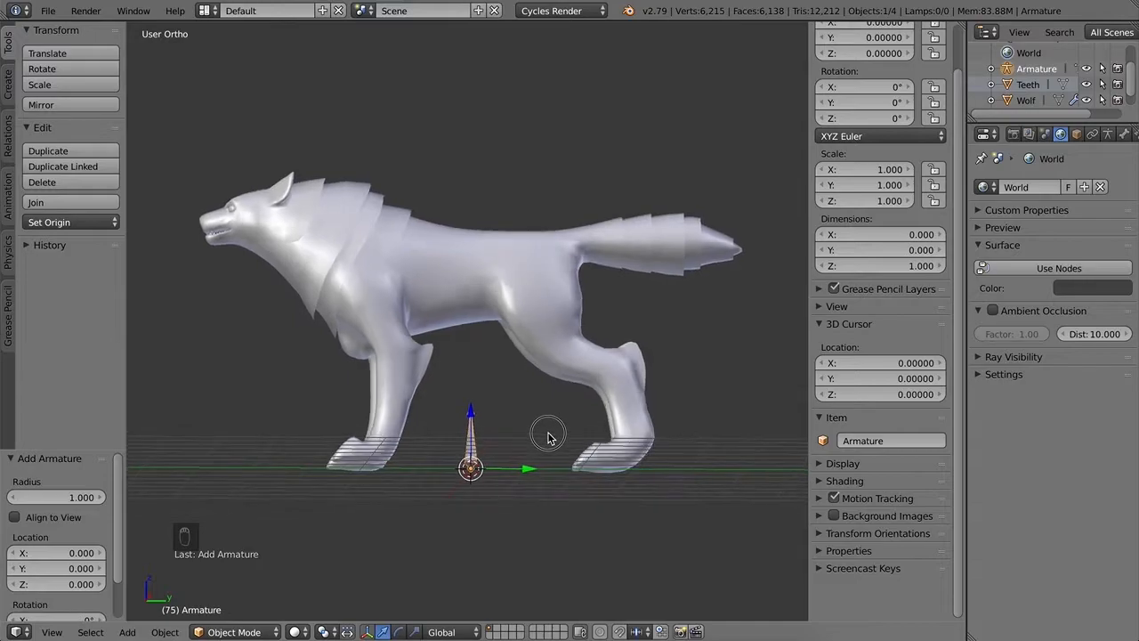
# Step: In the right side view, raise the armature about 3.78 units along Z to the wolf's back and enable X-Ray display
pyautogui.press('KP_3')
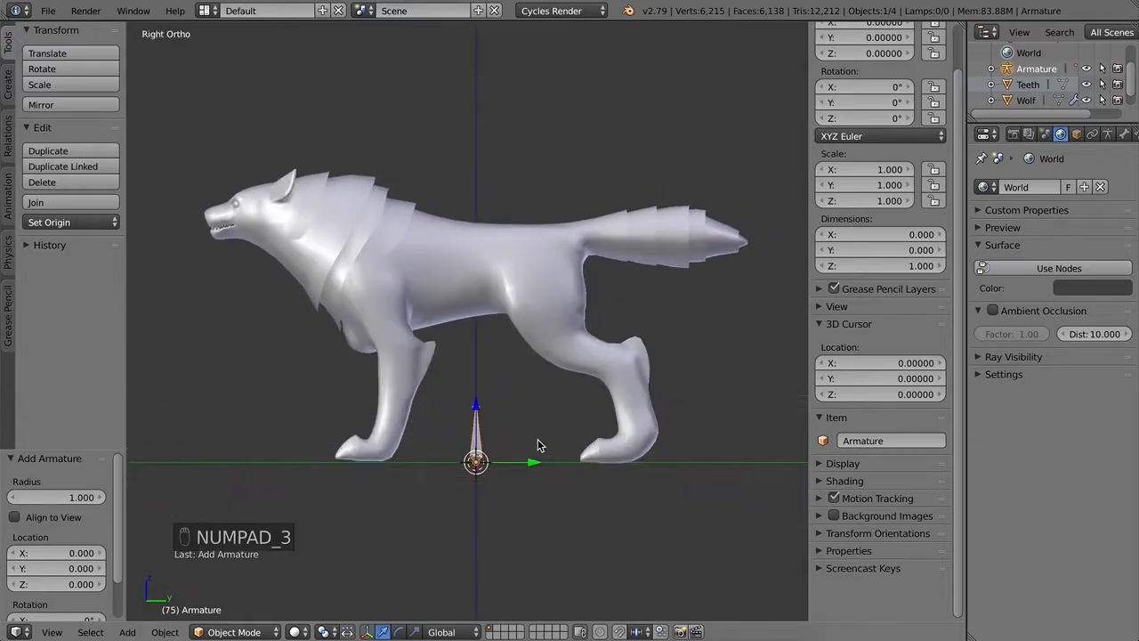
pyautogui.moveTo(478, 409); pyautogui.dragTo(489, 201)
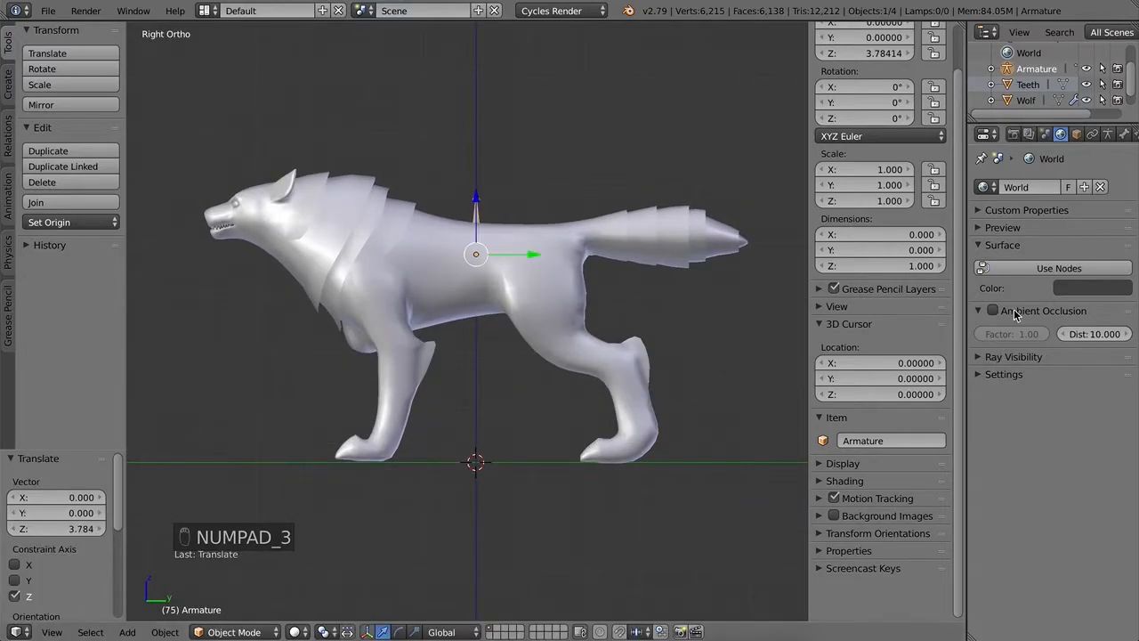
pyautogui.click(1124, 134)
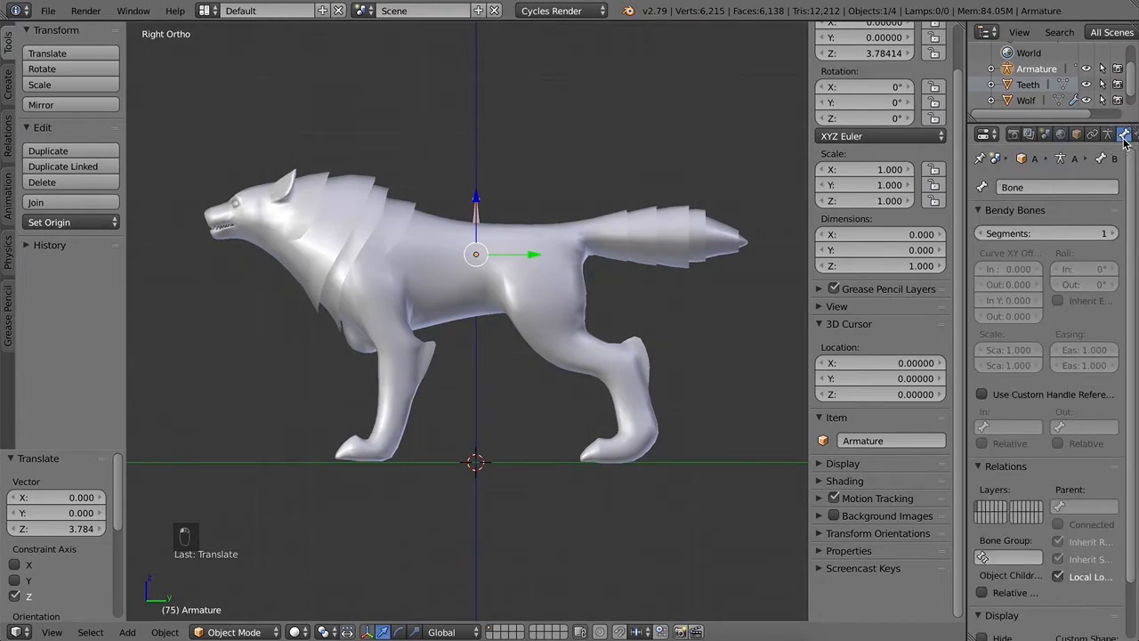
pyautogui.click(1109, 136)
pyautogui.click(1058, 408)
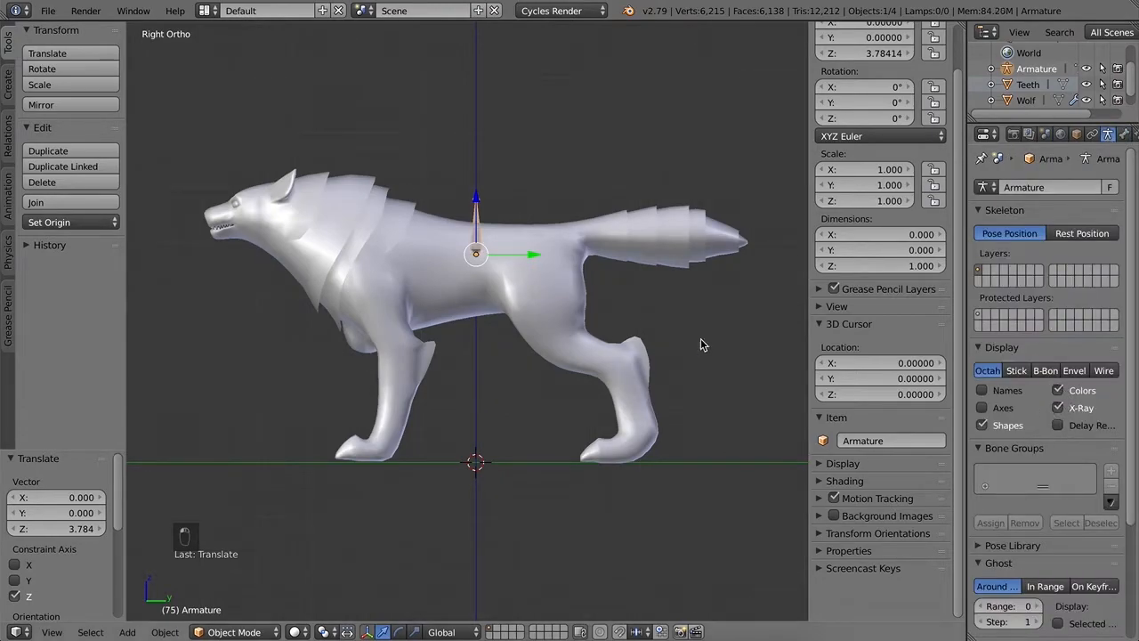
# Step: Move the armature about 1.27 units along Y to the wolf's hips
pyautogui.scroll(2, 542, 287)
pyautogui.moveTo(531, 228); pyautogui.dragTo(633, 225)
pyautogui.click(580, 149)
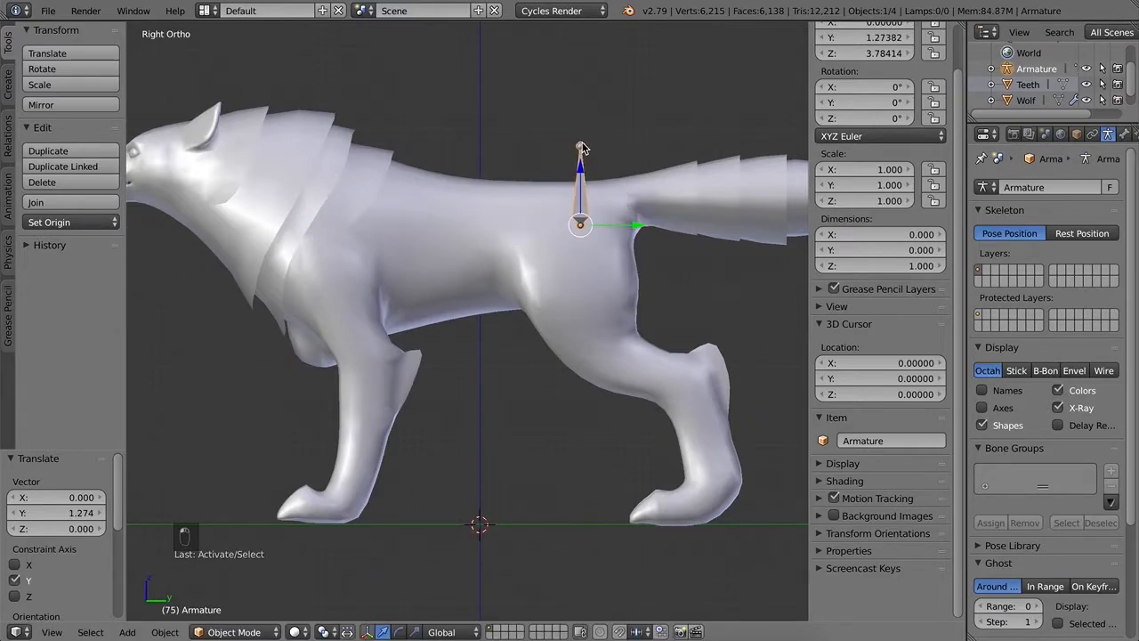
# Step: In Edit Mode, lay the first bone horizontally along the spine, with its head at Y -0.020, Z 0.181 and tail at Y -0.883, Z 0.178
pyautogui.press('Tab')
pyautogui.moveTo(638, 146); pyautogui.dragTo(572, 152)
pyautogui.moveTo(509, 89); pyautogui.dragTo(547, 155)
pyautogui.click(580, 224)
pyautogui.click(555, 219)
pyautogui.moveTo(606, 213); pyautogui.dragTo(601, 208)
# Step: Extrude two spine bones forward along Y by about 1.07 and 1.19, raising the last joint about 0.22 at the shoulders
pyautogui.click(510, 211)
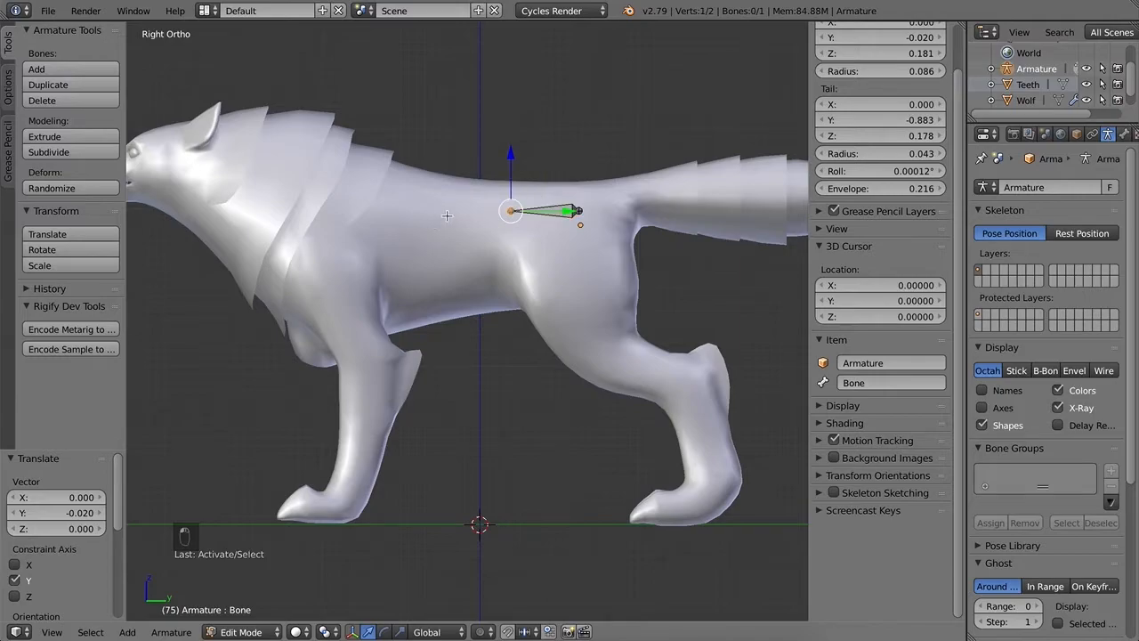
pyautogui.press('e')
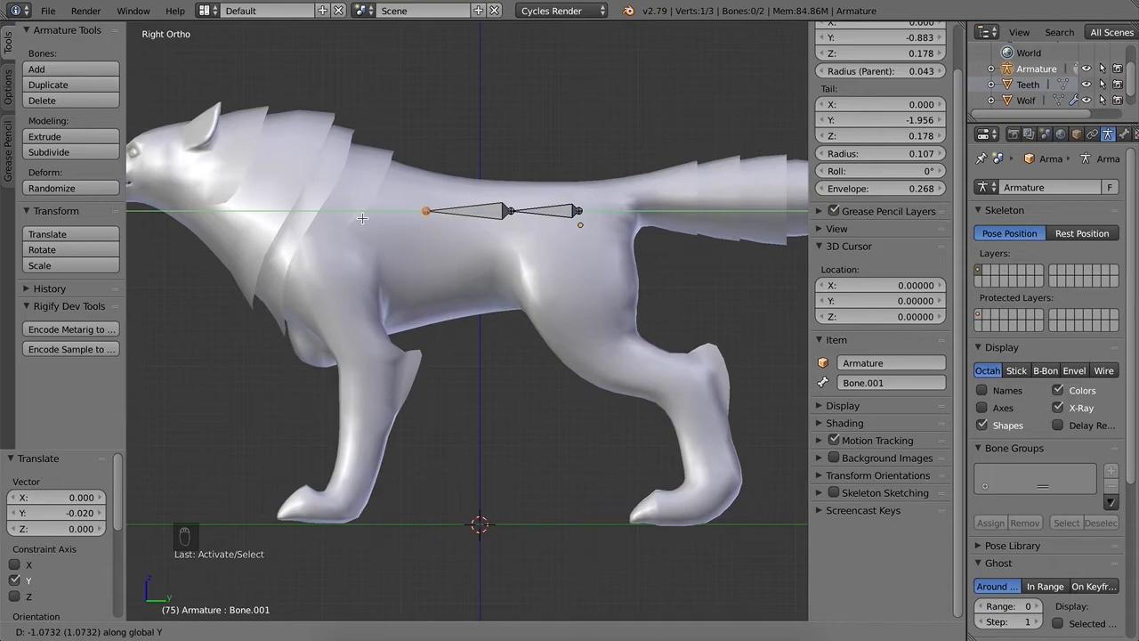
pyautogui.click(362, 218)
pyautogui.press('e')
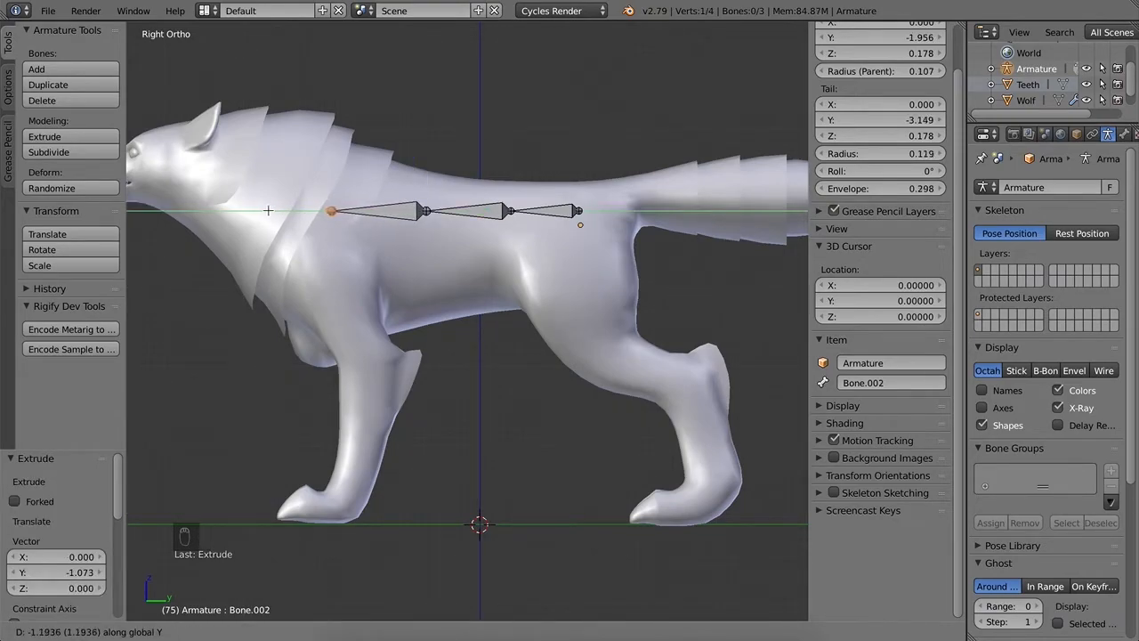
pyautogui.click(268, 210)
pyautogui.press('g')
pyautogui.press('z')
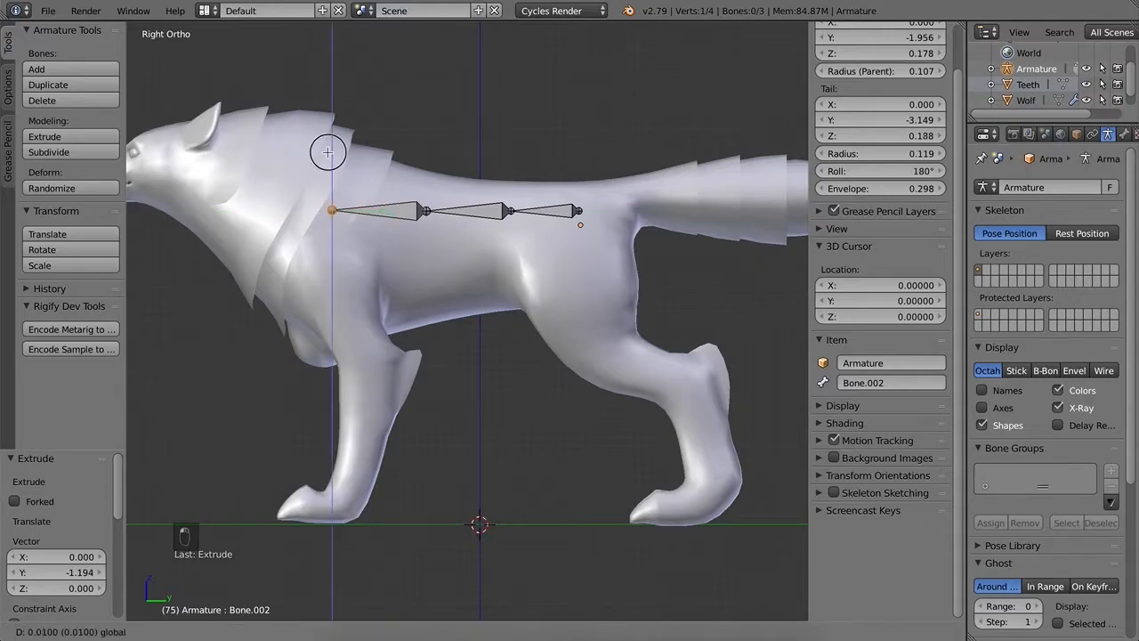
pyautogui.click(328, 137)
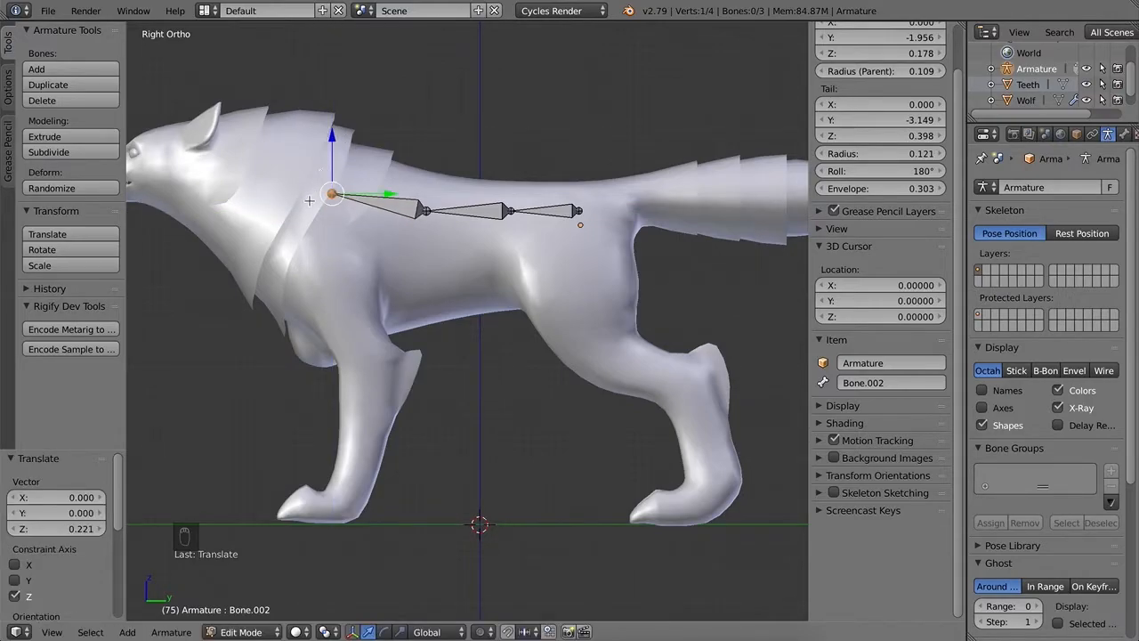
# Step: Extrude a neck bone about 1.04 forward along Y from the shoulder joint and raise its tip about 0.28
pyautogui.press('e')
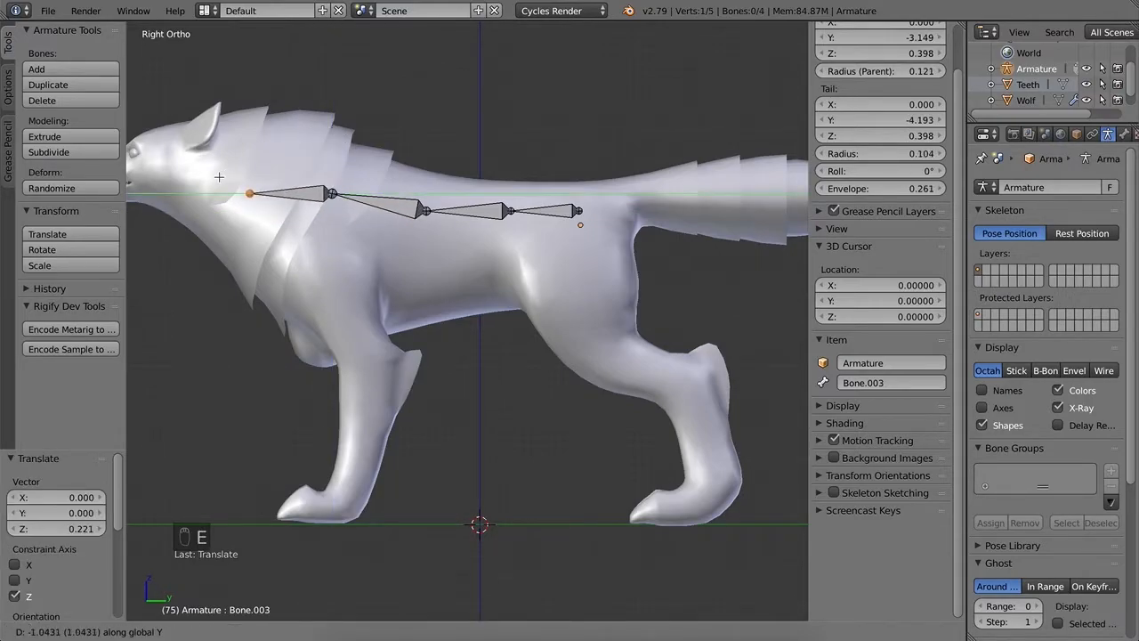
pyautogui.click(219, 178)
pyautogui.press('g')
pyautogui.press('z')
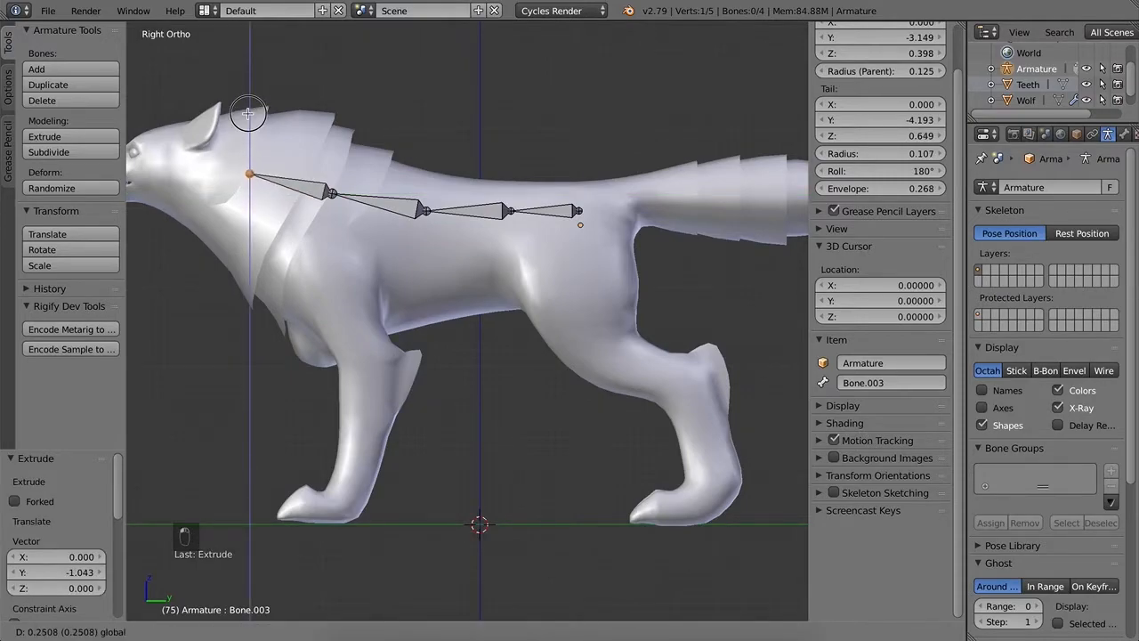
pyautogui.click(249, 112)
# Step: Extrude a second neck bone about 0.86 forward along Y to below the ear and raise its tip about 0.18
pyautogui.press('e')
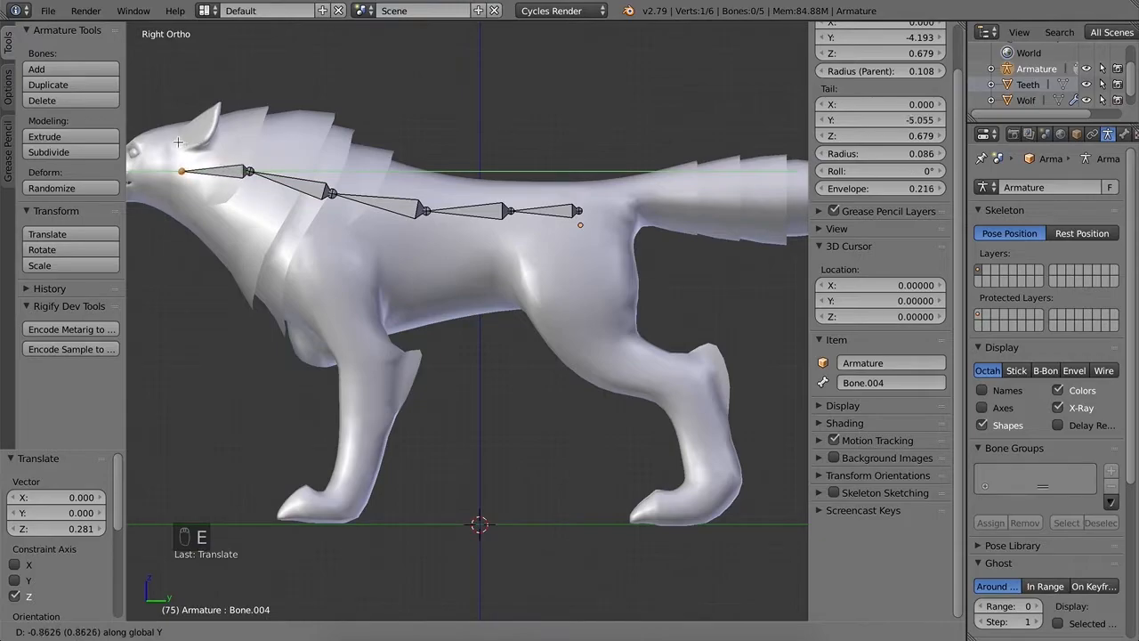
pyautogui.click(178, 143)
pyautogui.press('g')
pyautogui.press('z')
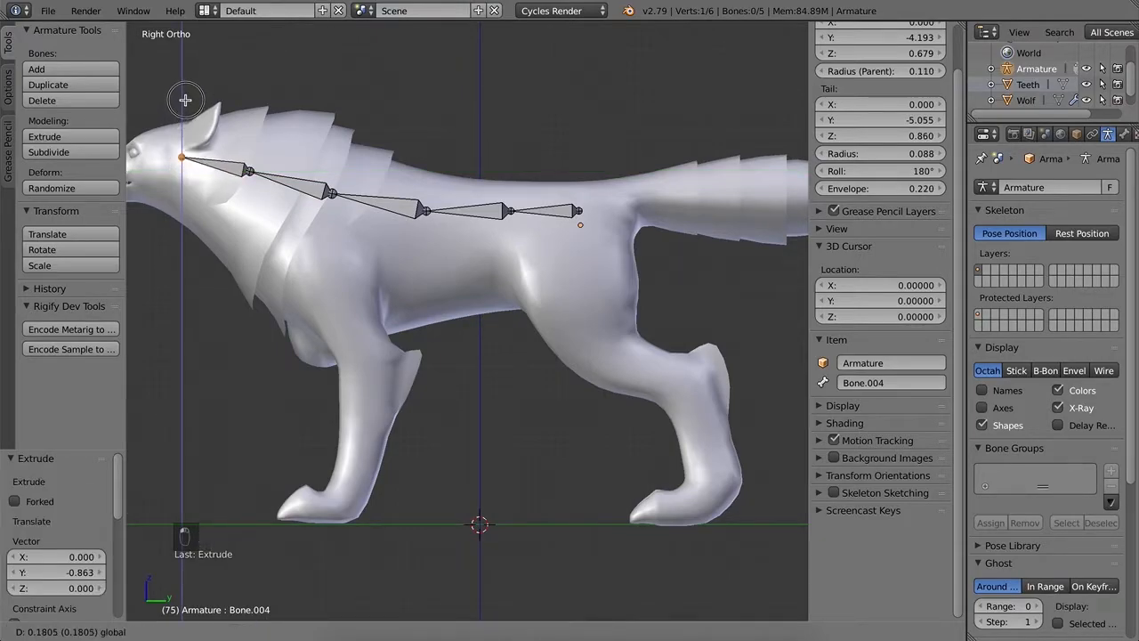
pyautogui.click(186, 100)
# Step: Extrude a head bone about 0.39 long from the neck tip, then a snout bone about 0.65 long ending near the nose
pyautogui.scroll(-1, 305, 212)
pyautogui.keyDown('shift'); pyautogui.moveTo(292, 252); pyautogui.dragTo(490, 271, button='middle'); pyautogui.keyUp('shift')
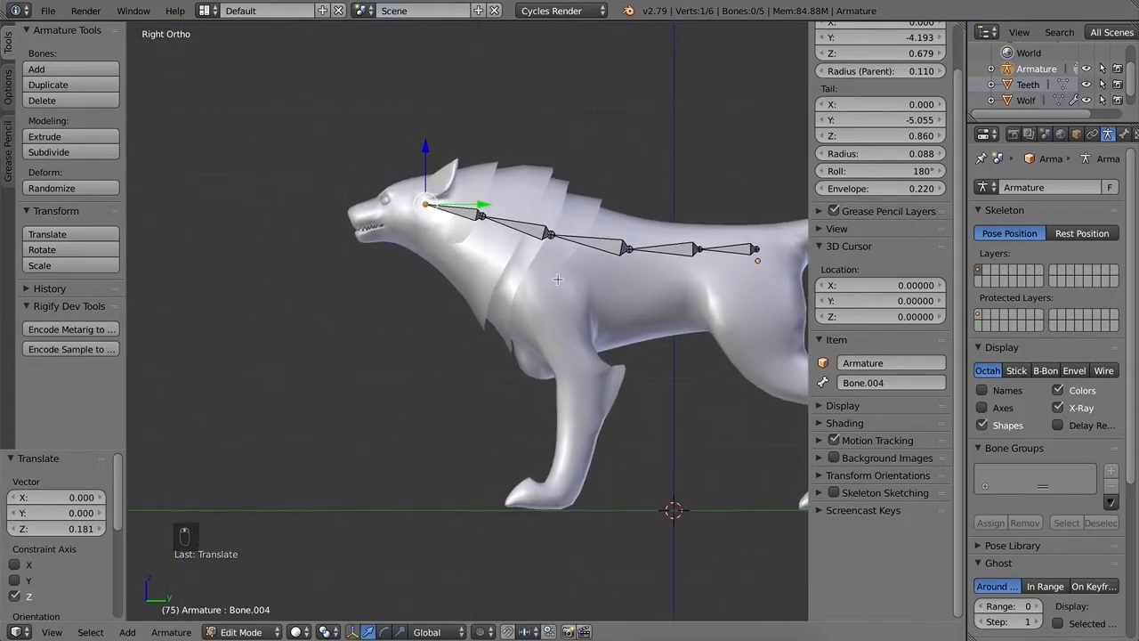
pyautogui.keyDown('shift'); pyautogui.moveTo(558, 279); pyautogui.dragTo(398, 276, button='middle'); pyautogui.keyUp('shift')
pyautogui.scroll(1, 403, 275)
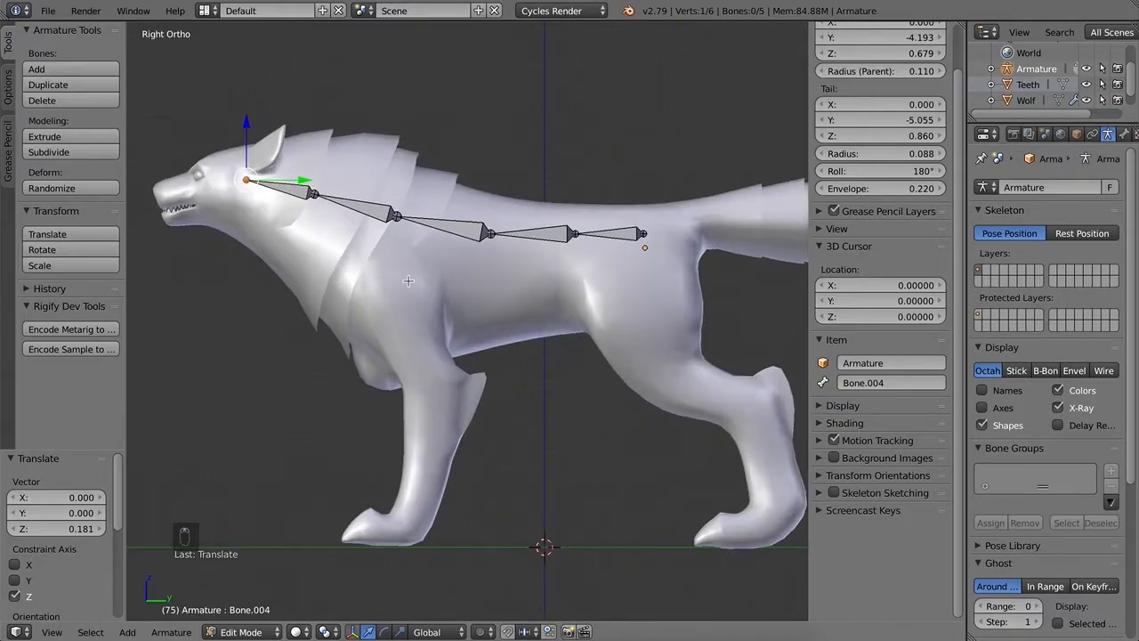
pyautogui.scroll(5, 409, 280)
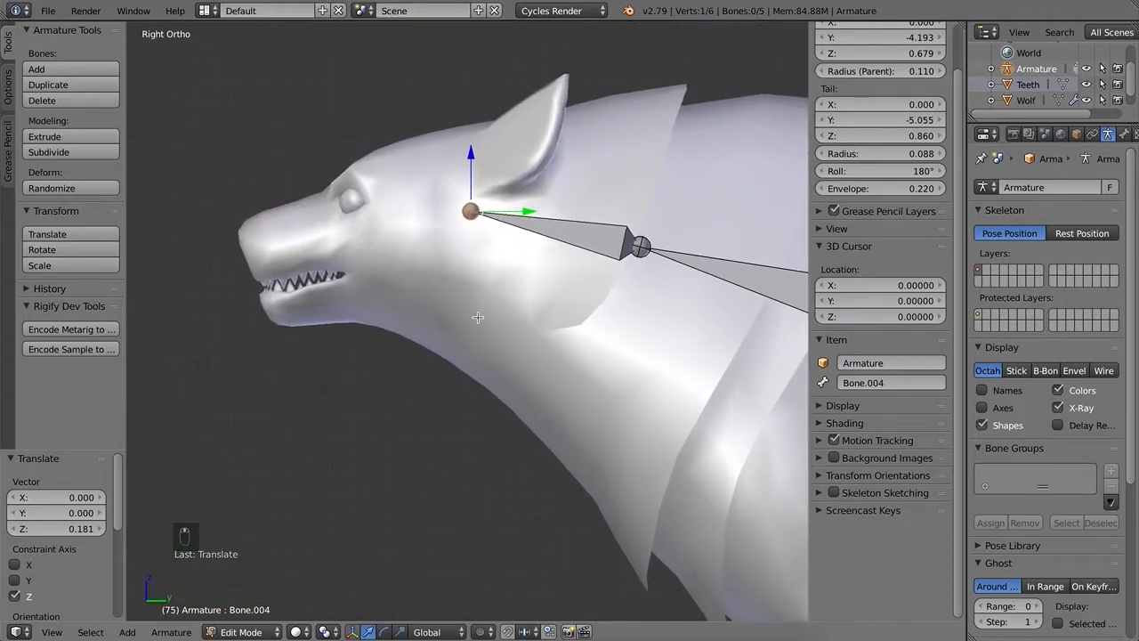
pyautogui.scroll(2, 477, 322)
pyautogui.scroll(3, 481, 285)
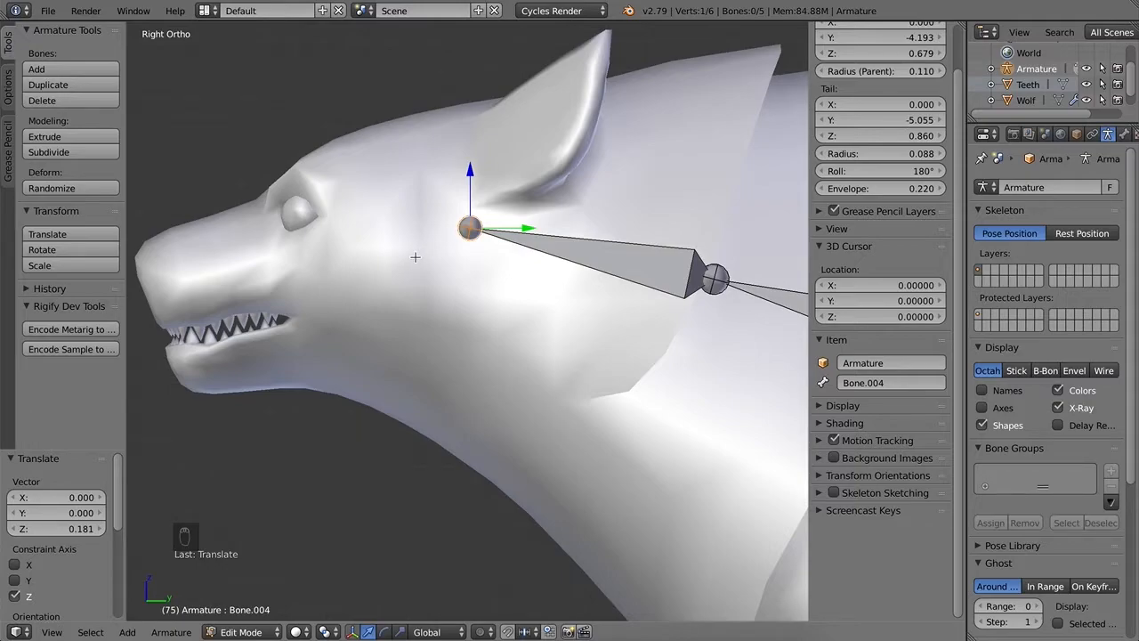
pyautogui.press('e')
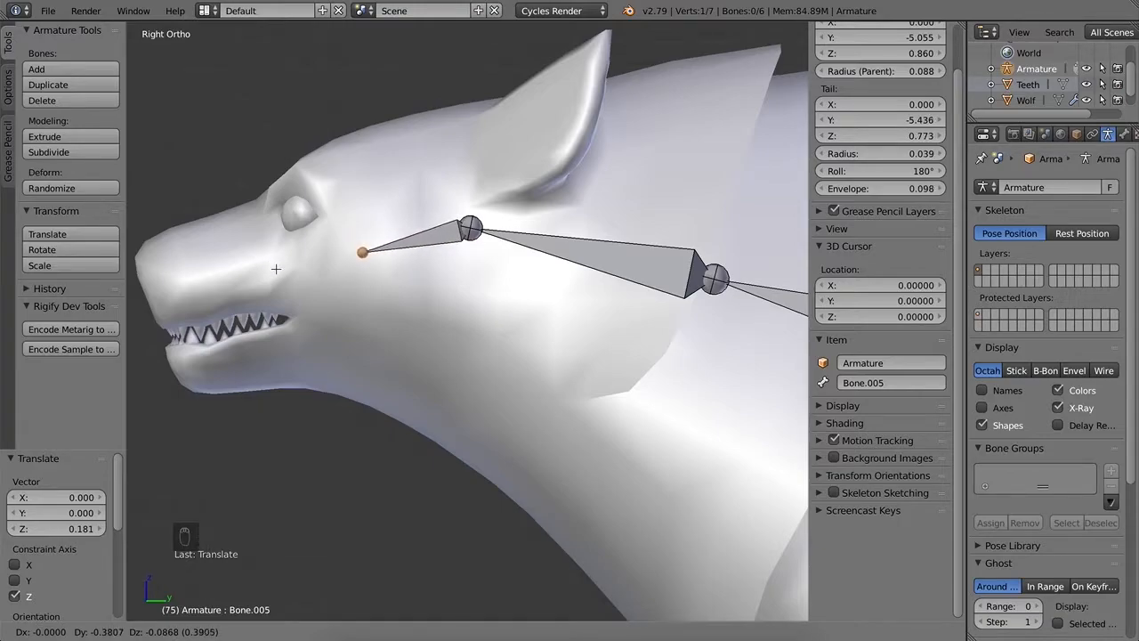
pyautogui.press('e')
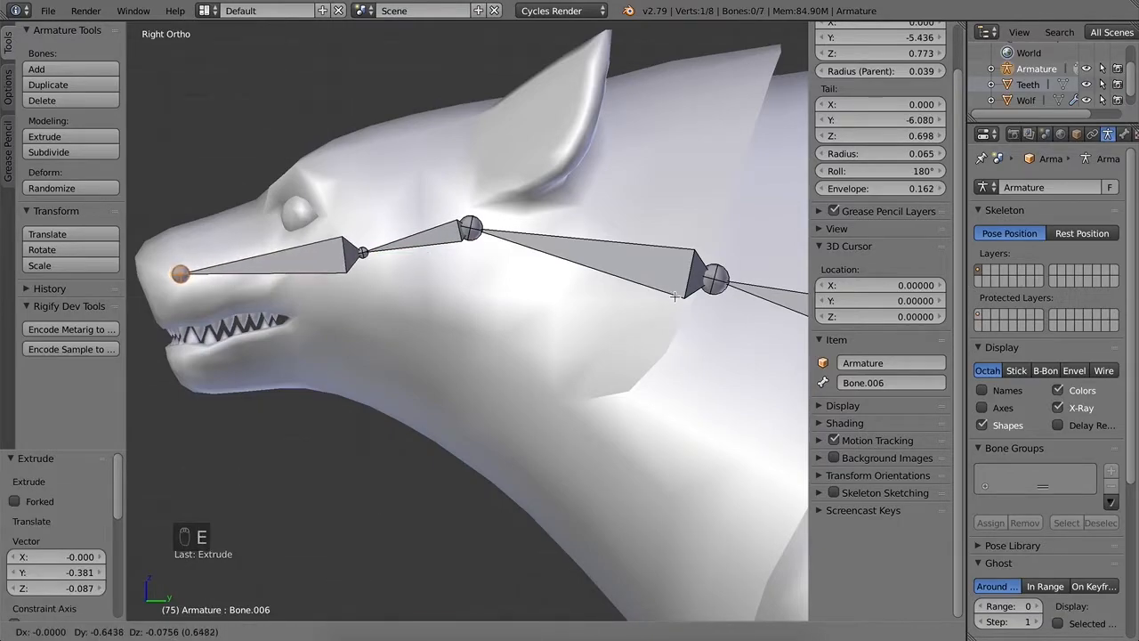
pyautogui.click(674, 296)
pyautogui.rightClick(362, 253)
pyautogui.press('e')
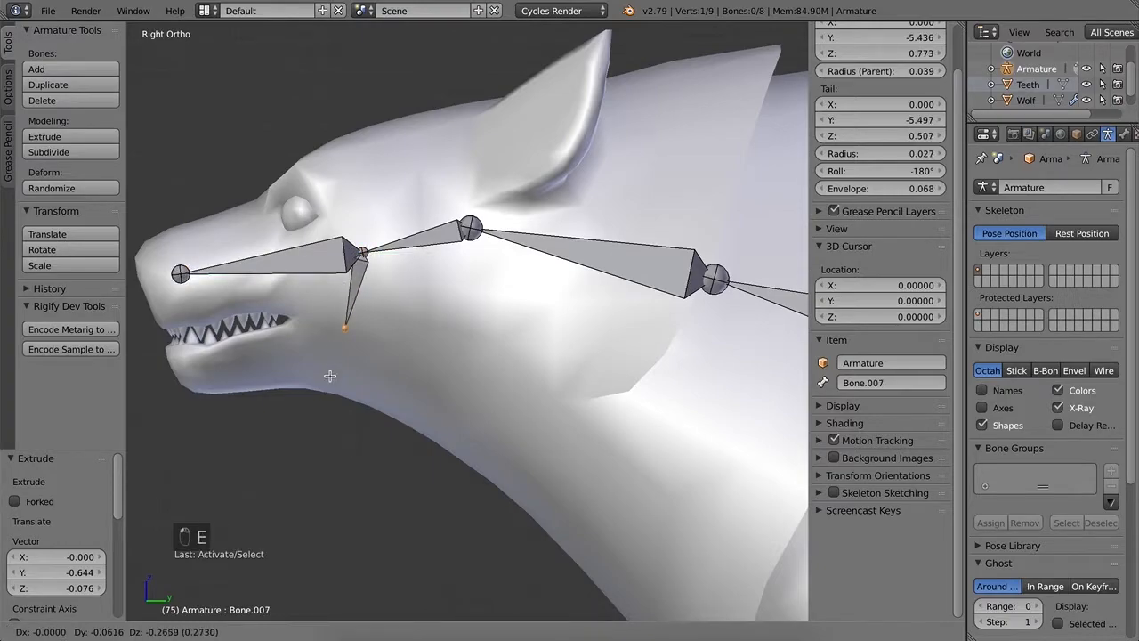
pyautogui.rightClick(332, 385)
pyautogui.press('super+z')
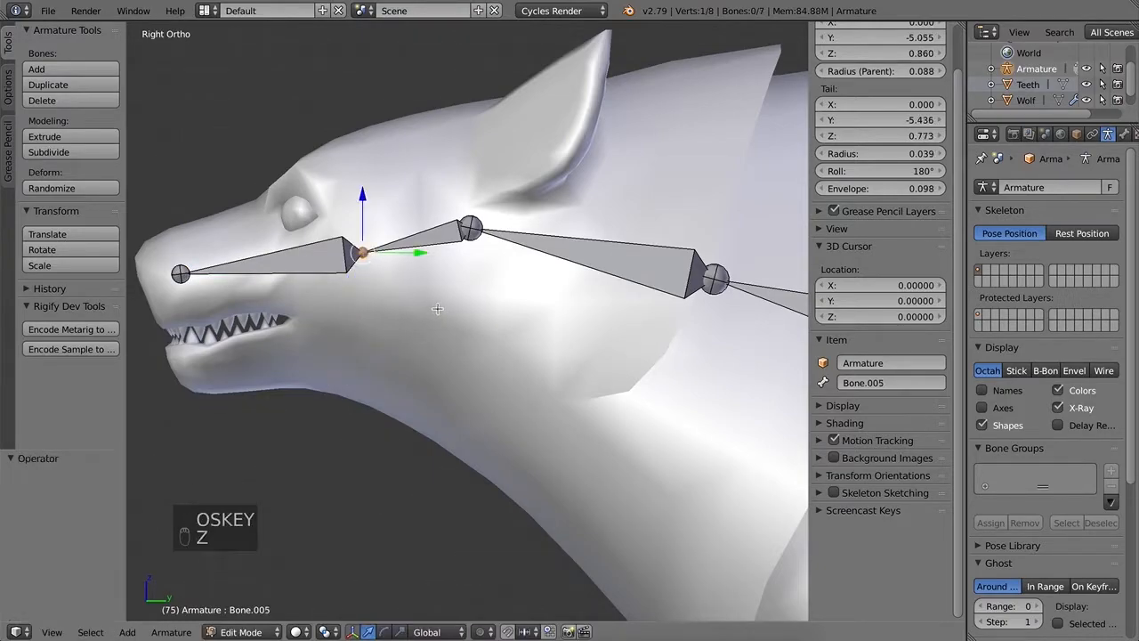
# Step: From the joint behind the snout bone, extrude a connecting bone down to the jaw hinge and a 0.70 jaw bone toward the chin
pyautogui.press('e')
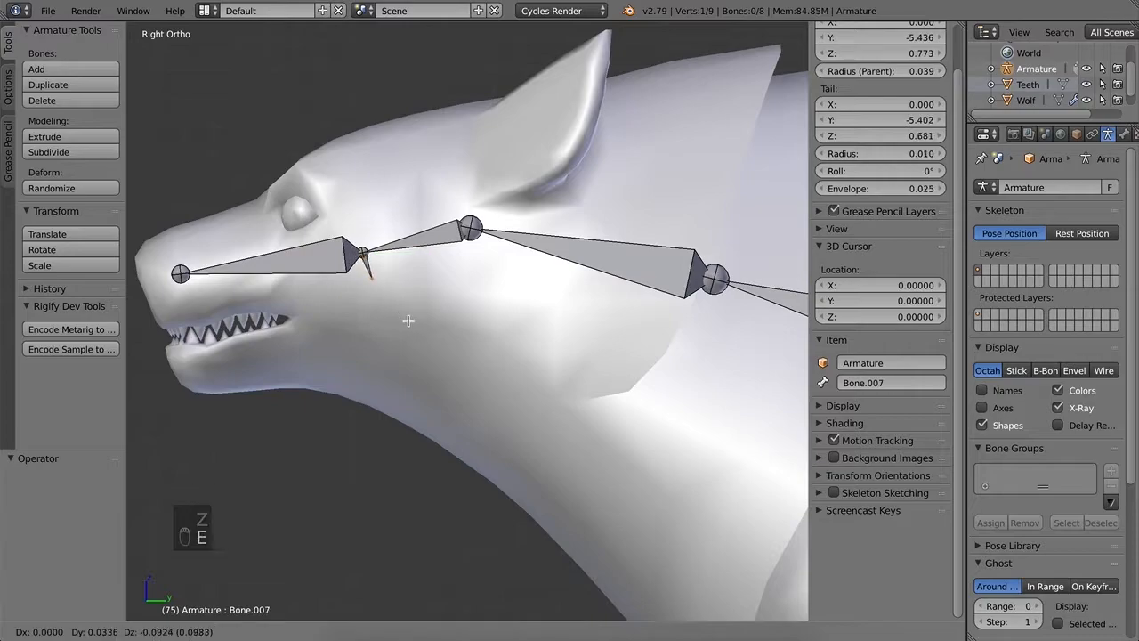
pyautogui.click(437, 374)
pyautogui.press('e')
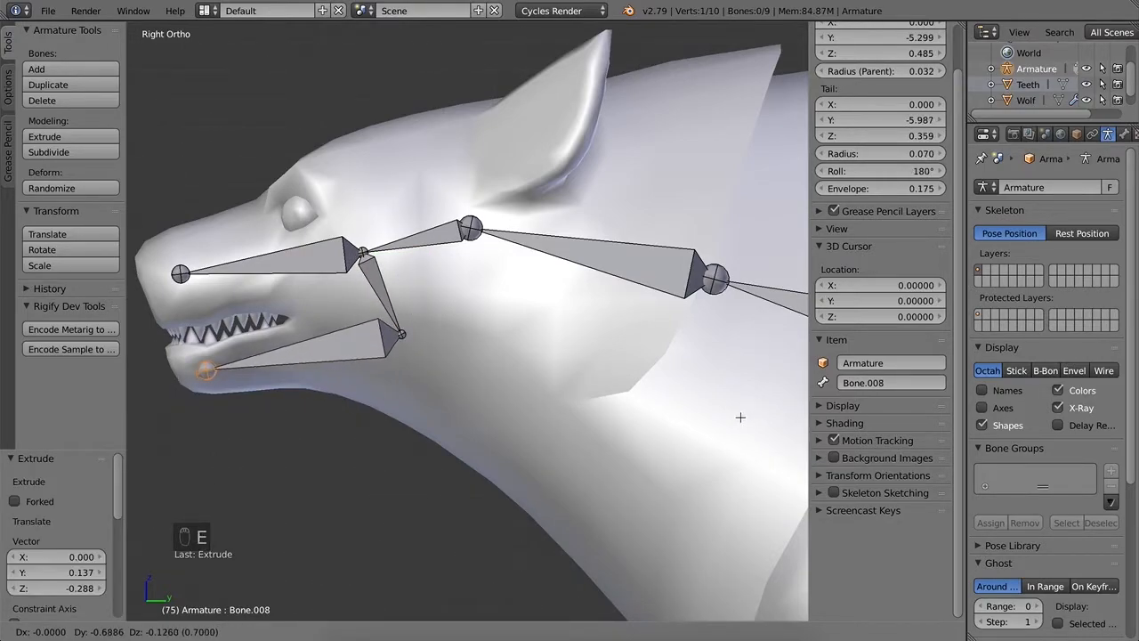
pyautogui.click(741, 417)
# Step: Delete the short connecting bone between the head joint and the jaw hinge
pyautogui.scroll(-3, 543, 348)
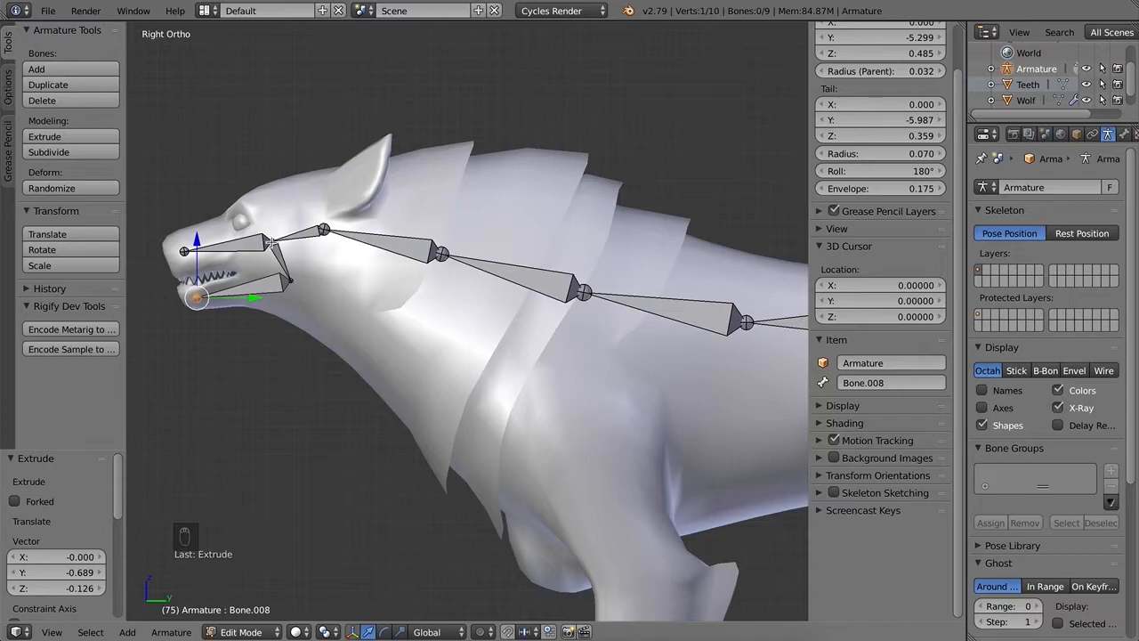
pyautogui.rightClick(279, 257)
pyautogui.press('x')
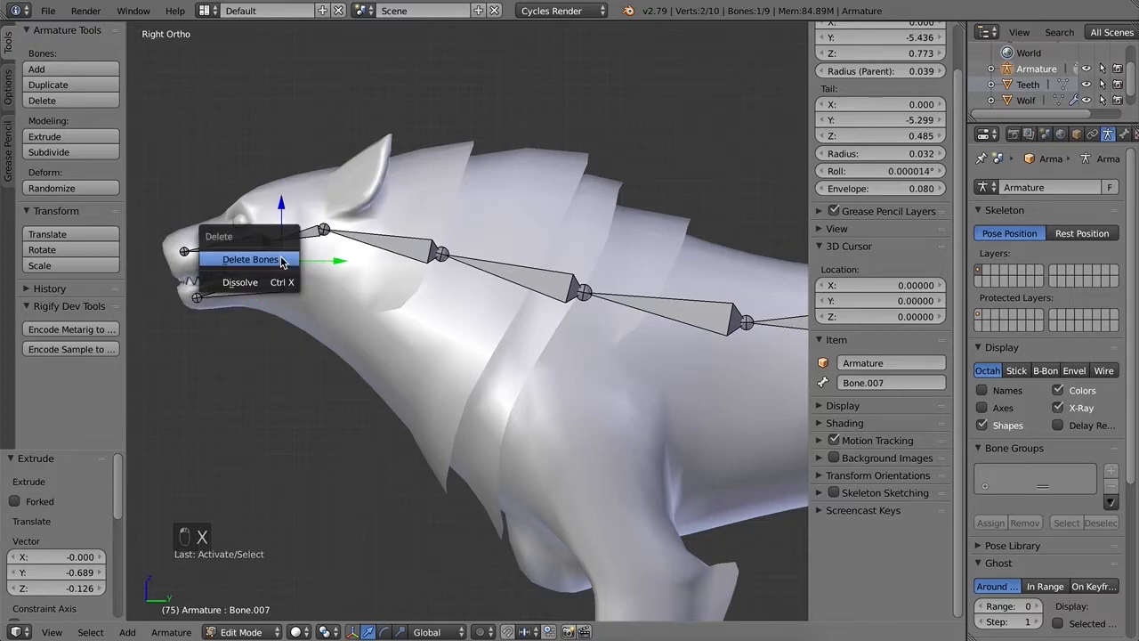
pyautogui.click(279, 258)
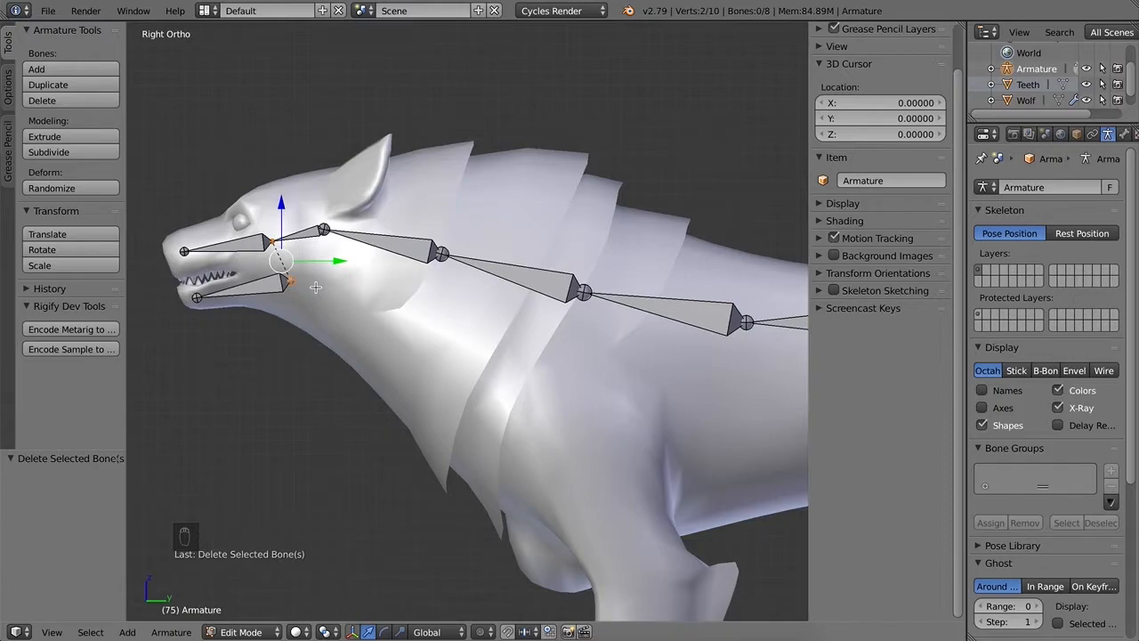
# Step: Snap the 3D cursor to the rear joint of the first spine bone at the hips
pyautogui.scroll(-1, 366, 292)
pyautogui.keyDown('shift'); pyautogui.moveTo(549, 358); pyautogui.dragTo(457, 299, button='middle'); pyautogui.keyUp('shift')
pyautogui.keyDown('shift'); pyautogui.moveTo(717, 307); pyautogui.dragTo(379, 275, button='middle'); pyautogui.keyUp('shift')
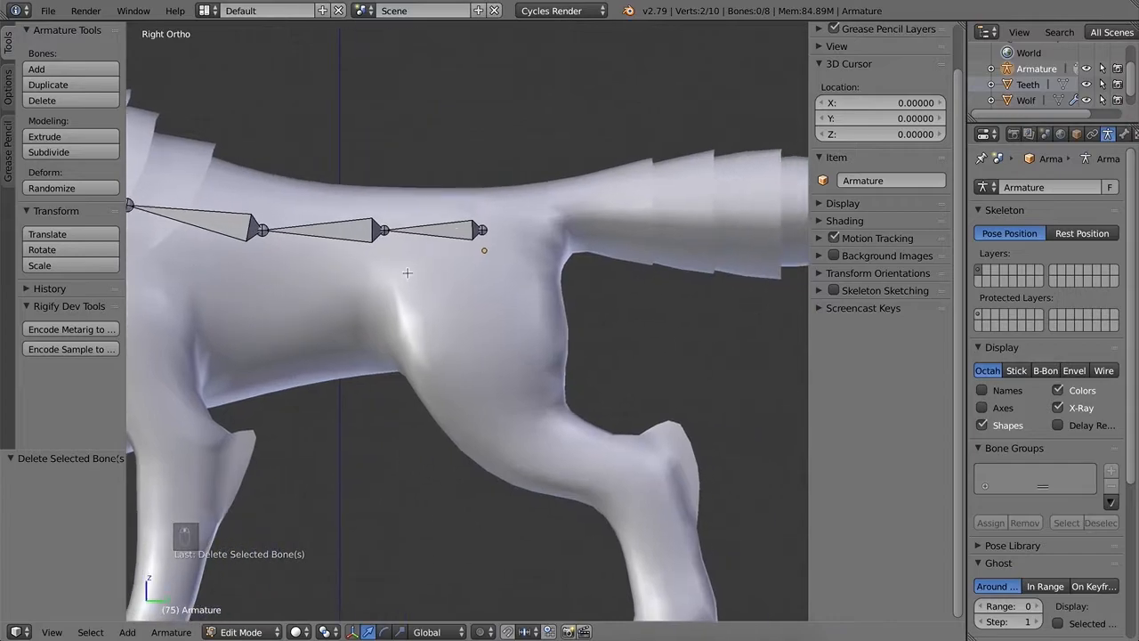
pyautogui.keyDown('shift'); pyautogui.moveTo(506, 273); pyautogui.dragTo(455, 308, button='middle'); pyautogui.keyUp('shift')
pyautogui.scroll(-1, 470, 298)
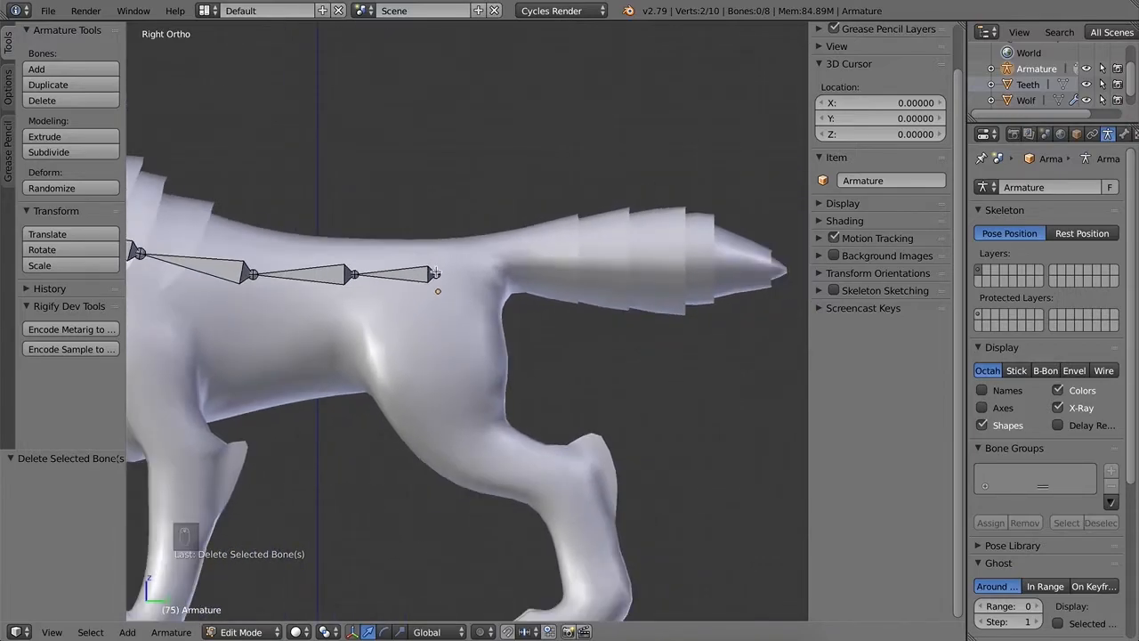
pyautogui.rightClick(434, 274)
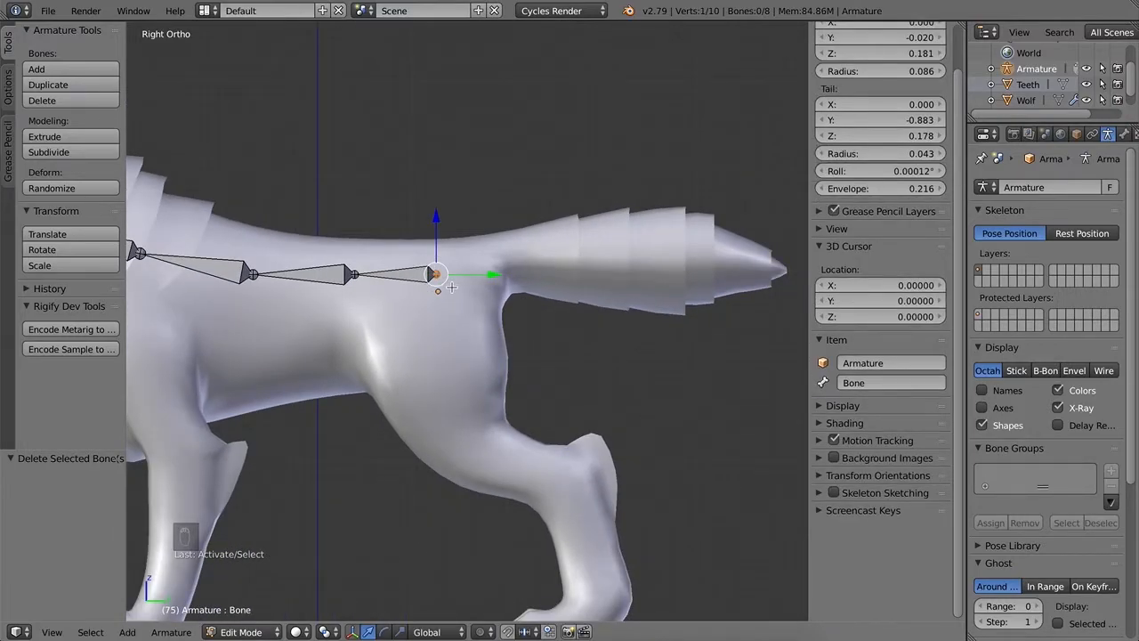
pyautogui.hotkey('alt', 's')
pyautogui.press('super+z')
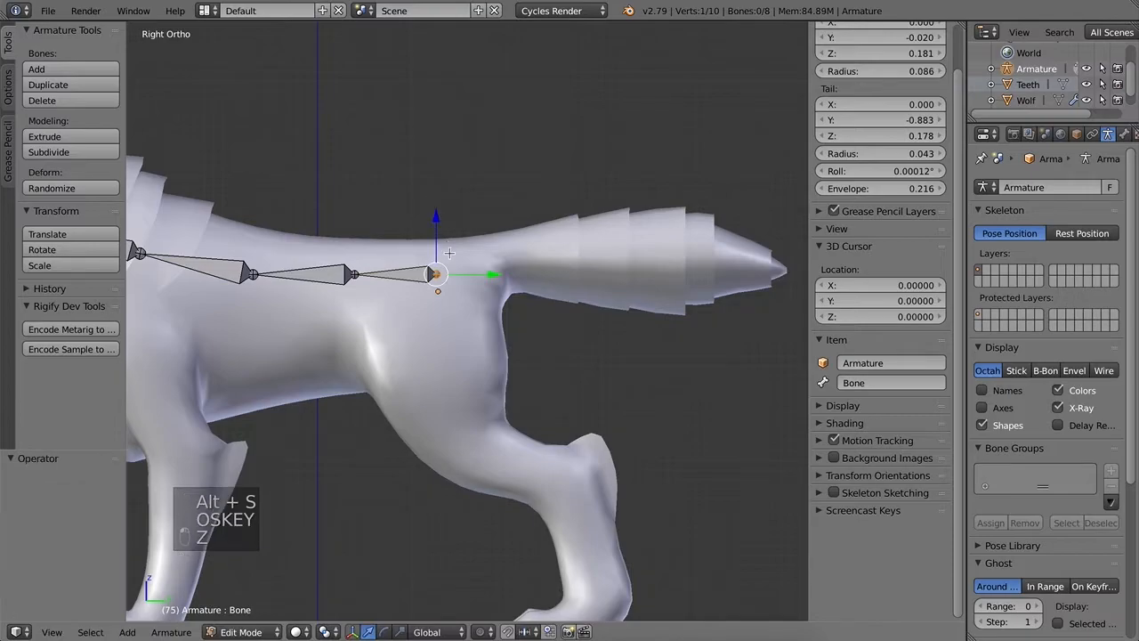
pyautogui.hotkey('shift', 's')
pyautogui.click(434, 326)
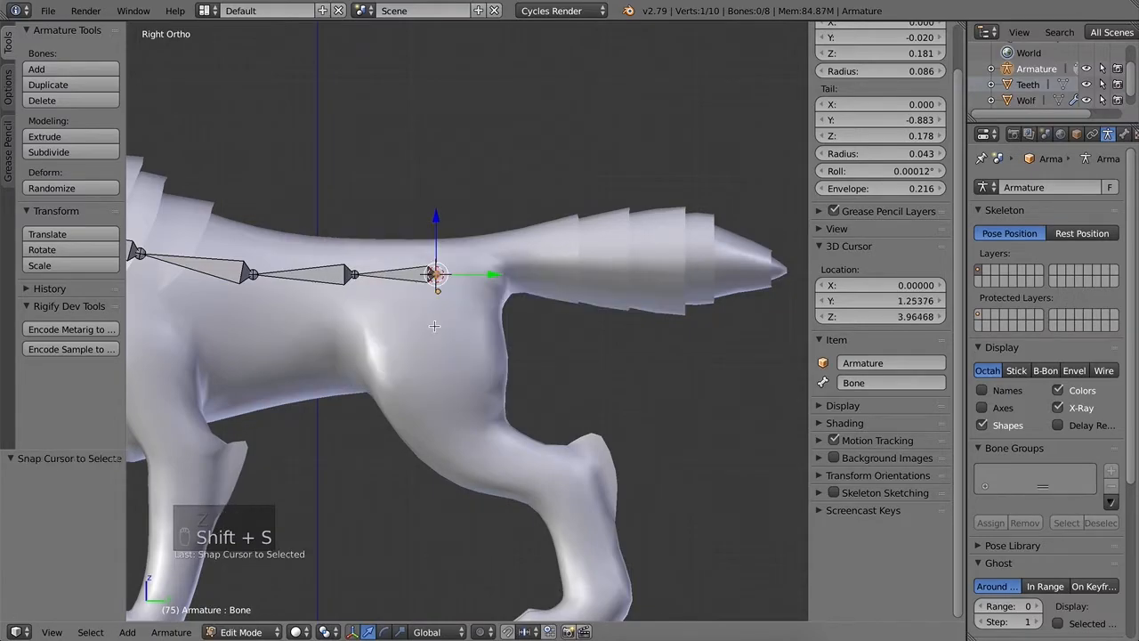
# Step: Add a new bone at the cursor and move its tip about 0.75 along Y and 0.90 down to the tail base
pyautogui.hotkey('shift', 'a')
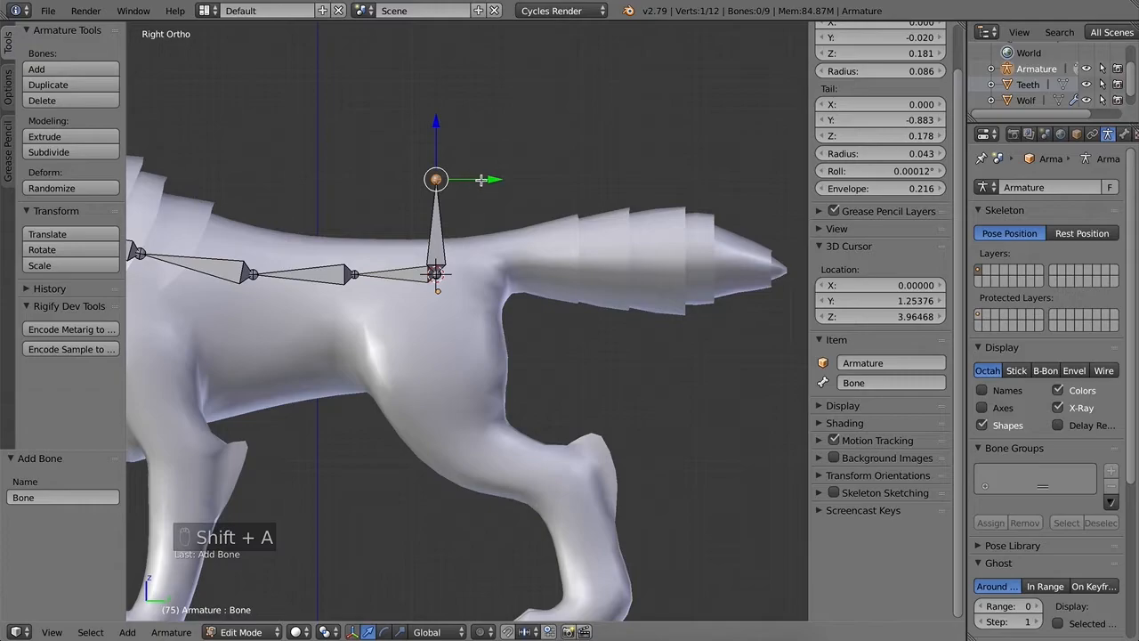
pyautogui.press('g')
pyautogui.press('y')
pyautogui.click(508, 178)
pyautogui.press('g')
pyautogui.press('z')
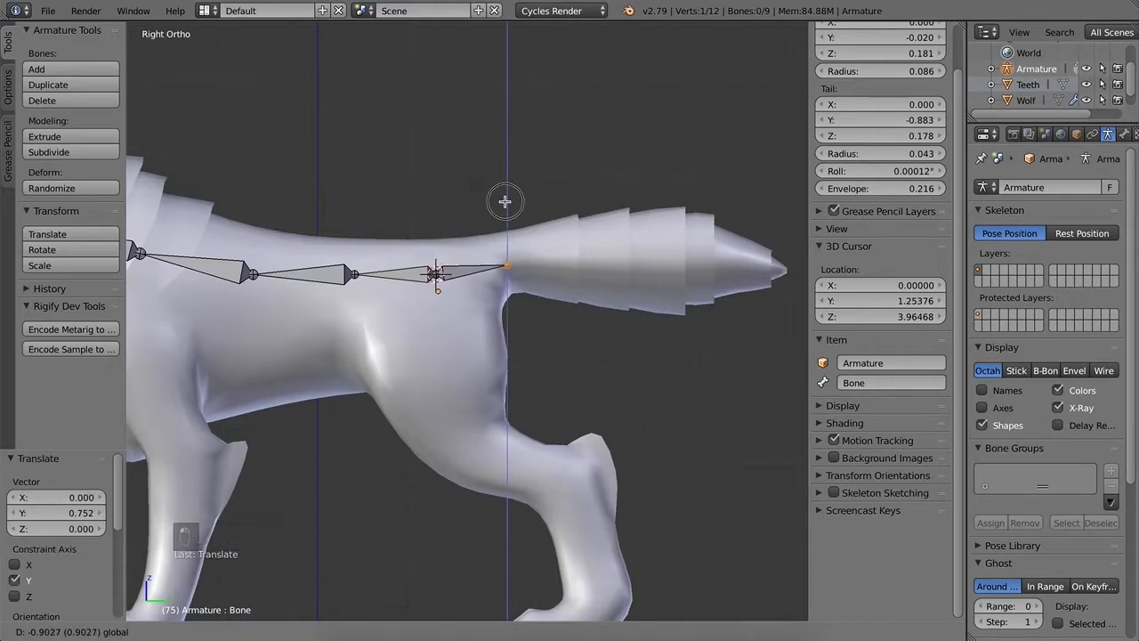
pyautogui.click(505, 201)
# Step: Fine-tune the new hip bone's tip at the tail base, shifting it slightly forward along Y and 0.033 down
pyautogui.press('g')
pyautogui.press('y')
pyautogui.click(495, 206)
pyautogui.press('g')
pyautogui.press('z')
pyautogui.click(528, 244)
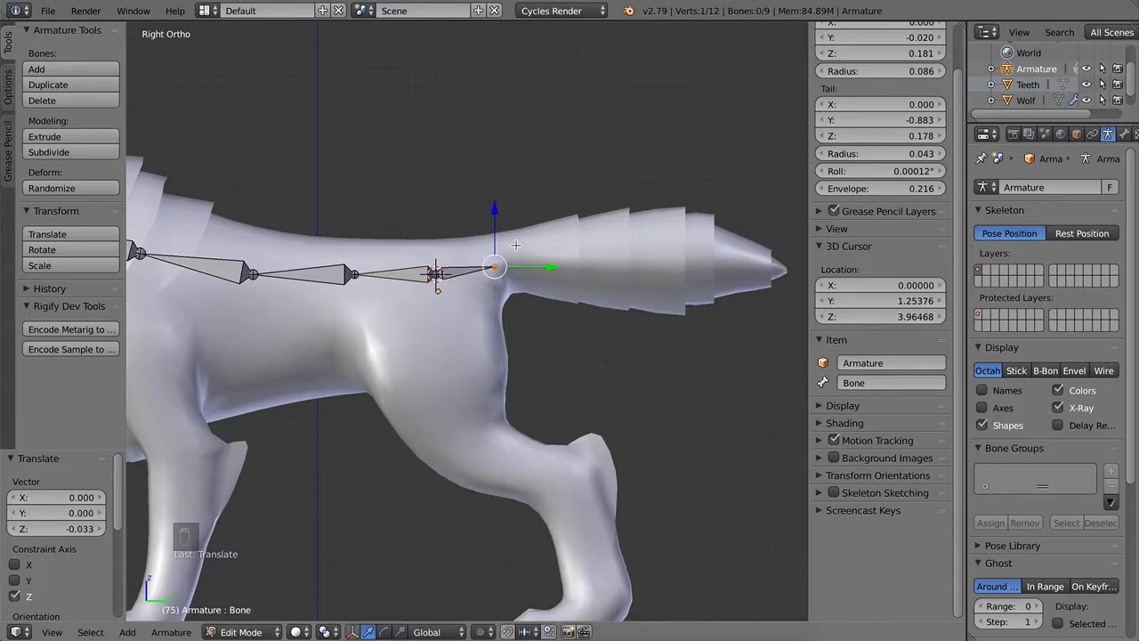
# Step: Extrude four connected bones from the hip bone's tip through the tail, ending at the tail tip
pyautogui.press('e')
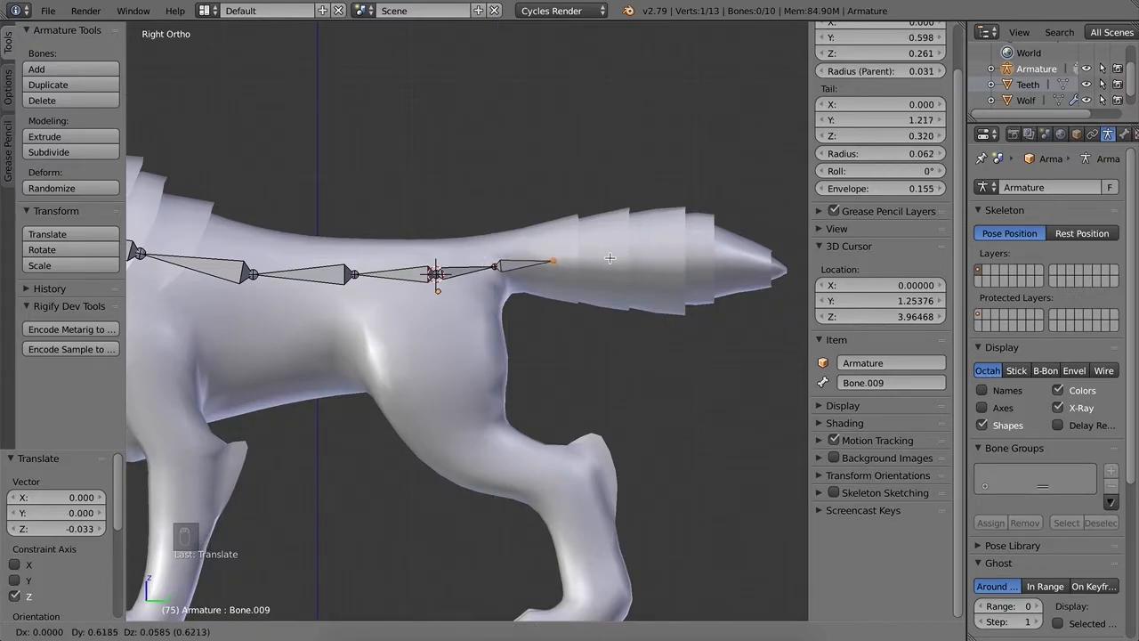
pyautogui.click(609, 258)
pyautogui.press('e')
pyautogui.click(668, 258)
pyautogui.press('e')
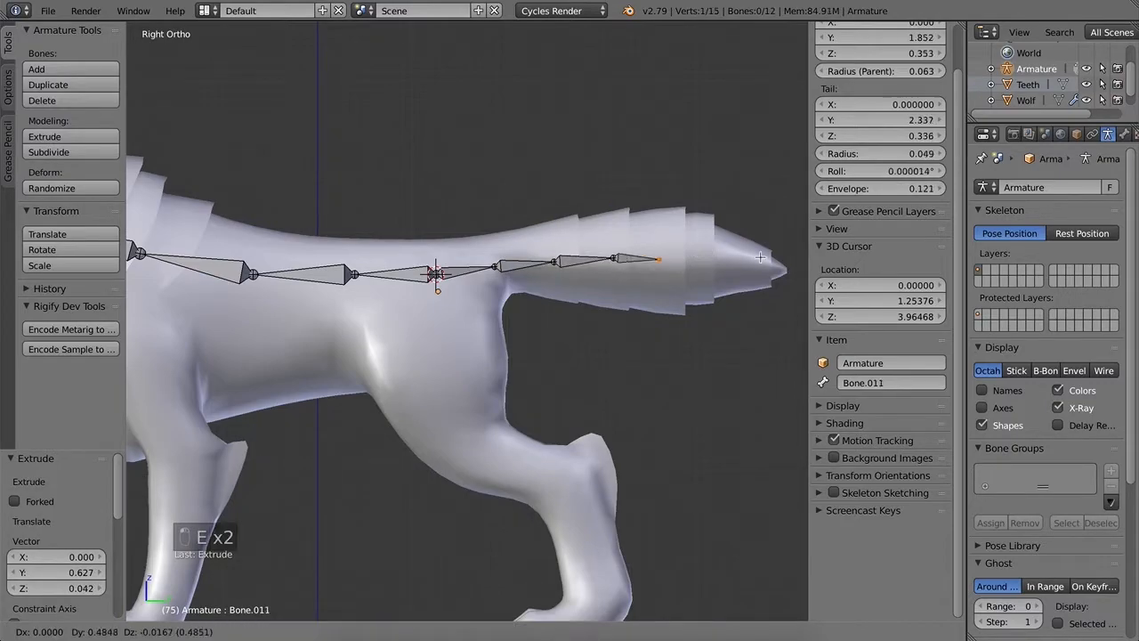
pyautogui.click(767, 256)
pyautogui.press('e')
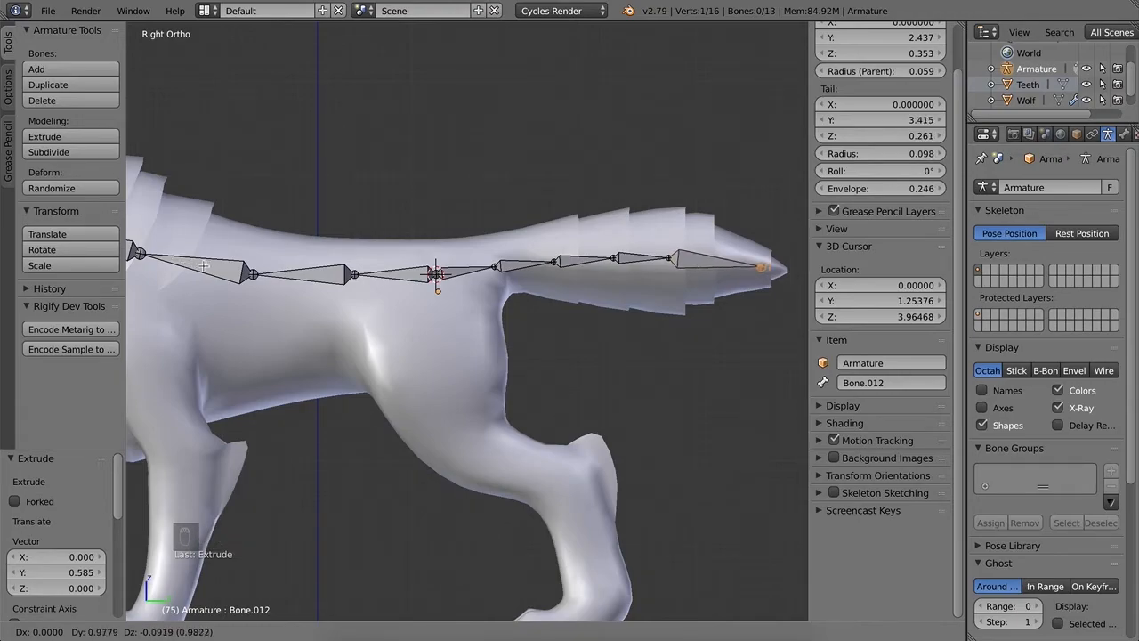
pyautogui.click(217, 269)
# Step: Move the three inner tail joints slightly backward and up so the bones follow the tail's centre line
pyautogui.rightClick(669, 258)
pyautogui.press('g')
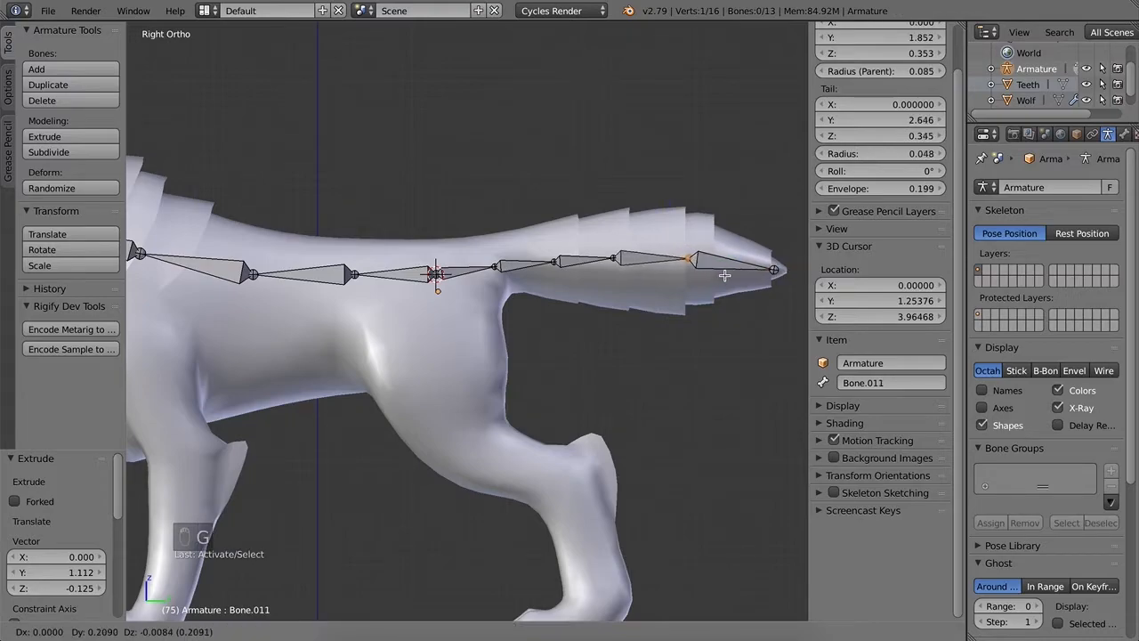
pyautogui.click(724, 270)
pyautogui.rightClick(614, 258)
pyautogui.press('g')
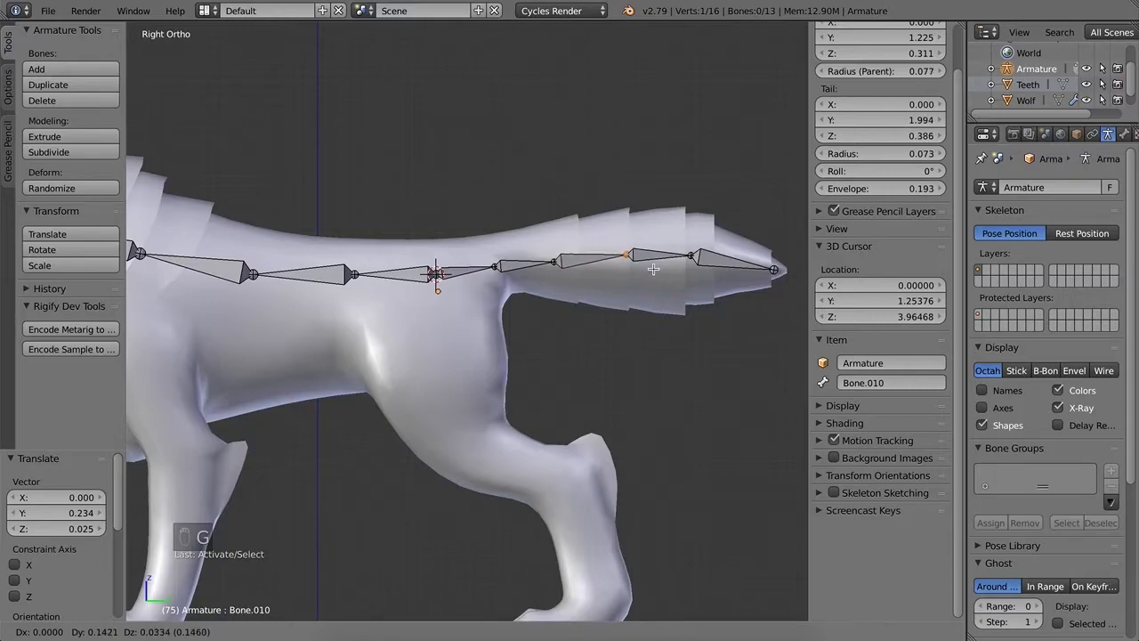
pyautogui.click(651, 268)
pyautogui.rightClick(557, 260)
pyautogui.press('g')
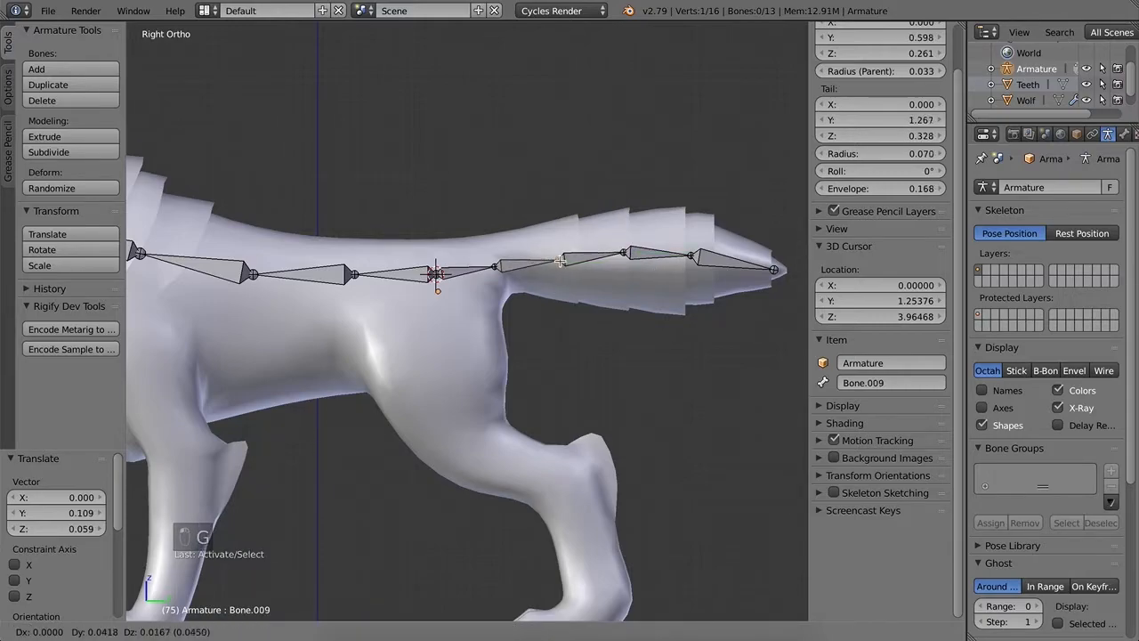
pyautogui.click(558, 259)
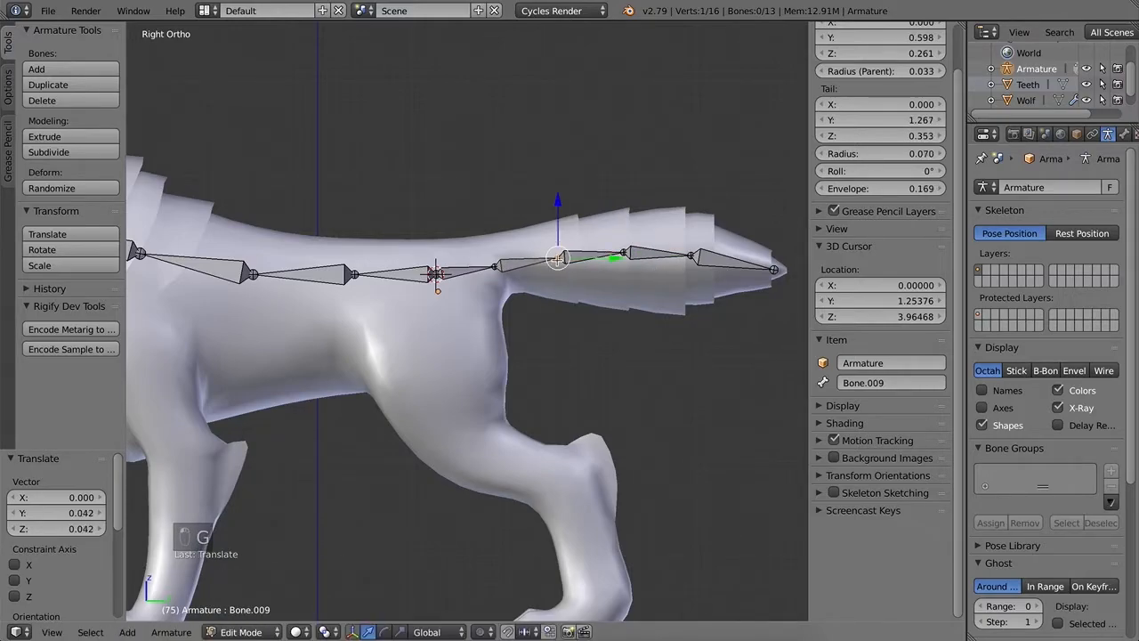
# Step: Fine-tune the rearmost inner tail joint, and shift the joint before it 0.050 along Y and 0.008 down
pyautogui.rightClick(693, 257)
pyautogui.press('g')
pyautogui.click(695, 258)
pyautogui.rightClick(625, 255)
pyautogui.press('g')
pyautogui.click(629, 255)
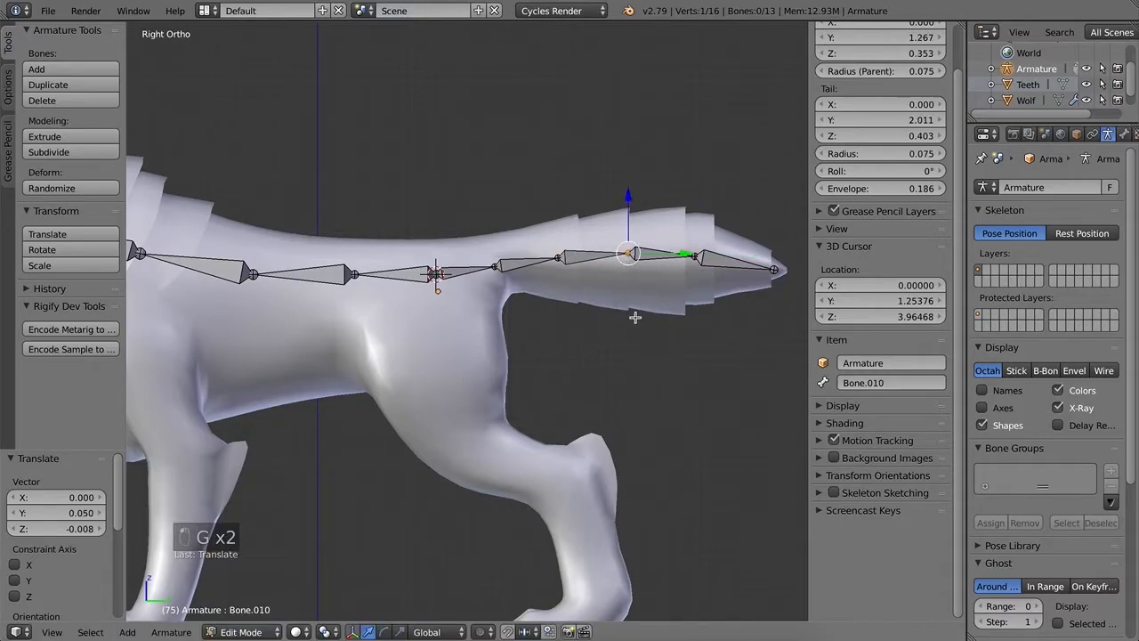
# Step: Examine the bone chain against the wolf's body from the tail to the head
pyautogui.scroll(-1, 635, 317)
pyautogui.keyDown('shift'); pyautogui.moveTo(481, 338); pyautogui.dragTo(548, 273, button='middle'); pyautogui.keyUp('shift')
pyautogui.keyDown('shift'); pyautogui.moveTo(393, 320); pyautogui.dragTo(536, 353, button='middle'); pyautogui.keyUp('shift')
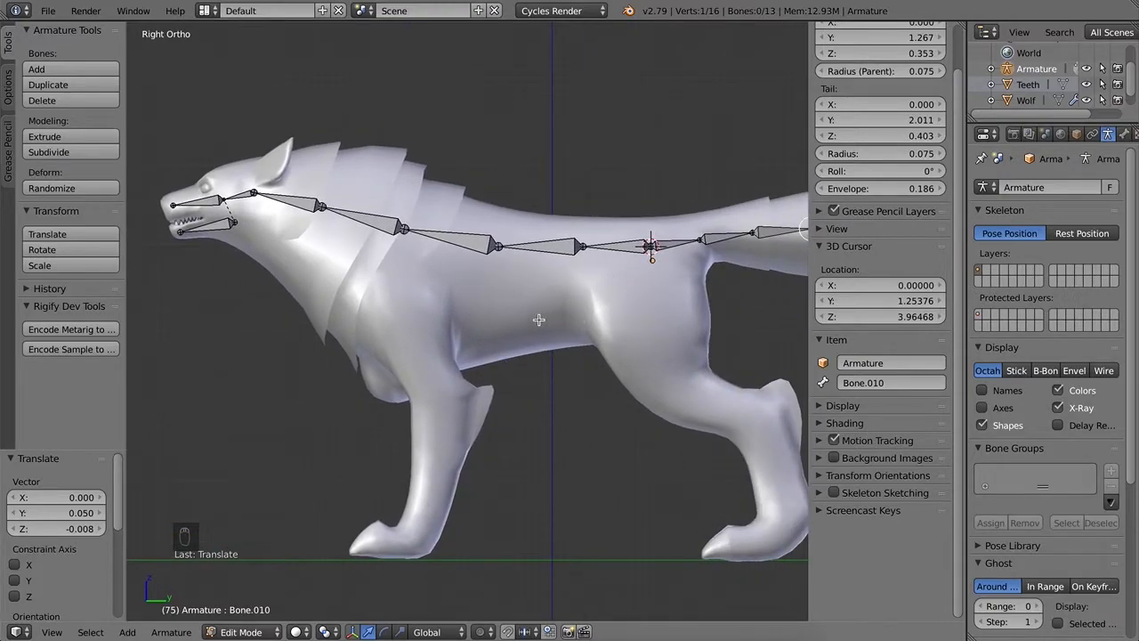
pyautogui.keyDown('shift'); pyautogui.moveTo(651, 342); pyautogui.dragTo(572, 358, button='middle'); pyautogui.keyUp('shift')
pyautogui.scroll(4, 320, 273)
pyautogui.keyDown('shift'); pyautogui.moveTo(258, 282); pyautogui.dragTo(664, 346, button='middle'); pyautogui.keyUp('shift')
pyautogui.keyDown('shift'); pyautogui.moveTo(619, 314); pyautogui.dragTo(280, 518, button='middle'); pyautogui.keyUp('shift')
pyautogui.scroll(-5, 591, 335)
# Step: Place the 3D cursor over the wolf's left shoulder at about X 0.81, Y -1.68
pyautogui.press('KP_7')
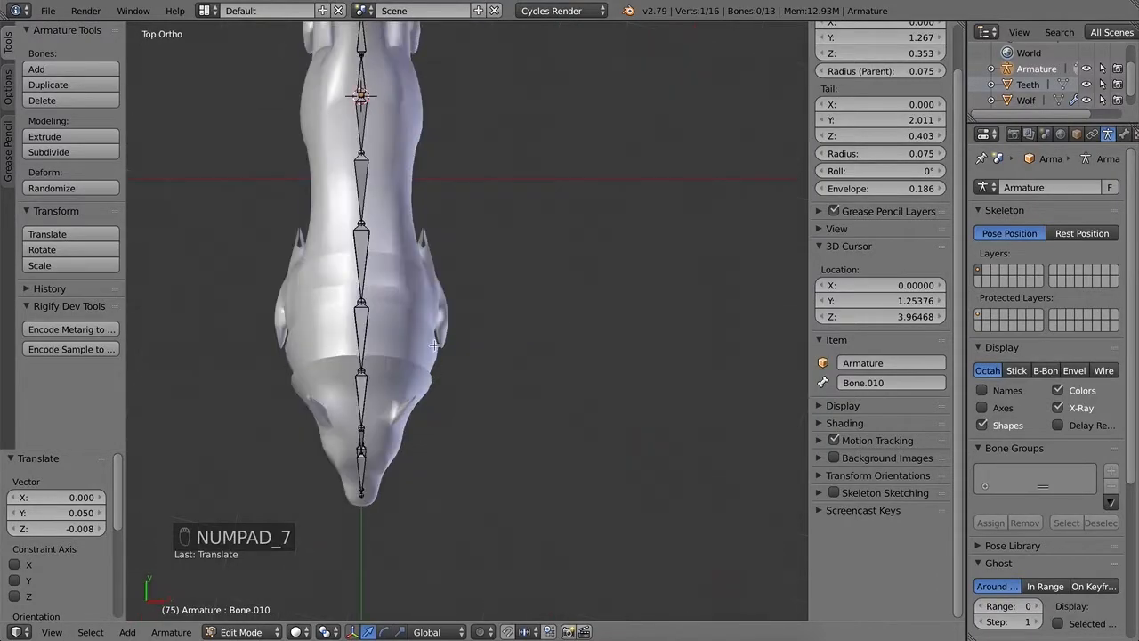
pyautogui.click(415, 290)
pyautogui.moveTo(526, 350); pyautogui.dragTo(363, 288, button='middle')
pyautogui.press('KP_3')
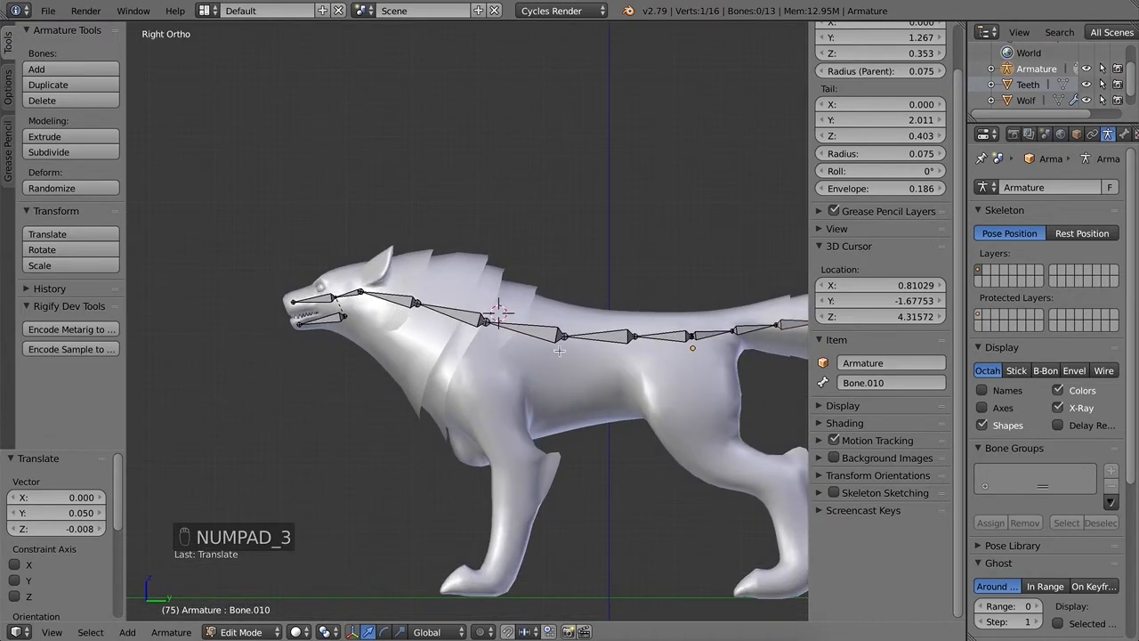
# Step: Add a shoulder blade bone at the cursor and move its tip down and forward to about Y -2.04, Z 3.49
pyautogui.hotkey('shift', 'a')
pyautogui.moveTo(500, 222); pyautogui.dragTo(513, 378)
pyautogui.moveTo(466, 323); pyautogui.dragTo(465, 302)
pyautogui.moveTo(522, 368); pyautogui.dragTo(525, 368)
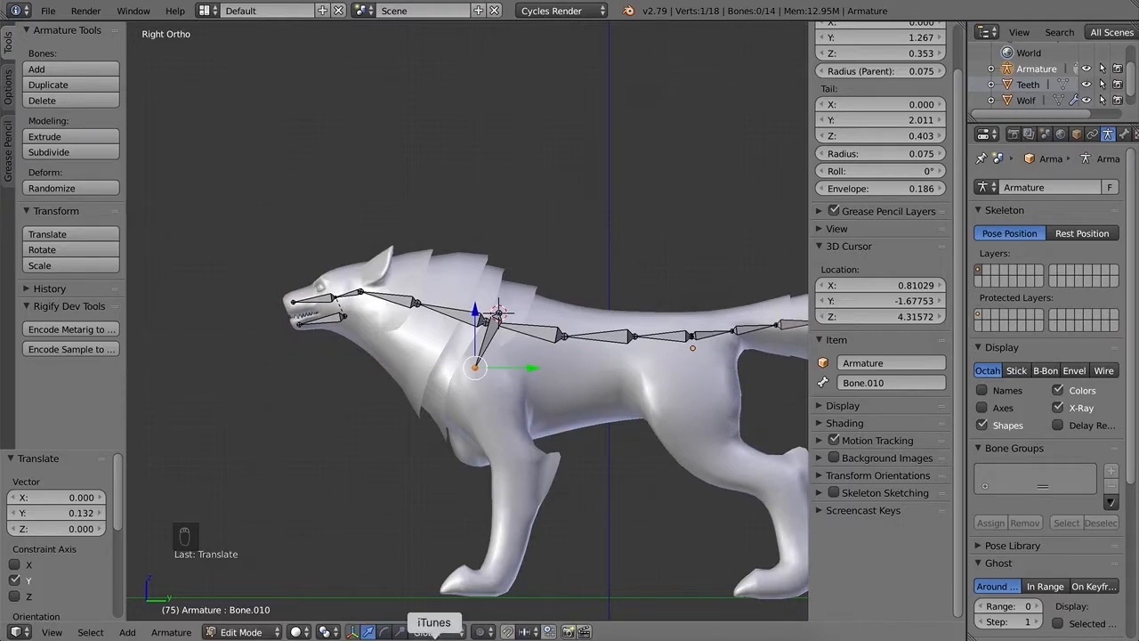
# Step: Switch to Chrome, search Google Images for "wolf anatomy" and open the blue wolf skeleton drawing as reference
pyautogui.click(365, 626)
pyautogui.write('wolf anato')
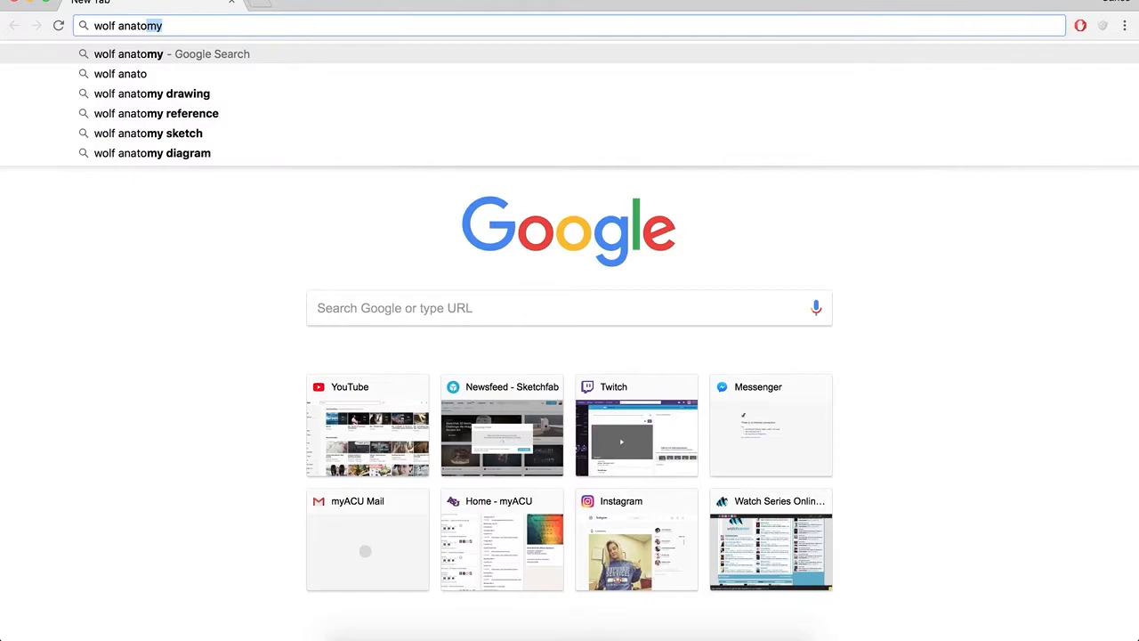
pyautogui.press('Return')
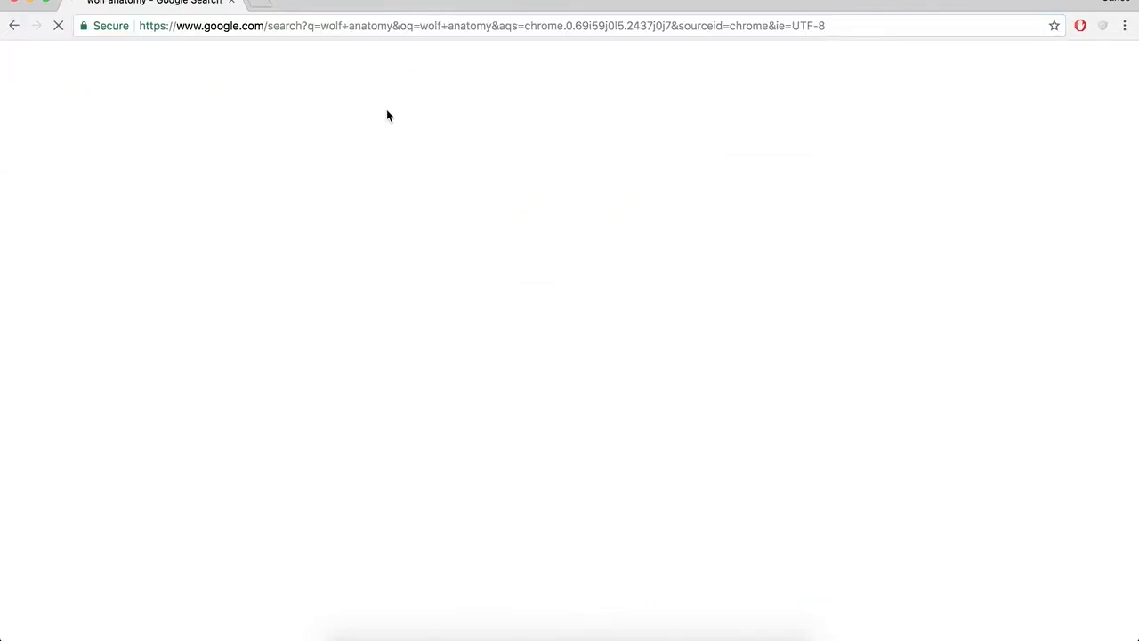
pyautogui.click(188, 123)
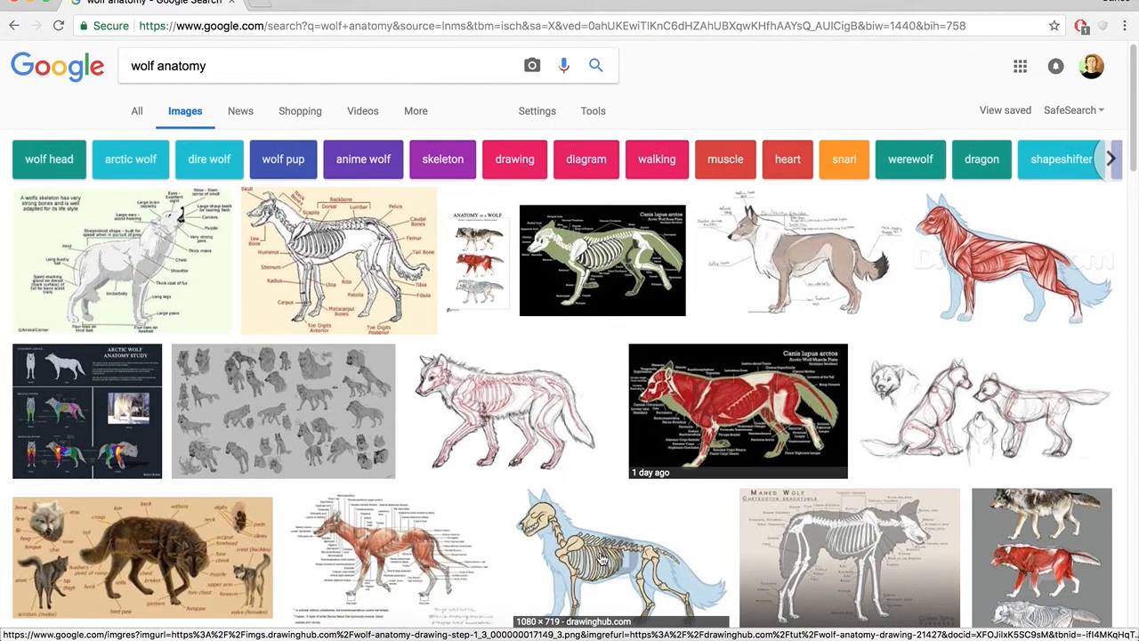
pyautogui.click(601, 556)
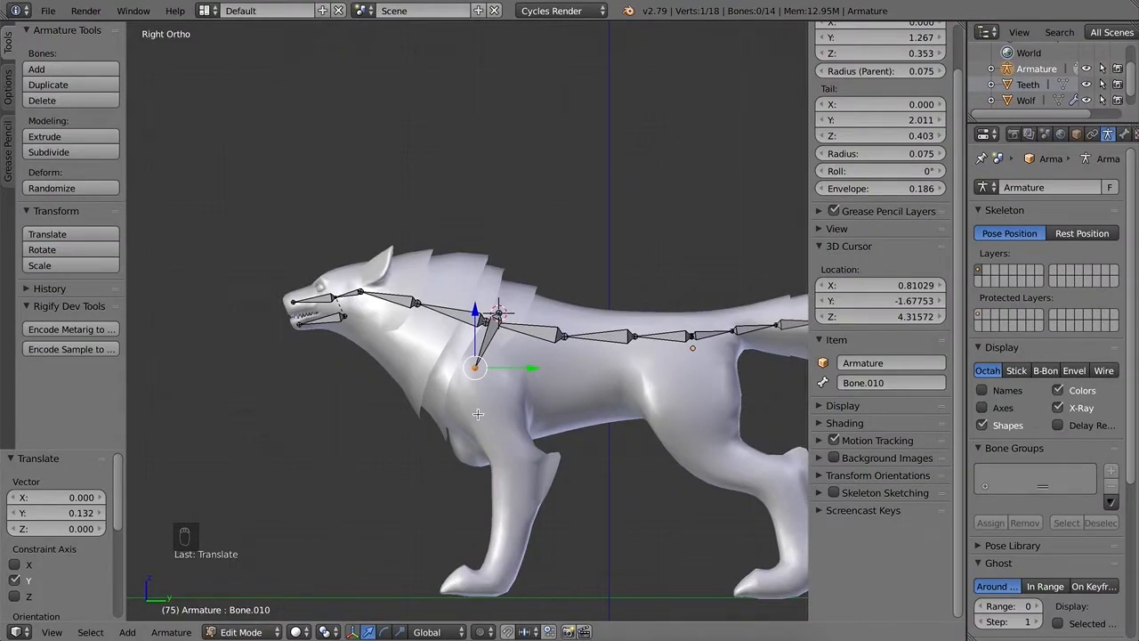
# Step: In Blender, snap the 3D cursor to the shoulder blade bone's tip and add a bone there, shifted slightly down and back
pyautogui.hotkey('shift', 's')
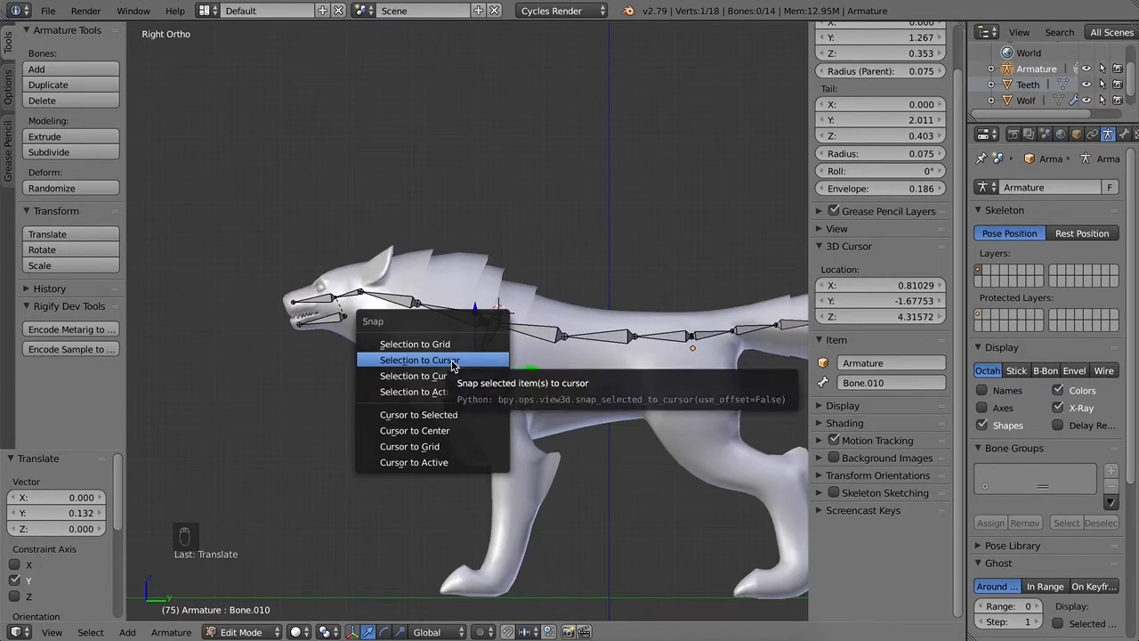
pyautogui.click(443, 415)
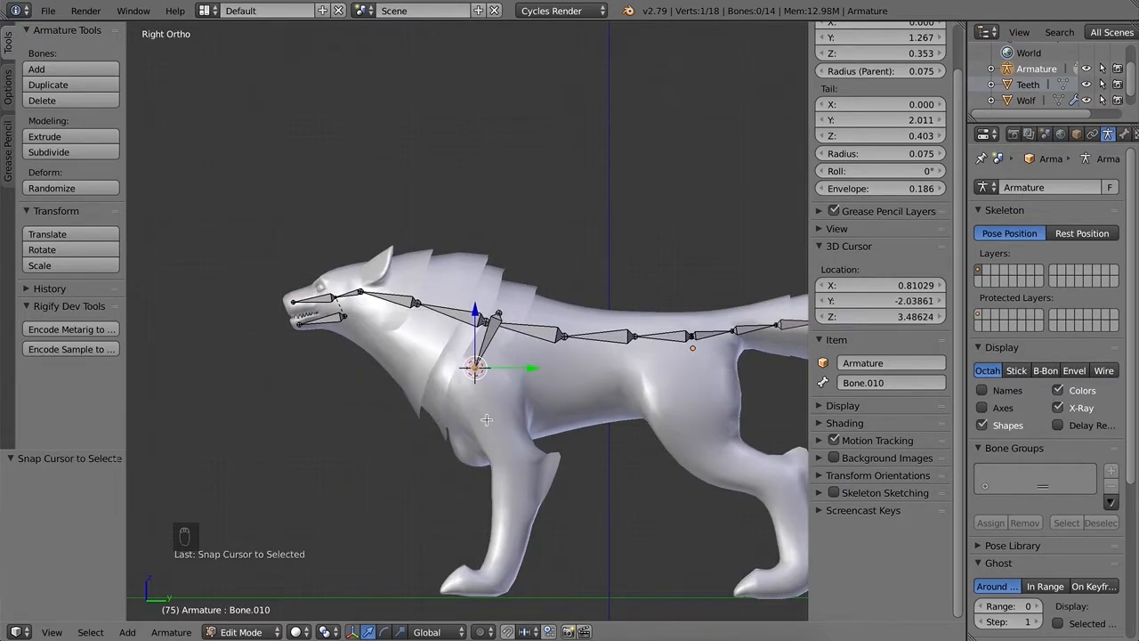
pyautogui.hotkey('shift', 'a')
pyautogui.rightClick(475, 341)
pyautogui.moveTo(475, 279); pyautogui.dragTo(476, 299)
pyautogui.moveTo(528, 356); pyautogui.dragTo(535, 355)
# Step: Move the new upper foreleg bone's tip down to the elbow, at about Y -2.63, Z -1.77
pyautogui.rightClick(482, 319)
pyautogui.moveTo(483, 306); pyautogui.dragTo(481, 369)
pyautogui.moveTo(536, 429); pyautogui.dragTo(565, 429)
pyautogui.moveTo(512, 371); pyautogui.dragTo(512, 398)
pyautogui.moveTo(567, 456); pyautogui.dragTo(573, 455)
pyautogui.moveTo(516, 401); pyautogui.dragTo(517, 402)
pyautogui.moveTo(574, 458); pyautogui.dragTo(575, 466)
pyautogui.moveTo(518, 400); pyautogui.dragTo(519, 409)
pyautogui.moveTo(578, 458); pyautogui.dragTo(575, 465)
# Step: Check the wolf skeleton reference and extrude a lower foreleg bone from the elbow, 0.205 forward and 1.167 down
pyautogui.hotkey('ctrl', 'Up')
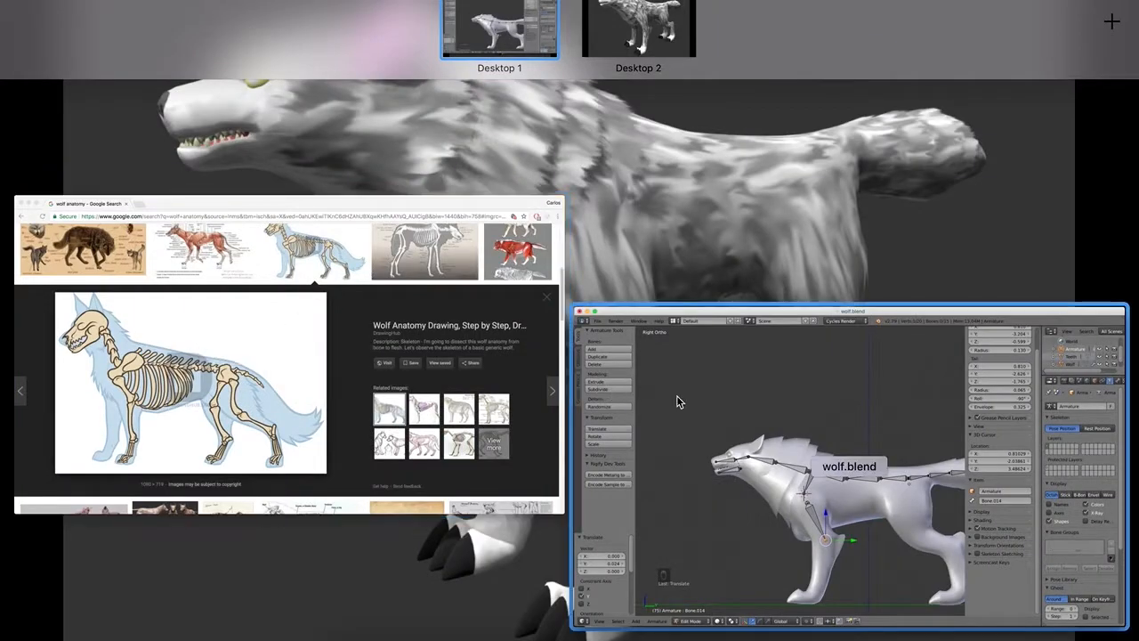
pyautogui.click(763, 415)
pyautogui.hotkey('ctrl', 'Up')
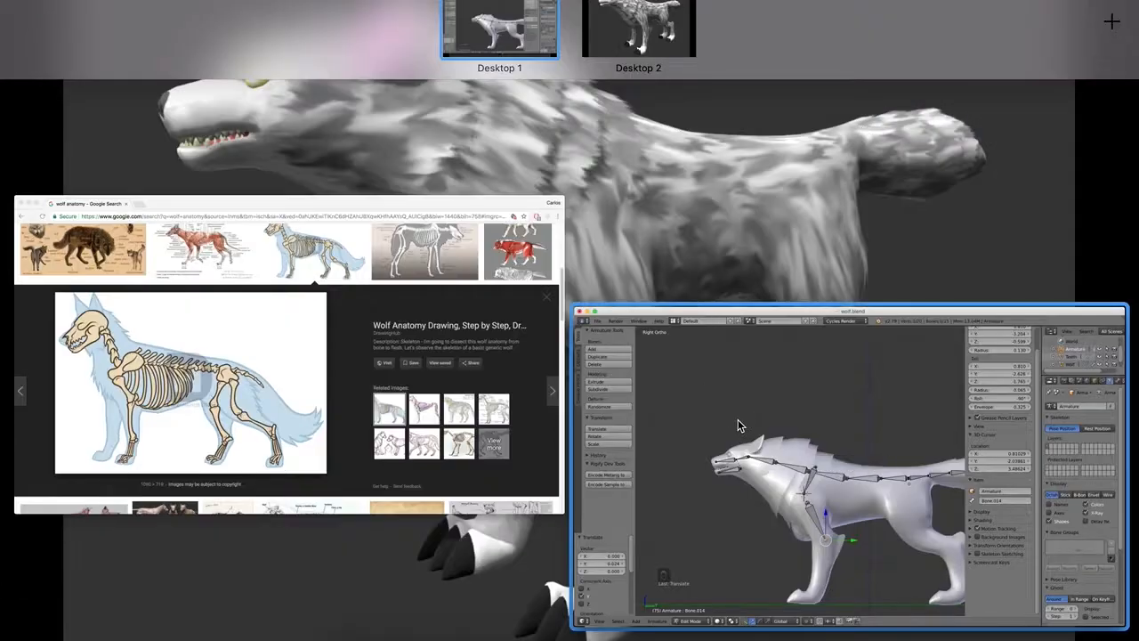
pyautogui.click(740, 422)
pyautogui.press('e')
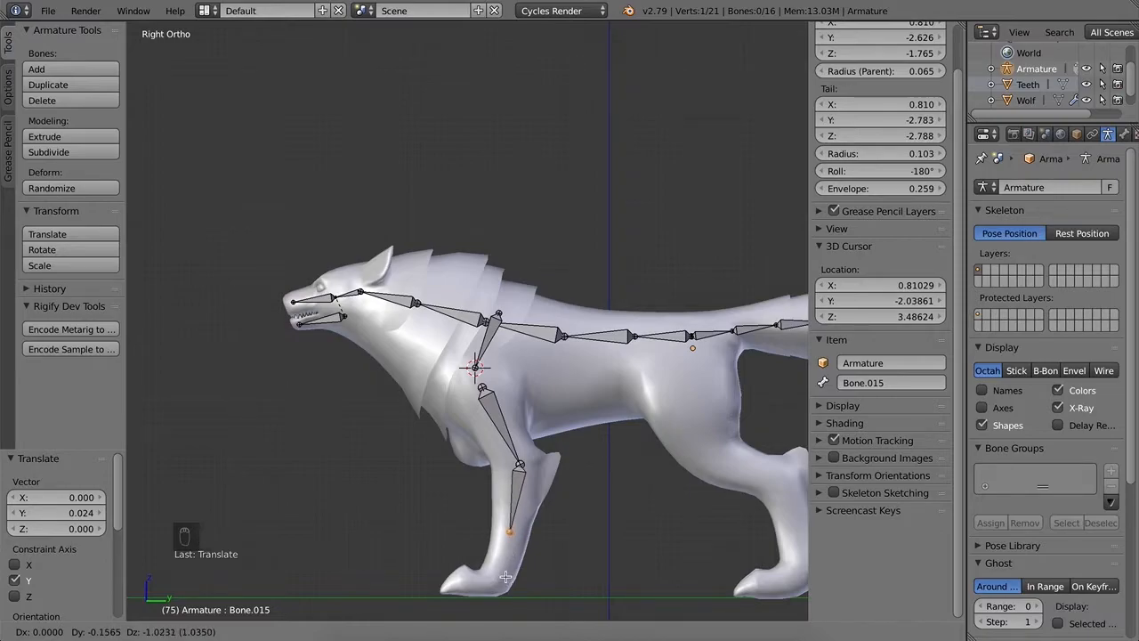
pyautogui.click(504, 582)
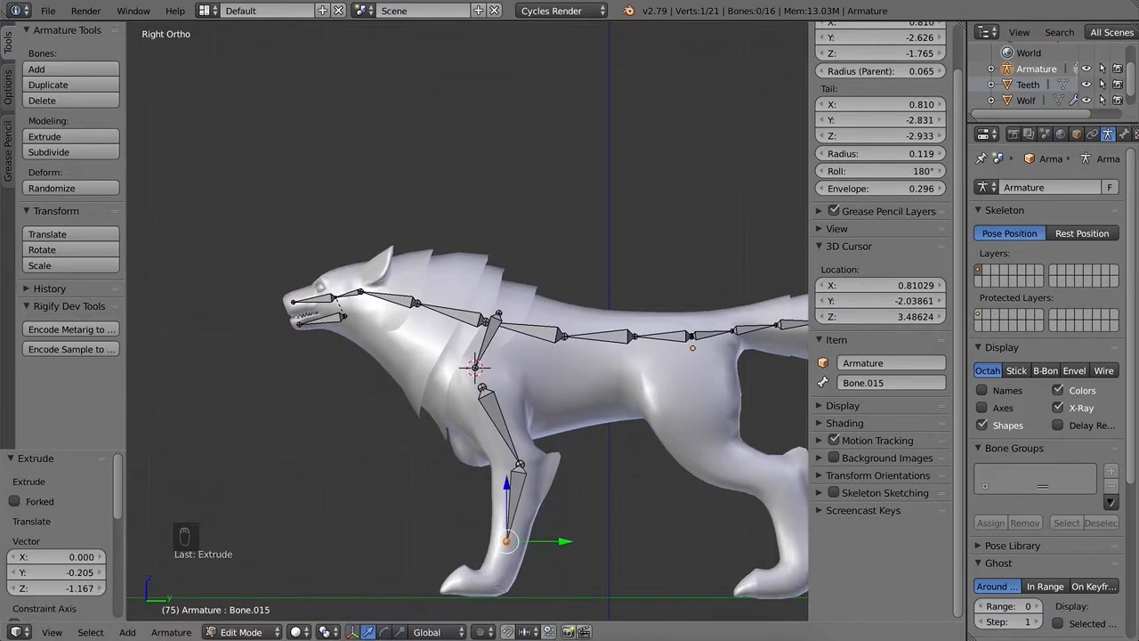
# Step: Extrude a bone from the wrist 0.193 forward and 0.590 down, and a toe bone 0.469 forward along Y
pyautogui.hotkey('ctrl', 'Up')
pyautogui.click(686, 471)
pyautogui.keyDown('shift'); pyautogui.moveTo(571, 466); pyautogui.dragTo(504, 372, button='middle'); pyautogui.keyUp('shift')
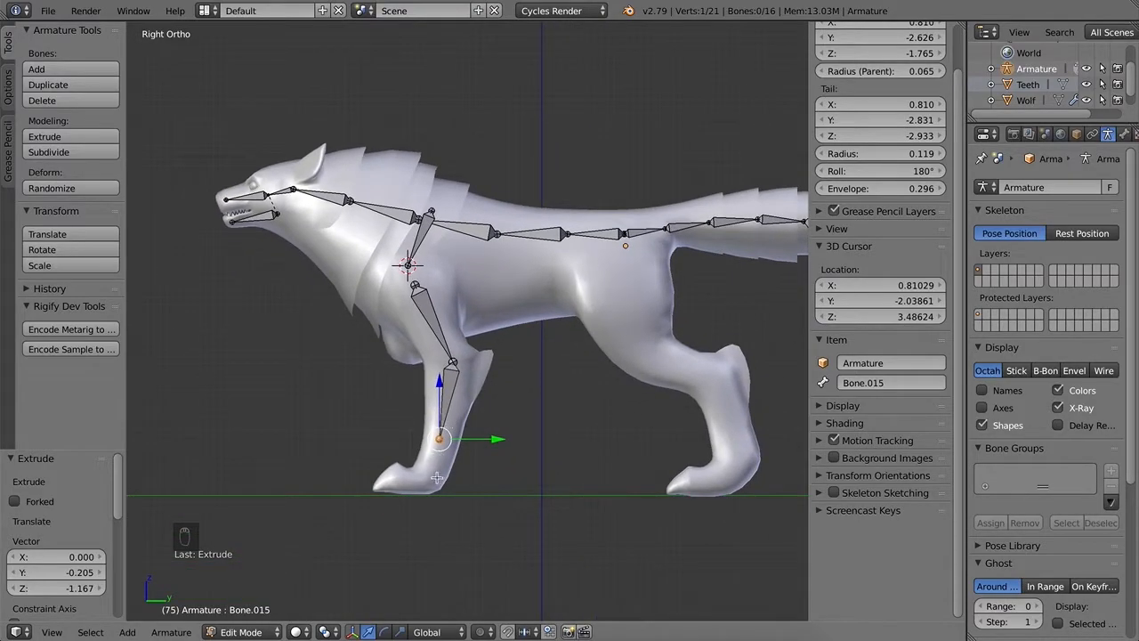
pyautogui.press('e')
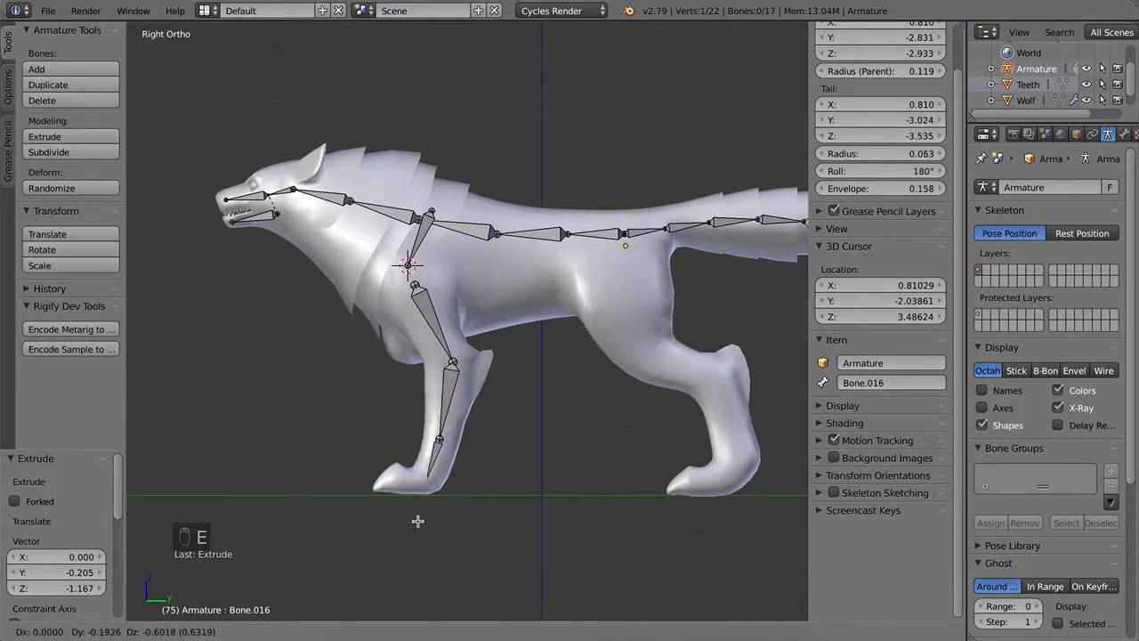
pyautogui.click(405, 519)
pyautogui.press('e')
pyautogui.middleClick(356, 516)
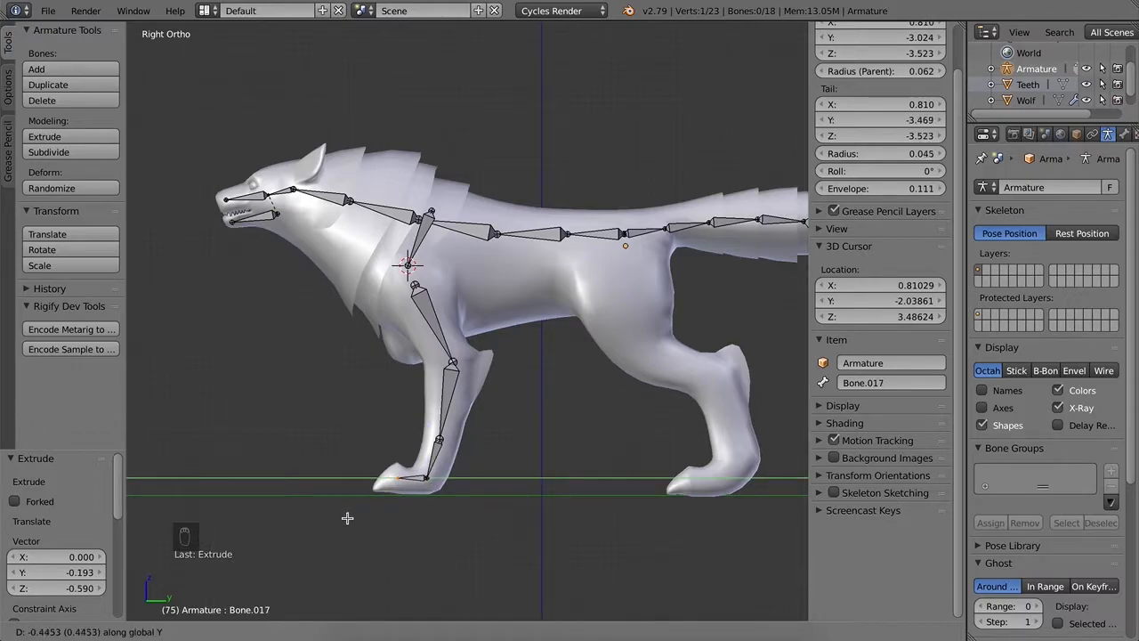
pyautogui.click(349, 516)
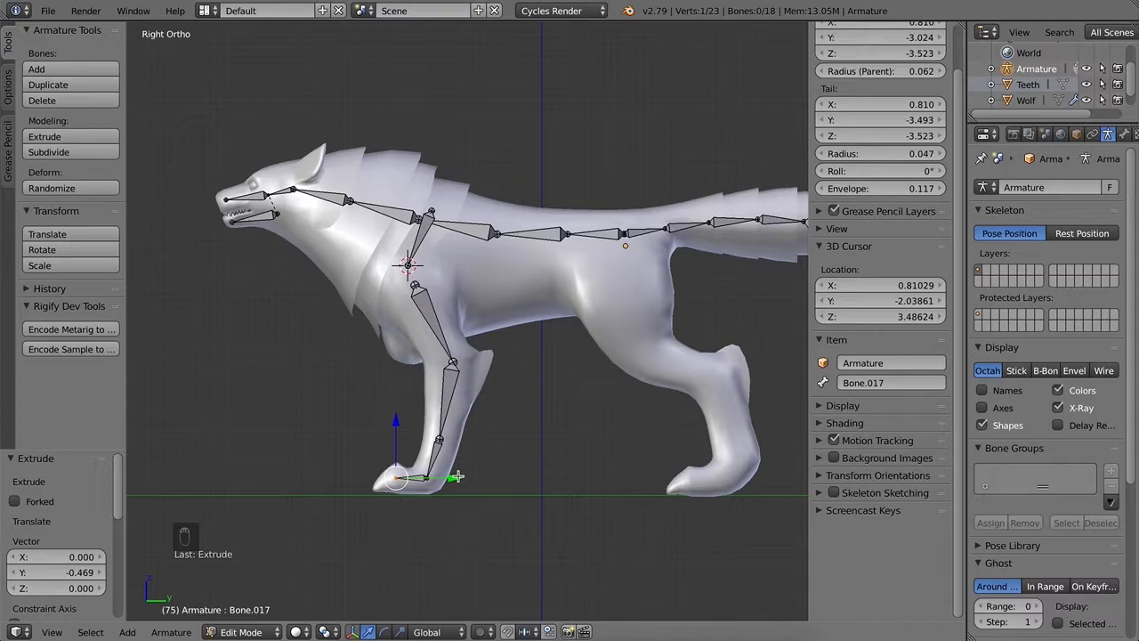
# Step: Shift the foreleg's elbow joint outward along X, and the wrist joint and toe bone outward by 0.108, to centre them in the leg
pyautogui.hotkey('ctrl', 'Up')
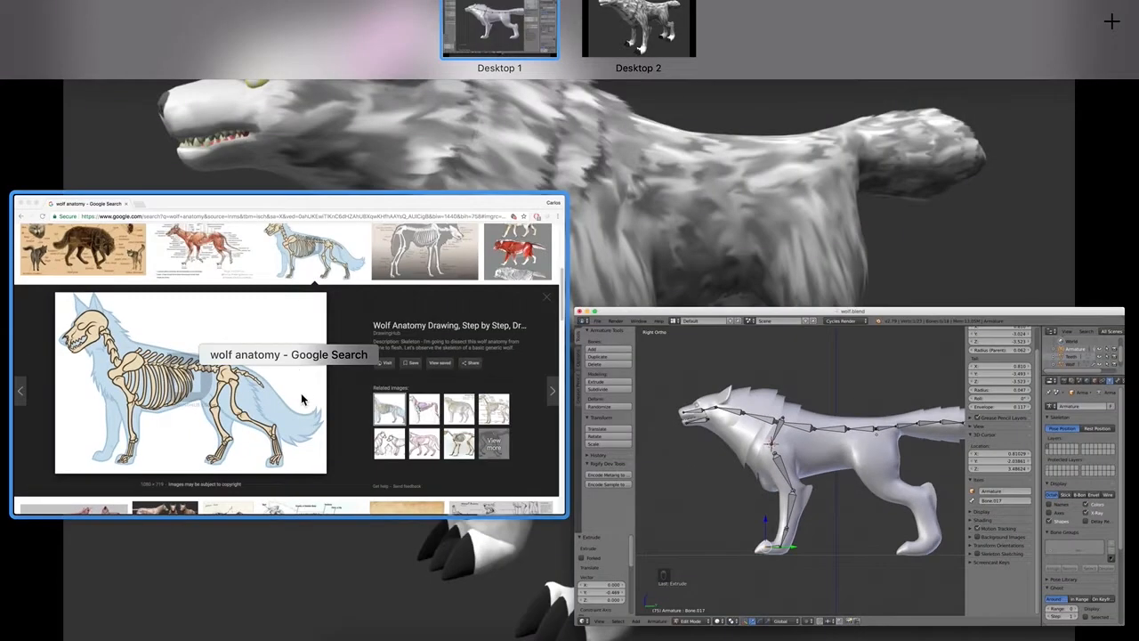
pyautogui.click(679, 458)
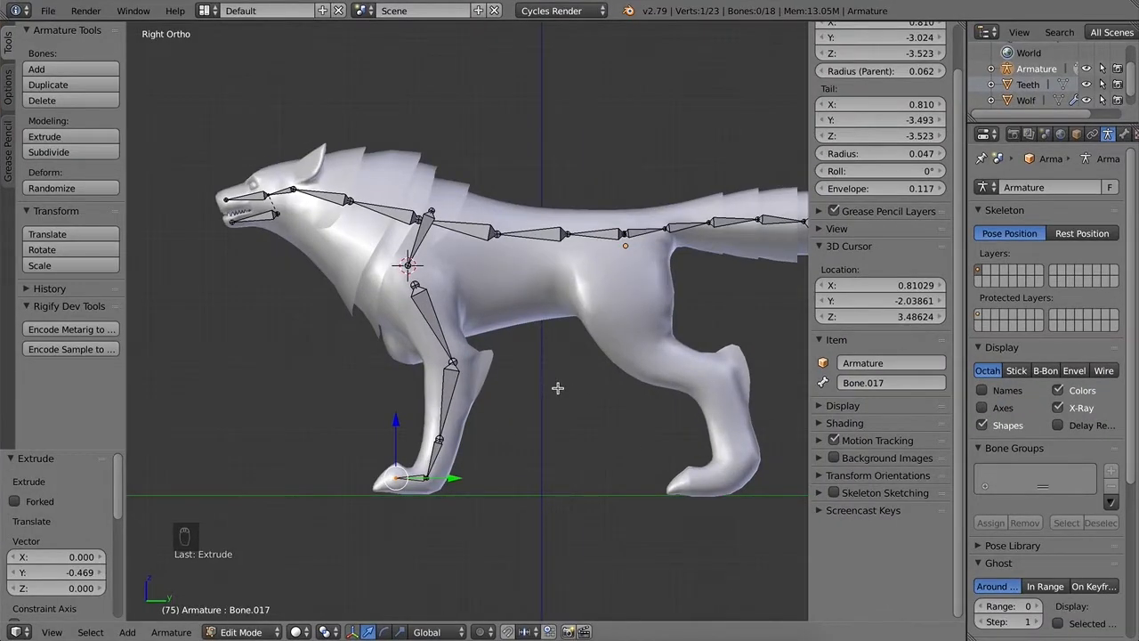
pyautogui.moveTo(469, 343); pyautogui.dragTo(524, 361, button='middle')
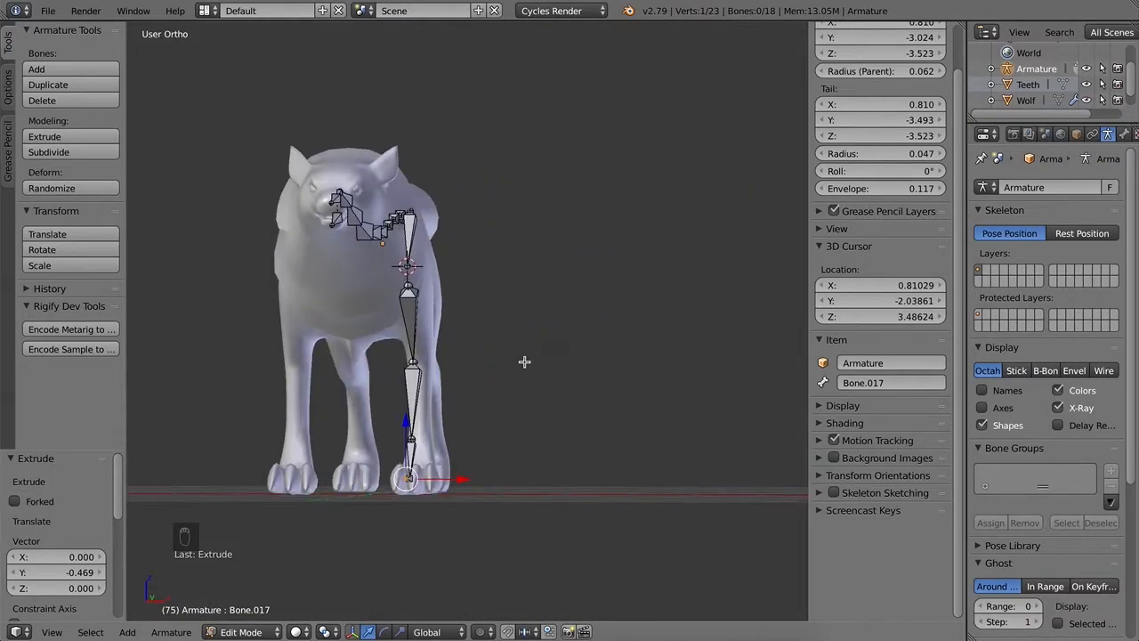
pyautogui.press('KP_1')
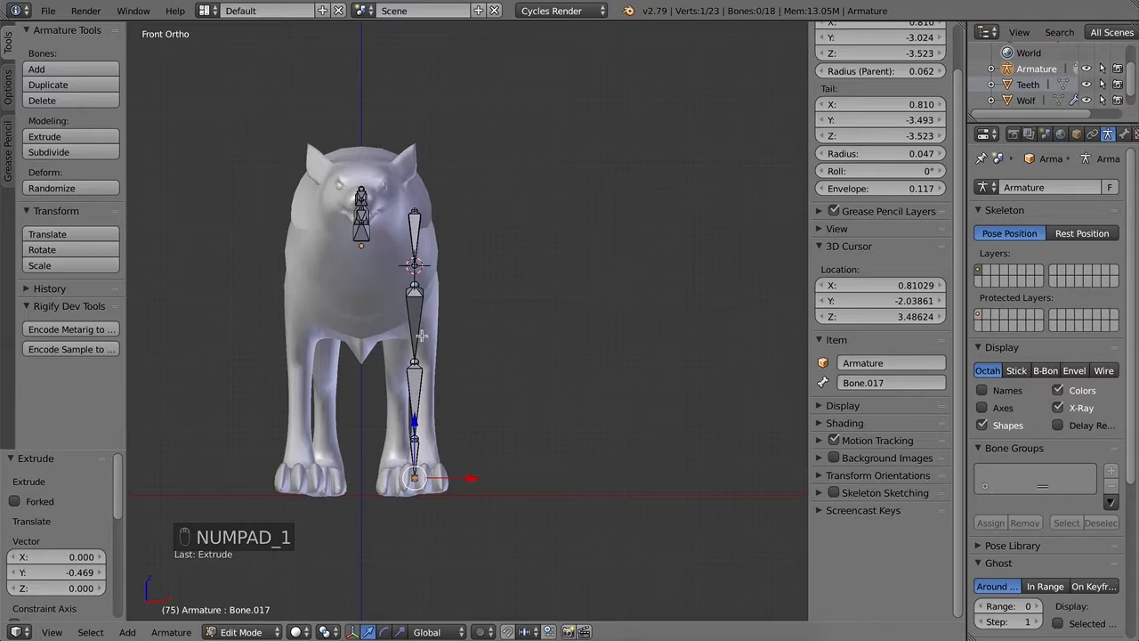
pyautogui.rightClick(415, 364)
pyautogui.moveTo(469, 361); pyautogui.dragTo(477, 361)
pyautogui.rightClick(419, 437)
pyautogui.moveTo(473, 438); pyautogui.dragTo(481, 436)
pyautogui.rightClick(416, 477)
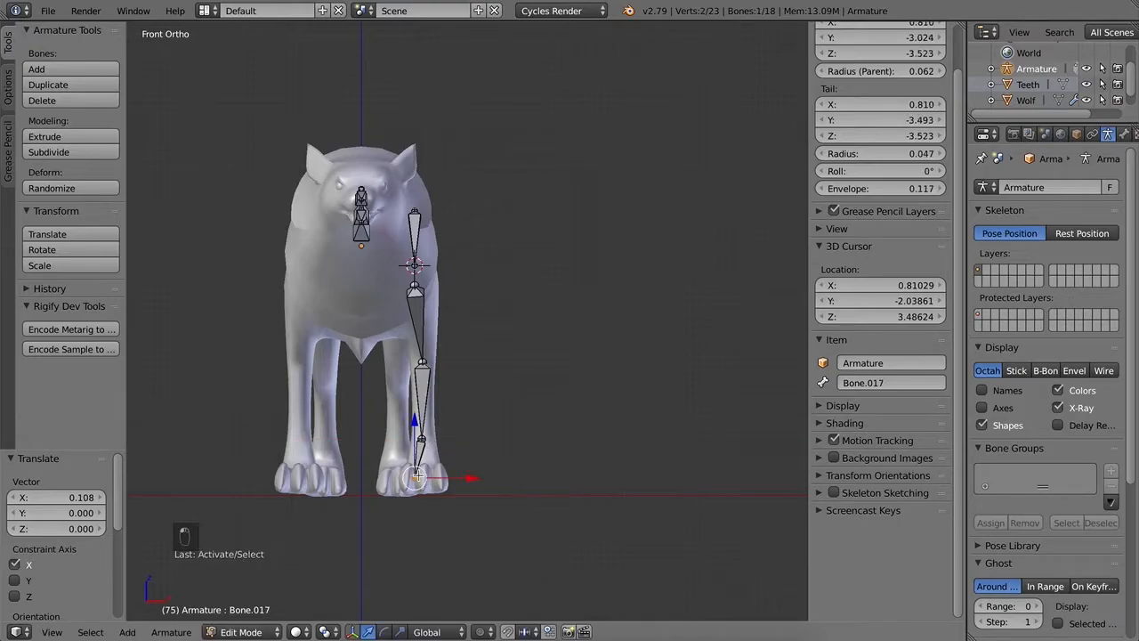
pyautogui.moveTo(468, 478); pyautogui.dragTo(483, 473)
# Step: Move the shoulder blade bone's upper joint 0.217 inward along X toward the spine
pyautogui.moveTo(483, 473); pyautogui.dragTo(386, 455, button='middle')
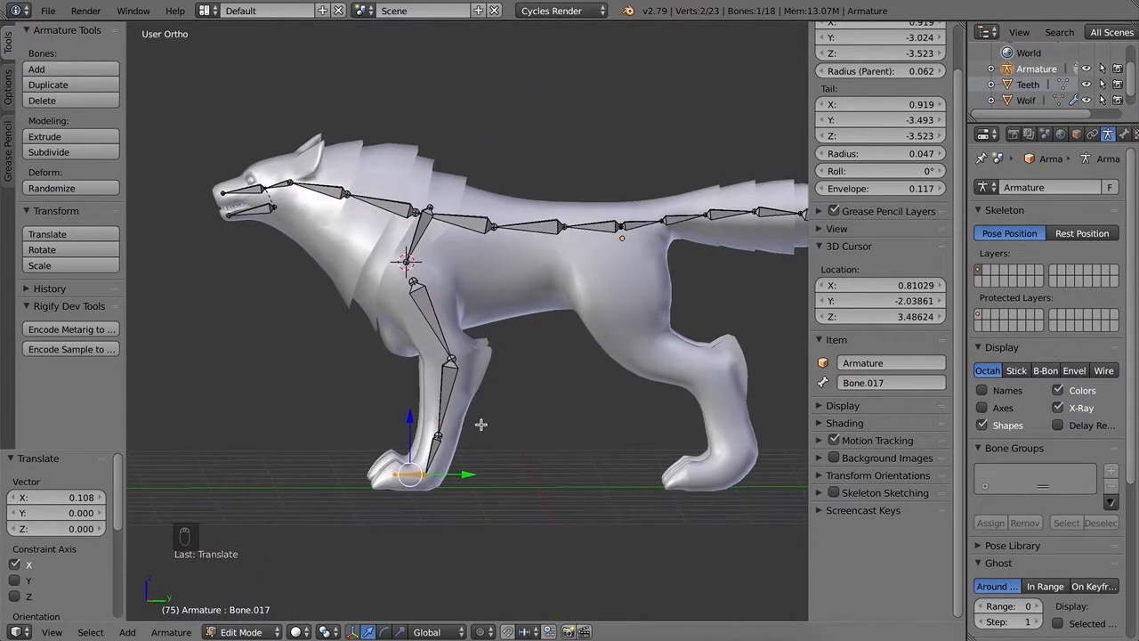
pyautogui.moveTo(512, 406); pyautogui.dragTo(593, 409, button='middle')
pyautogui.press('q')
pyautogui.rightClick(412, 211)
pyautogui.press('g')
pyautogui.press('x')
pyautogui.click(455, 211)
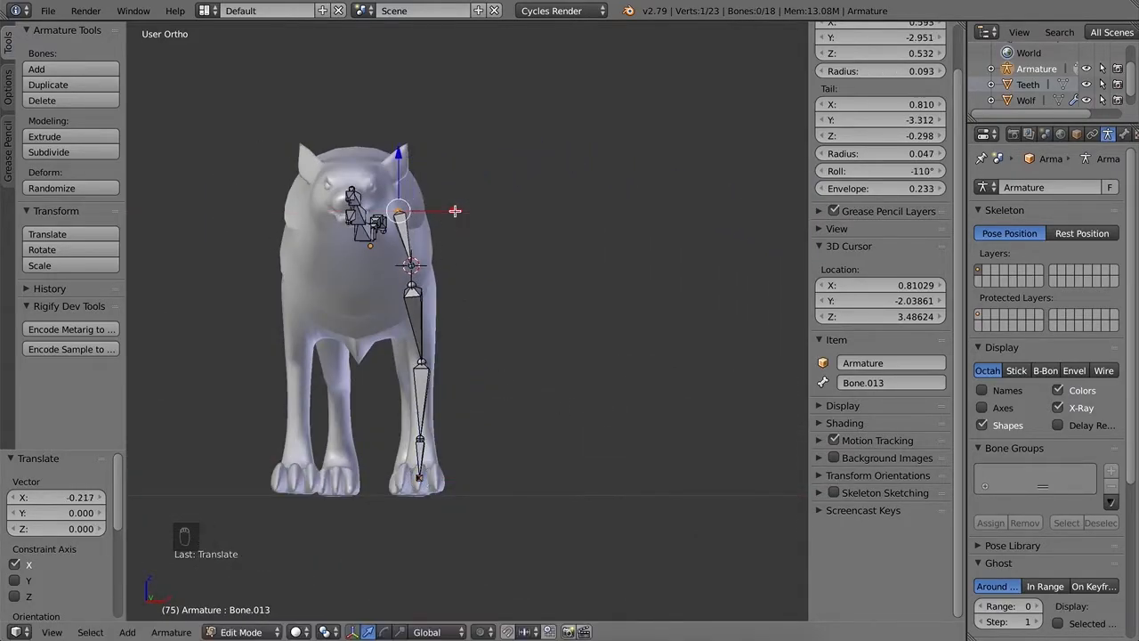
# Step: Reset the 3D cursor to the scene origin
pyautogui.moveTo(594, 369); pyautogui.dragTo(540, 367, button='middle')
pyautogui.hotkey('shift', 'c')
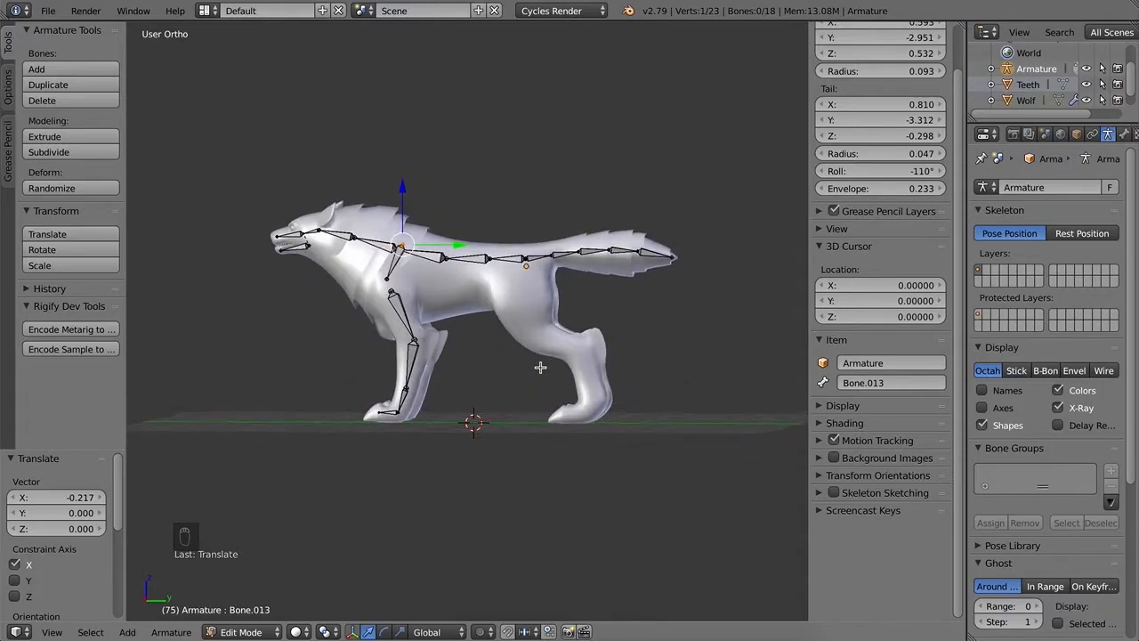
pyautogui.press('KP_3')
pyautogui.scroll(6, 534, 361)
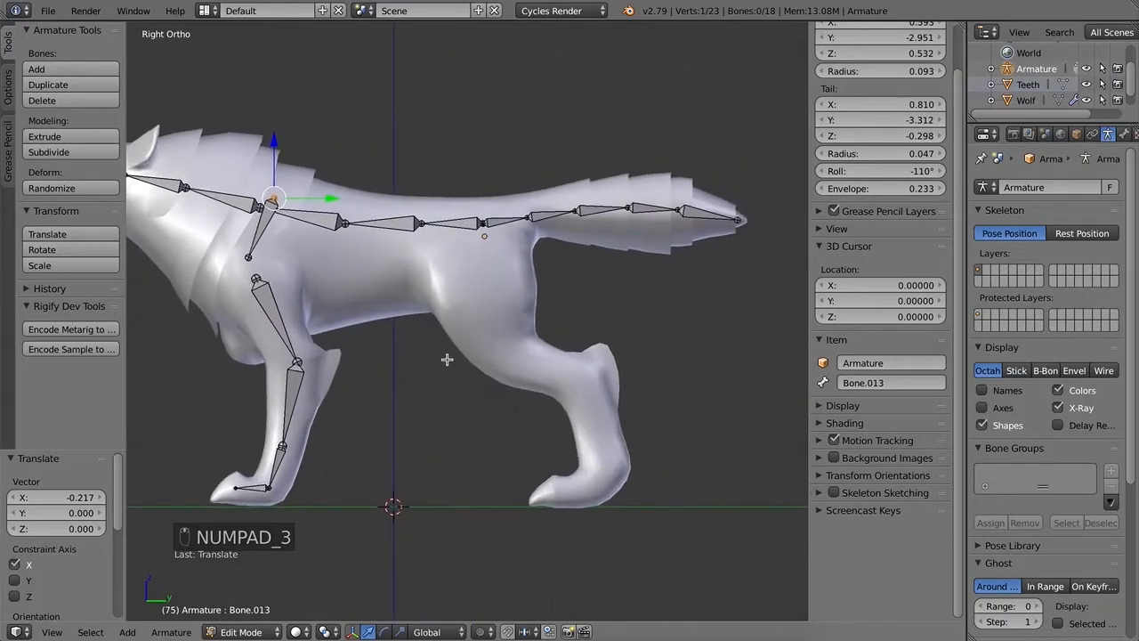
# Step: Snap the 3D cursor to the spine joint above the hind legs and add a new bone there
pyautogui.scroll(-2, 522, 395)
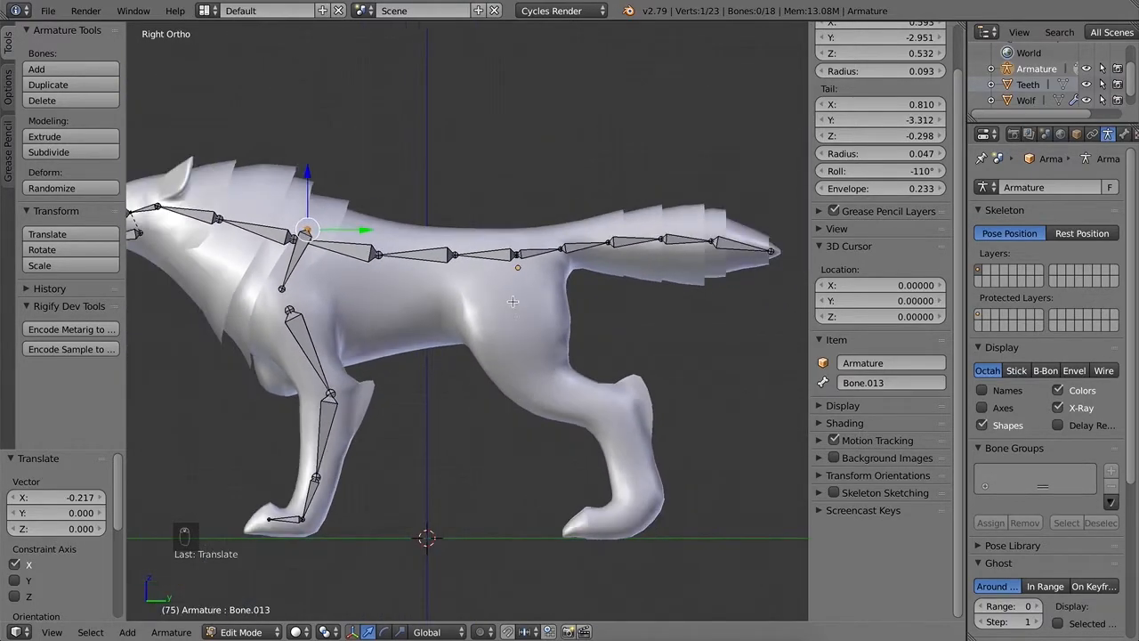
pyautogui.rightClick(517, 256)
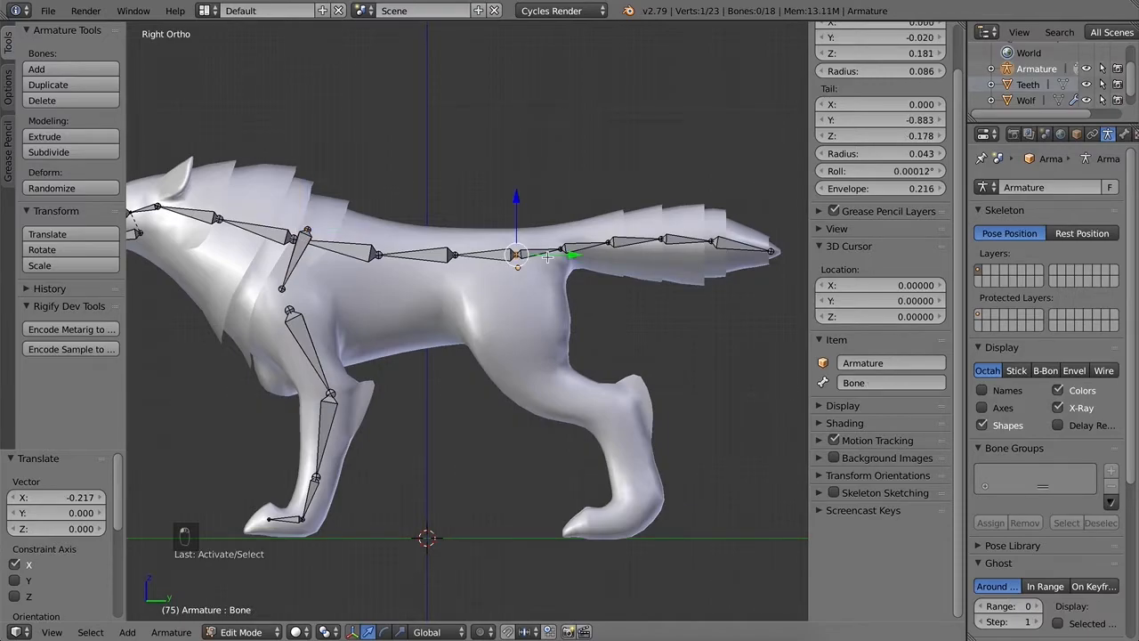
pyautogui.hotkey('shift', 's')
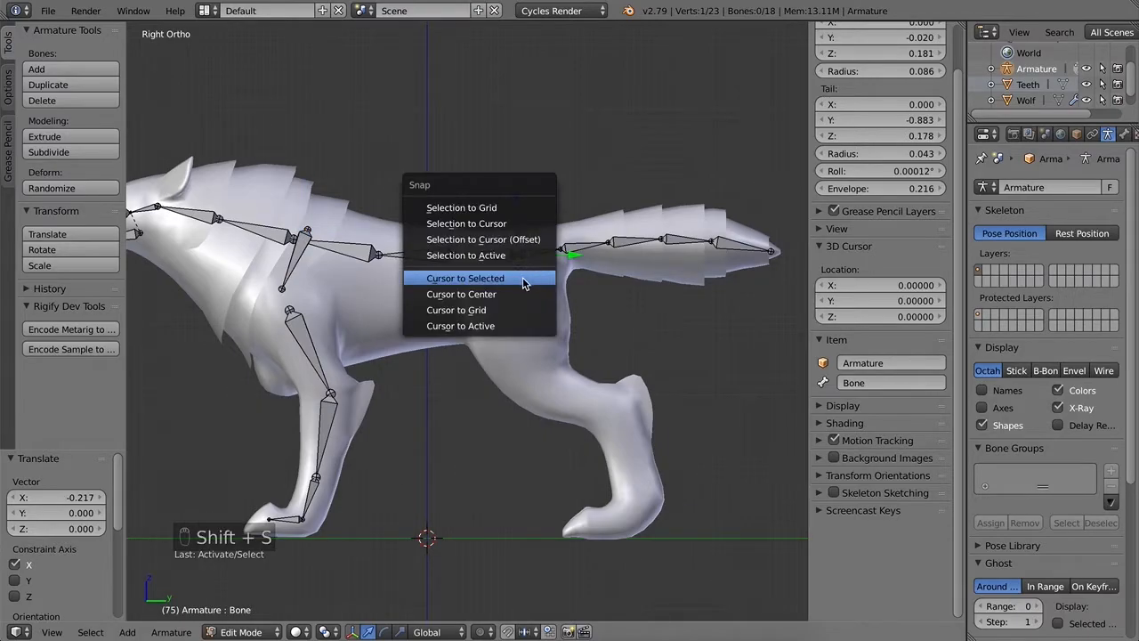
pyautogui.click(521, 278)
pyautogui.hotkey('shift', 'a')
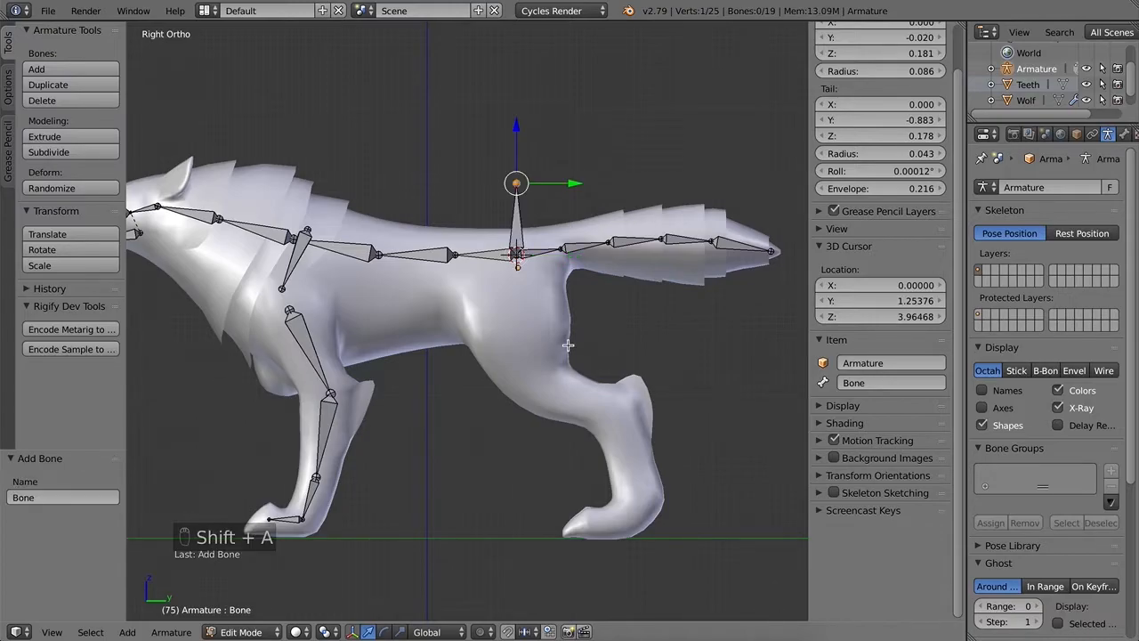
# Step: Consult the wolf skeleton image in the browser, and shift the new hind leg bone 0.544 outward along X and 0.2 down
pyautogui.hotkey('ctrl', 'Up')
pyautogui.click(316, 352)
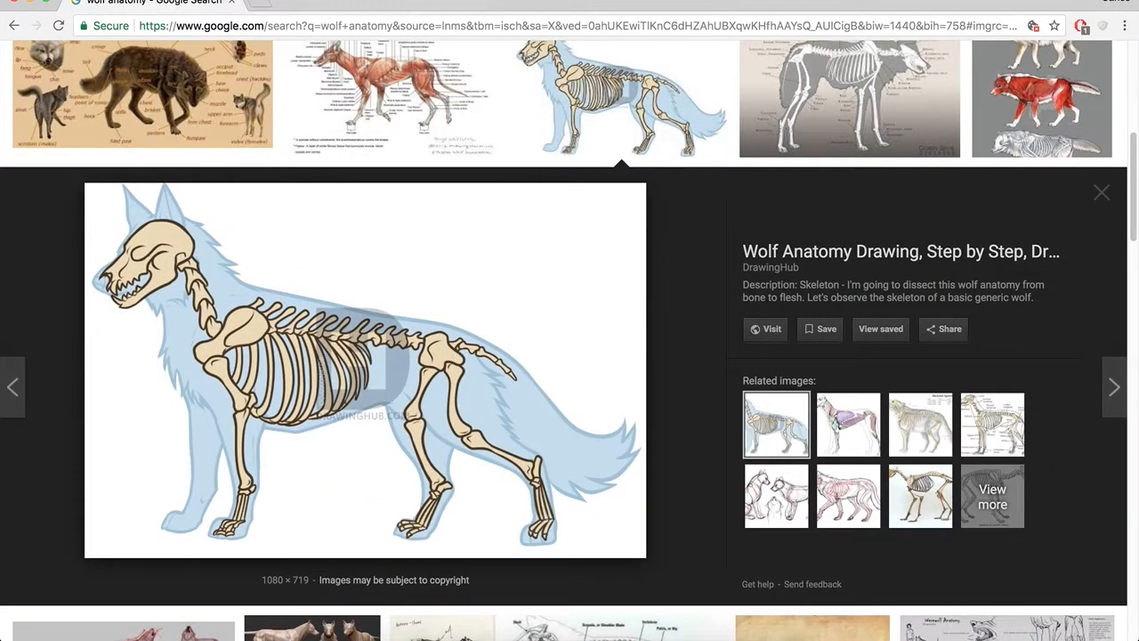
pyautogui.hotkey('ctrl', 'Up')
pyautogui.click(450, 330)
pyautogui.rightClick(526, 239)
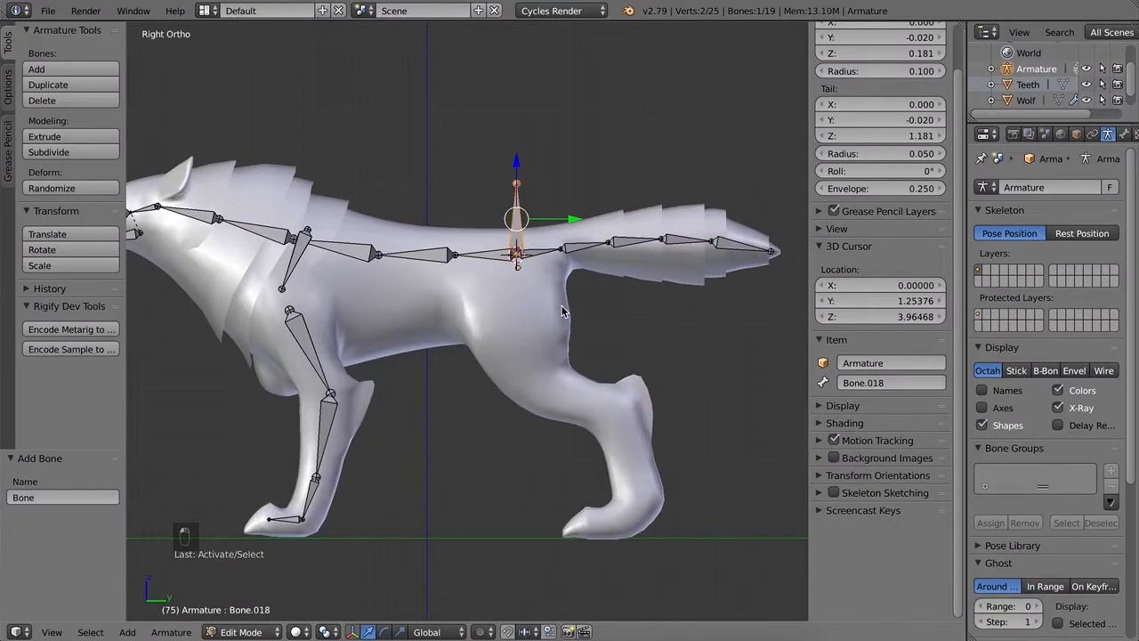
pyautogui.press('KP_1')
pyautogui.moveTo(525, 222); pyautogui.dragTo(571, 243)
pyautogui.moveTo(571, 243); pyautogui.dragTo(507, 326, button='middle')
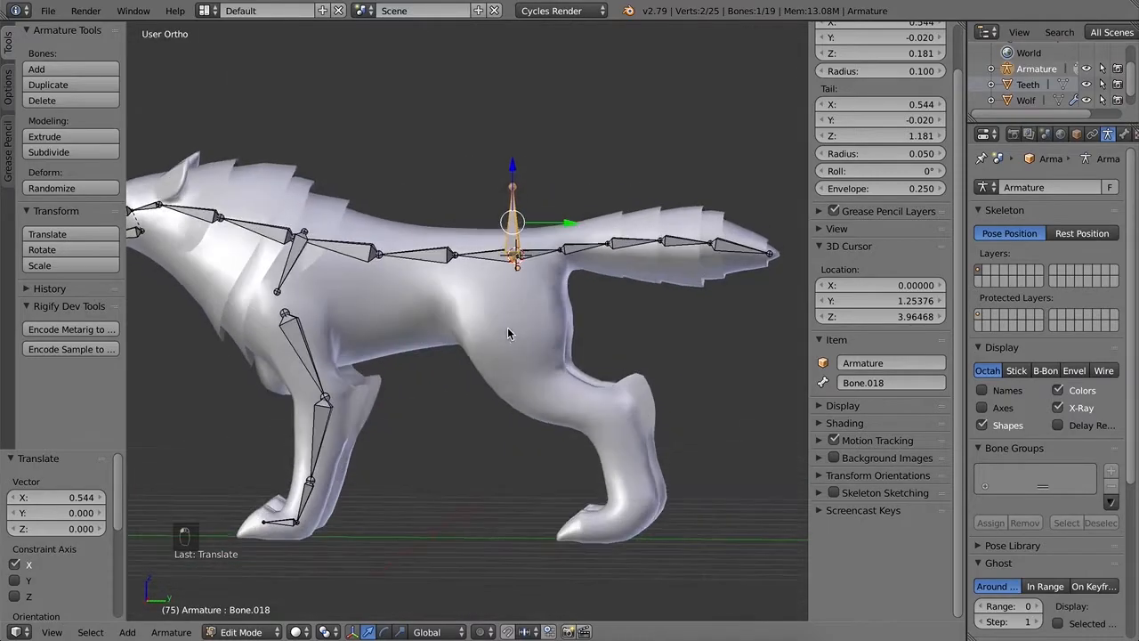
pyautogui.press('KP_3')
pyautogui.moveTo(515, 163); pyautogui.dragTo(515, 179)
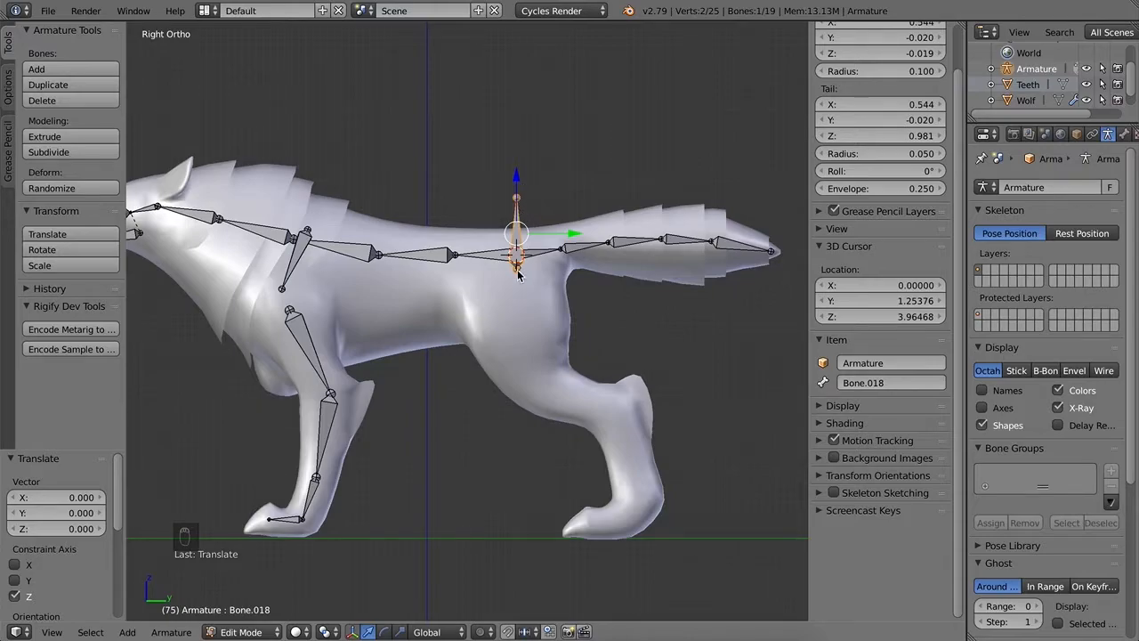
# Step: Move the free end of the hind leg bone down to the knee, to about Y 0.091 and Z -1.627
pyautogui.rightClick(518, 200)
pyautogui.moveTo(515, 147); pyautogui.dragTo(517, 331)
pyautogui.moveTo(571, 383); pyautogui.dragTo(579, 383)
pyautogui.moveTo(525, 332); pyautogui.dragTo(525, 334)
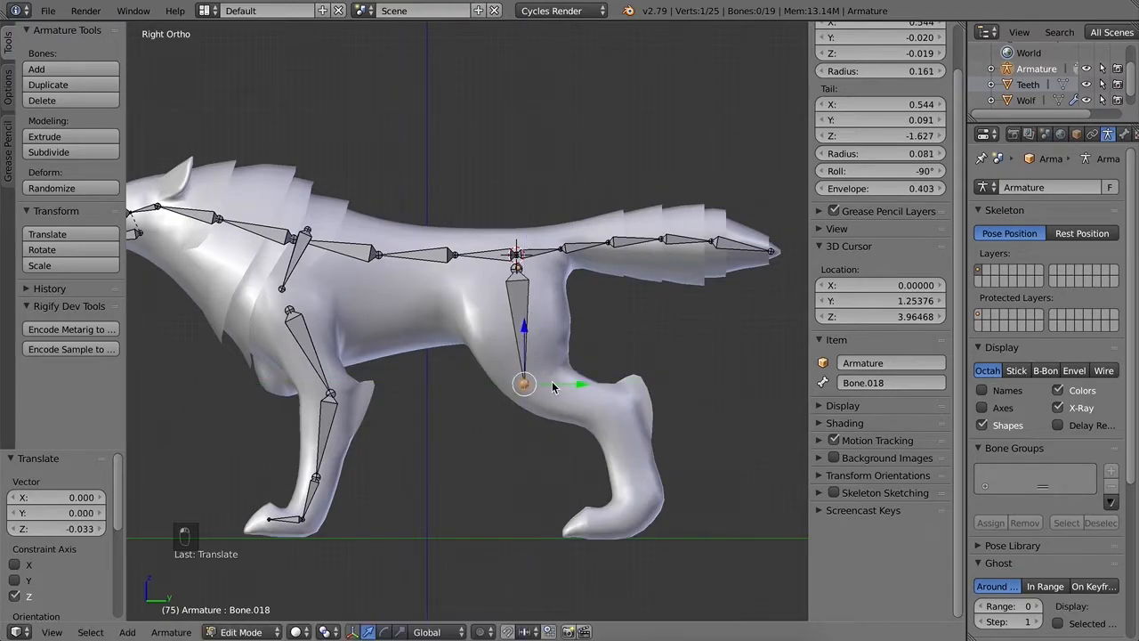
# Step: Extrude a bone from the knee 1.265 back and 0.366 down, and another from its end 0.366 back and 1.165 down
pyautogui.press('KP_3')
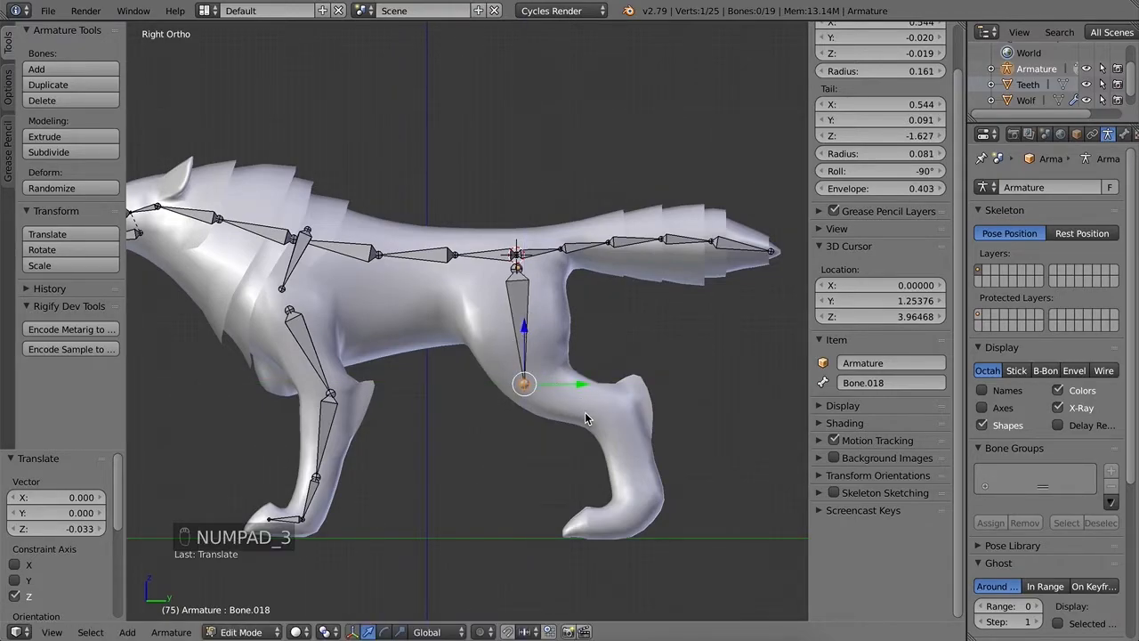
pyautogui.press('e')
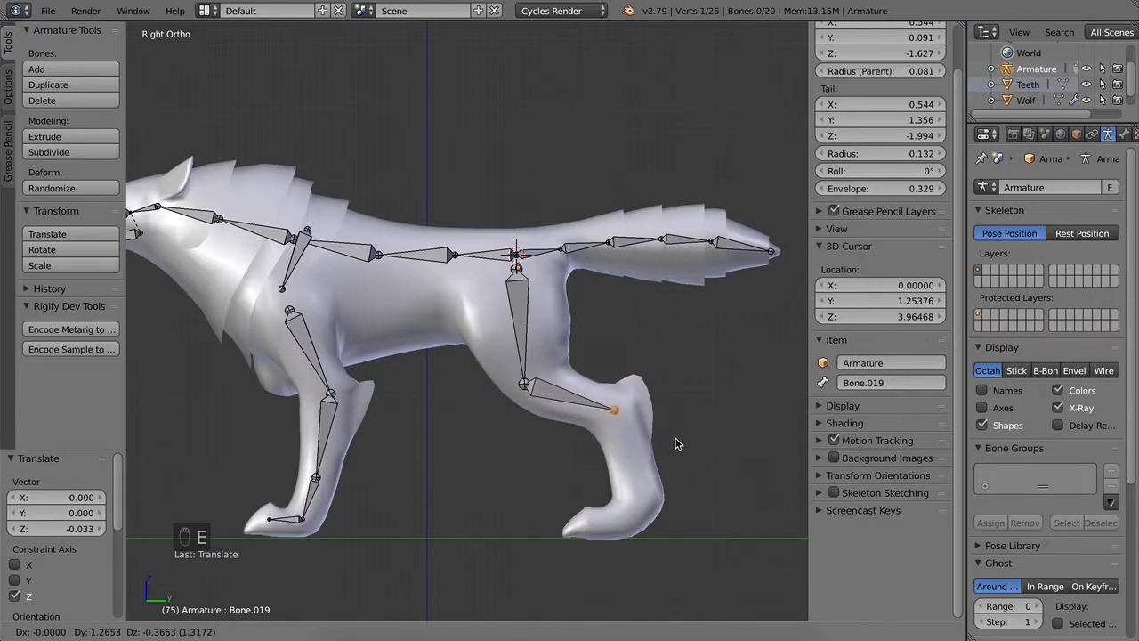
pyautogui.click(676, 444)
pyautogui.press('e')
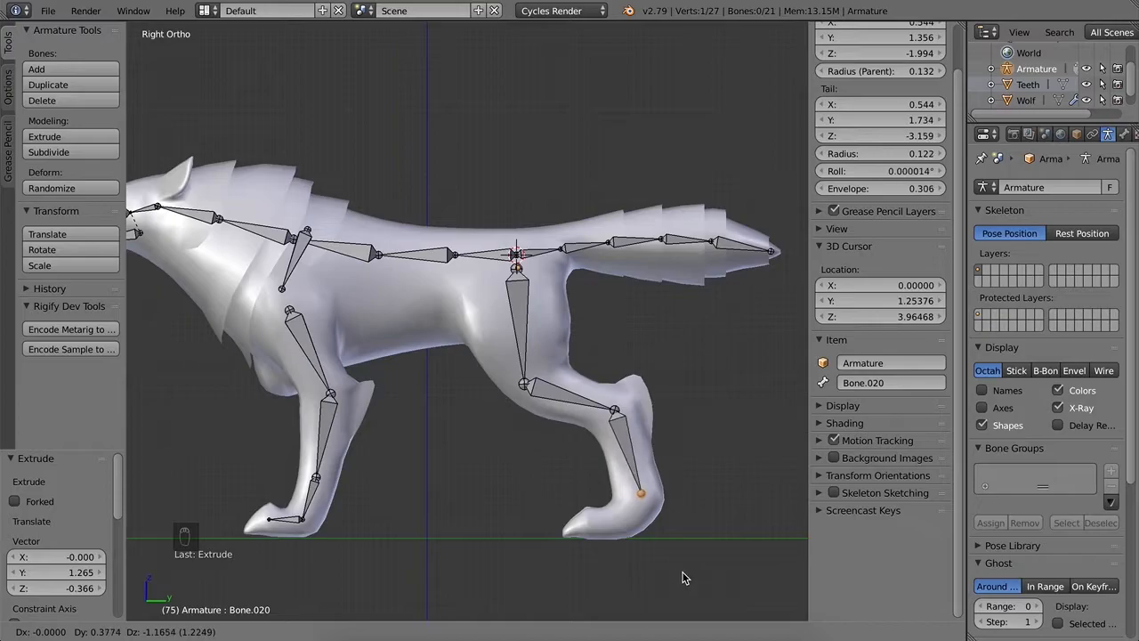
pyautogui.click(682, 579)
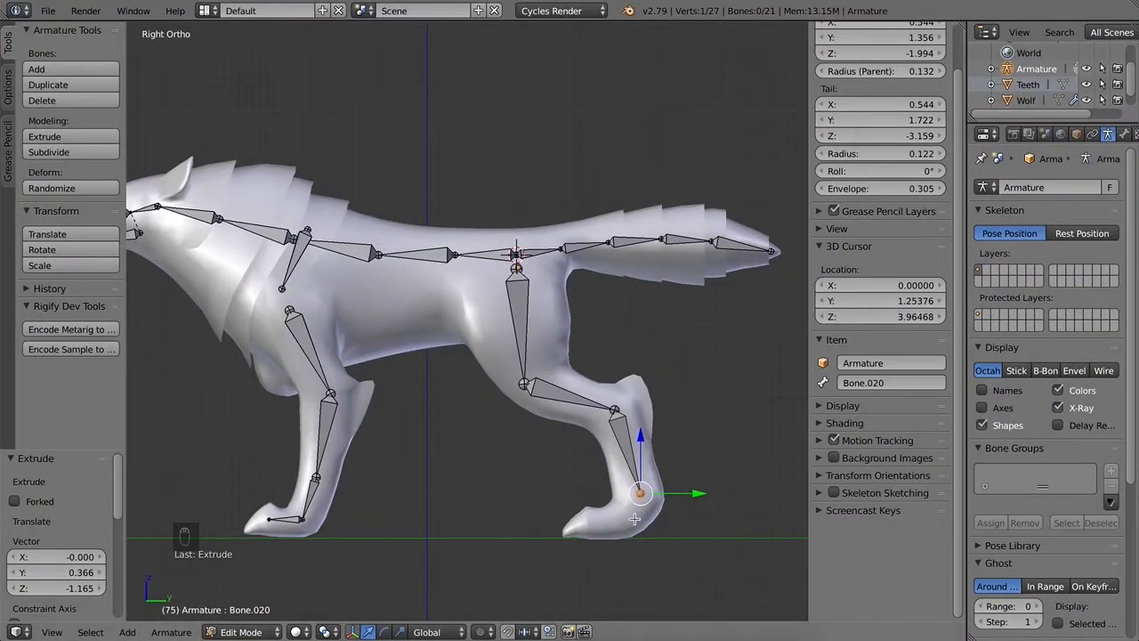
# Step: Lower the end joint of the hind leg chain by 0.178 and extrude a toe bone 0.622 forward and 0.222 down
pyautogui.moveTo(643, 436); pyautogui.dragTo(644, 450)
pyautogui.press('e')
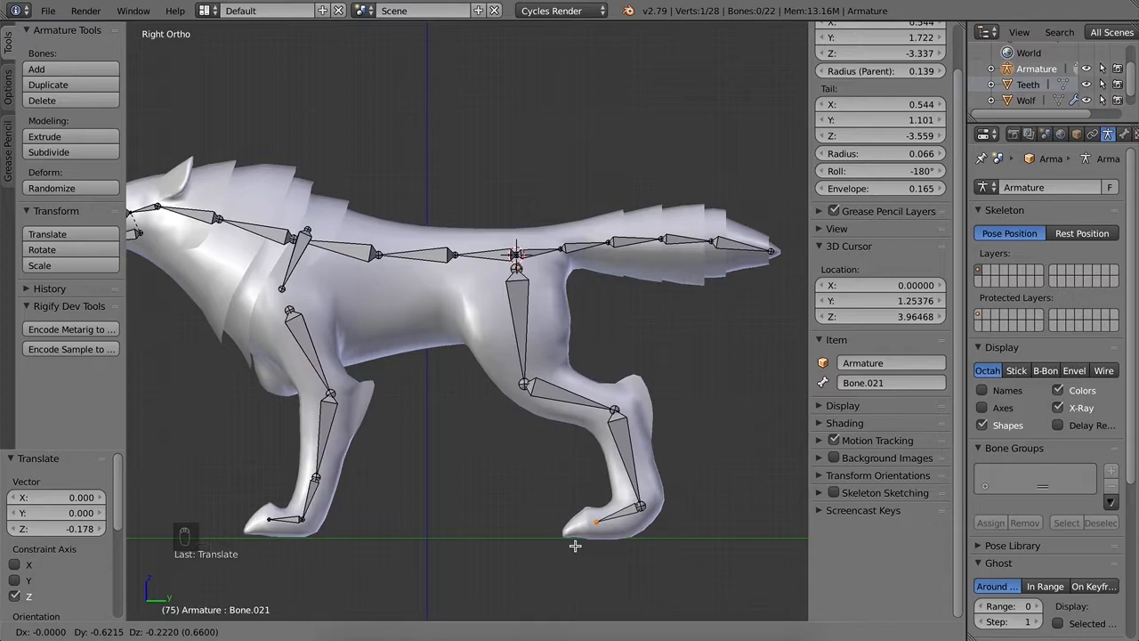
pyautogui.click(575, 546)
# Step: Shift the hind leg's knee joint outward along X, and the hock joint outward by 0.011, to centre them in the leg
pyautogui.press('KP_3')
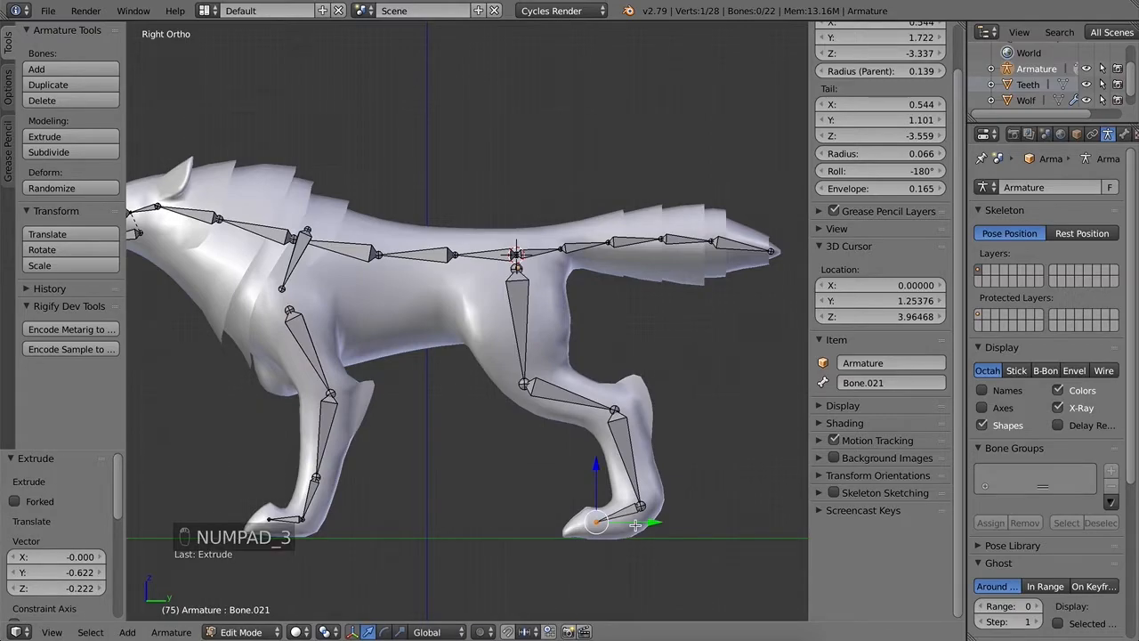
pyautogui.press('KP_1')
pyautogui.rightClick(503, 384)
pyautogui.moveTo(560, 386); pyautogui.dragTo(564, 410)
pyautogui.rightClick(506, 410)
# Step: Move the hind leg's toe bone 0.011 outward along X in line with the hock
pyautogui.rightClick(505, 507)
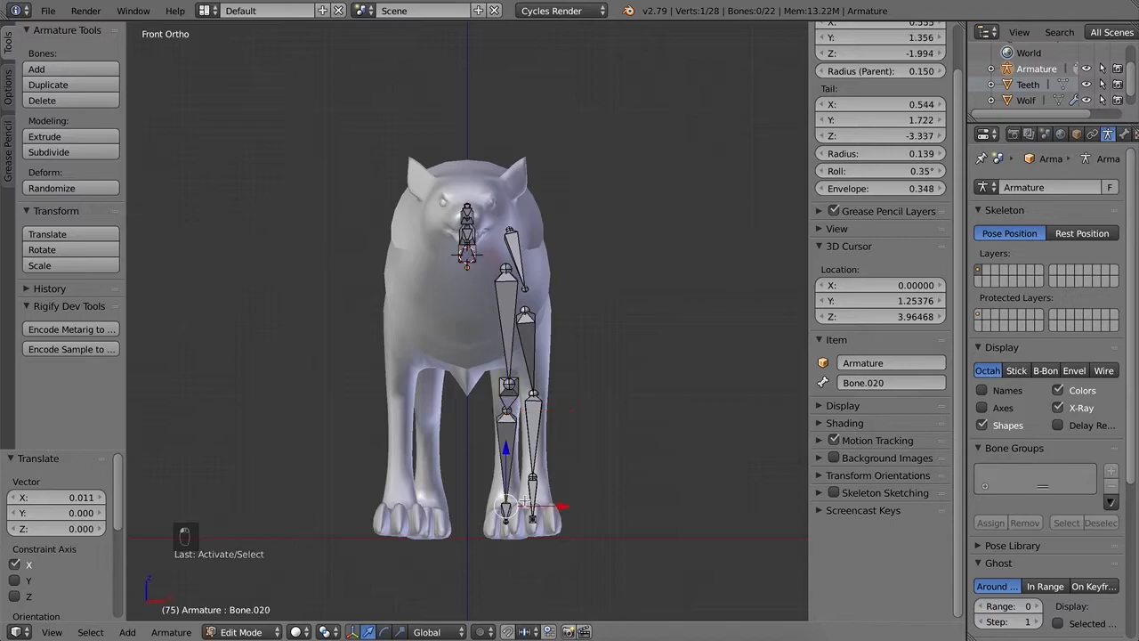
pyautogui.rightClick(538, 428)
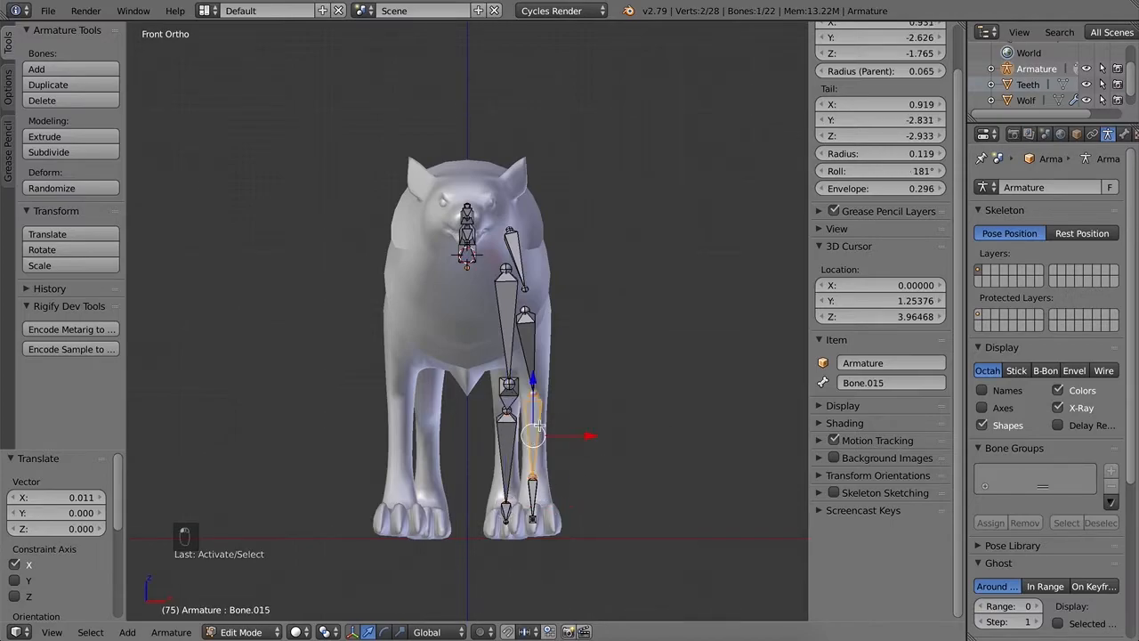
pyautogui.rightClick(506, 510)
pyautogui.rightClick(538, 444)
pyautogui.rightClick(506, 514)
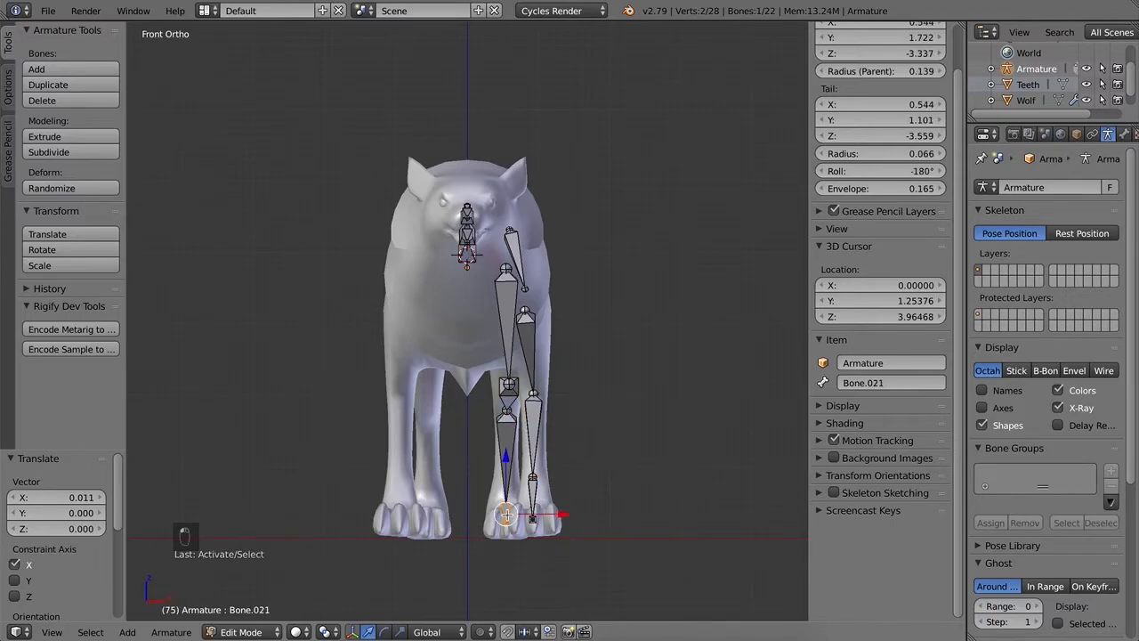
pyautogui.press('g')
pyautogui.press('x')
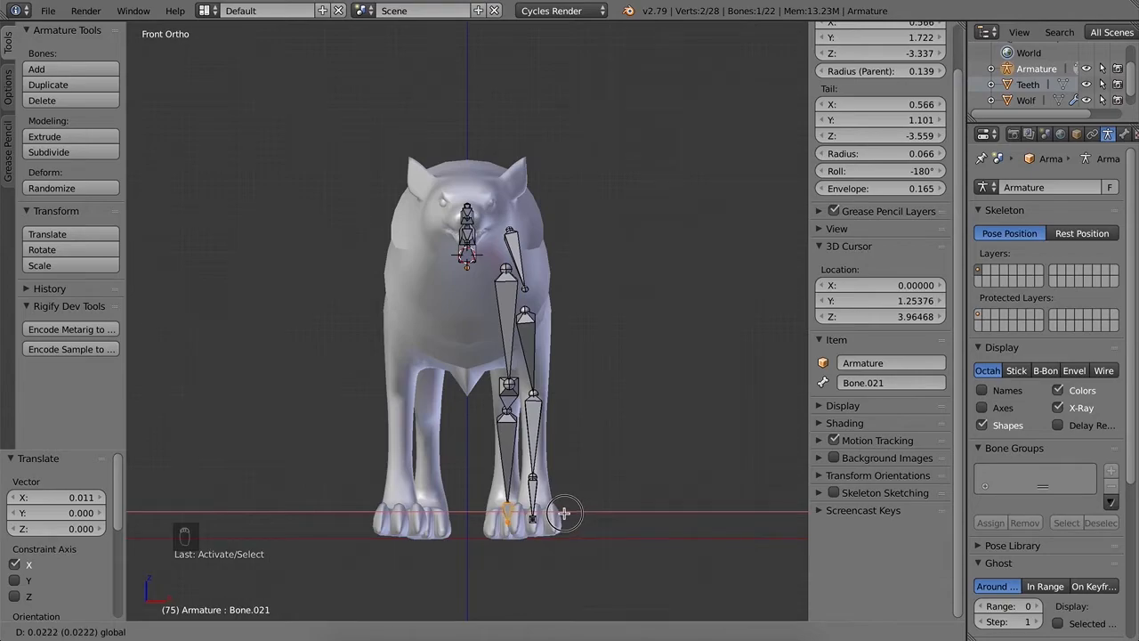
pyautogui.click(567, 521)
pyautogui.press('super+z')
pyautogui.press('g')
pyautogui.press('x')
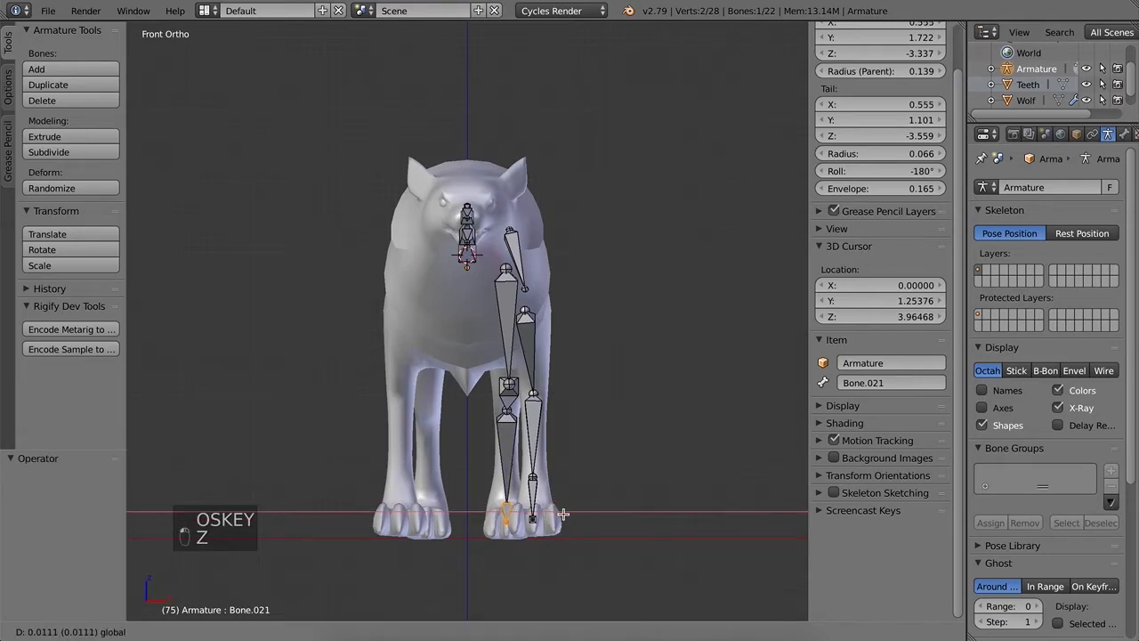
pyautogui.click(564, 513)
# Step: Snap the 3D cursor to the joint between the neck and the head, and add a new bone there for the ear
pyautogui.moveTo(613, 519); pyautogui.dragTo(487, 429, button='middle')
pyautogui.press('KP_3')
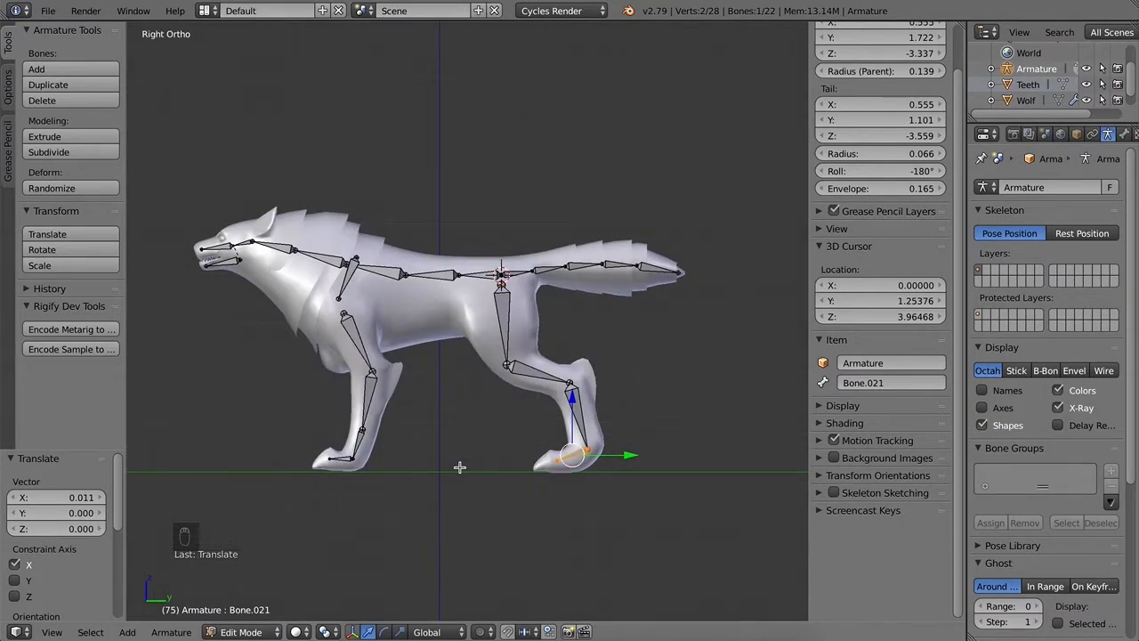
pyautogui.rightClick(254, 241)
pyautogui.hotkey('shift', 's')
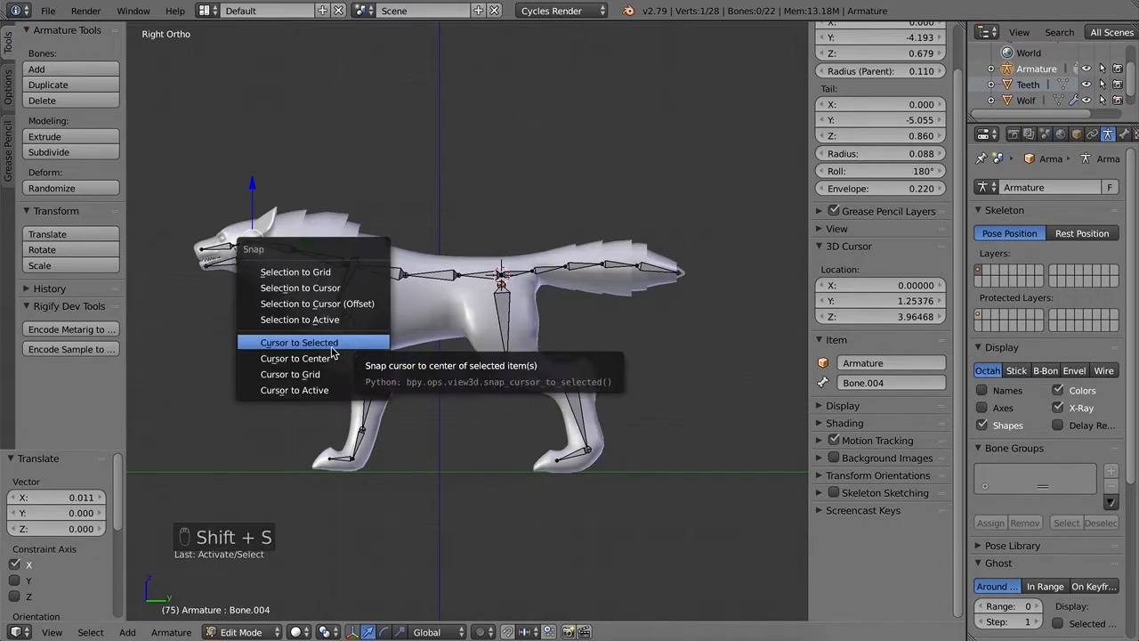
pyautogui.click(328, 343)
pyautogui.press('KP_3')
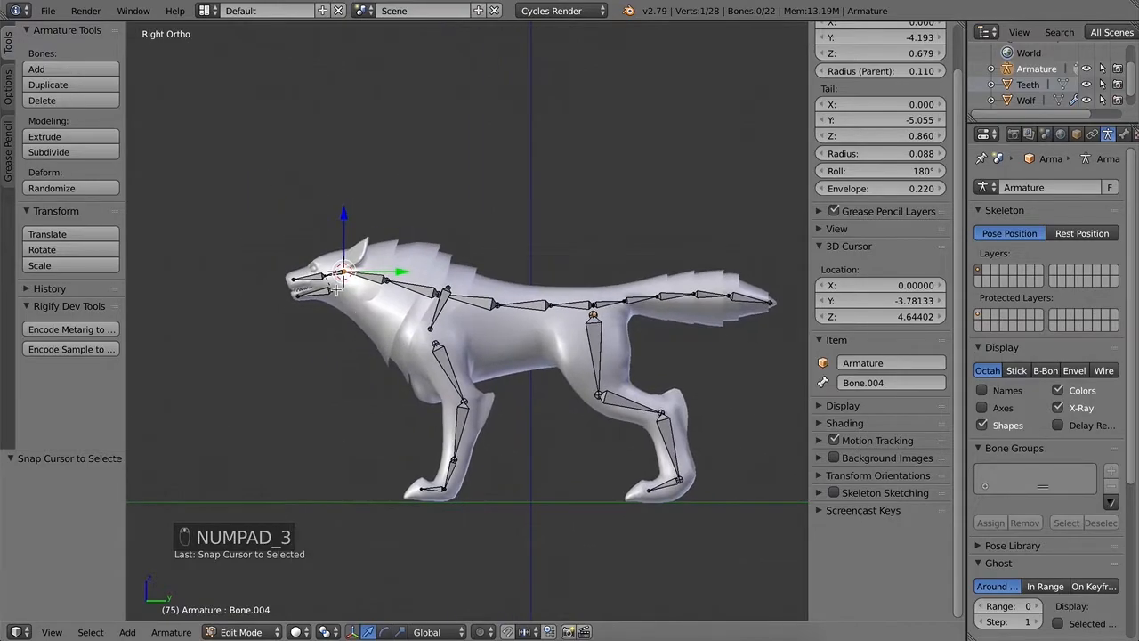
pyautogui.scroll(5, 271, 313)
pyautogui.hotkey('shift', 'a')
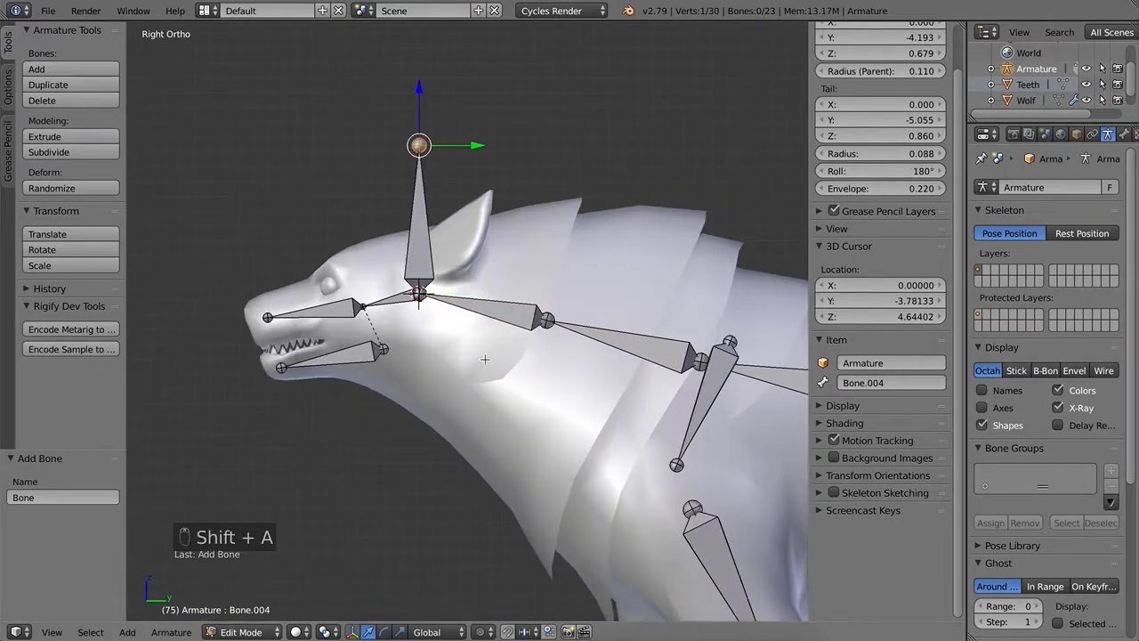
# Step: Move the new ear bone 0.471 outward along X and 0.128 up along Z
pyautogui.moveTo(517, 363); pyautogui.dragTo(542, 338, button='middle')
pyautogui.rightClick(475, 255)
pyautogui.press('KP_1')
pyautogui.moveTo(525, 217); pyautogui.dragTo(597, 220)
pyautogui.moveTo(535, 165); pyautogui.dragTo(534, 148)
# Step: Raise the ear bone by 0.054 and move its upper joint toward the ear tip, to about Y -4.606 and Z 1.496
pyautogui.moveTo(632, 388); pyautogui.dragTo(485, 330, button='middle')
pyautogui.press('KP_3')
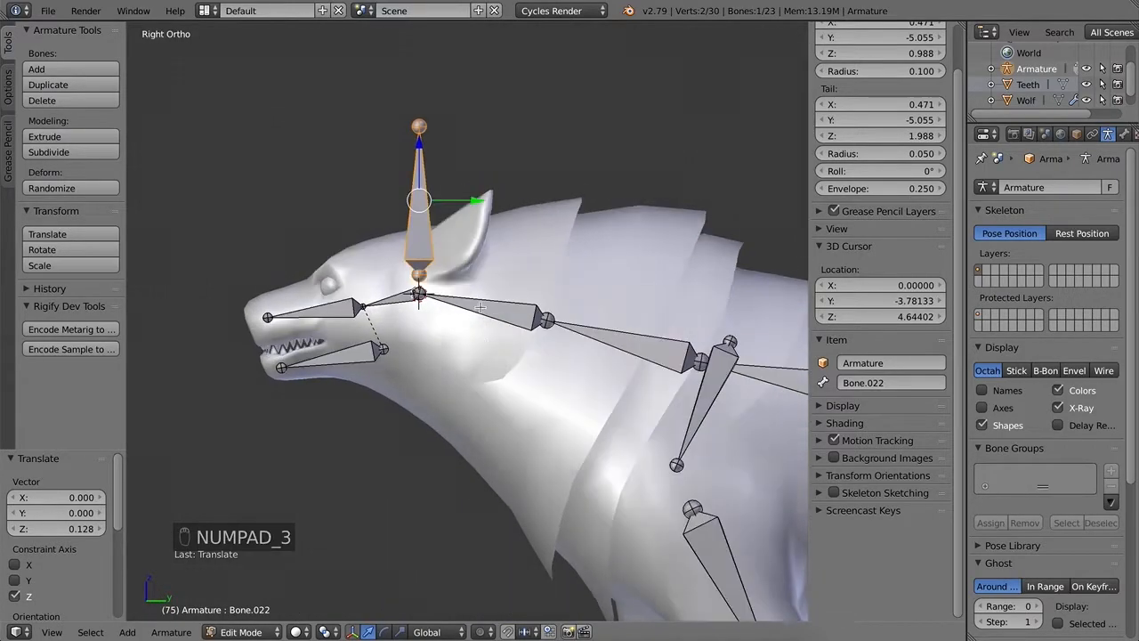
pyautogui.moveTo(419, 148); pyautogui.dragTo(545, 123)
pyautogui.rightClick(424, 119)
pyautogui.moveTo(493, 62); pyautogui.dragTo(499, 149)
pyautogui.moveTo(552, 197); pyautogui.dragTo(545, 198)
# Step: Shift the ear bone's upper joint 0.321 outward along X to the tip of the ear
pyautogui.moveTo(545, 303); pyautogui.dragTo(603, 323, button='middle')
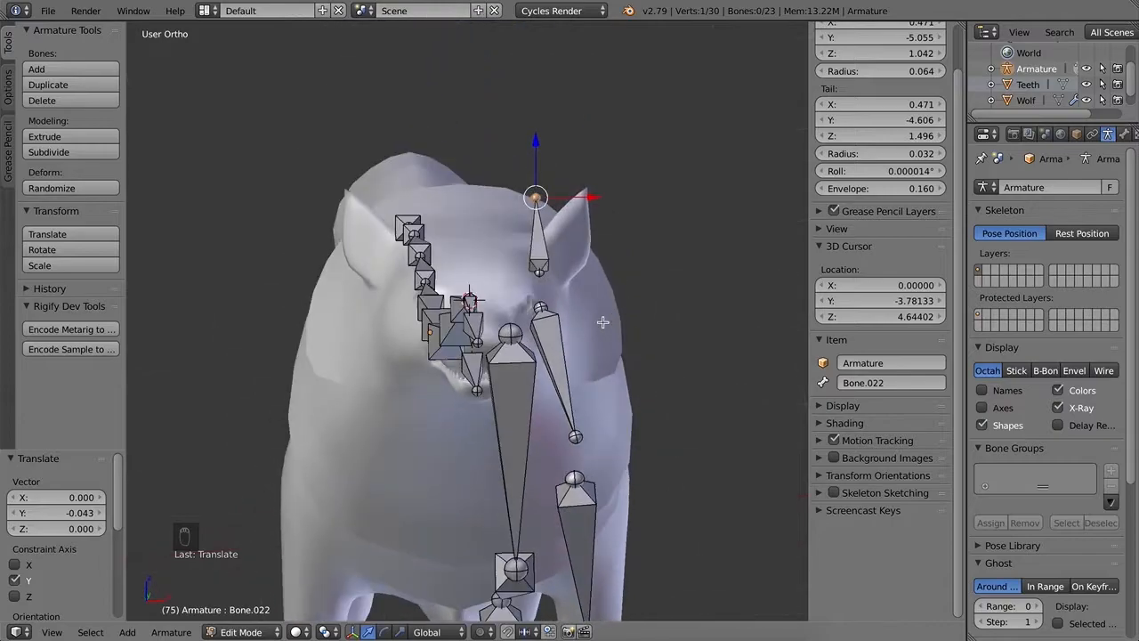
pyautogui.press('KP_1')
pyautogui.moveTo(597, 197); pyautogui.dragTo(642, 211)
# Step: Subdivide the ear bone into two with one cut, and deselect everything
pyautogui.moveTo(650, 234); pyautogui.dragTo(530, 348, button='middle')
pyautogui.rightClick(475, 246)
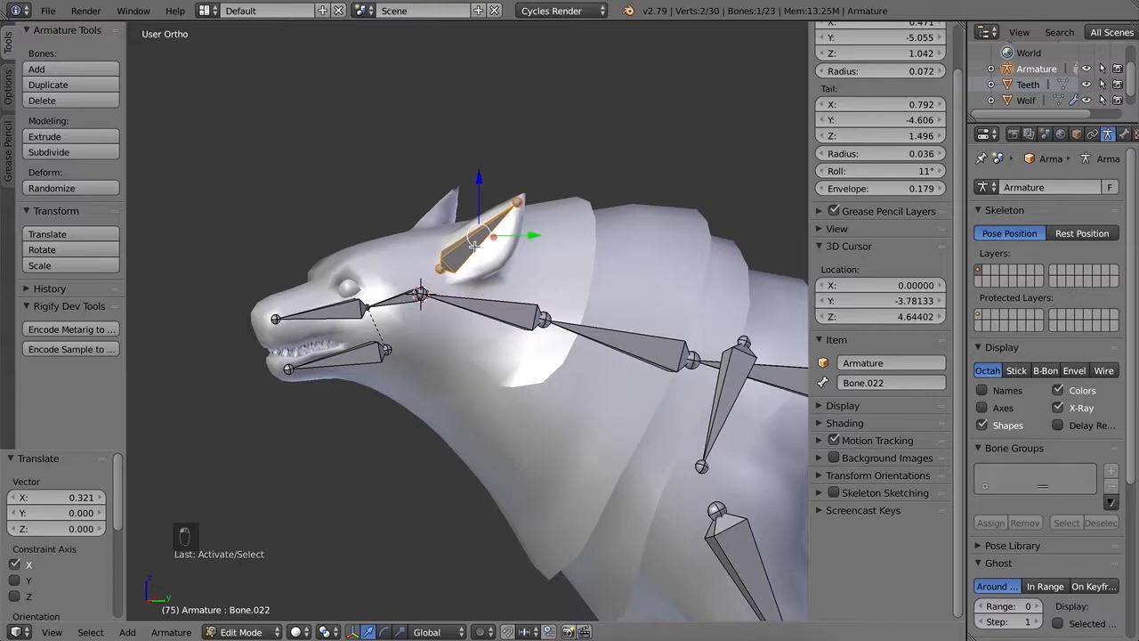
pyautogui.press('space')
pyautogui.write('sub')
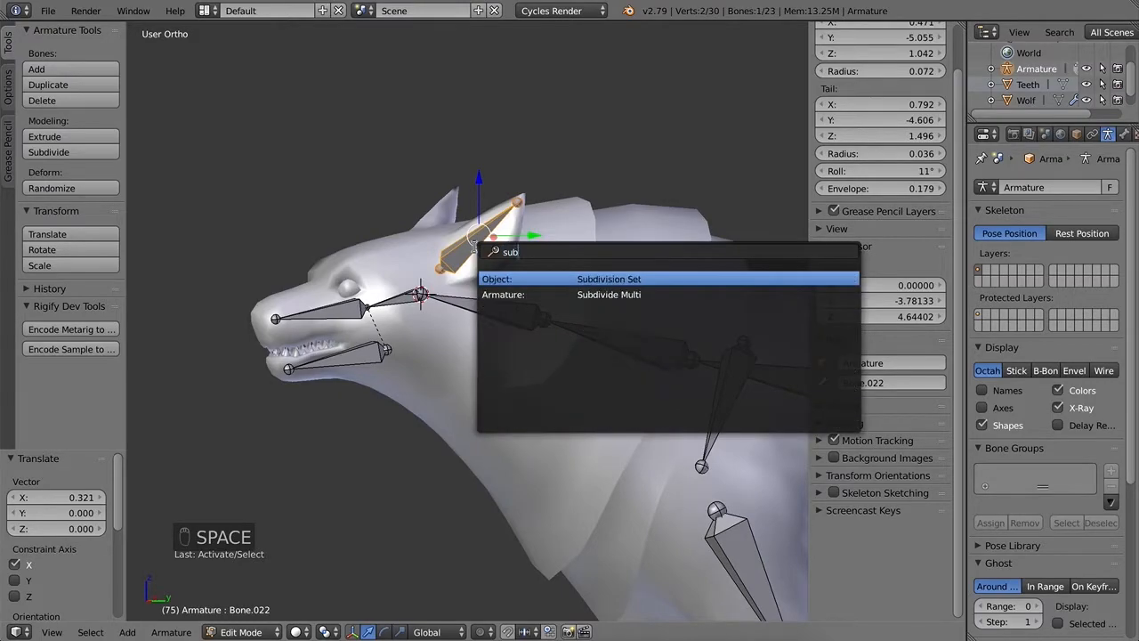
pyautogui.press('Return')
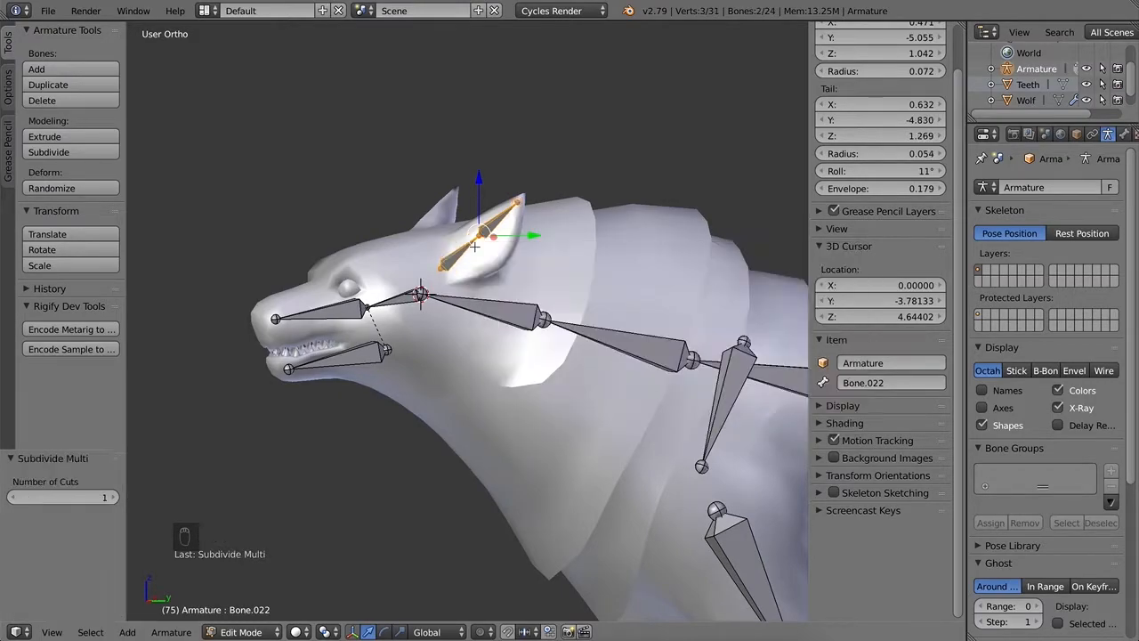
pyautogui.press('a')
# Step: Examine the placement of the armature's bones inside the wolf from several angles
pyautogui.moveTo(549, 302); pyautogui.dragTo(457, 295, button='middle')
pyautogui.moveTo(485, 290); pyautogui.dragTo(445, 298, button='middle')
pyautogui.scroll(-2, 606, 387)
pyautogui.keyDown('shift'); pyautogui.moveTo(620, 412); pyautogui.dragTo(531, 361, button='middle'); pyautogui.keyUp('shift')
pyautogui.scroll(-4, 552, 378)
pyautogui.moveTo(577, 394); pyautogui.dragTo(458, 356, button='middle')
pyautogui.scroll(3, 597, 397)
pyautogui.scroll(-2, 498, 387)
# Step: Rename the lower ear bone as ear_base.L
pyautogui.scroll(5, 458, 356)
pyautogui.keyDown('shift'); pyautogui.moveTo(267, 281); pyautogui.dragTo(533, 335, button='middle'); pyautogui.keyUp('shift')
pyautogui.keyDown('shift'); pyautogui.moveTo(489, 313); pyautogui.dragTo(507, 363, button='middle'); pyautogui.keyUp('shift')
pyautogui.rightClick(401, 231)
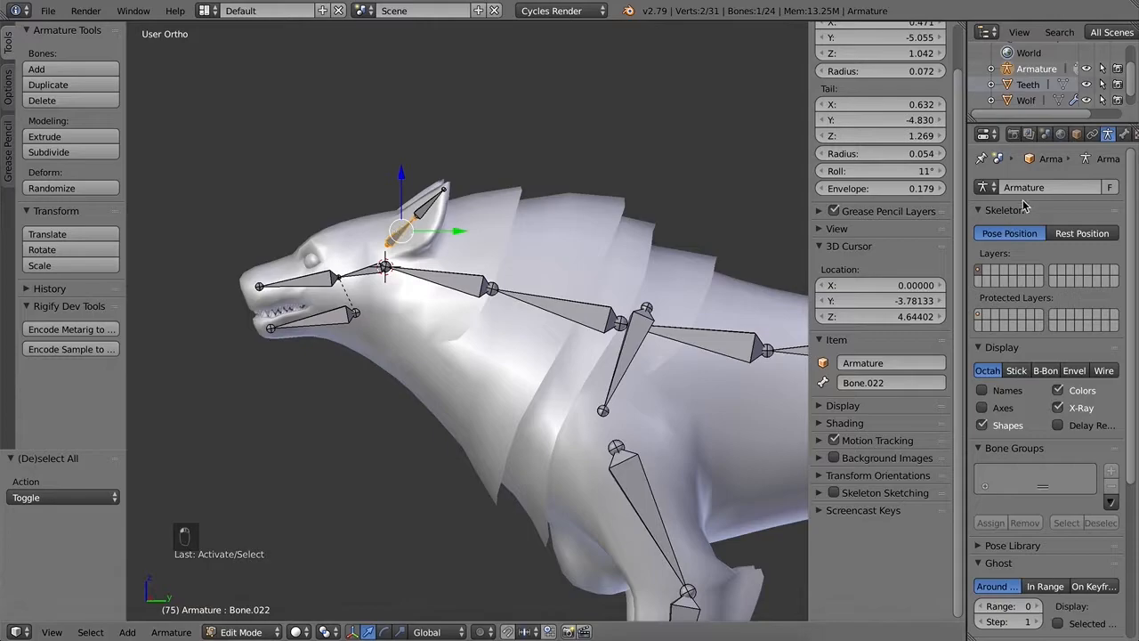
pyautogui.click(1123, 134)
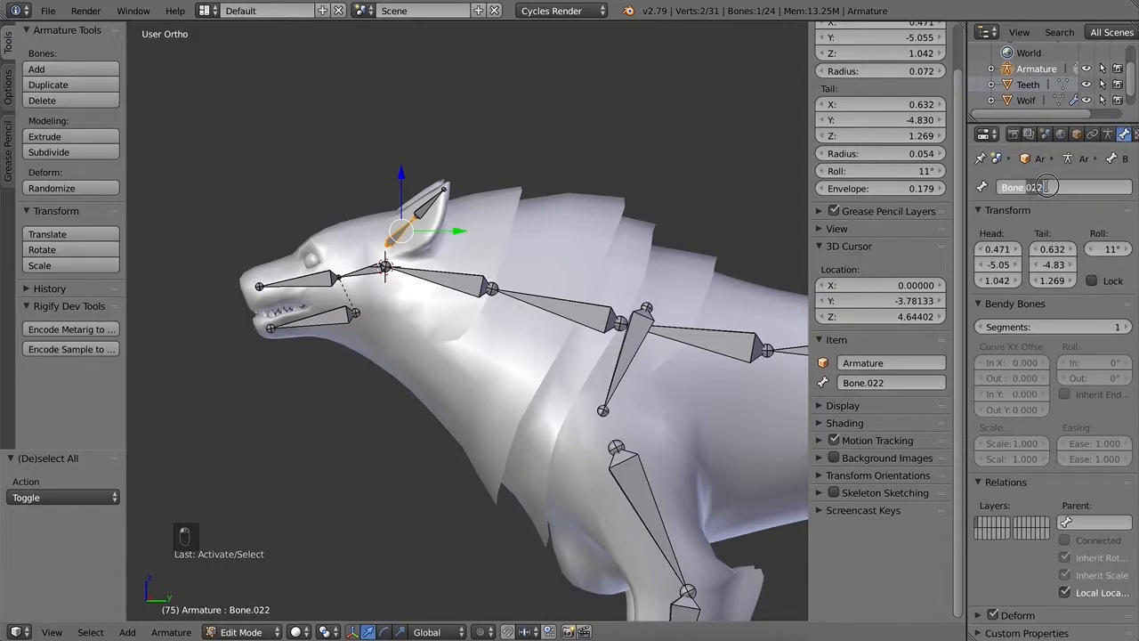
pyautogui.moveTo(1046, 187); pyautogui.dragTo(967, 183)
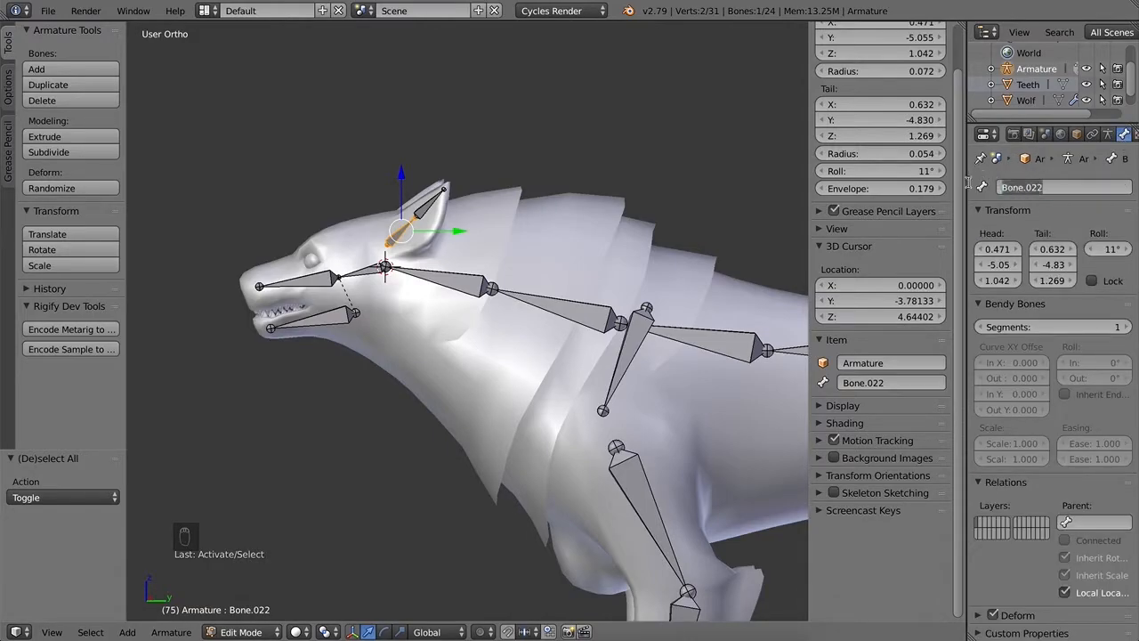
pyautogui.press('BackSpace')
pyautogui.press('BackSpace')
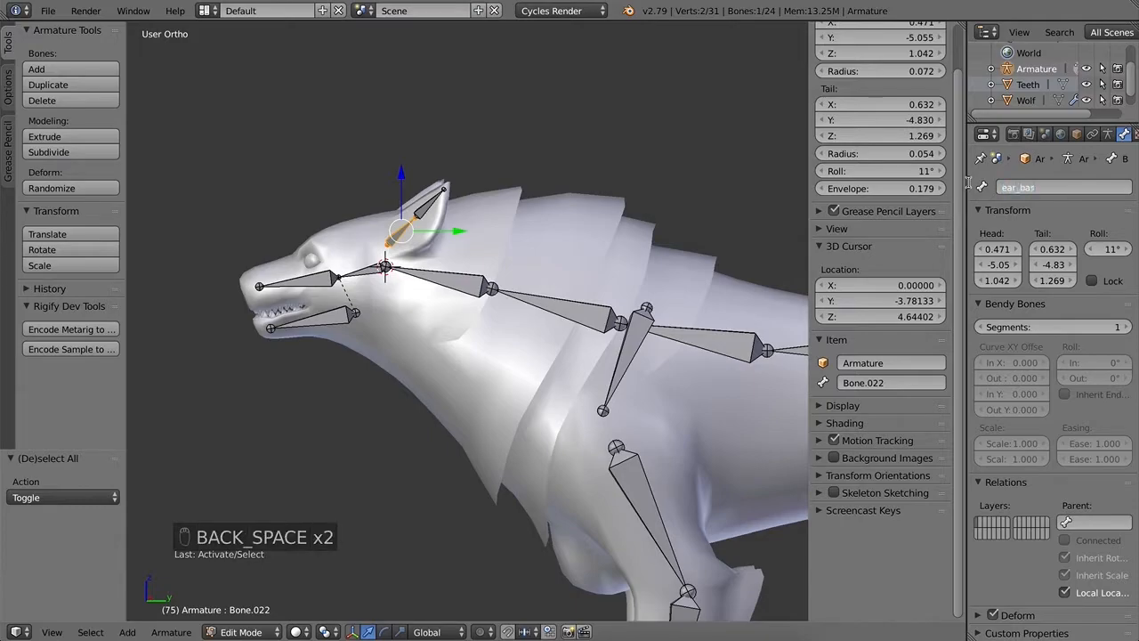
pyautogui.press('Return')
# Step: Rename the upper ear bone as ear.L
pyautogui.rightClick(428, 205)
pyautogui.click(1058, 187)
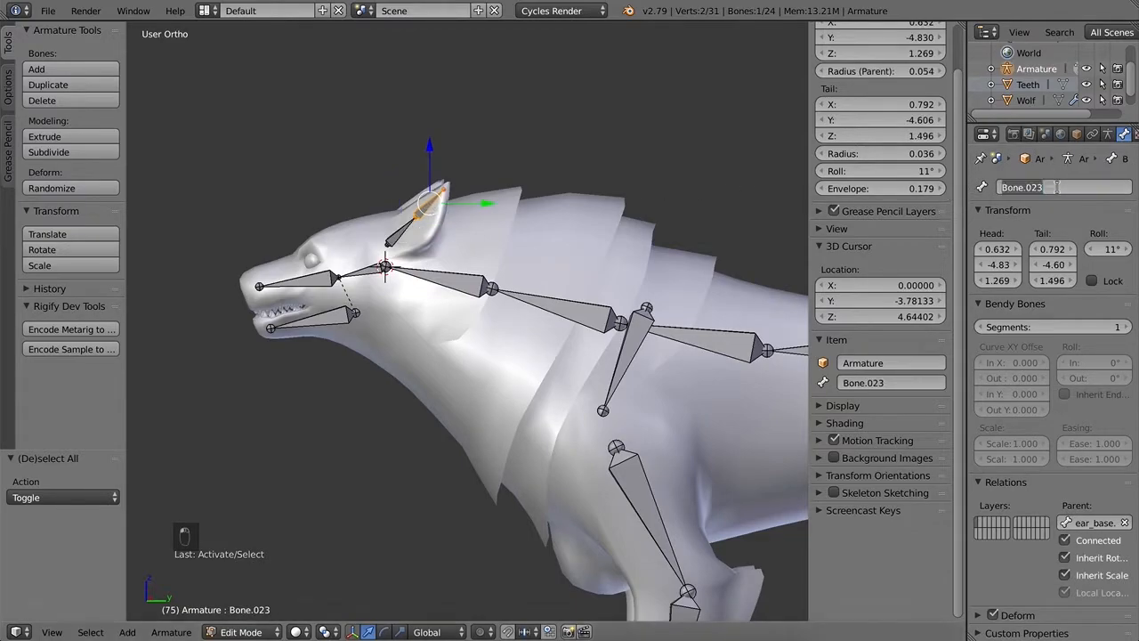
pyautogui.write('ear.L')
pyautogui.press('Return')
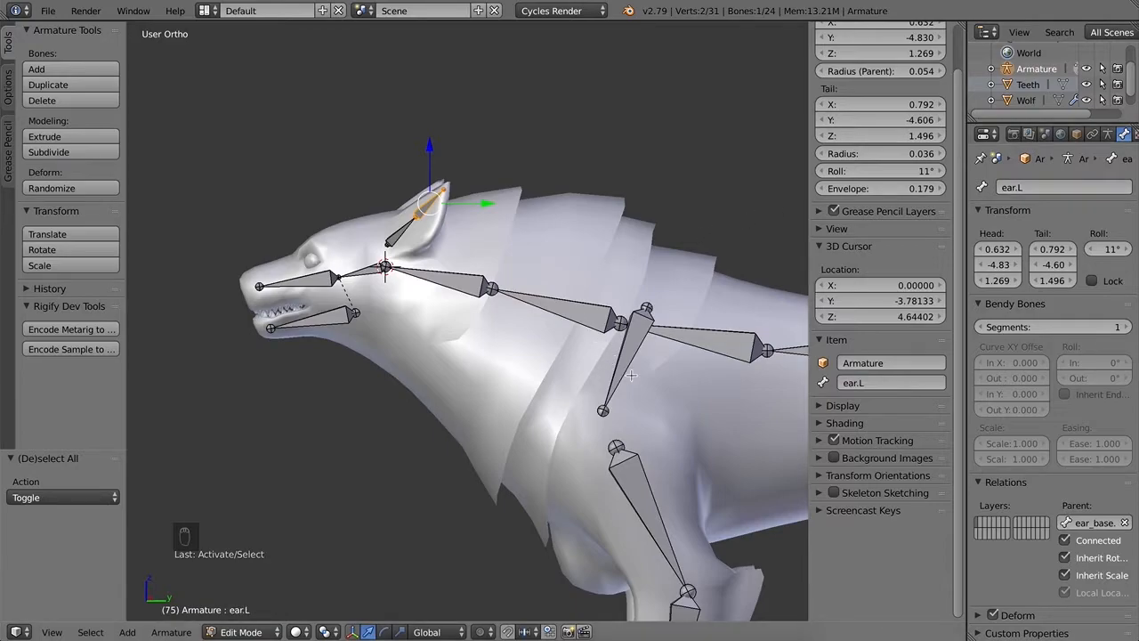
# Step: Rename the shoulder blade bone above the front leg as Shoulder
pyautogui.rightClick(641, 349)
pyautogui.click(1062, 187)
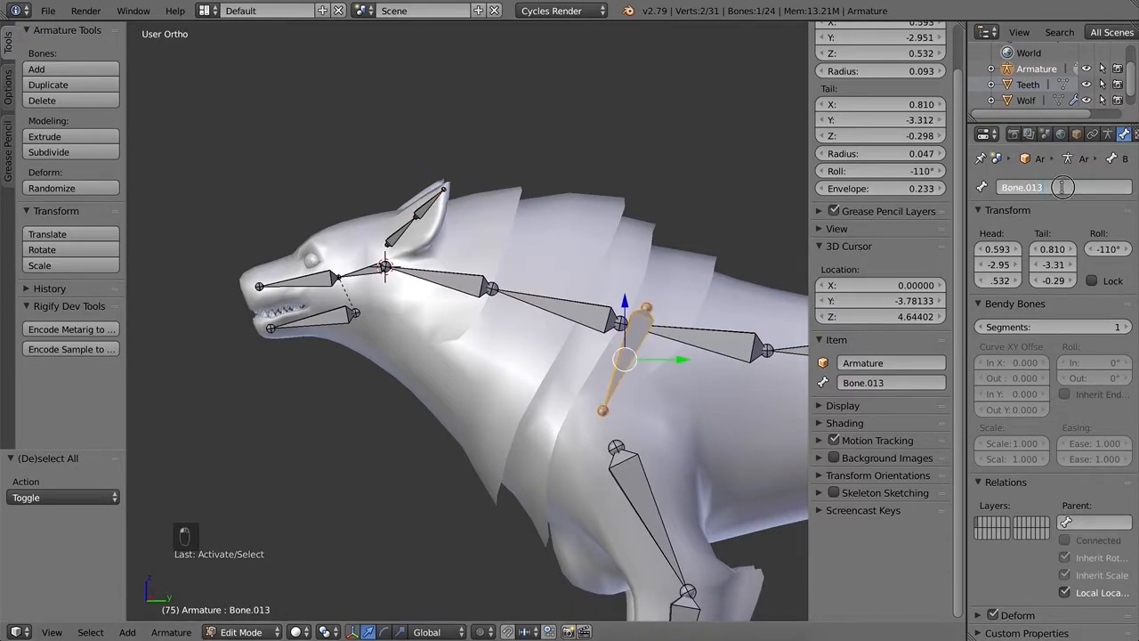
pyautogui.write('Shoulder')
pyautogui.press('Return')
pyautogui.rightClick(422, 206)
# Step: Rename the uppermost bone of the front leg as arm.L
pyautogui.keyDown('shift'); pyautogui.moveTo(553, 300); pyautogui.dragTo(320, 100, button='middle'); pyautogui.keyUp('shift')
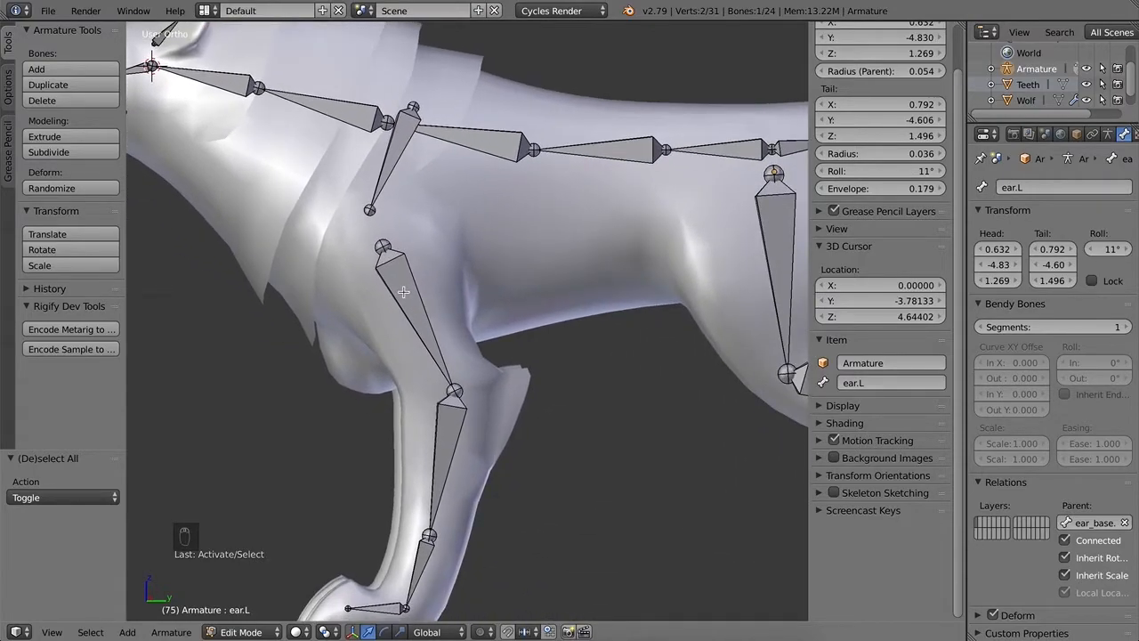
pyautogui.rightClick(405, 293)
pyautogui.click(1059, 188)
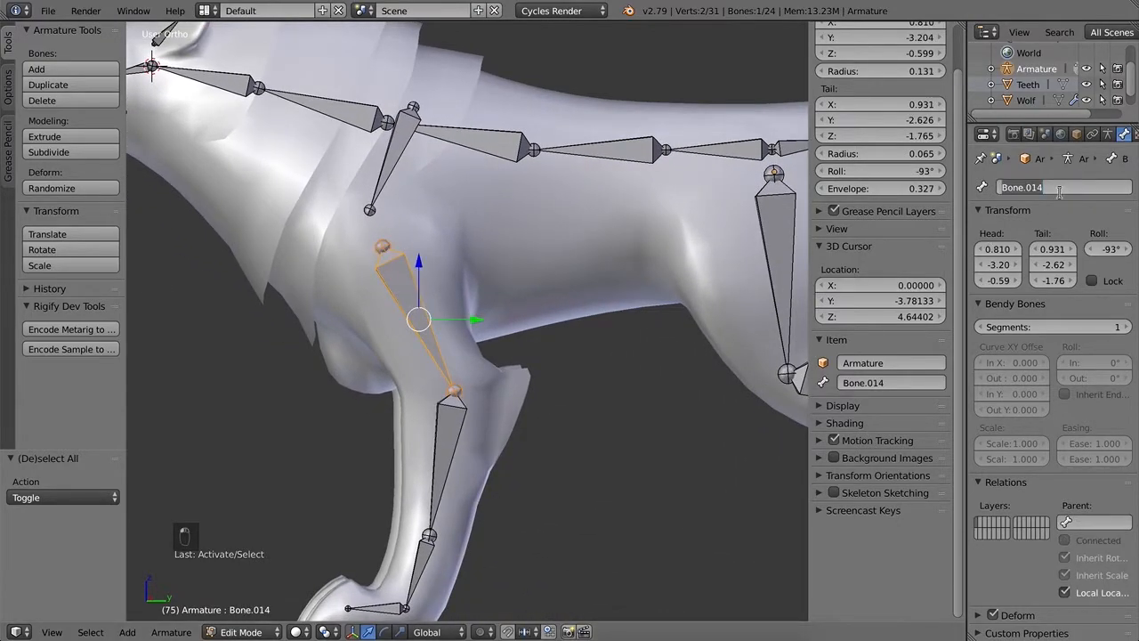
pyautogui.write('arm.L')
pyautogui.press('Return')
# Step: Rename the front leg bone directly below arm.L as forearm.L
pyautogui.rightClick(445, 431)
pyautogui.click(1044, 188)
pyautogui.write('forearm')
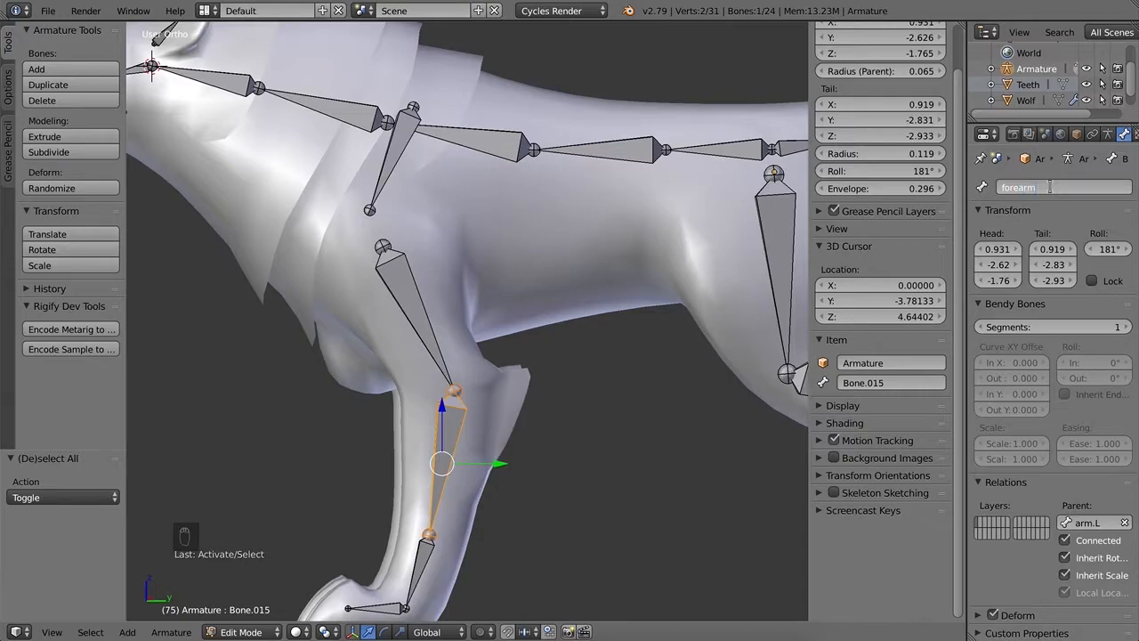
pyautogui.write('.L')
pyautogui.press('Return')
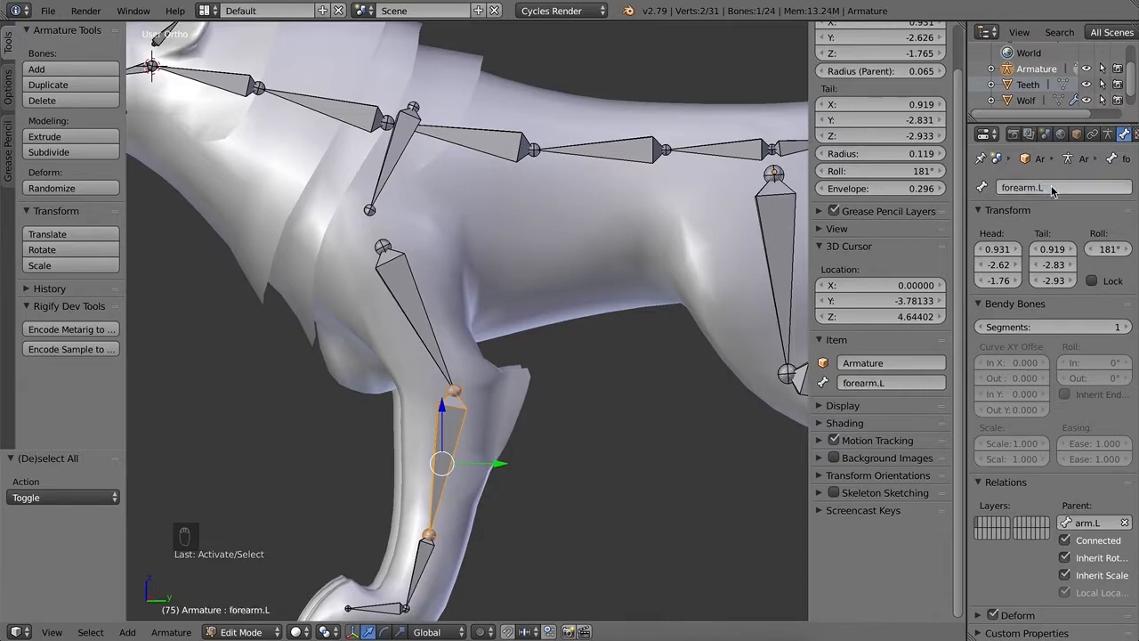
# Step: Rename the short front leg bone just above the paw as wrist.L
pyautogui.rightClick(415, 573)
pyautogui.click(1058, 187)
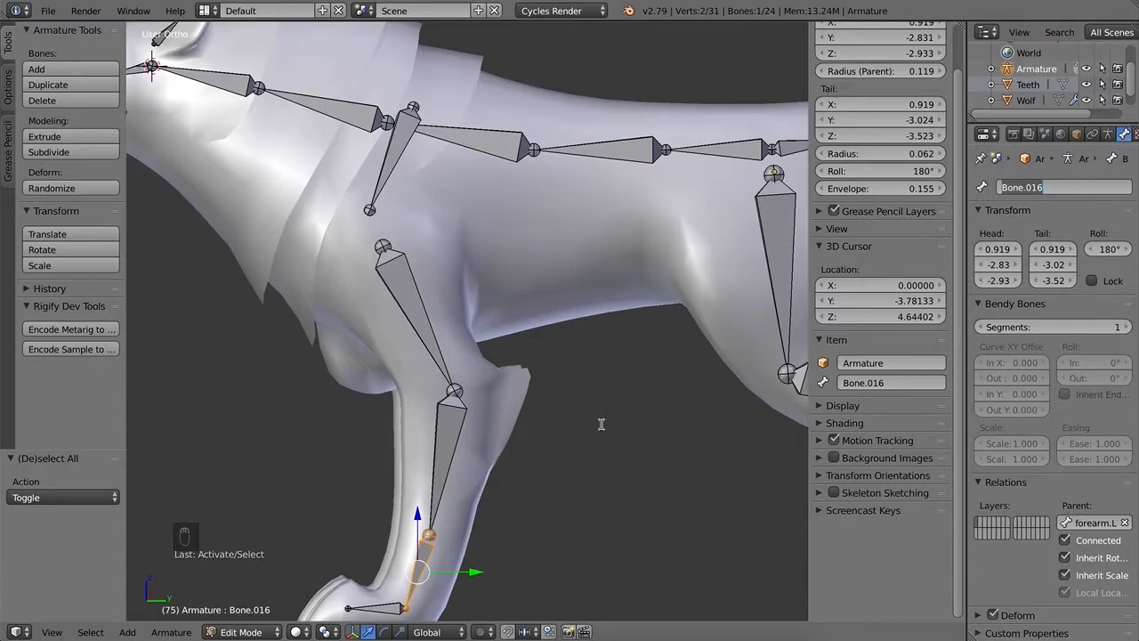
pyautogui.write('wrist.L')
pyautogui.press('Return')
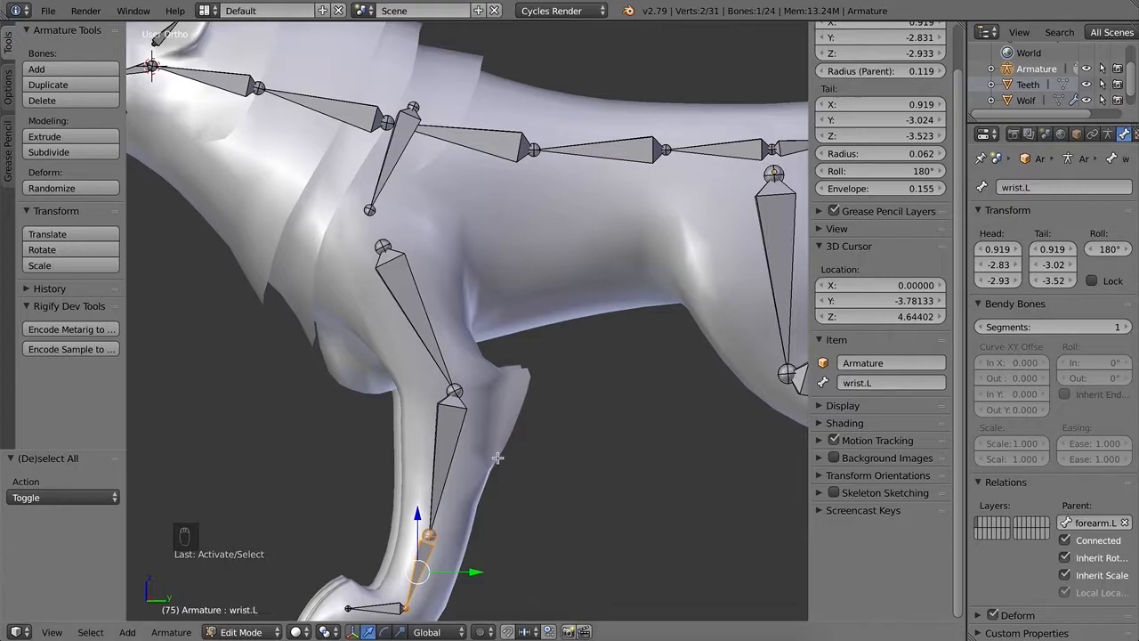
# Step: Rename the bone inside the front paw as foot.L
pyautogui.click(389, 610)
pyautogui.click(1039, 187)
pyautogui.press('BackSpace')
pyautogui.write('foot')
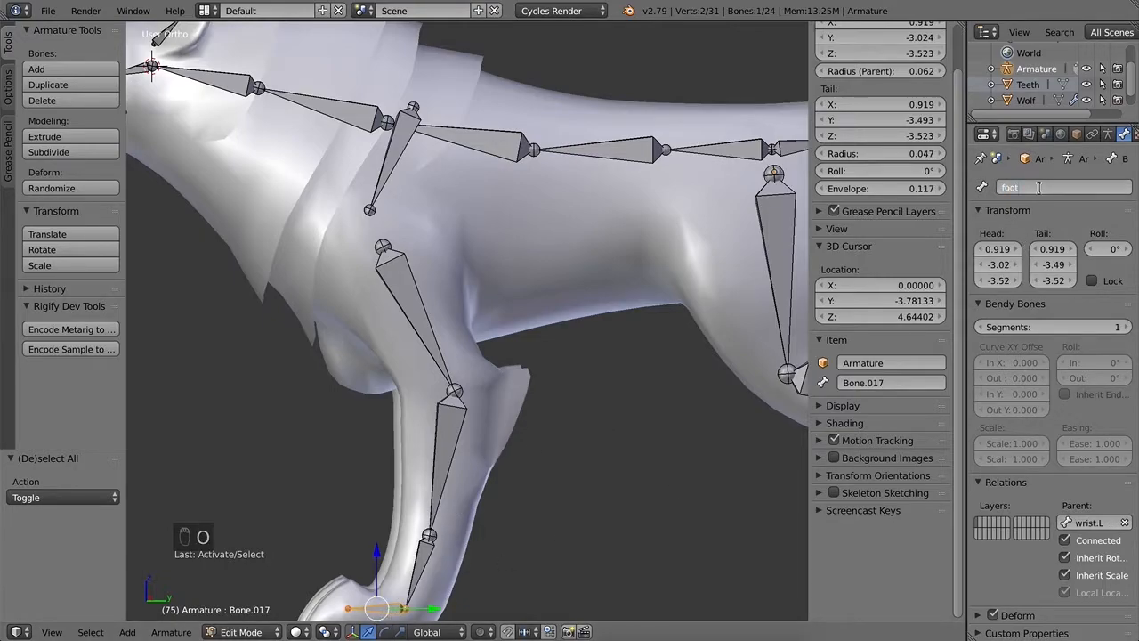
pyautogui.press('Return')
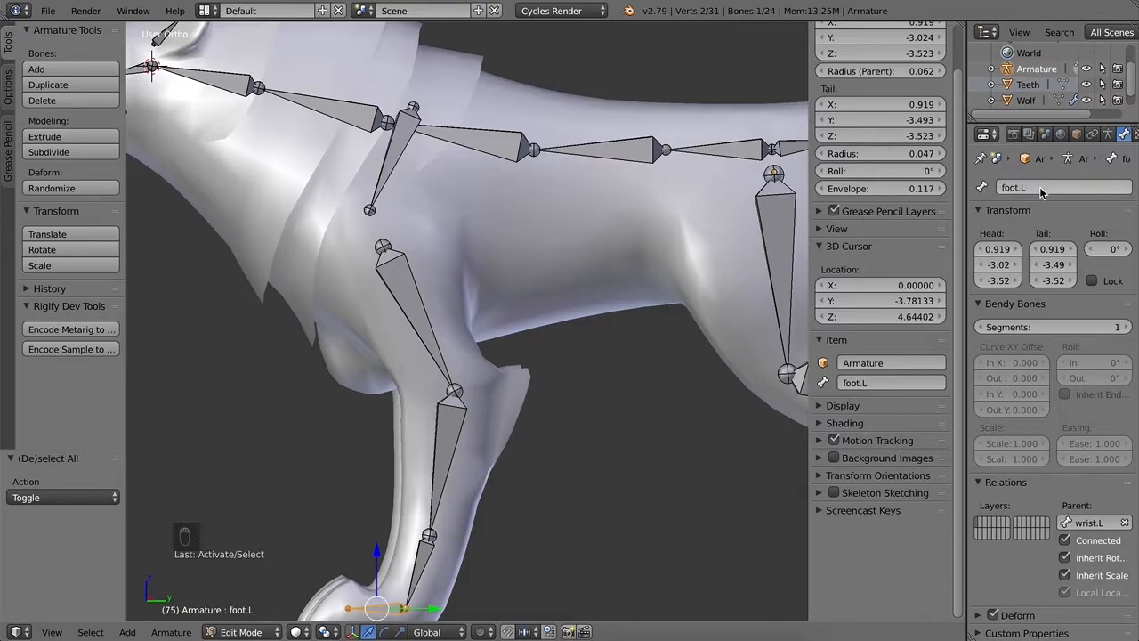
# Step: Rename the uppermost bone of the hind leg as thigh.L
pyautogui.scroll(-2, 641, 354)
pyautogui.scroll(-2, 483, 394)
pyautogui.scroll(2, 484, 394)
pyautogui.click(488, 276)
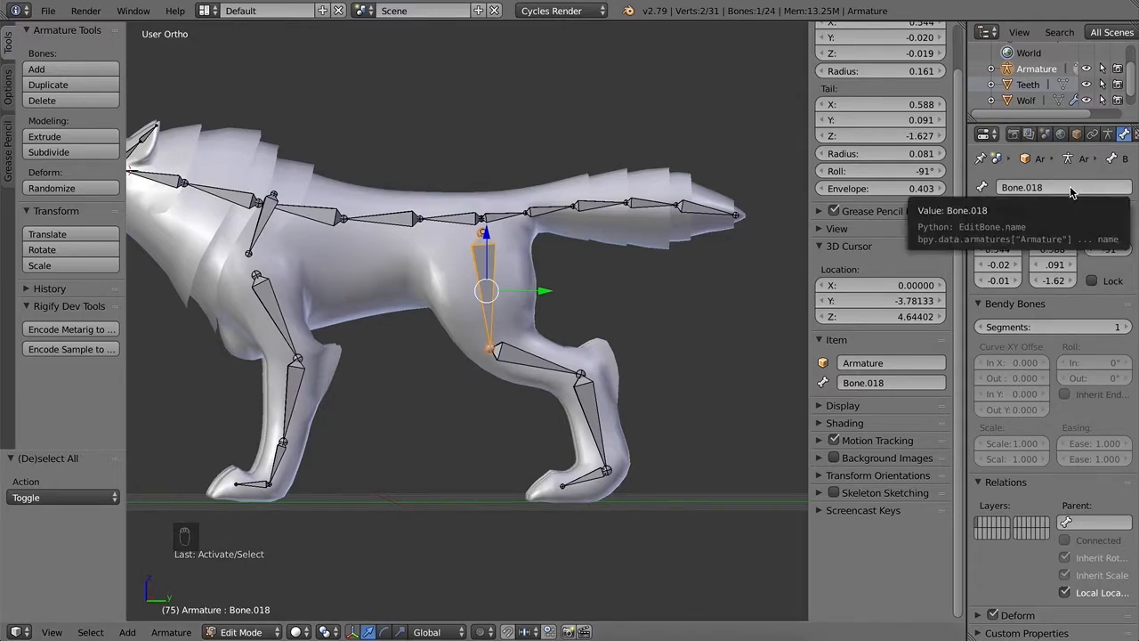
pyautogui.click(1071, 188)
pyautogui.write('thigh')
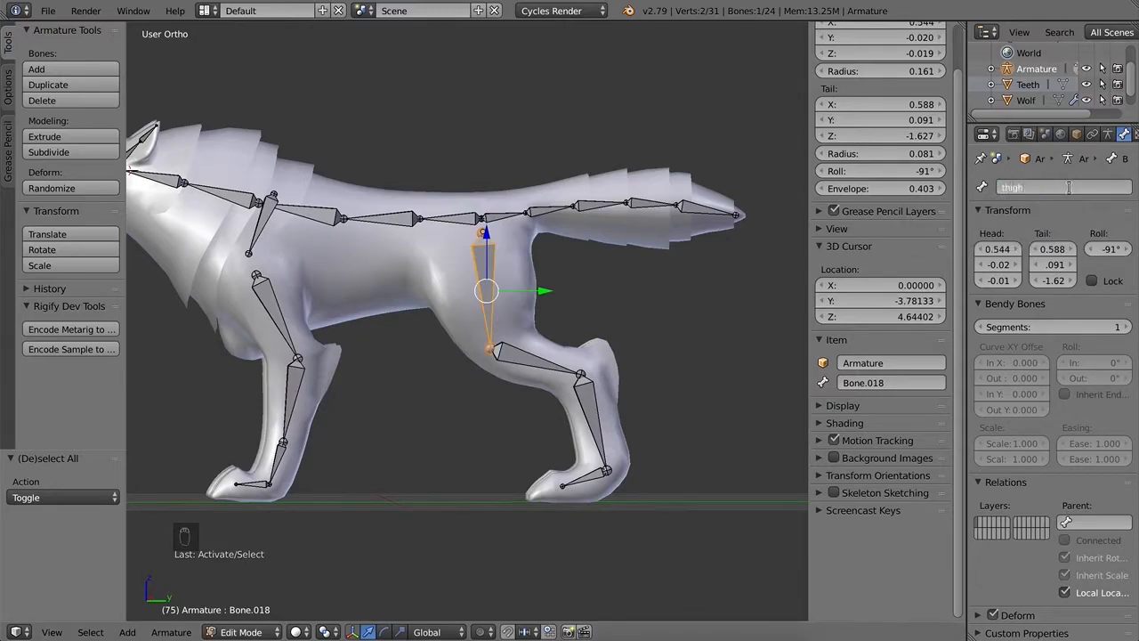
pyautogui.press('Return')
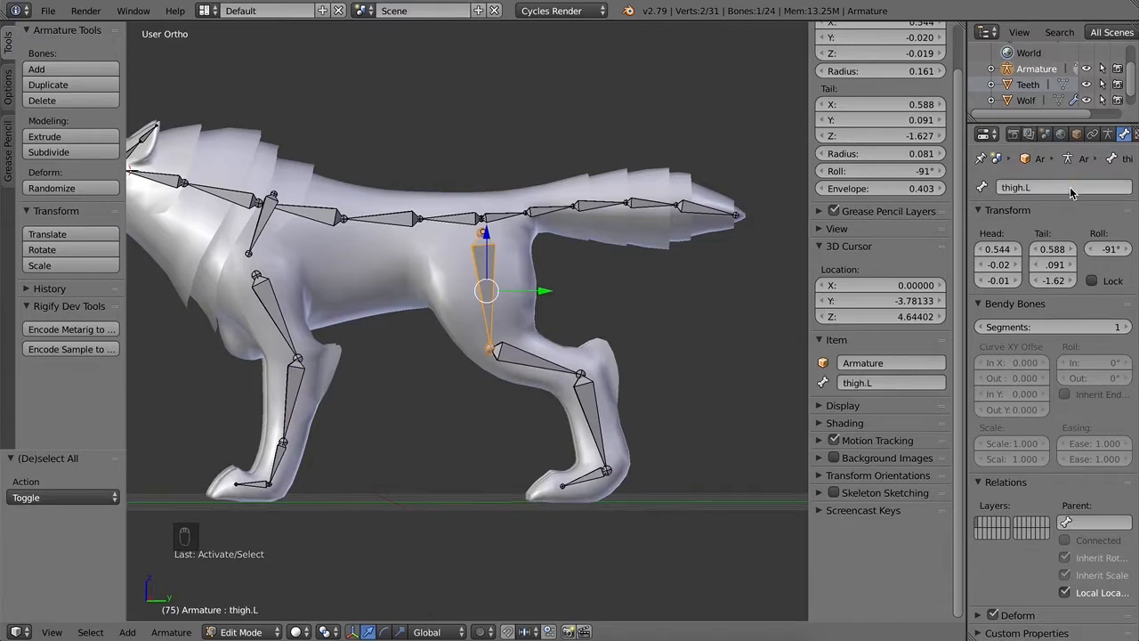
# Step: Rename the hind leg bone below the thigh as knee.L
pyautogui.rightClick(539, 360)
pyautogui.click(1060, 186)
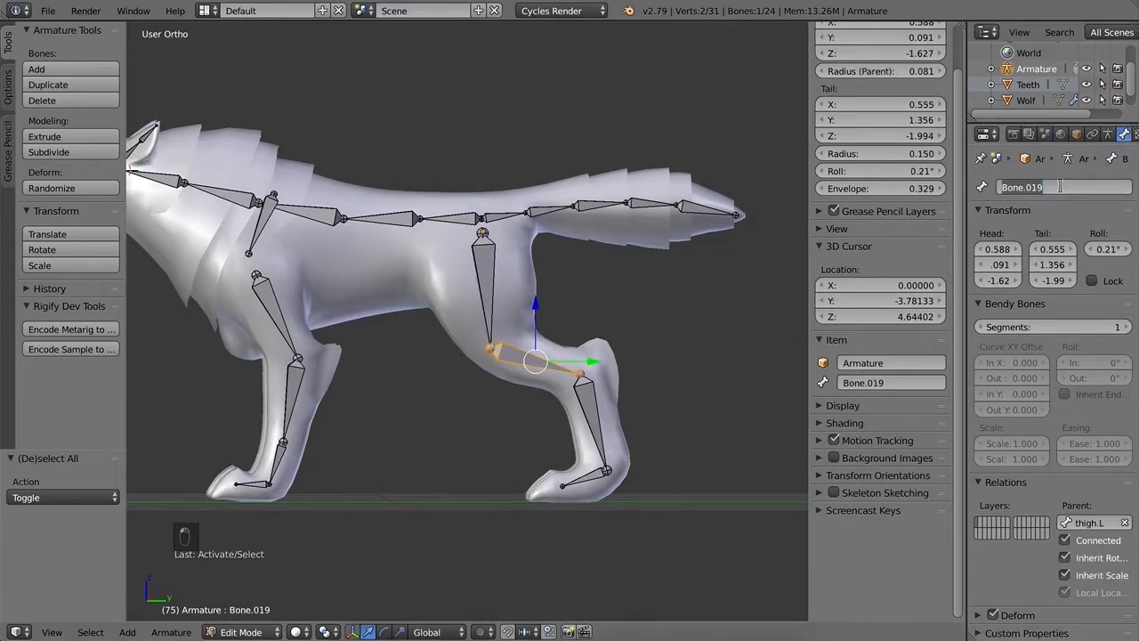
pyautogui.write('knee')
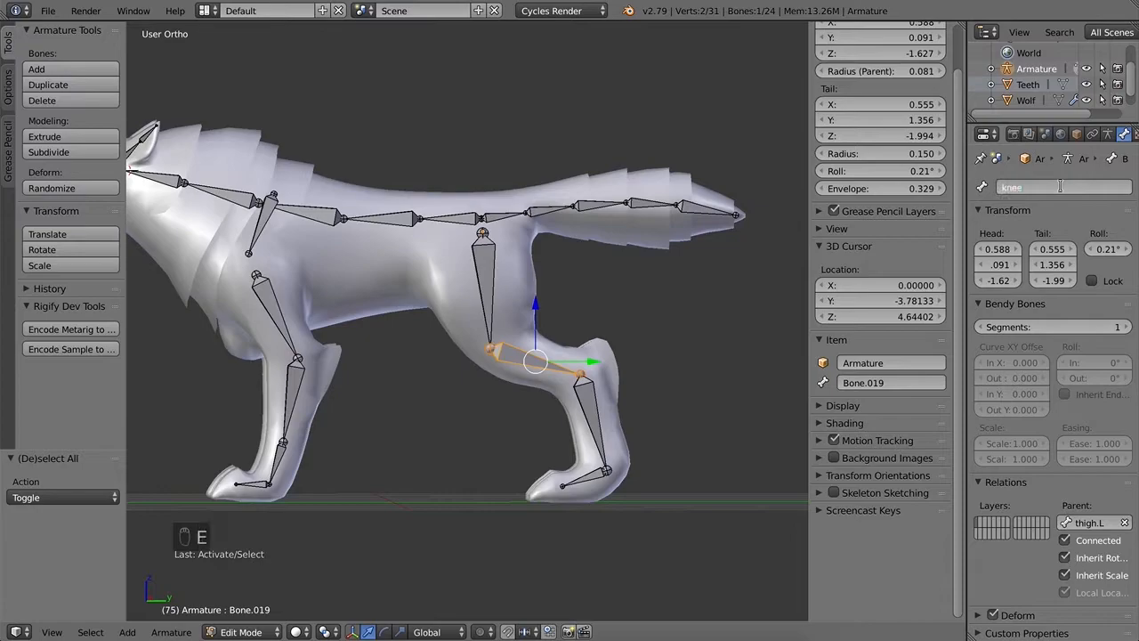
pyautogui.write('.L')
pyautogui.press('Return')
# Step: Rename the lower hind leg bone, between the knee bone and the paw, as leg.L
pyautogui.rightClick(591, 418)
pyautogui.click(1055, 182)
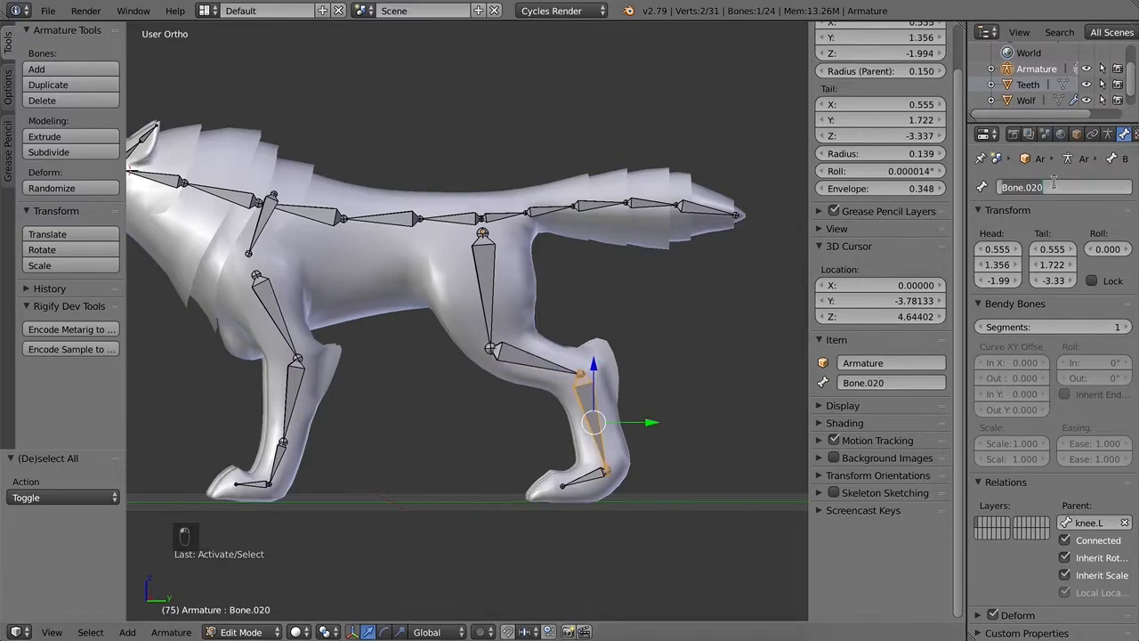
pyautogui.write('hin')
pyautogui.press('BackSpace')
pyautogui.press('BackSpace')
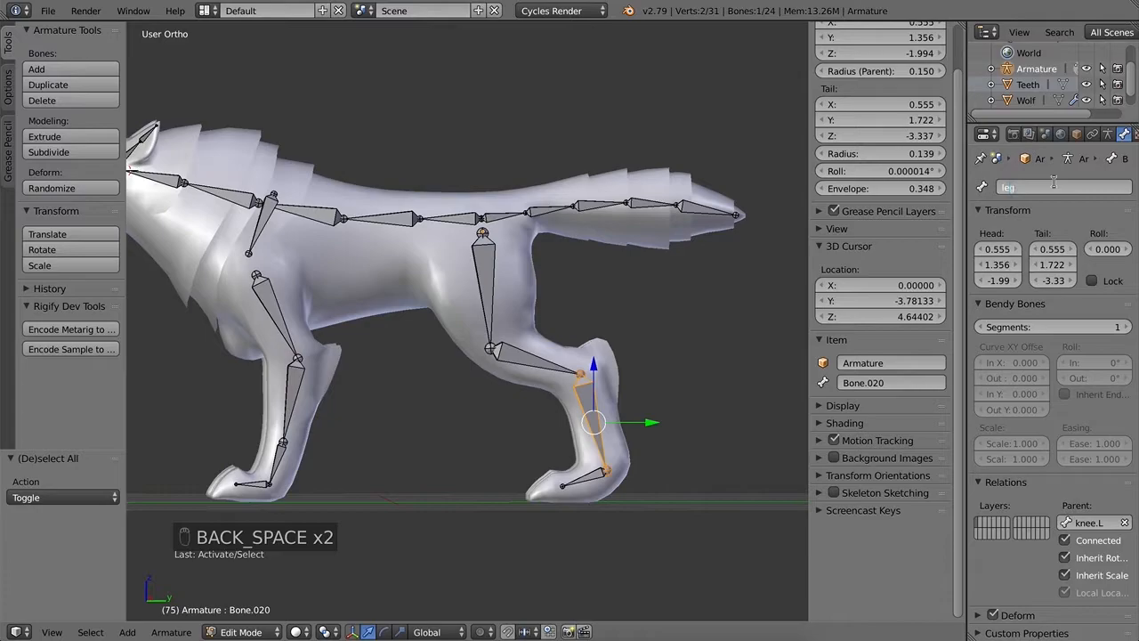
pyautogui.press('BackSpace')
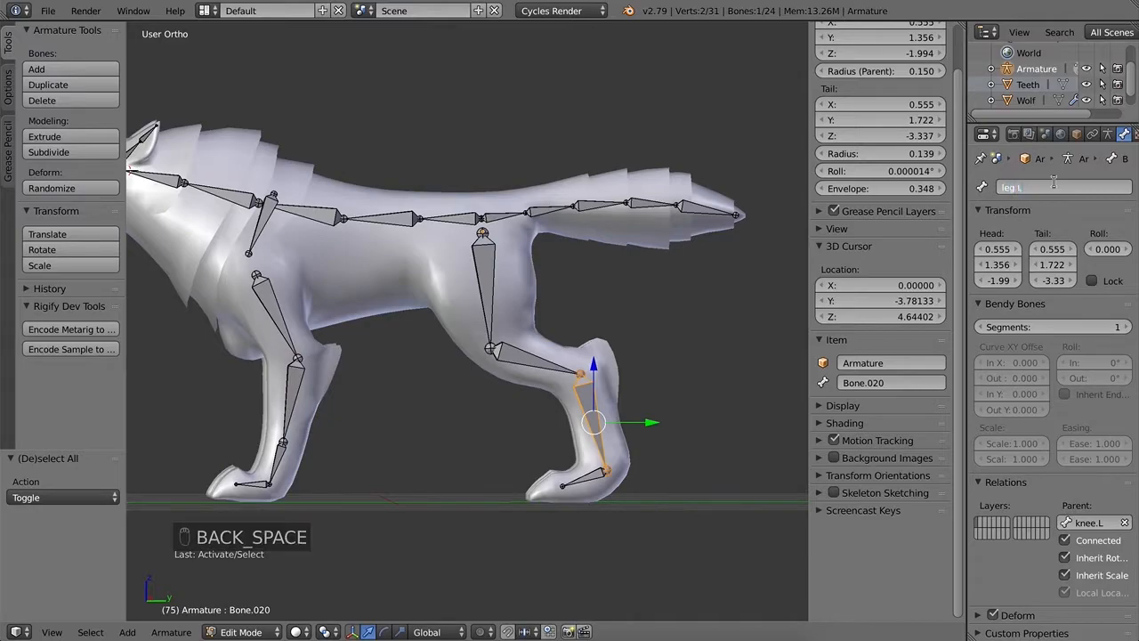
# Step: Rename the bone inside the hind paw as hind_paw.L
pyautogui.rightClick(587, 480)
pyautogui.click(1028, 186)
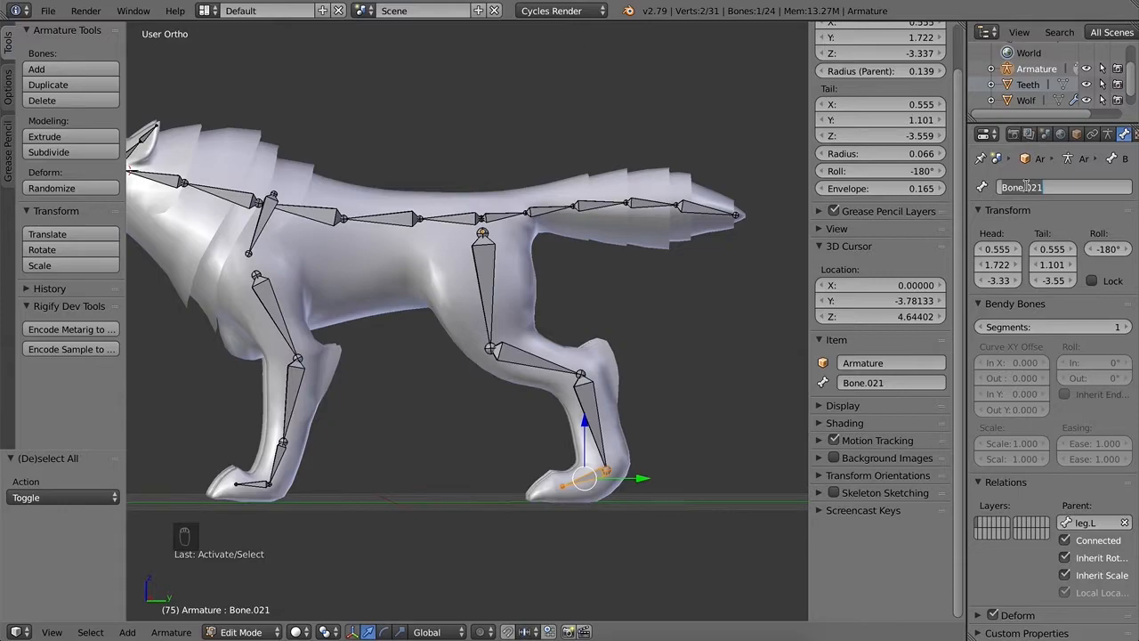
pyautogui.write('hin')
pyautogui.press('Return')
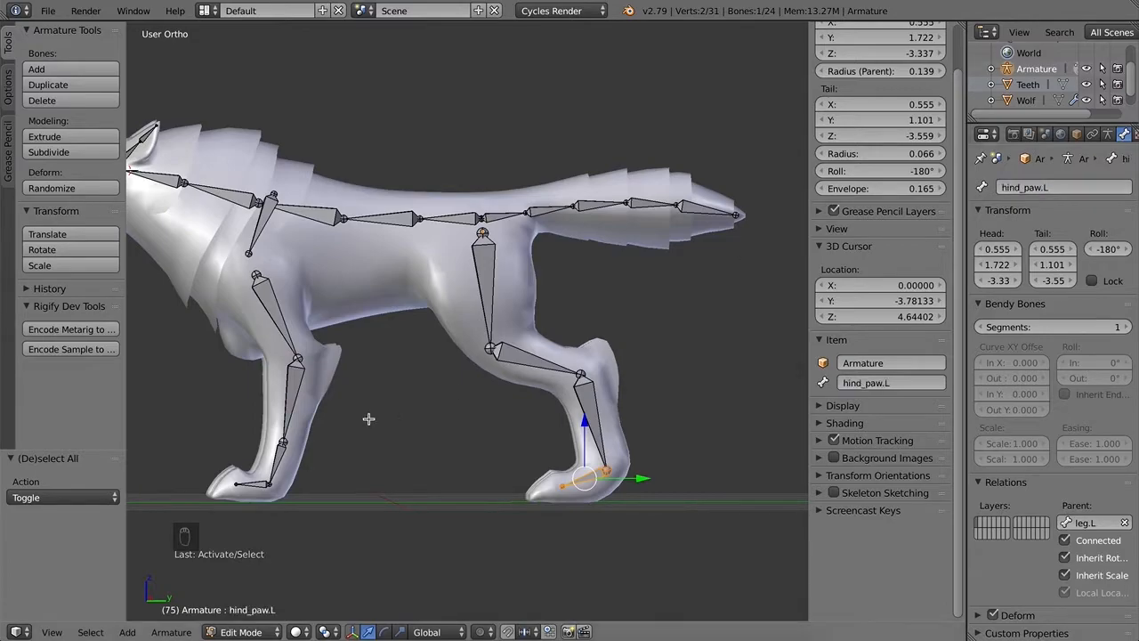
# Step: Rename the front foot bone as front_paw.L to match the hind paw's naming
pyautogui.rightClick(249, 488)
pyautogui.click(1028, 187)
pyautogui.write('front_paw')
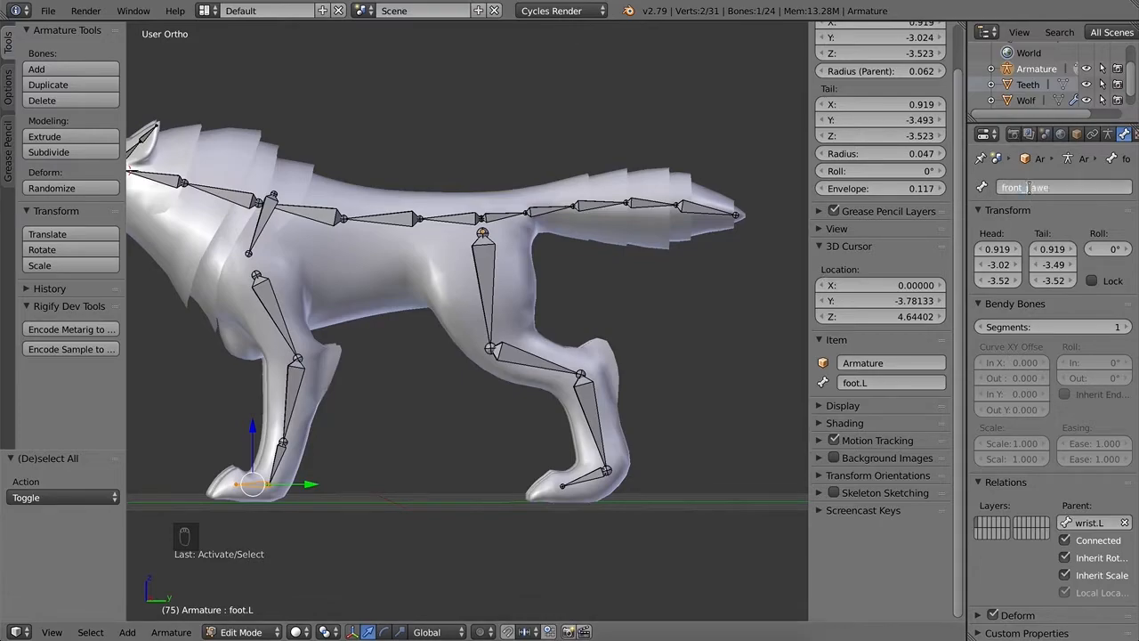
pyautogui.press('BackSpace')
pyautogui.press('BackSpace')
pyautogui.press('BackSpace')
pyautogui.write('paw.L')
pyautogui.press('Return')
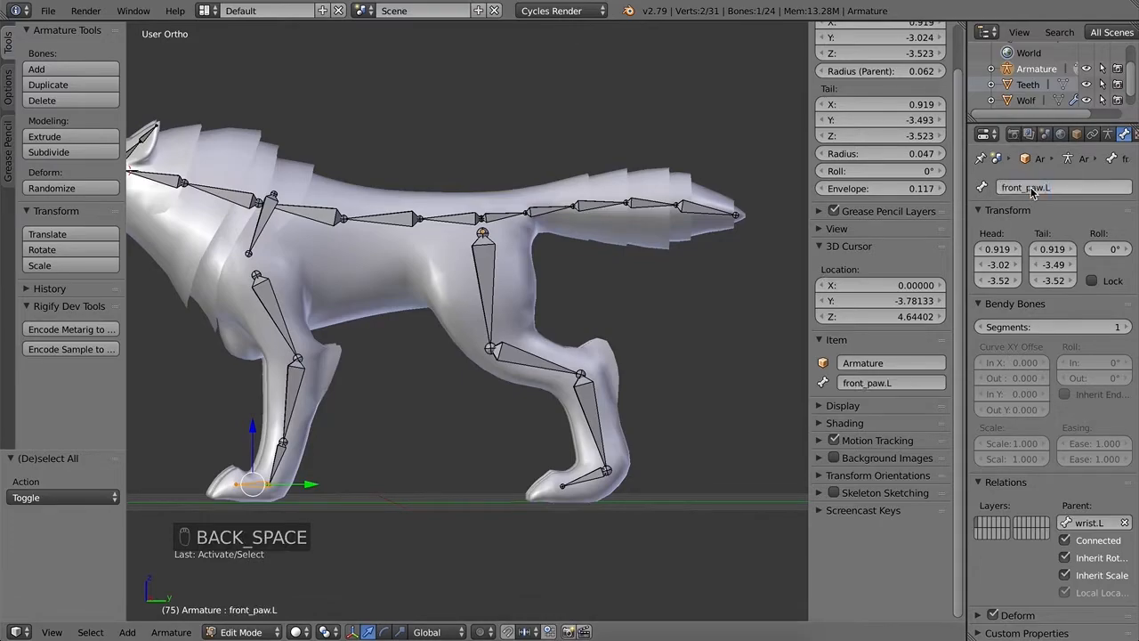
# Step: Rename the rearmost spine bone, just in front of the hind leg, as hip
pyautogui.rightClick(461, 220)
pyautogui.click(1071, 187)
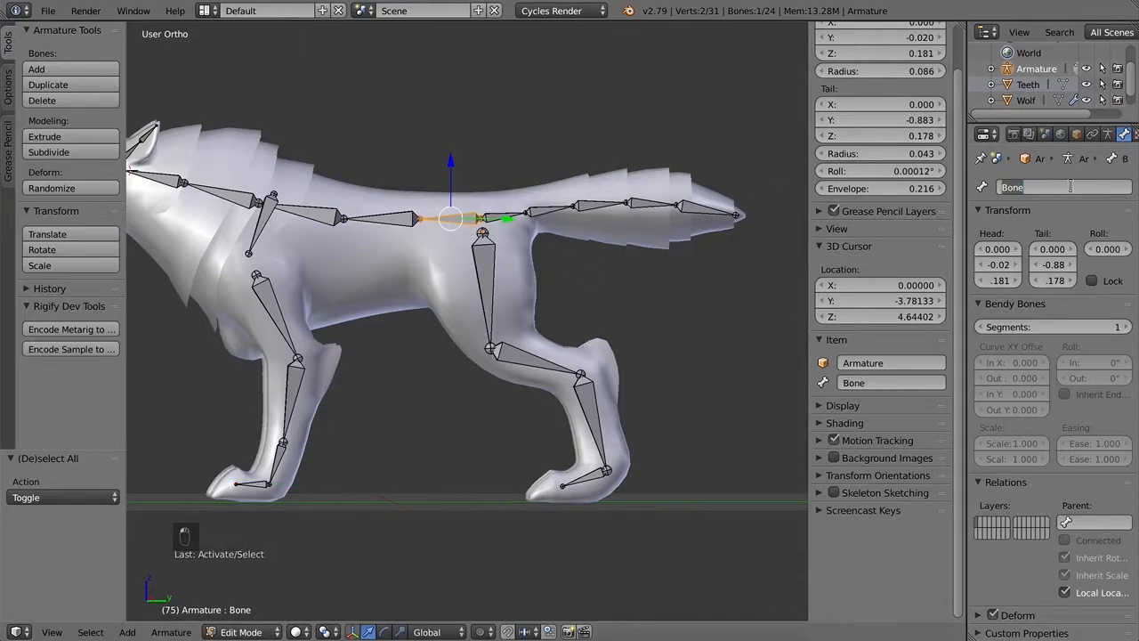
pyautogui.write('H')
pyautogui.press('BackSpace')
pyautogui.press('BackSpace')
pyautogui.press('Return')
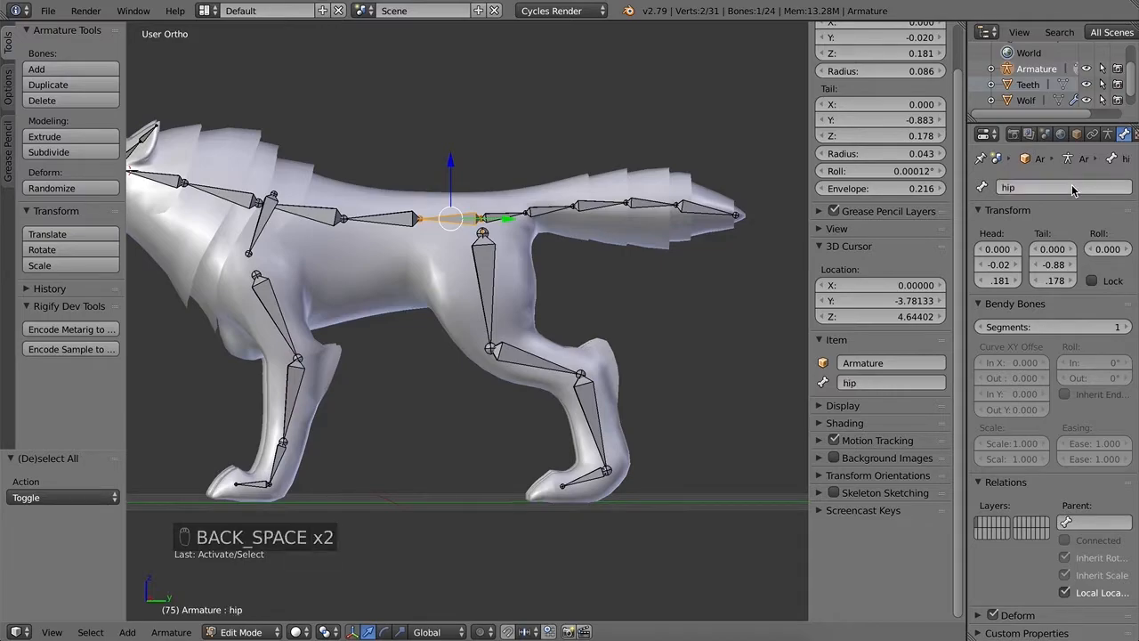
# Step: Rename the spine bone directly in front of the hip as mid_back
pyautogui.rightClick(392, 219)
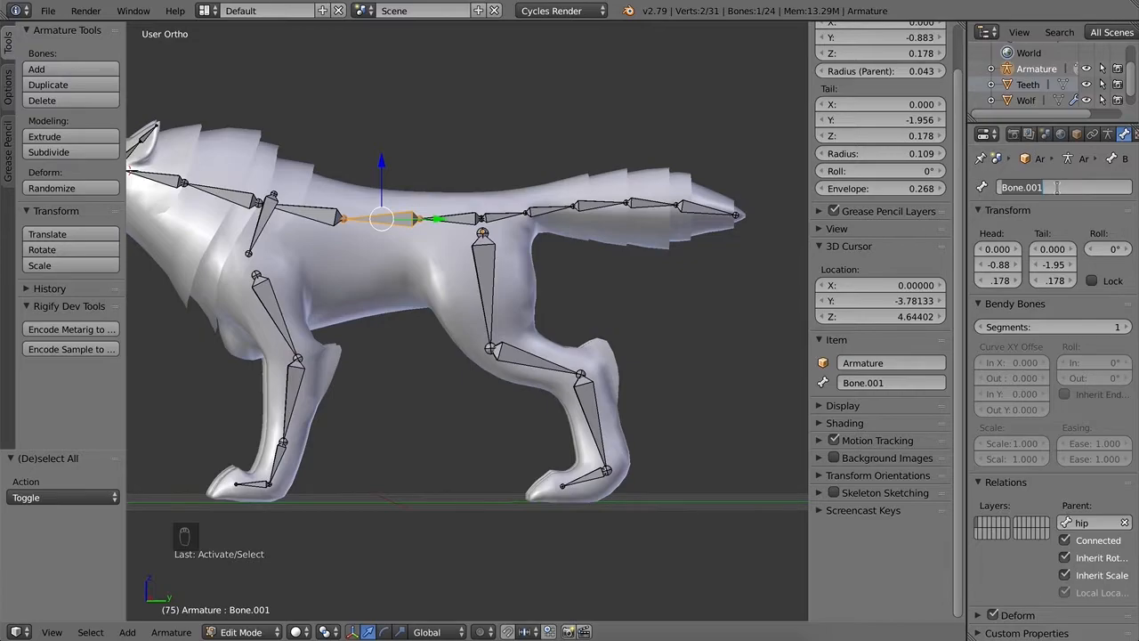
pyautogui.write('mid_back')
pyautogui.press('Return')
# Step: Rename the spine bone between mid_back and the shoulders as upper_back
pyautogui.press(']')
pyautogui.click(1067, 189)
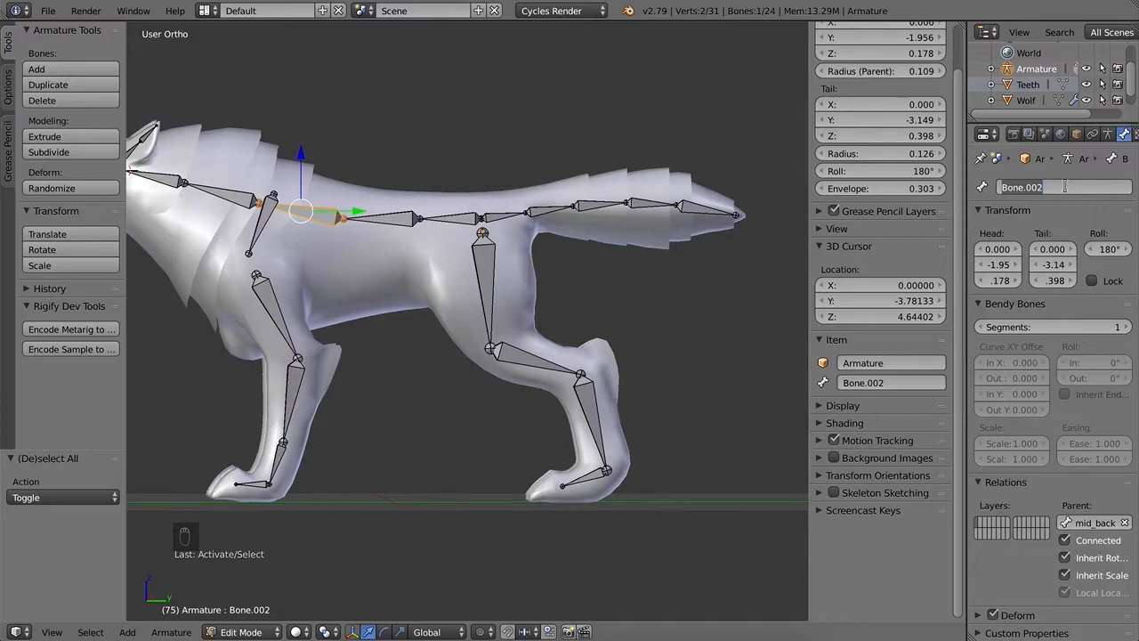
pyautogui.write('upper')
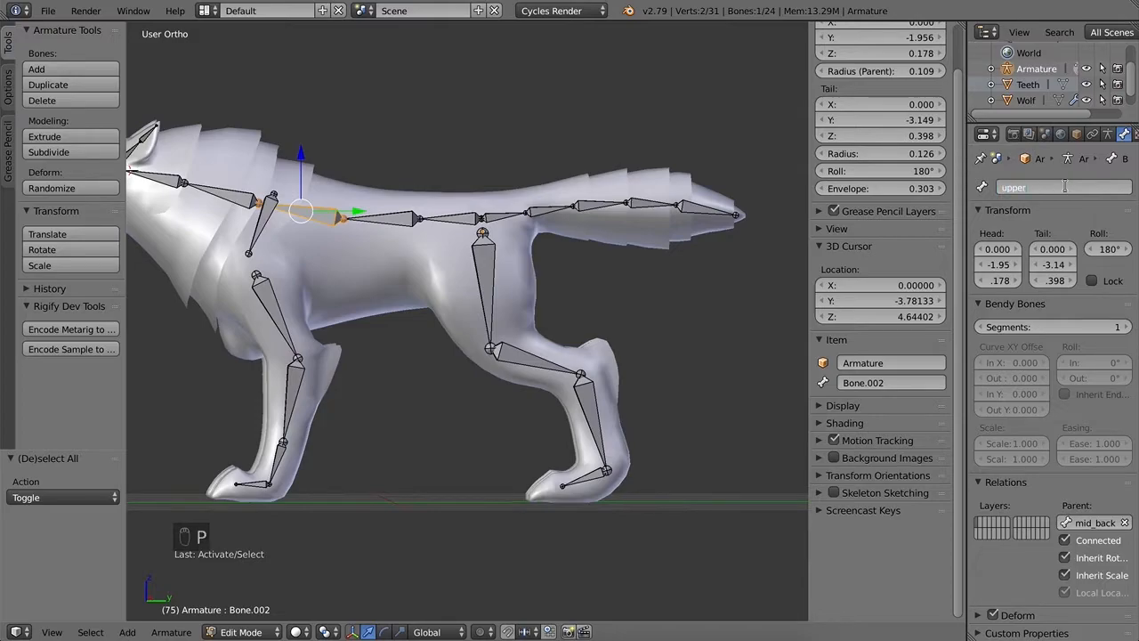
pyautogui.press('Return')
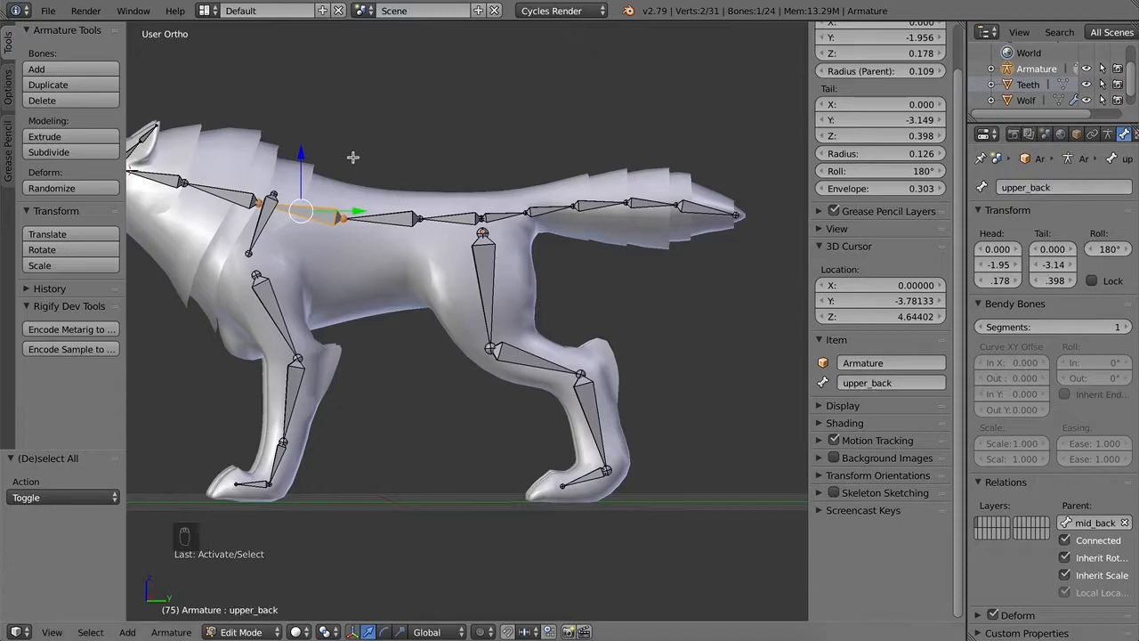
# Step: Rename the first bone in front of the upper back as neck_base
pyautogui.rightClick(218, 197)
pyautogui.scroll(-1, 407, 190)
pyautogui.click(1053, 187)
pyautogui.write('neck_base')
pyautogui.press('Return')
# Step: Rename the bone between the neck base and the head as neck
pyautogui.rightClick(221, 201)
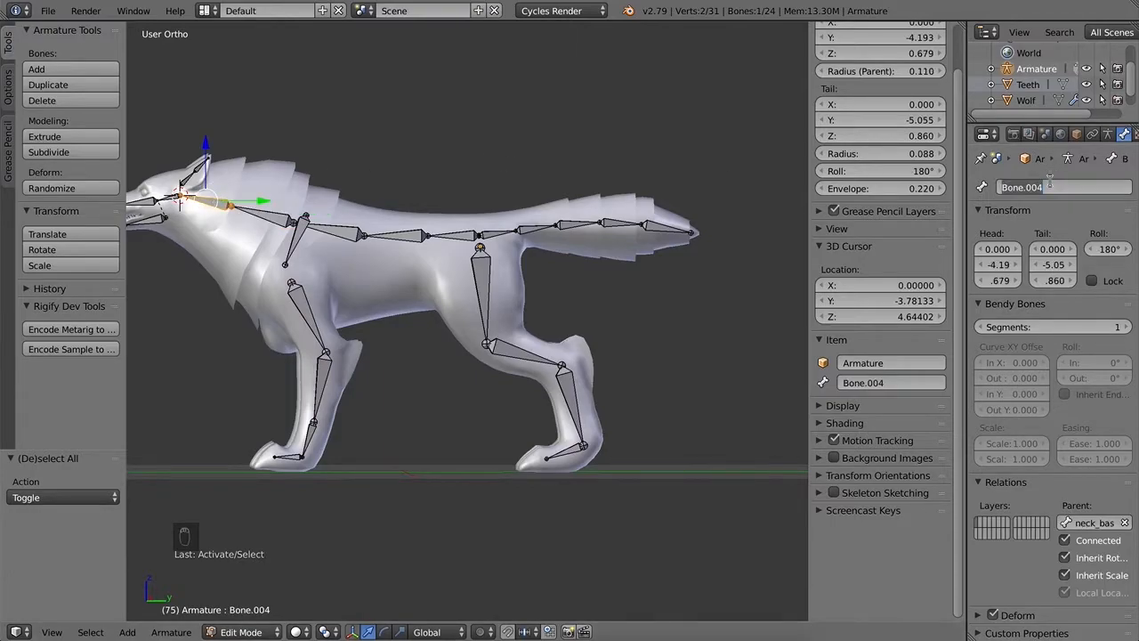
pyautogui.click(1050, 182)
pyautogui.write('neck')
pyautogui.press('Return')
# Step: Rename the short bone at the front end of the neck as head
pyautogui.rightClick(178, 200)
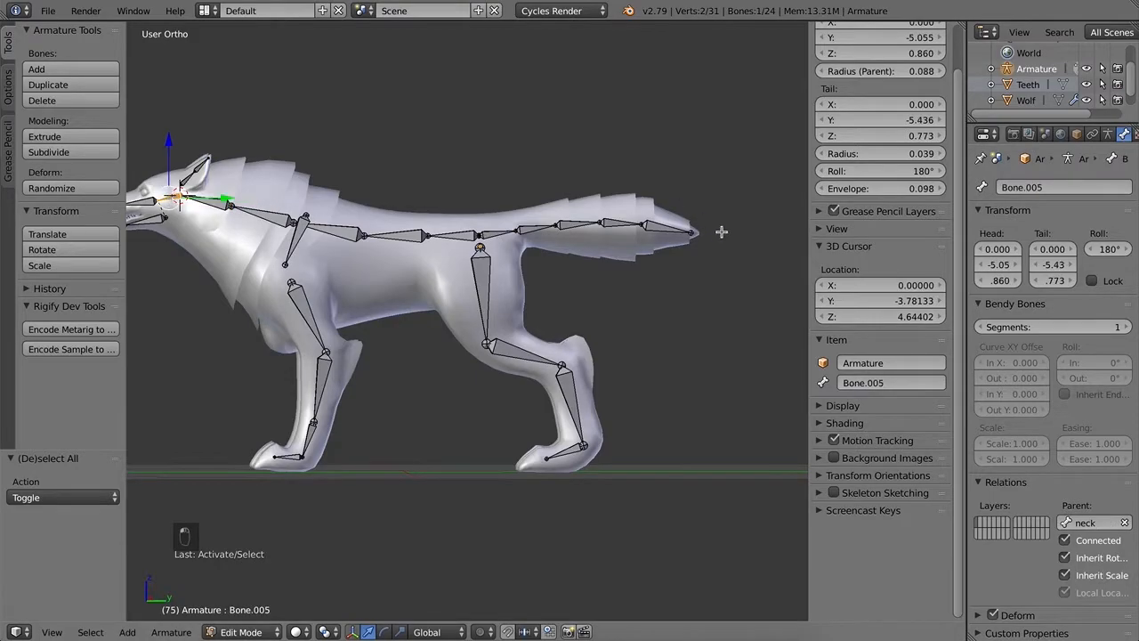
pyautogui.scroll(3, 472, 264)
pyautogui.scroll(3, 410, 307)
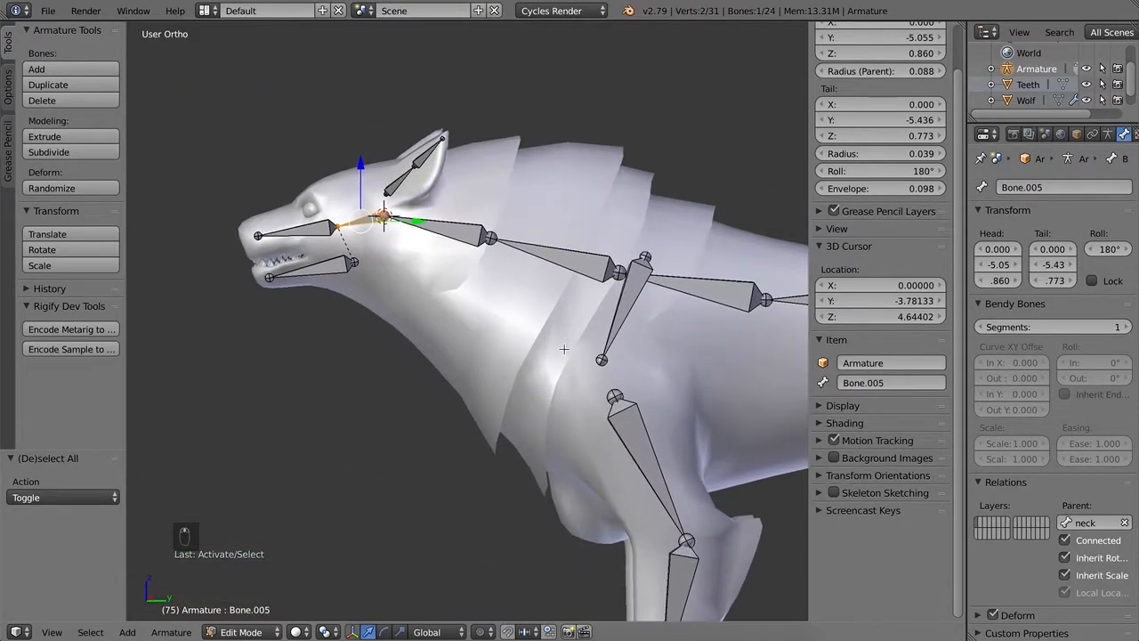
pyautogui.click(1041, 181)
pyautogui.write('head')
pyautogui.press('Return')
# Step: Rename the upper snout bone as top_mouth
pyautogui.rightClick(393, 197)
pyautogui.rightClick(301, 239)
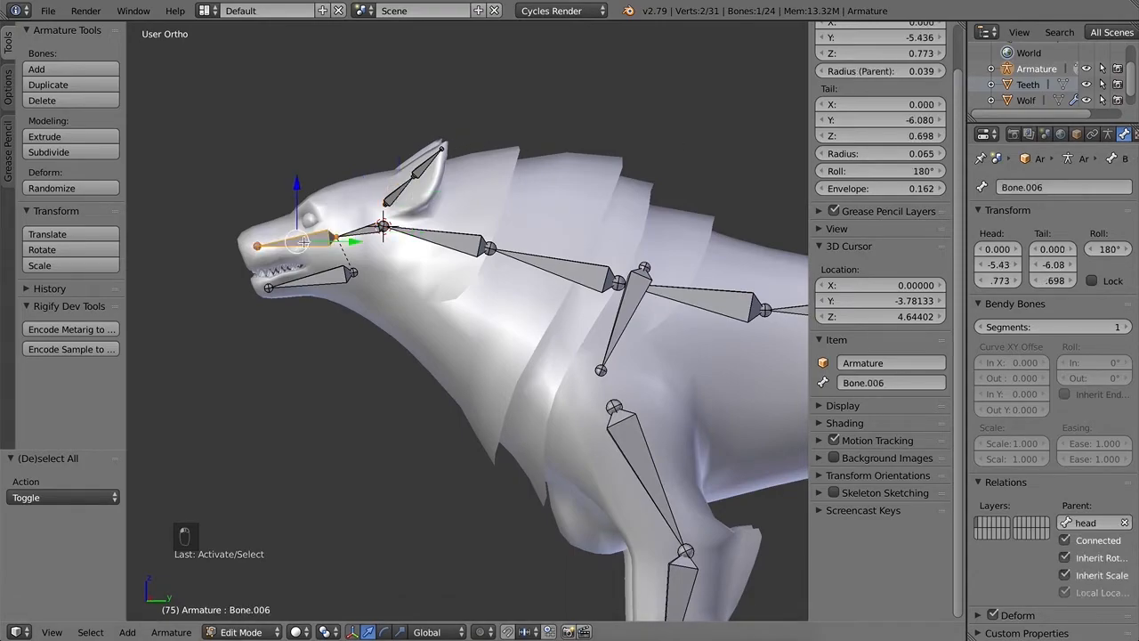
pyautogui.click(1041, 186)
pyautogui.write('top')
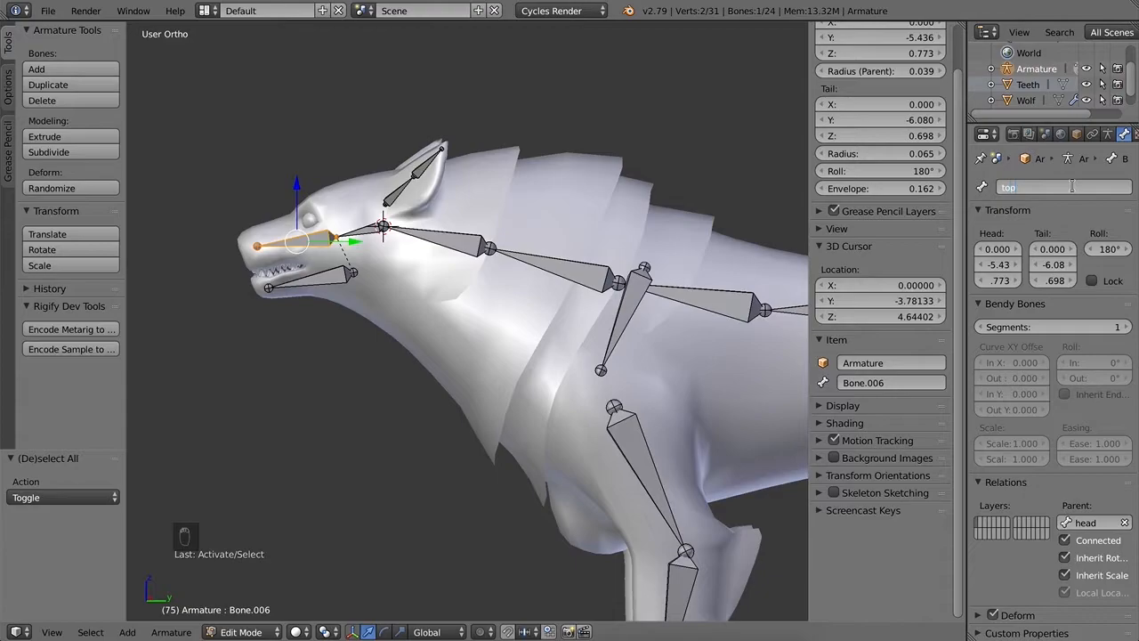
pyautogui.write('_mouth')
pyautogui.press('Return')
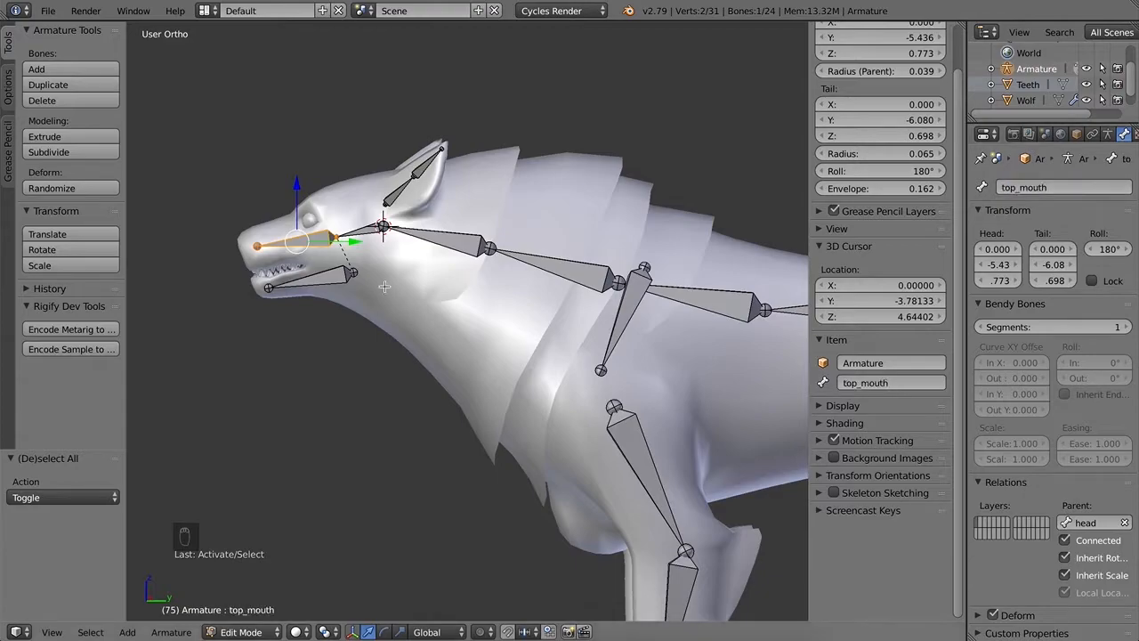
# Step: Rename the lower mouth bone as jaw
pyautogui.rightClick(343, 276)
pyautogui.click(1048, 186)
pyautogui.press('BackSpace')
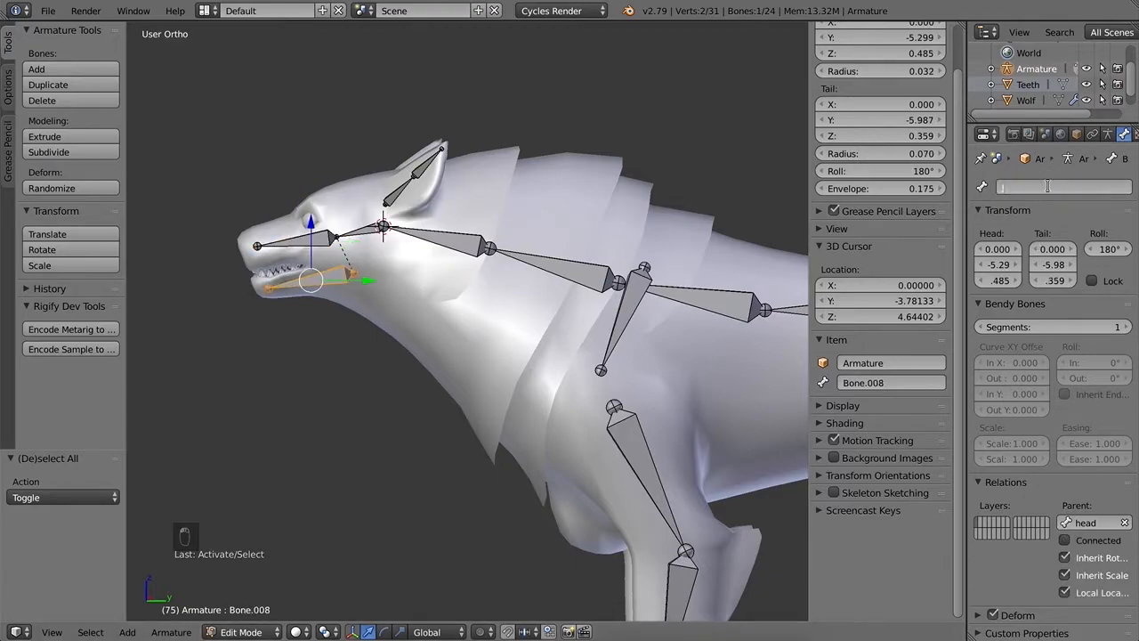
pyautogui.press('BackSpace')
pyautogui.press('BackSpace')
pyautogui.write('jaw')
pyautogui.press('Return')
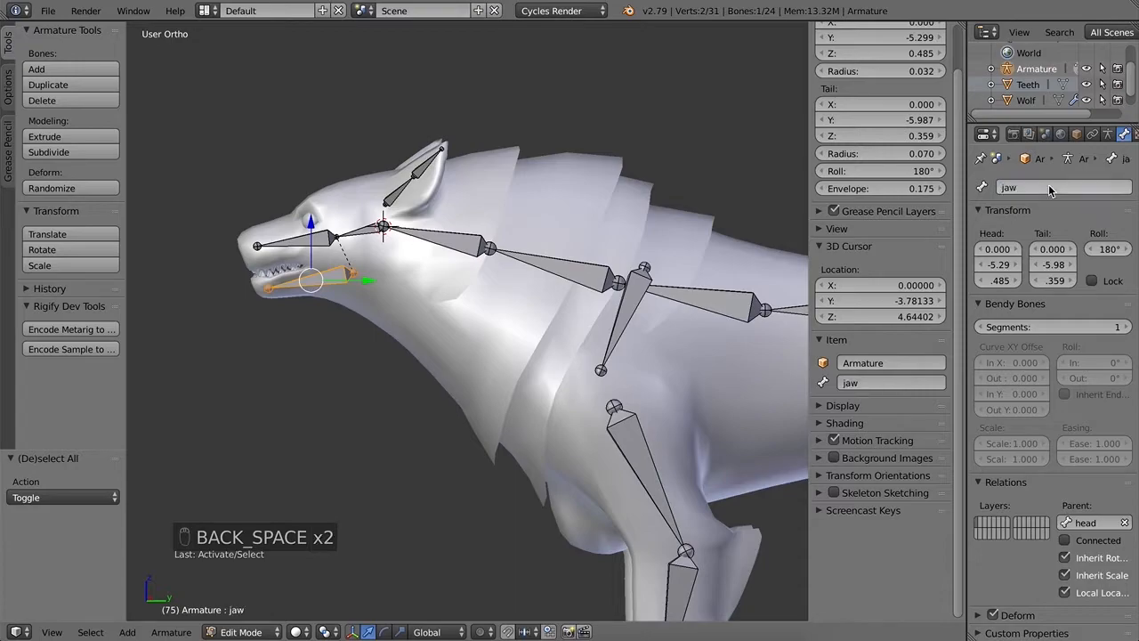
# Step: Rename the first bone behind the hip, at the root of the tail, as tail_base
pyautogui.scroll(-6, 506, 326)
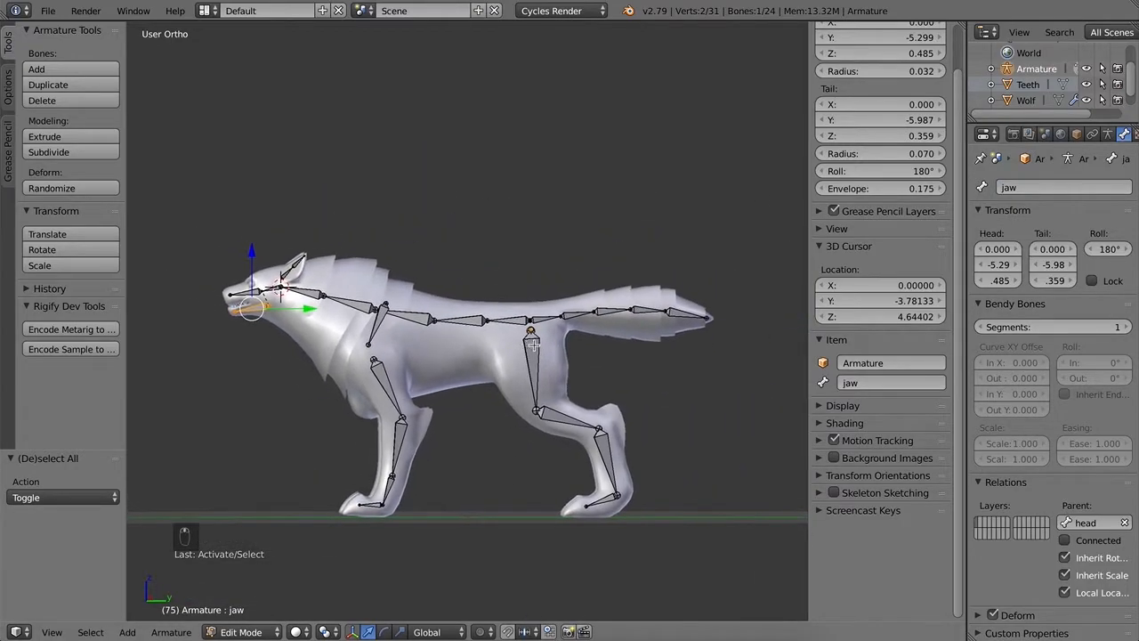
pyautogui.scroll(8, 506, 326)
pyautogui.rightClick(431, 331)
pyautogui.click(1088, 186)
pyautogui.write('tail_base')
pyautogui.press('Return')
# Step: Rename the bone directly after tail_base as tail_1
pyautogui.rightClick(539, 313)
pyautogui.click(1085, 189)
pyautogui.write('t')
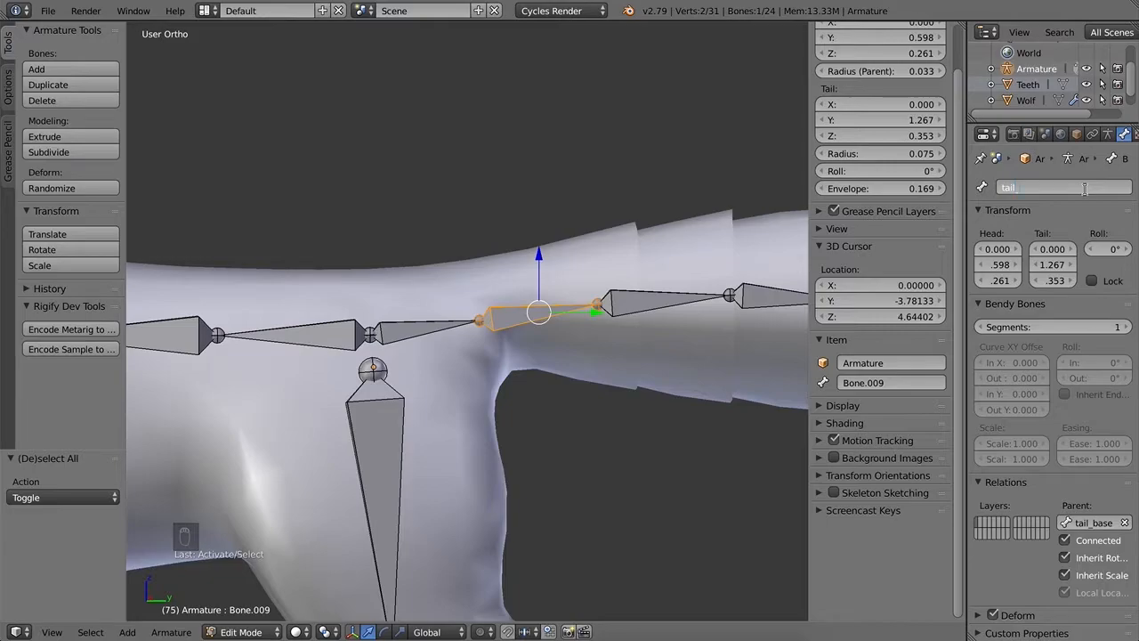
pyautogui.press('Return')
# Step: Rename the bone following tail_1 as tail_2
pyautogui.rightClick(664, 301)
pyautogui.click(1056, 187)
pyautogui.write('tsil')
pyautogui.press('BackSpace')
pyautogui.press('BackSpace')
pyautogui.write('ail_2')
pyautogui.press('Return')
# Step: Rename the second-to-last bone of the tail as tail_3
pyautogui.rightClick(771, 301)
pyautogui.click(1048, 191)
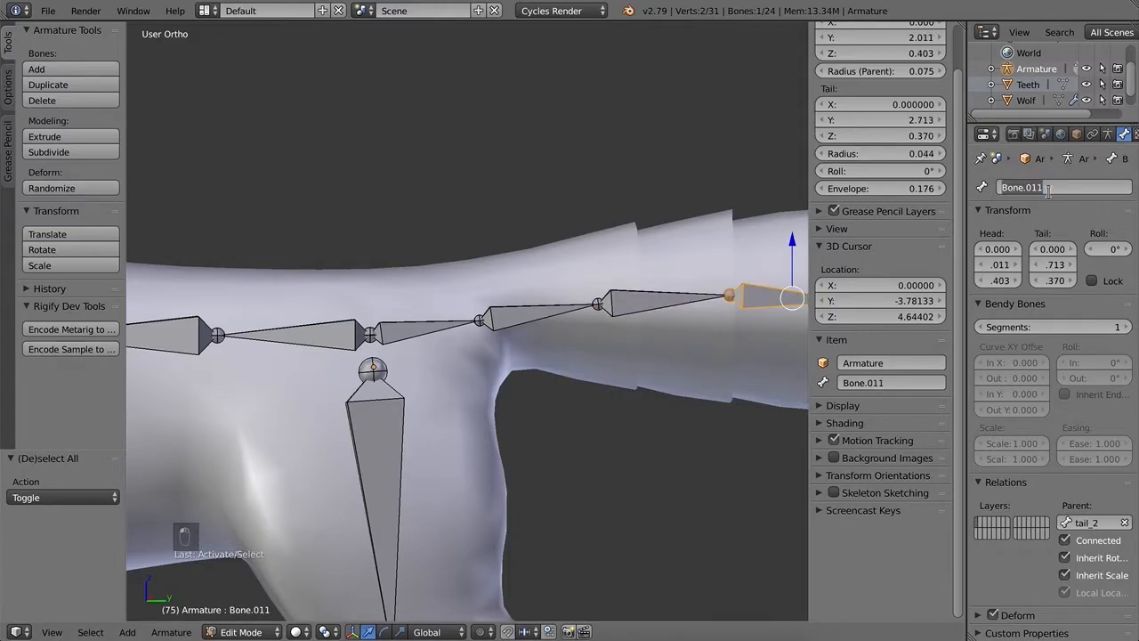
pyautogui.write('tail')
pyautogui.press('Return')
# Step: Rename the bone at the tip of the tail as tail_end
pyautogui.scroll(-3, 664, 338)
pyautogui.keyDown('shift'); pyautogui.moveTo(738, 331); pyautogui.dragTo(669, 331, button='middle'); pyautogui.keyUp('shift')
pyautogui.rightClick(676, 321)
pyautogui.click(1056, 186)
pyautogui.write('ta')
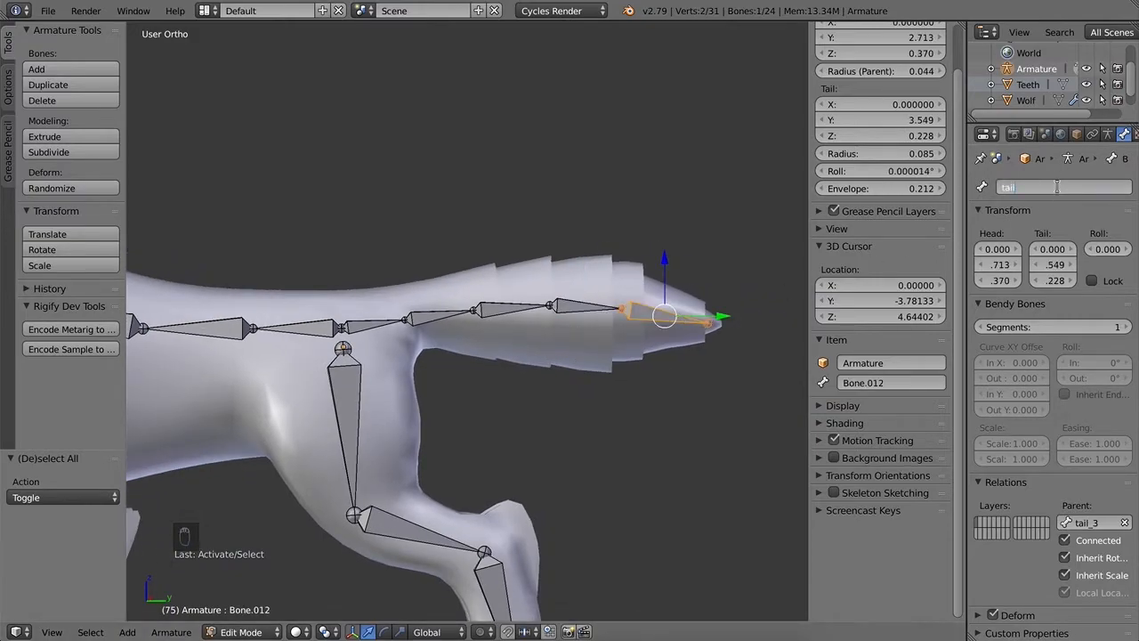
pyautogui.press('Return')
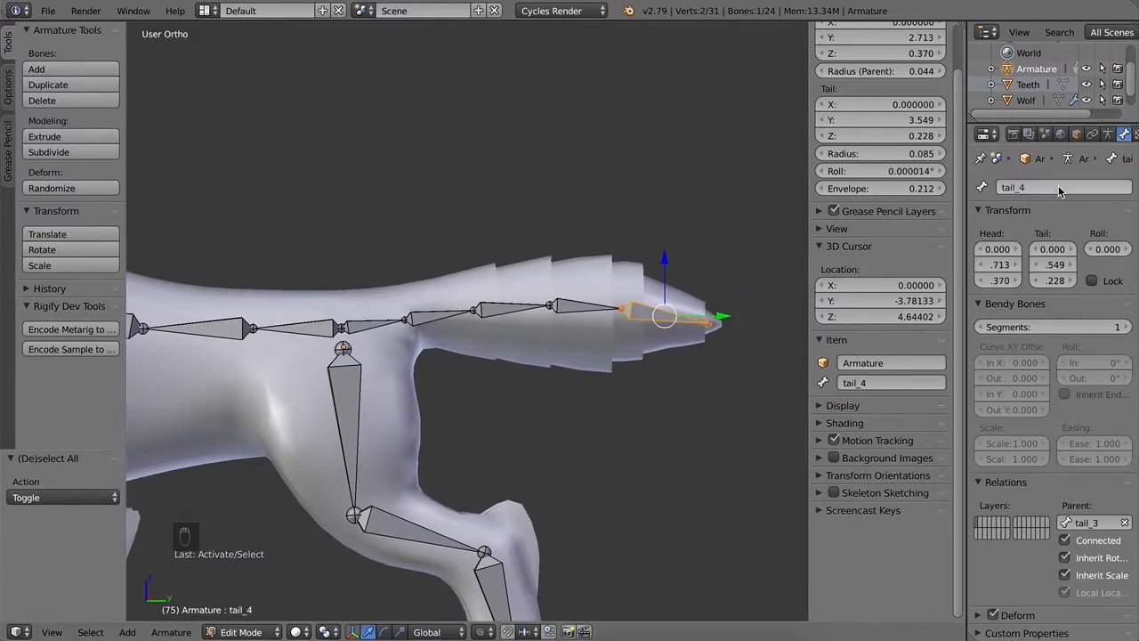
pyautogui.click(1057, 187)
pyautogui.write('tail_end')
pyautogui.press('Return')
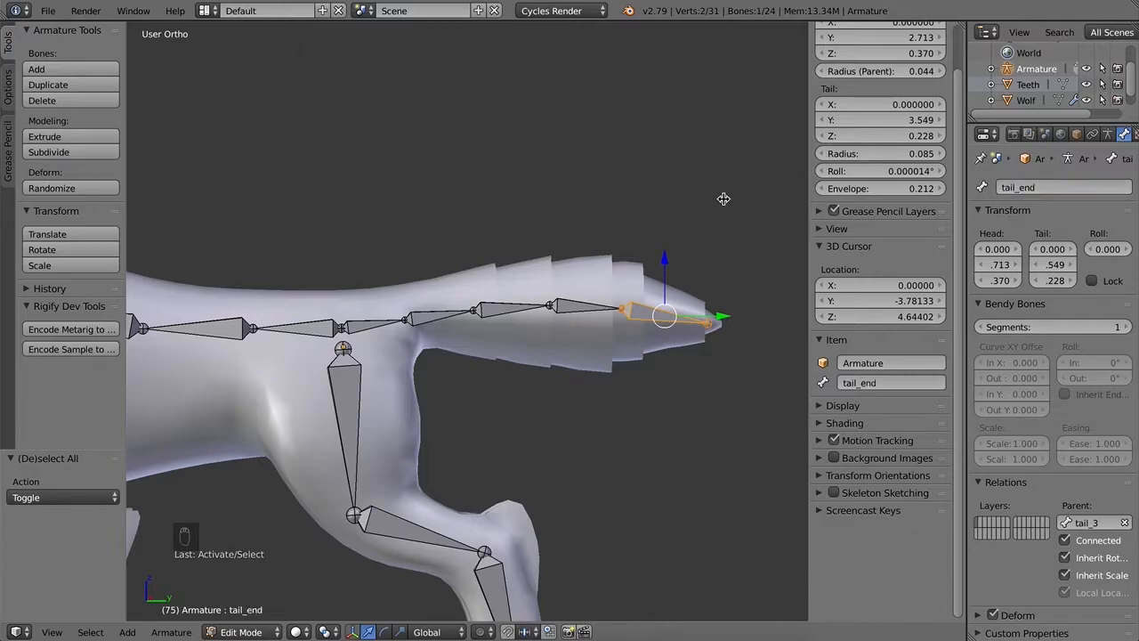
# Step: In the right side view, lower the joint between tail_3 and tail_end by about 0.05 units along Z
pyautogui.press('KP_3')
pyautogui.rightClick(619, 312)
pyautogui.press('g')
pyautogui.press('z')
pyautogui.click(619, 259)
# Step: Lower the joint between tail_2 and tail_3 by about 0.05 units along Z
pyautogui.rightClick(548, 307)
pyautogui.press('g')
pyautogui.press('z')
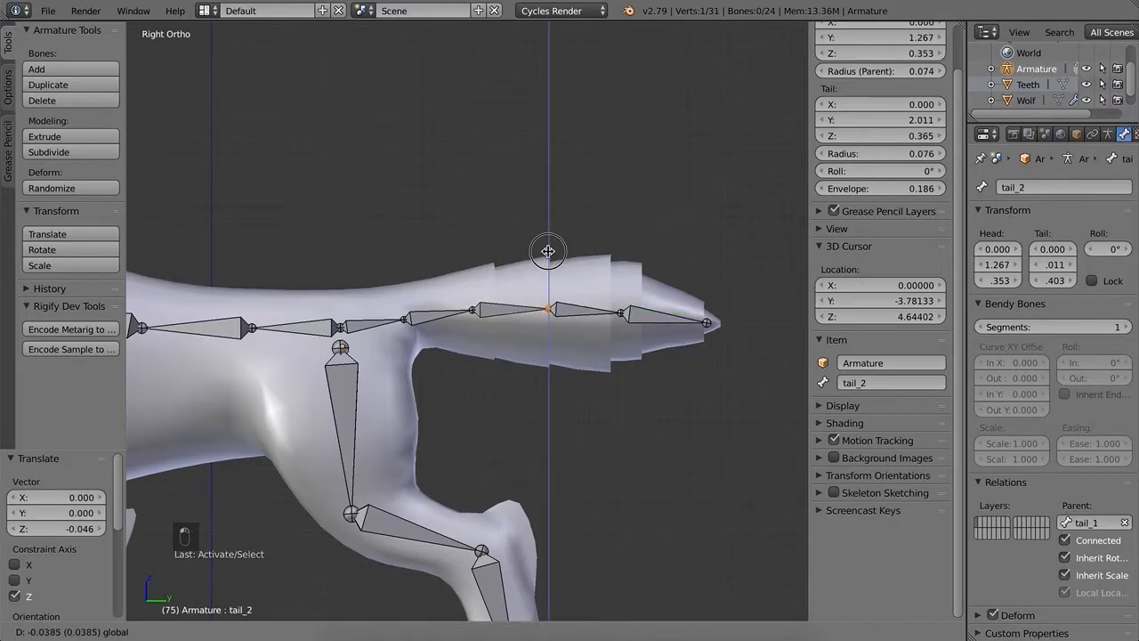
pyautogui.click(549, 249)
# Step: Lower the joint between tail_1 and tail_2 by about 0.02 units along Z
pyautogui.rightClick(473, 309)
pyautogui.press('g')
pyautogui.press('z')
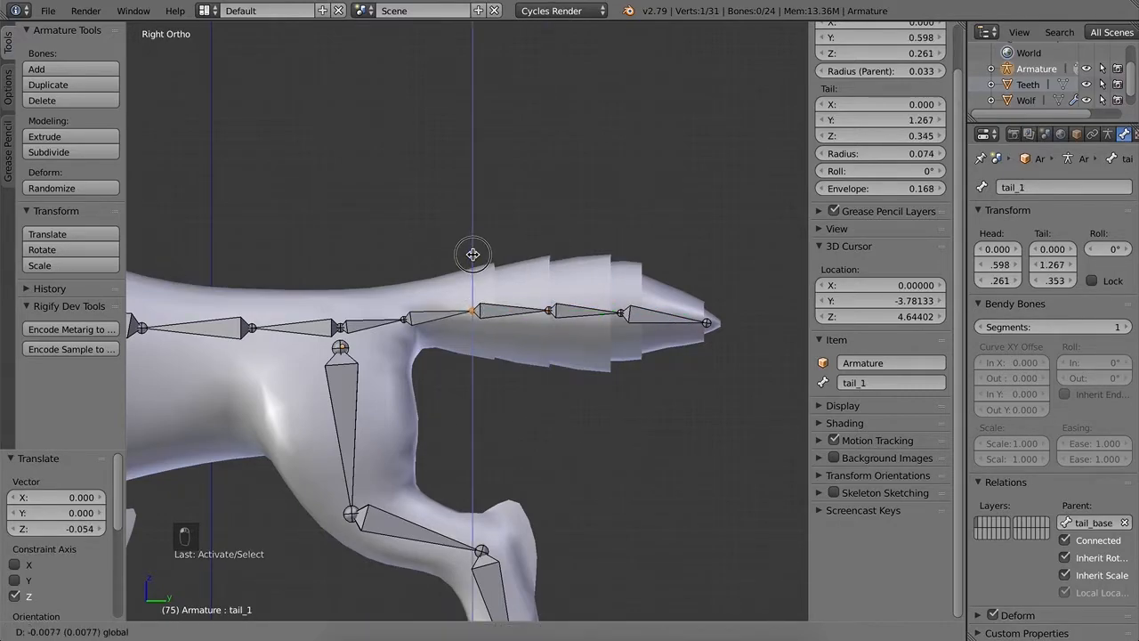
pyautogui.click(474, 260)
pyautogui.scroll(-3, 520, 392)
pyautogui.scroll(-3, 521, 391)
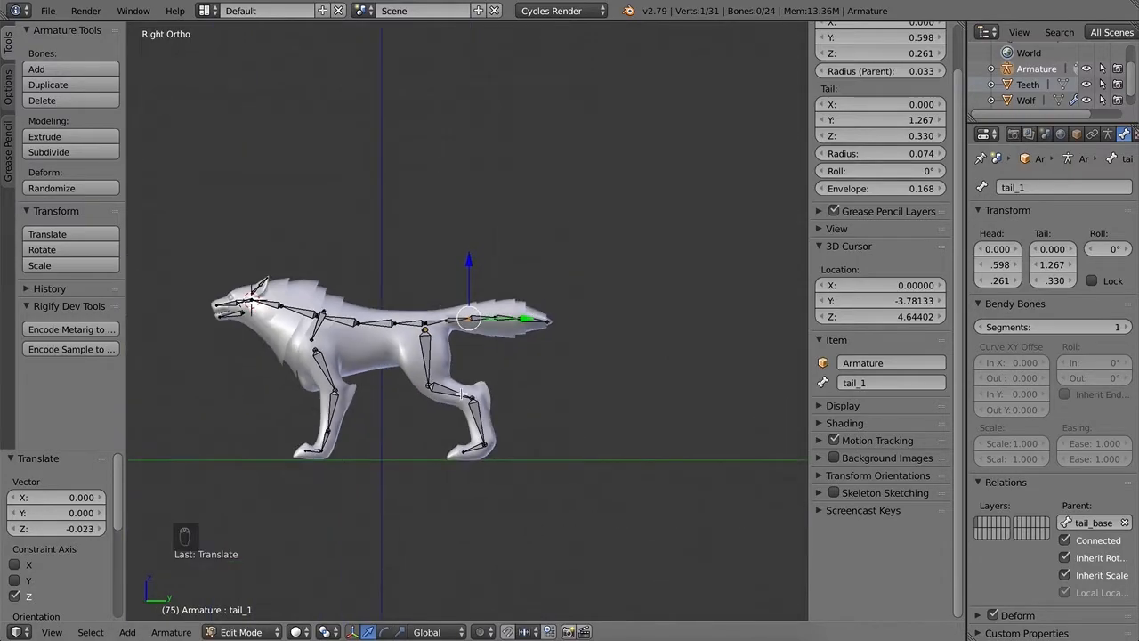
pyautogui.scroll(5, 405, 383)
pyautogui.scroll(-3, 581, 467)
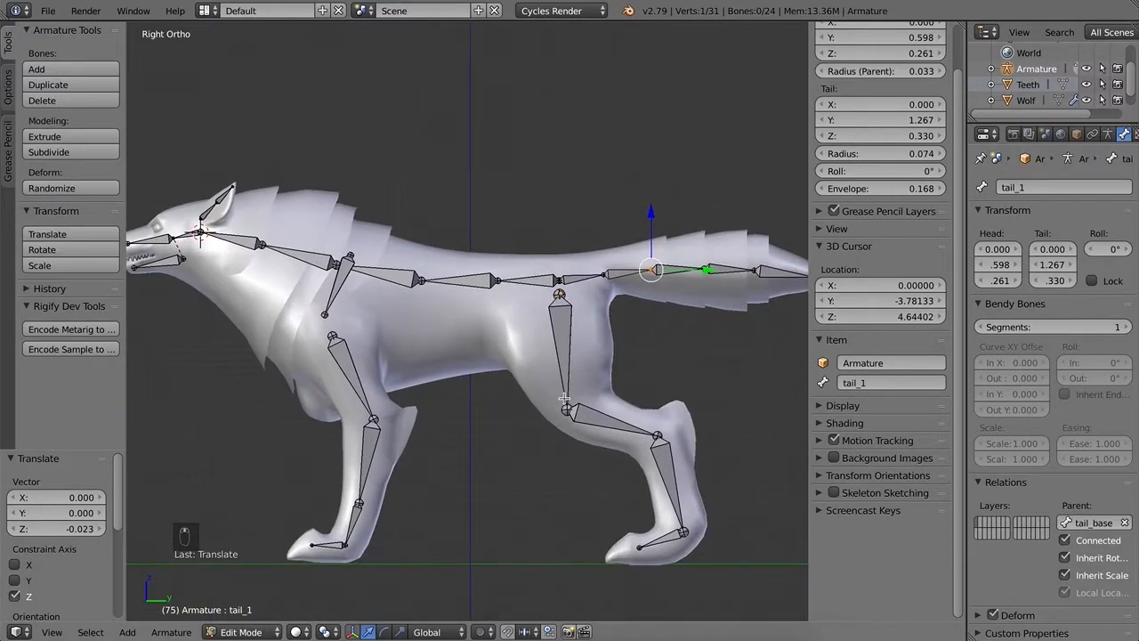
pyautogui.scroll(2, 375, 308)
pyautogui.press('Tab')
pyautogui.press('Tab')
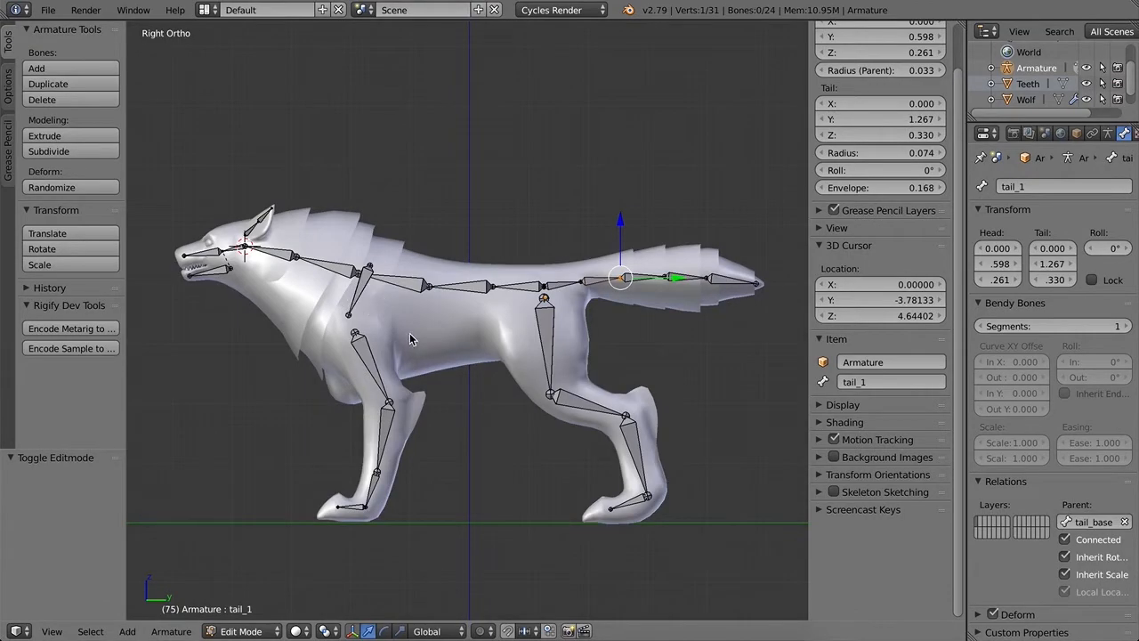
pyautogui.moveTo(400, 342); pyautogui.dragTo(470, 354, button='middle')
pyautogui.moveTo(427, 352); pyautogui.dragTo(397, 353, button='middle')
pyautogui.scroll(3, 397, 353)
pyautogui.keyDown('shift'); pyautogui.moveTo(273, 276); pyautogui.dragTo(611, 374, button='middle'); pyautogui.keyUp('shift')
pyautogui.moveTo(411, 316); pyautogui.dragTo(520, 369, button='middle')
# Step: Turn the Screencast Keys display back on for the viewport
pyautogui.click(821, 513)
pyautogui.click(846, 535)
pyautogui.click(819, 511)
# Step: Parent the lower ear bone to the neck bone with Keep Offset, and deselect everything
pyautogui.moveTo(491, 430); pyautogui.dragTo(407, 364, button='middle')
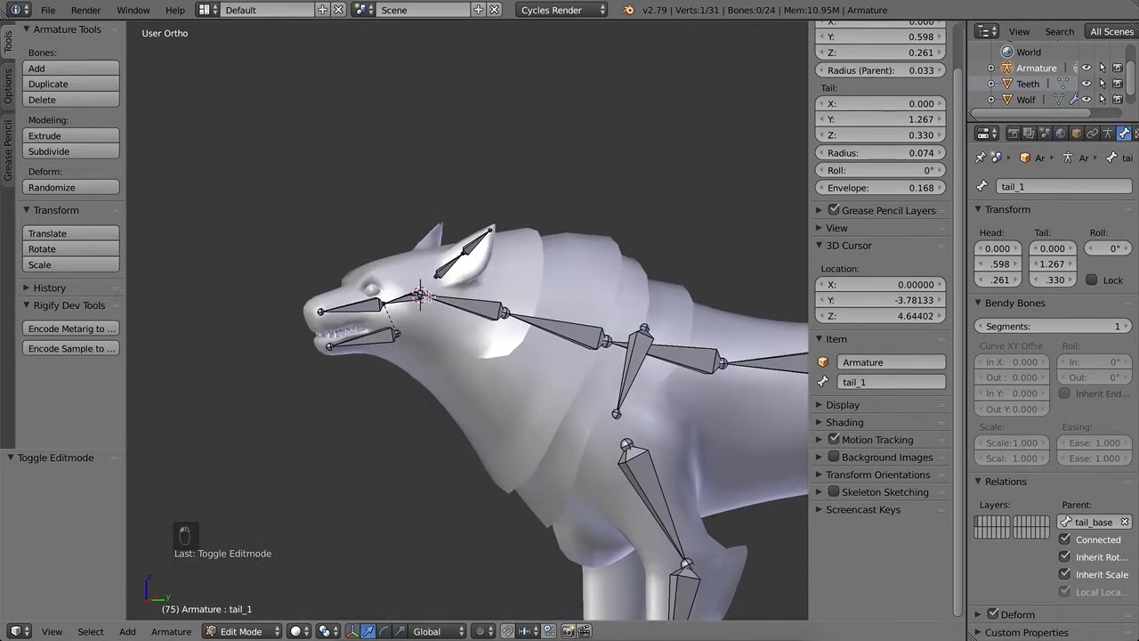
pyautogui.rightClick(445, 267)
pyautogui.keyDown('shift'); pyautogui.rightClick(456, 302); pyautogui.keyUp('shift')
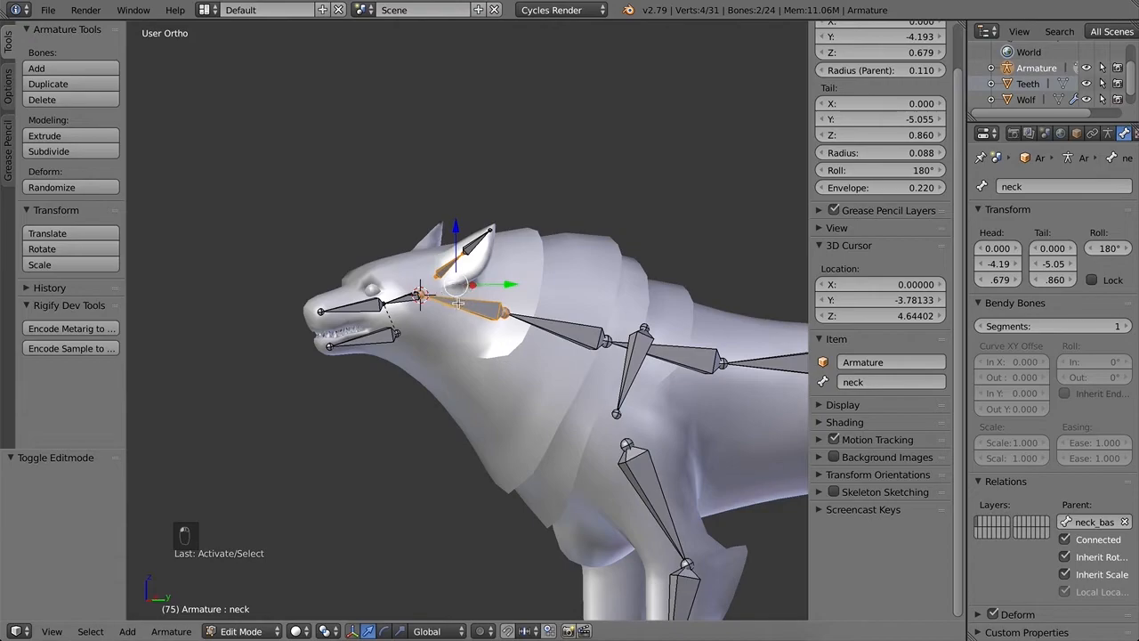
pyautogui.hotkey('ctrl', 'p')
pyautogui.click(435, 304)
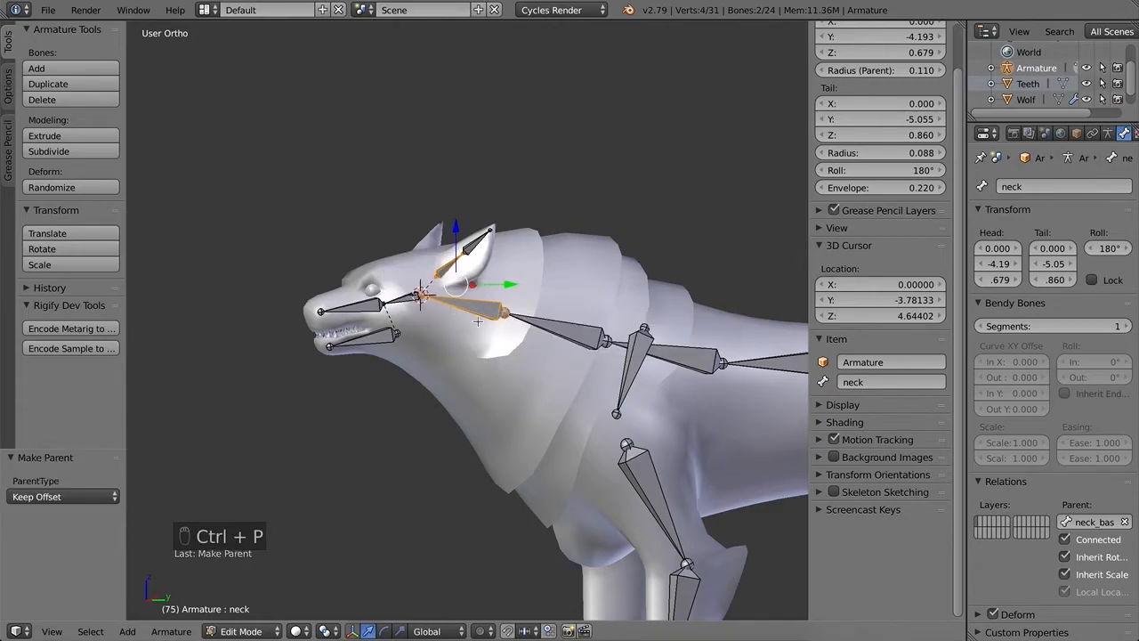
pyautogui.press('a')
# Step: Select the head bone and switch the armature to Pose Mode
pyautogui.moveTo(450, 344)
pyautogui.mouseDown(button='middle')
pyautogui.moveTo(457, 330)
pyautogui.moveTo(499, 339)
pyautogui.moveTo(450, 345)
pyautogui.moveTo(419, 326)
pyautogui.moveTo(445, 333)
pyautogui.moveTo(418, 338)
pyautogui.moveTo(432, 337)
pyautogui.mouseUp(button='middle')
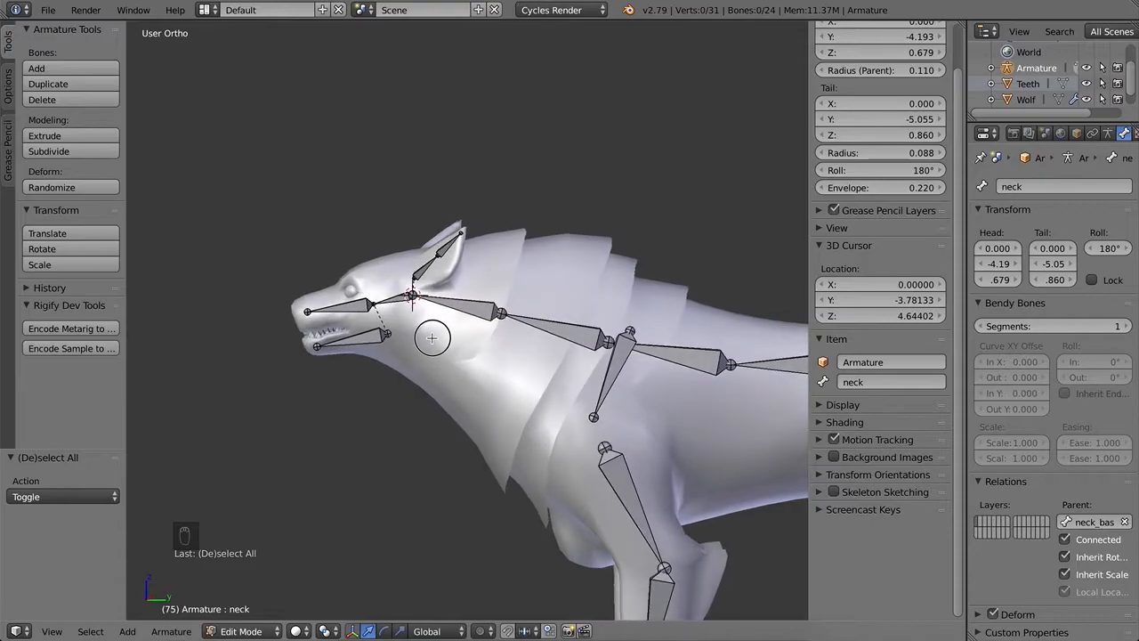
pyautogui.press('super')
pyautogui.rightClick(400, 306)
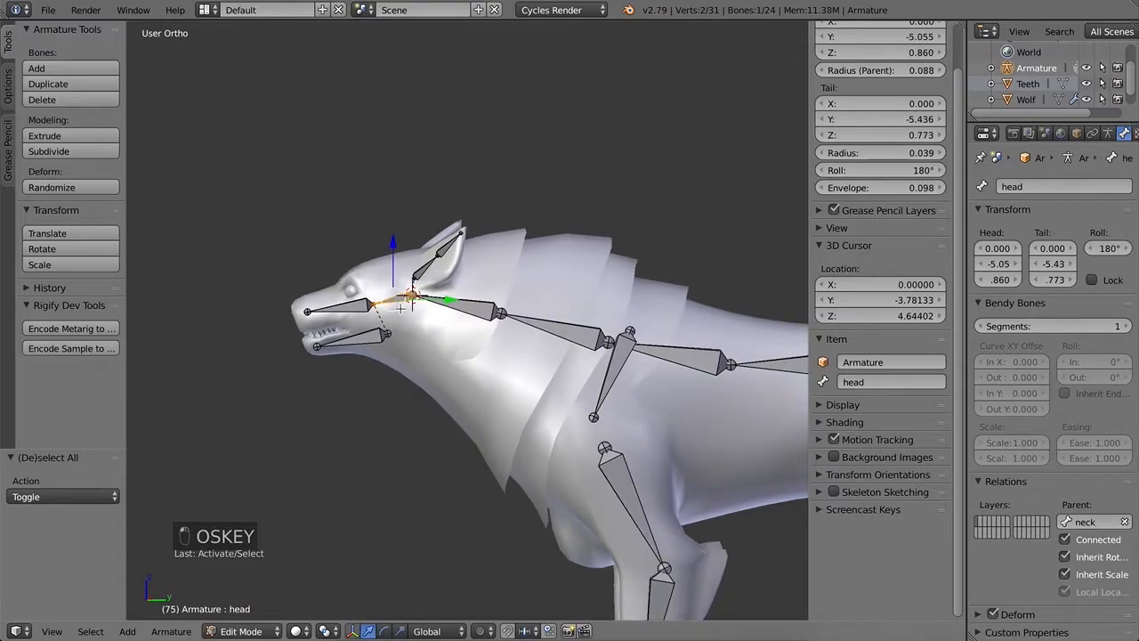
pyautogui.press('Tab')
pyautogui.click(242, 631)
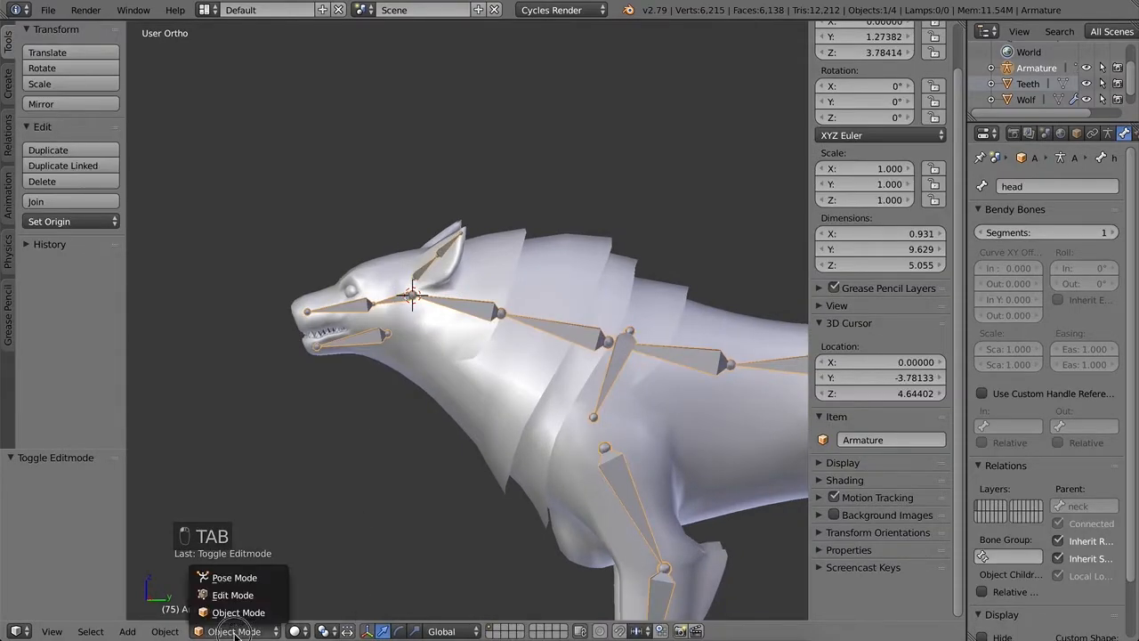
pyautogui.click(231, 578)
# Step: Test-rotate the head bone in the pose and undo the rotations
pyautogui.press('r')
pyautogui.click(382, 440)
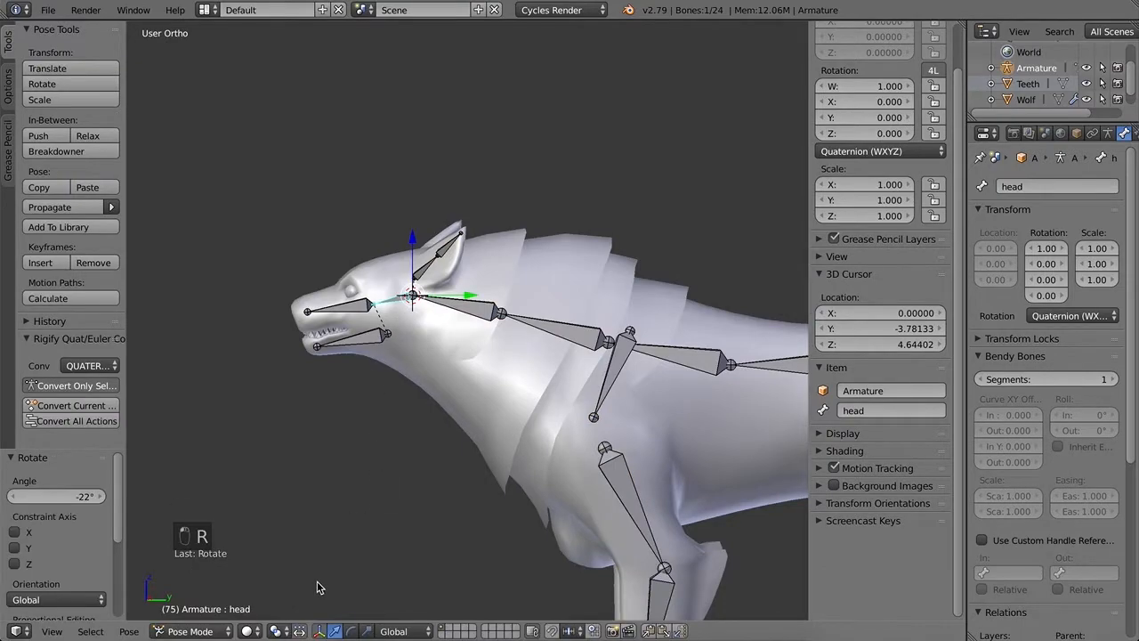
pyautogui.press('r')
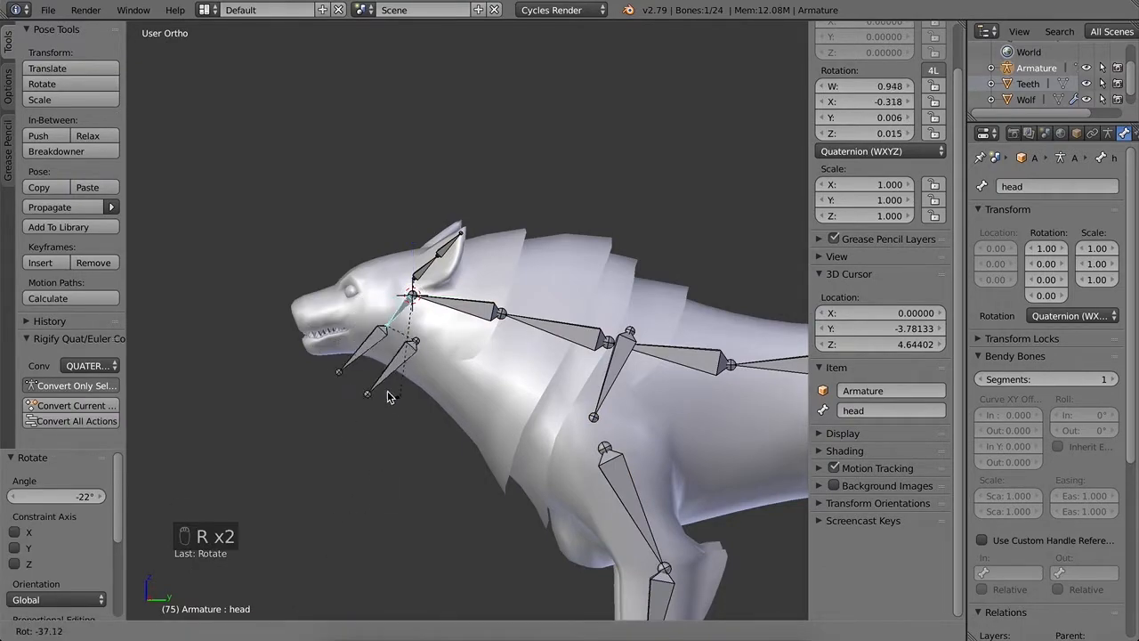
pyautogui.press('super+z')
pyautogui.press('super+z')
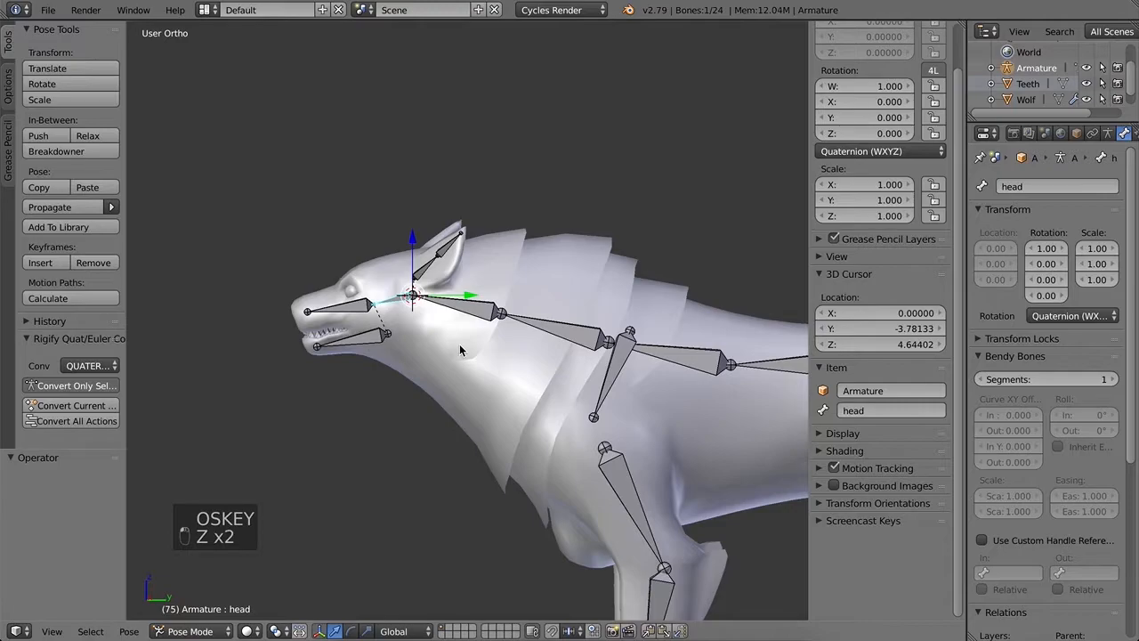
# Step: Undo back to before the ear bone was parented to the neck and return the armature to Edit Mode
pyautogui.press('super+z')
pyautogui.press('super+z')
pyautogui.rightClick(446, 332)
pyautogui.press('Tab')
pyautogui.press('Tab')
pyautogui.rightClick(450, 304)
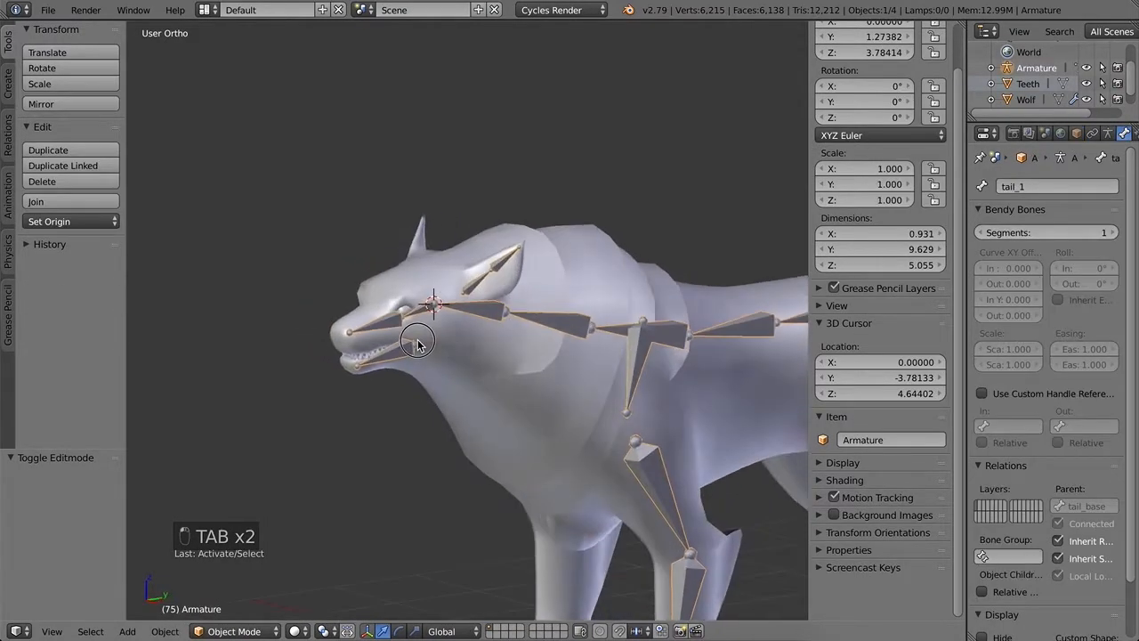
pyautogui.rightClick(427, 331)
pyautogui.rightClick(452, 304)
pyautogui.press('Tab')
# Step: Parent the lower ear bone to the head bone with Keep Offset
pyautogui.rightClick(445, 276)
pyautogui.rightClick(402, 306)
pyautogui.hotkey('ctrl', 'p')
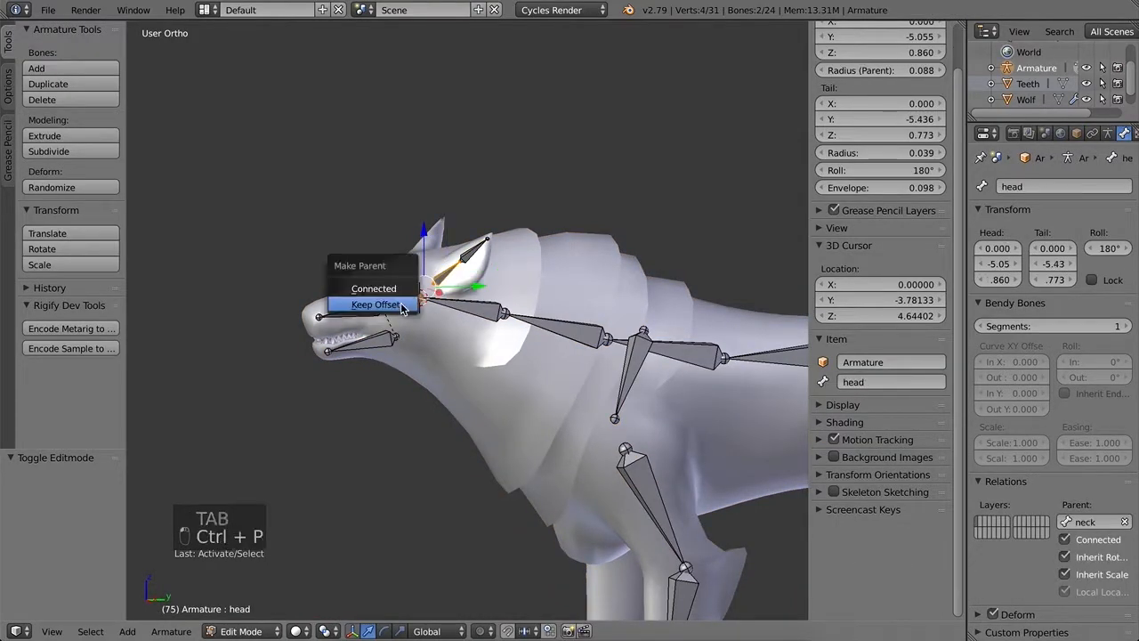
pyautogui.click(396, 302)
# Step: Test-rotate the head bone in Pose Mode to check the ear's parenting, undo the rotation and return to Edit Mode
pyautogui.press('Tab')
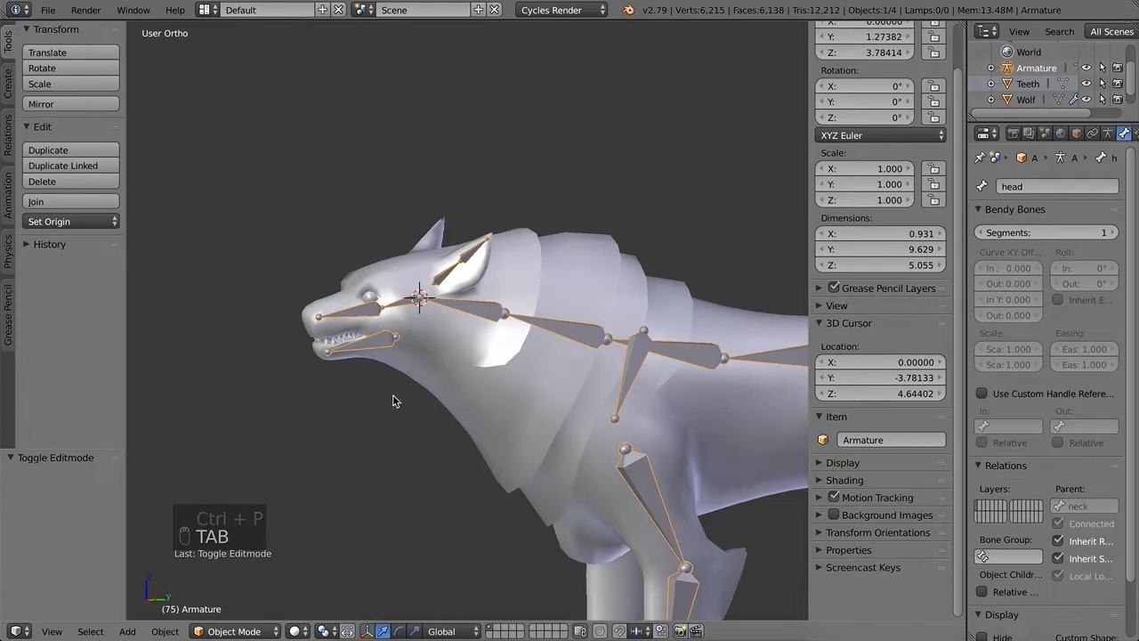
pyautogui.click(241, 631)
pyautogui.click(256, 577)
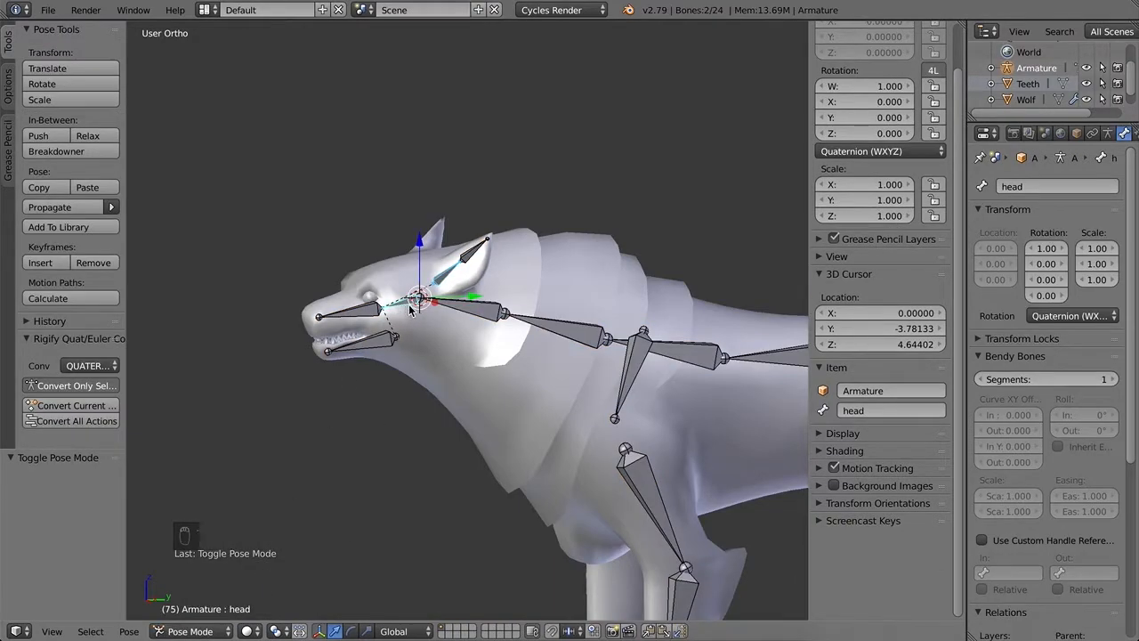
pyautogui.rightClick(418, 309)
pyautogui.press('r')
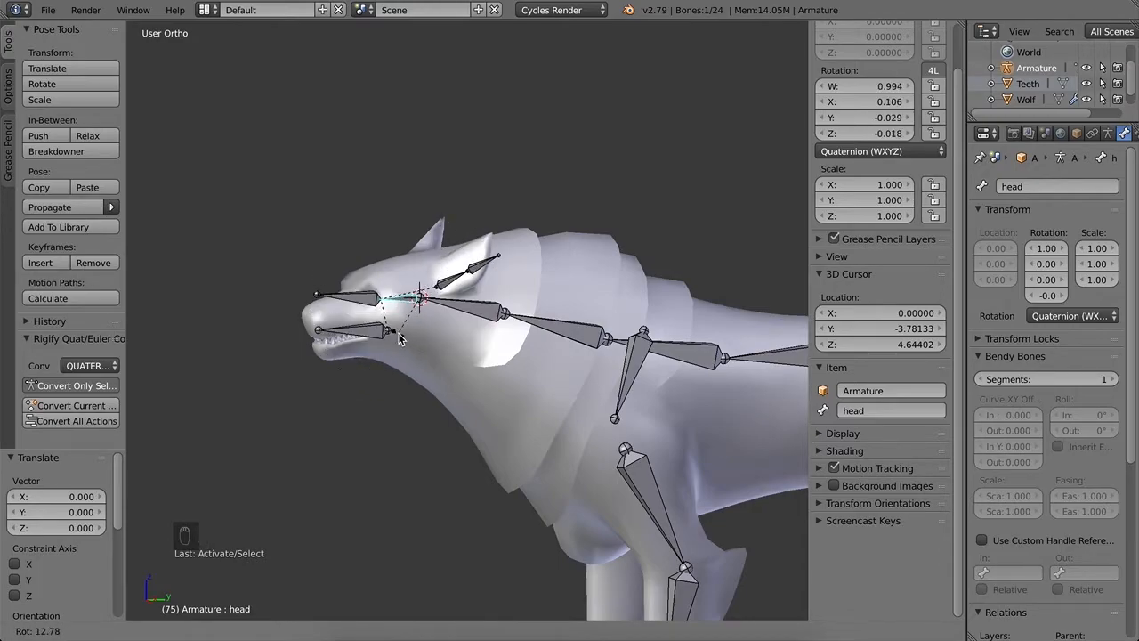
pyautogui.click(409, 352)
pyautogui.press('super+z')
pyautogui.click(191, 631)
pyautogui.click(191, 593)
# Step: In side view, move the joint between neck and head backward and slightly down, to about Y -4.839, Z 0.806
pyautogui.moveTo(458, 385); pyautogui.dragTo(437, 376, button='middle')
pyautogui.press('KP_3')
pyautogui.rightClick(437, 296)
pyautogui.moveTo(466, 294); pyautogui.dragTo(485, 294)
pyautogui.moveTo(431, 237); pyautogui.dragTo(432, 243)
pyautogui.moveTo(486, 303); pyautogui.dragTo(489, 302)
pyautogui.moveTo(432, 245); pyautogui.dragTo(433, 242)
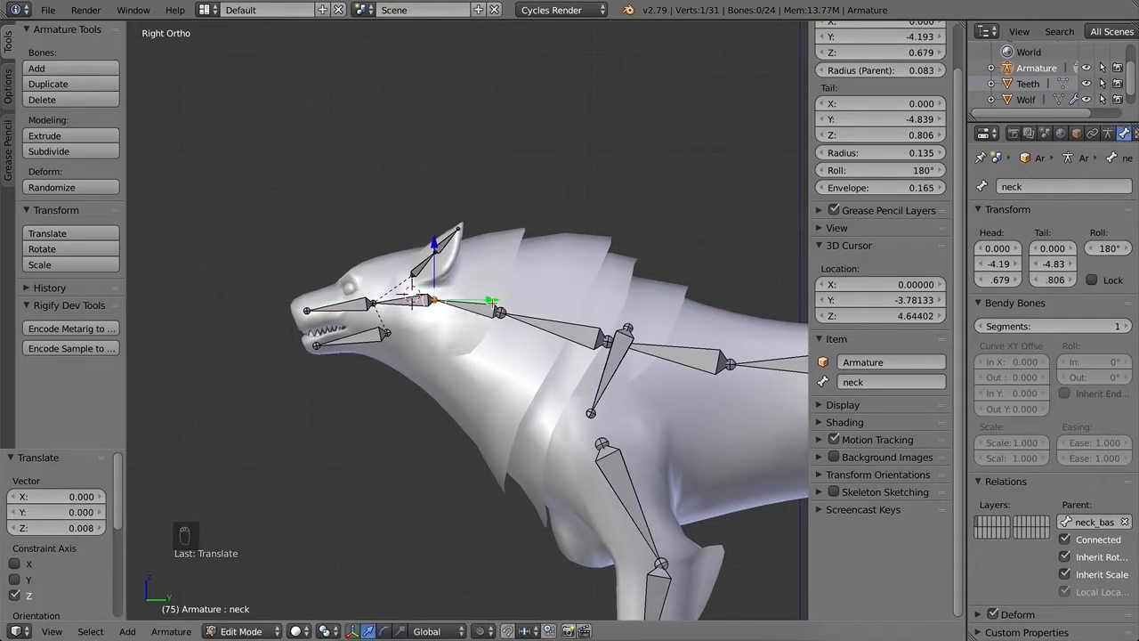
# Step: Parent the shoulder bone to the upper_back bone with Keep Offset
pyautogui.scroll(-1, 503, 315)
pyautogui.moveTo(501, 328); pyautogui.dragTo(502, 335, button='middle')
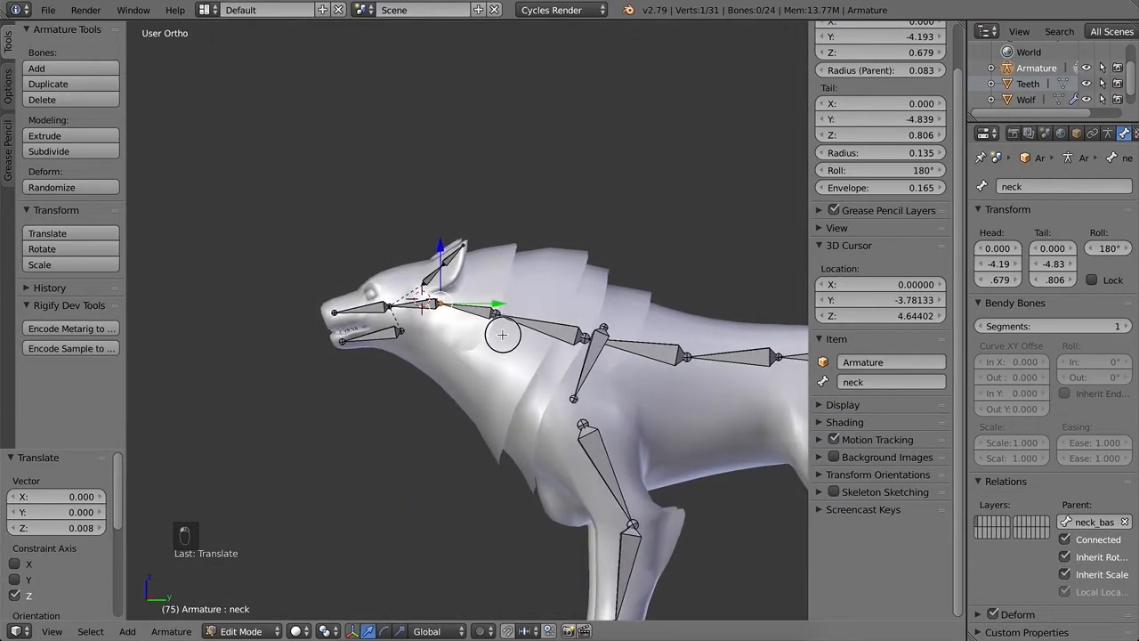
pyautogui.press('KP_3')
pyautogui.moveTo(564, 355); pyautogui.dragTo(525, 306, button='middle')
pyautogui.rightClick(395, 326)
pyautogui.keyDown('shift'); pyautogui.rightClick(538, 303); pyautogui.keyUp('shift')
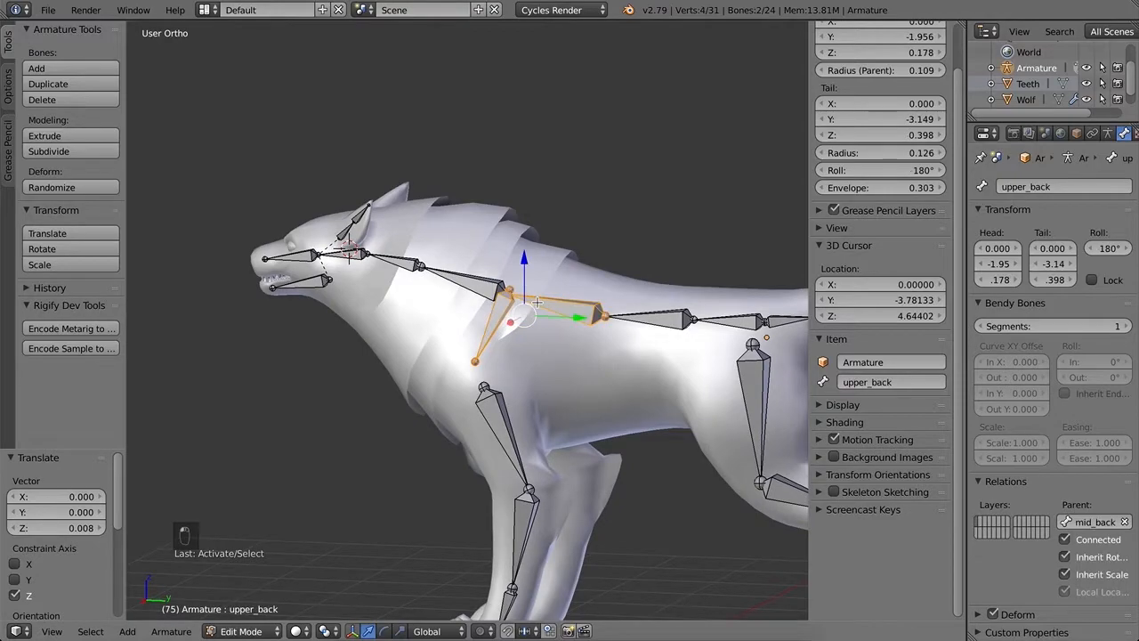
pyautogui.hotkey('ctrl', 'p')
pyautogui.click(538, 301)
# Step: Parent the upper front leg bone to the upper_back bone with Keep Offset
pyautogui.moveTo(538, 301); pyautogui.dragTo(489, 402, button='middle')
pyautogui.rightClick(489, 405)
pyautogui.keyDown('shift'); pyautogui.rightClick(556, 308); pyautogui.keyUp('shift')
pyautogui.hotkey('ctrl', 'p')
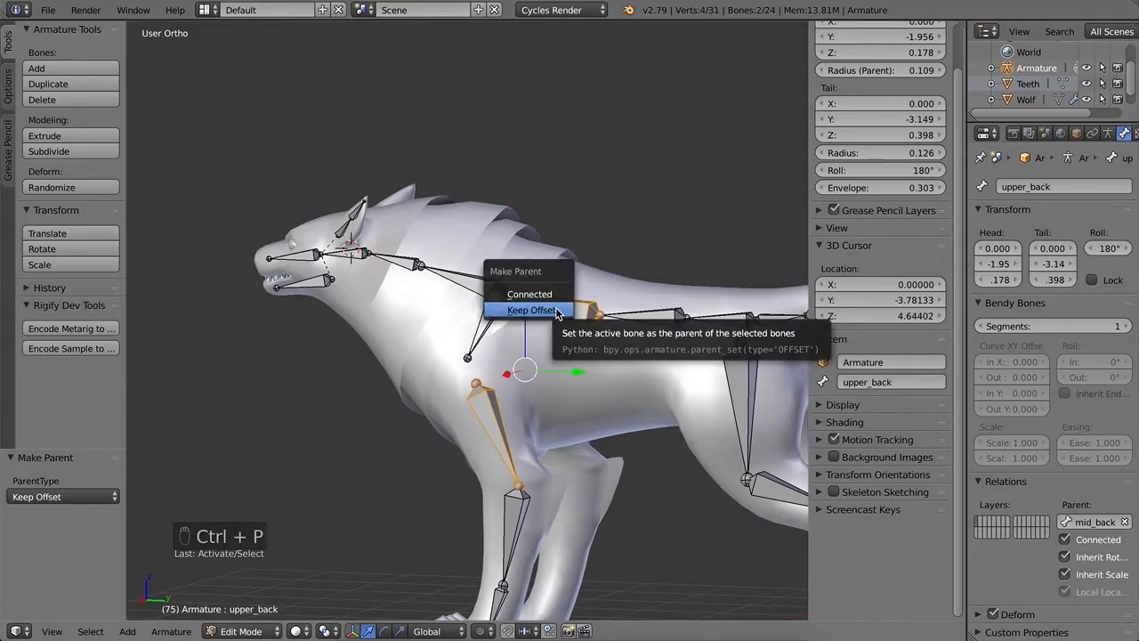
pyautogui.click(555, 308)
# Step: Snap the 3D cursor to the joint between the hip and tail_base bones and add a new bone there
pyautogui.moveTo(546, 407); pyautogui.dragTo(517, 282, button='middle')
pyautogui.scroll(2, 615, 258)
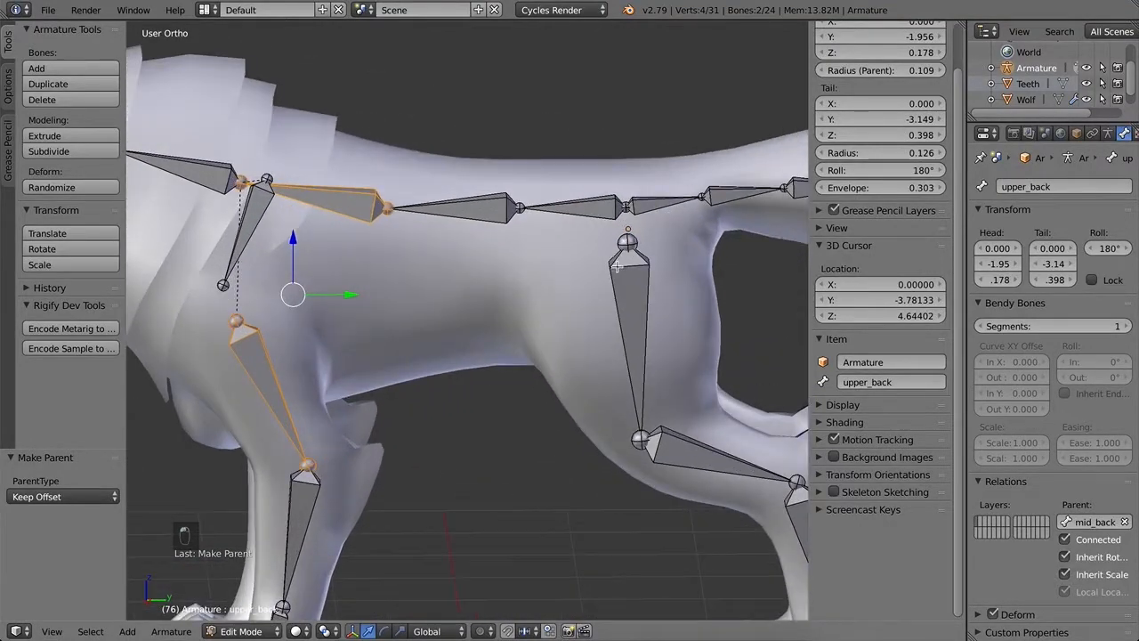
pyautogui.rightClick(625, 208)
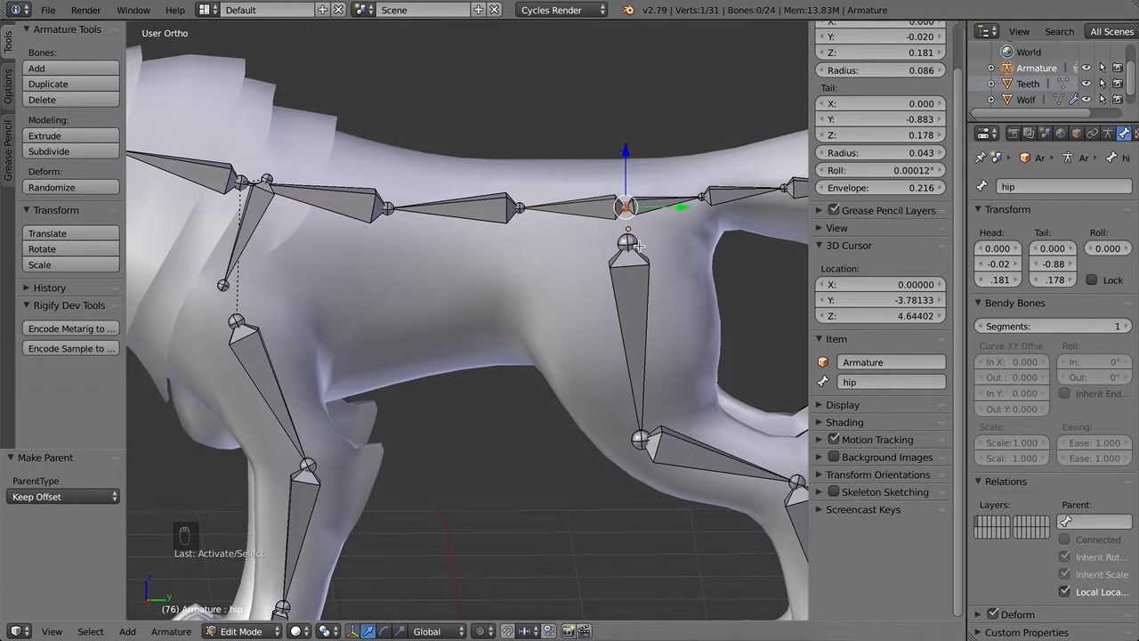
pyautogui.hotkey('ctrl', 's')
pyautogui.hotkey('shift', 's')
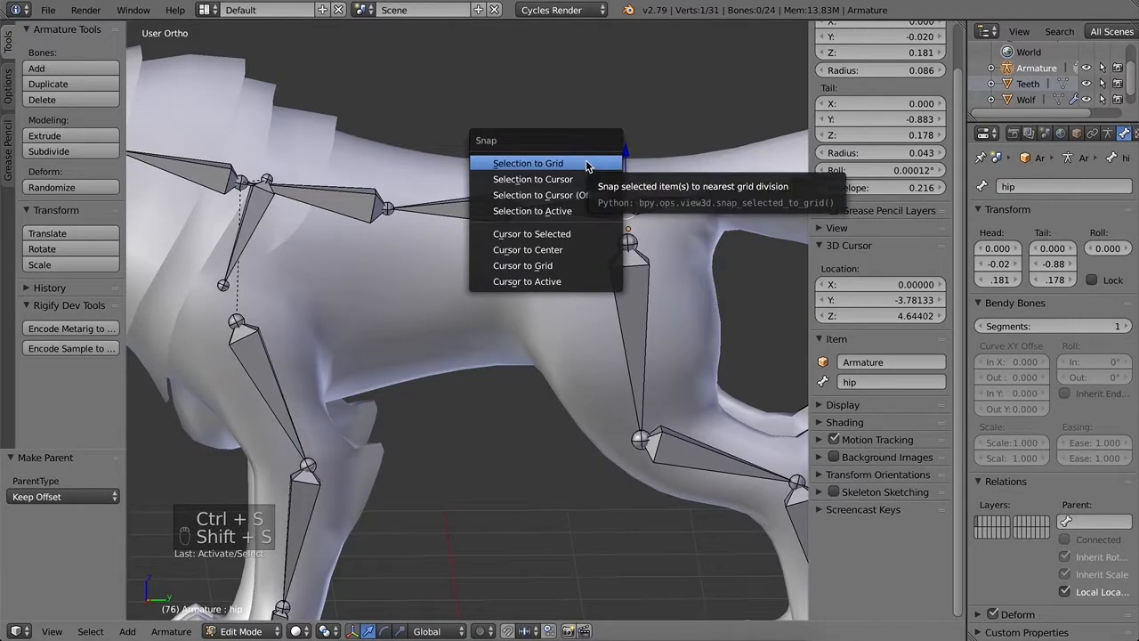
pyautogui.click(547, 234)
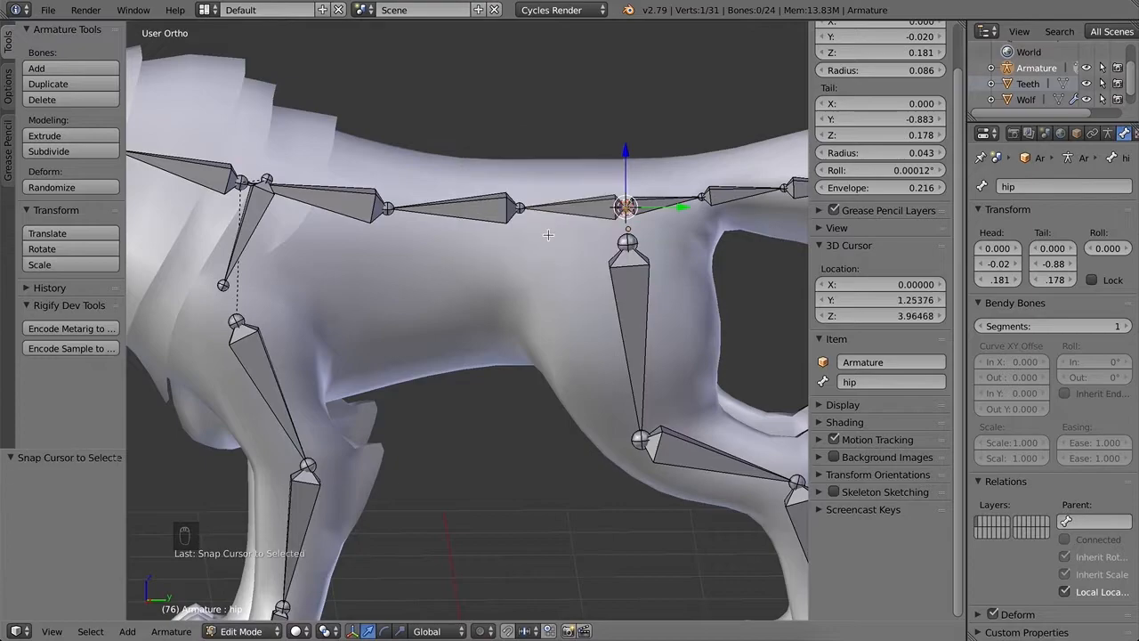
pyautogui.hotkey('shift', 'a')
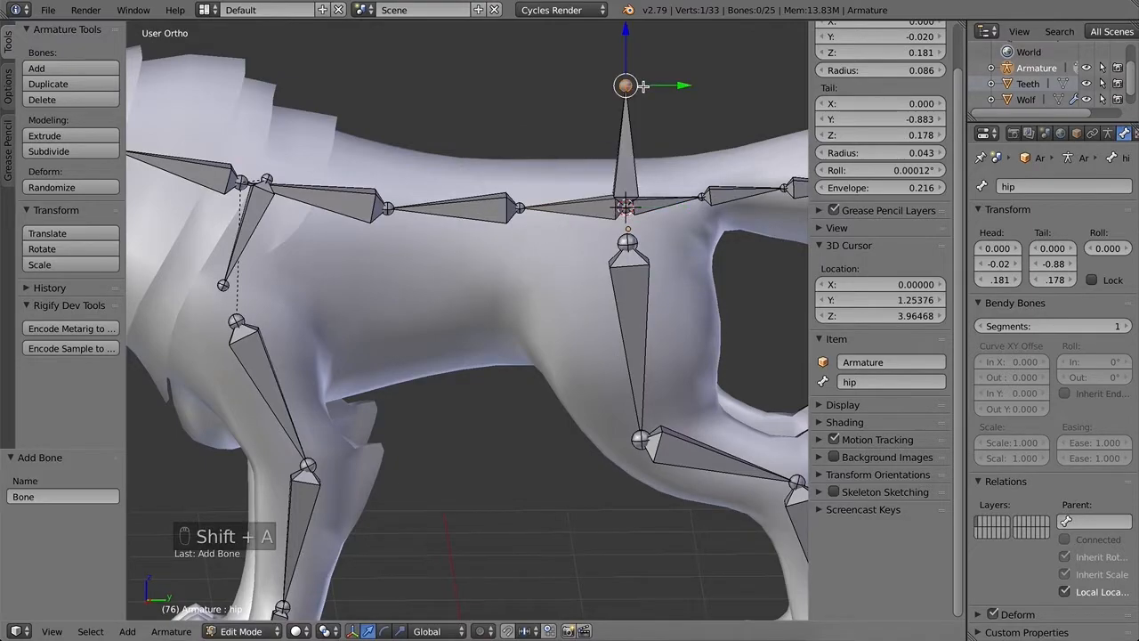
pyautogui.scroll(-1, 698, 167)
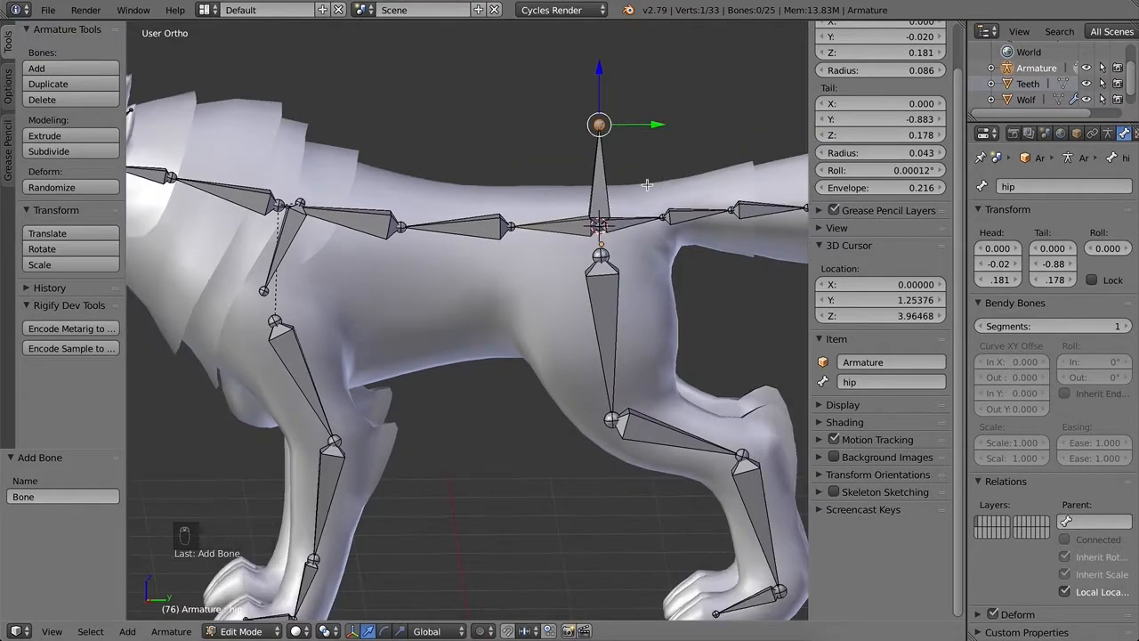
# Step: Try to parent the hip bone to the new upright bone using Connected
pyautogui.rightClick(601, 185)
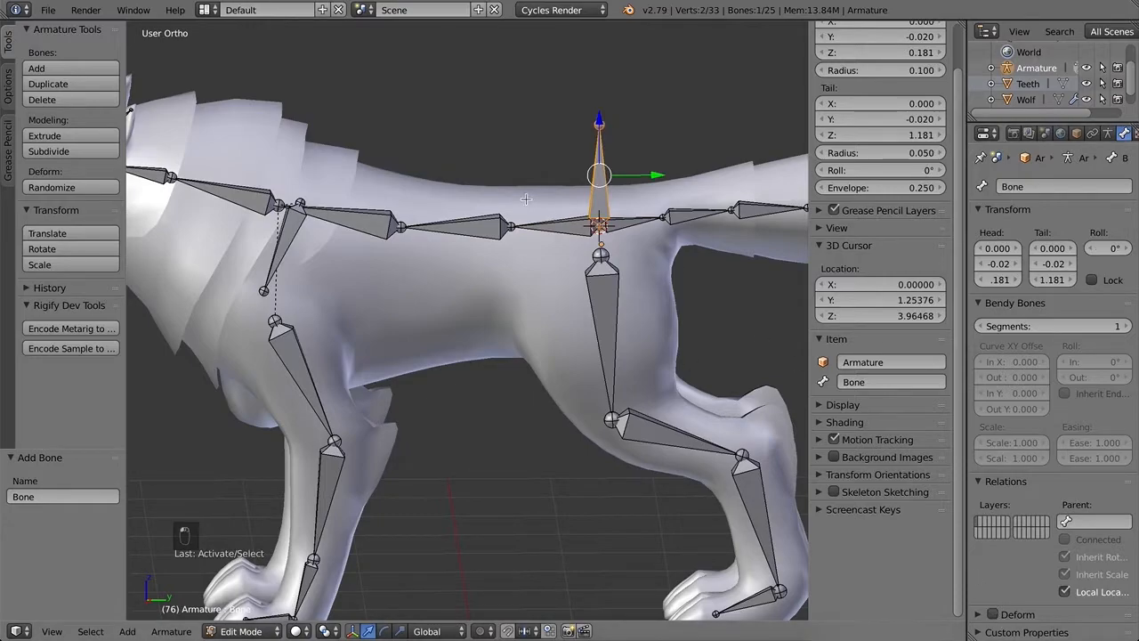
pyautogui.scroll(-1, 504, 243)
pyautogui.moveTo(562, 320); pyautogui.dragTo(504, 338, button='middle')
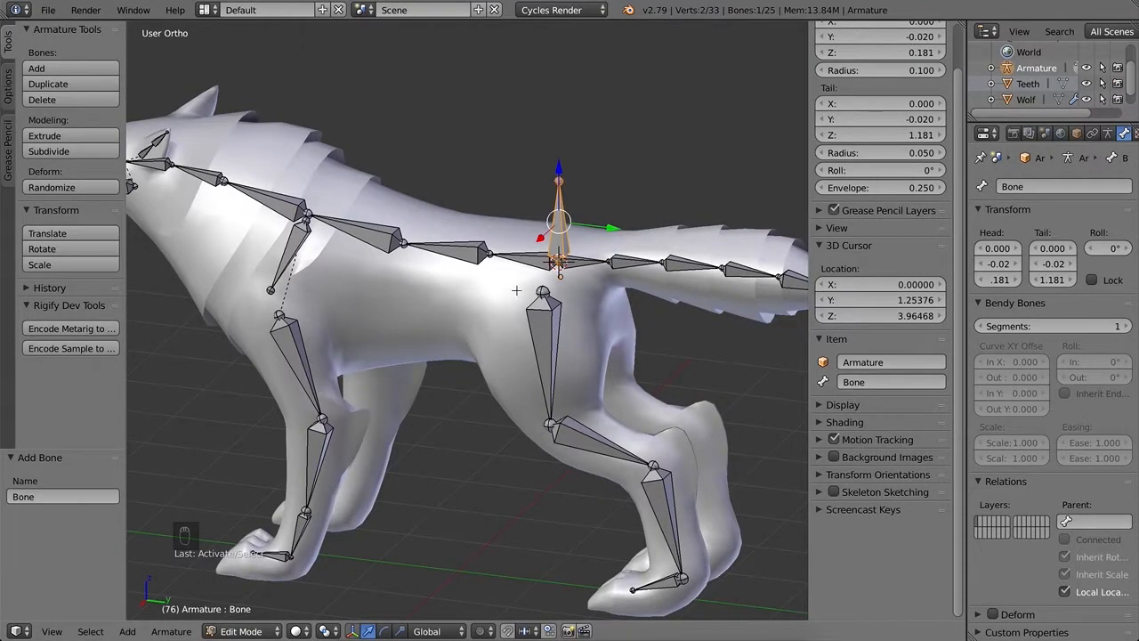
pyautogui.rightClick(534, 261)
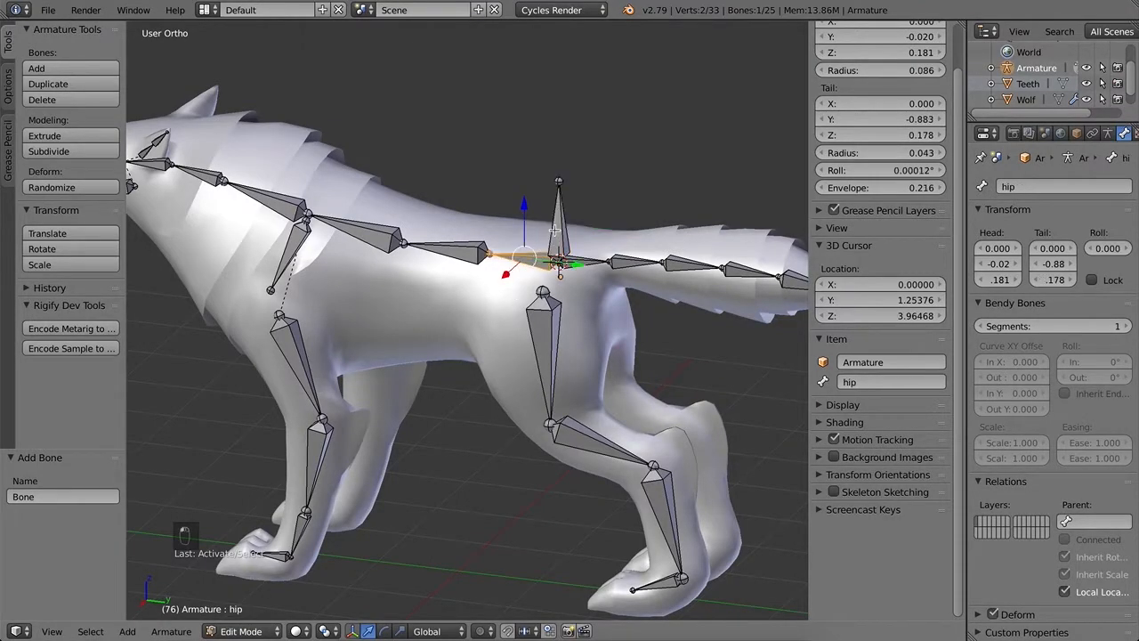
pyautogui.keyDown('shift'); pyautogui.rightClick(553, 229); pyautogui.keyUp('shift')
pyautogui.hotkey('ctrl', 'p')
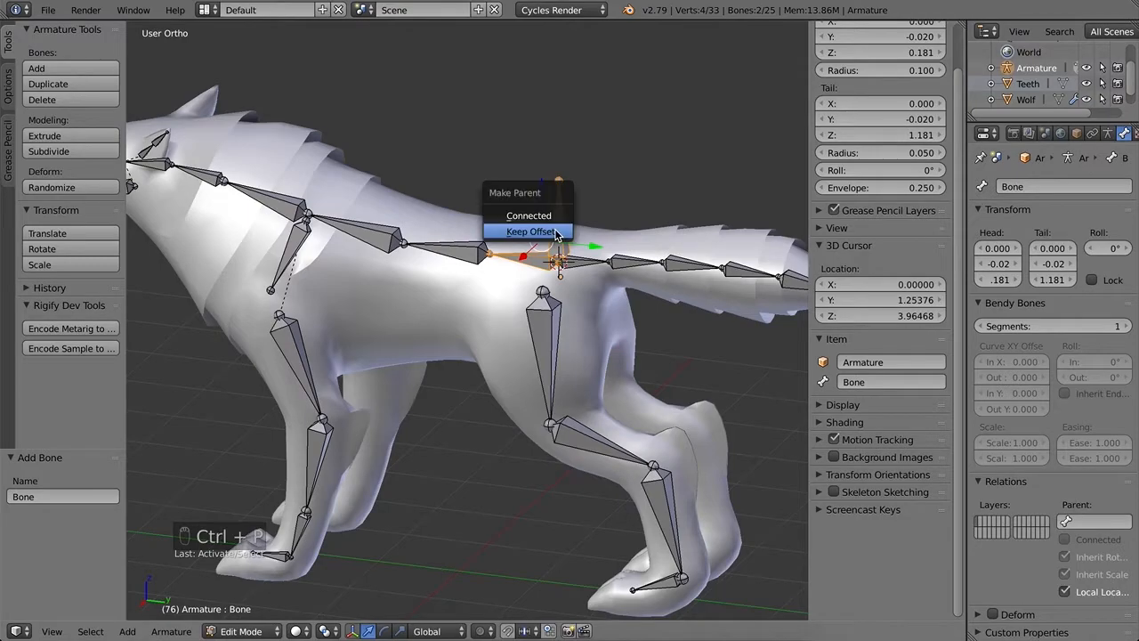
pyautogui.click(531, 216)
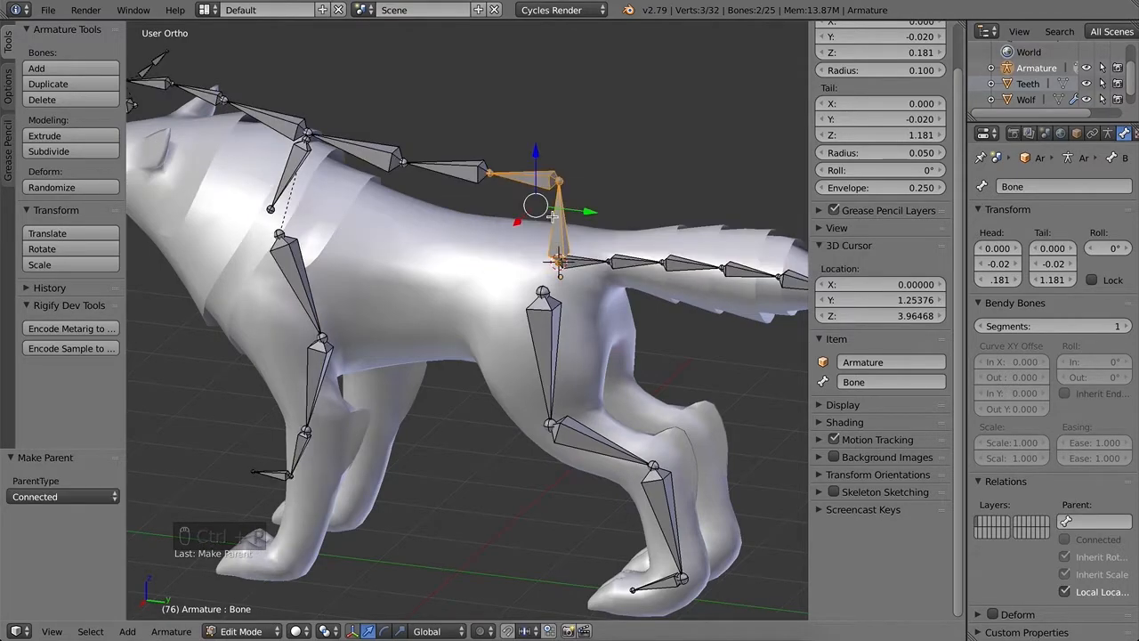
pyautogui.press('super+z')
# Step: Parent the hip bone to the upright bone with Keep Offset and test it in Pose Mode with a trial move and rotation
pyautogui.hotkey('ctrl', 'p')
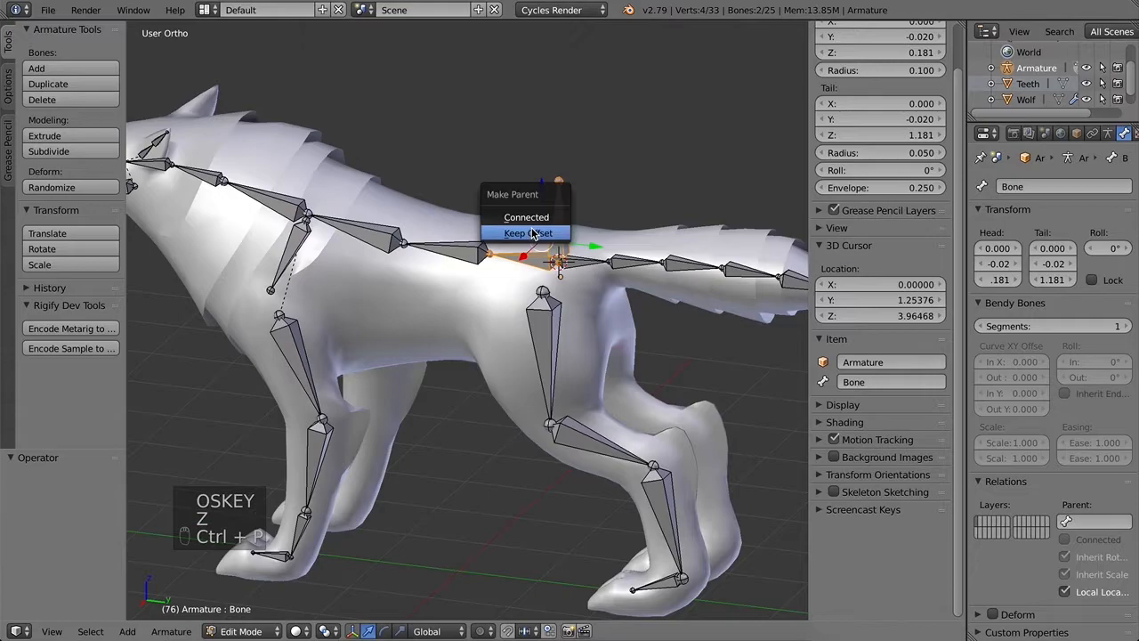
pyautogui.click(532, 236)
pyautogui.press('Tab')
pyautogui.click(242, 631)
pyautogui.click(253, 575)
pyautogui.rightClick(561, 230)
pyautogui.moveTo(557, 204)
pyautogui.mouseDown()
pyautogui.moveTo(544, 166)
pyautogui.moveTo(550, 205)
pyautogui.mouseUp()
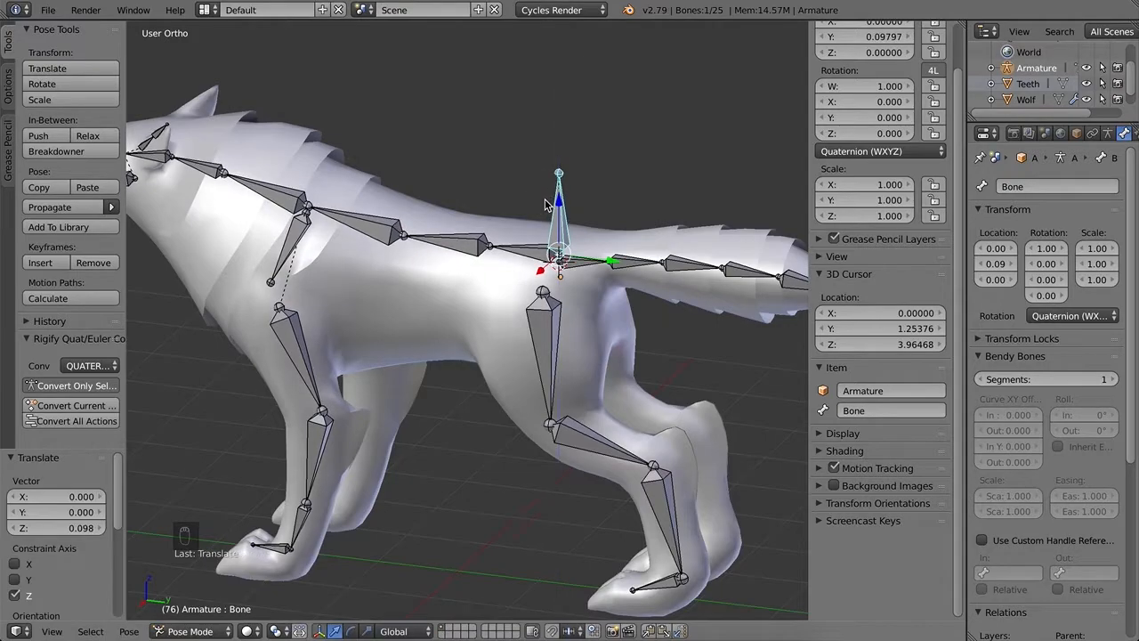
pyautogui.press('r')
pyautogui.click(514, 205)
pyautogui.press('super+z')
pyautogui.press('super+z')
pyautogui.press('super+z')
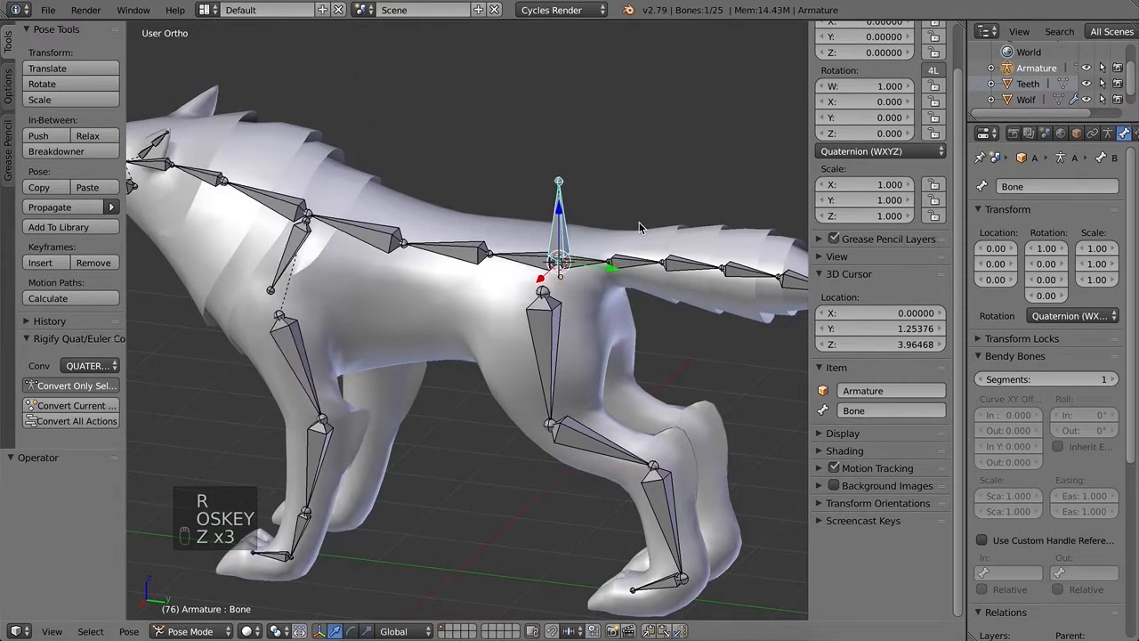
# Step: In Edit Mode, parent the thigh.L bone to the upright bone with Keep Offset
pyautogui.press('Tab')
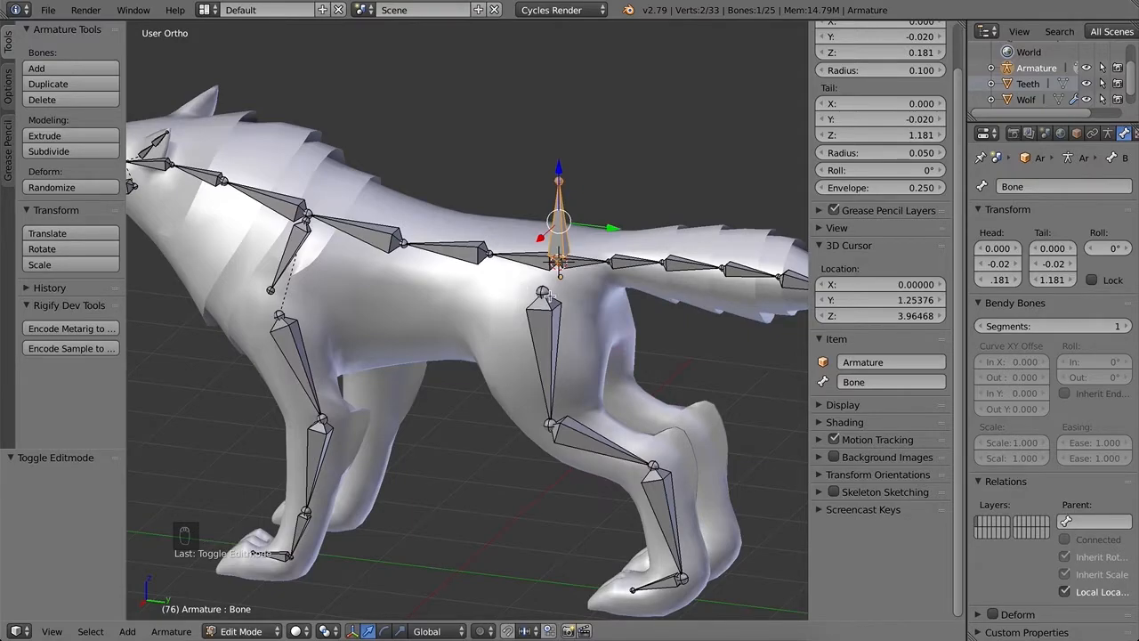
pyautogui.rightClick(558, 337)
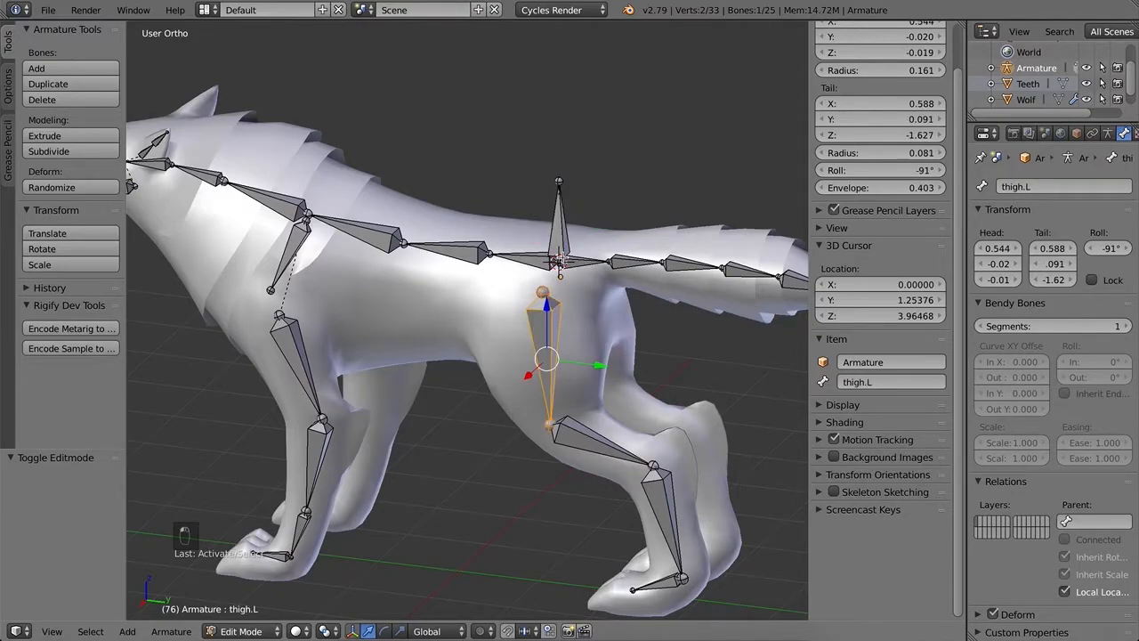
pyautogui.keyDown('shift'); pyautogui.rightClick(559, 238); pyautogui.keyUp('shift')
pyautogui.hotkey('ctrl', 'p')
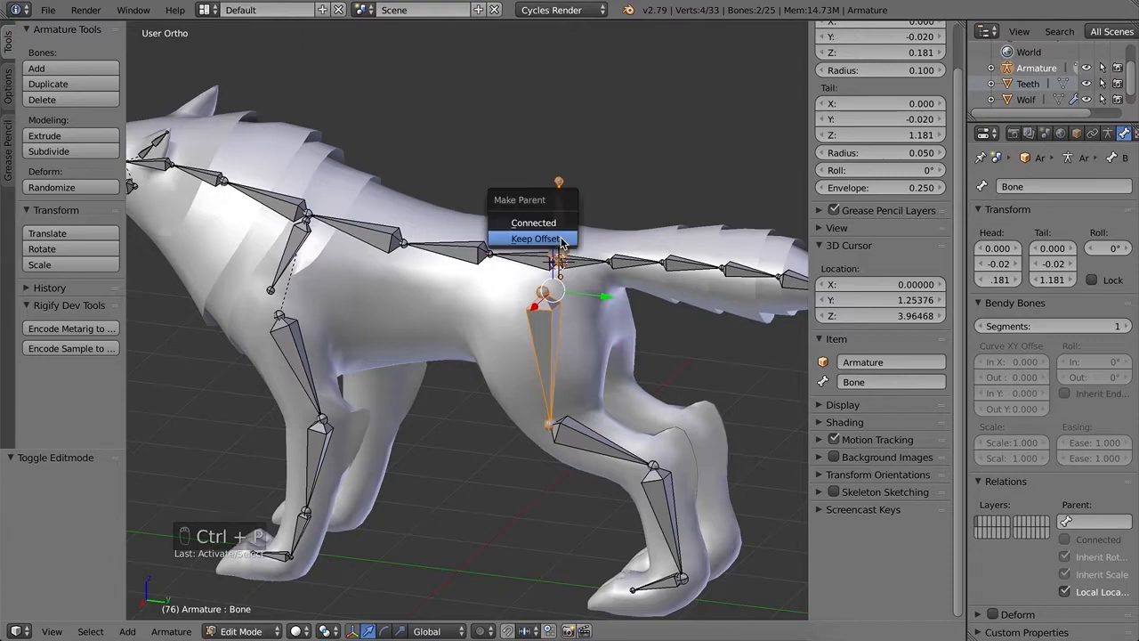
pyautogui.click(559, 236)
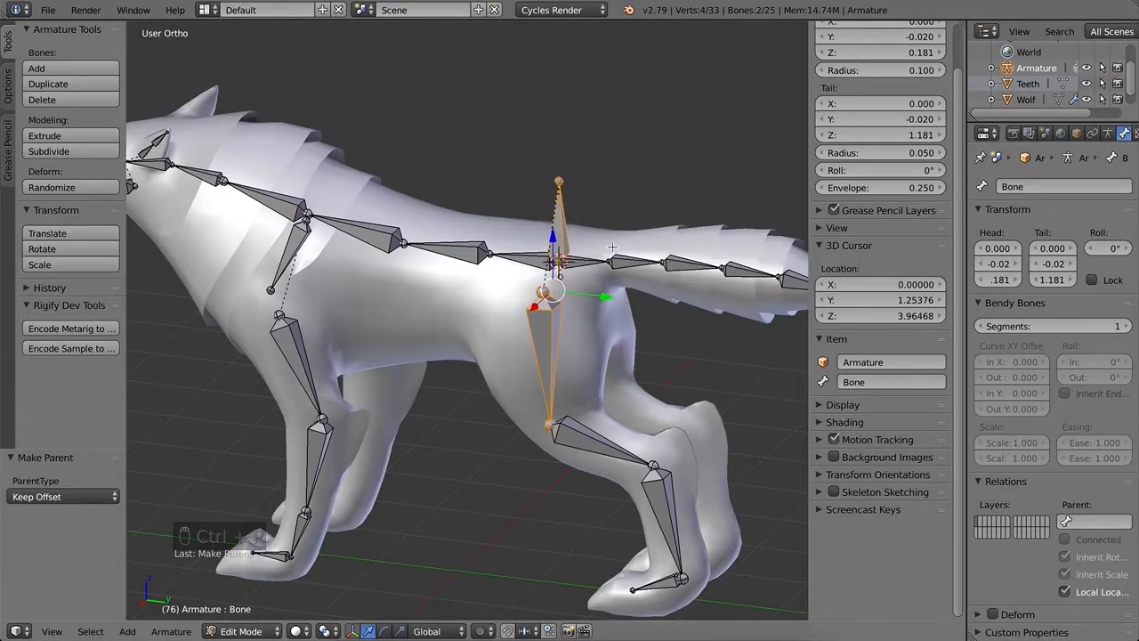
# Step: Raise the upright bone 0.5 along Z and rotate it -180° about the global X axis
pyautogui.rightClick(559, 224)
pyautogui.moveTo(560, 177); pyautogui.dragTo(560, 129)
pyautogui.press('r')
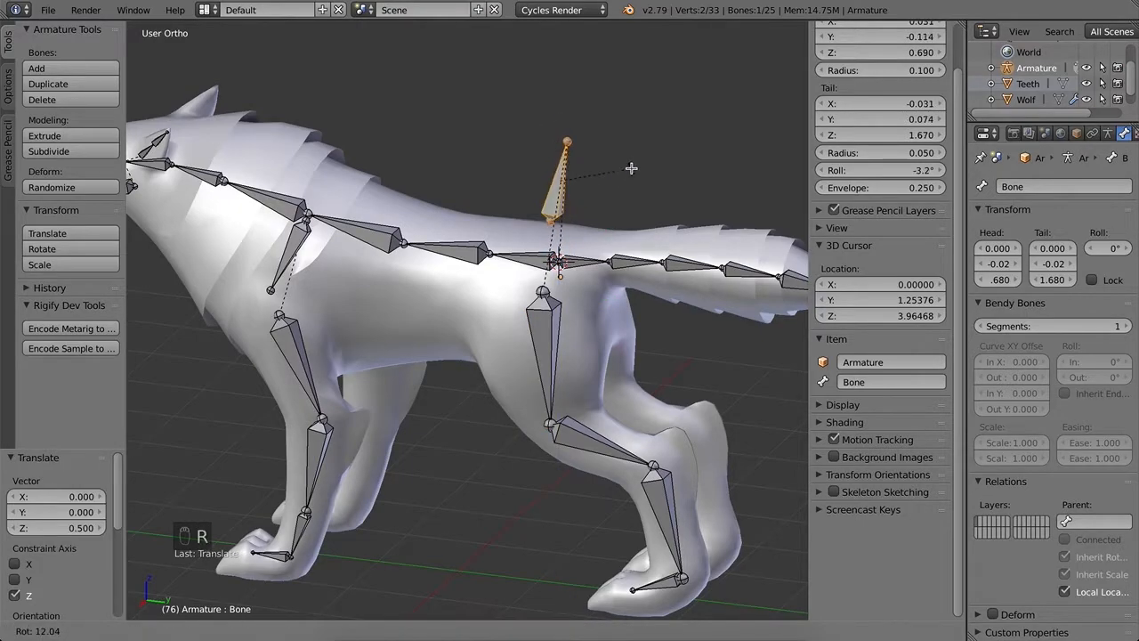
pyautogui.press('x')
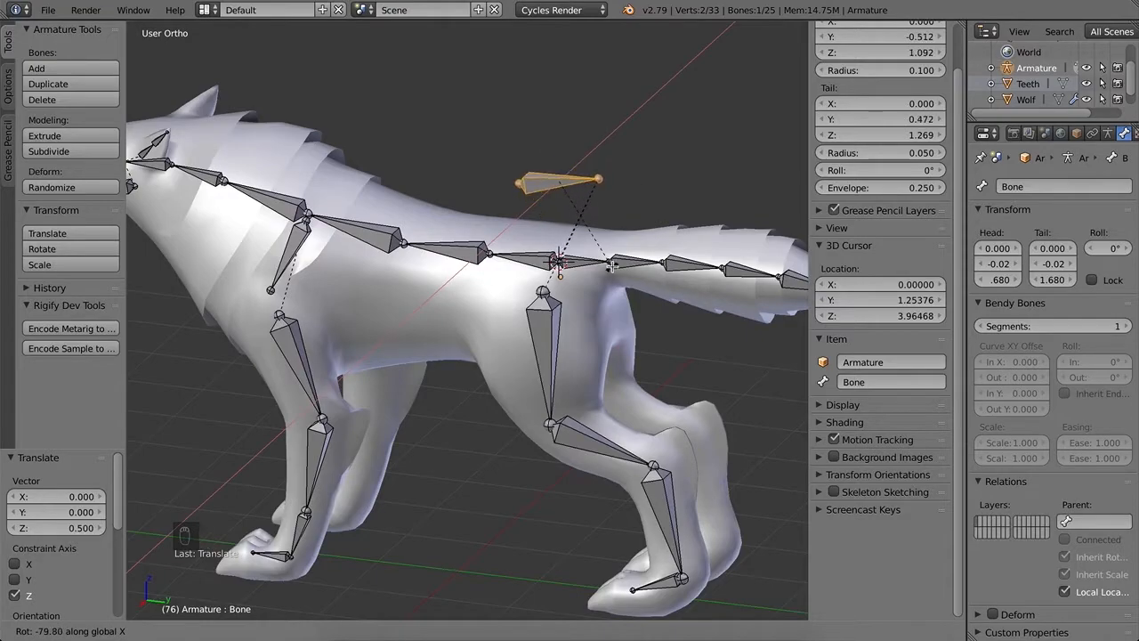
pyautogui.click(278, 289)
# Step: In right view, lower the flipped bone along Z until its tip meets the hip joint at about Z 0.181
pyautogui.press('KP_3')
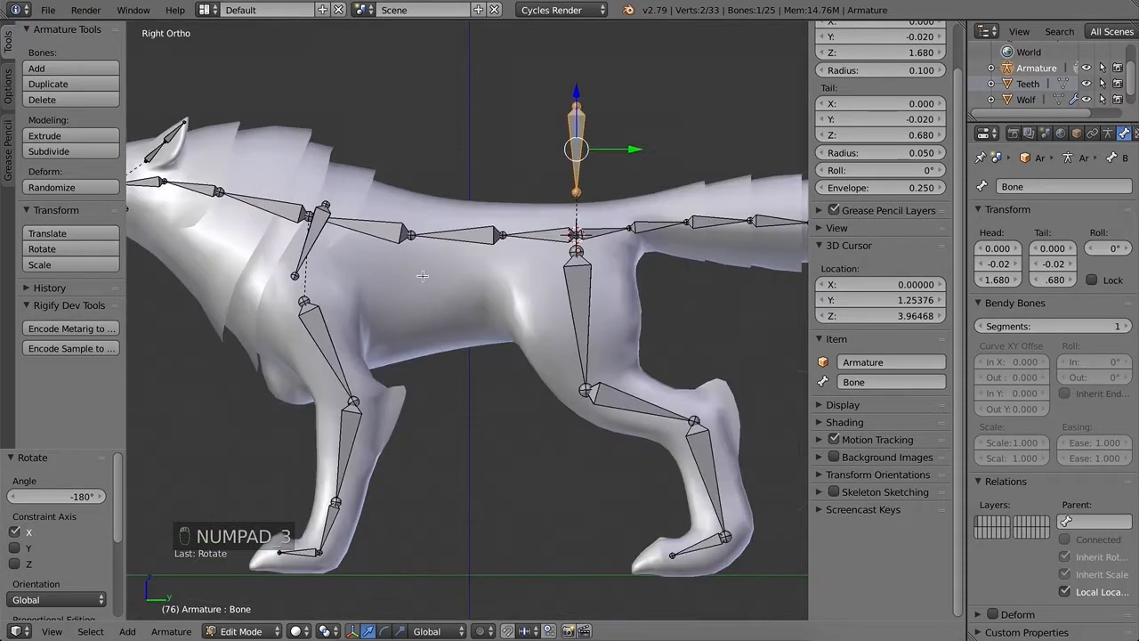
pyautogui.press('g')
pyautogui.press('z')
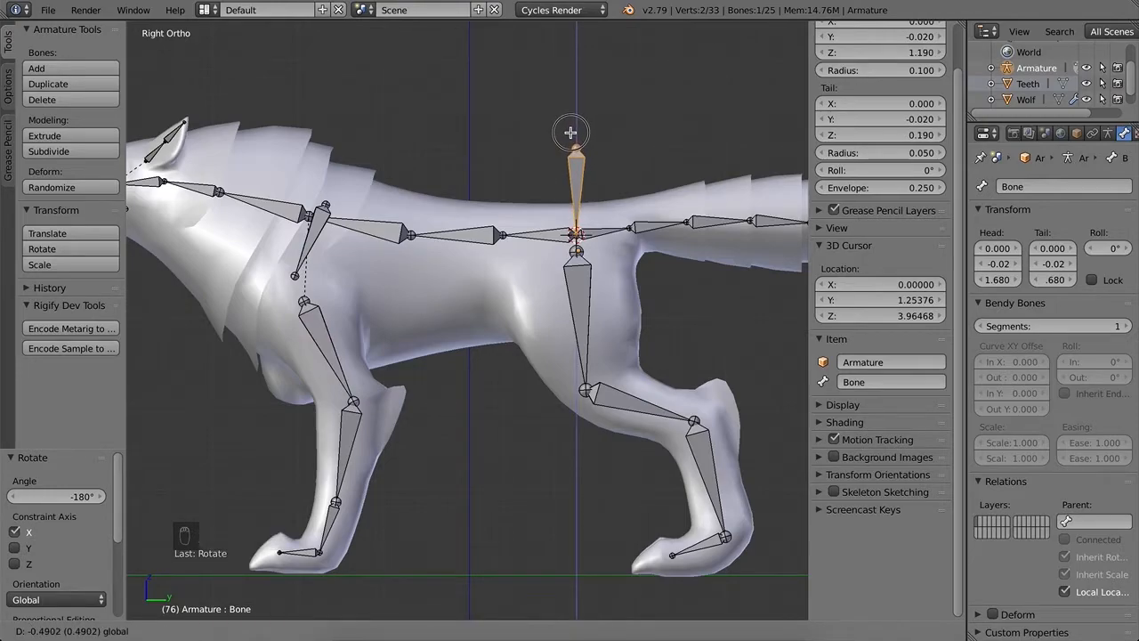
pyautogui.click(570, 133)
pyautogui.press('a')
# Step: Test the flipped bone in Pose Mode by moving it along Z and rotating it, and undo the trial rotation
pyautogui.moveTo(635, 250); pyautogui.dragTo(585, 271, button='middle')
pyautogui.click(244, 632)
pyautogui.click(252, 579)
pyautogui.click(563, 187)
pyautogui.press('g')
pyautogui.press('z')
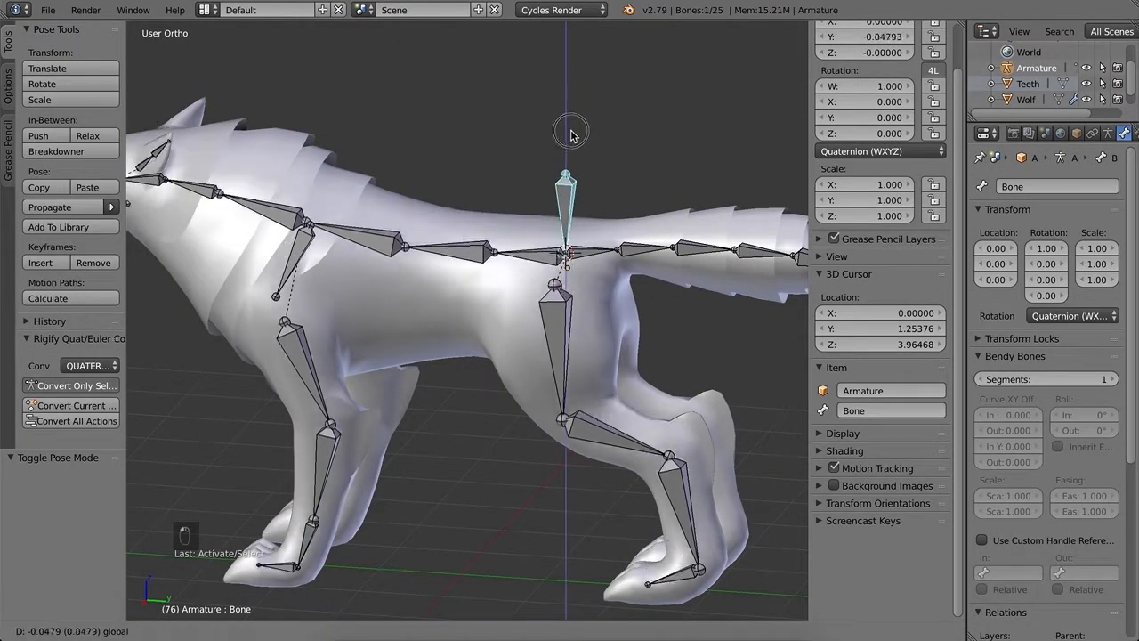
pyautogui.press('r')
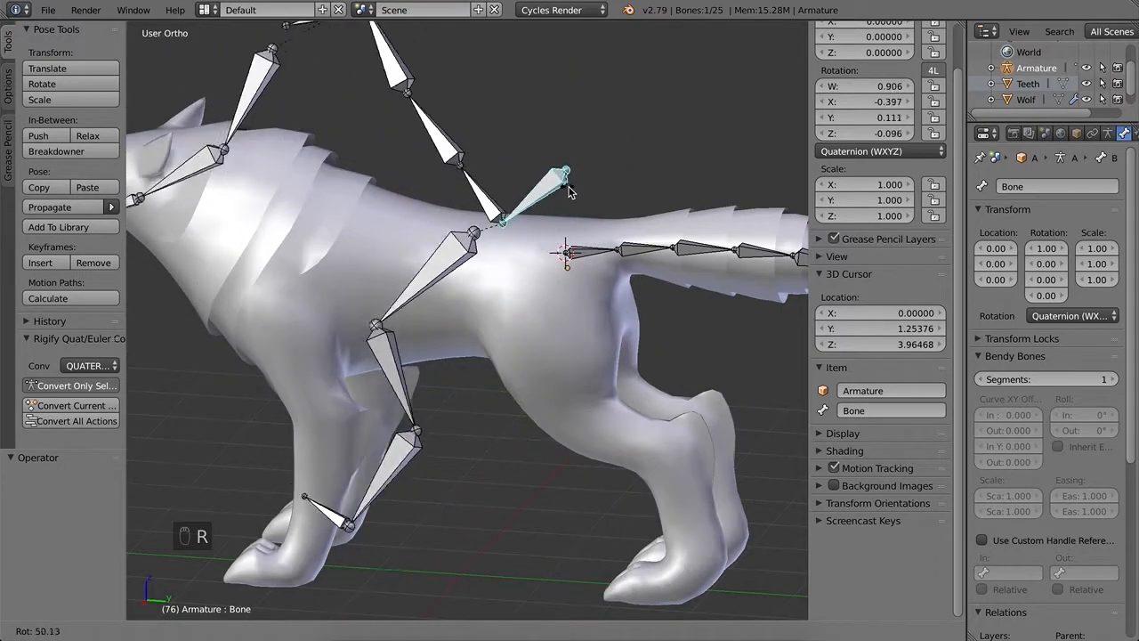
pyautogui.click(591, 191)
pyautogui.press('super+z')
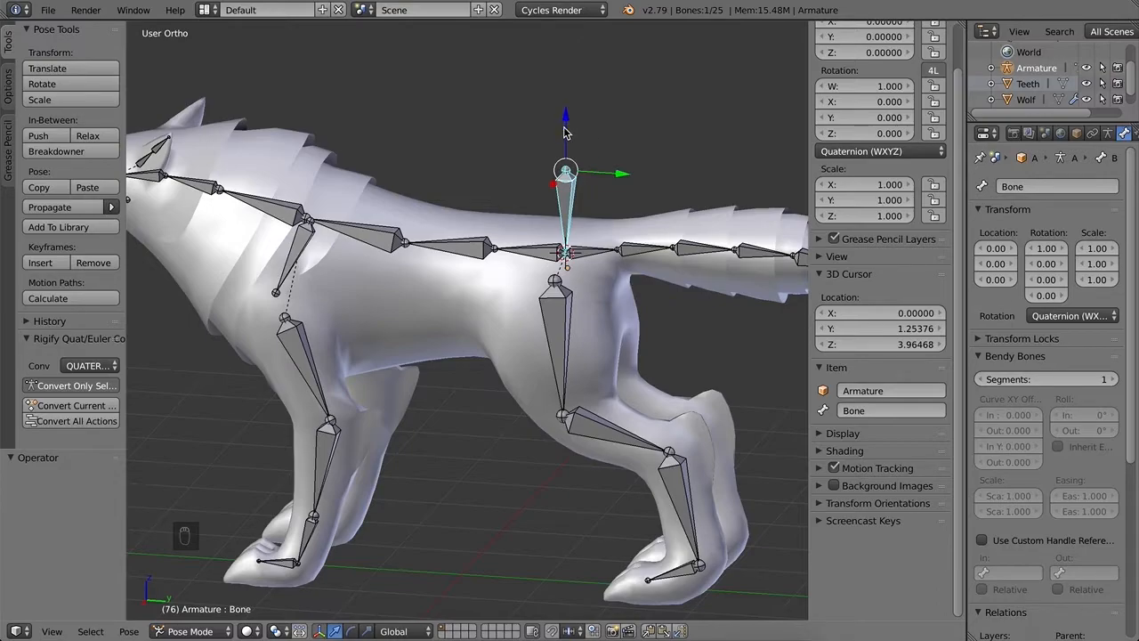
pyautogui.click(129, 631)
pyautogui.click(129, 632)
pyautogui.click(130, 630)
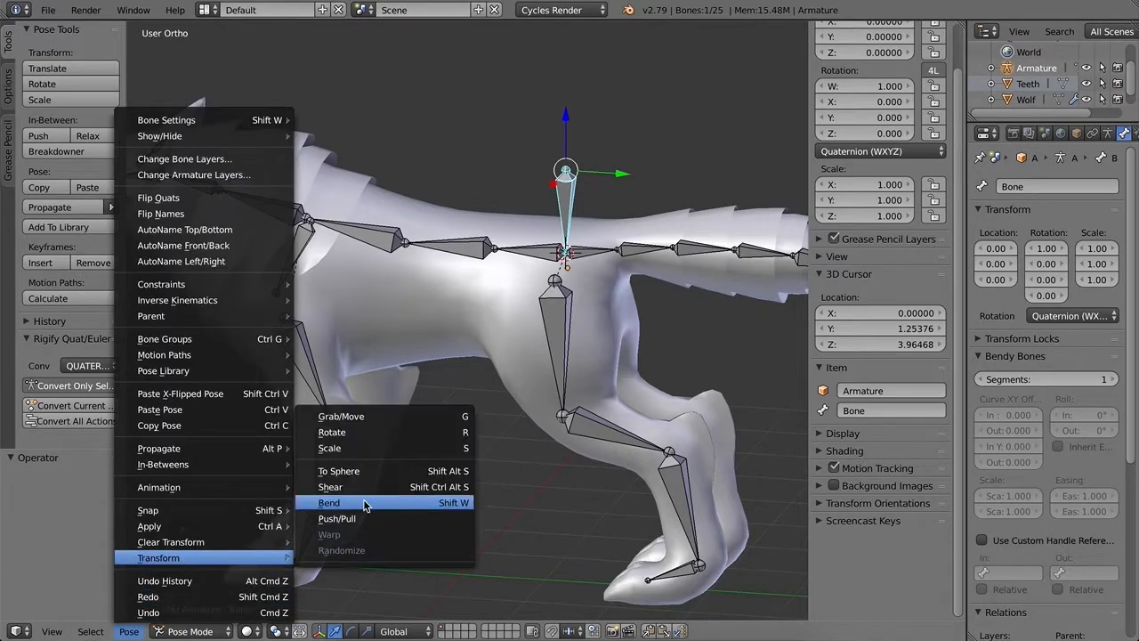
# Step: Return to Edit Mode and delete the flipped bone above the hip
pyautogui.press('Tab')
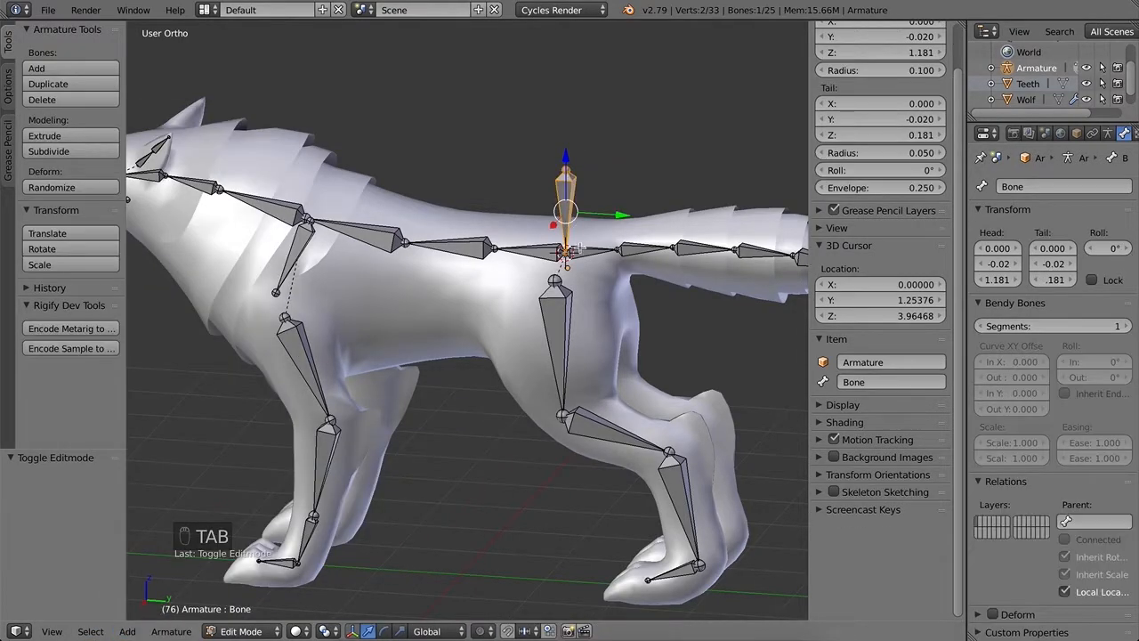
pyautogui.press('a')
pyautogui.rightClick(568, 197)
pyautogui.press('x')
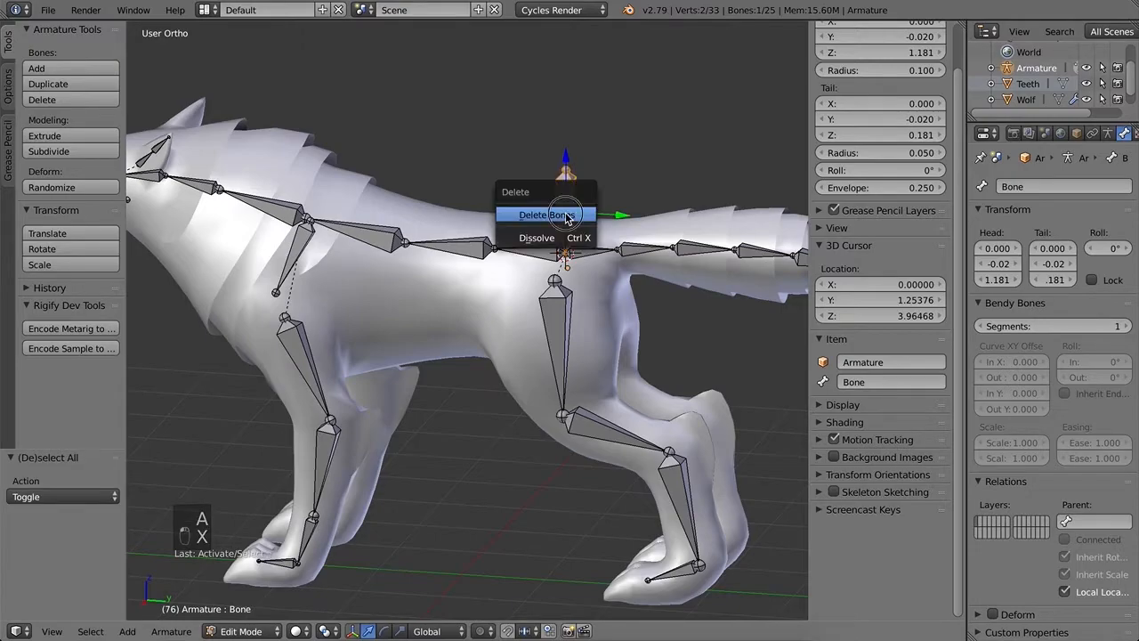
pyautogui.click(574, 214)
# Step: Add a bone at the 3D cursor and move its tip down along Z to about -0.514 so it points downward
pyautogui.moveTo(586, 286); pyautogui.dragTo(610, 264, button='middle')
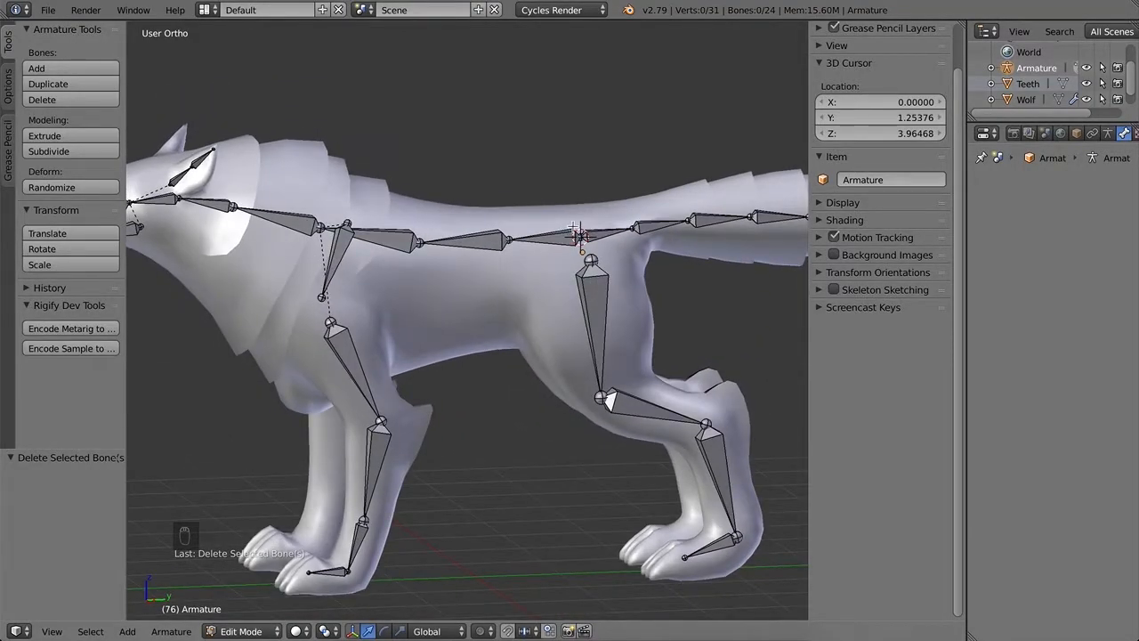
pyautogui.hotkey('shift', 'a')
pyautogui.moveTo(580, 97); pyautogui.dragTo(580, 181)
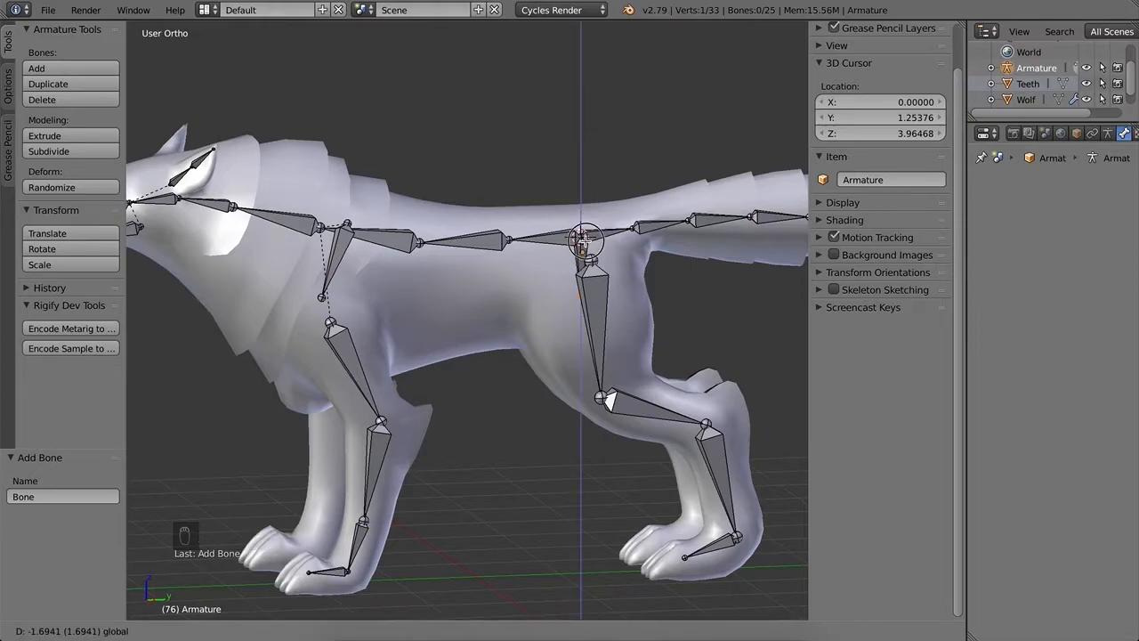
pyautogui.moveTo(580, 238); pyautogui.dragTo(581, 238)
pyautogui.moveTo(576, 307); pyautogui.dragTo(549, 296, button='middle')
# Step: Parent the thigh.L bone to the new downward-pointing bone with Keep Offset
pyautogui.rightClick(580, 266)
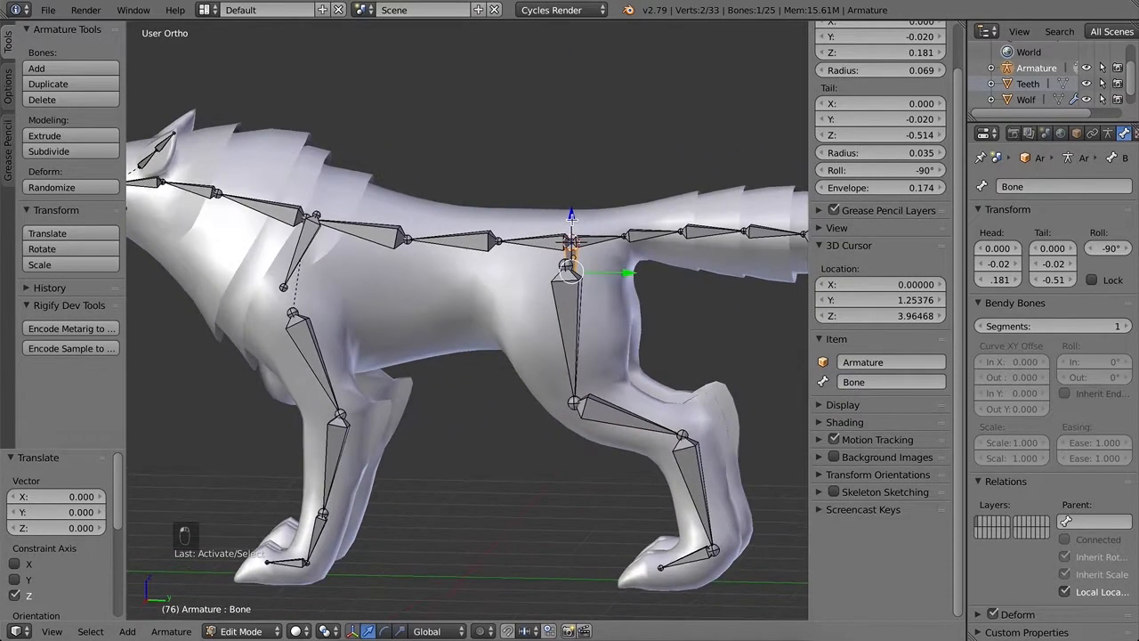
pyautogui.press('Tab')
pyautogui.press('super+z')
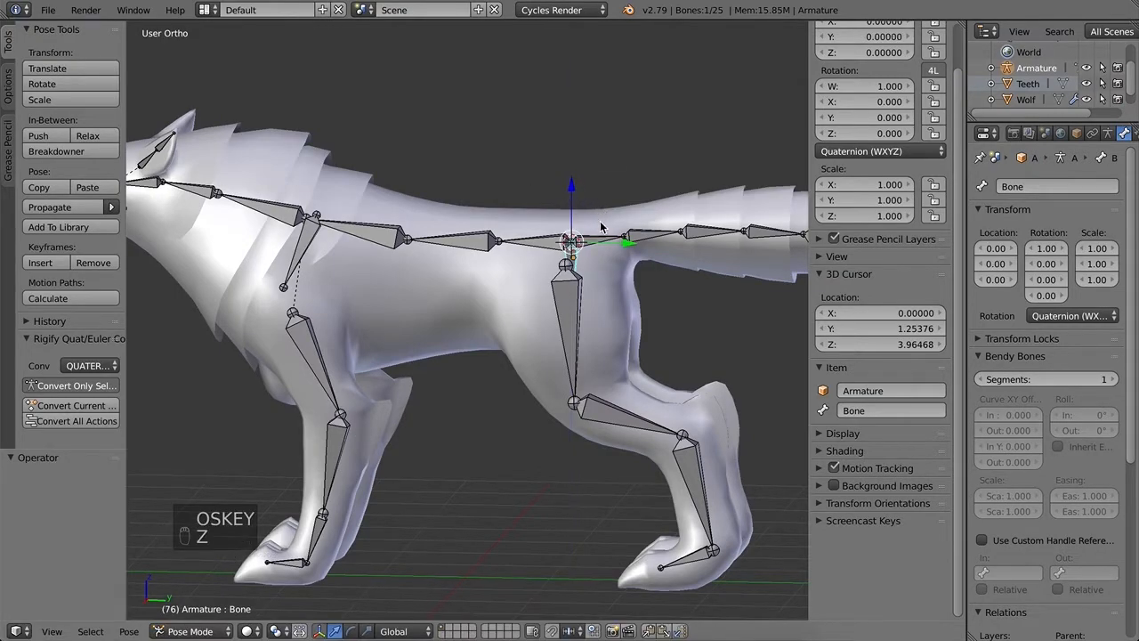
pyautogui.moveTo(588, 290); pyautogui.dragTo(481, 312, button='middle')
pyautogui.keyDown('shift'); pyautogui.rightClick(481, 312); pyautogui.keyUp('shift')
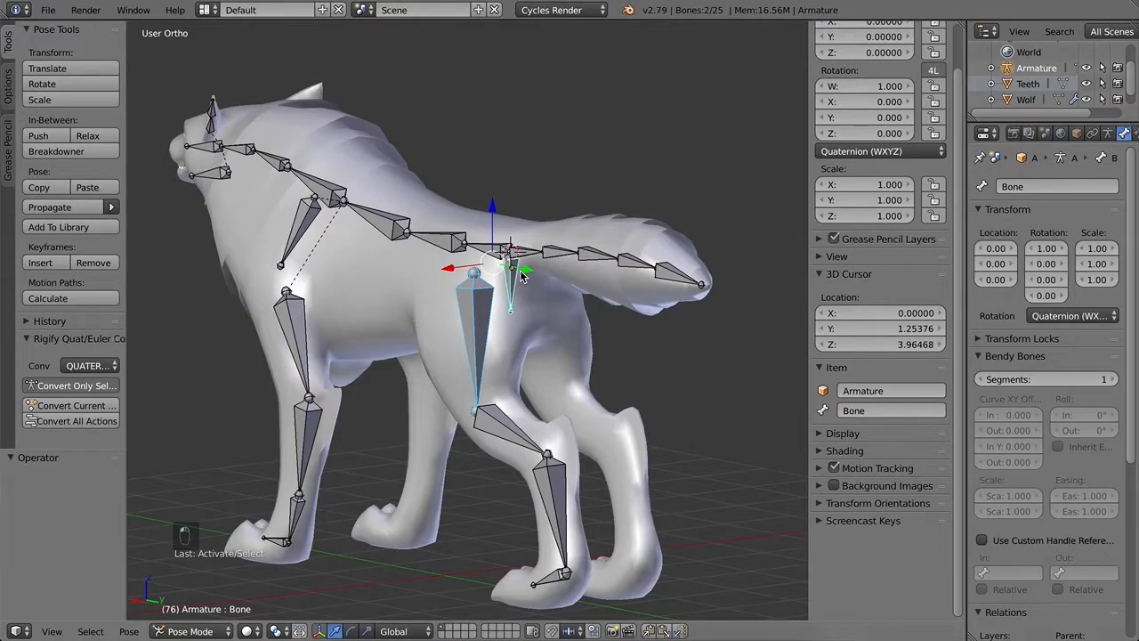
pyautogui.press('Tab')
pyautogui.hotkey('ctrl', 'p')
pyautogui.click(488, 264)
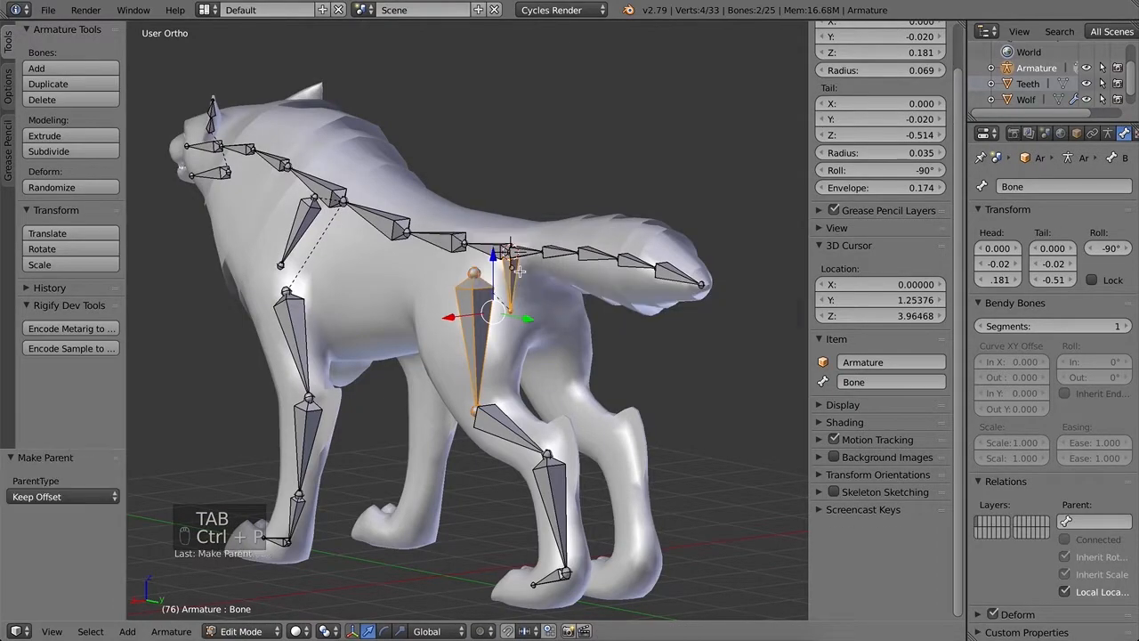
# Step: Parent the hip bone to the downward-pointing bone with Keep Offset
pyautogui.rightClick(507, 260)
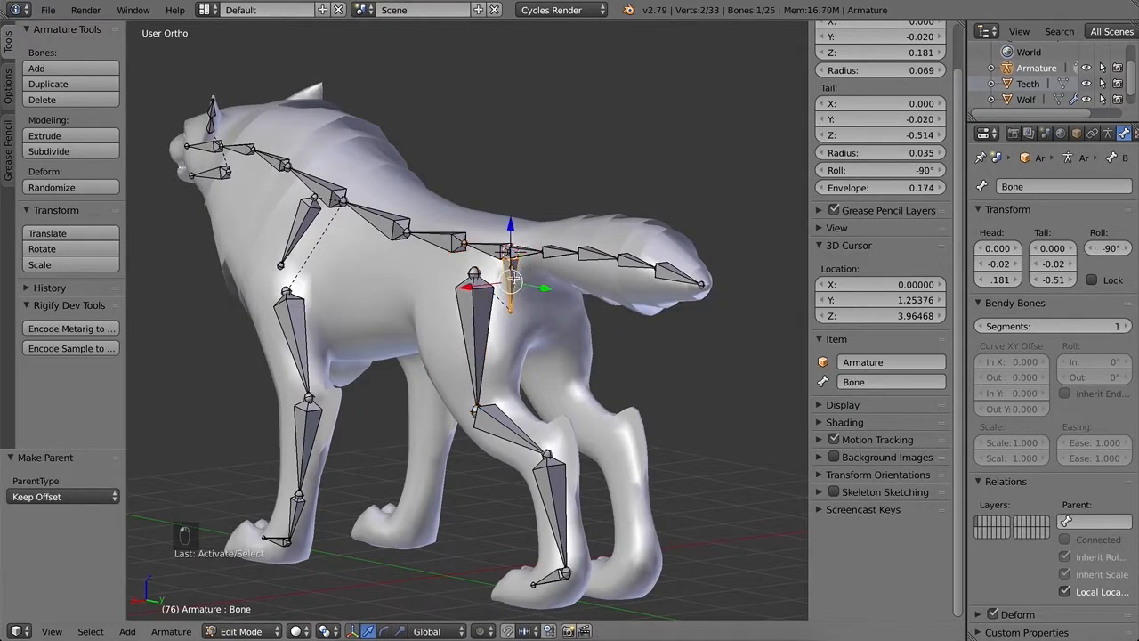
pyautogui.moveTo(494, 297); pyautogui.dragTo(426, 356, button='middle')
pyautogui.scroll(3, 584, 324)
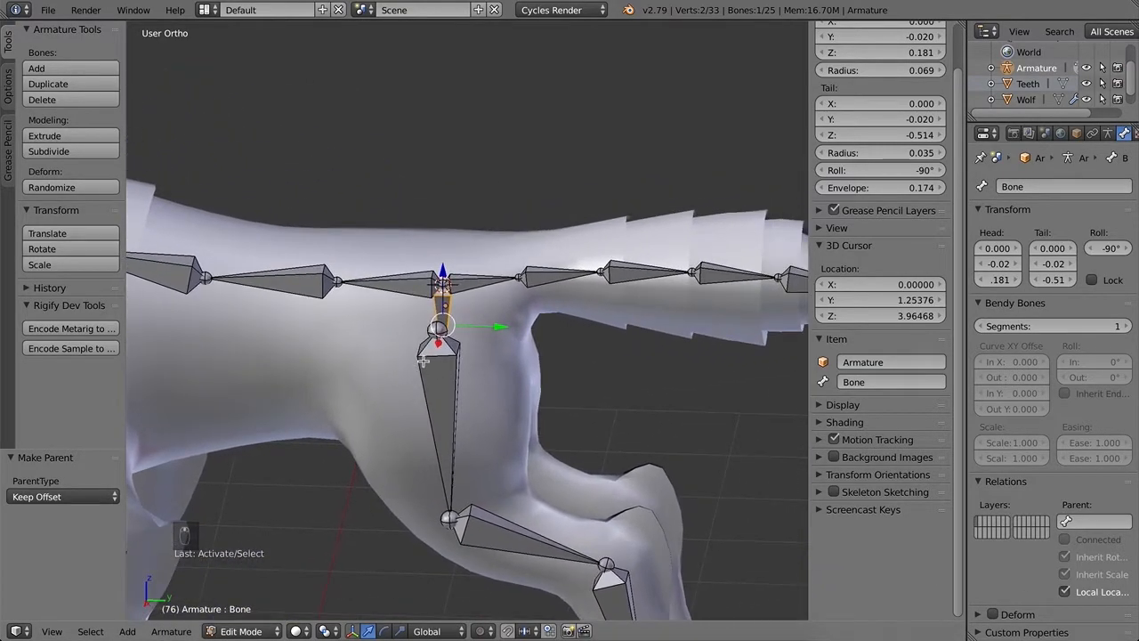
pyautogui.rightClick(420, 292)
pyautogui.press('Tab')
pyautogui.press('Tab')
pyautogui.keyDown('shift'); pyautogui.rightClick(439, 308); pyautogui.keyUp('shift')
pyautogui.hotkey('ctrl', 'p')
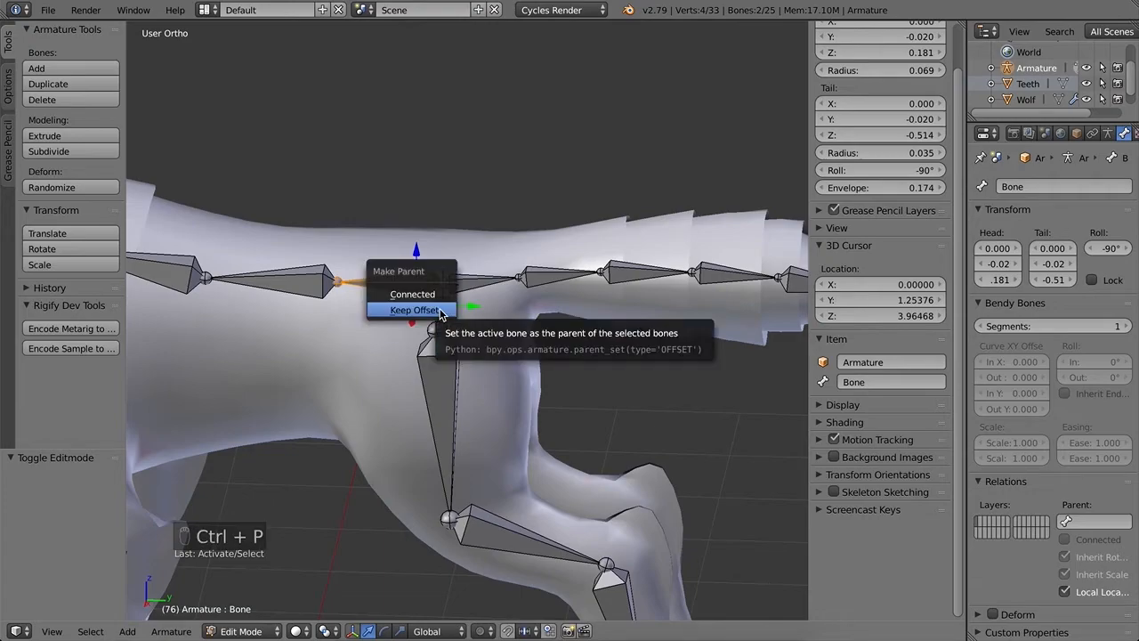
pyautogui.click(440, 311)
# Step: Parent the tail_base bone to the downward-pointing bone with Keep Offset and check the bones in wireframe display
pyautogui.rightClick(450, 303)
pyautogui.keyDown('shift'); pyautogui.rightClick(445, 309); pyautogui.keyUp('shift')
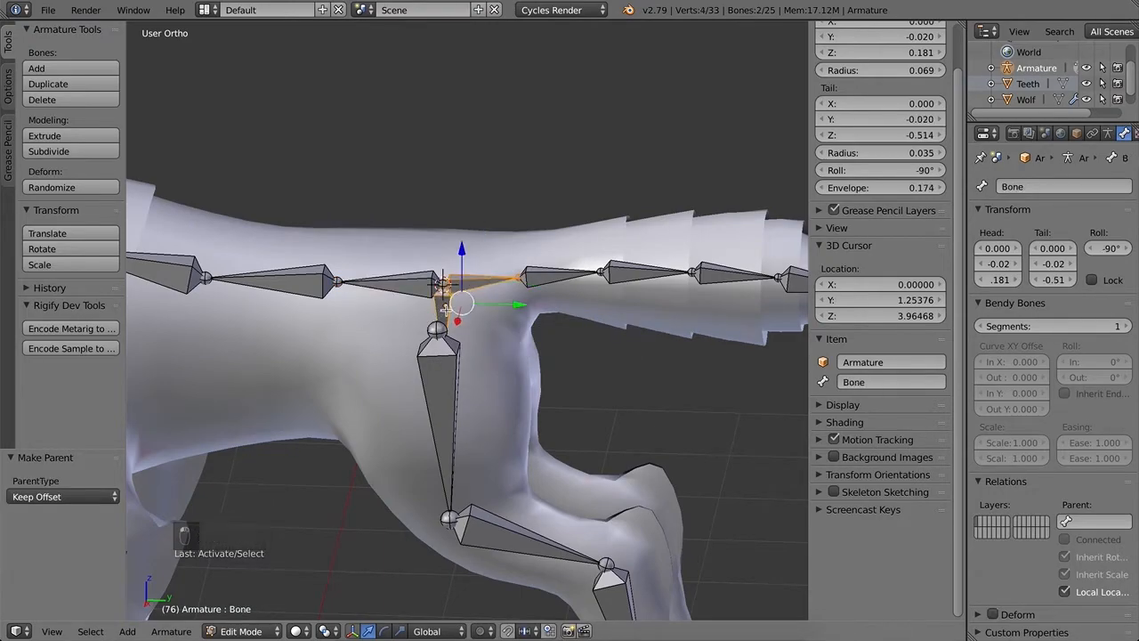
pyautogui.hotkey('ctrl', 'p')
pyautogui.click(447, 311)
pyautogui.moveTo(508, 361); pyautogui.dragTo(460, 363, button='middle')
pyautogui.press('z')
pyautogui.scroll(5, 457, 342)
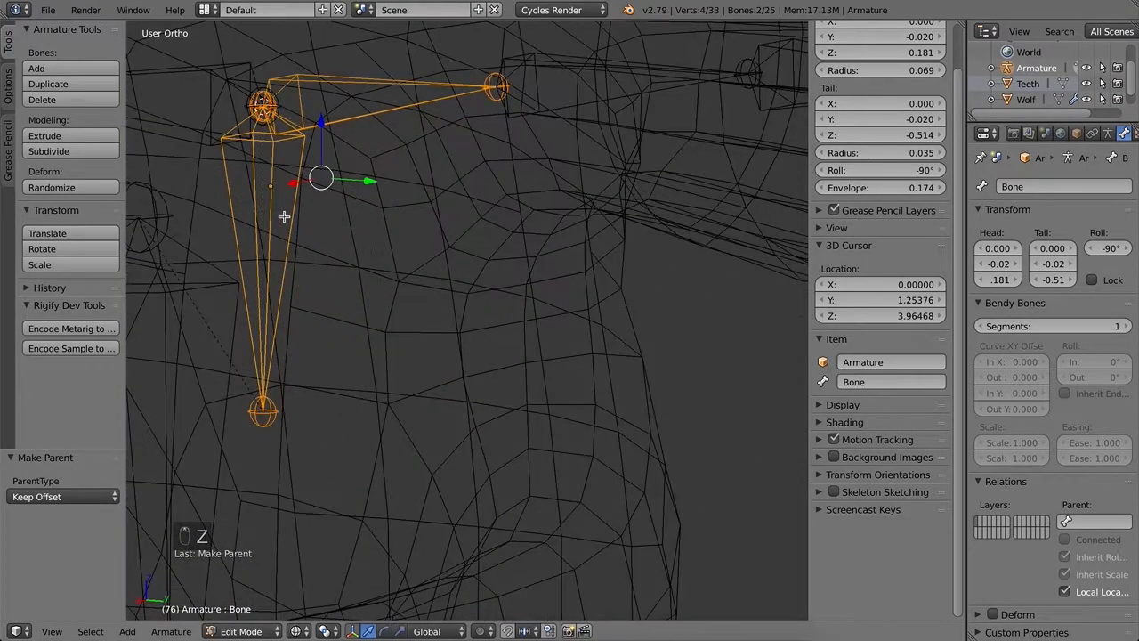
pyautogui.press('z')
pyautogui.scroll(-6, 483, 333)
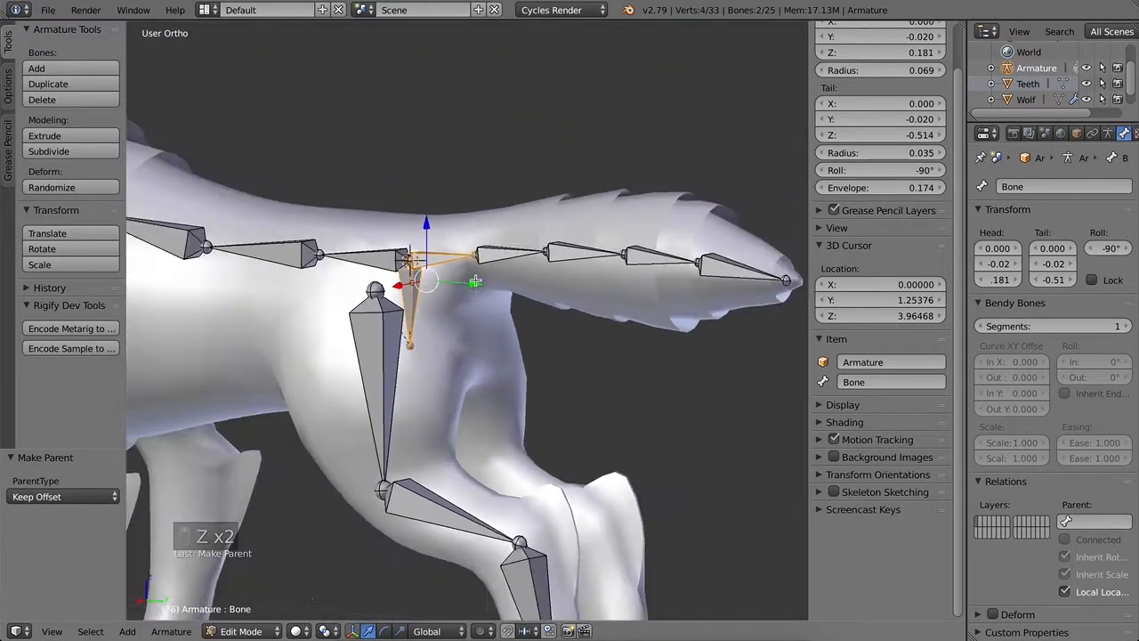
# Step: Add a bone at the tip of forearm.L and move its tip back along Y and 1 unit down along Z so it lies horizontal
pyautogui.moveTo(483, 333); pyautogui.dragTo(576, 316, button='middle')
pyautogui.rightClick(441, 462)
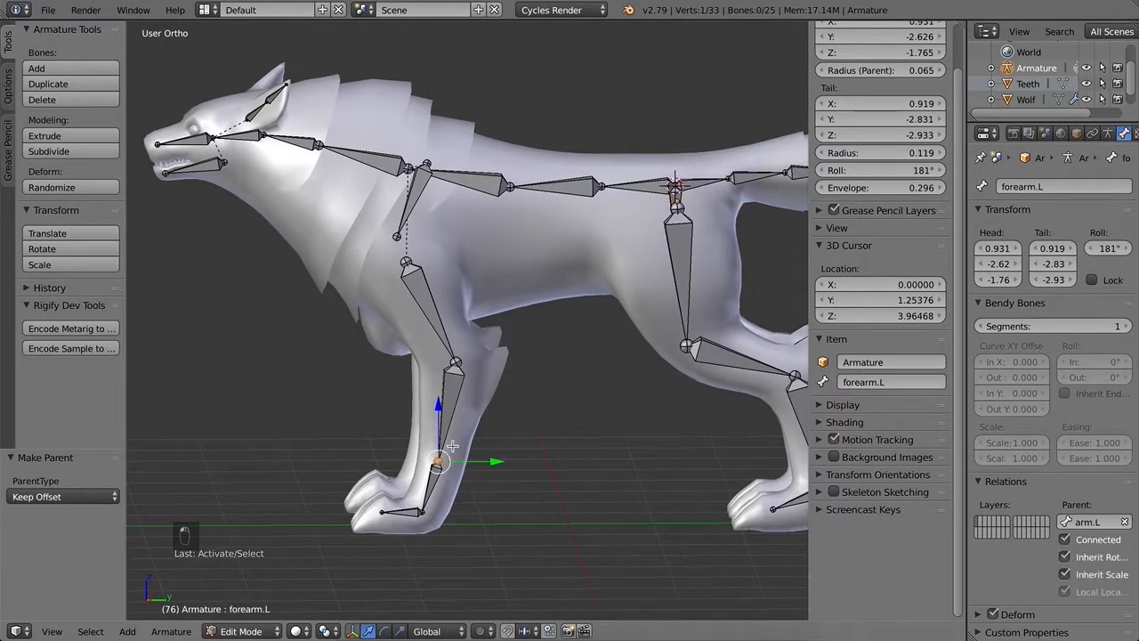
pyautogui.hotkey('shift', 's')
pyautogui.click(454, 450)
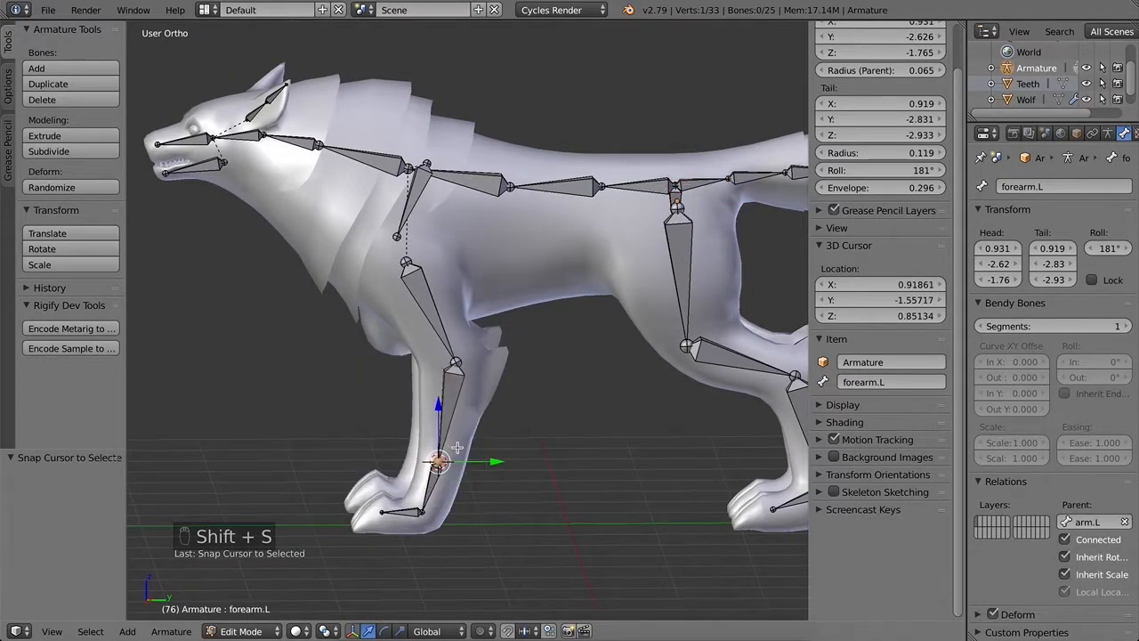
pyautogui.hotkey('shift', 'a')
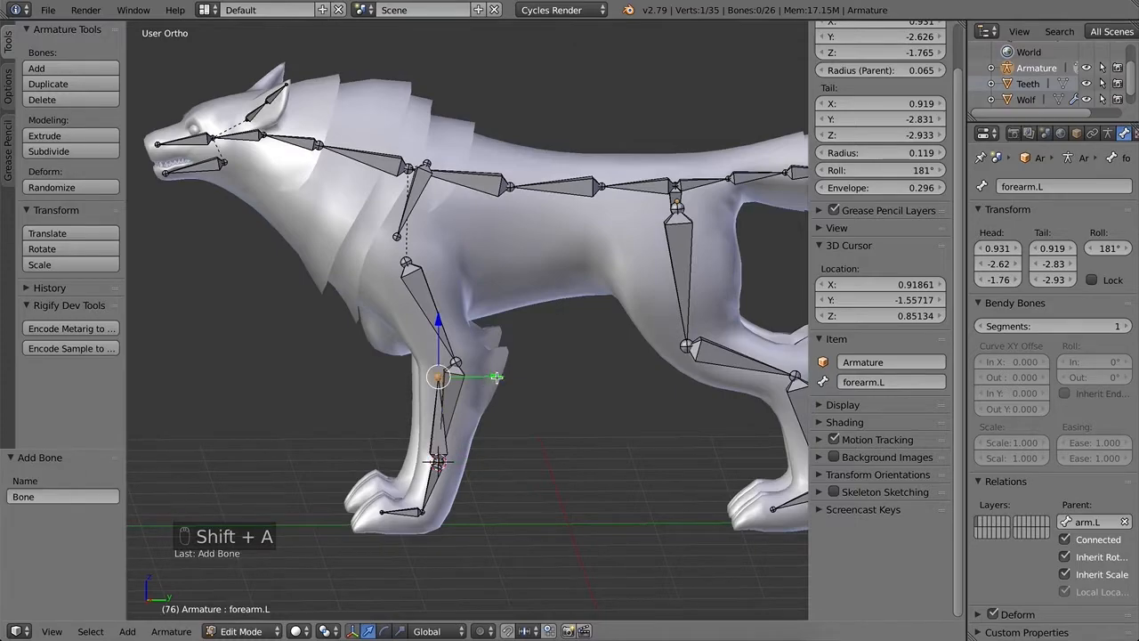
pyautogui.moveTo(496, 378); pyautogui.dragTo(575, 379)
pyautogui.moveTo(516, 320); pyautogui.dragTo(499, 410)
# Step: Snap the 3D cursor to the upper end of shoulder.L and add an upright bone there, with its tip lowered to Z about 1.448
pyautogui.press('KP_3')
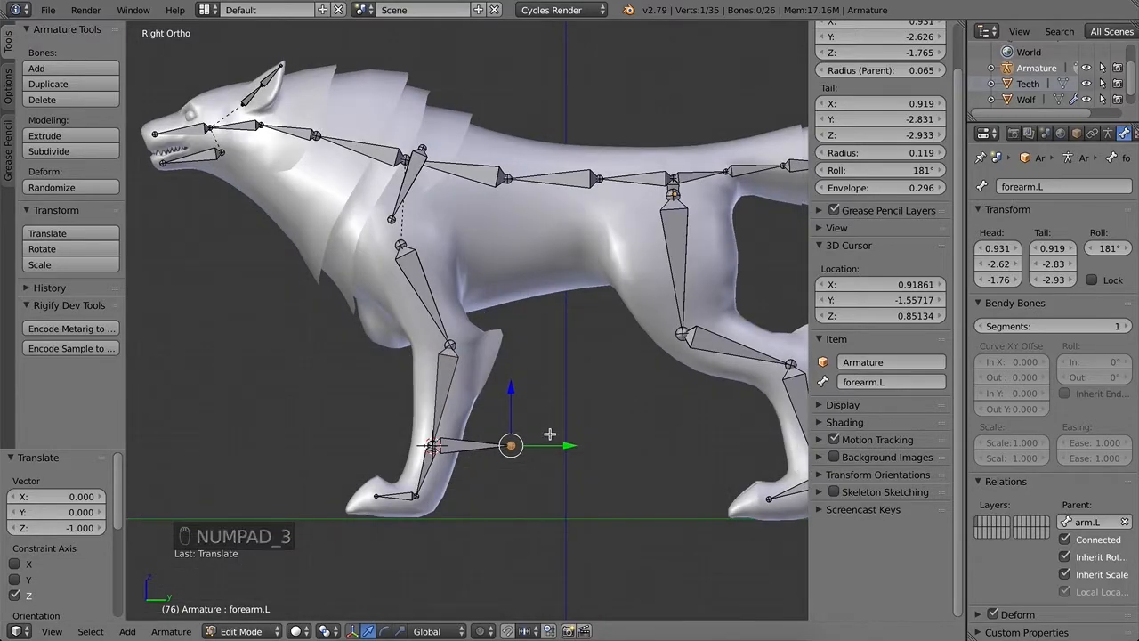
pyautogui.rightClick(424, 147)
pyautogui.hotkey('shift', 's')
pyautogui.click(429, 162)
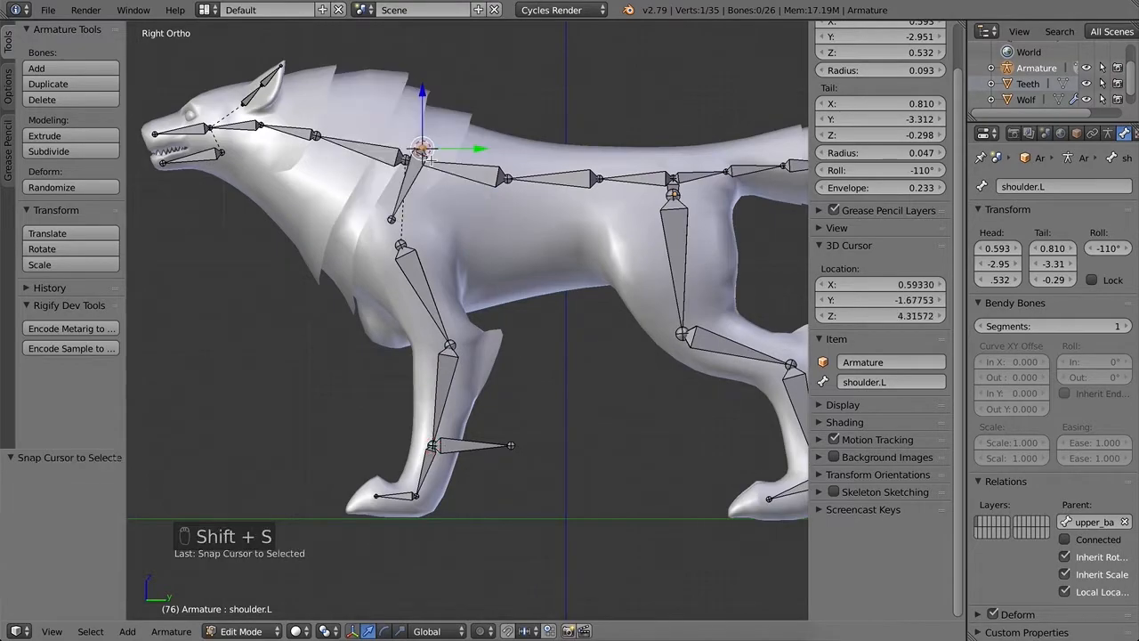
pyautogui.hotkey('shift', 'a')
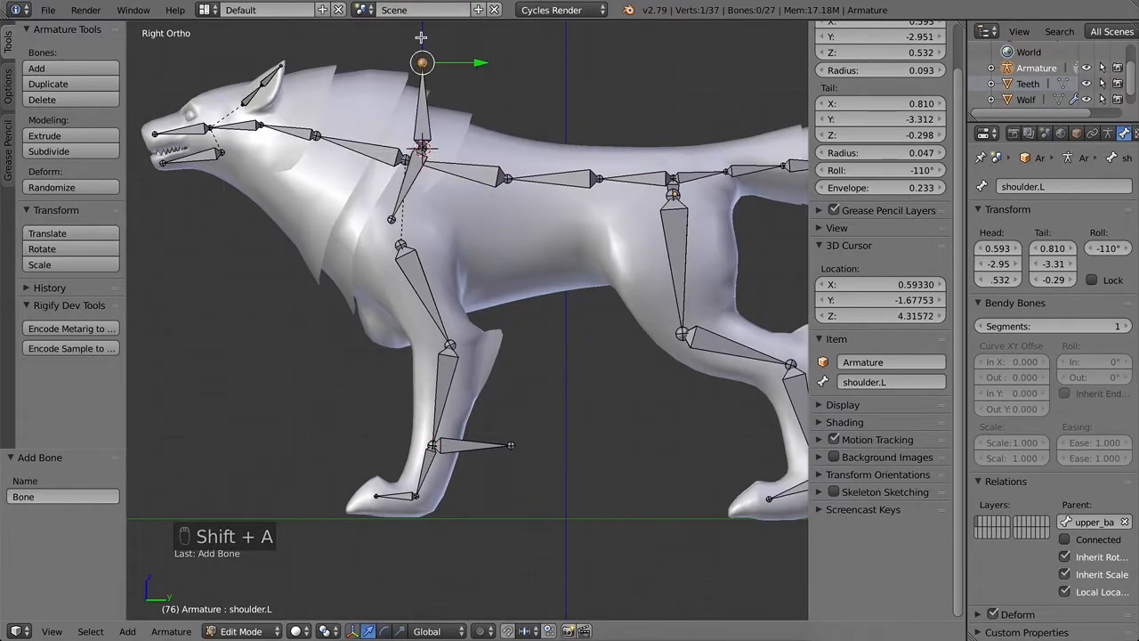
pyautogui.moveTo(421, 38); pyautogui.dragTo(422, 46)
# Step: Try to tilt the new shoulder bone by moving its tip about 0.546 back along Y and 0.231 down along Z
pyautogui.press('g')
pyautogui.press('y')
pyautogui.click(507, 71)
pyautogui.press('g')
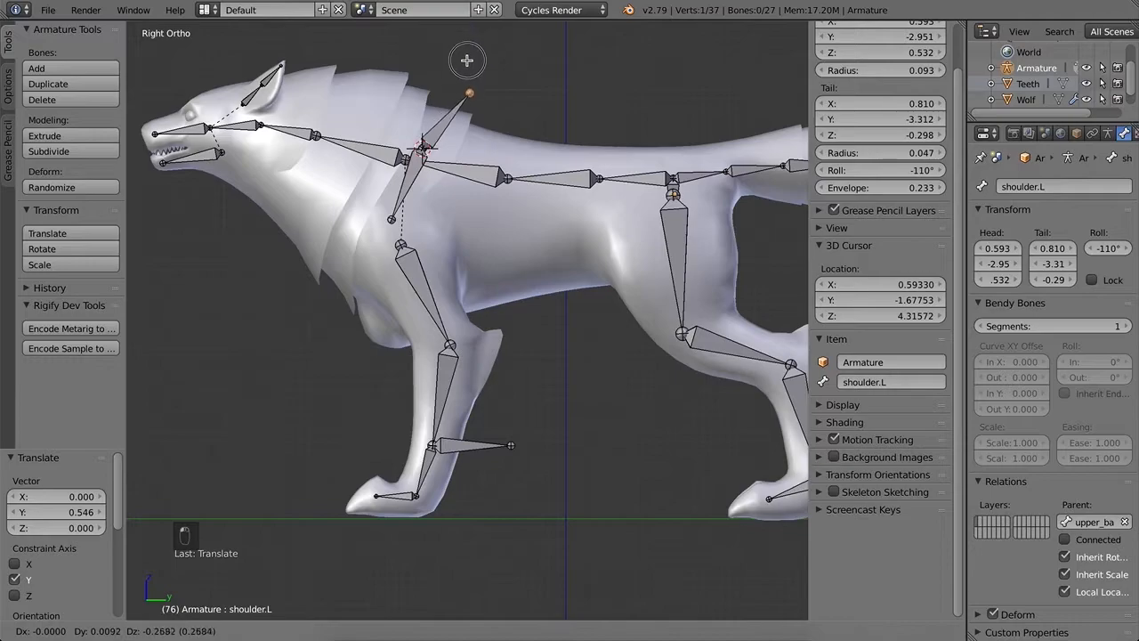
pyautogui.rightClick(467, 60)
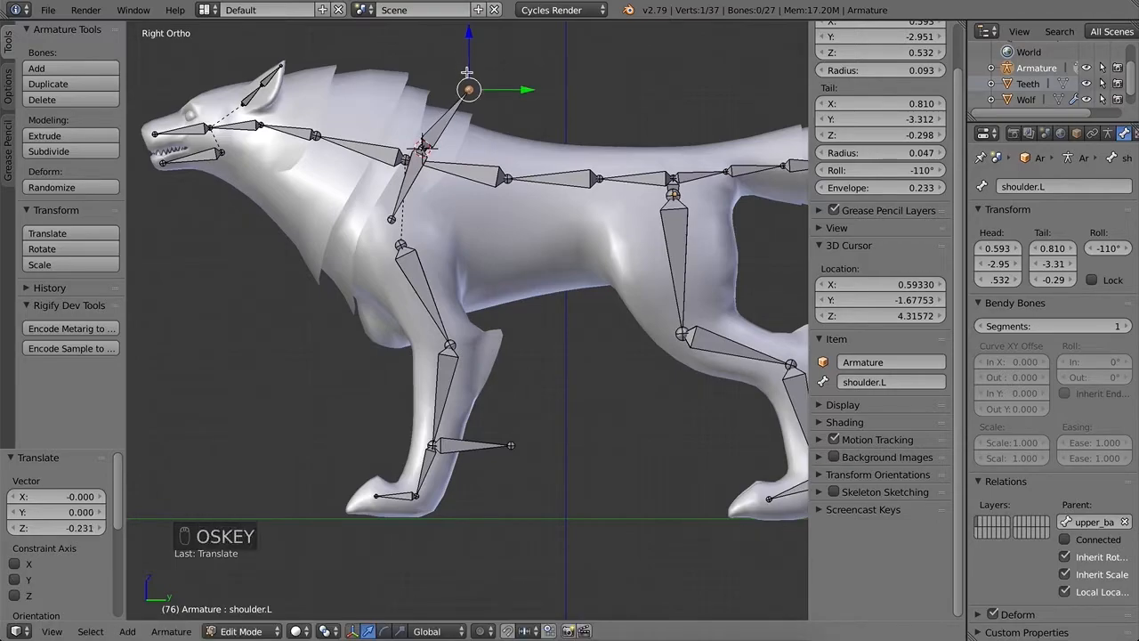
pyautogui.press('super+z')
pyautogui.press('super+z')
pyautogui.press('super+z')
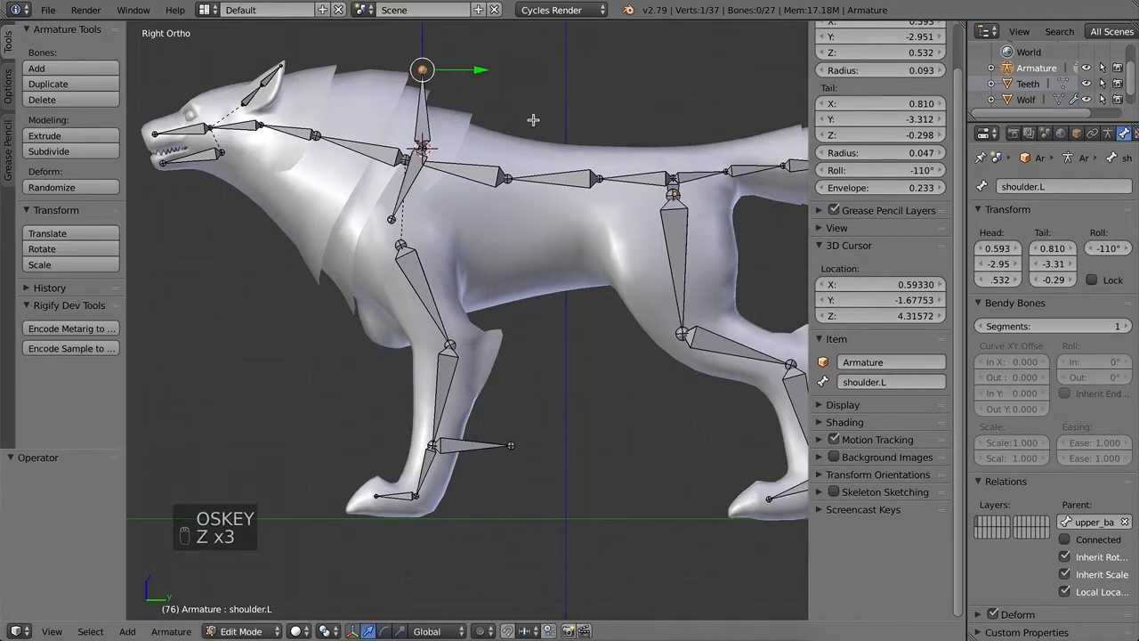
pyautogui.rightClick(428, 114)
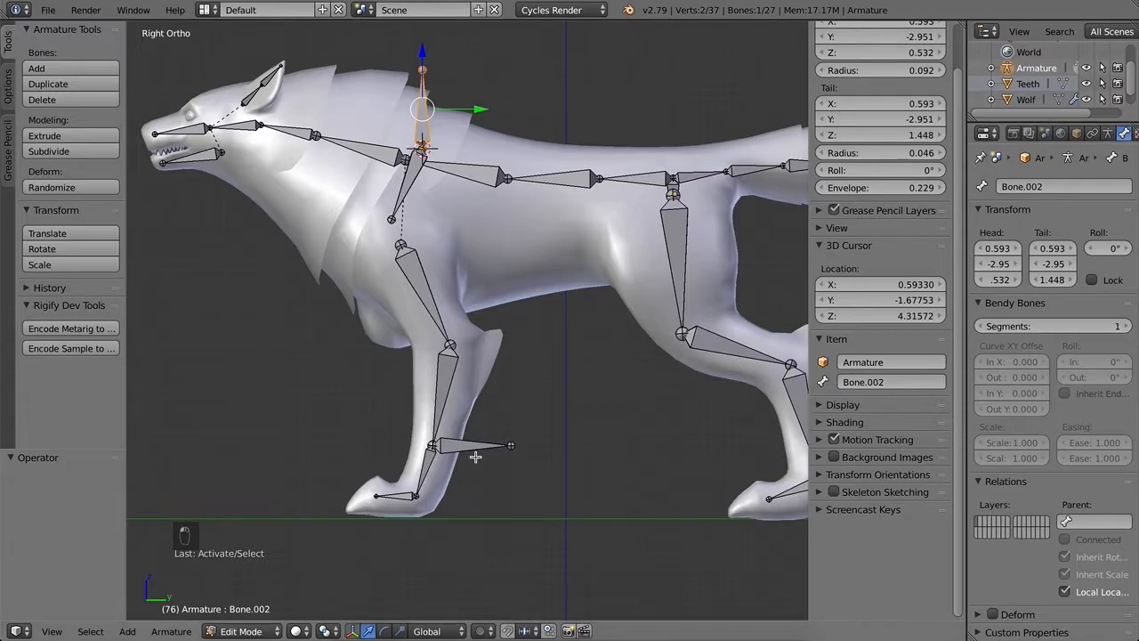
pyautogui.rightClick(477, 457)
pyautogui.scroll(-1, 644, 341)
pyautogui.keyDown('shift'); pyautogui.moveTo(645, 341); pyautogui.dragTo(550, 358, button='middle'); pyautogui.keyUp('shift')
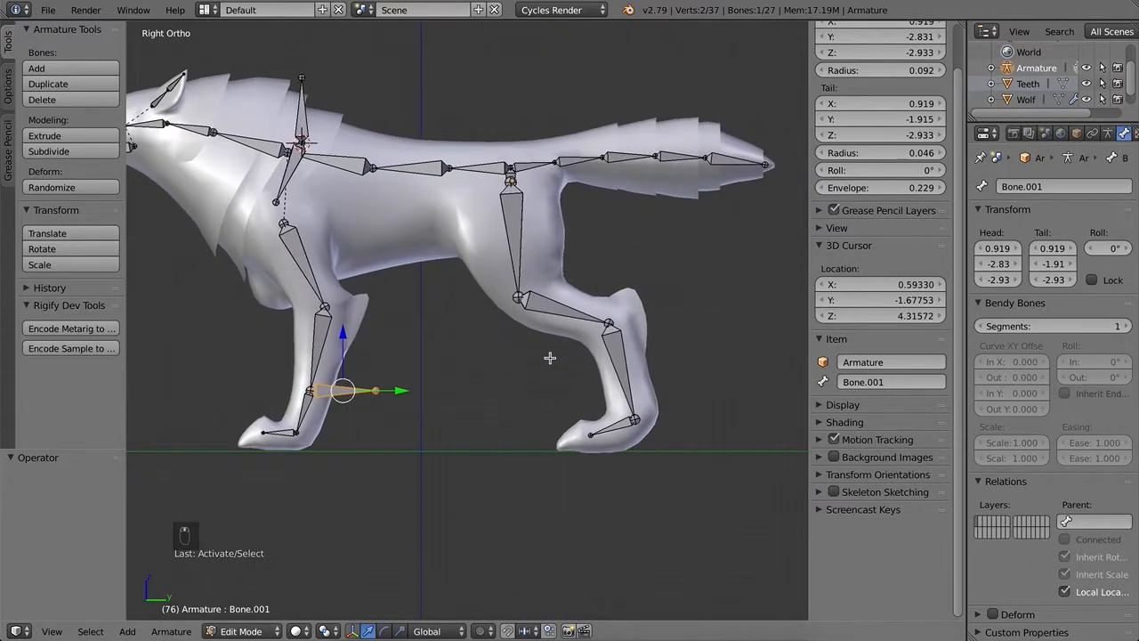
pyautogui.rightClick(636, 420)
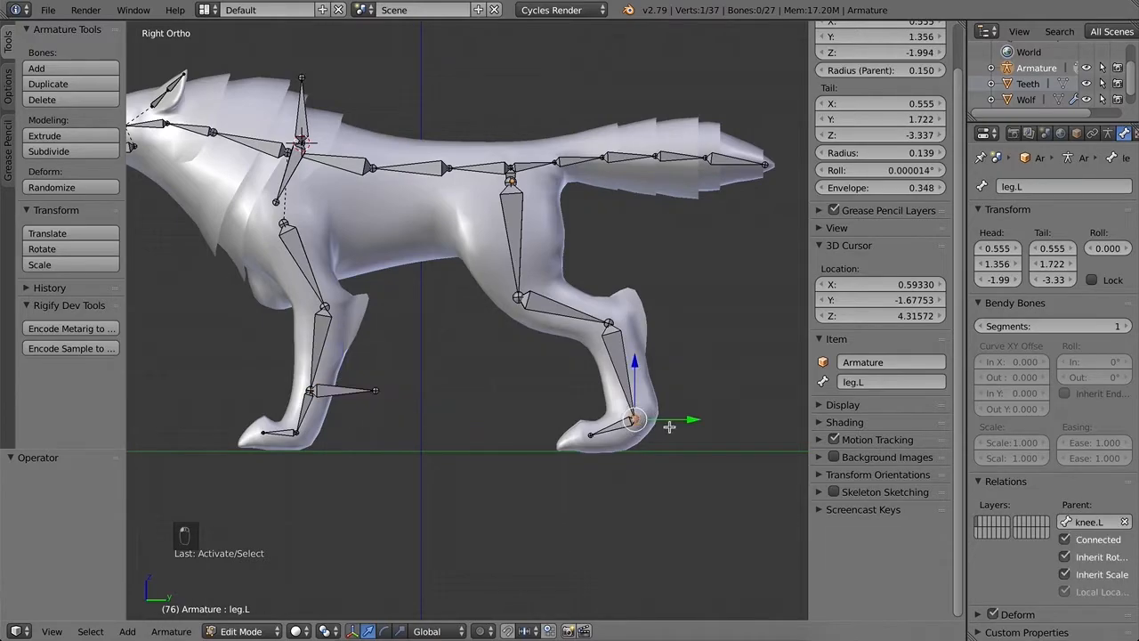
pyautogui.hotkey('shift', 'a')
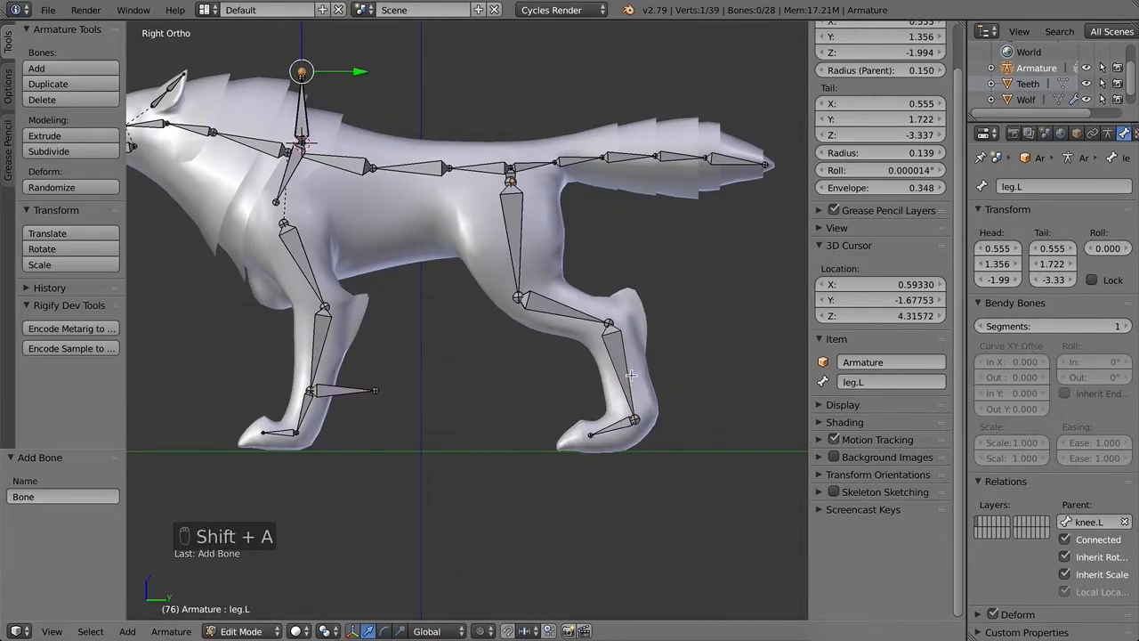
pyautogui.press('super+z')
# Step: Snap the 3D cursor to the tip of leg.L and add a bone there, moving its tip 0.755 along Y and -1 along Z
pyautogui.press('a')
pyautogui.rightClick(634, 422)
pyautogui.hotkey('shift', 's')
pyautogui.click(599, 419)
pyautogui.hotkey('shift', 'a')
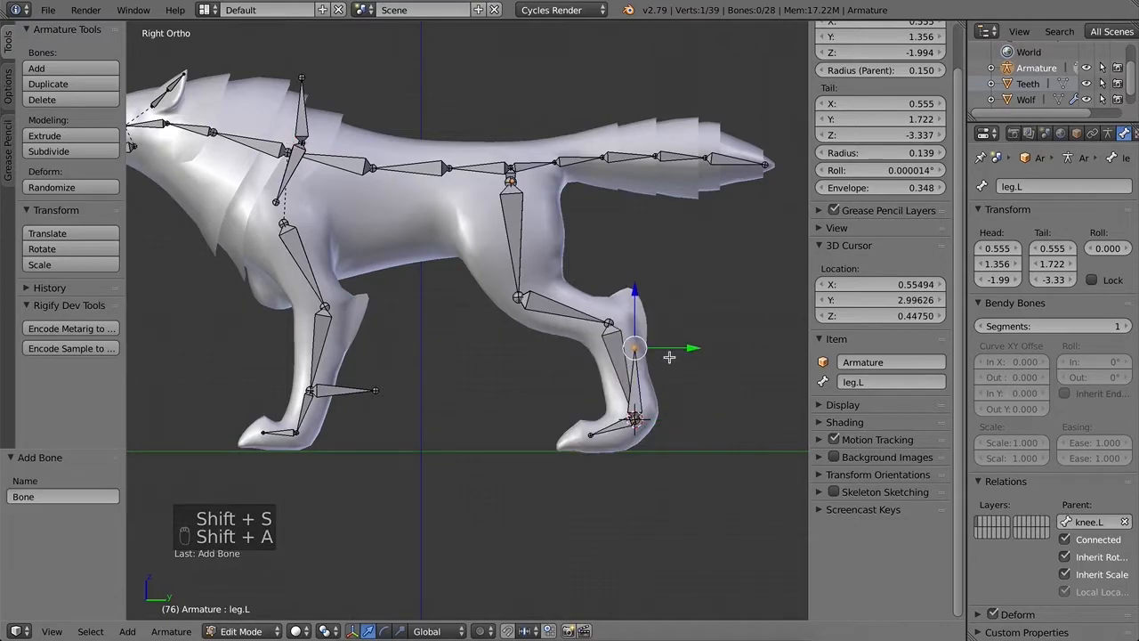
pyautogui.moveTo(694, 348); pyautogui.dragTo(748, 352)
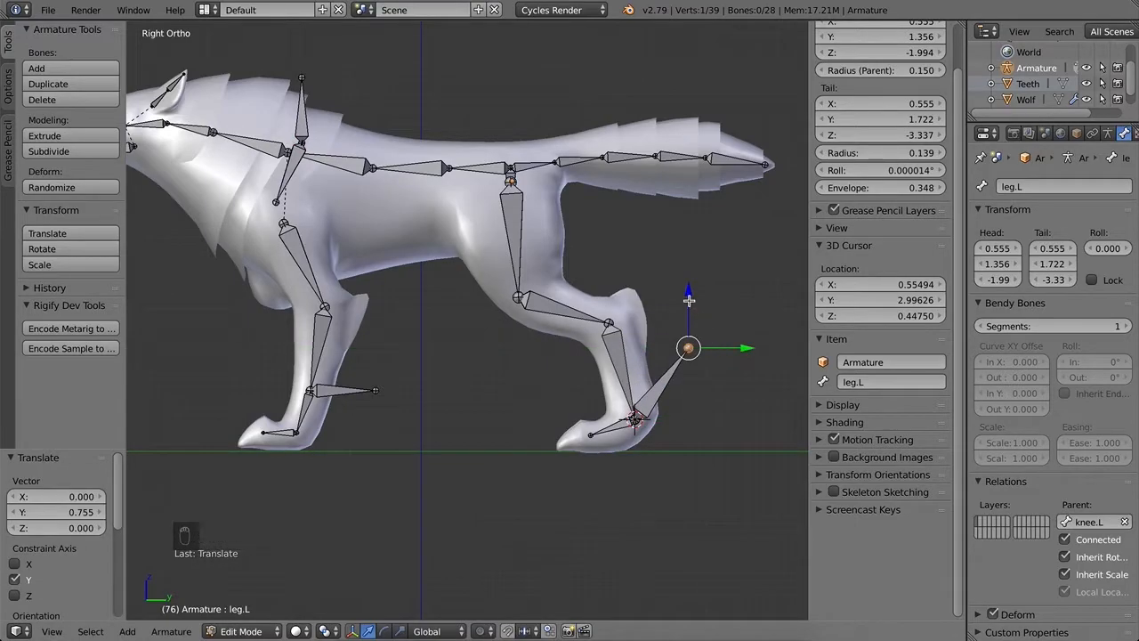
pyautogui.moveTo(686, 291); pyautogui.dragTo(689, 362)
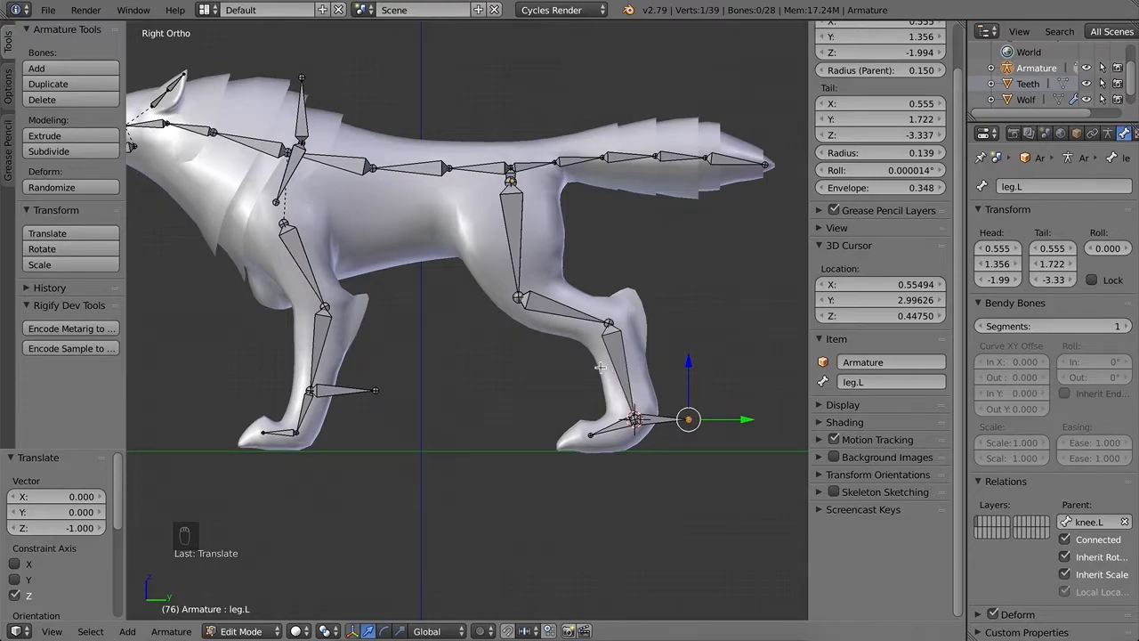
# Step: Try to move the new bone behind the hind ankle along Z
pyautogui.rightClick(666, 419)
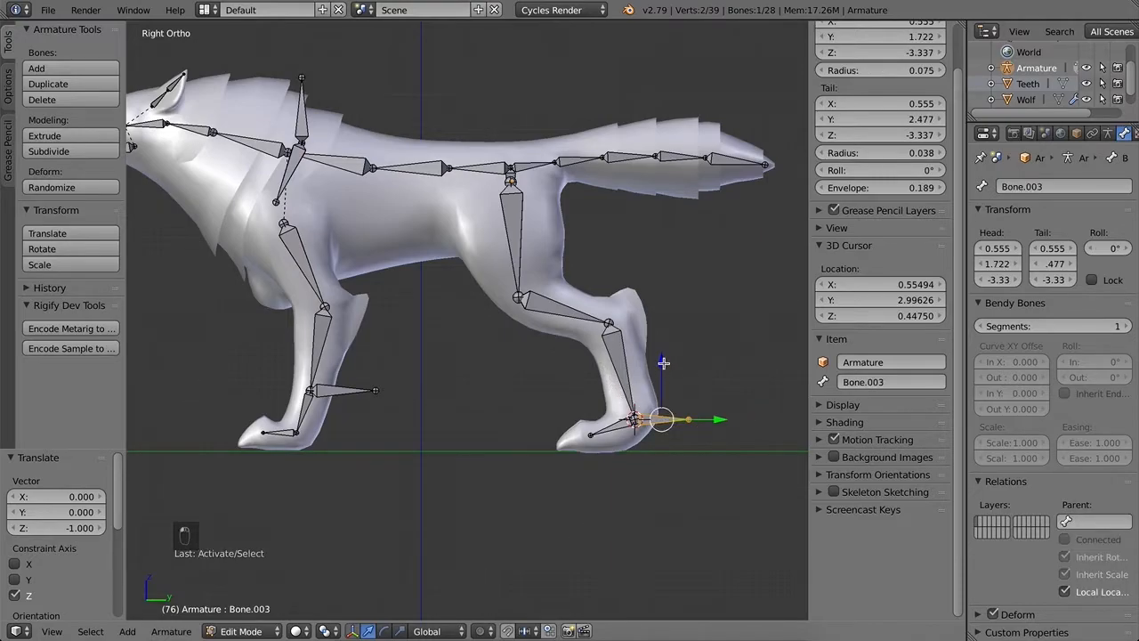
pyautogui.press('g')
pyautogui.press('z')
pyautogui.rightClick(747, 333)
pyautogui.press('super+z')
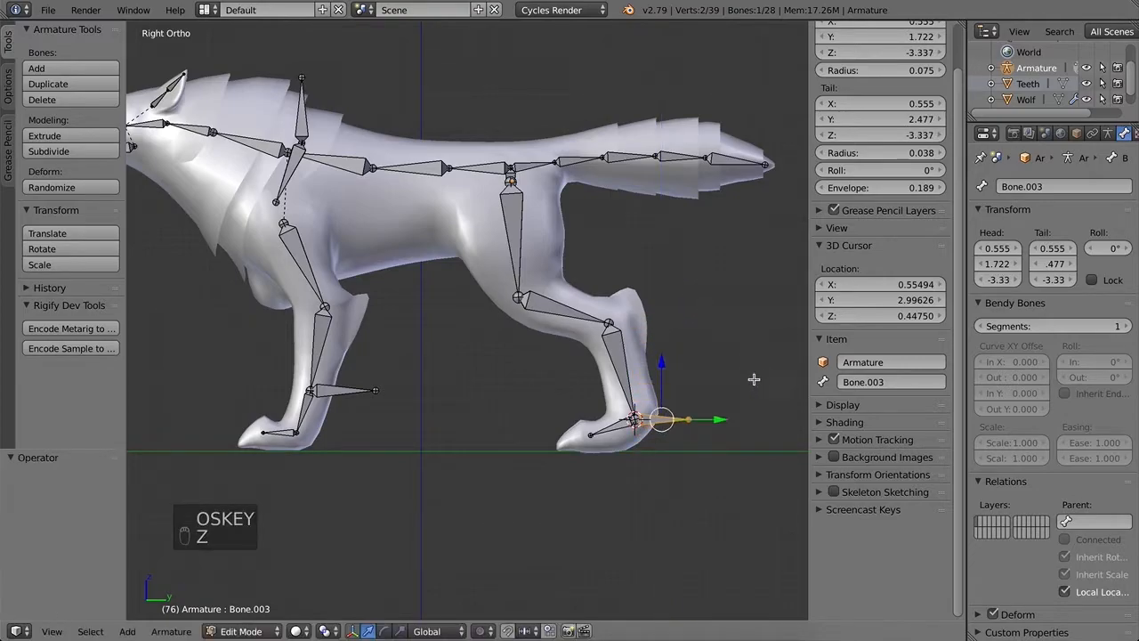
pyautogui.press('a')
pyautogui.rightClick(659, 420)
# Step: Snap the 3D cursor to the tip of tail_base, add a bone there, and raise it above the tail to a head Z of about 1.035
pyautogui.scroll(-1, 473, 319)
pyautogui.moveTo(473, 318); pyautogui.dragTo(487, 354, button='middle')
pyautogui.rightClick(529, 259)
pyautogui.hotkey('shift', 's')
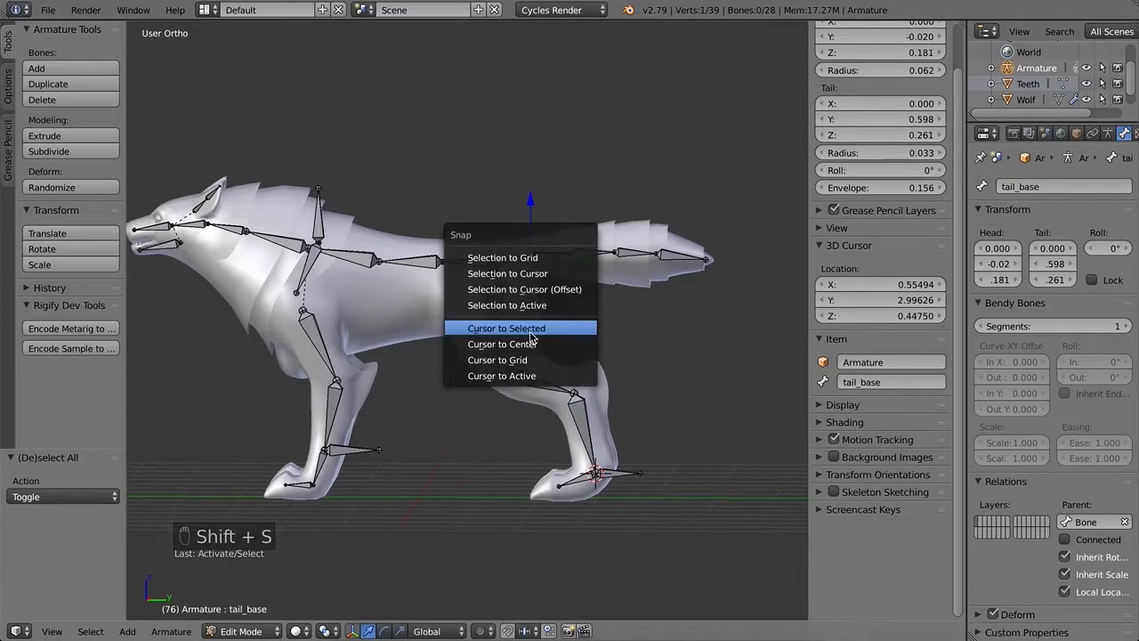
pyautogui.click(532, 329)
pyautogui.hotkey('shift', 'a')
pyautogui.rightClick(532, 232)
pyautogui.moveTo(530, 169); pyautogui.dragTo(529, 127)
# Step: Lay the bone above the tail horizontal by moving its tip back to Y about 1.613 and 1 unit down, and raise the whole bone 0.16
pyautogui.rightClick(530, 150)
pyautogui.moveTo(597, 152); pyautogui.dragTo(655, 181)
pyautogui.moveTo(587, 98); pyautogui.dragTo(596, 153)
pyautogui.press('KP_3')
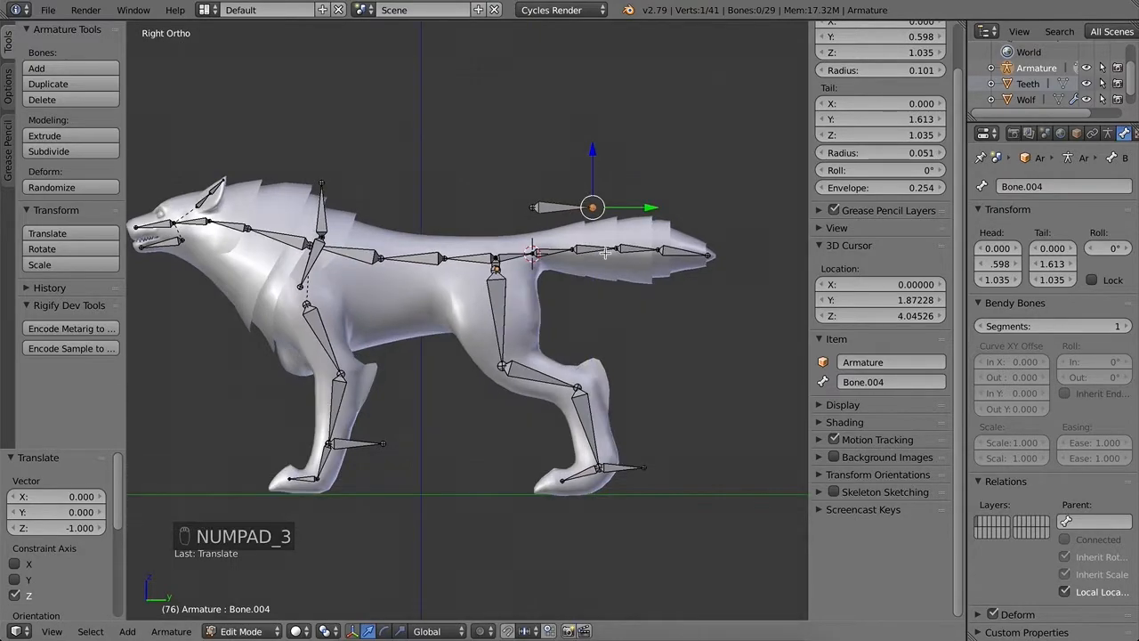
pyautogui.rightClick(562, 208)
pyautogui.moveTo(563, 150); pyautogui.dragTo(560, 139)
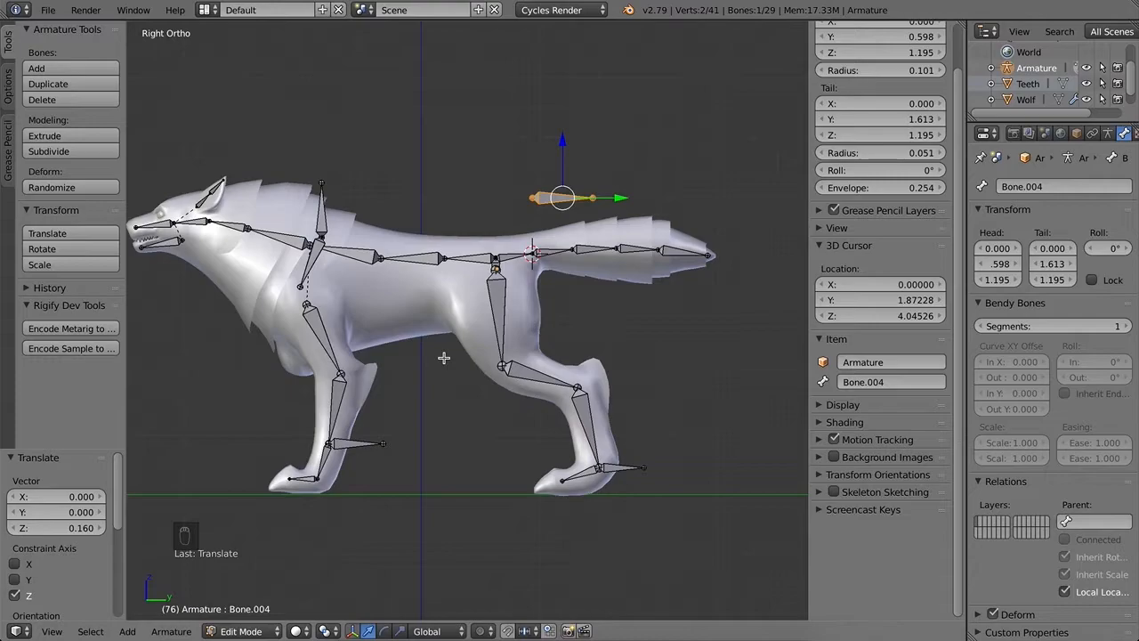
pyautogui.press('a')
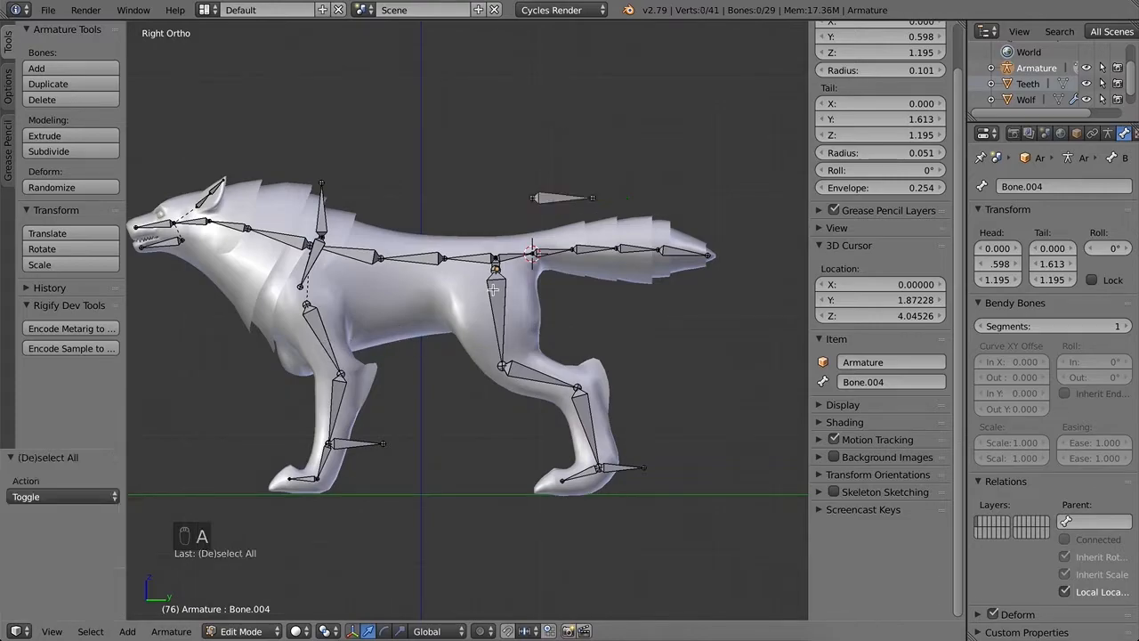
pyautogui.rightClick(543, 198)
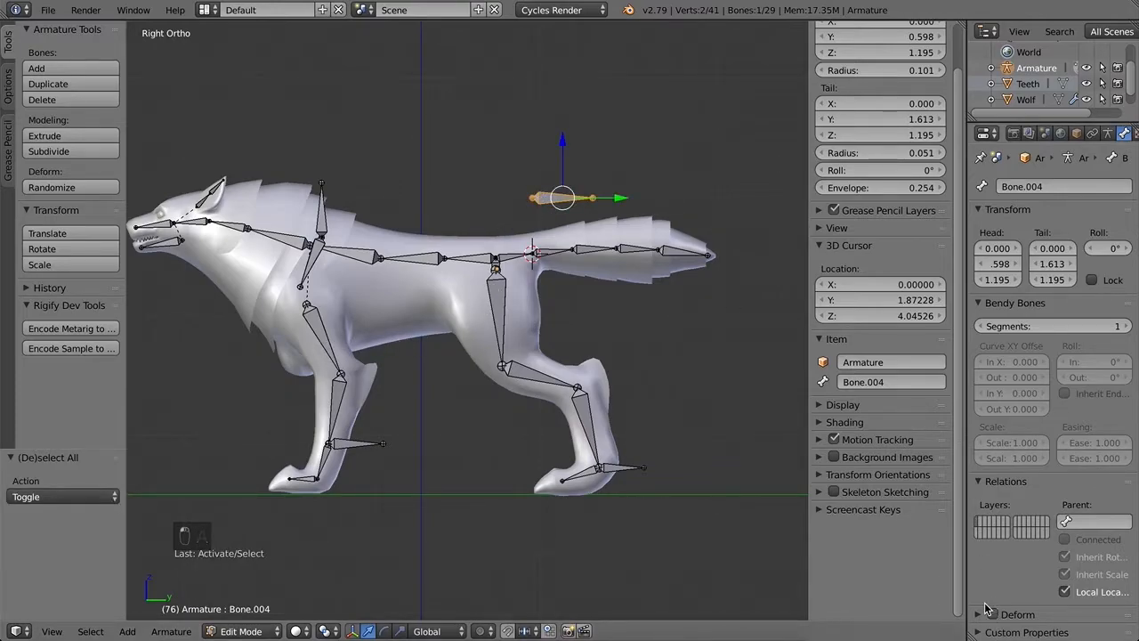
# Step: Lasso-select all the left-side bones from the front view, leaving out the centre-line bones, and duplicate them in place
pyautogui.moveTo(572, 361); pyautogui.dragTo(493, 366, button='middle')
pyautogui.press('KP_1')
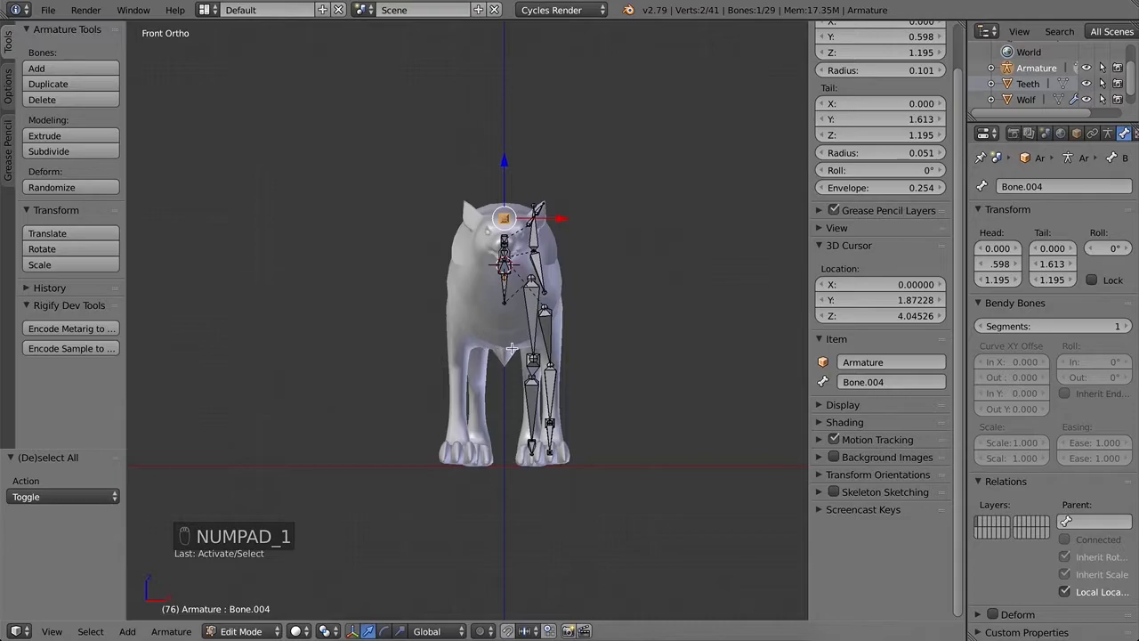
pyautogui.press('a')
pyautogui.press('a')
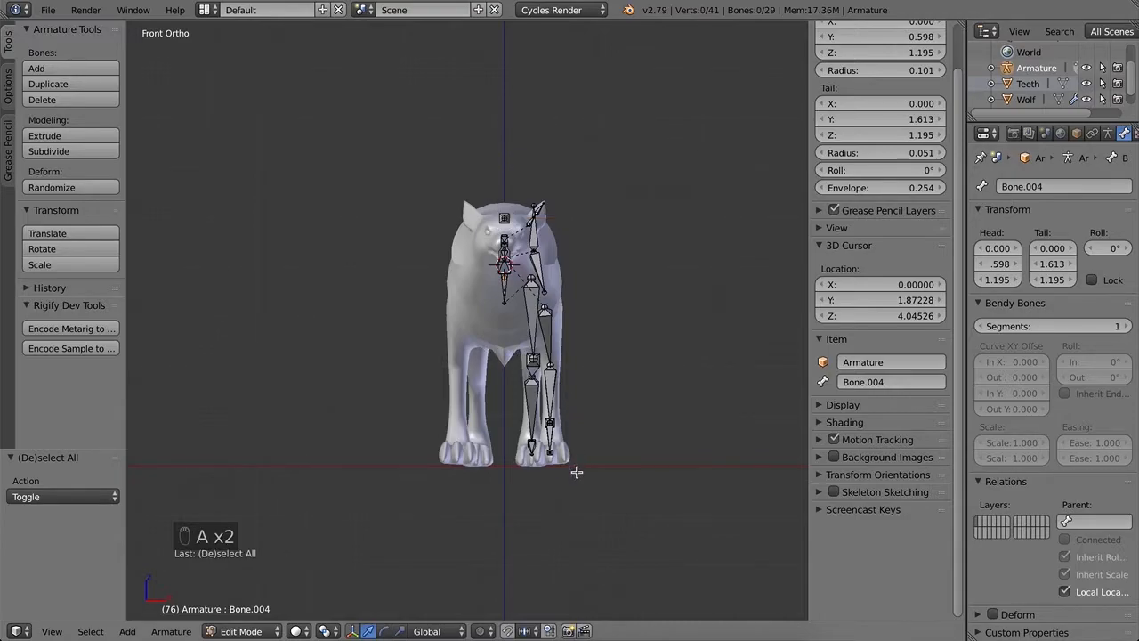
pyautogui.rightClick(552, 429)
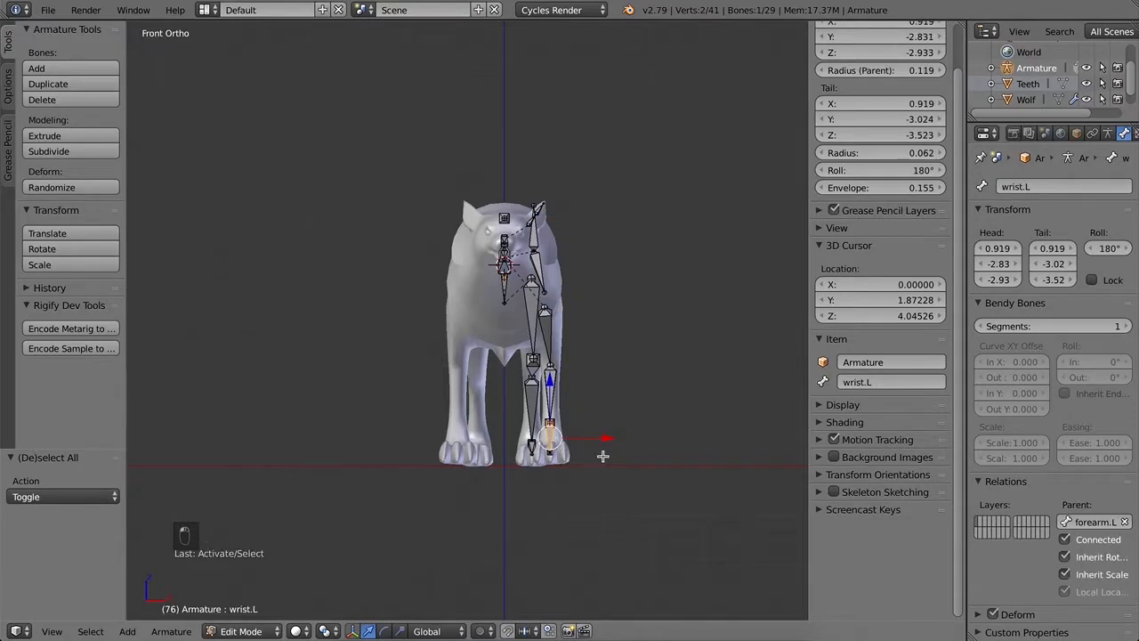
pyautogui.press('Tab')
pyautogui.press('Tab')
pyautogui.press('a')
pyautogui.press('a')
pyautogui.press('a')
pyautogui.moveTo(602, 468)
pyautogui.keyDown('ctrl'); pyautogui.mouseDown()
pyautogui.moveTo(537, 481)
pyautogui.moveTo(503, 383)
pyautogui.moveTo(522, 178)
pyautogui.moveTo(600, 280)
pyautogui.moveTo(594, 380)
pyautogui.mouseUp(); pyautogui.keyUp('ctrl')
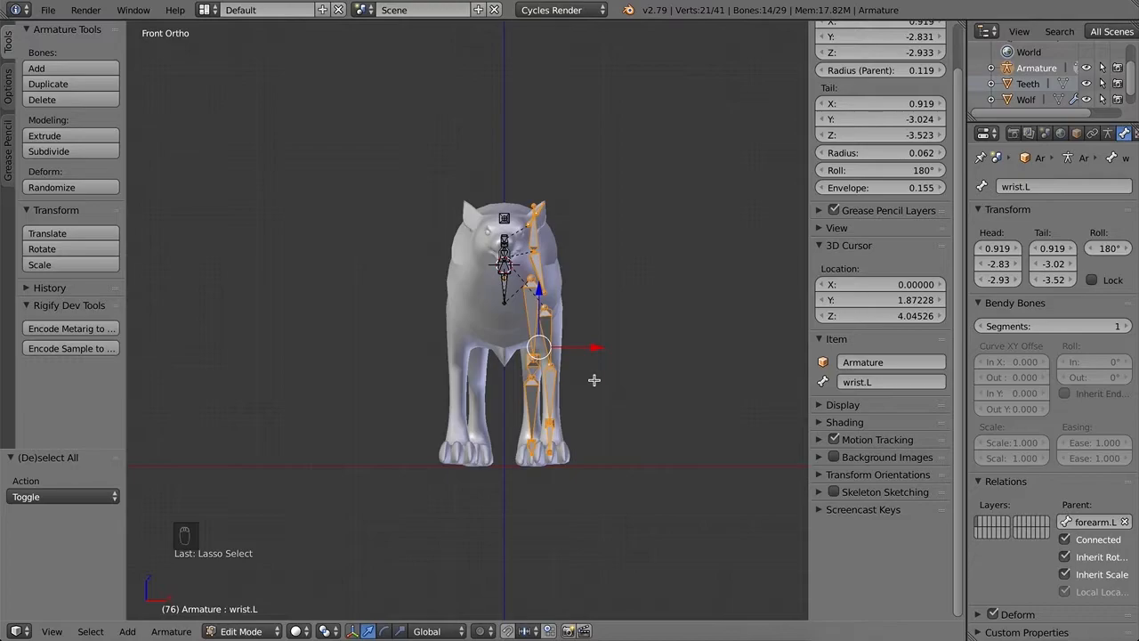
pyautogui.hotkey('shift', 'd')
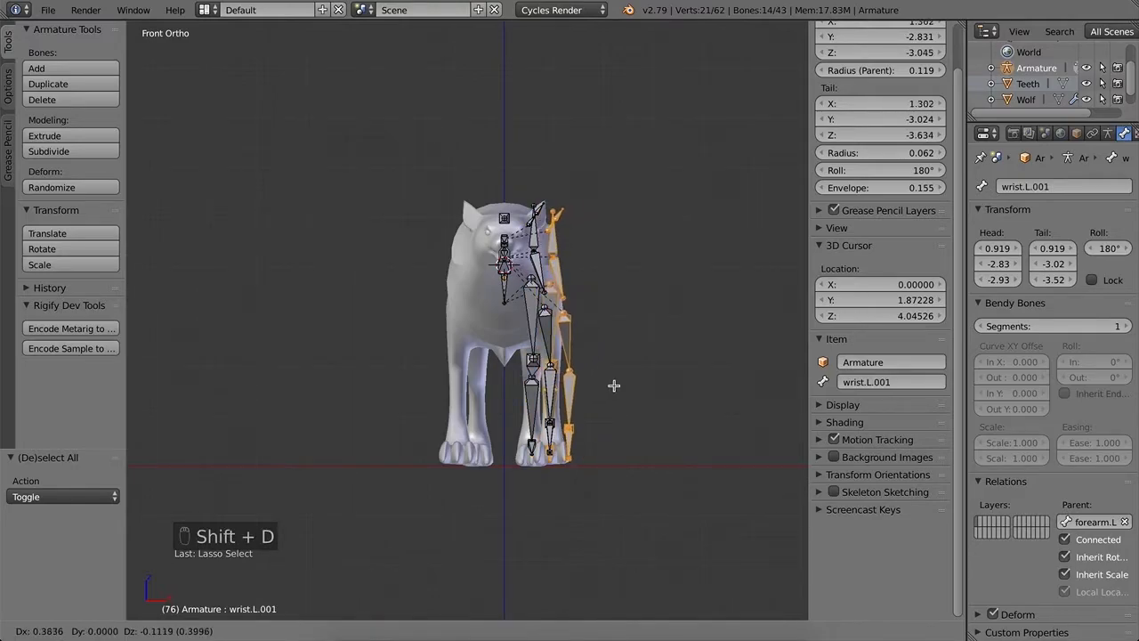
pyautogui.rightClick(621, 383)
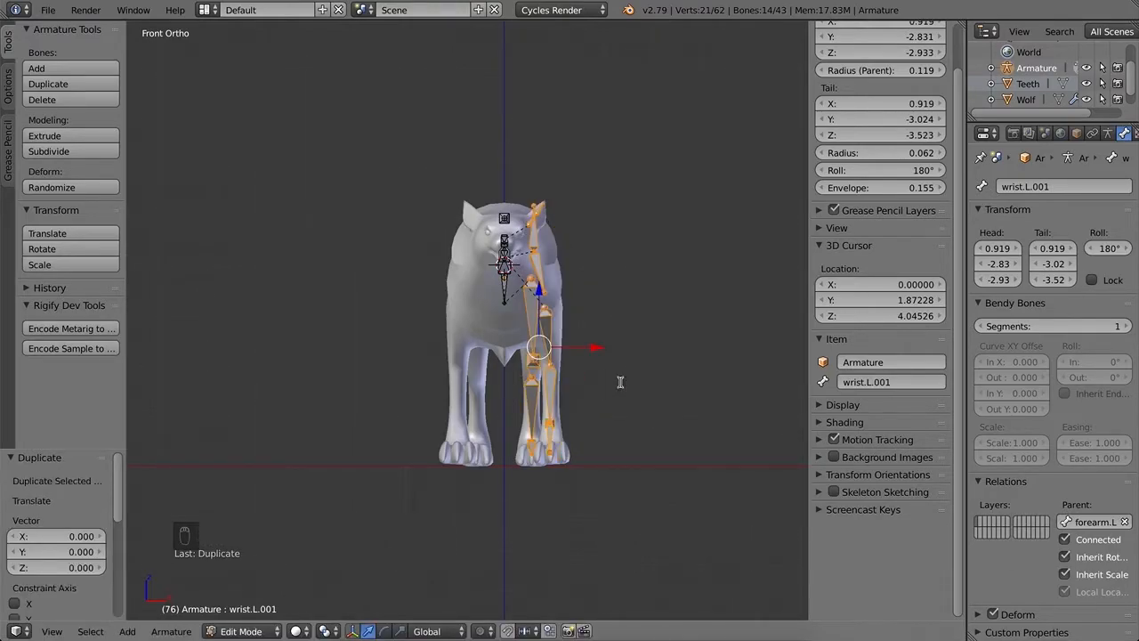
# Step: Apply Flip Names to the duplicated left-side bones
pyautogui.press('space')
pyautogui.write('fli')
pyautogui.press('Down')
pyautogui.press('Down')
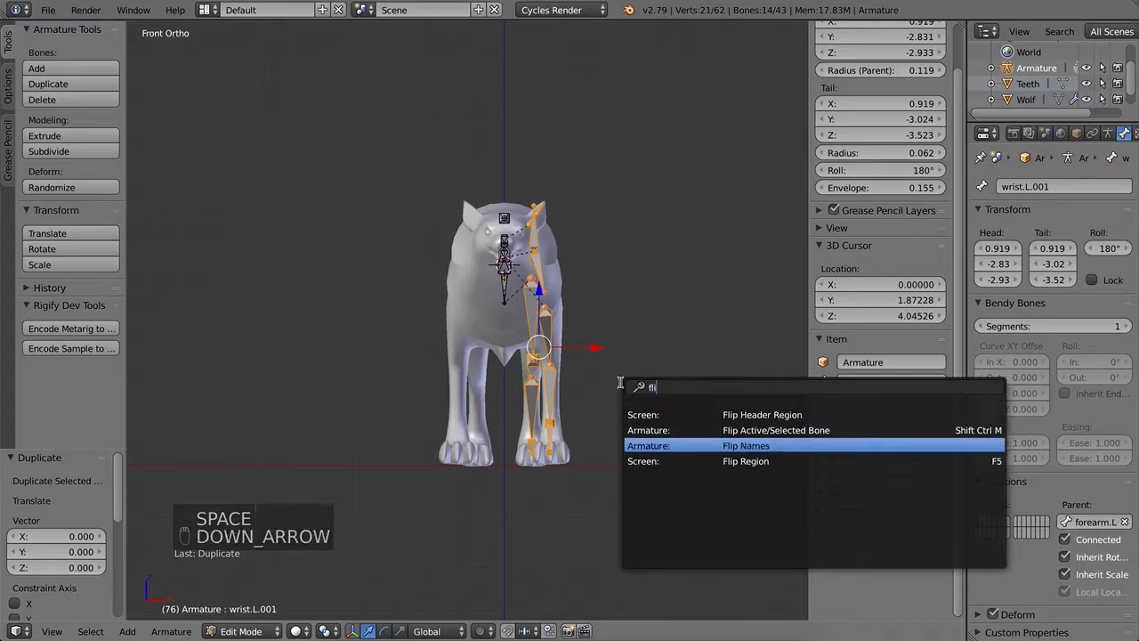
pyautogui.press('Return')
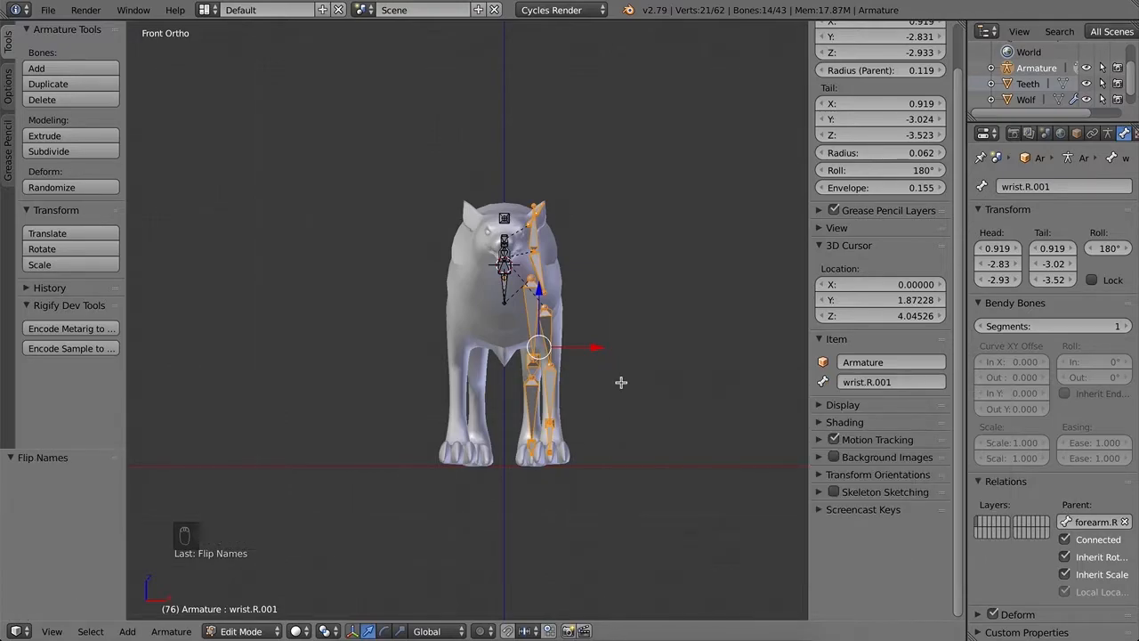
# Step: Try to mirror the duplicated bones along global X, and undo the mirroring and the name flip
pyautogui.hotkey('ctrl', 'm')
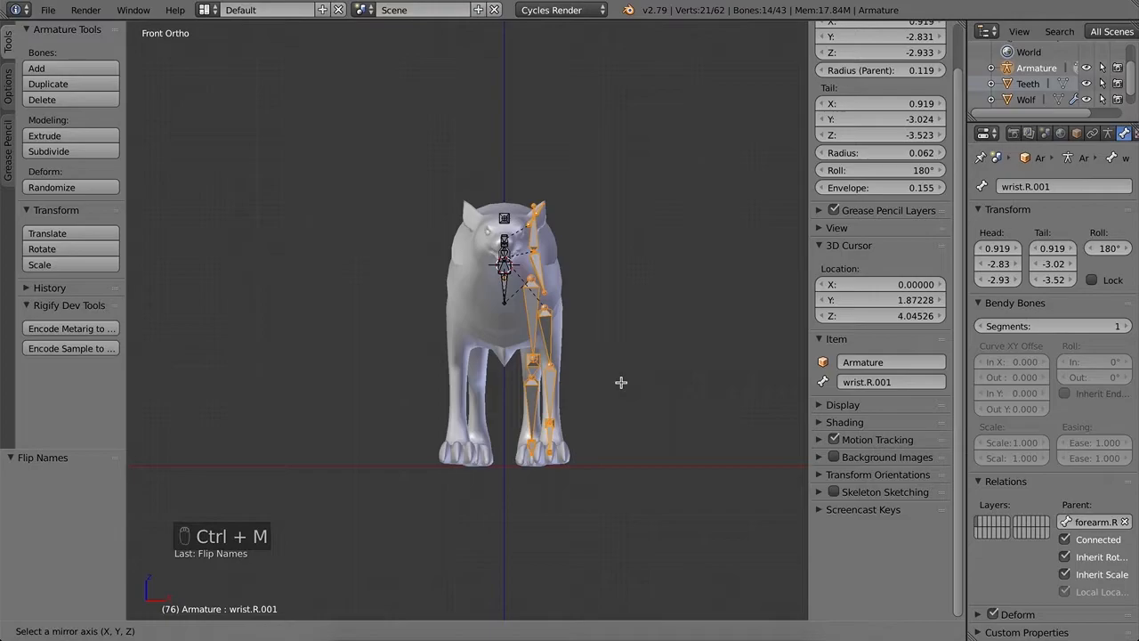
pyautogui.press('x')
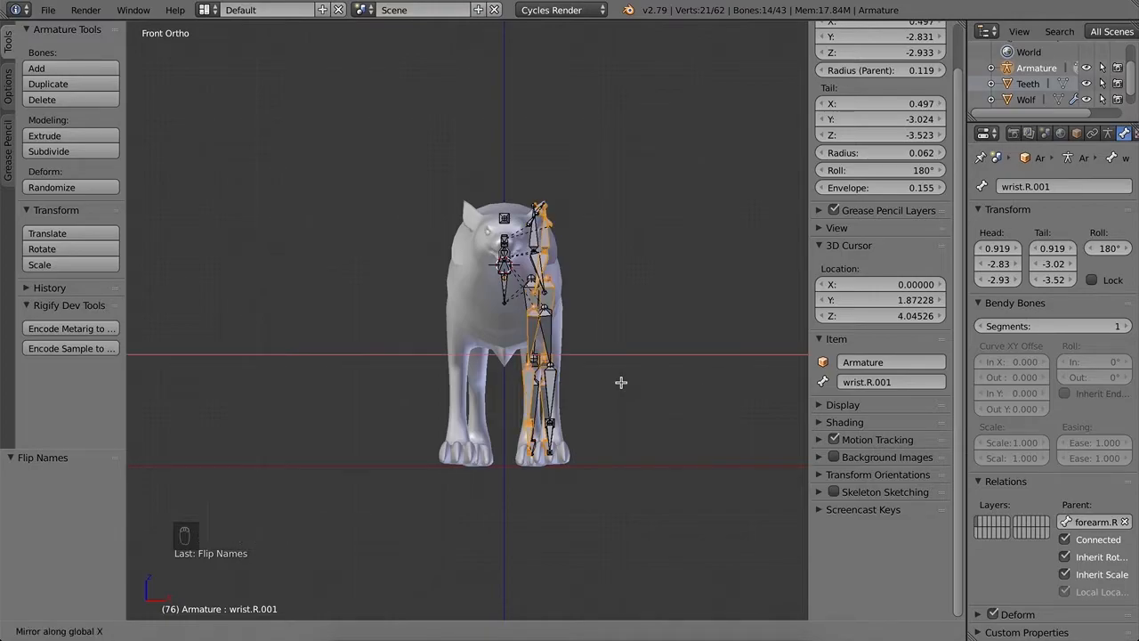
pyautogui.click(621, 383)
pyautogui.press('super+z')
pyautogui.press('super+z')
pyautogui.moveTo(591, 347); pyautogui.dragTo(637, 347)
pyautogui.press('super+z')
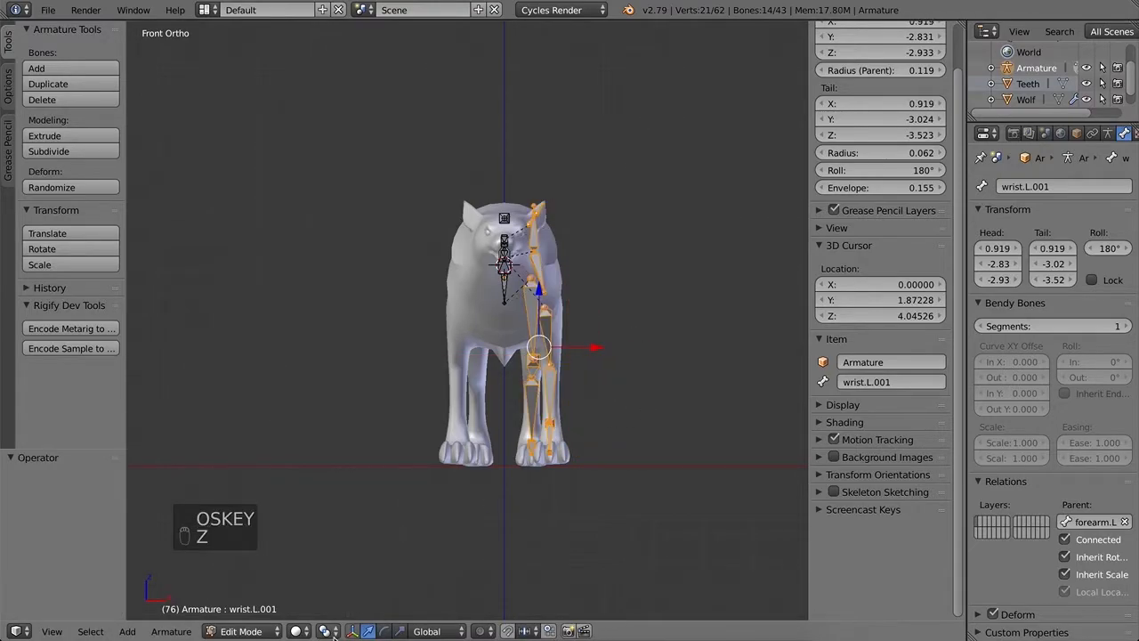
# Step: Reset the 3D cursor to the world origin and use it as the pivot point
pyautogui.click(326, 631)
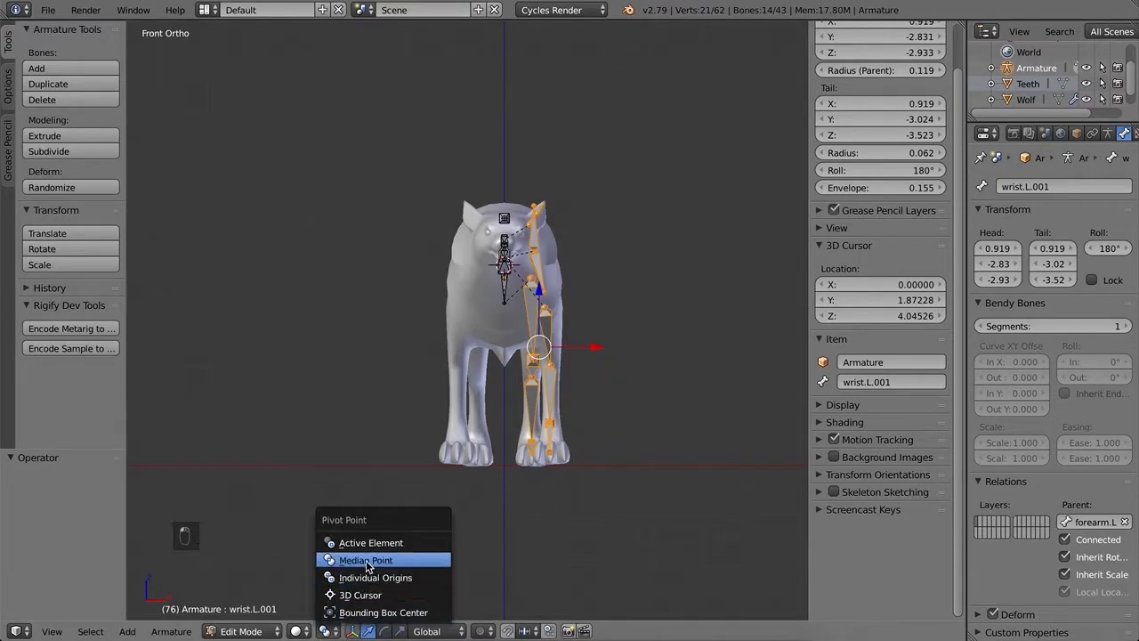
pyautogui.click(360, 595)
pyautogui.hotkey('shift', 'c')
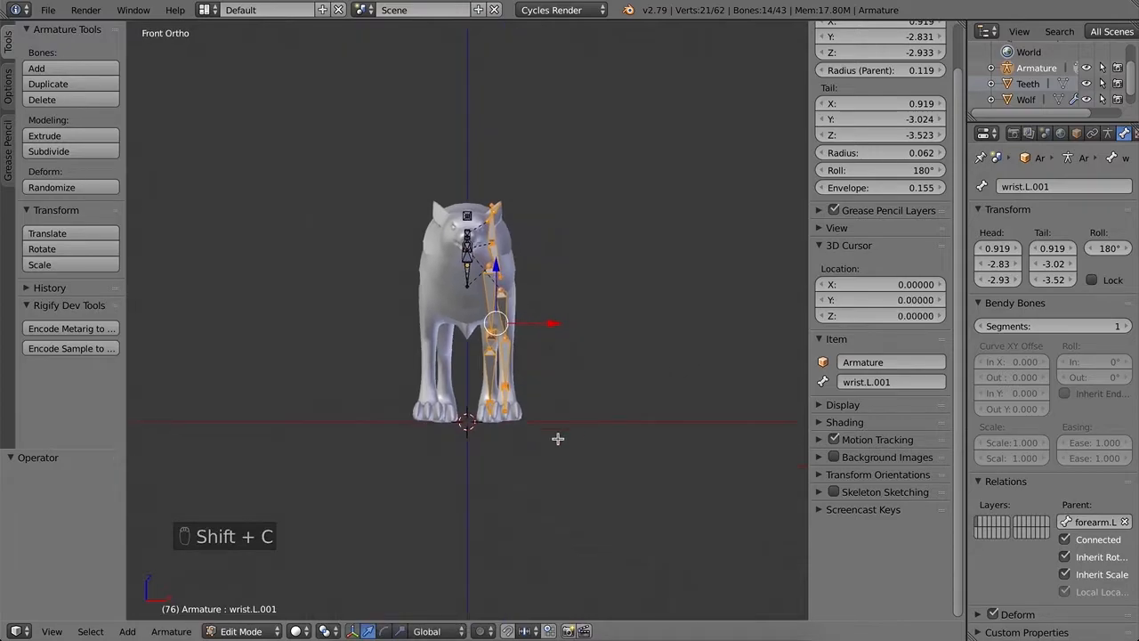
pyautogui.click(325, 631)
pyautogui.click(356, 593)
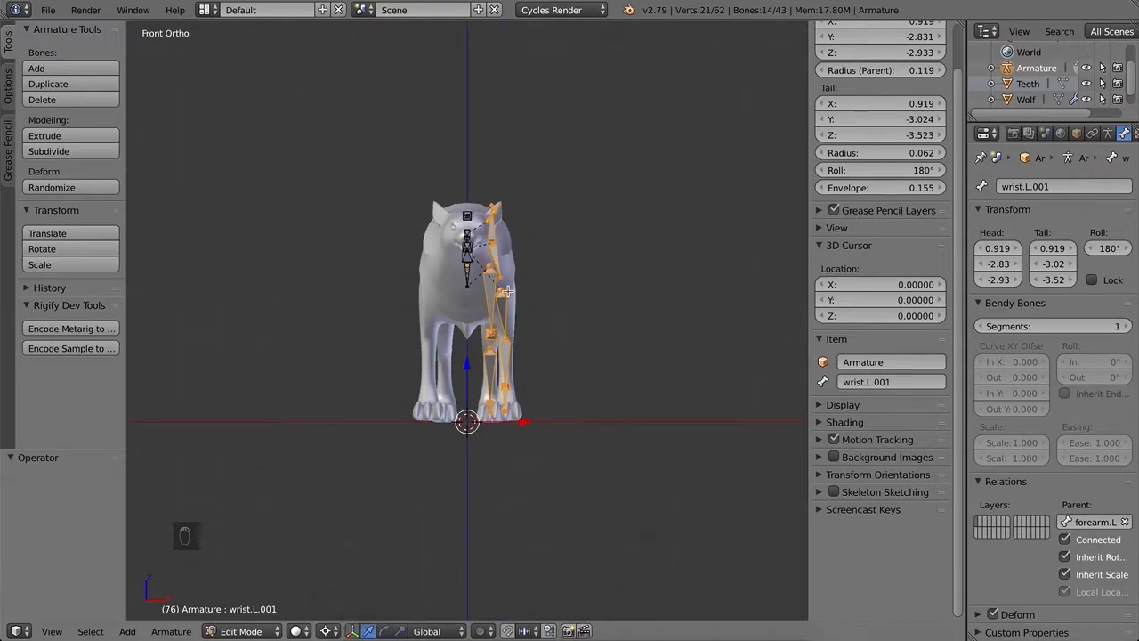
# Step: Mirror the duplicated leg, shoulder and ear bones to the wolf's other side along global X
pyautogui.hotkey('ctrl', 'm')
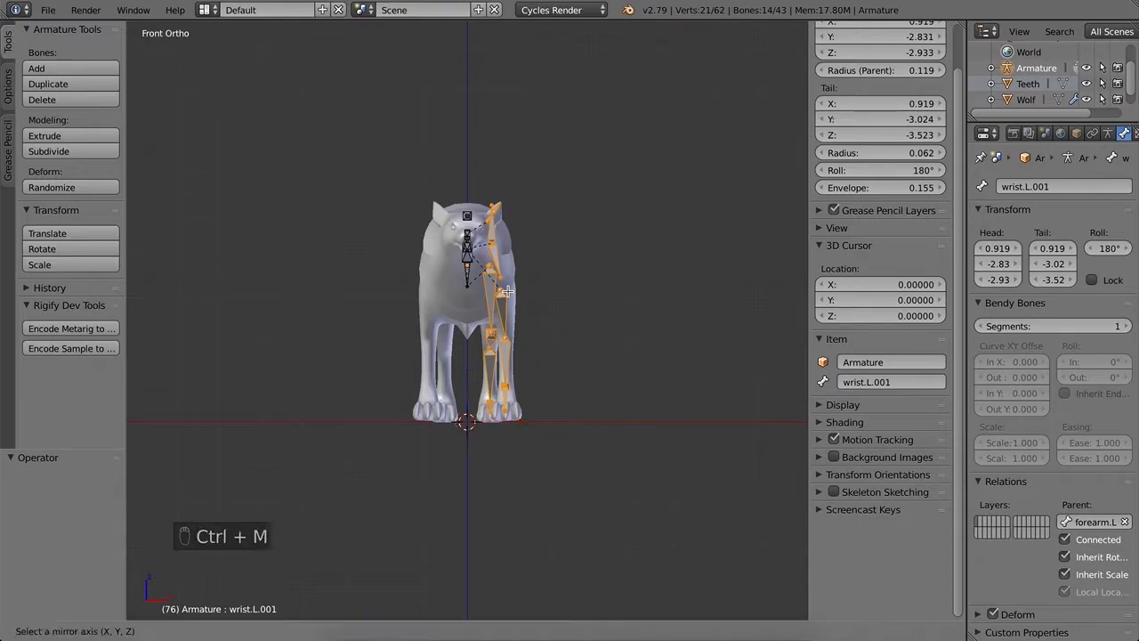
pyautogui.press('x')
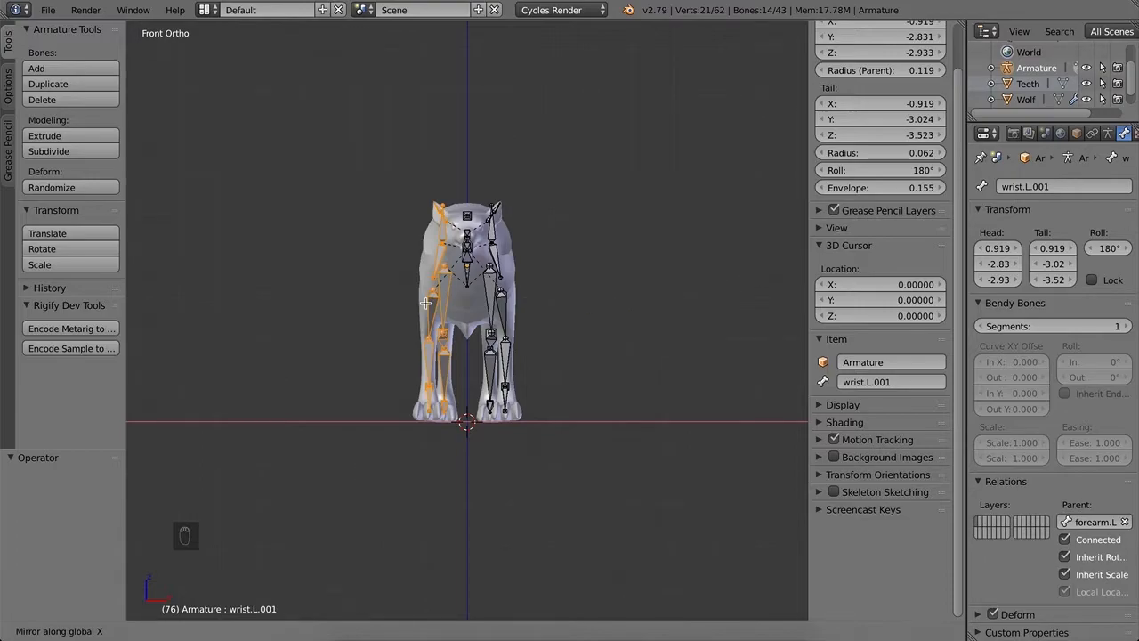
pyautogui.click(426, 303)
# Step: Apply Flip Names to the mirrored bones
pyautogui.press('space')
pyautogui.write('f')
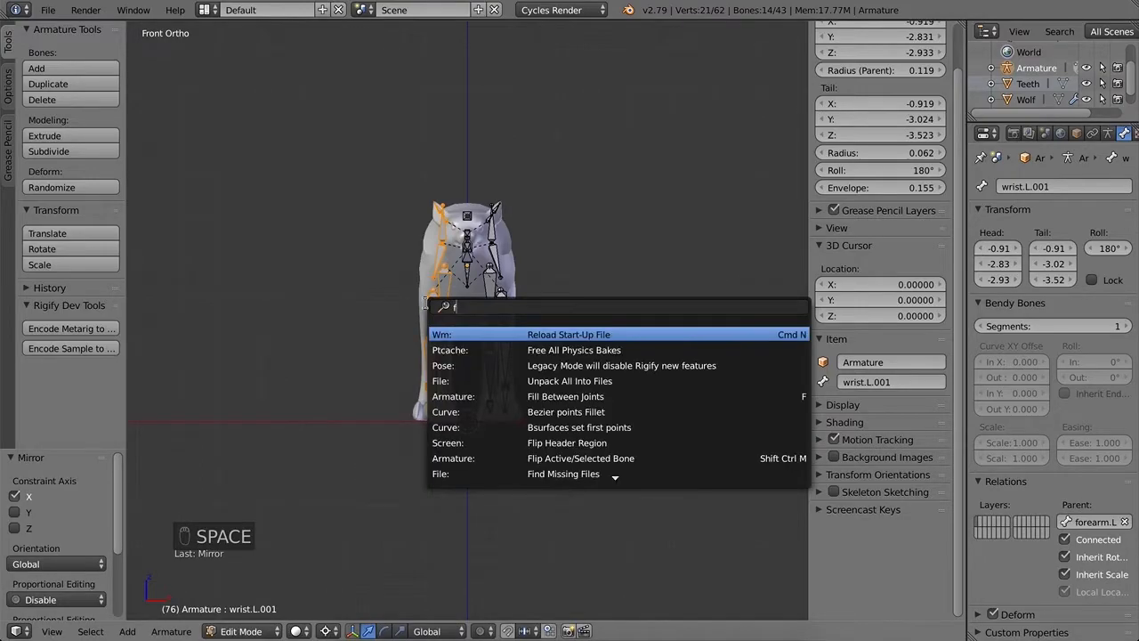
pyautogui.write('lip')
pyautogui.press('Down')
pyautogui.press('Down')
pyautogui.press('Return')
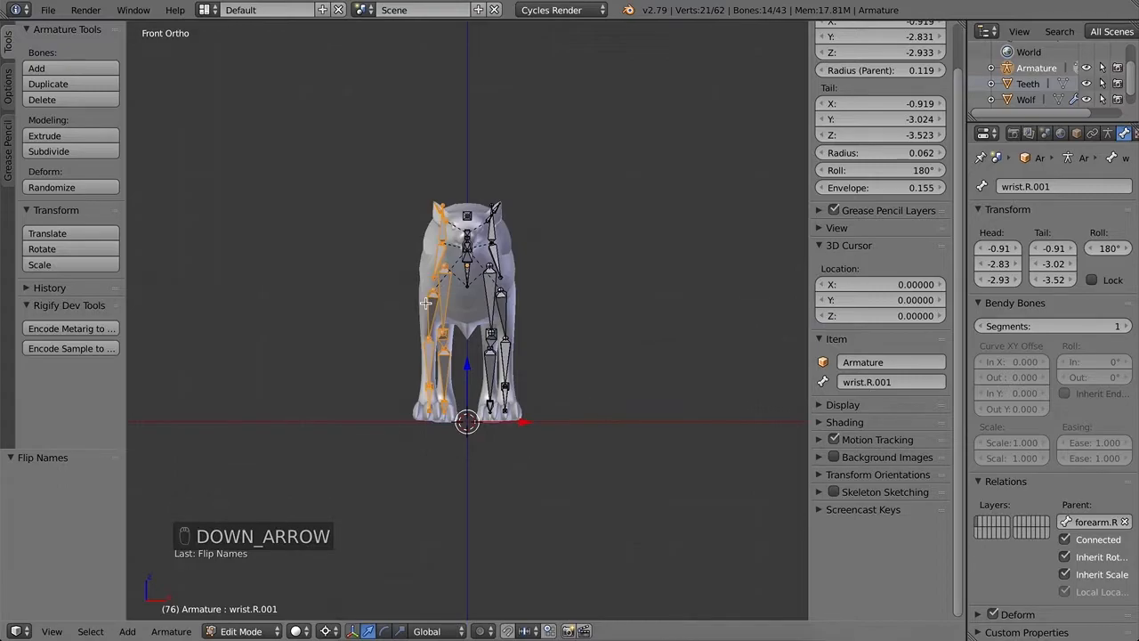
# Step: Check the shoulder and ankle control bones on both sides of the armature, finishing in the right view
pyautogui.press('a')
pyautogui.press('a')
pyautogui.moveTo(521, 326); pyautogui.dragTo(485, 354, button='middle')
pyautogui.rightClick(400, 223)
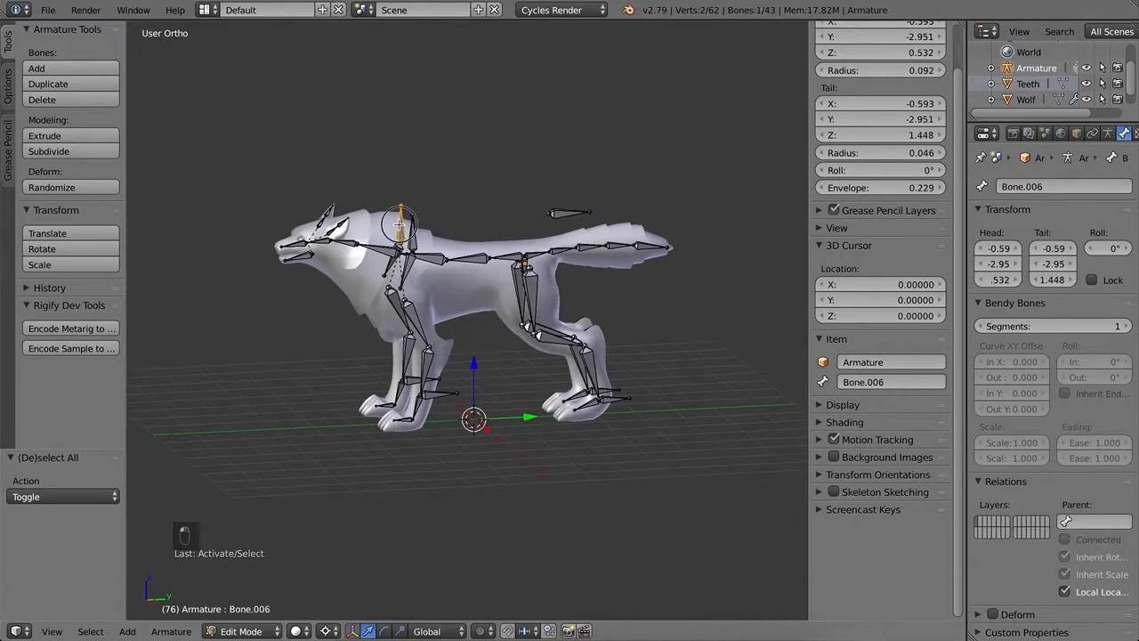
pyautogui.rightClick(614, 399)
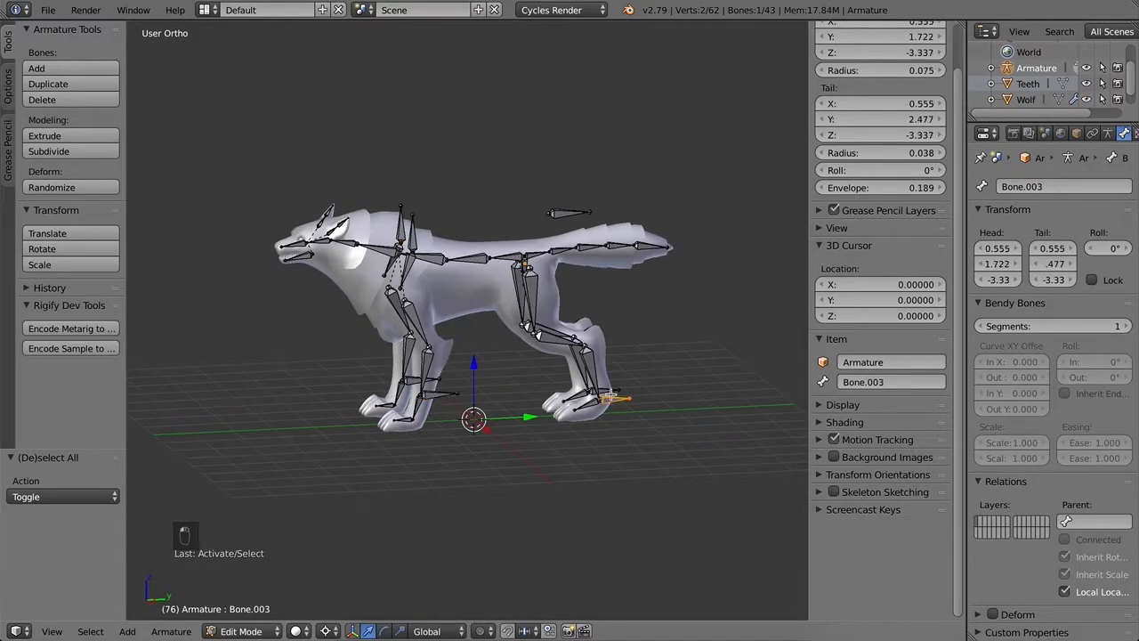
pyautogui.moveTo(513, 441); pyautogui.dragTo(474, 426, button='middle')
pyautogui.press('KP_3')
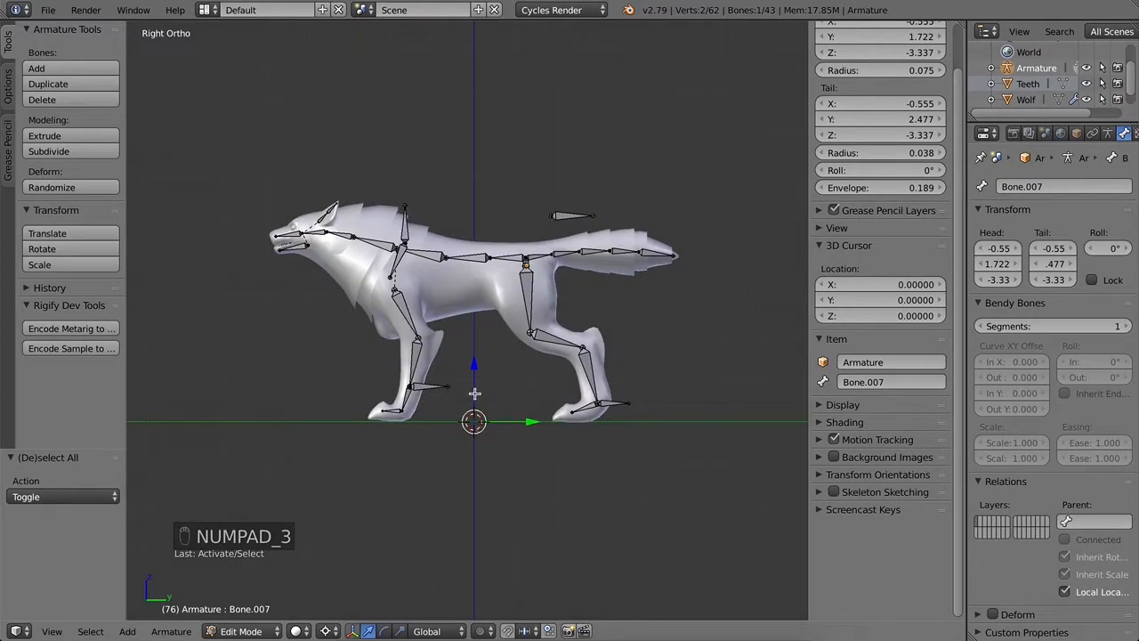
# Step: Try to parent the left shoulder's vertical control bone to shoulder.L in Pose Mode
pyautogui.press('Tab')
pyautogui.click(189, 631)
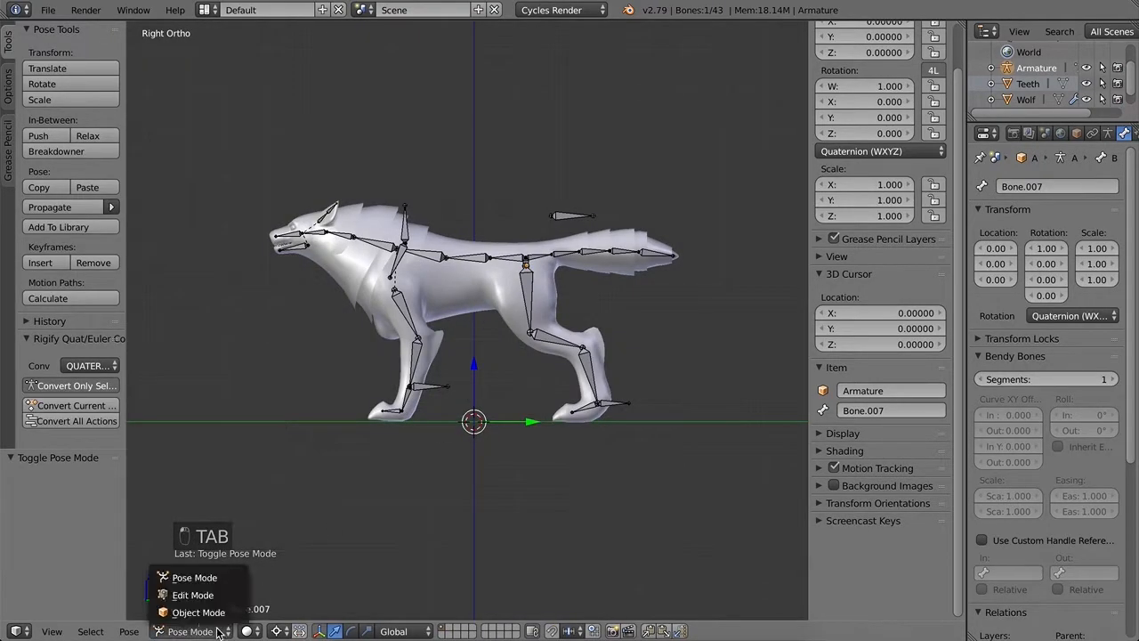
pyautogui.rightClick(405, 229)
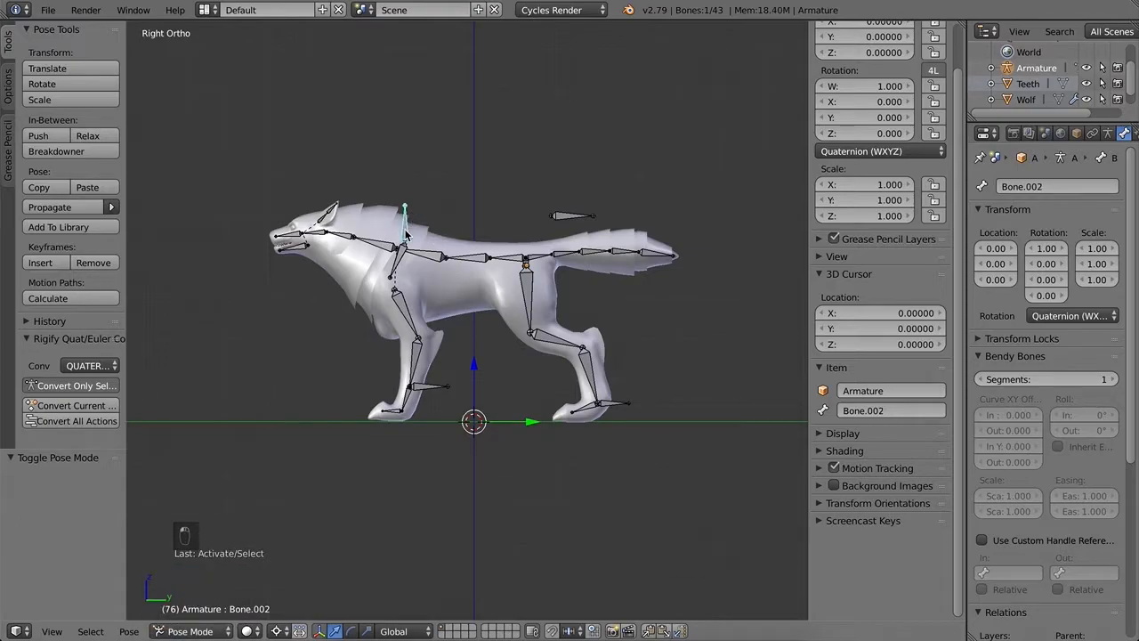
pyautogui.keyDown('shift'); pyautogui.rightClick(401, 256); pyautogui.keyUp('shift')
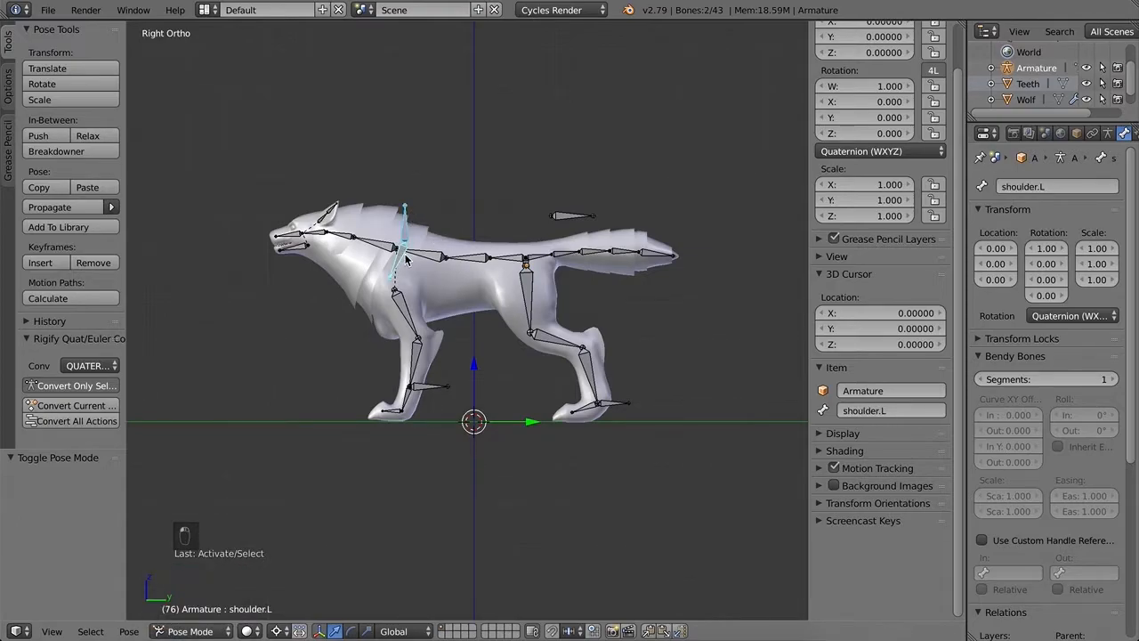
pyautogui.hotkey('ctrl', 'p')
pyautogui.click(406, 257)
pyautogui.press('a')
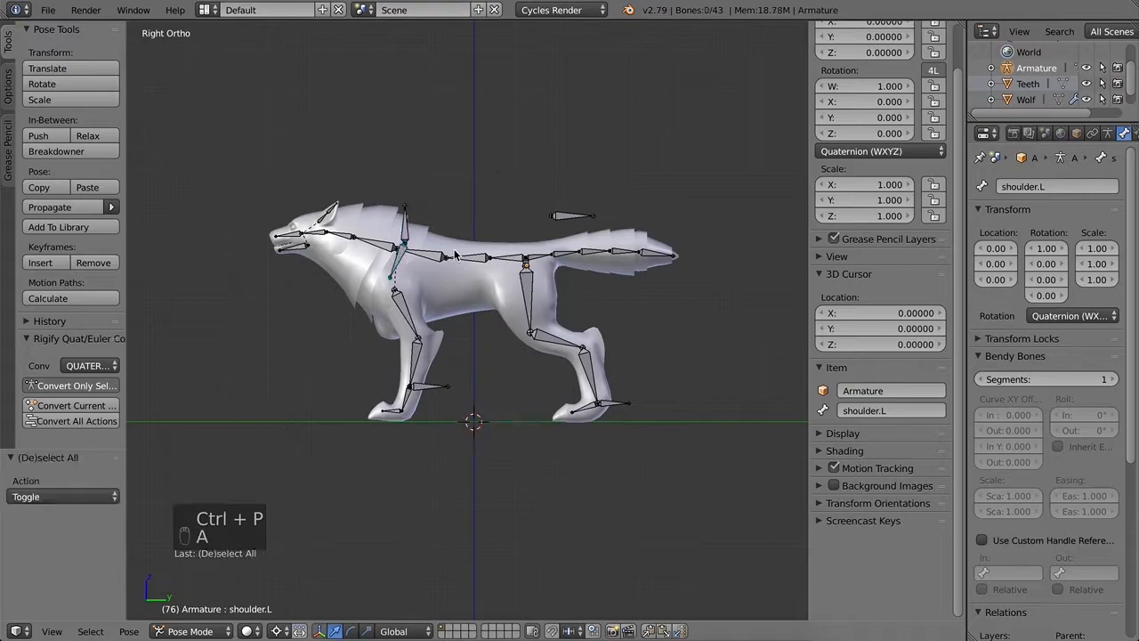
# Step: In Edit Mode, try parenting the left shoulder's control bone to shoulder.L with Keep Offset, and undo it
pyautogui.press('Tab')
pyautogui.rightClick(402, 232)
pyautogui.keyDown('shift'); pyautogui.rightClick(401, 256); pyautogui.keyUp('shift')
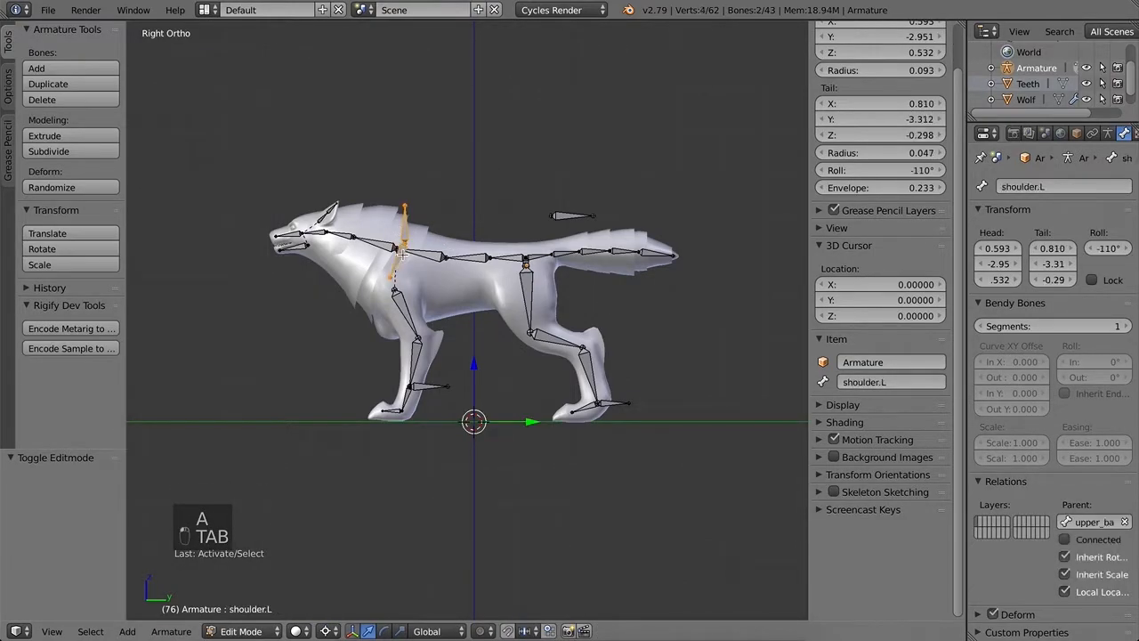
pyautogui.hotkey('ctrl', 'p')
pyautogui.click(402, 255)
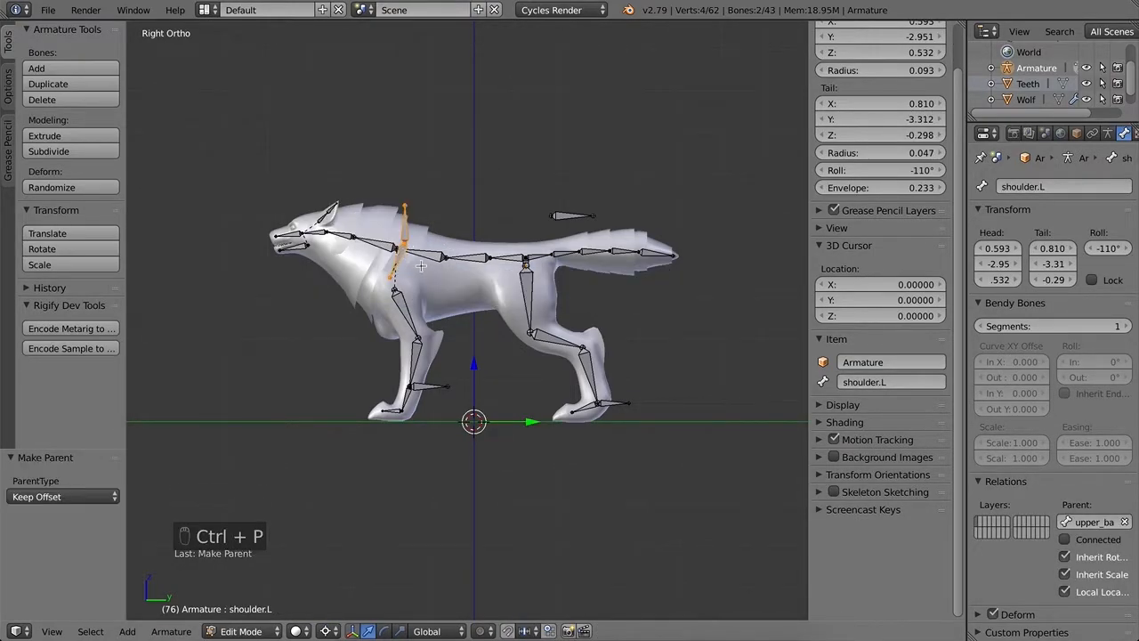
pyautogui.moveTo(421, 265); pyautogui.dragTo(405, 233, button='middle')
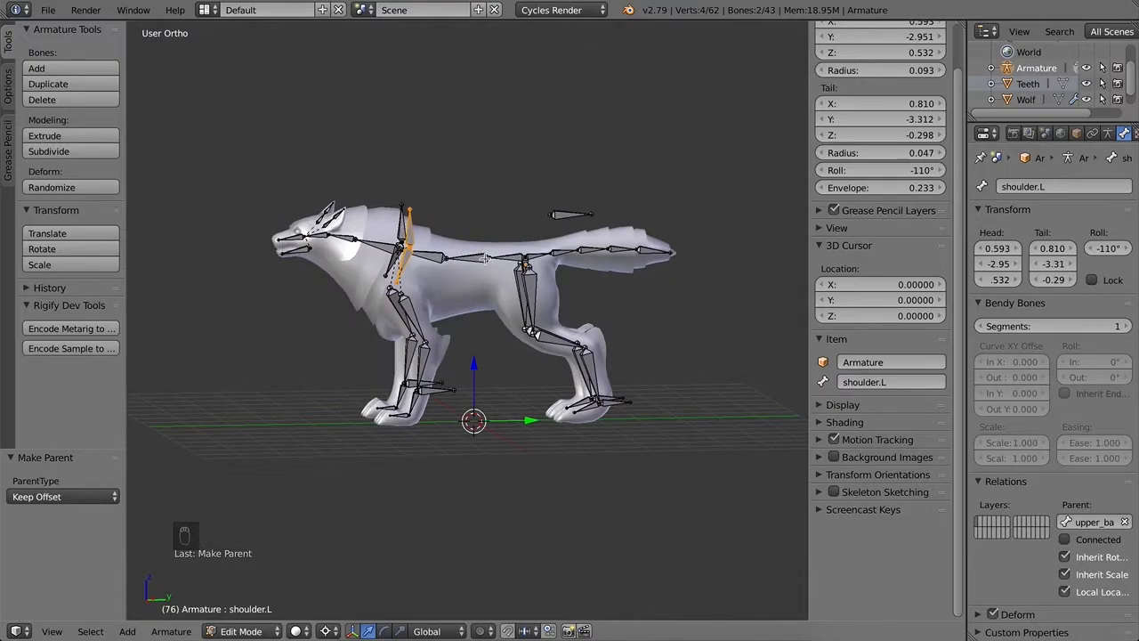
pyautogui.press('super+z')
pyautogui.press('super+z')
pyautogui.press('super+z')
pyautogui.press('super+z')
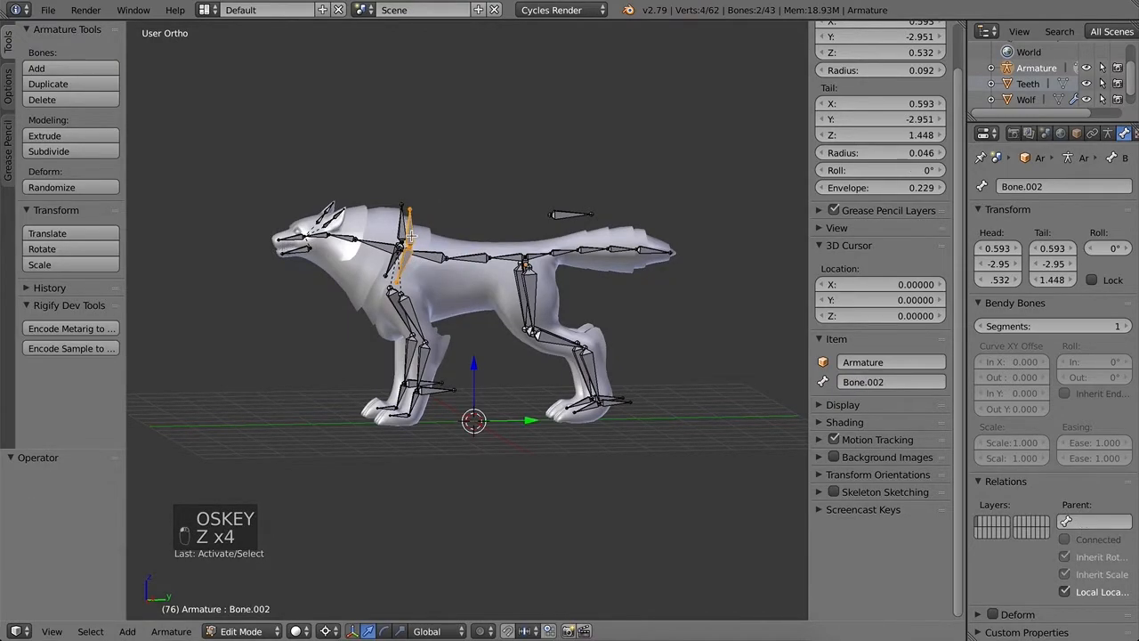
# Step: Parent the left and right shoulder bones to their vertical control bones with Keep Offset
pyautogui.hotkey('ctrl', 'p')
pyautogui.click(409, 235)
pyautogui.rightClick(399, 230)
pyautogui.hotkey('ctrl', 'p')
pyautogui.click(401, 227)
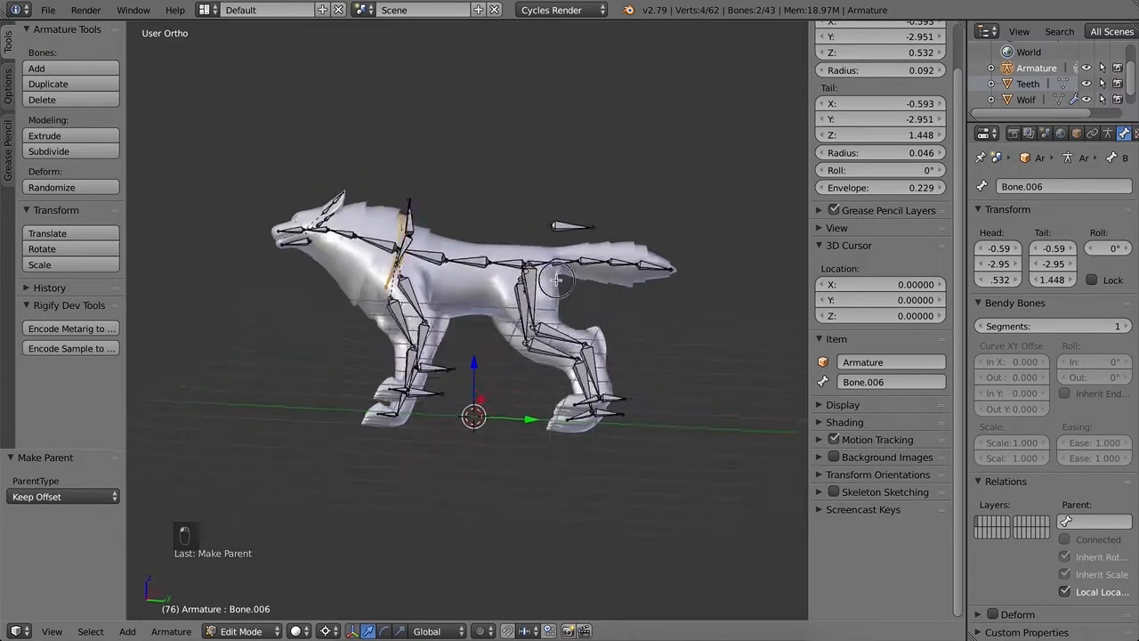
# Step: Select the forearm.L bone and switch the armature to Pose Mode
pyautogui.scroll(4, 422, 431)
pyautogui.rightClick(374, 405)
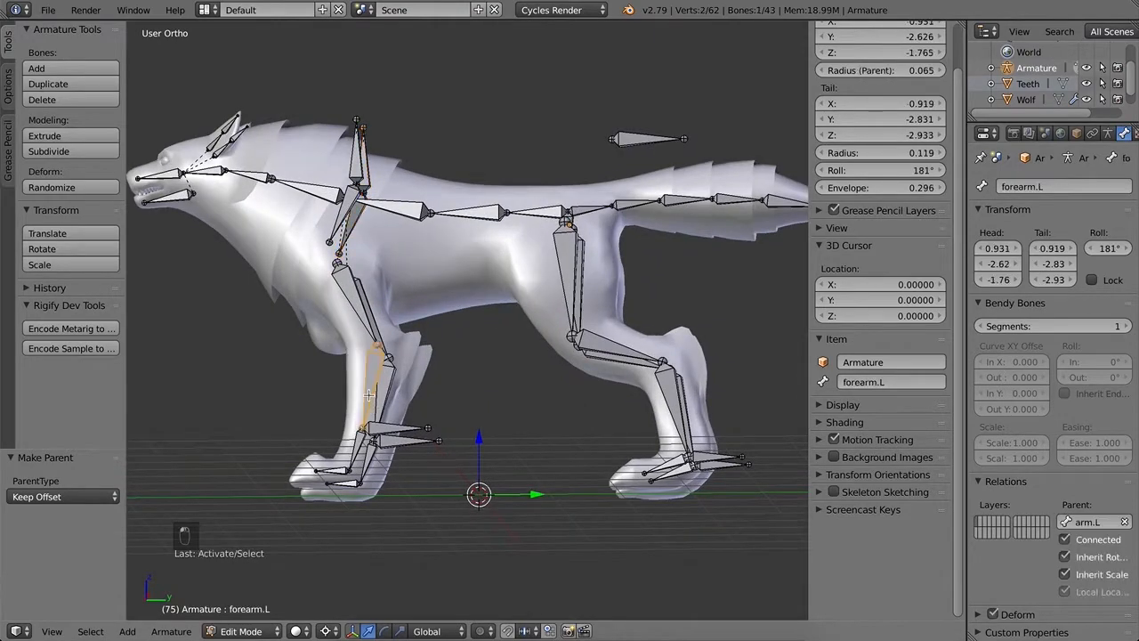
pyautogui.scroll(-3, 442, 354)
pyautogui.moveTo(442, 353)
pyautogui.mouseDown(button='middle')
pyautogui.moveTo(435, 343)
pyautogui.moveTo(462, 343)
pyautogui.moveTo(434, 344)
pyautogui.moveTo(454, 350)
pyautogui.mouseUp(button='middle')
pyautogui.press('Tab')
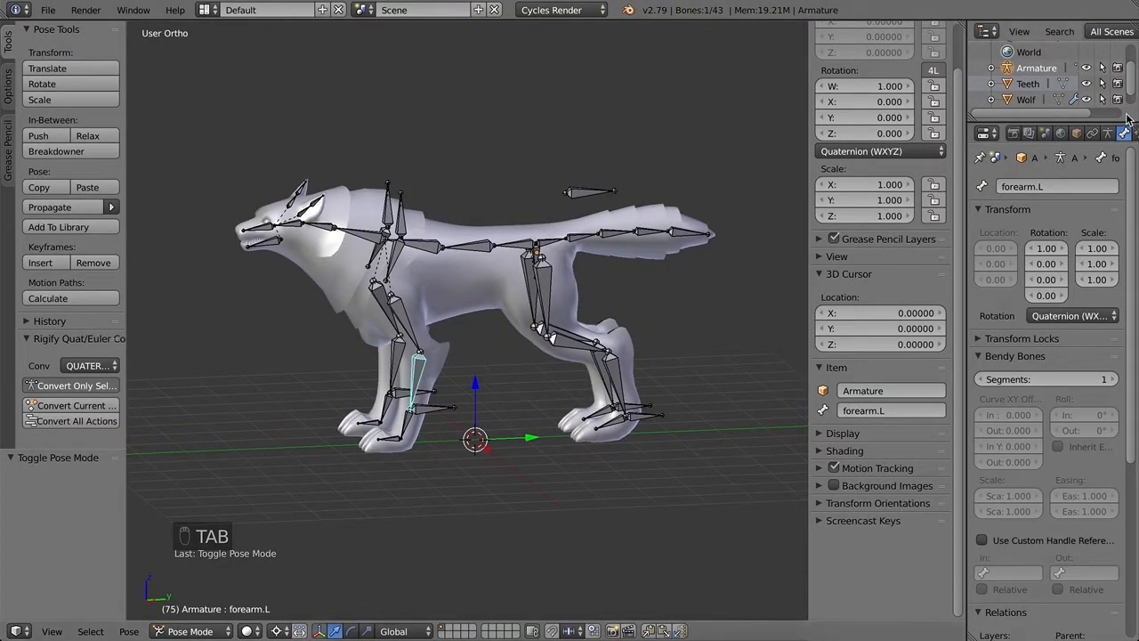
# Step: Hide the 3D view's numeric properties region and widen the Properties editor
pyautogui.moveTo(810, 249); pyautogui.dragTo(787, 249)
pyautogui.press('n')
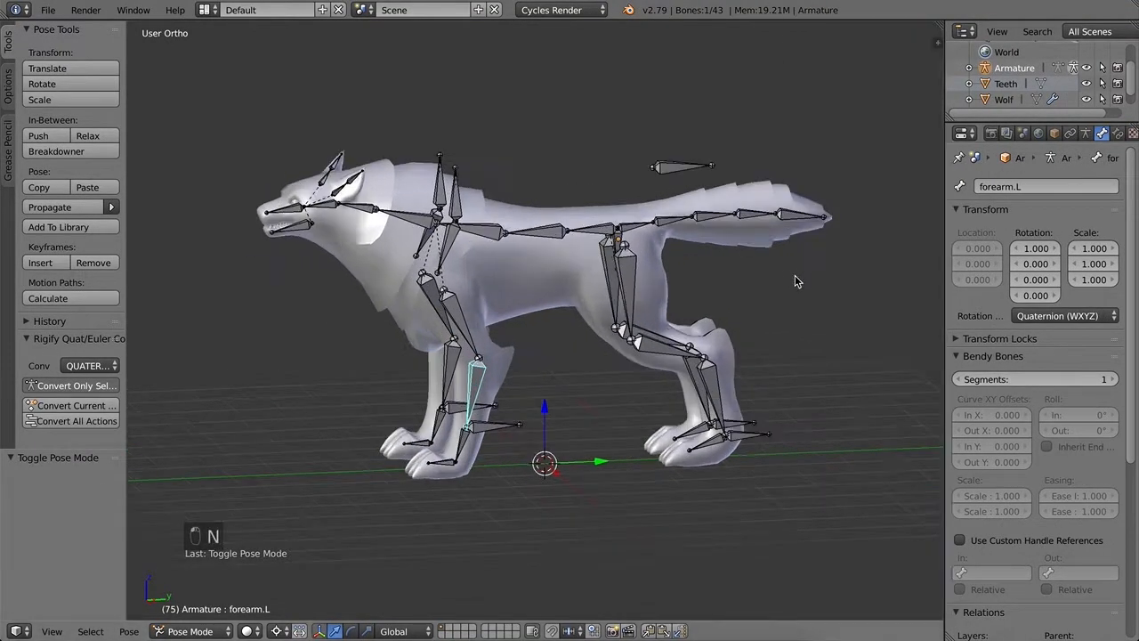
pyautogui.moveTo(944, 356); pyautogui.dragTo(932, 357)
# Step: Add an Inverse Kinematics bone constraint to forearm.L
pyautogui.click(1104, 134)
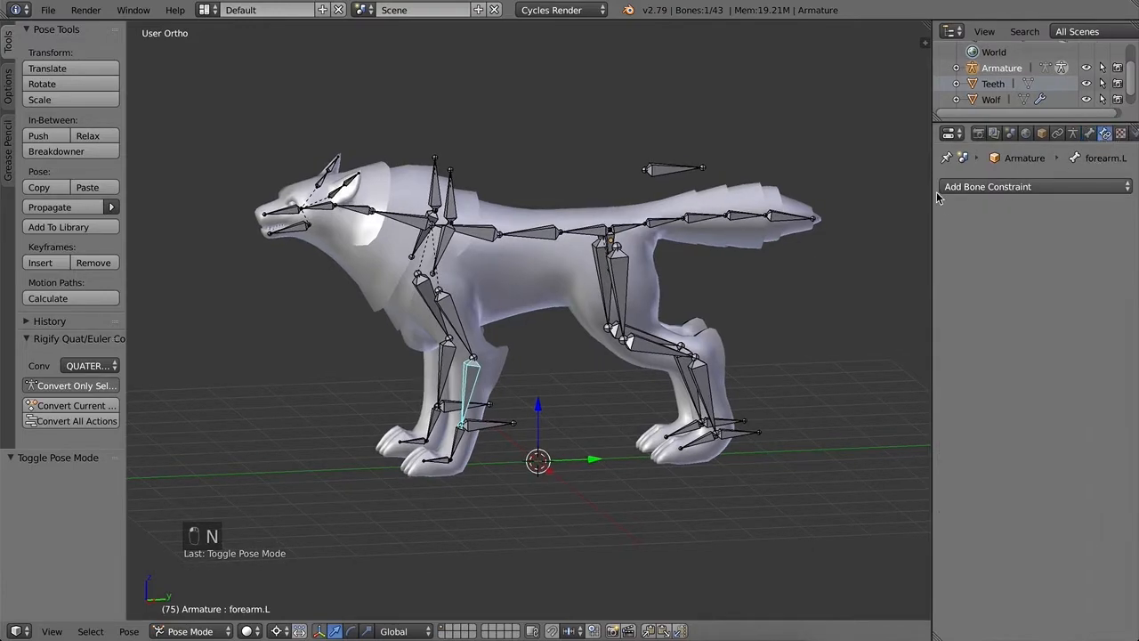
pyautogui.click(988, 187)
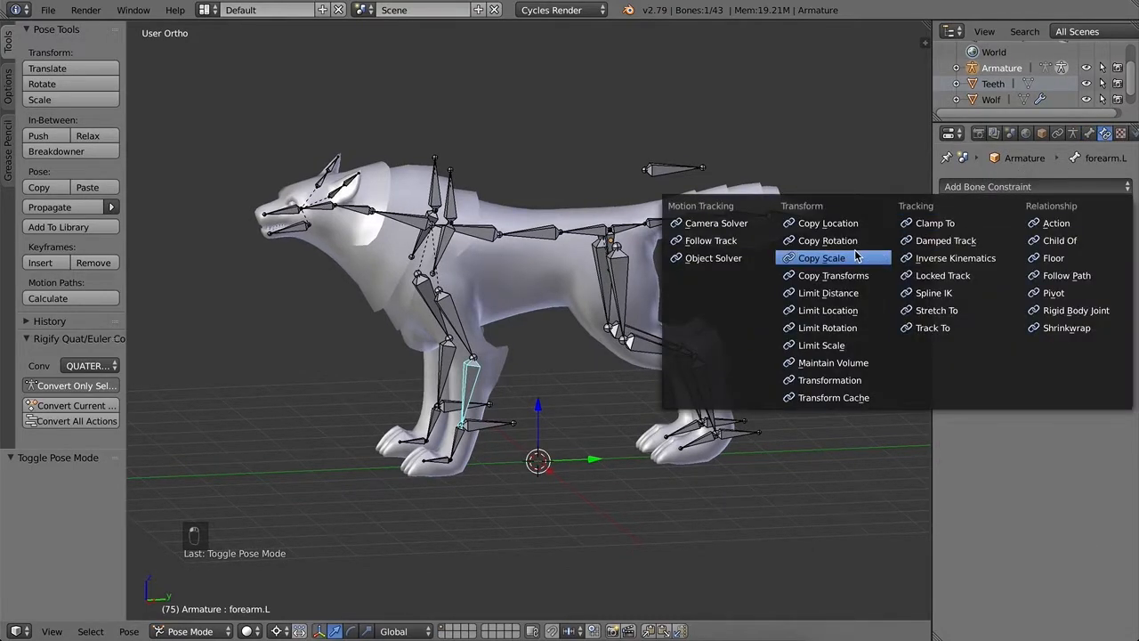
pyautogui.click(926, 259)
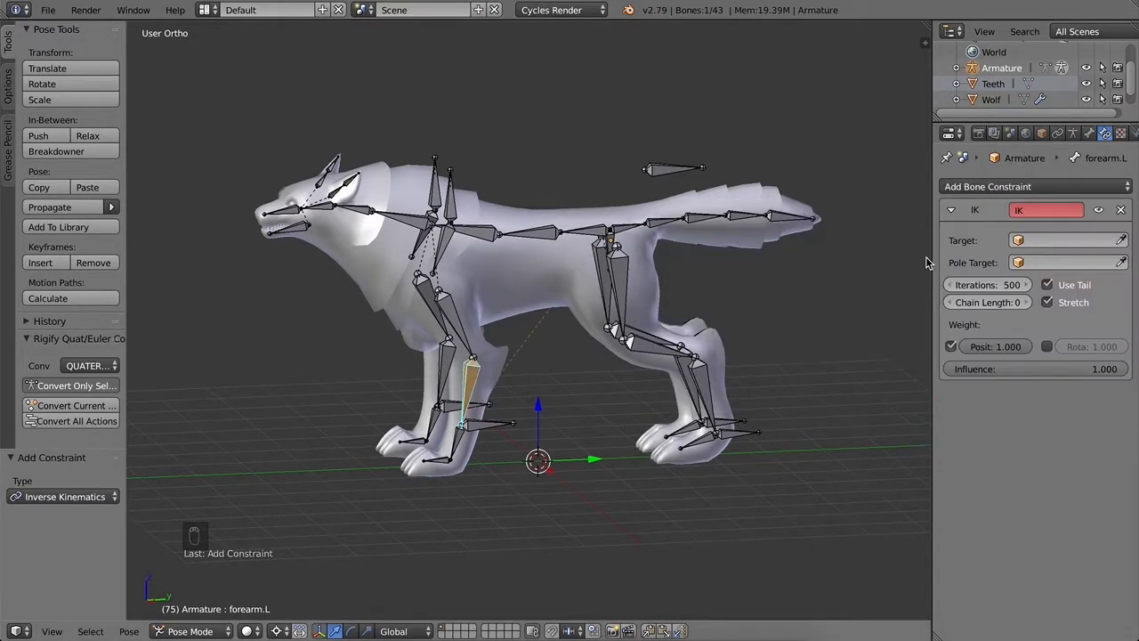
# Step: Try targeting the IK constraint at the Armature's arm.L bone with a longer chain length, and undo these settings
pyautogui.click(1051, 239)
pyautogui.click(1039, 262)
pyautogui.click(1041, 262)
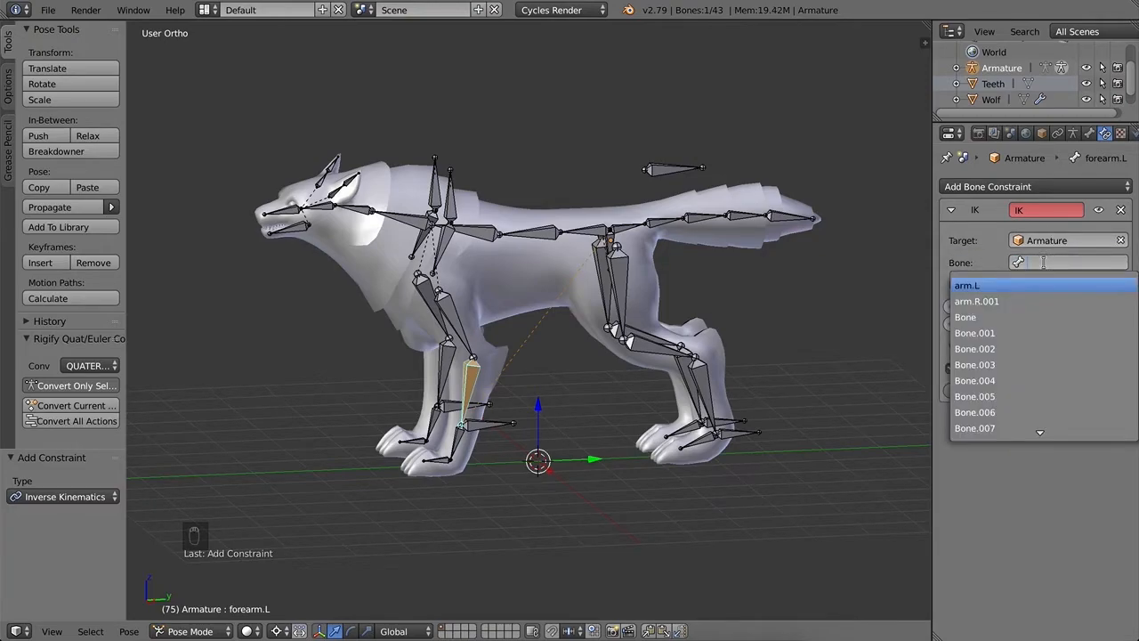
pyautogui.click(994, 286)
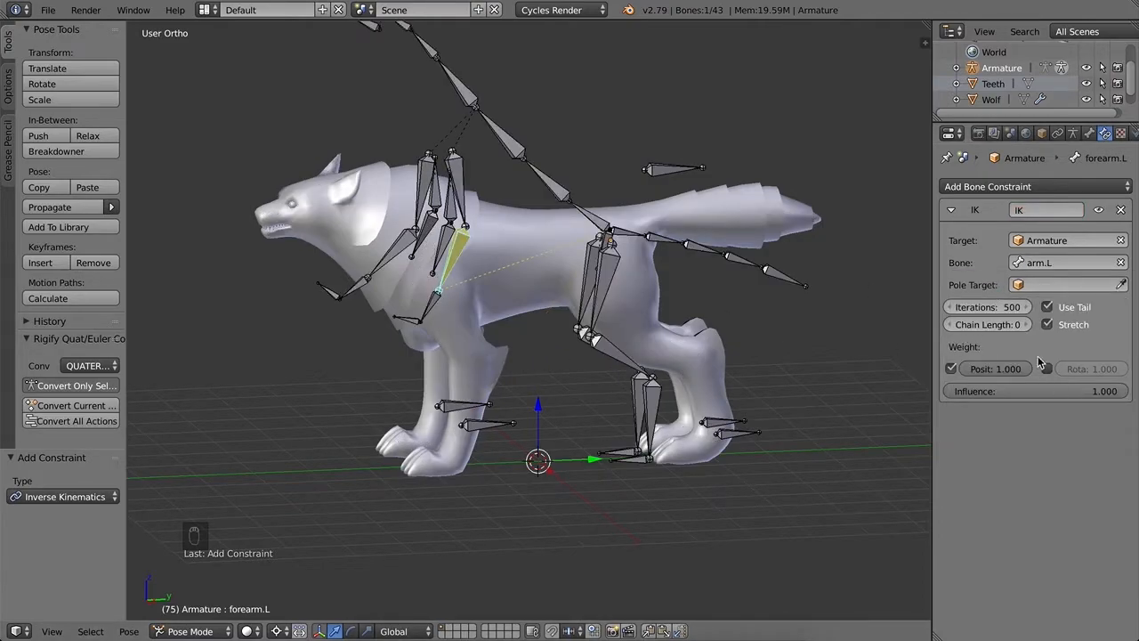
pyautogui.click(1027, 325)
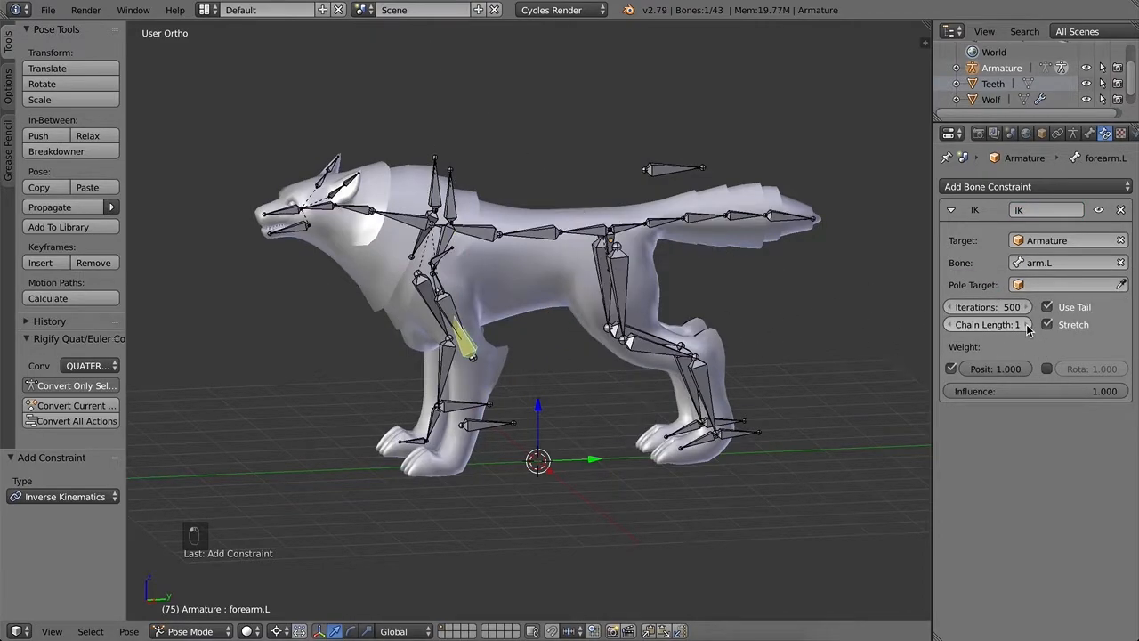
pyautogui.click(1028, 325)
pyautogui.press('super+z')
pyautogui.press('super+z')
pyautogui.press('super+z')
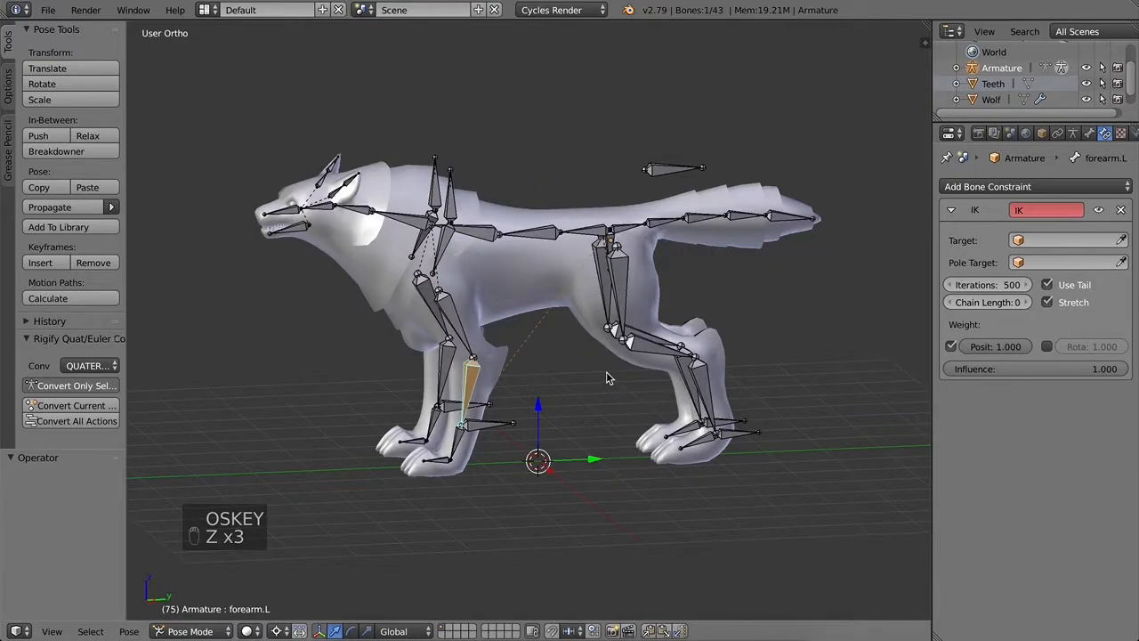
# Step: Target forearm.L's IK constraint at the Armature's forearm.L bone, with a chain length of 2
pyautogui.click(1090, 133)
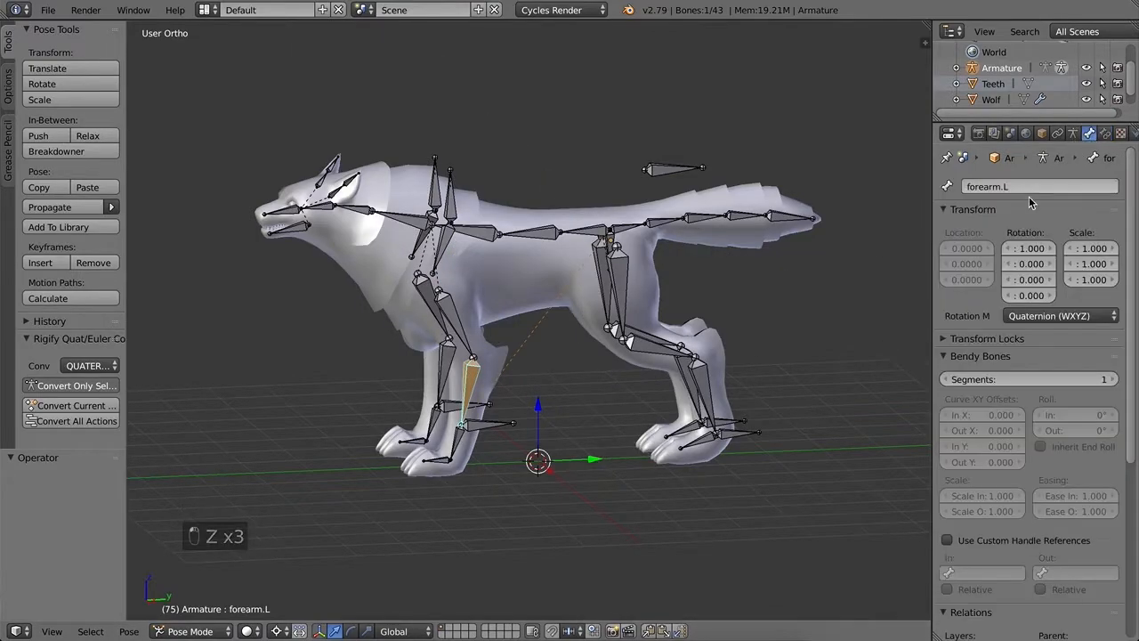
pyautogui.click(1105, 133)
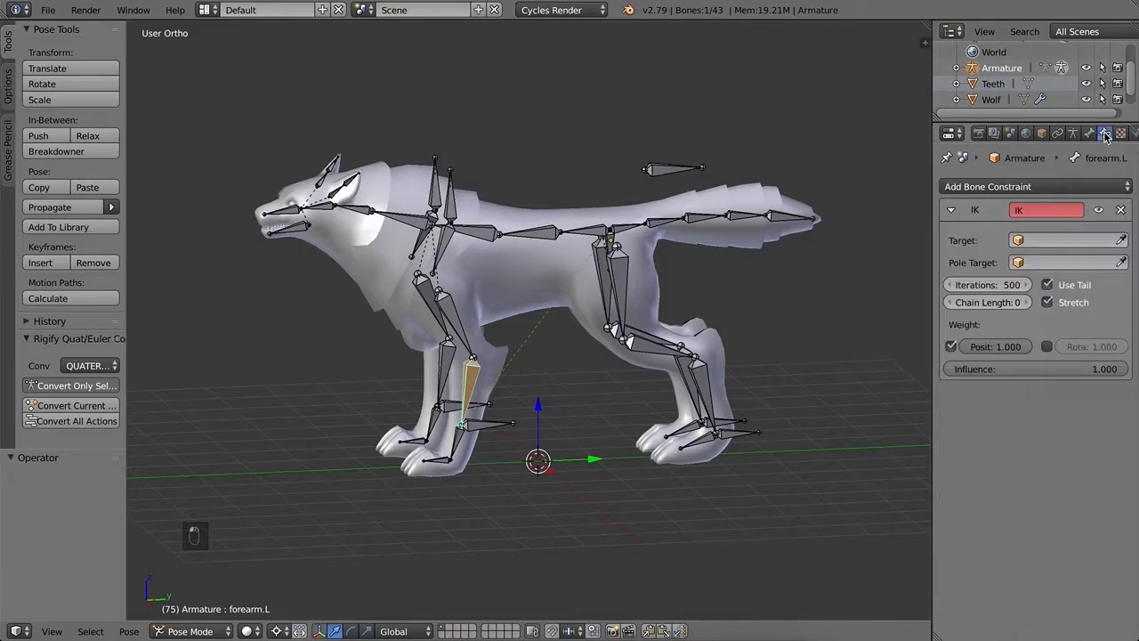
pyautogui.click(1034, 242)
pyautogui.click(1033, 262)
pyautogui.click(1042, 263)
pyautogui.write('fore')
pyautogui.press('Return')
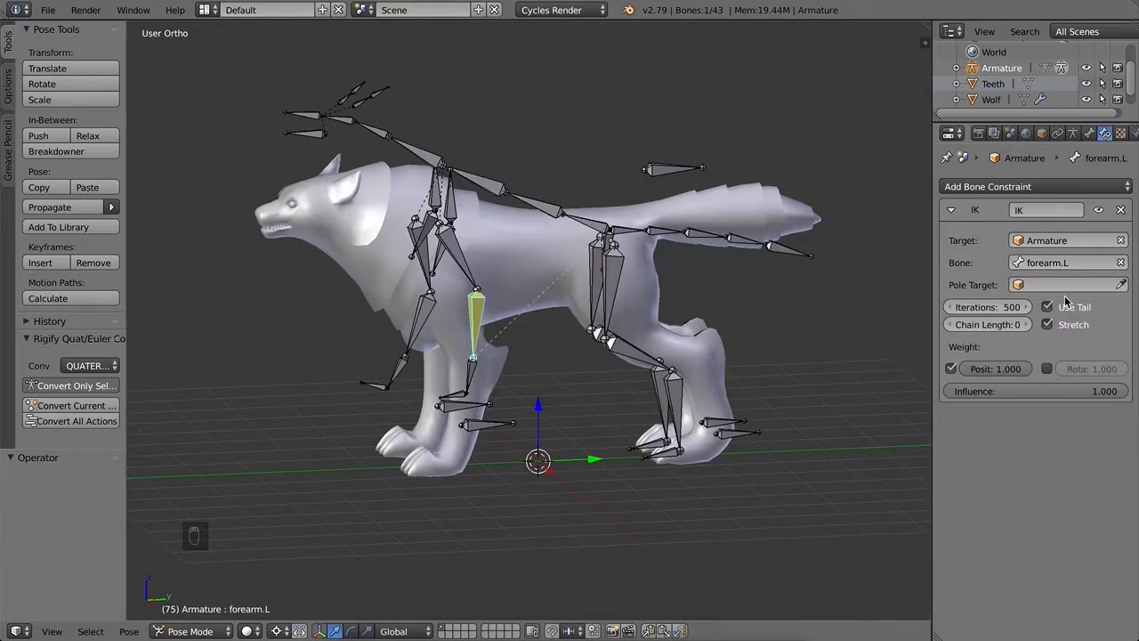
pyautogui.click(1028, 325)
pyautogui.click(1028, 325)
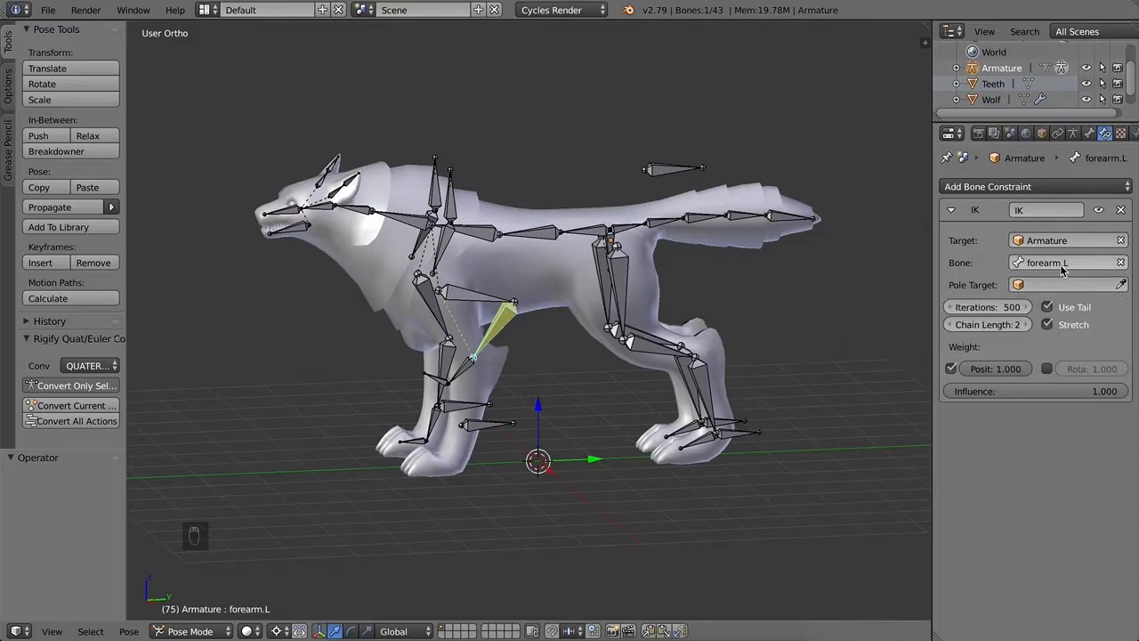
pyautogui.click(1059, 263)
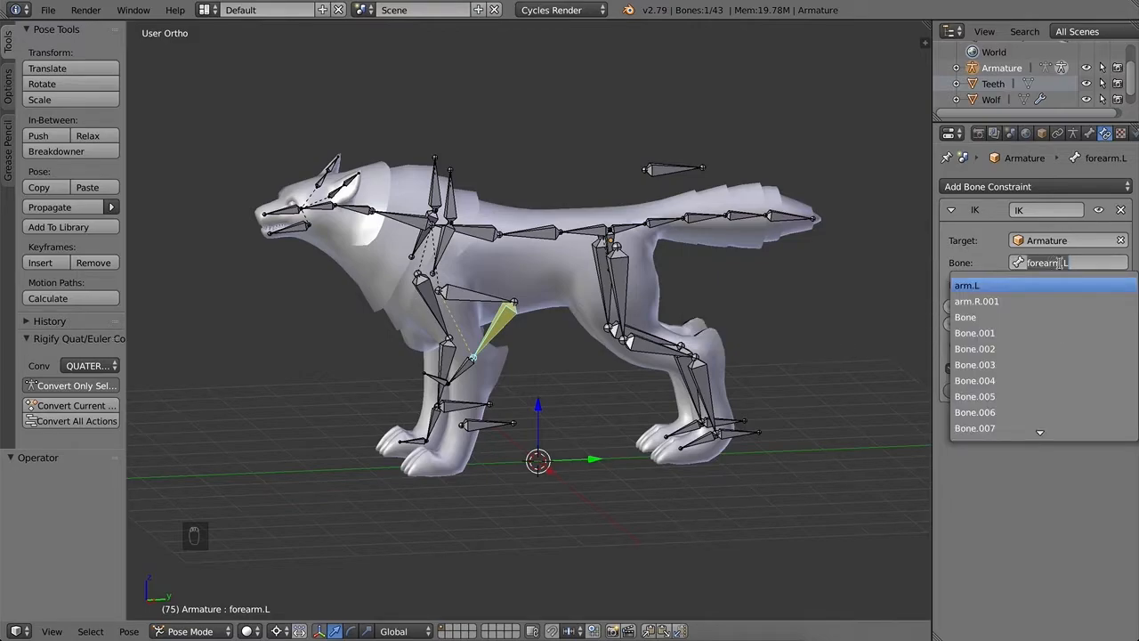
pyautogui.write('fore')
pyautogui.press('BackSpace')
pyautogui.press('BackSpace')
pyautogui.press('BackSpace')
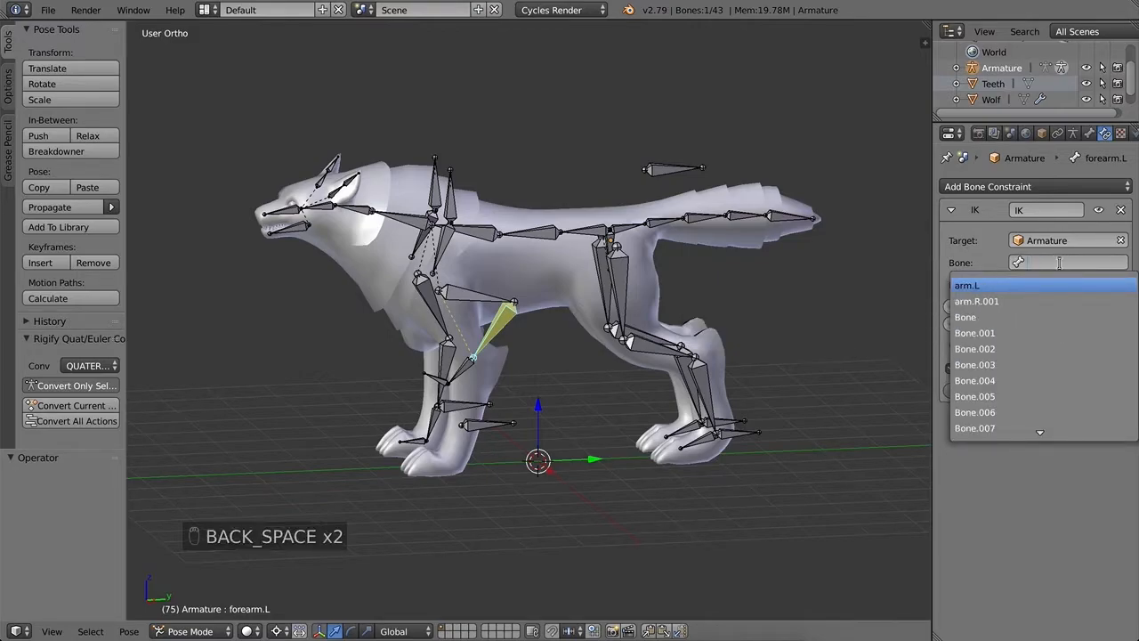
# Step: Select the left wrist's control bone and show its bone properties to check its name
pyautogui.rightClick(485, 426)
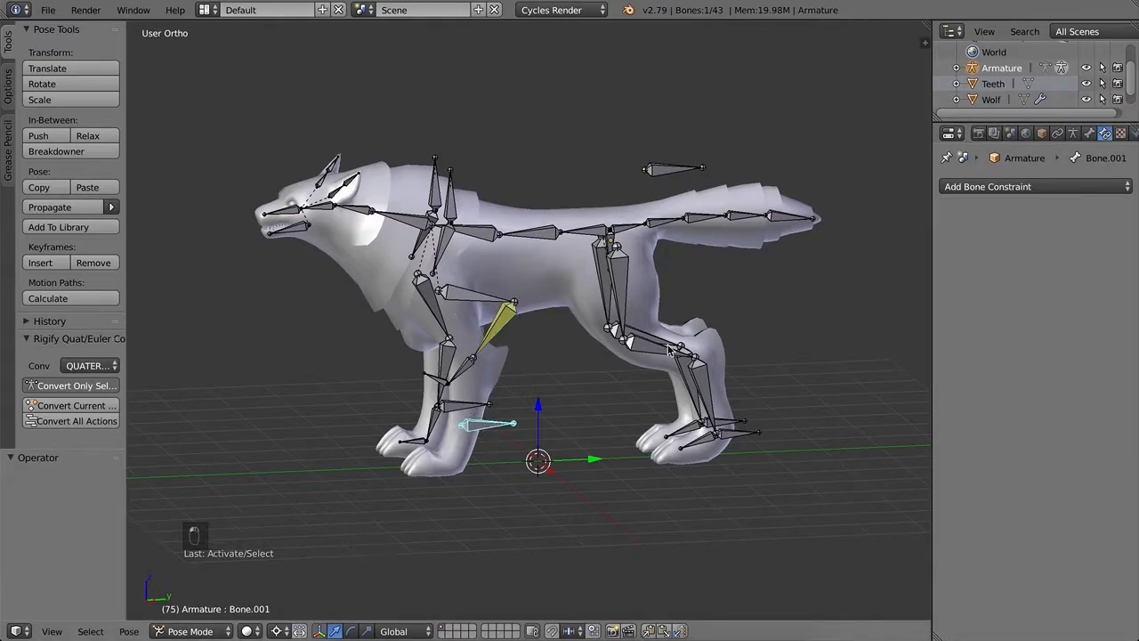
pyautogui.click(1089, 132)
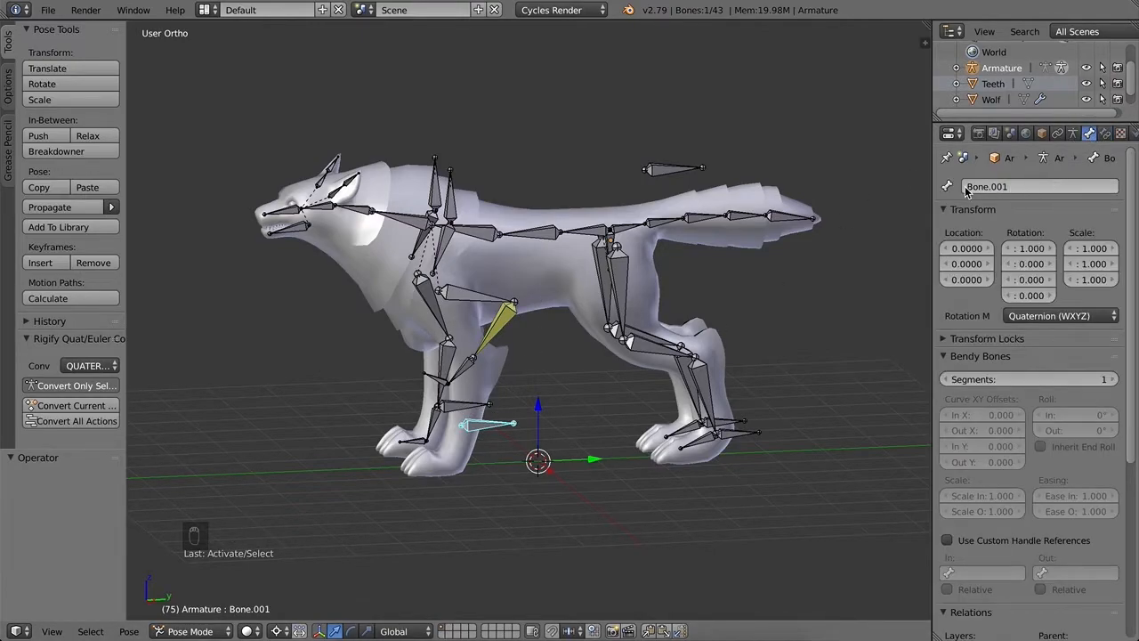
# Step: Set Bone.001 as the target bone of the IK constraint on forearm.L
pyautogui.click(1105, 133)
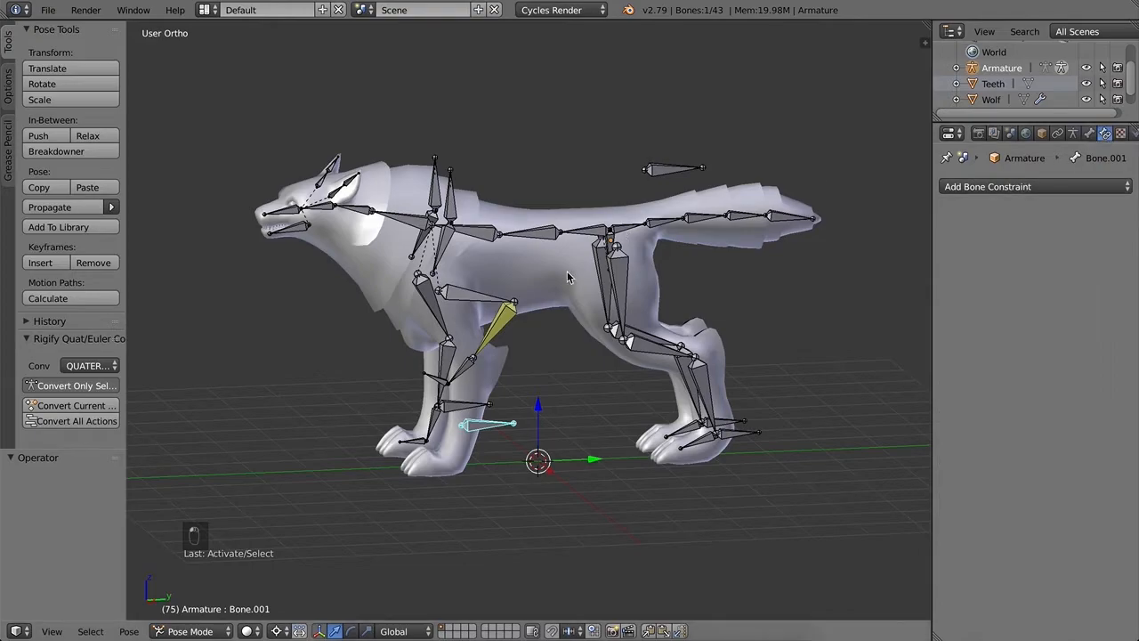
pyautogui.rightClick(503, 315)
pyautogui.click(1121, 263)
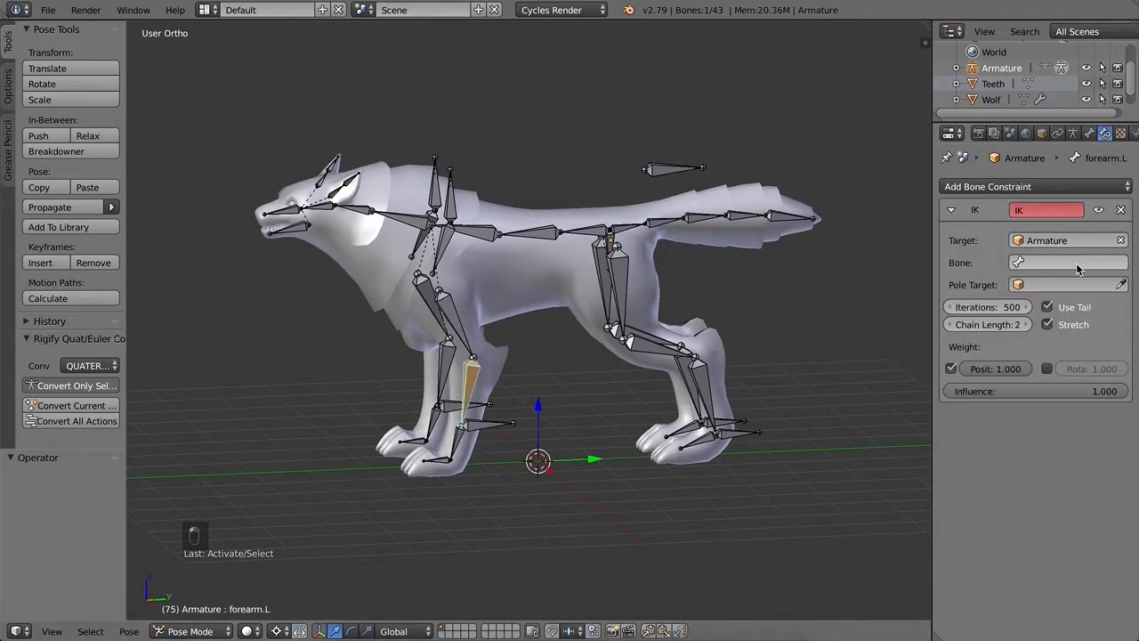
pyautogui.click(1081, 267)
pyautogui.write('bone.')
pyautogui.press('Return')
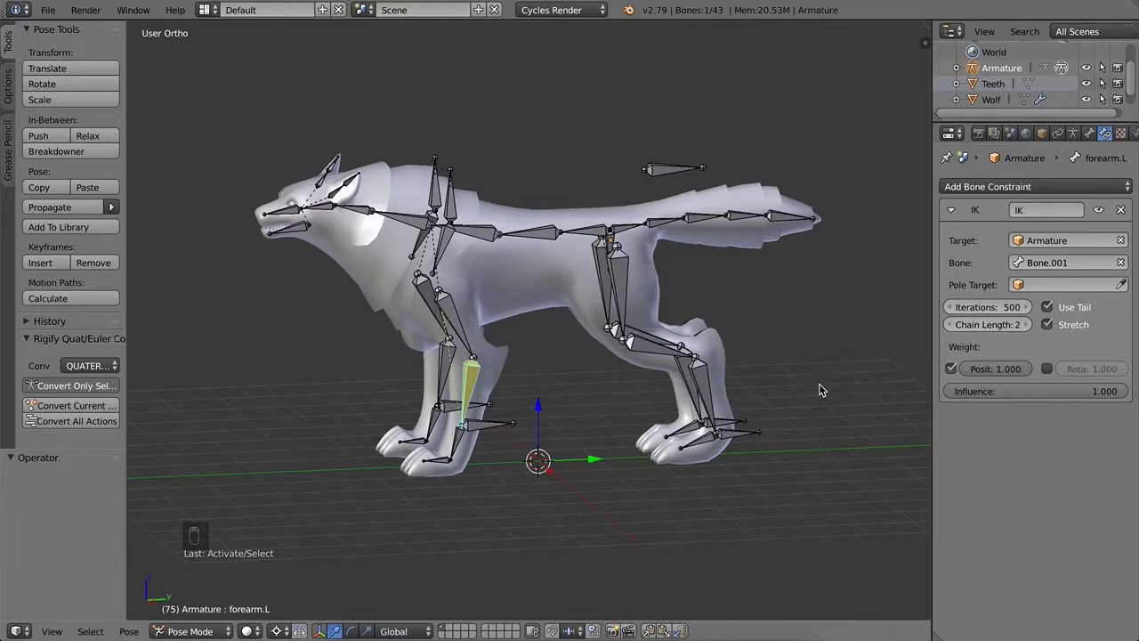
# Step: Select the front left controller bone, Bone.001, and set the pivot point to Active Element
pyautogui.rightClick(487, 425)
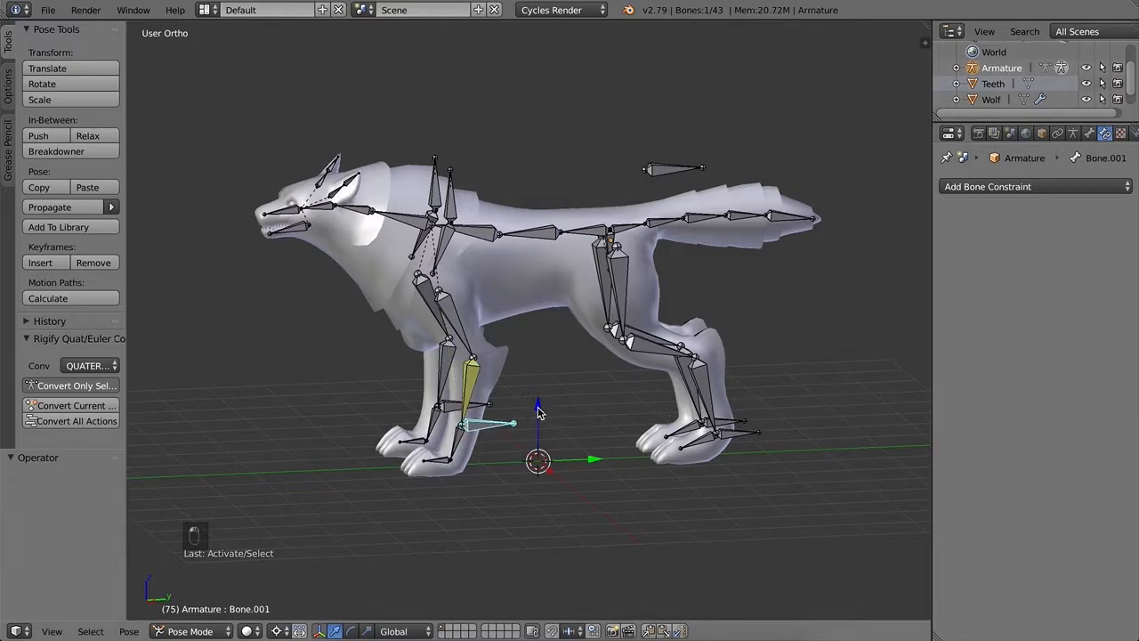
pyautogui.click(274, 631)
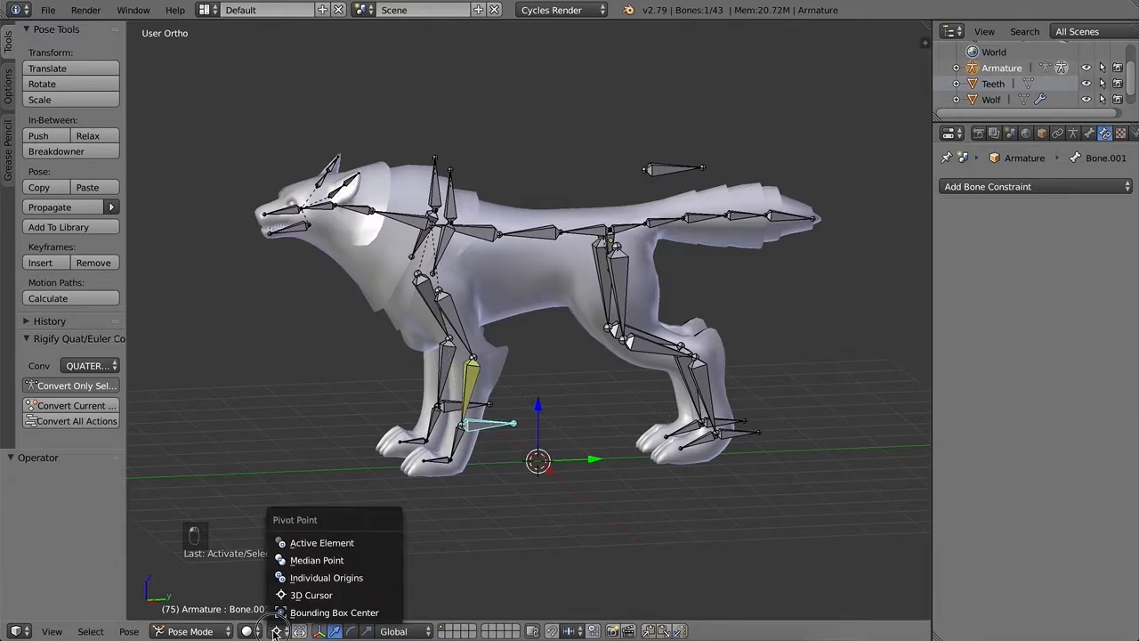
pyautogui.click(330, 542)
# Step: Test the front left leg's IK by moving Bone.001 about 0.43 up along Z and then freely, and undo both moves
pyautogui.press('g')
pyautogui.press('z')
pyautogui.click(481, 381)
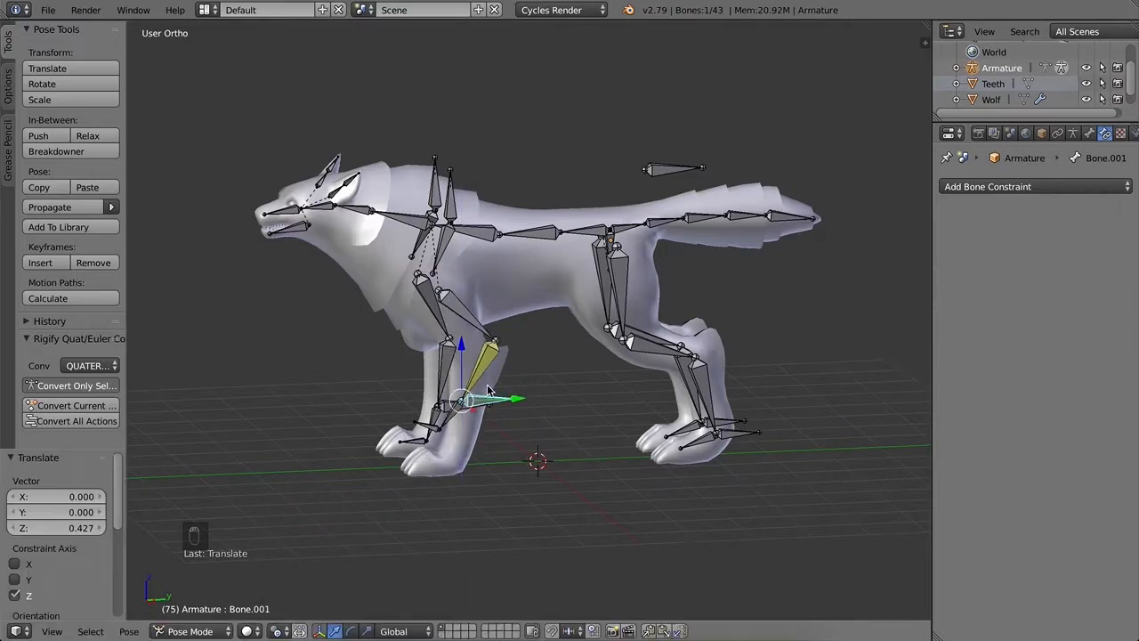
pyautogui.press('g')
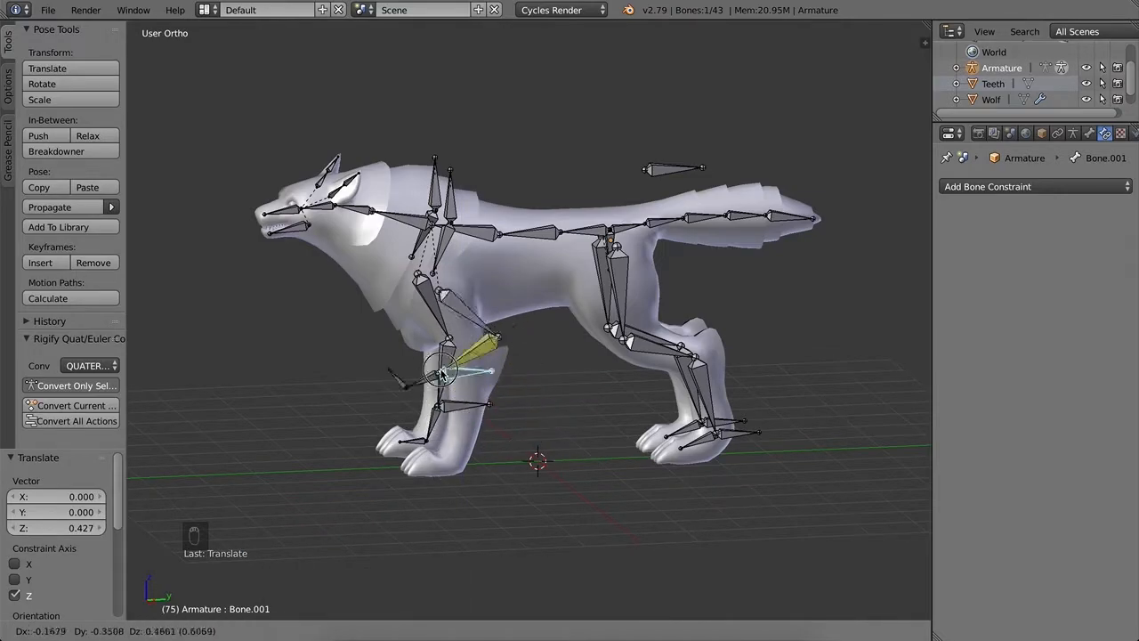
pyautogui.click(489, 383)
pyautogui.press('super+z')
pyautogui.press('super+z')
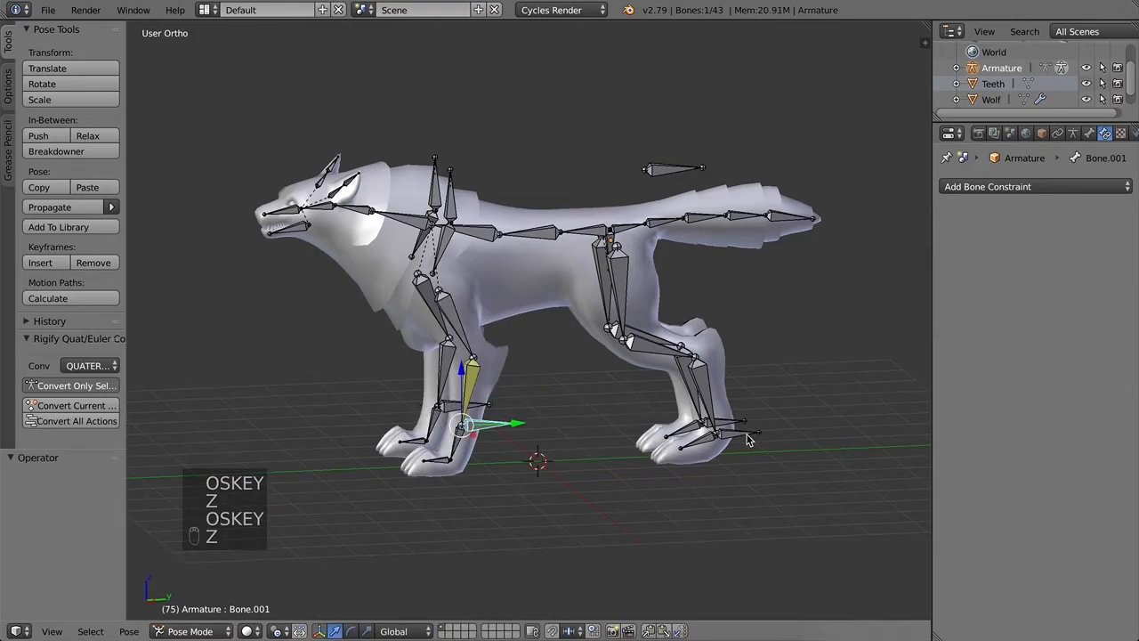
# Step: Look up the name of the front right leg's controller bone and add an Inverse Kinematics constraint to forearm.R.001
pyautogui.rightClick(439, 383)
pyautogui.rightClick(441, 374)
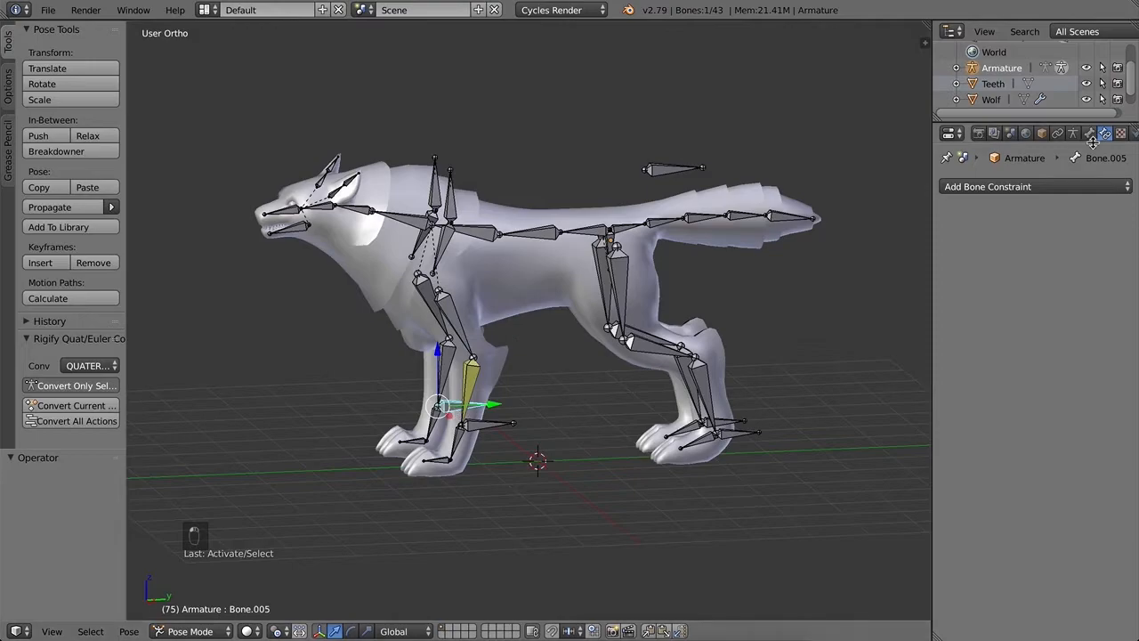
pyautogui.click(1089, 133)
pyautogui.click(1106, 134)
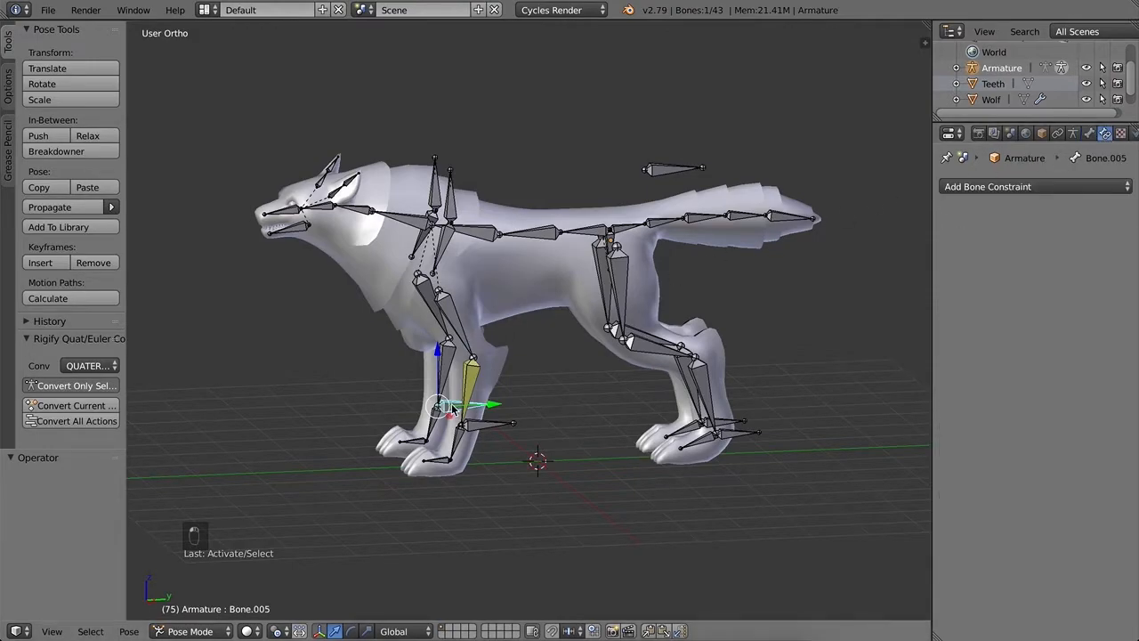
pyautogui.rightClick(444, 374)
pyautogui.click(1037, 187)
pyautogui.click(970, 257)
# Step: Set the forearm.R.001 IK constraint's target to Armature, its bone to Bone.005 and its chain length to 2
pyautogui.click(1055, 240)
pyautogui.click(975, 277)
pyautogui.click(1033, 263)
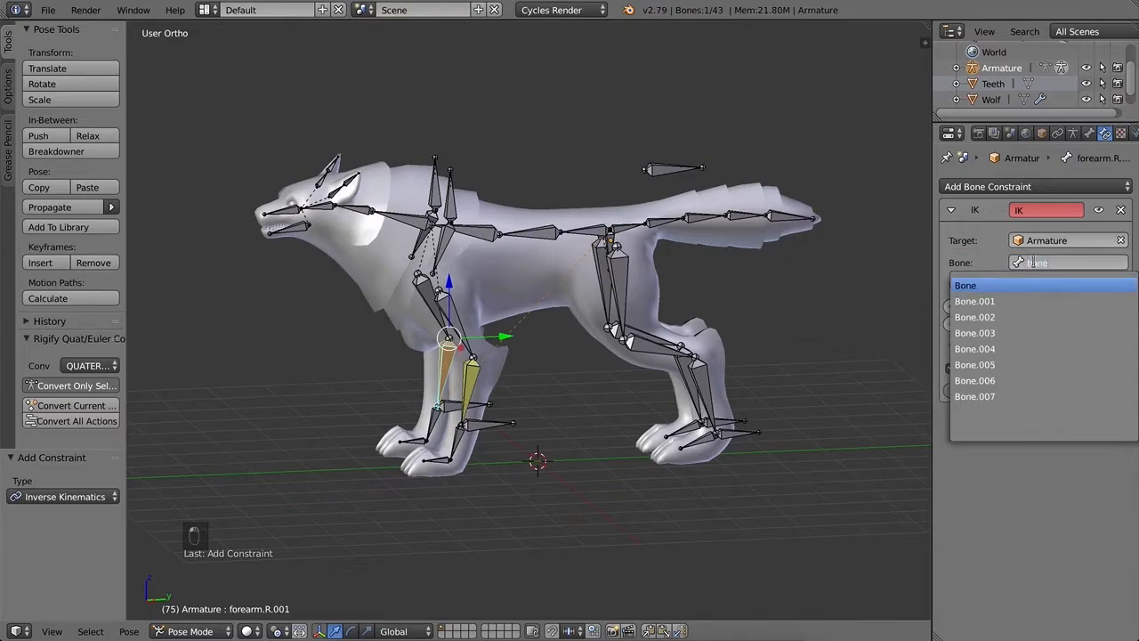
pyautogui.click(966, 349)
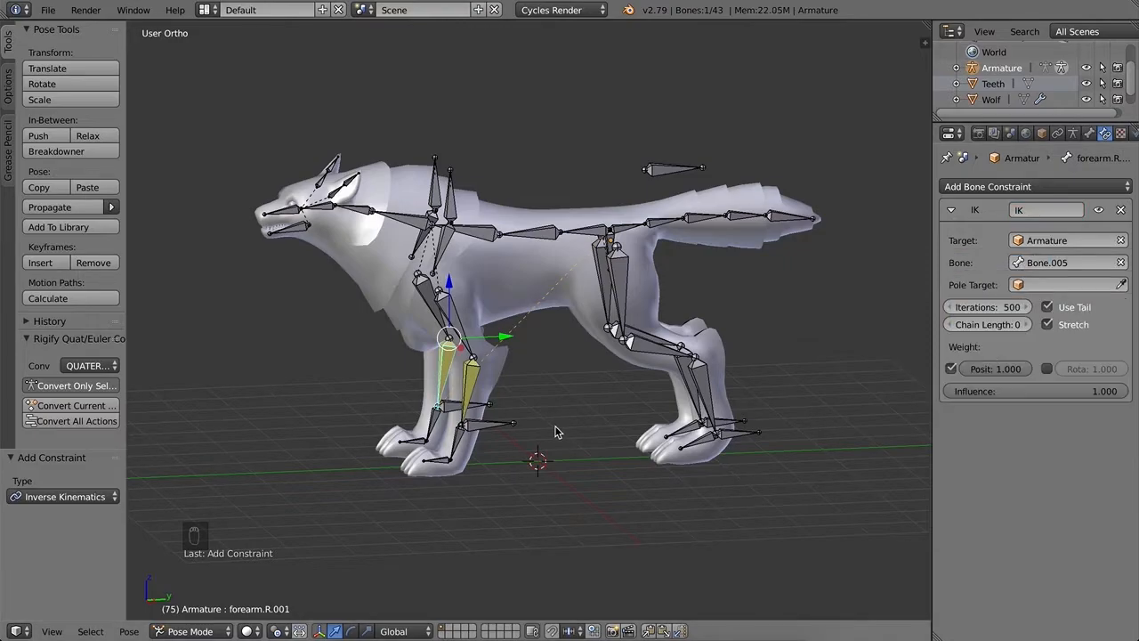
pyautogui.click(1024, 324)
pyautogui.click(1025, 324)
# Step: Test the front right leg's IK by moving Bone.005 upward, and undo the move
pyautogui.rightClick(456, 400)
pyautogui.moveTo(456, 402)
pyautogui.mouseDown()
pyautogui.moveTo(459, 378)
pyautogui.moveTo(476, 418)
pyautogui.moveTo(449, 396)
pyautogui.moveTo(456, 383)
pyautogui.mouseUp()
pyautogui.press('super+z')
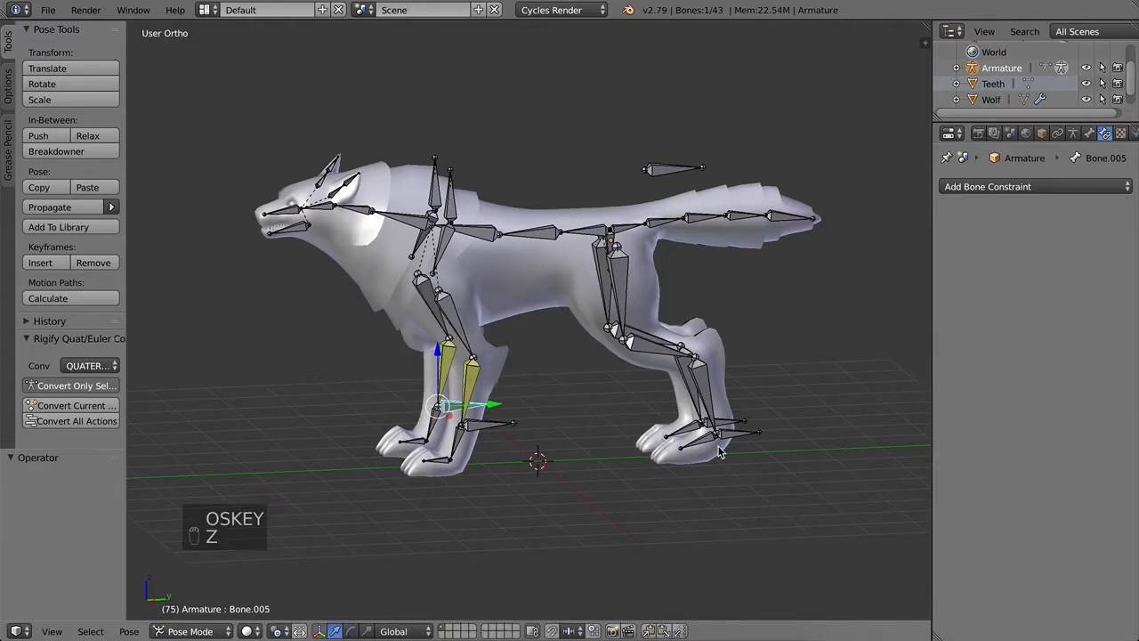
# Step: Add an Inverse Kinematics constraint to leg.L with Armature as its target
pyautogui.rightClick(721, 429)
pyautogui.click(1056, 187)
pyautogui.click(955, 258)
pyautogui.click(1050, 241)
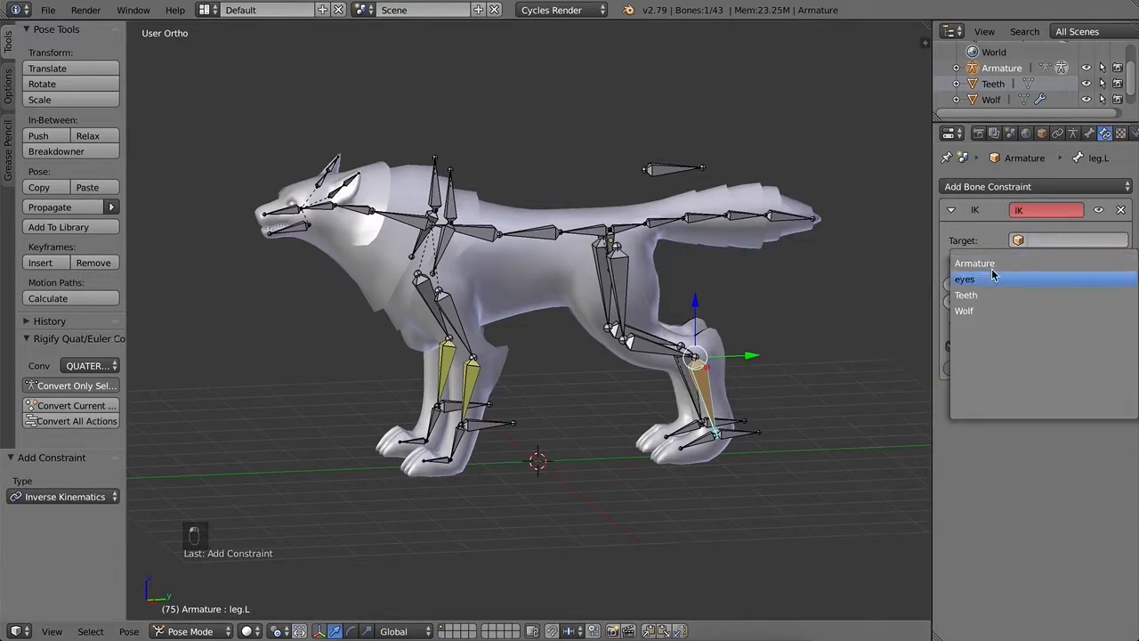
pyautogui.click(965, 279)
pyautogui.click(1048, 237)
pyautogui.click(985, 263)
# Step: Look up the hind left controller bone's name and set Bone.003 as the target bone of leg.L's IK constraint
pyautogui.click(1051, 262)
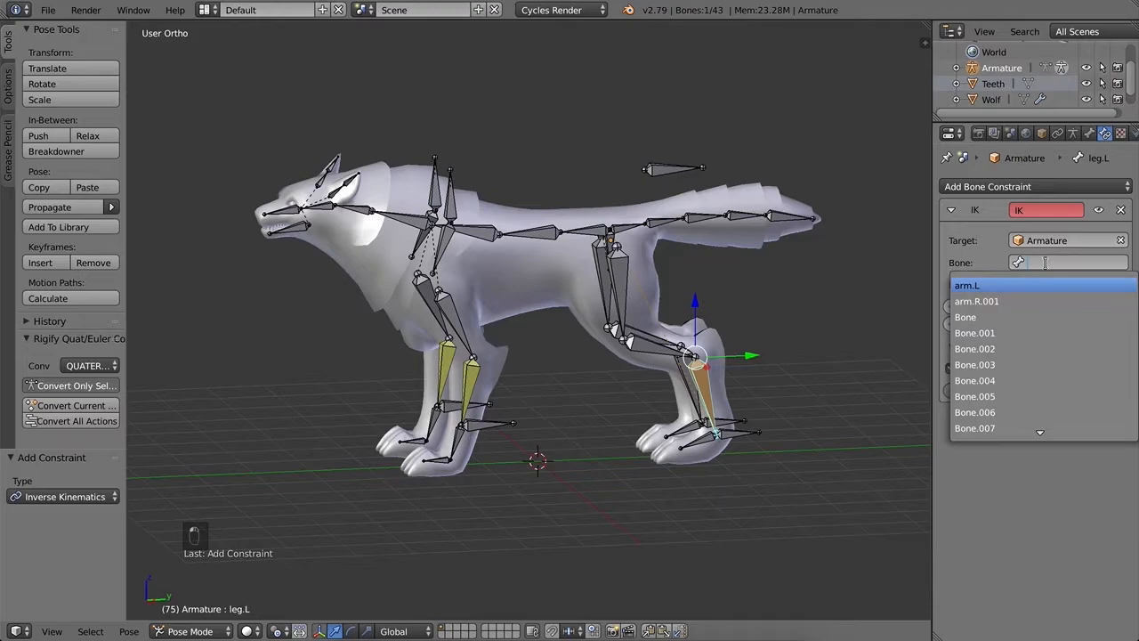
pyautogui.click(1051, 492)
pyautogui.rightClick(738, 438)
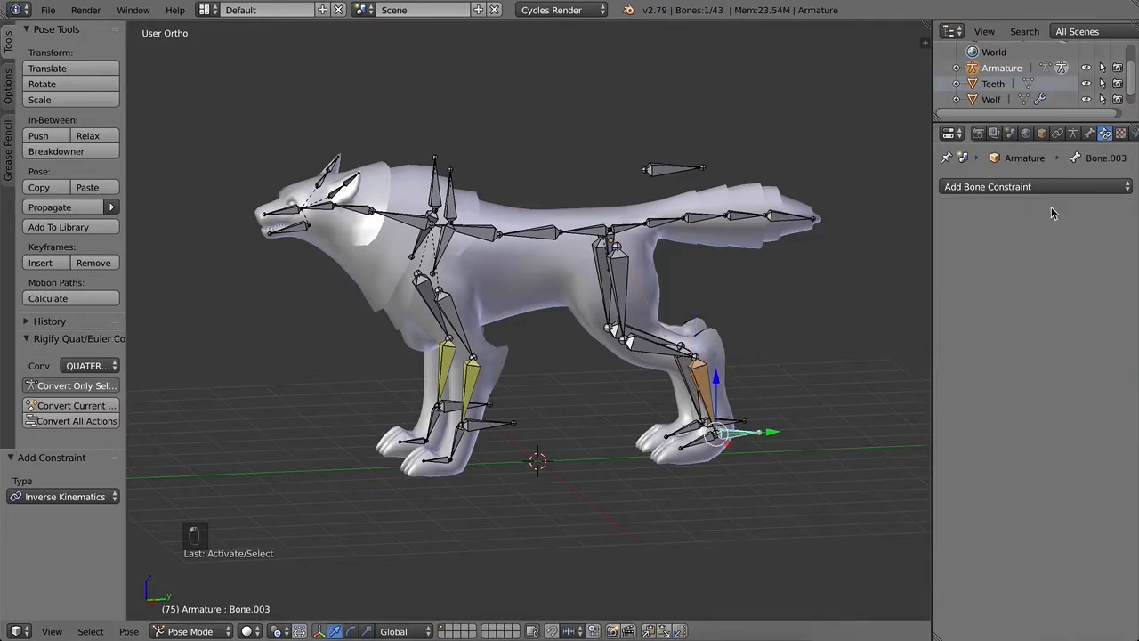
pyautogui.rightClick(696, 381)
pyautogui.click(1068, 263)
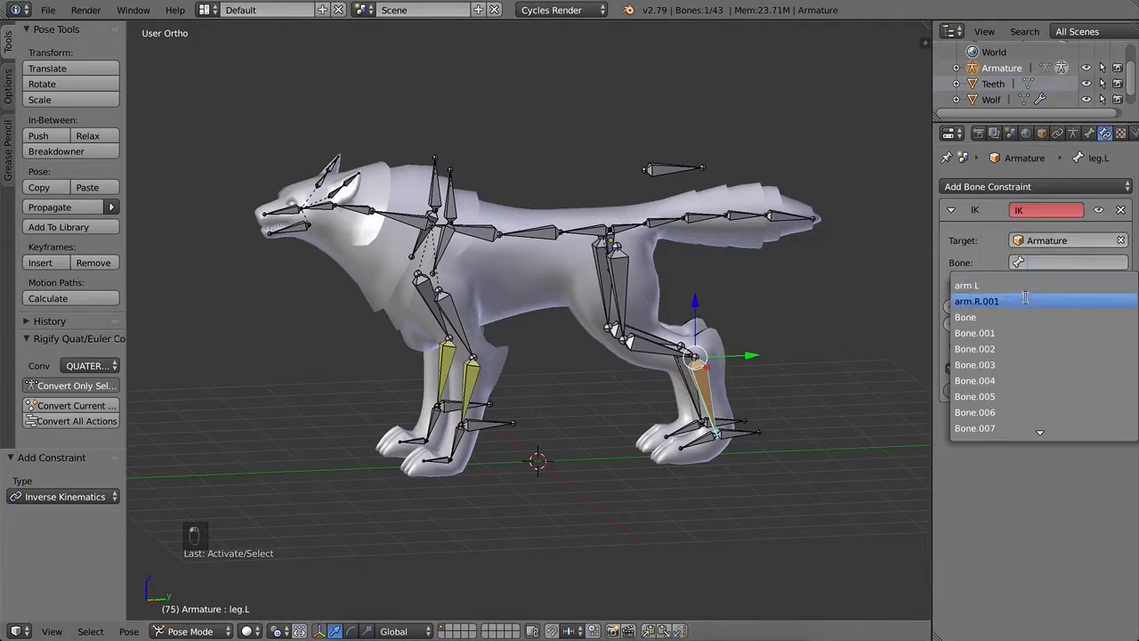
pyautogui.click(1024, 364)
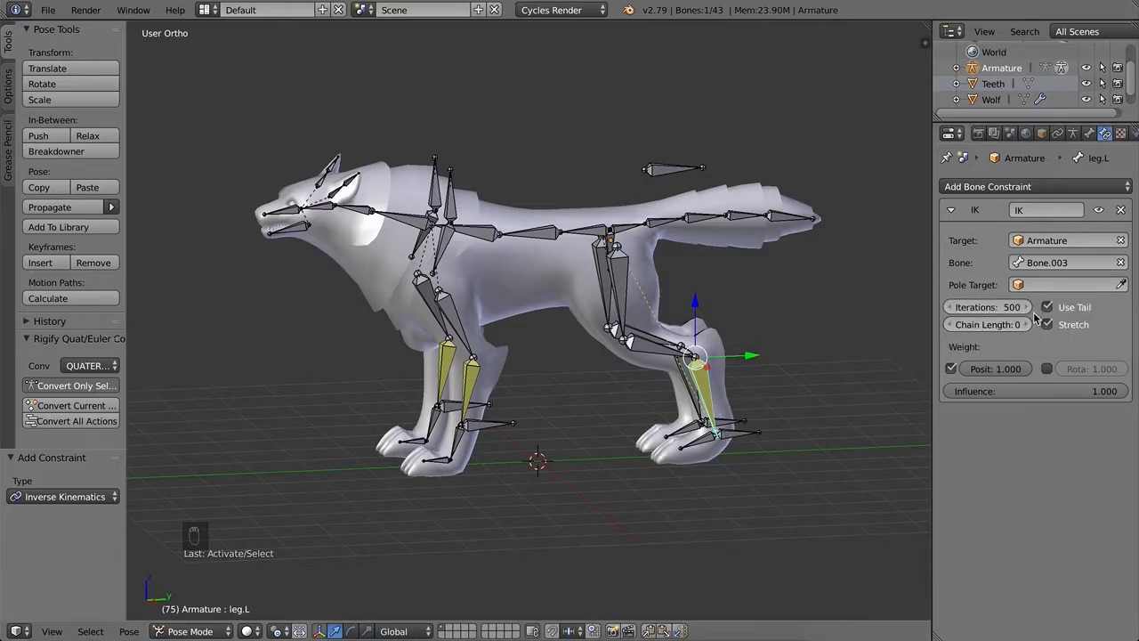
# Step: Test the hind left leg's IK by moving Bone.003 freely, about 0.69 upward, and undo the move
pyautogui.rightClick(739, 434)
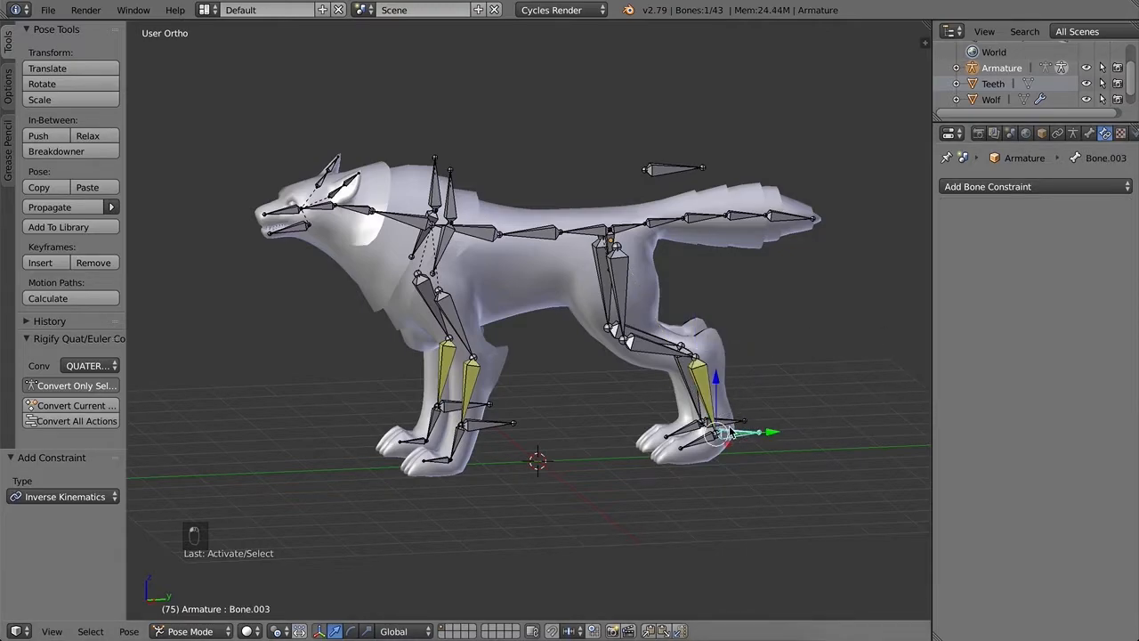
pyautogui.press('g')
pyautogui.click(704, 394)
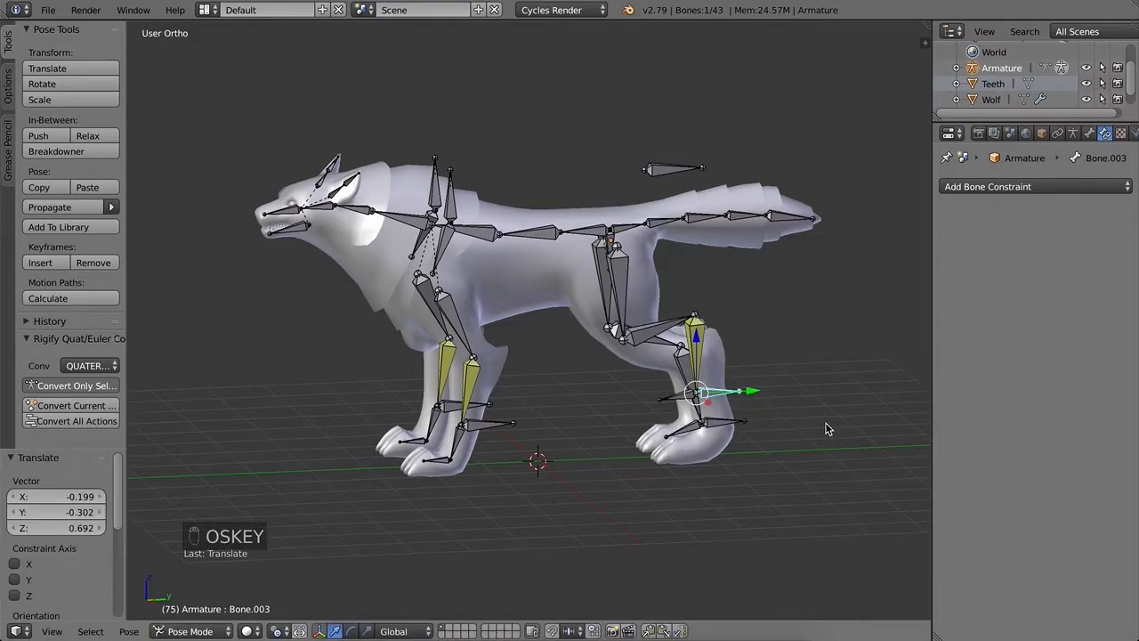
pyautogui.press('super+z')
# Step: Add an Inverse Kinematics constraint to leg.R.001
pyautogui.rightClick(691, 395)
pyautogui.click(1032, 186)
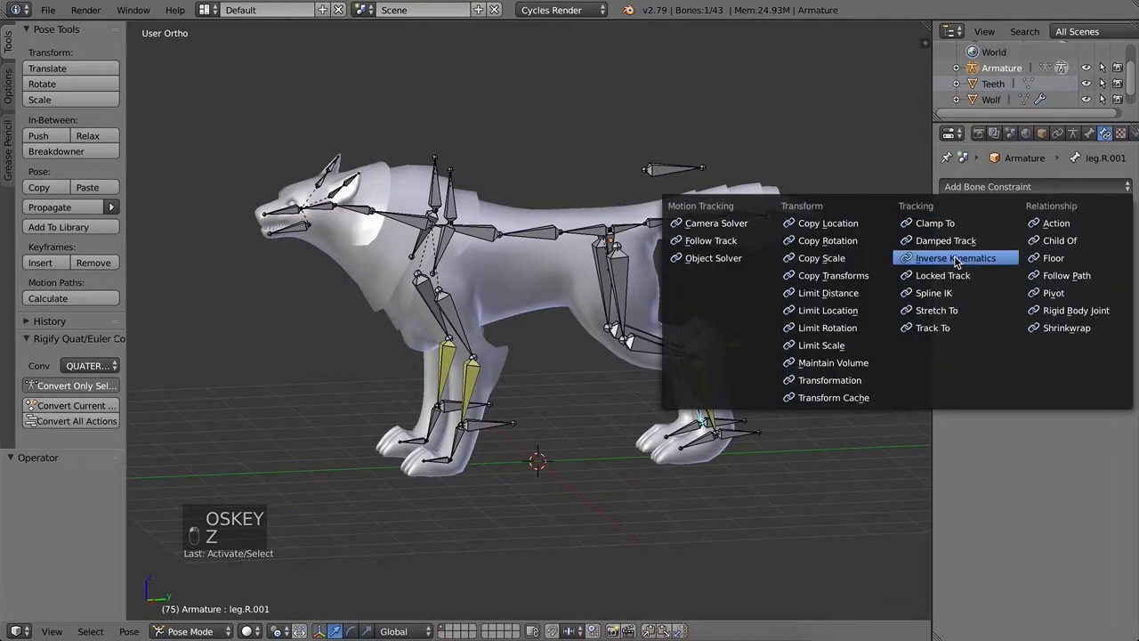
pyautogui.click(845, 259)
# Step: Try Armature and Bone.004 as the IK target of leg.R.001, and undo the assignment
pyautogui.click(1064, 240)
pyautogui.click(991, 262)
pyautogui.click(1052, 261)
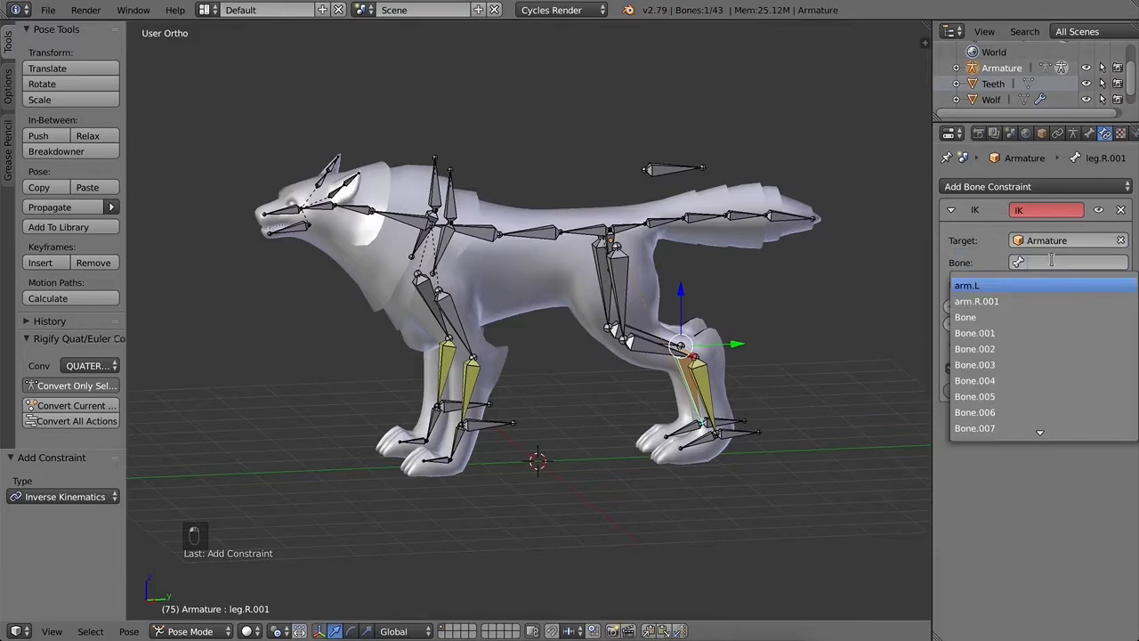
pyautogui.click(1015, 380)
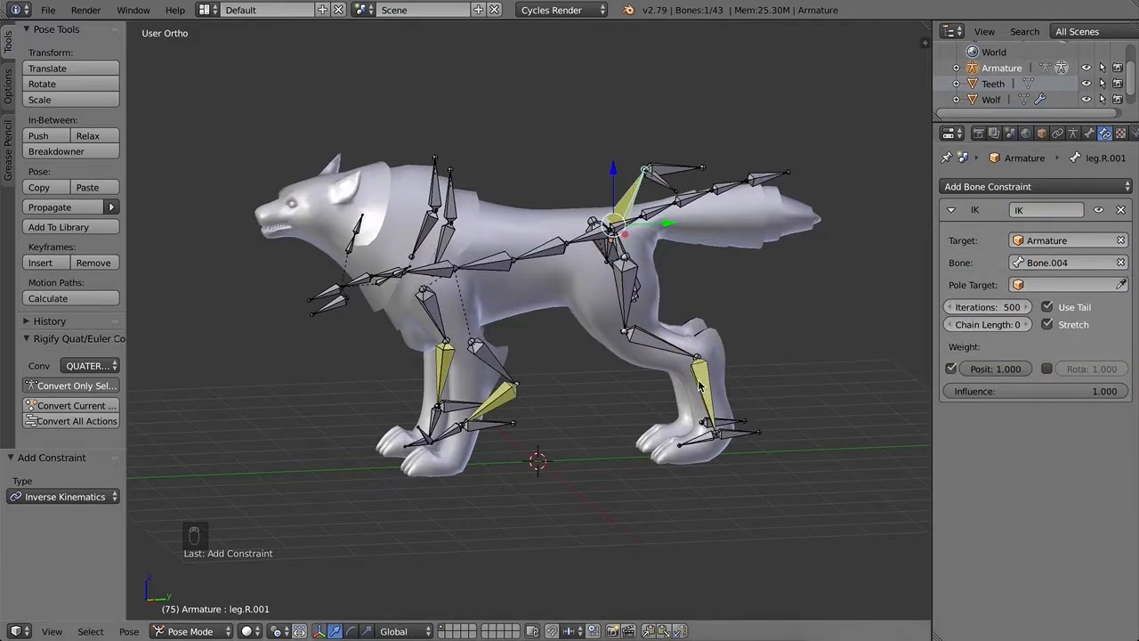
pyautogui.press('super+z')
# Step: Identify the hind right controller bone and set leg.R.001's IK target to Armature, bone to Bone.007 and chain length to 2
pyautogui.rightClick(729, 427)
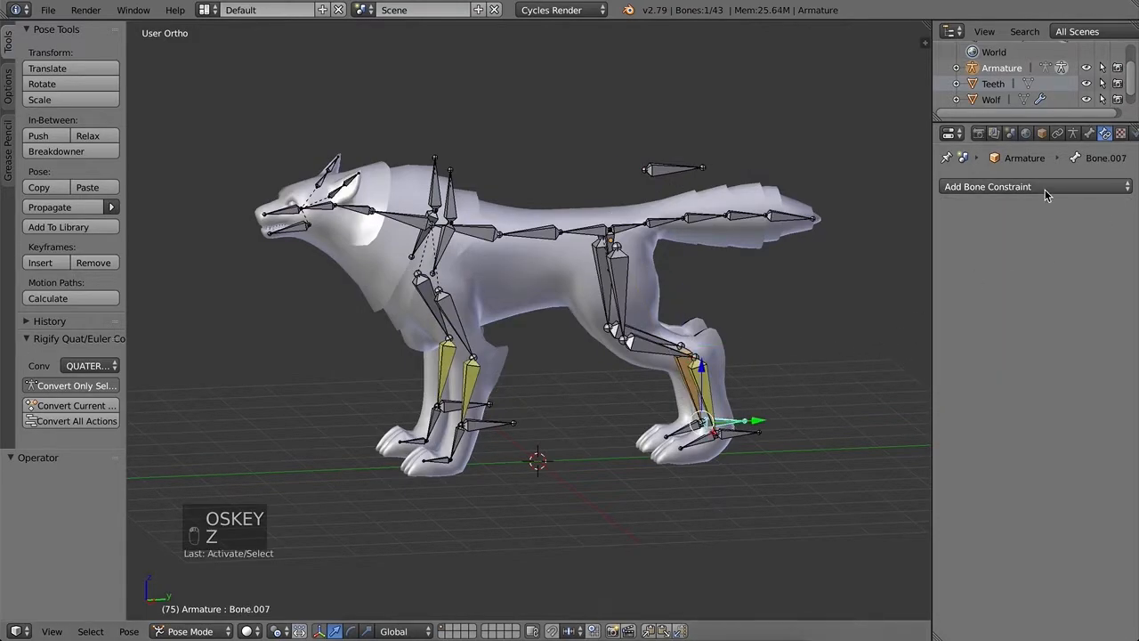
pyautogui.rightClick(698, 378)
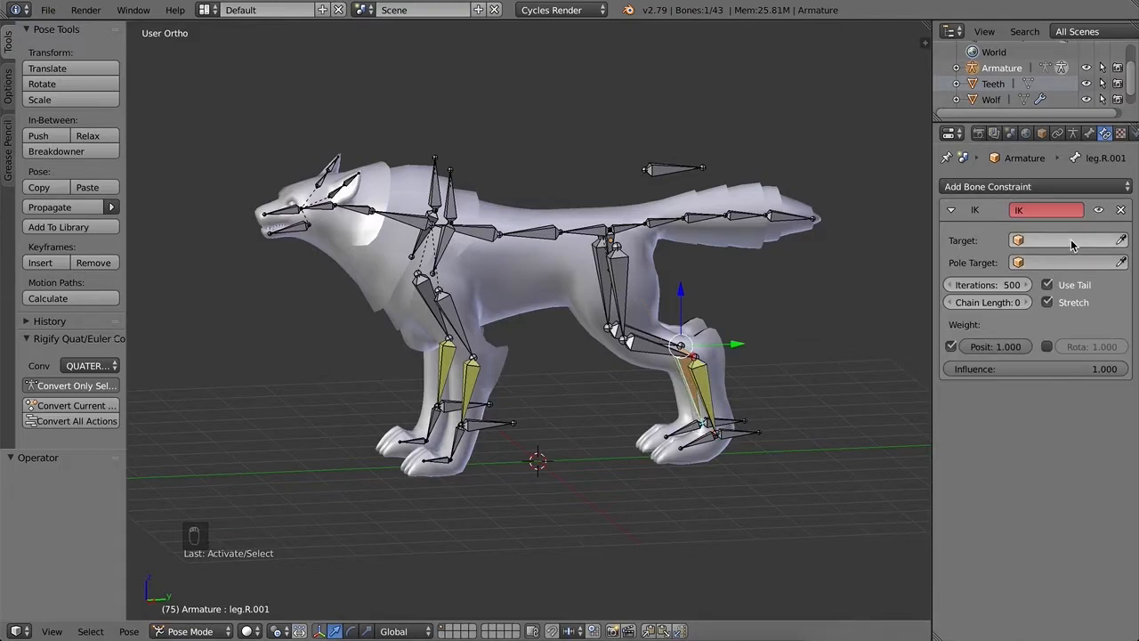
pyautogui.click(1072, 242)
pyautogui.click(988, 276)
pyautogui.click(1068, 263)
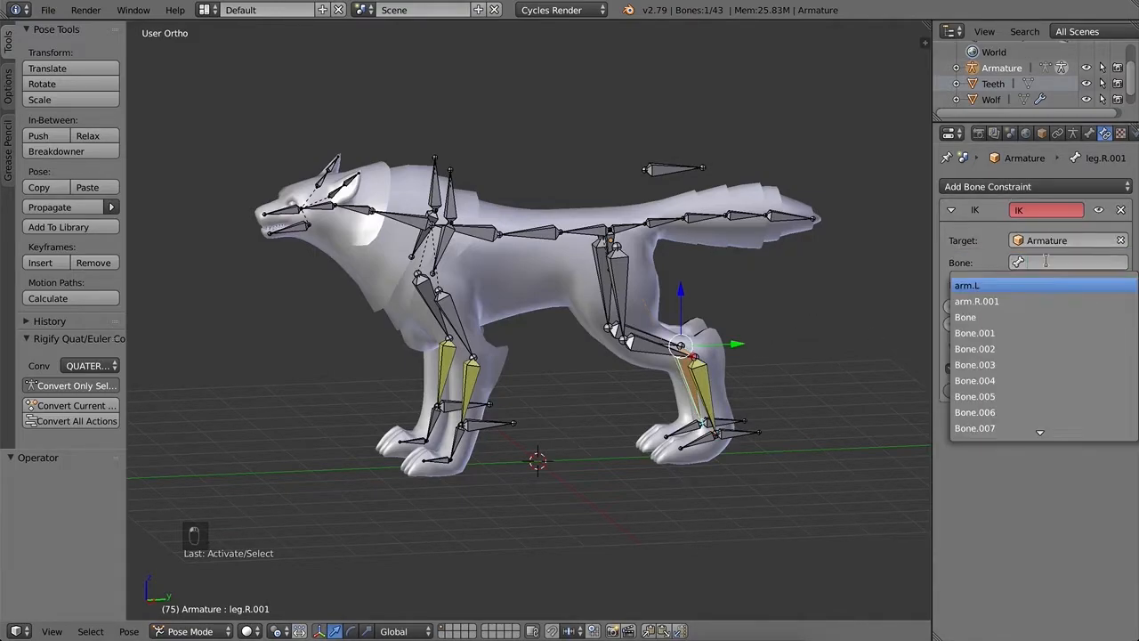
pyautogui.click(1001, 426)
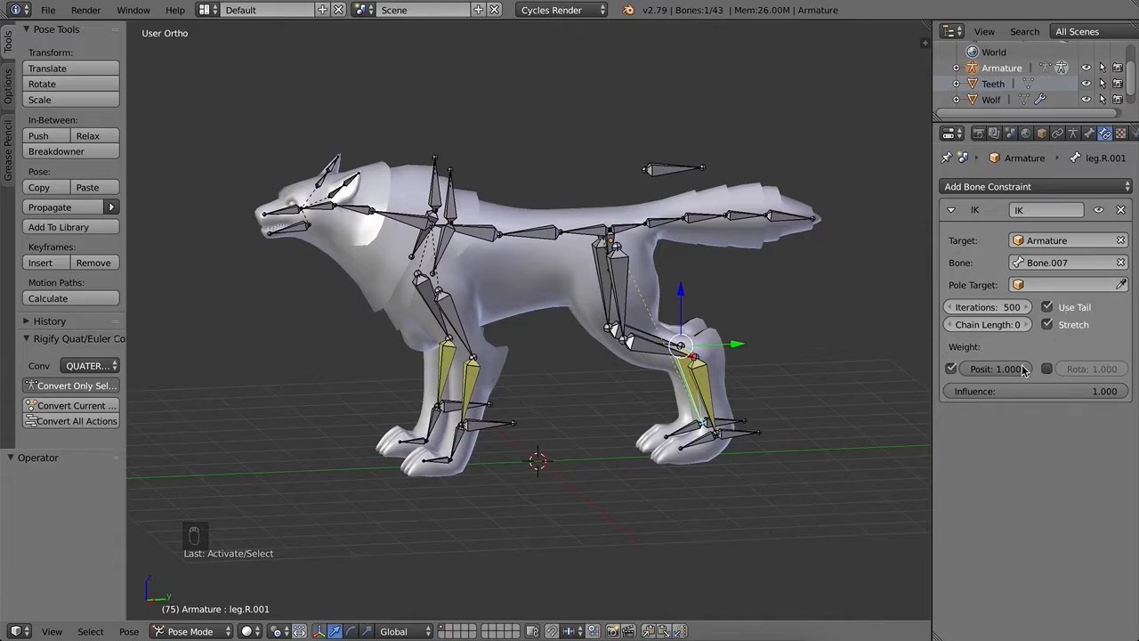
pyautogui.click(1028, 325)
pyautogui.click(1028, 326)
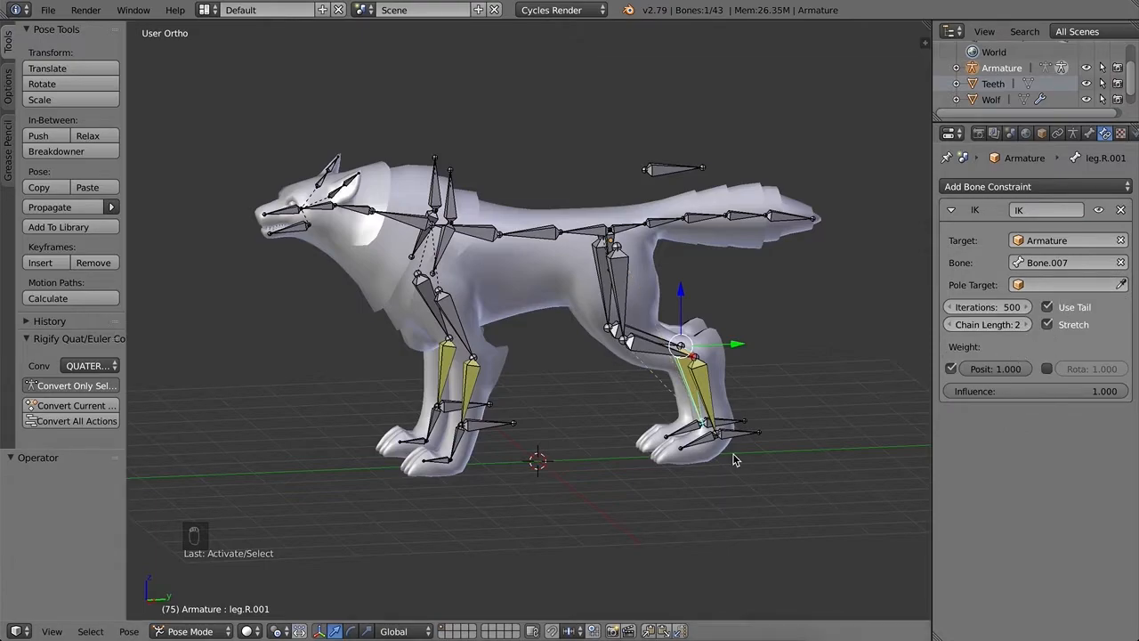
# Step: In Edit Mode from the right side view, snap the 3D cursor to the front left elbow joint of arm.L
pyautogui.moveTo(692, 489)
pyautogui.mouseDown(button='middle')
pyautogui.moveTo(719, 501)
pyautogui.moveTo(647, 466)
pyautogui.moveTo(677, 489)
pyautogui.mouseUp(button='middle')
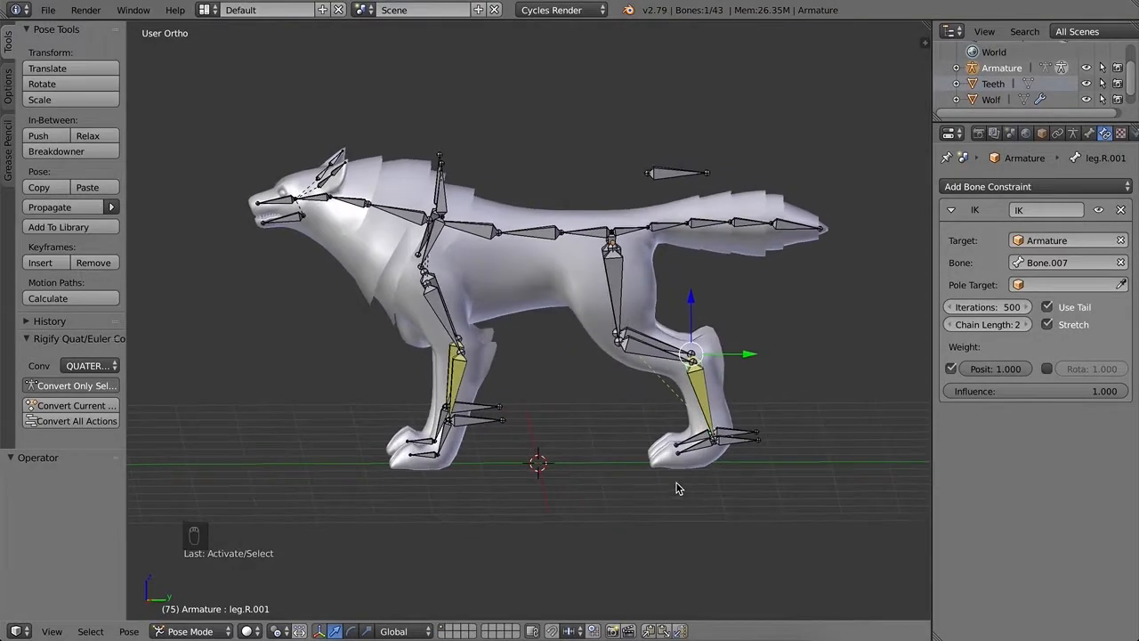
pyautogui.press('KP_3')
pyautogui.press('Tab')
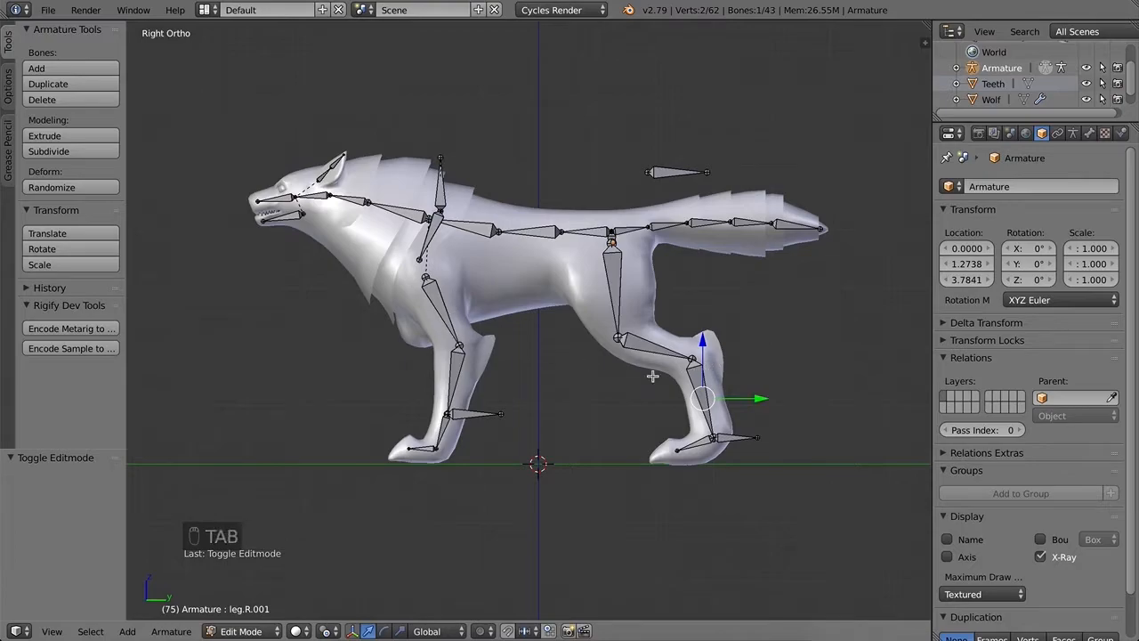
pyautogui.rightClick(459, 346)
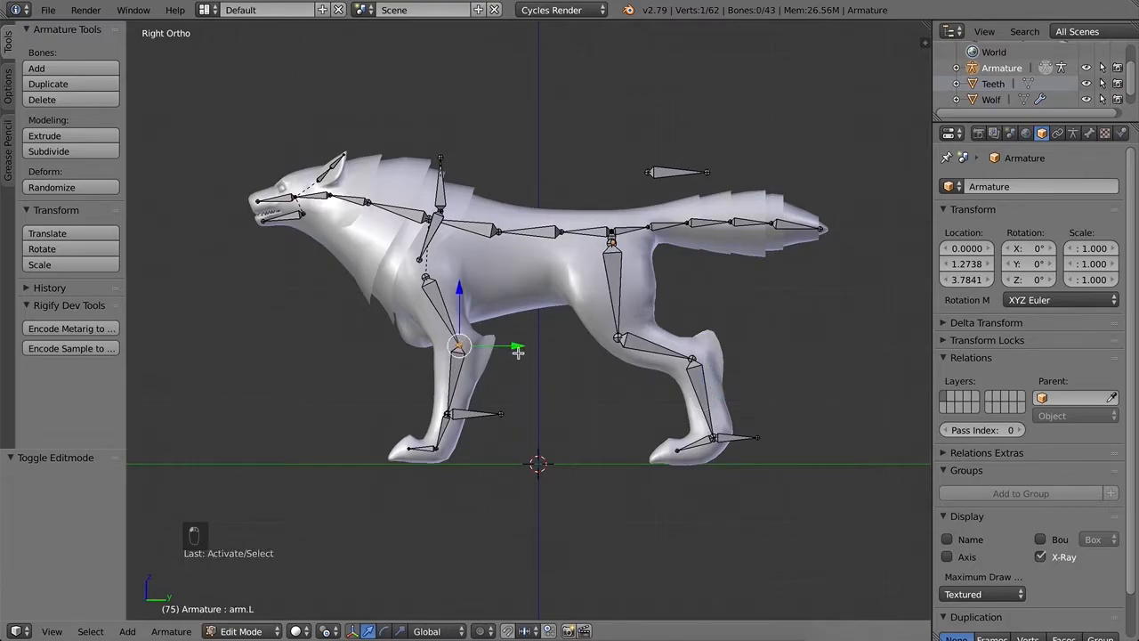
pyautogui.hotkey('shift', 's')
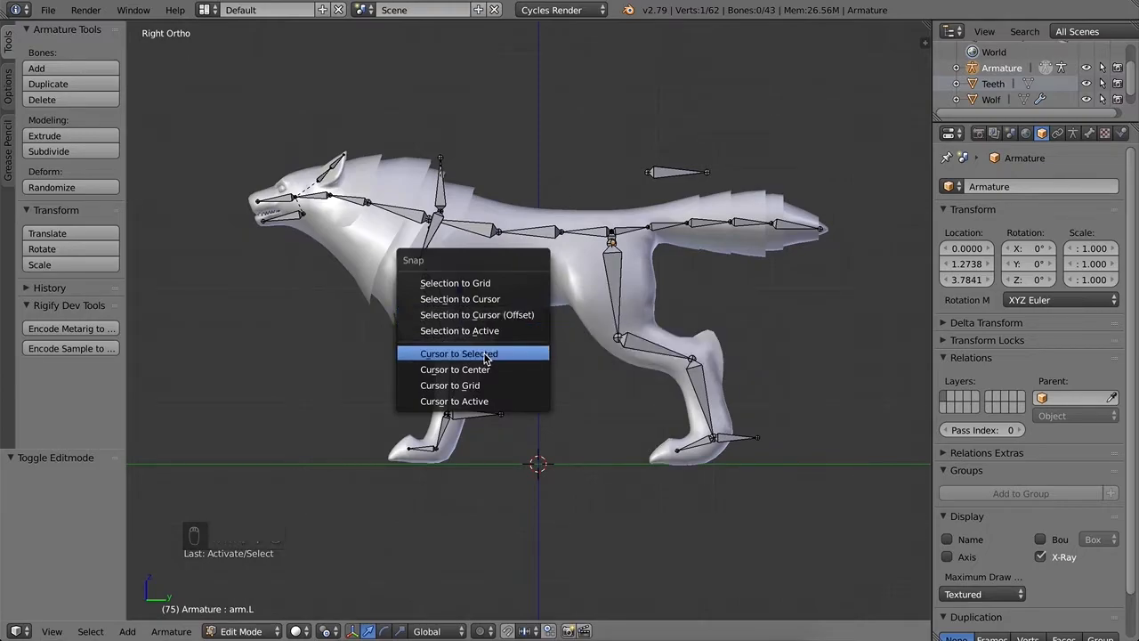
pyautogui.click(488, 352)
# Step: Add a new bone at the elbow joint and move its tip about 0.85 along Y
pyautogui.hotkey('shift', 'a')
pyautogui.rightClick(463, 289)
pyautogui.press('g')
pyautogui.press('y')
pyautogui.click(512, 269)
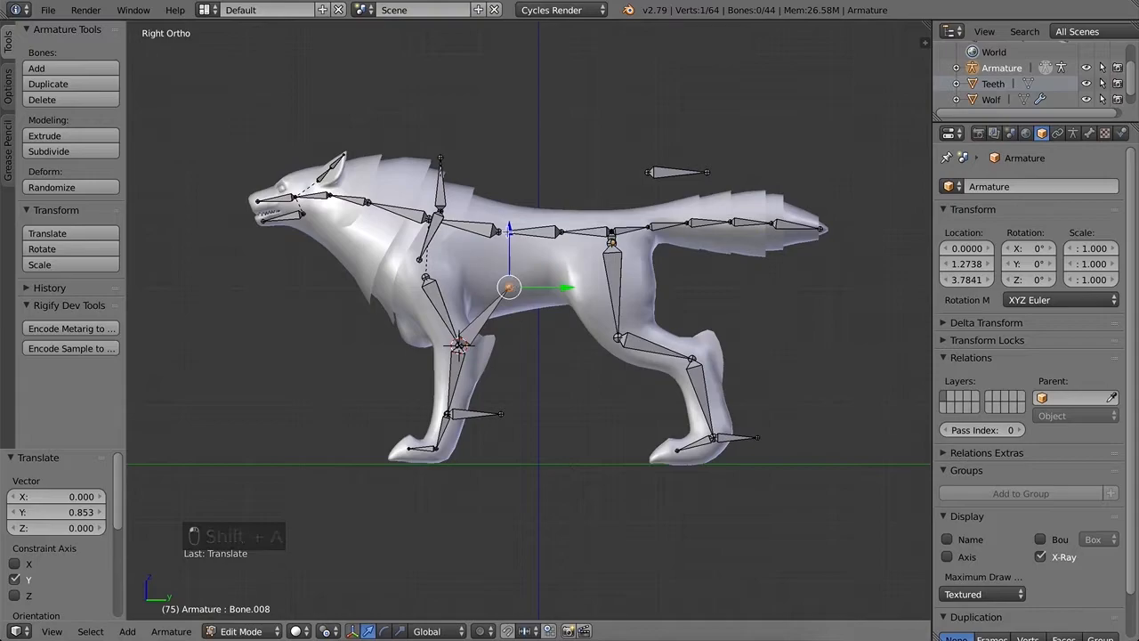
# Step: Lower the new bone's tip by 1 along Z, shorten the bone, and move it about 1.03 along Y behind the elbow
pyautogui.press('g')
pyautogui.press('z')
pyautogui.click(486, 341)
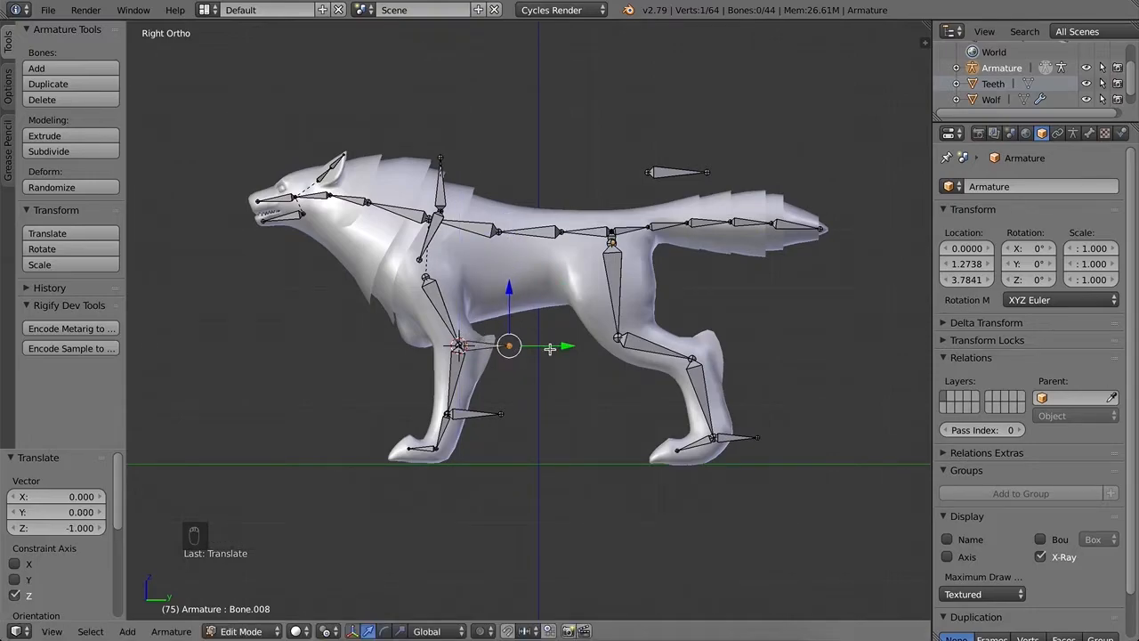
pyautogui.moveTo(564, 346); pyautogui.dragTo(590, 347)
pyautogui.rightClick(481, 346)
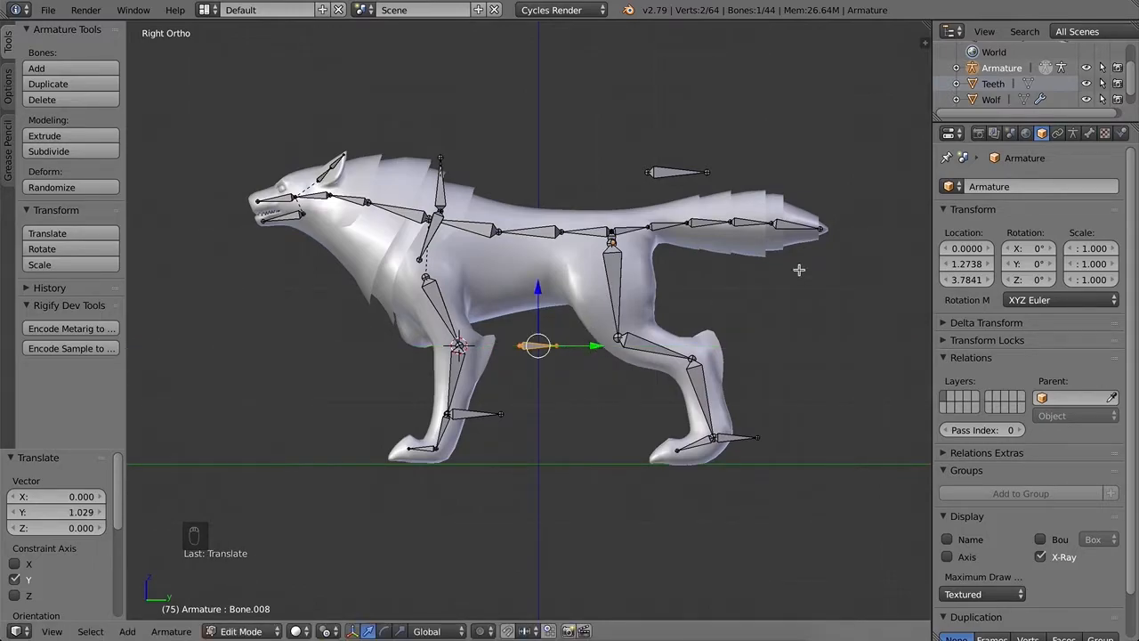
# Step: Snap the 3D cursor to the lower end joint of knee.L and add a new bone there
pyautogui.rightClick(690, 357)
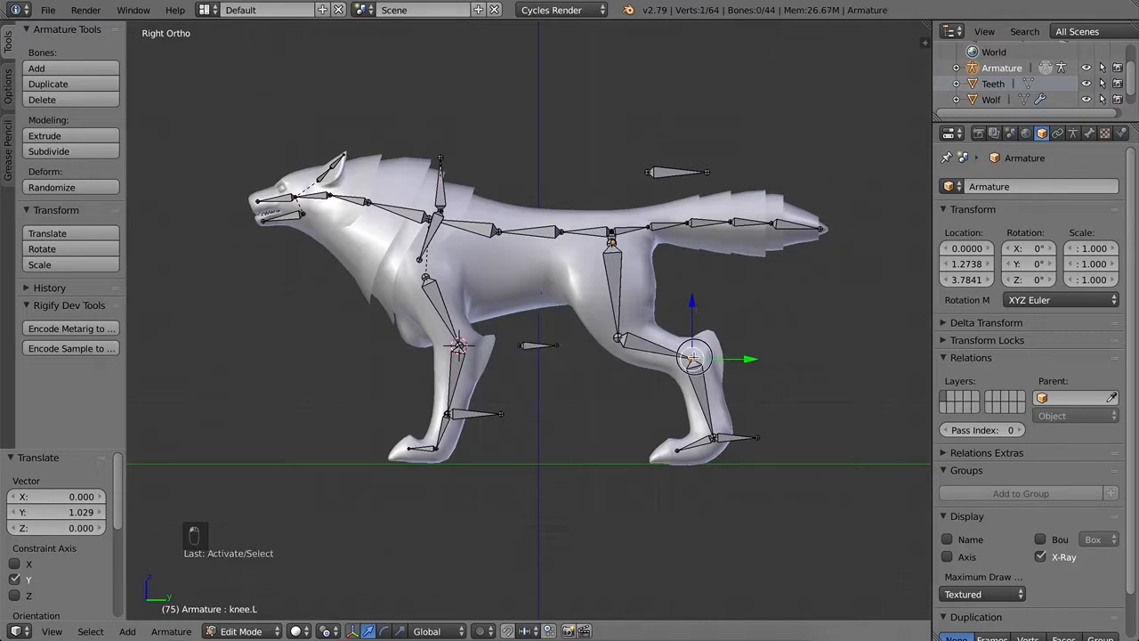
pyautogui.hotkey('shift', 's')
pyautogui.click(749, 355)
pyautogui.hotkey('shift', 'a')
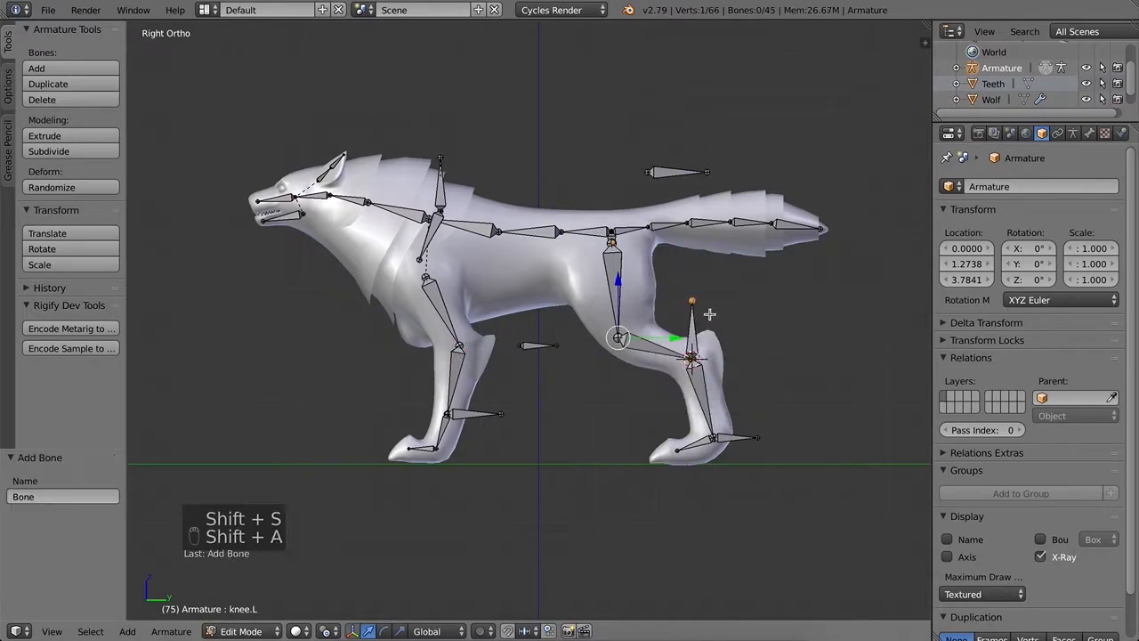
# Step: Shift the new bone's tip back along Y and lower it 1 along Z, and place the bone behind the hind leg
pyautogui.moveTo(753, 301); pyautogui.dragTo(808, 301)
pyautogui.moveTo(741, 240); pyautogui.dragTo(744, 297)
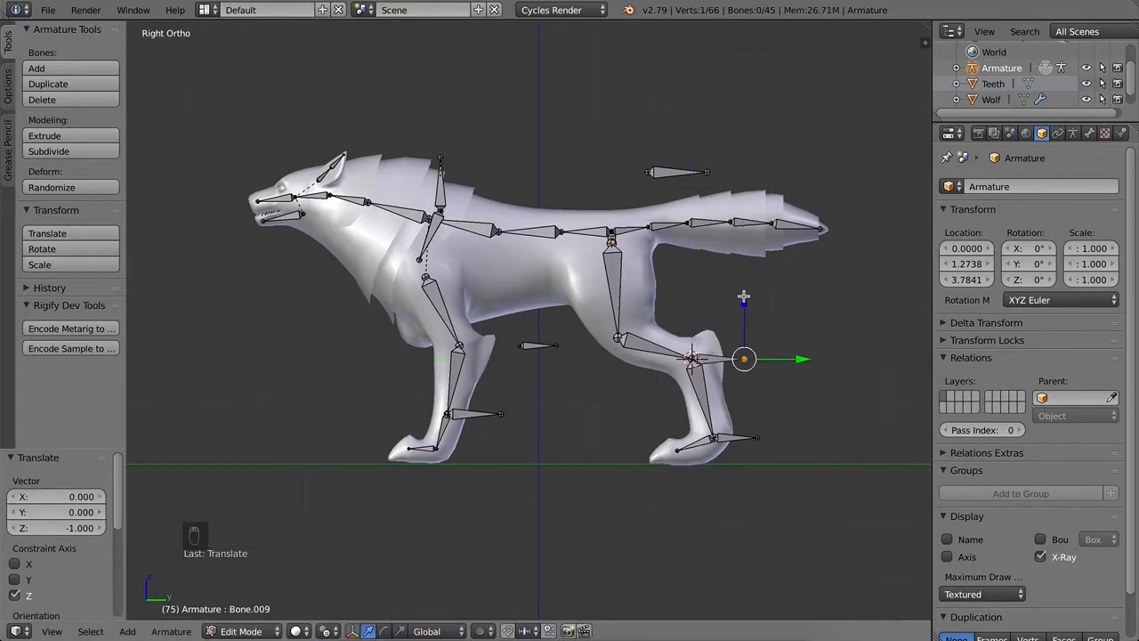
pyautogui.moveTo(799, 359); pyautogui.dragTo(844, 361)
pyautogui.rightClick(711, 359)
pyautogui.press('a')
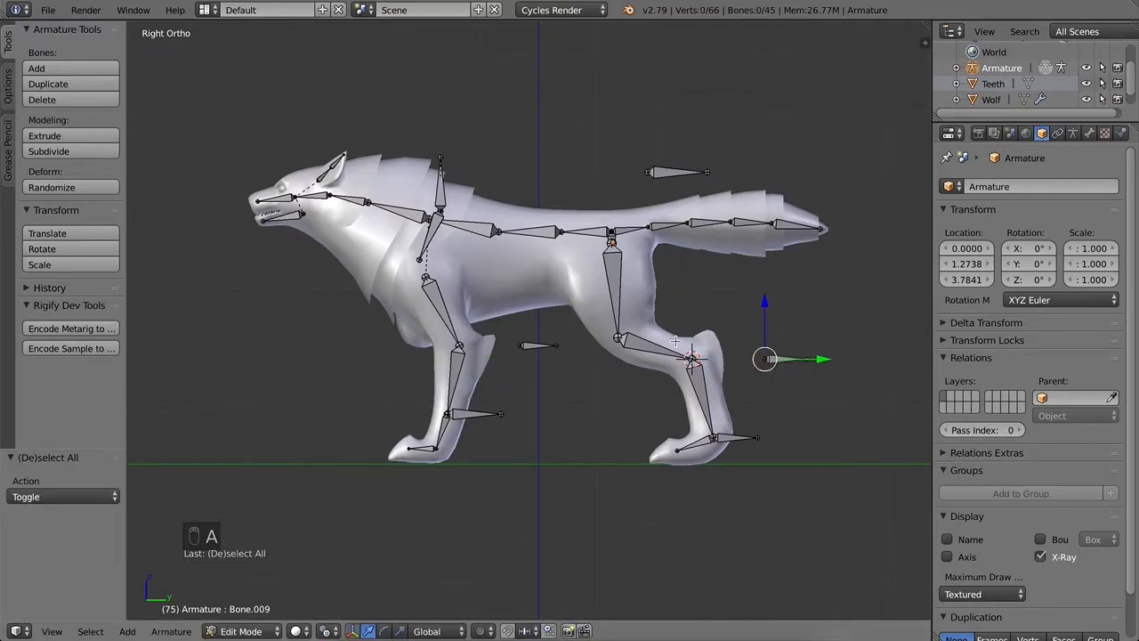
# Step: Select the two left pole bones, Bone.008 and Bone.009, and set the pivot point to the 3D cursor at the scene centre
pyautogui.scroll(-2, 668, 352)
pyautogui.moveTo(604, 372); pyautogui.dragTo(552, 396, button='middle')
pyautogui.rightClick(504, 351)
pyautogui.keyDown('shift'); pyautogui.rightClick(620, 434); pyautogui.keyUp('shift')
pyautogui.moveTo(609, 480); pyautogui.dragTo(683, 387, button='middle')
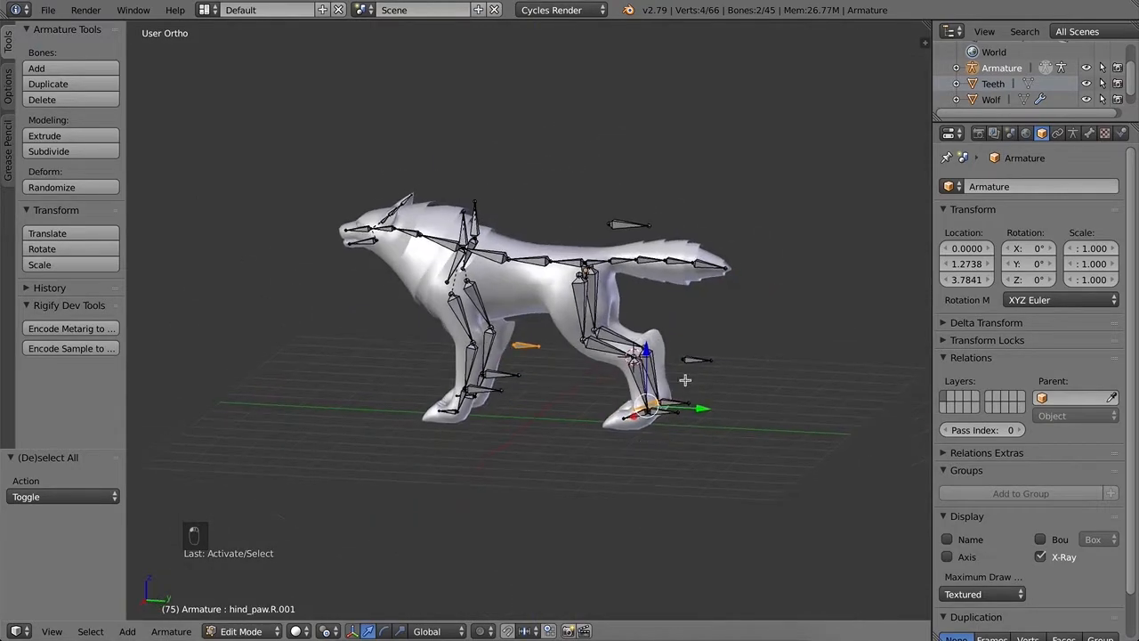
pyautogui.press('super+z')
pyautogui.keyDown('shift'); pyautogui.rightClick(687, 362); pyautogui.keyUp('shift')
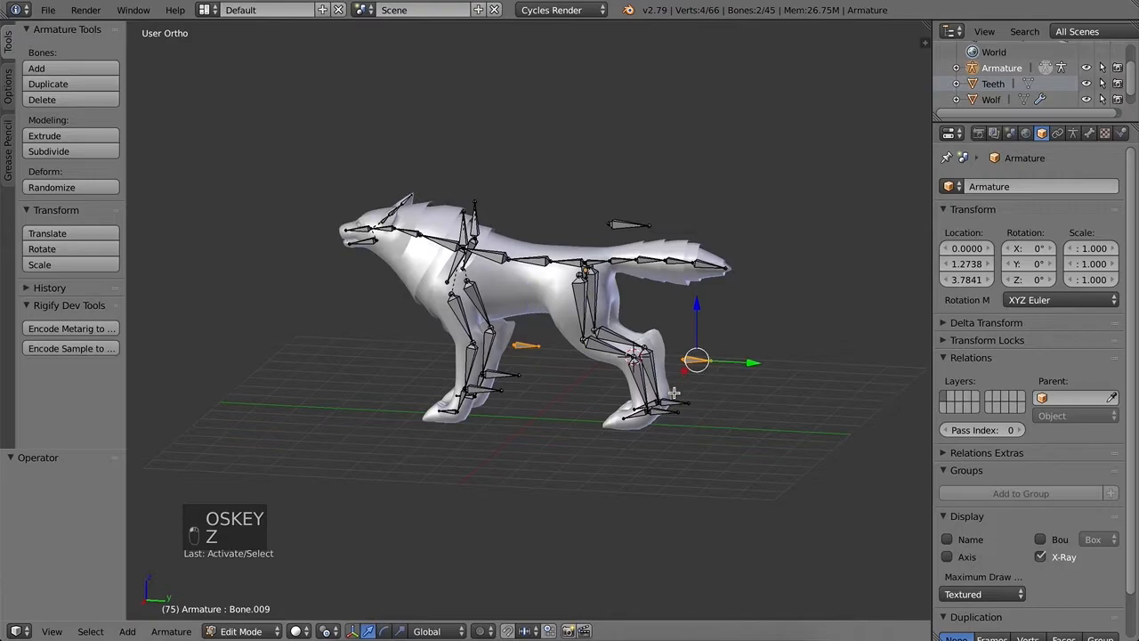
pyautogui.click(336, 633)
pyautogui.click(359, 595)
pyautogui.hotkey('shift', 'c')
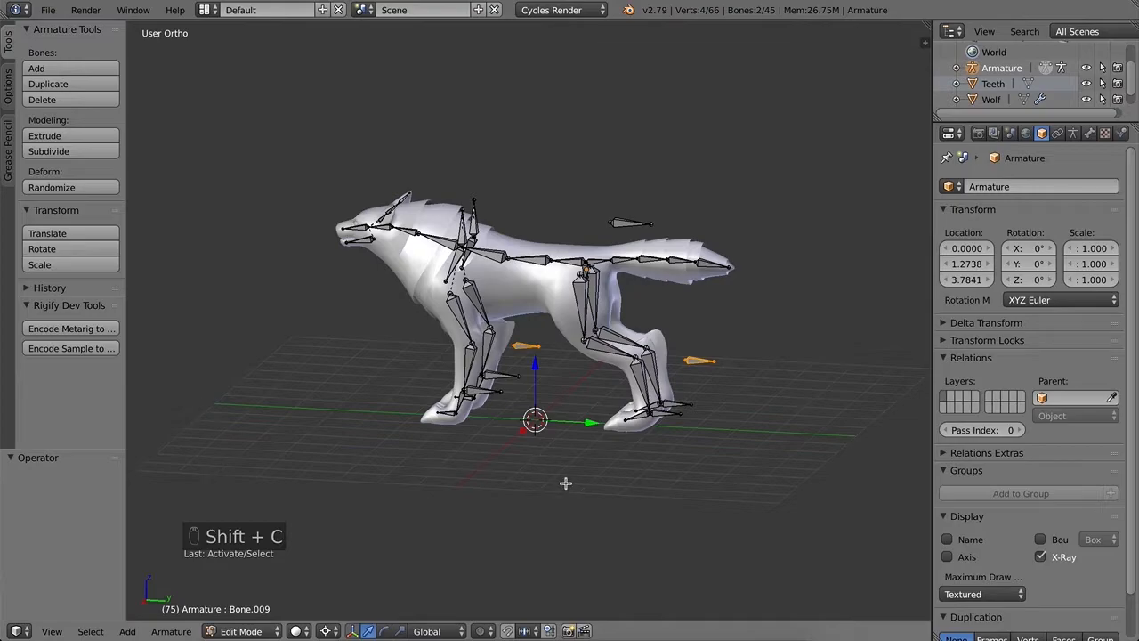
# Step: Duplicate both left pole bones in place and mirror the copies across the X axis to the right legs
pyautogui.hotkey('ctrl', 'm')
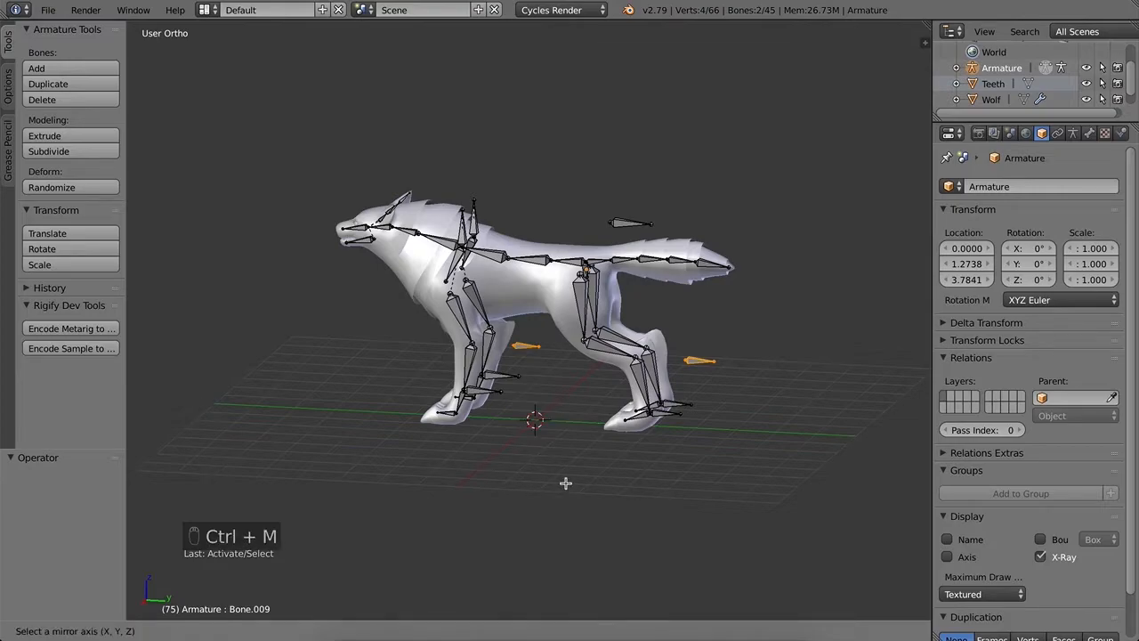
pyautogui.press('z')
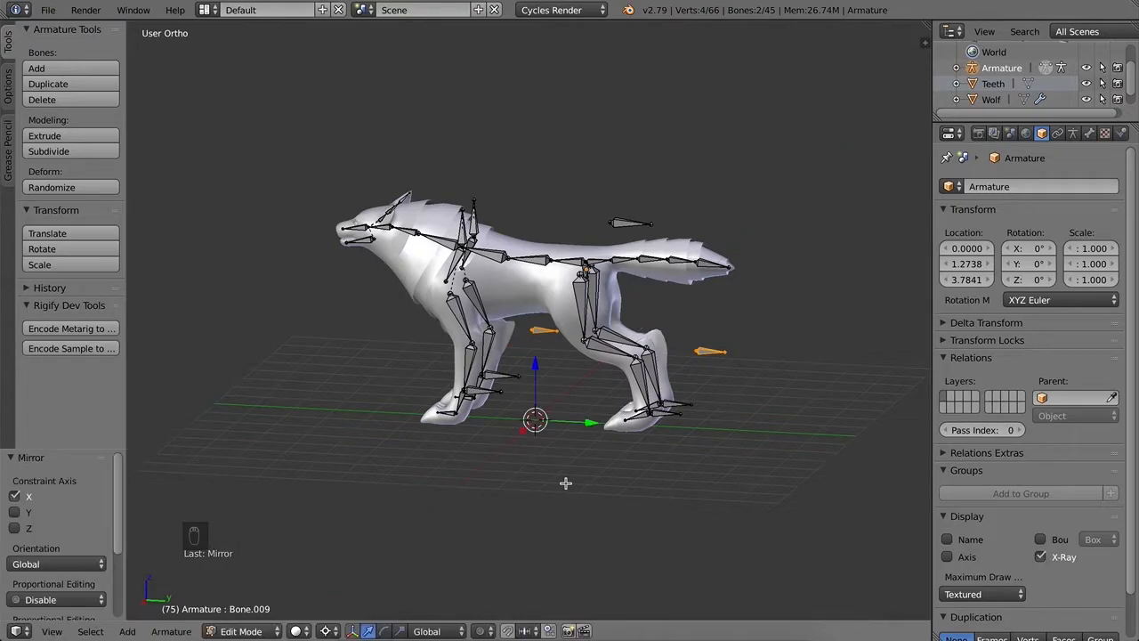
pyautogui.hotkey('shift', 'd')
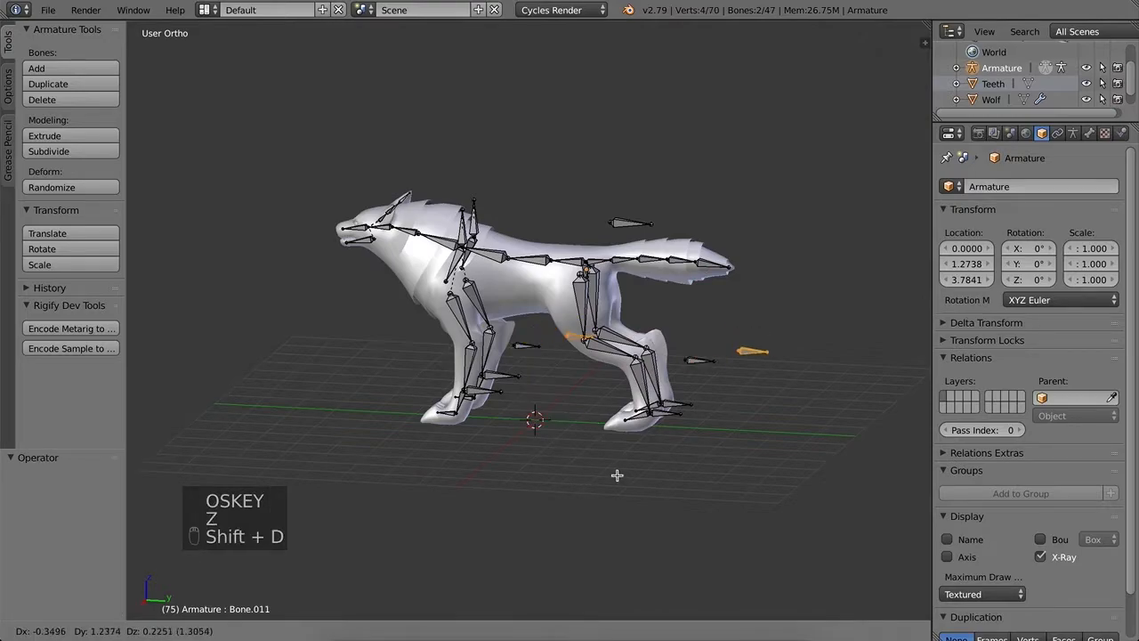
pyautogui.rightClick(616, 474)
pyautogui.hotkey('ctrl', 'm')
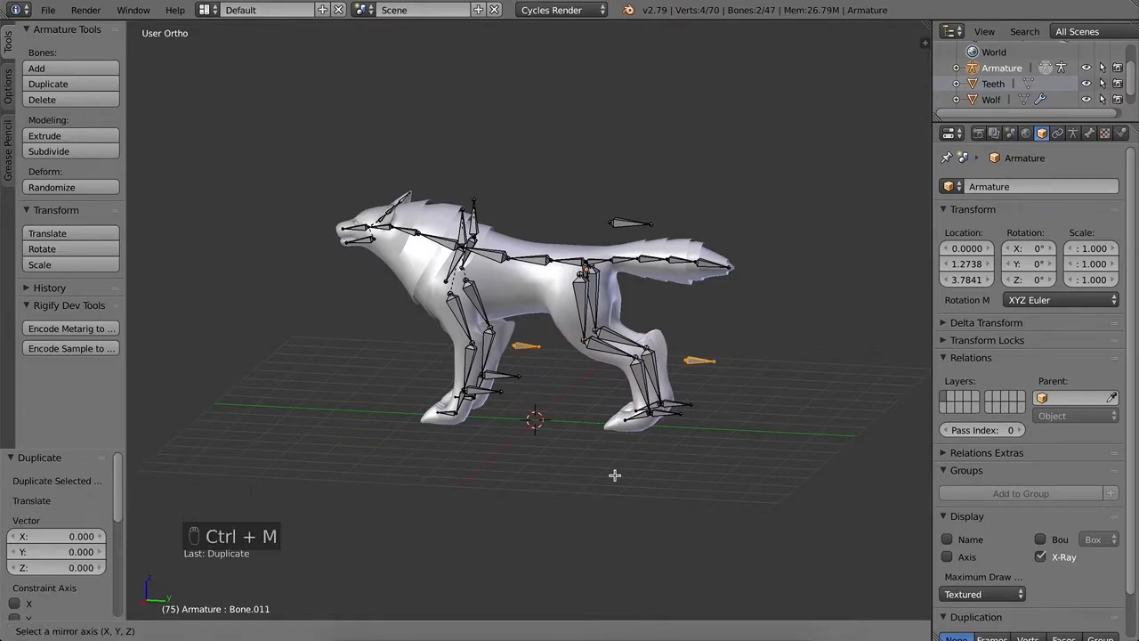
pyautogui.press('x')
pyautogui.click(614, 476)
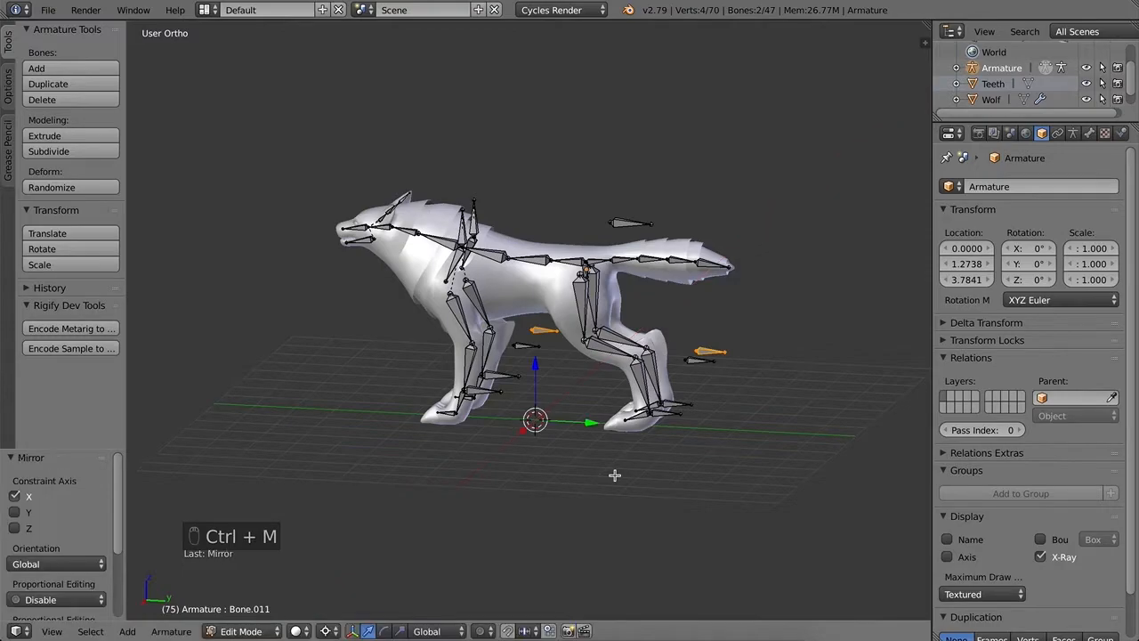
# Step: In Pose Mode, set the pole target of forearm.L's IK constraint to Armature
pyautogui.moveTo(631, 482); pyautogui.dragTo(589, 438, button='middle')
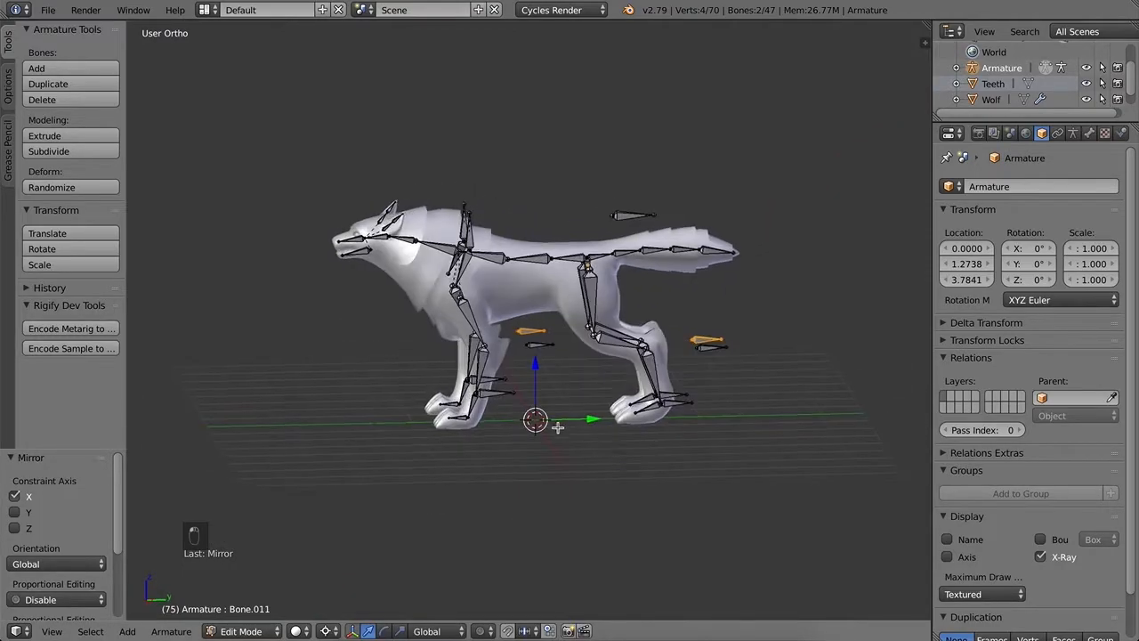
pyautogui.rightClick(480, 369)
pyautogui.hotkey('ctrl', 'Tab')
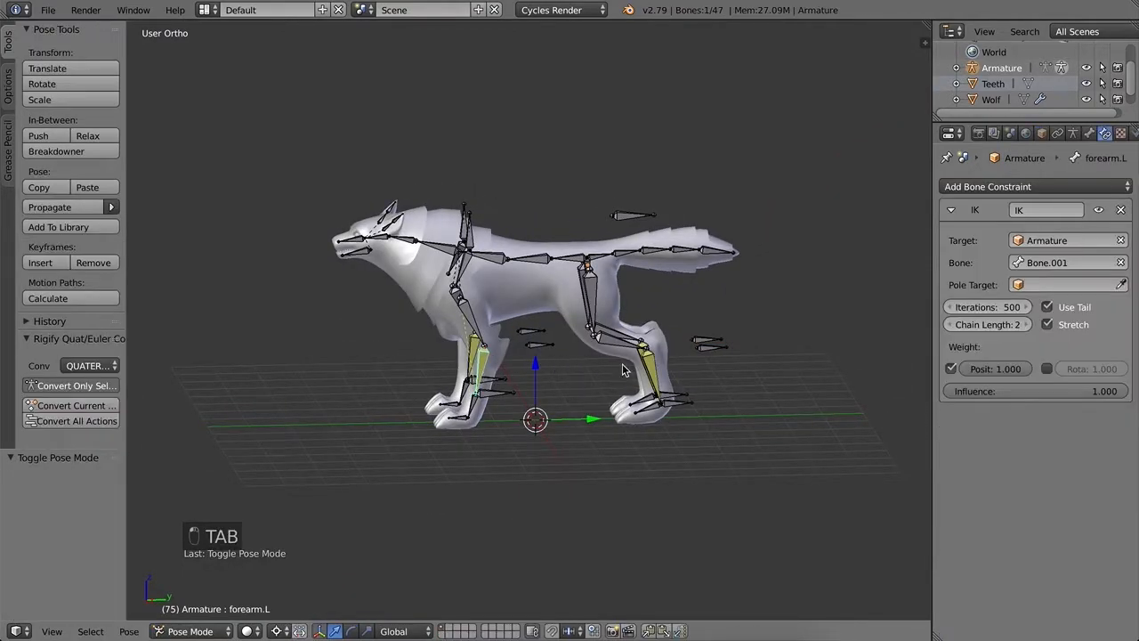
pyautogui.click(1093, 287)
pyautogui.click(990, 303)
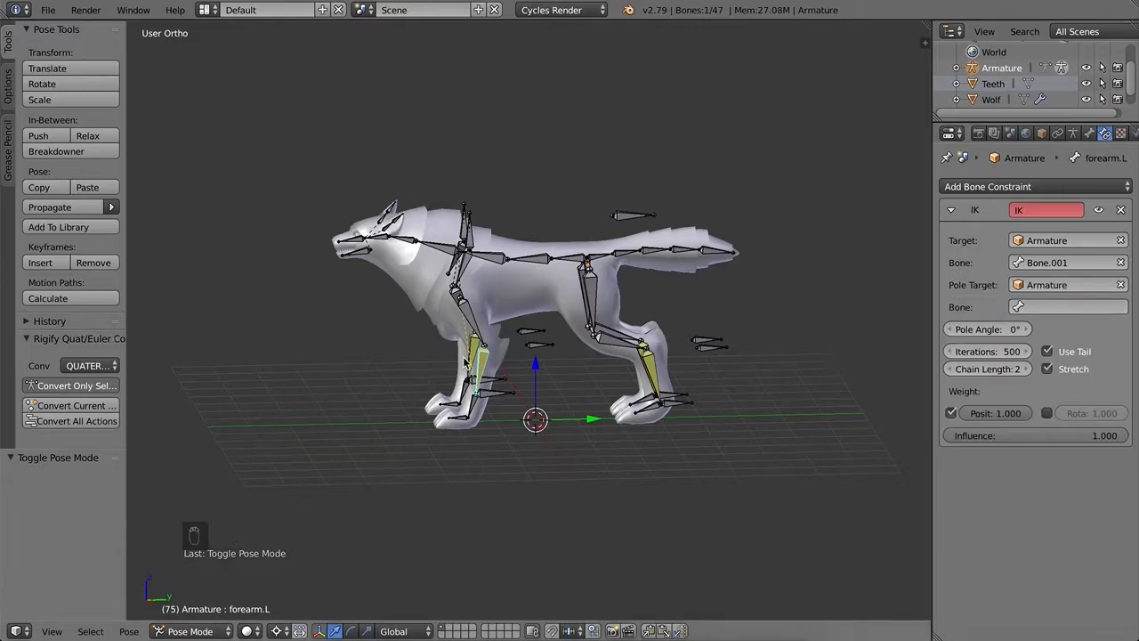
# Step: Identify the front left pole bone and set forearm.L's IK pole bone to Bone.008
pyautogui.rightClick(537, 347)
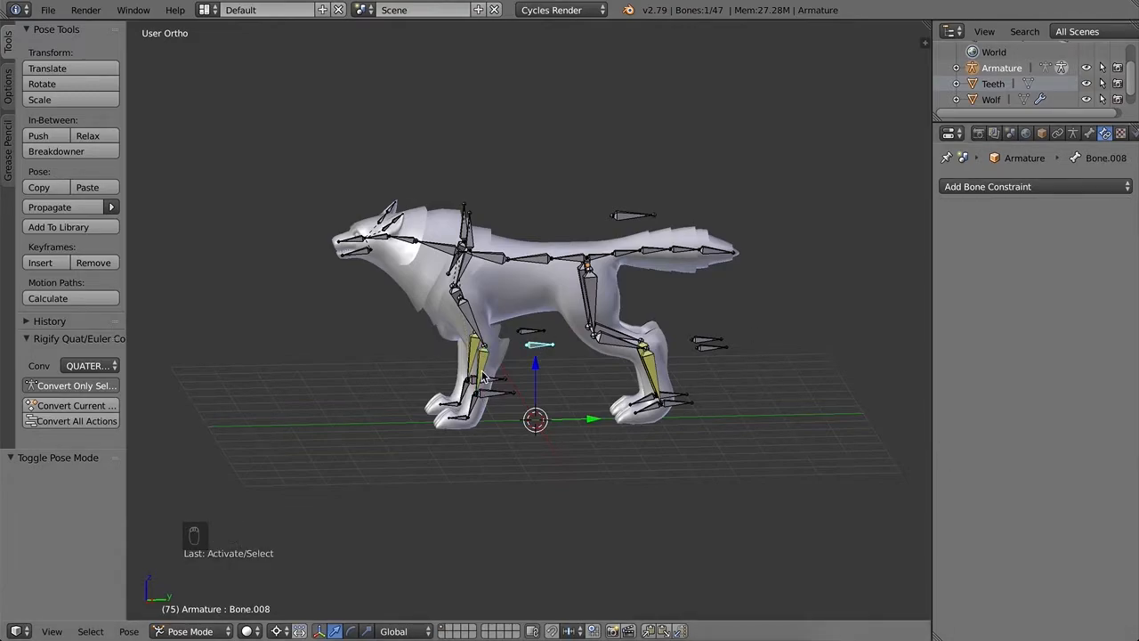
pyautogui.rightClick(482, 374)
pyautogui.click(1069, 308)
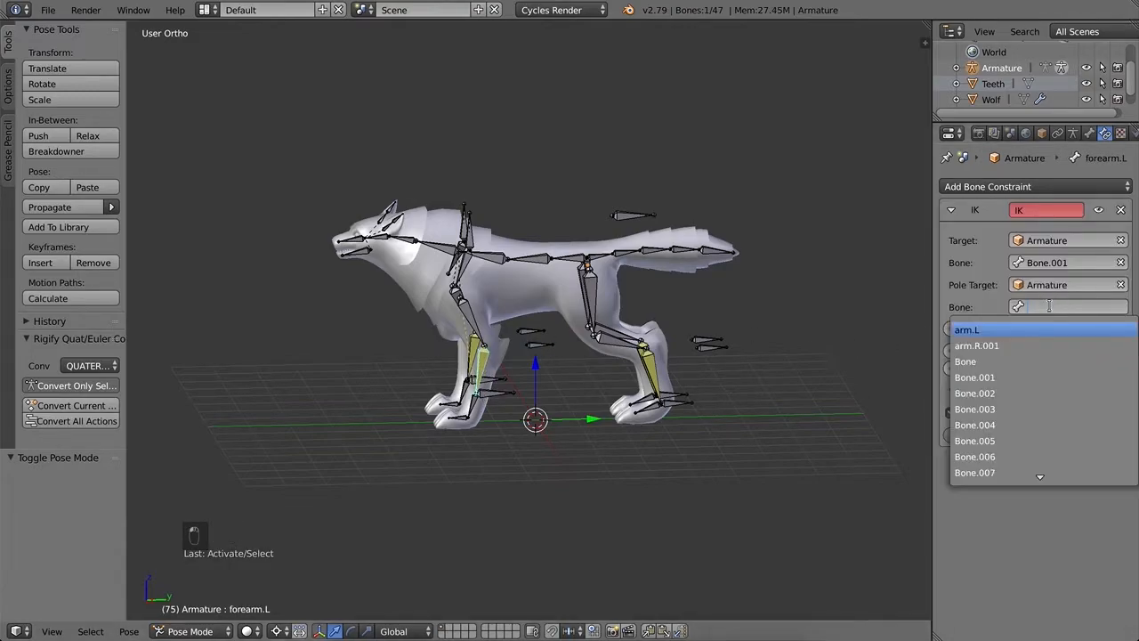
pyautogui.click(1025, 477)
pyautogui.click(1068, 306)
pyautogui.write('bone.')
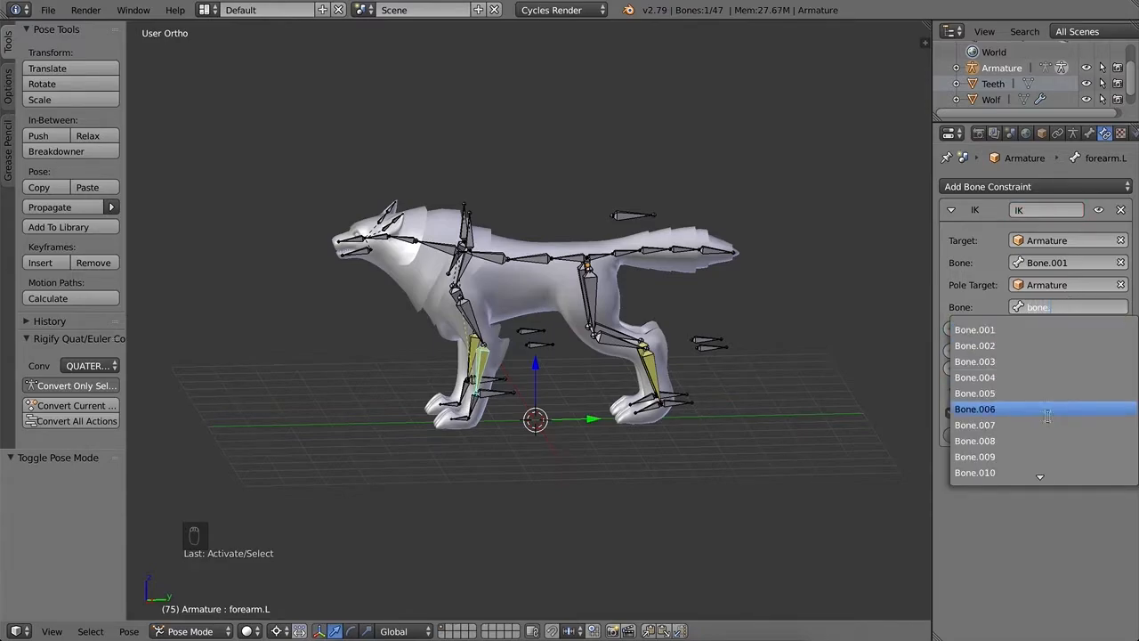
pyautogui.click(974, 440)
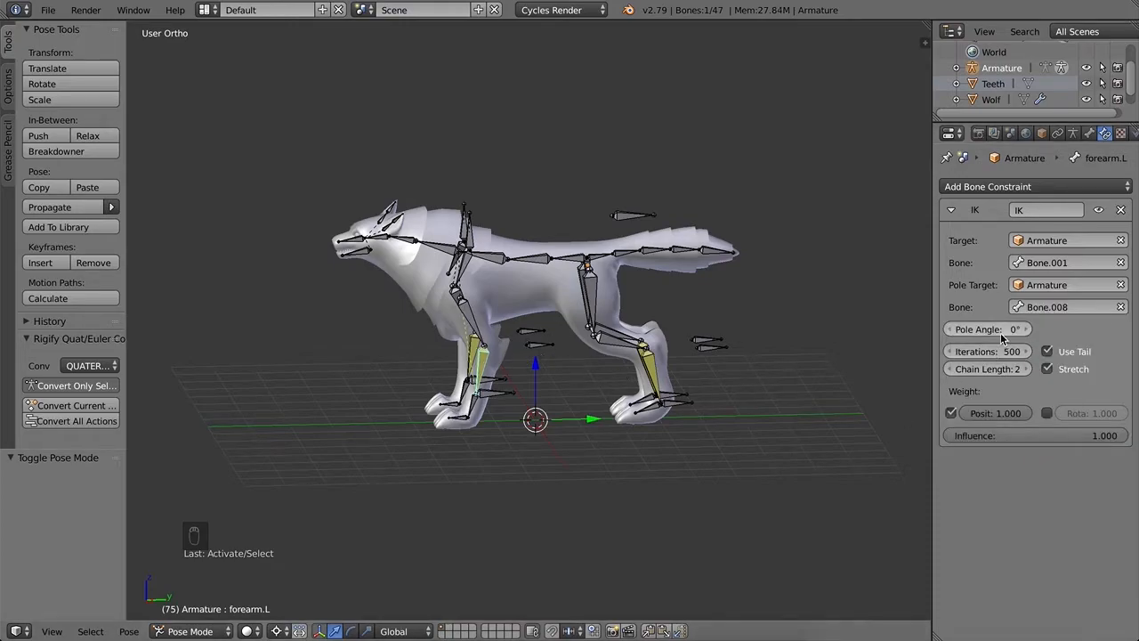
# Step: Identify the front right pole bone and set forearm.R.001's IK pole target to Armature with bone Bone.010
pyautogui.rightClick(525, 336)
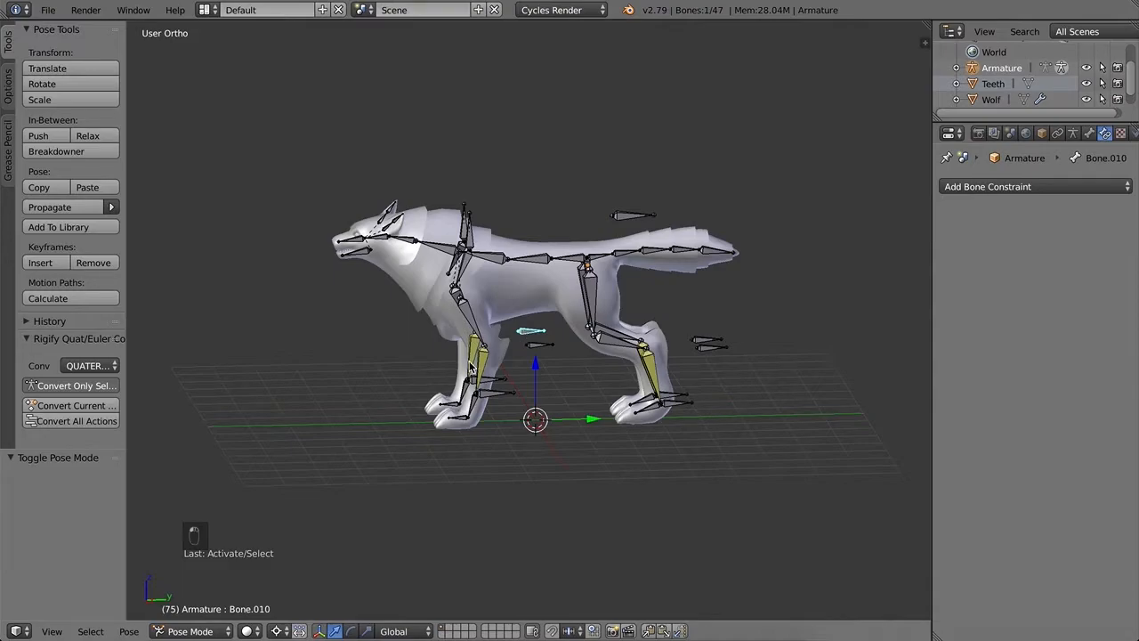
pyautogui.rightClick(492, 350)
pyautogui.rightClick(525, 336)
pyautogui.rightClick(481, 356)
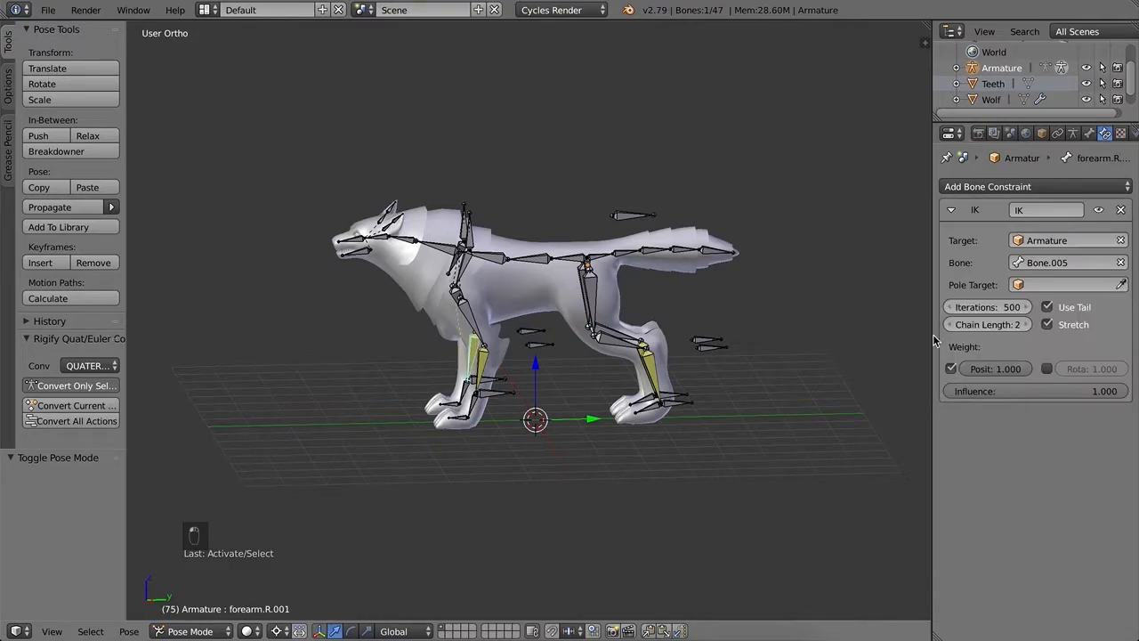
pyautogui.click(1068, 285)
pyautogui.click(1041, 303)
pyautogui.click(1041, 307)
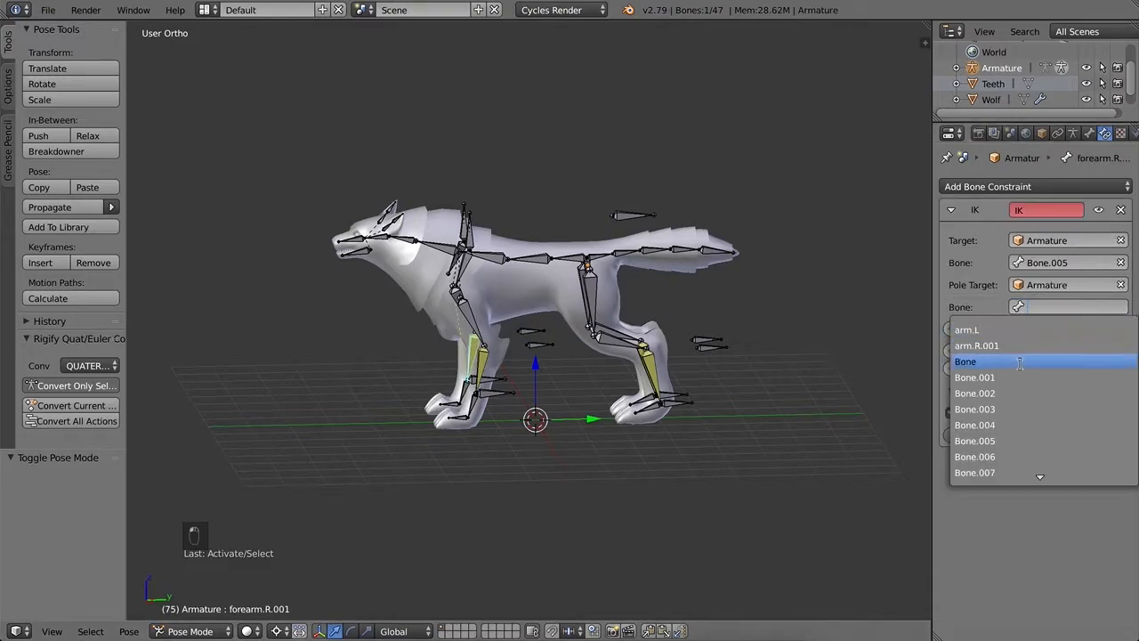
pyautogui.write('bone')
pyautogui.click(1020, 471)
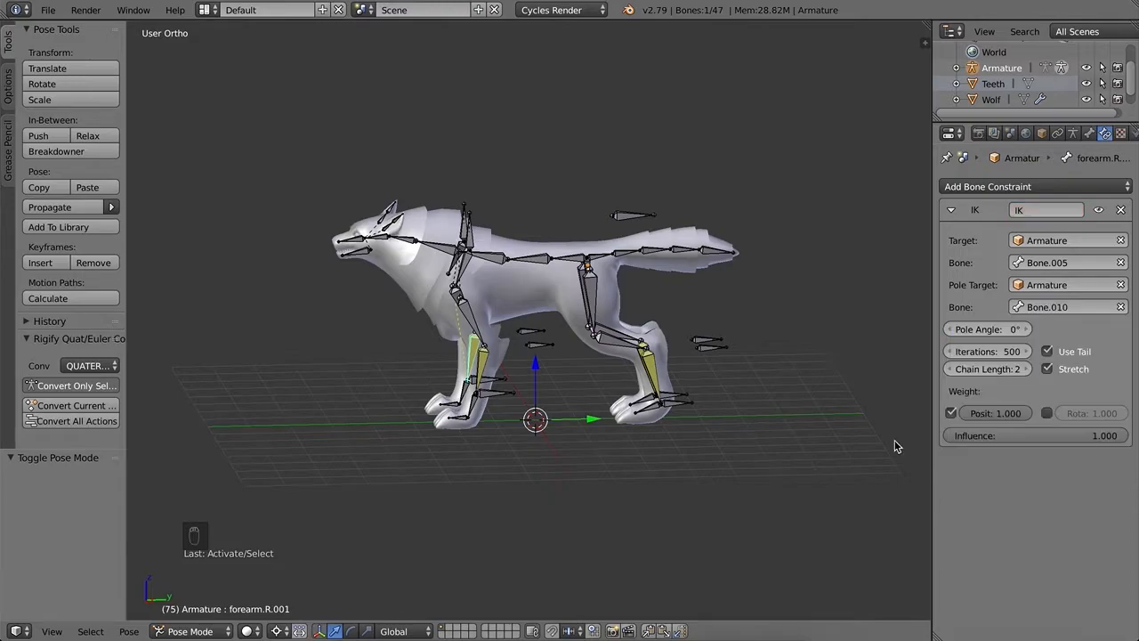
# Step: Switch the pivot point off the 3D cursor and try moving the front left pole bone, Bone.008
pyautogui.click(539, 347)
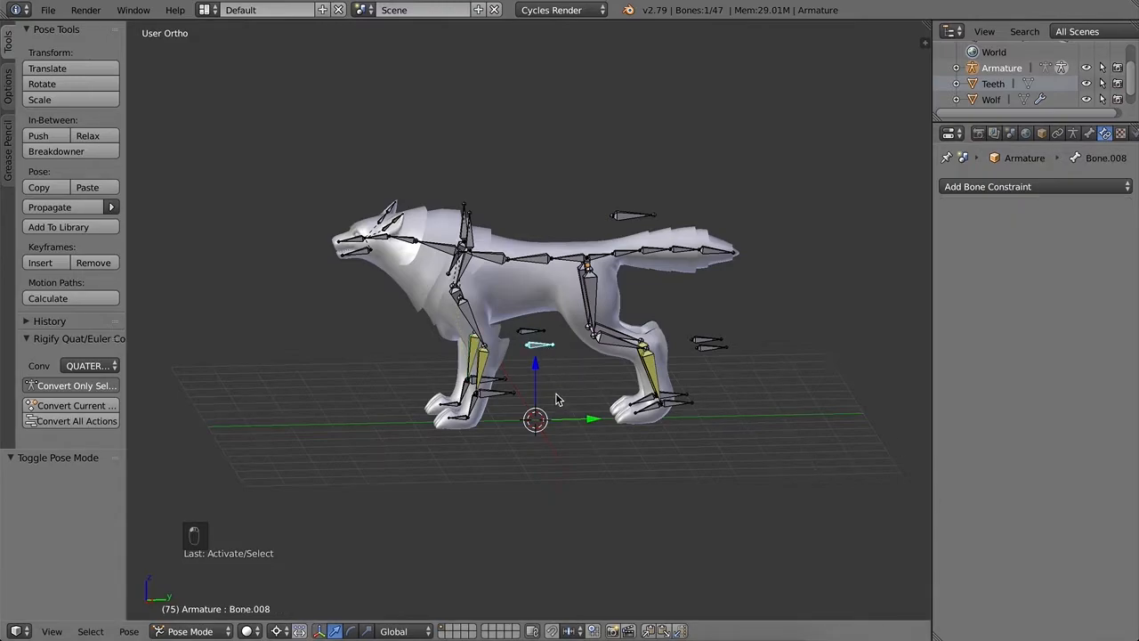
pyautogui.click(285, 631)
pyautogui.click(307, 545)
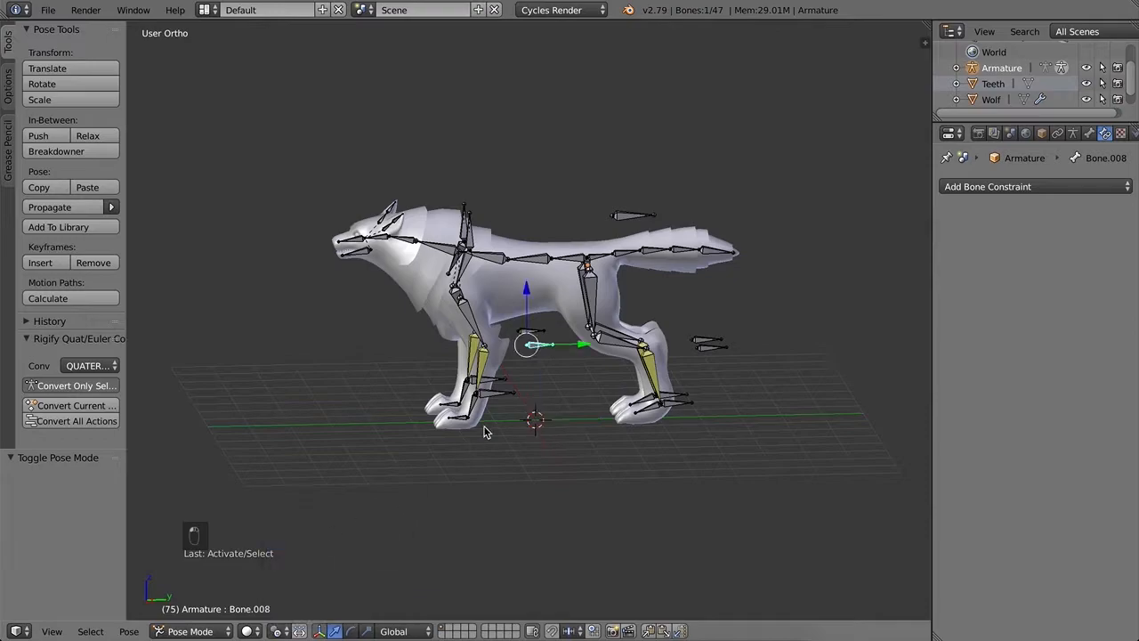
pyautogui.moveTo(528, 356)
pyautogui.mouseDown()
pyautogui.moveTo(534, 374)
pyautogui.moveTo(524, 350)
pyautogui.mouseUp()
pyautogui.press('super+z')
# Step: Set the pole target of leg.L's IK constraint to Armature
pyautogui.rightClick(662, 367)
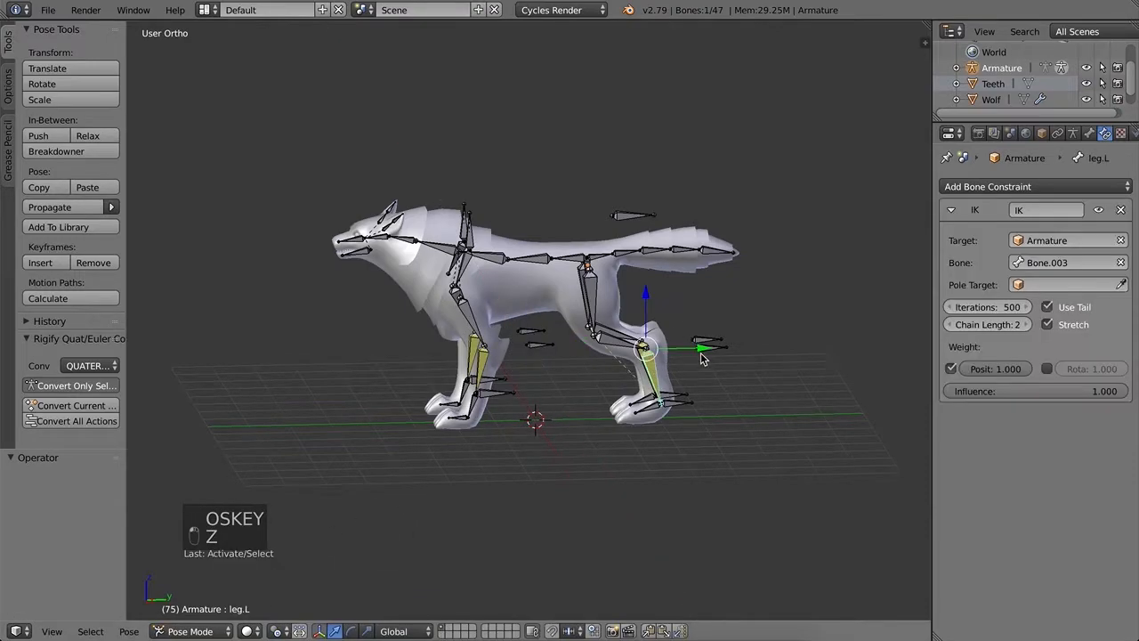
pyautogui.click(1064, 284)
pyautogui.click(1024, 302)
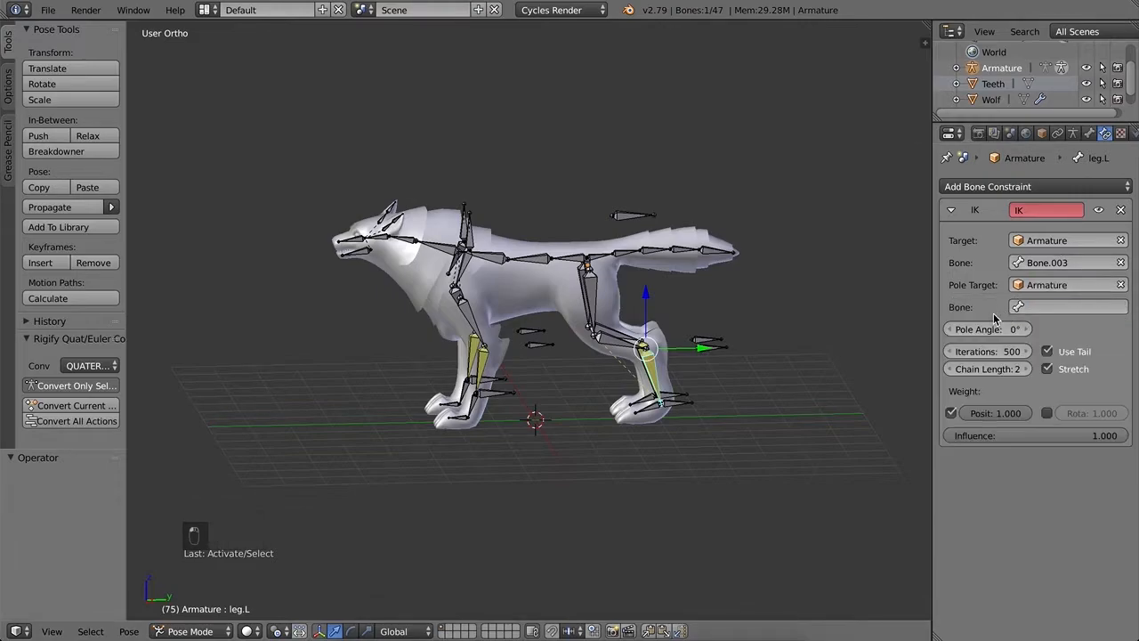
pyautogui.rightClick(715, 350)
pyautogui.rightClick(650, 365)
pyautogui.click(1082, 307)
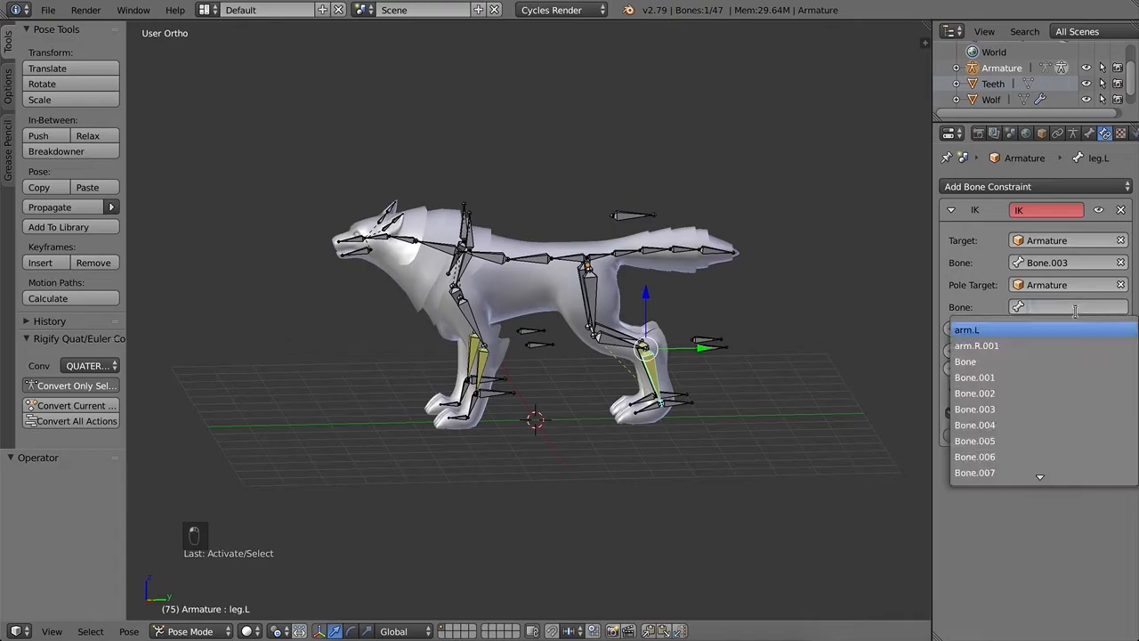
pyautogui.click(975, 473)
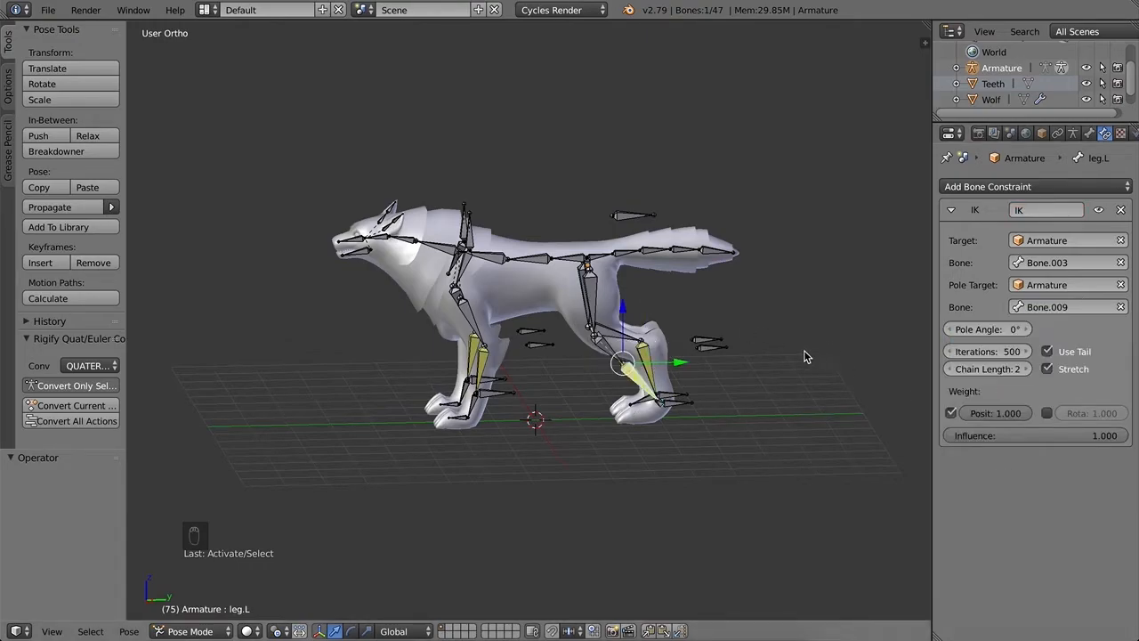
pyautogui.press('super+z')
# Step: Check the hind left pole bone's name and set leg.L's IK pole bone to Bone.009
pyautogui.scroll(4, 745, 374)
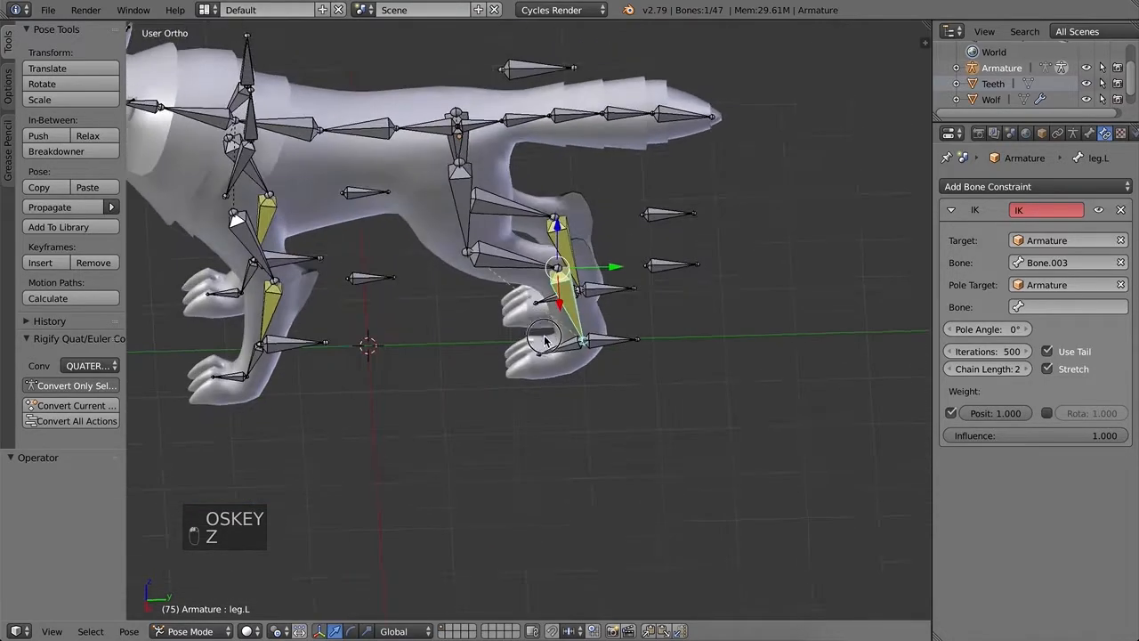
pyautogui.rightClick(670, 273)
pyautogui.rightClick(577, 297)
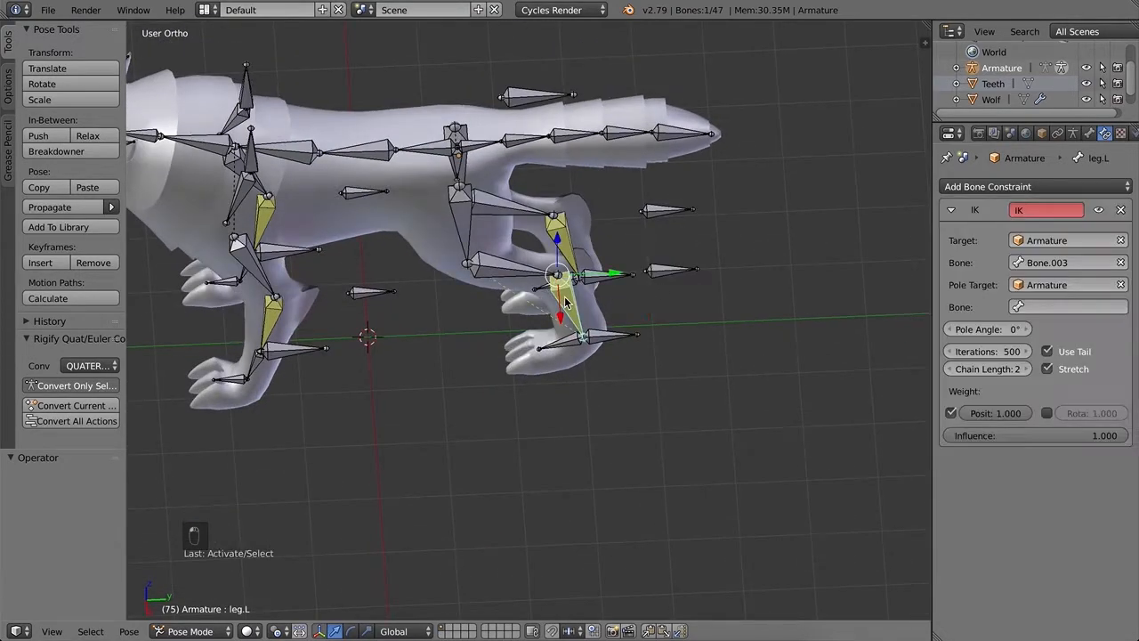
pyautogui.click(1058, 307)
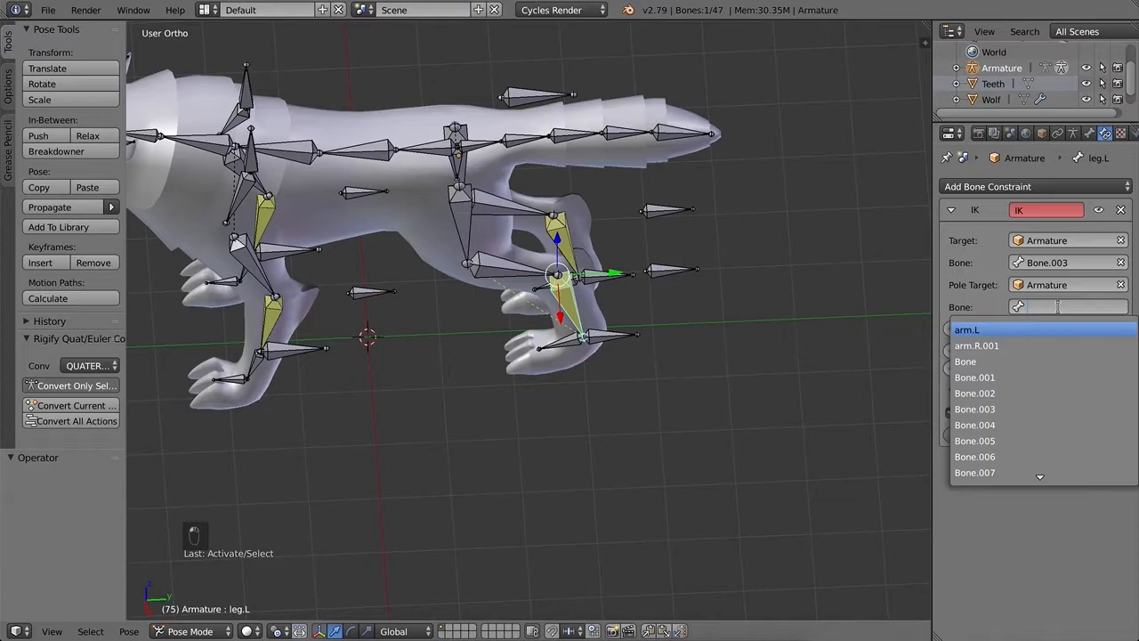
pyautogui.write('bone.')
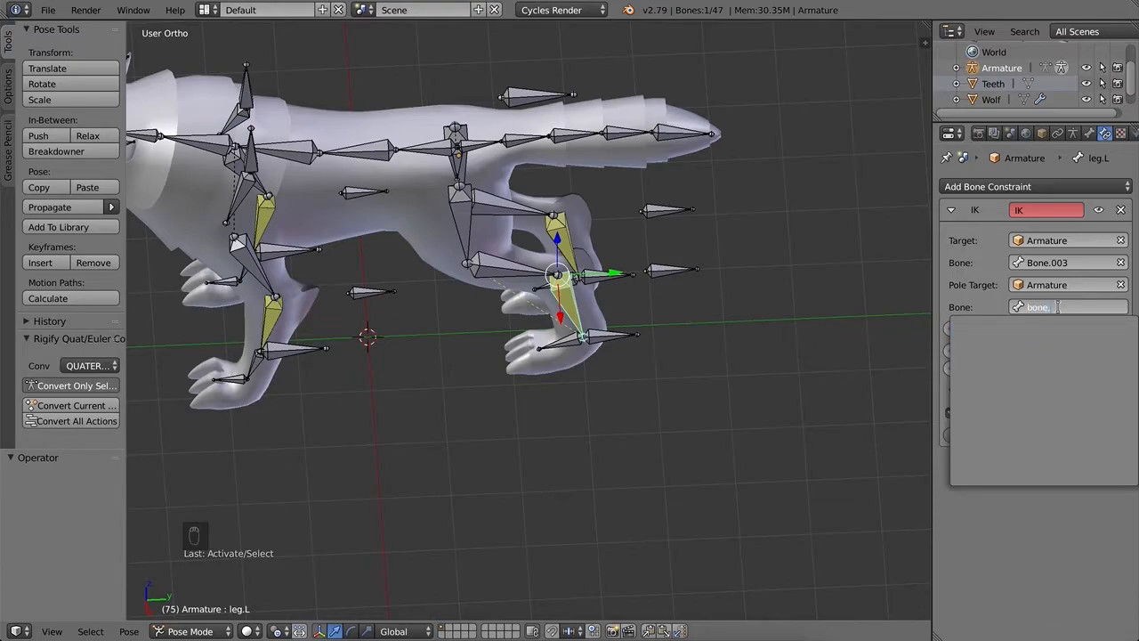
pyautogui.click(1021, 450)
# Step: Set the pole angle of leg.L's IK constraint to 90°
pyautogui.moveTo(655, 322); pyautogui.dragTo(666, 297, button='middle')
pyautogui.moveTo(1002, 337); pyautogui.dragTo(1081, 336)
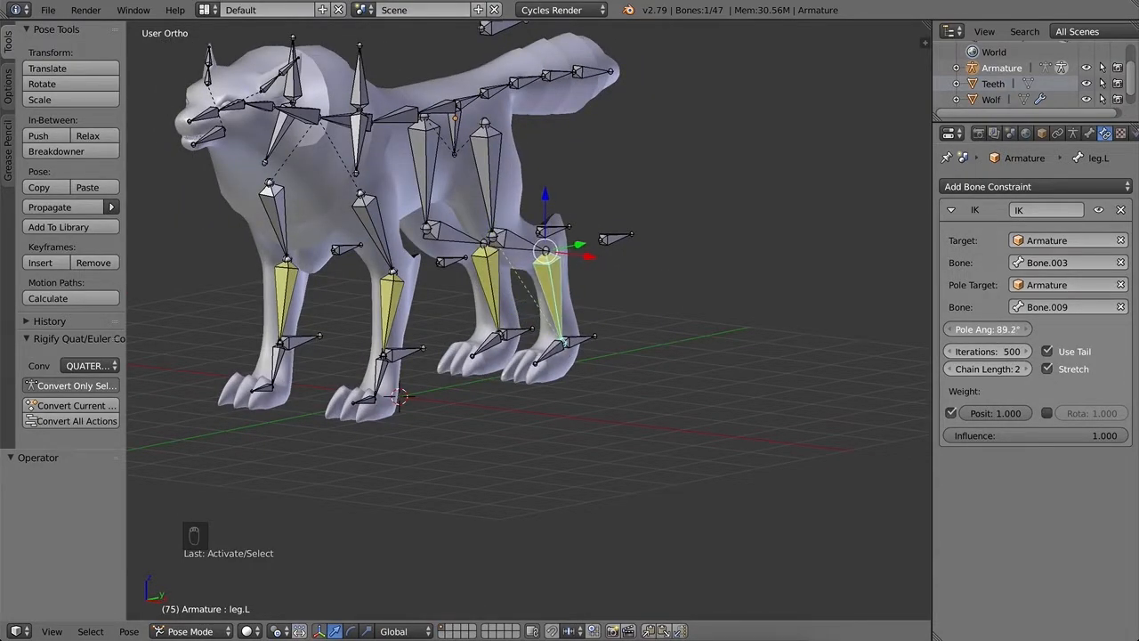
pyautogui.write('90')
pyautogui.press('Return')
# Step: Set the pole target of leg.R.001's IK constraint to Armature with Bone.011 as the pole bone
pyautogui.moveTo(637, 341); pyautogui.dragTo(623, 312, button='middle')
pyautogui.rightClick(677, 231)
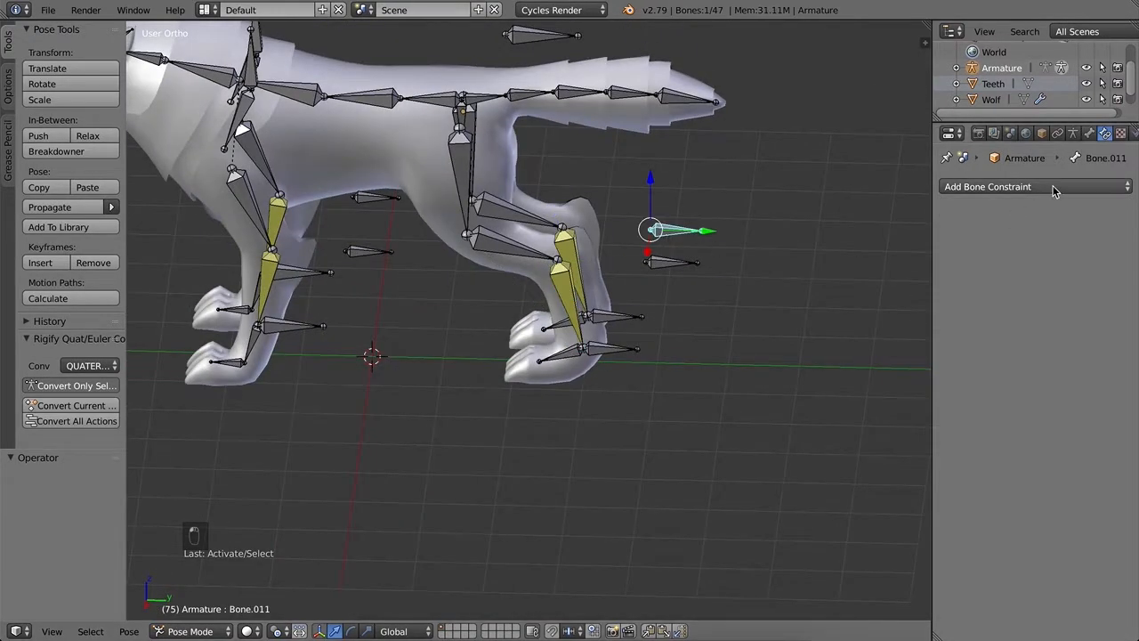
pyautogui.rightClick(577, 252)
pyautogui.click(1064, 285)
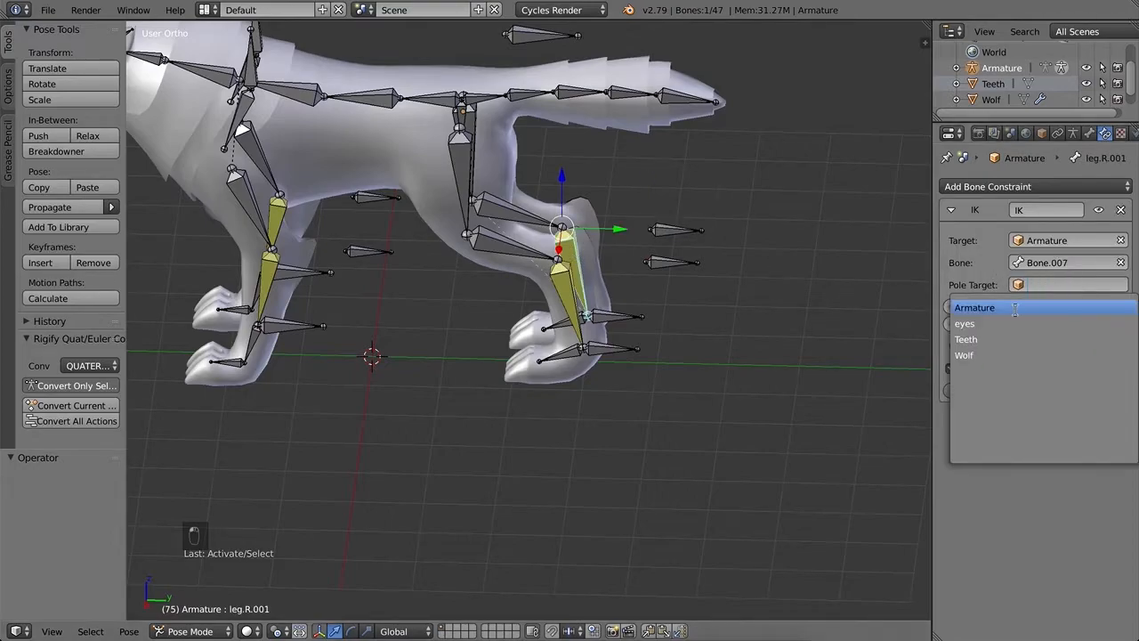
pyautogui.click(1050, 303)
pyautogui.click(1050, 307)
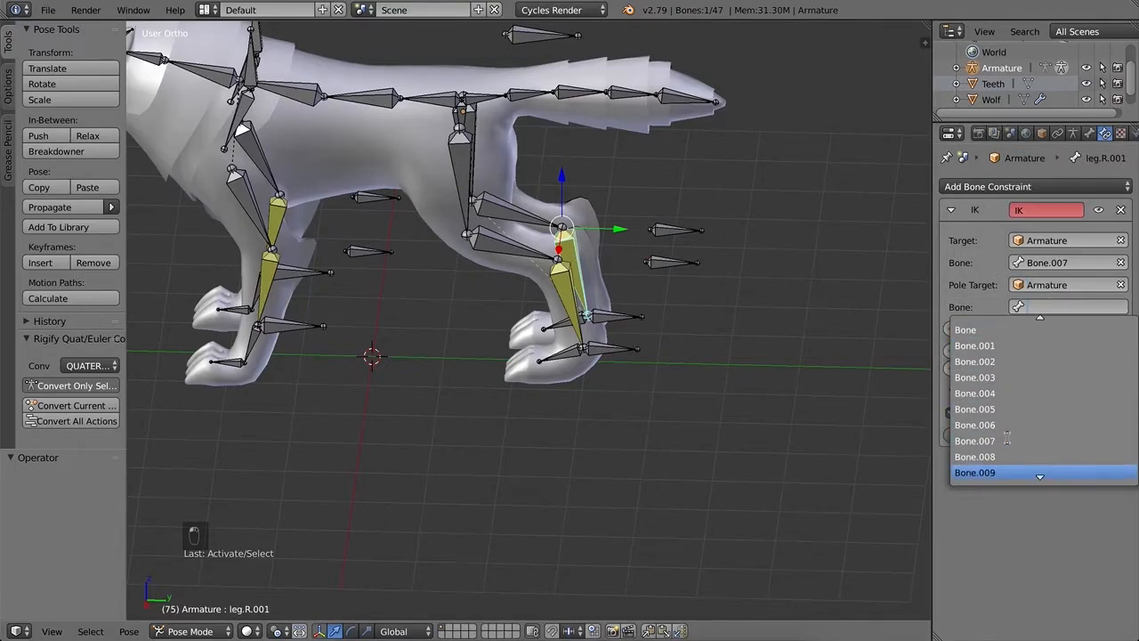
pyautogui.click(1008, 455)
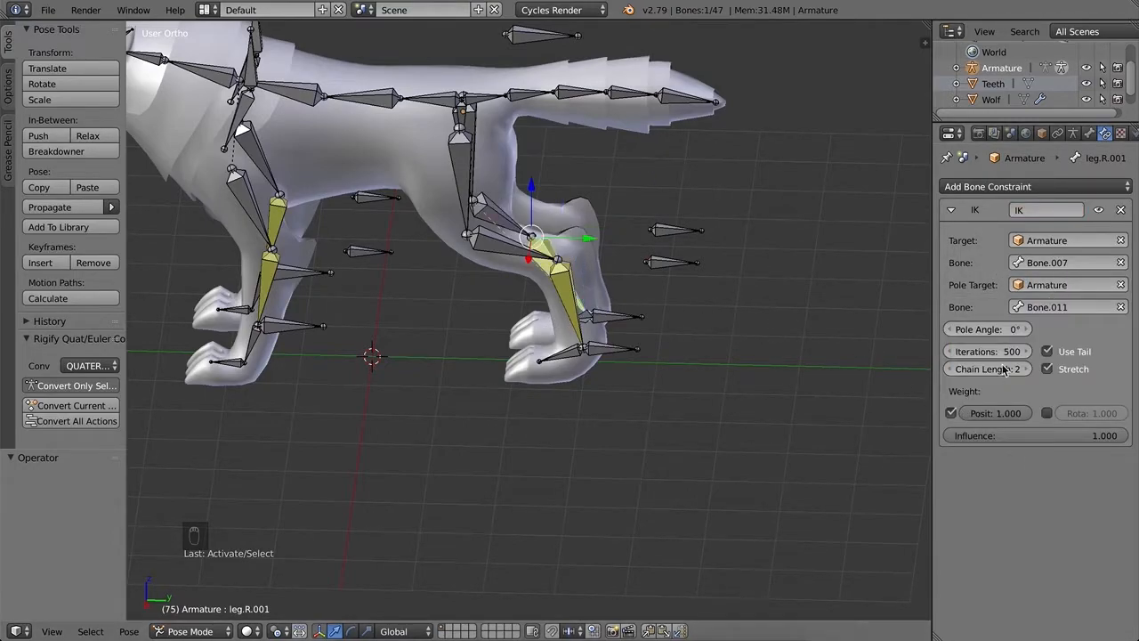
# Step: Set the pole angle of leg.R.001's IK constraint to 90°
pyautogui.press('Return')
pyautogui.moveTo(750, 364); pyautogui.dragTo(664, 336, button='middle')
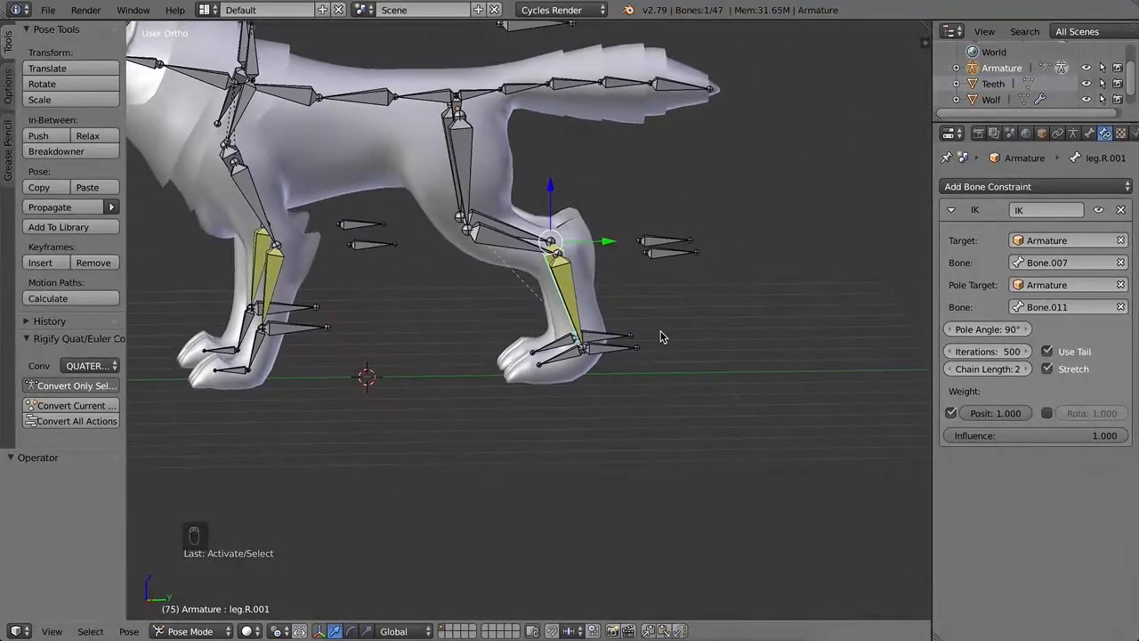
pyautogui.scroll(-1, 662, 334)
# Step: Try moving the hind left pole bone, Bone.009, sideways and undo the move
pyautogui.rightClick(641, 267)
pyautogui.moveTo(641, 267); pyautogui.dragTo(453, 318, button='middle')
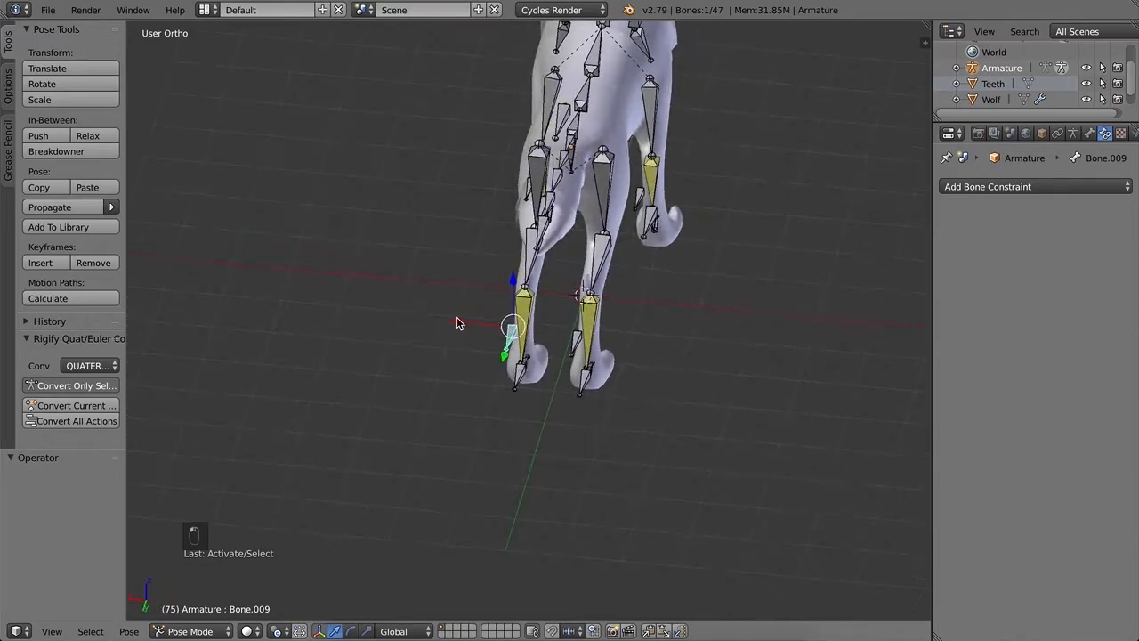
pyautogui.press('g')
pyautogui.moveTo(507, 330); pyautogui.dragTo(433, 324)
pyautogui.press('super+z')
# Step: Try moving the hind right foot controller, Bone.007, and undo the move
pyautogui.rightClick(586, 378)
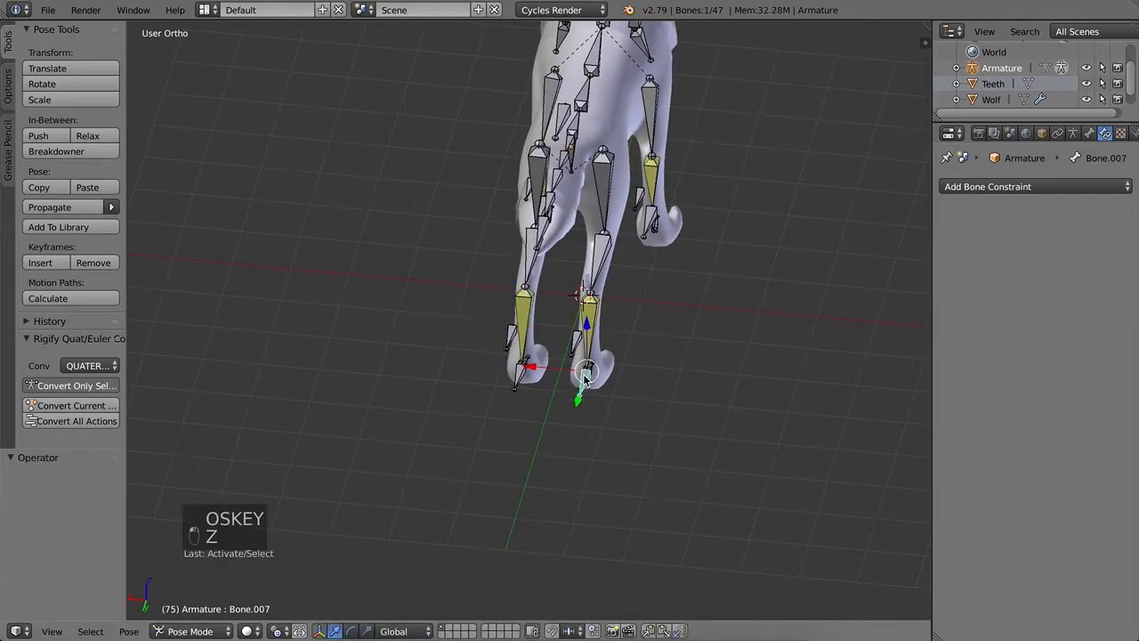
pyautogui.moveTo(623, 437); pyautogui.dragTo(686, 422, button='middle')
pyautogui.moveTo(595, 314)
pyautogui.mouseDown()
pyautogui.moveTo(562, 325)
pyautogui.moveTo(614, 309)
pyautogui.mouseUp()
pyautogui.press('super+z')
pyautogui.moveTo(615, 443); pyautogui.dragTo(481, 349, button='middle')
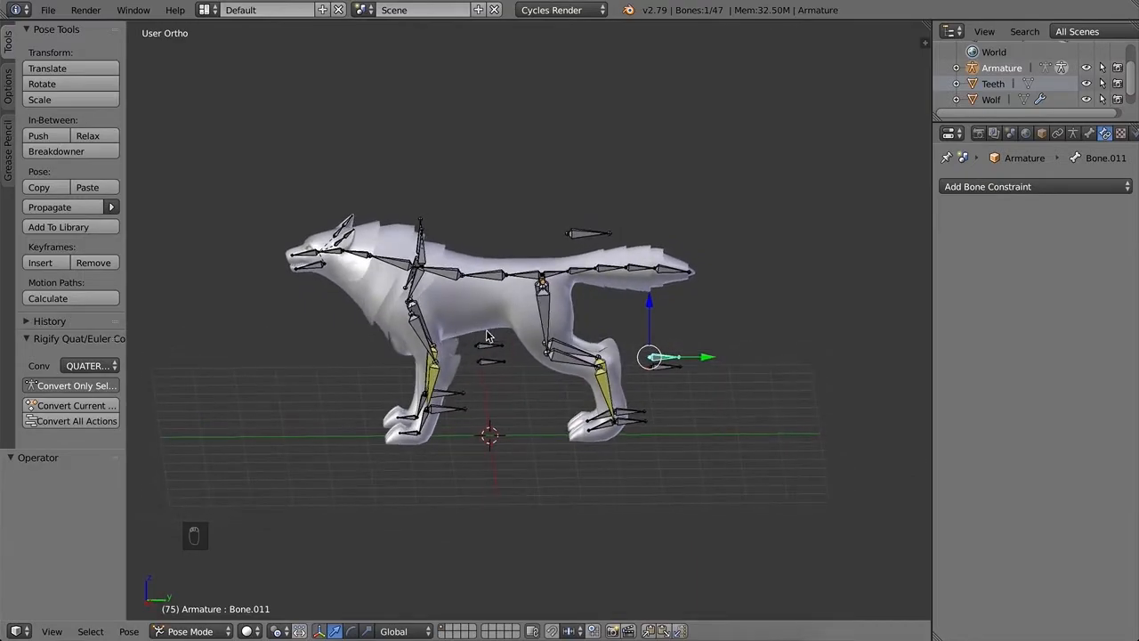
# Step: Add a Copy Rotation constraint to tail_1 that targets Bone.004 of the Armature
pyautogui.scroll(4, 525, 356)
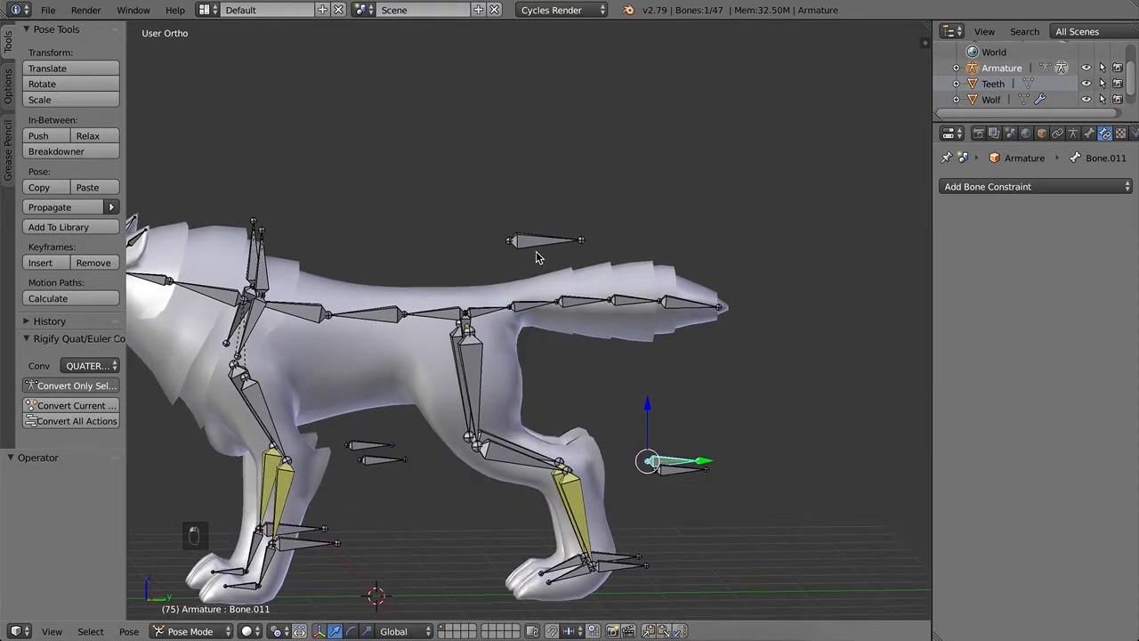
pyautogui.rightClick(536, 303)
pyautogui.click(1042, 187)
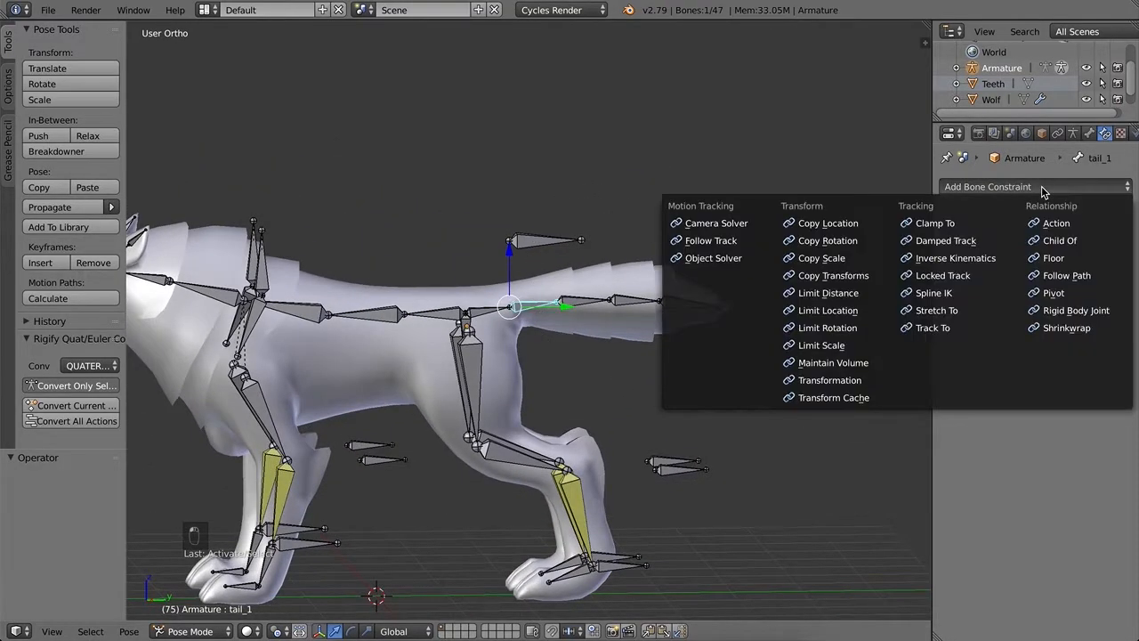
pyautogui.click(840, 242)
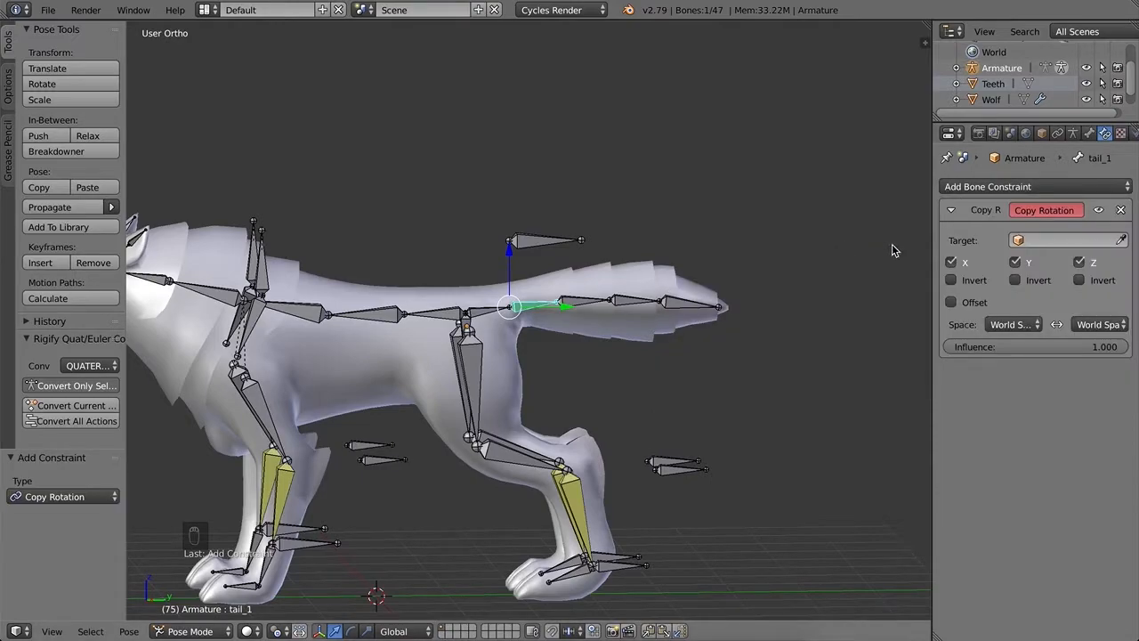
pyautogui.click(1064, 240)
pyautogui.click(979, 259)
pyautogui.rightClick(537, 242)
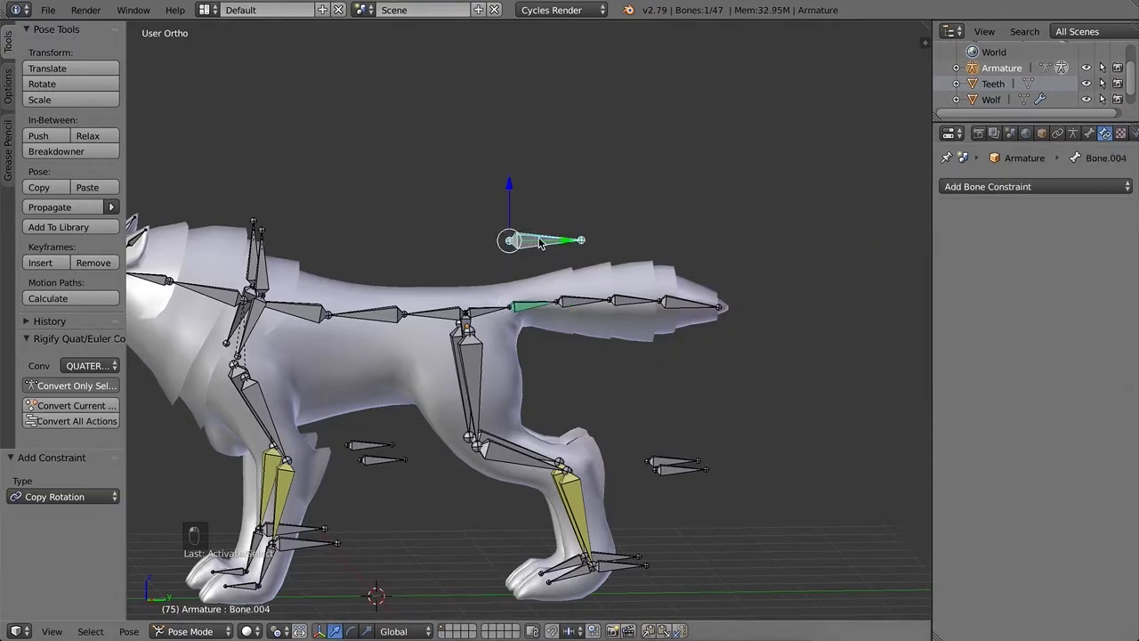
pyautogui.rightClick(535, 304)
pyautogui.click(1063, 262)
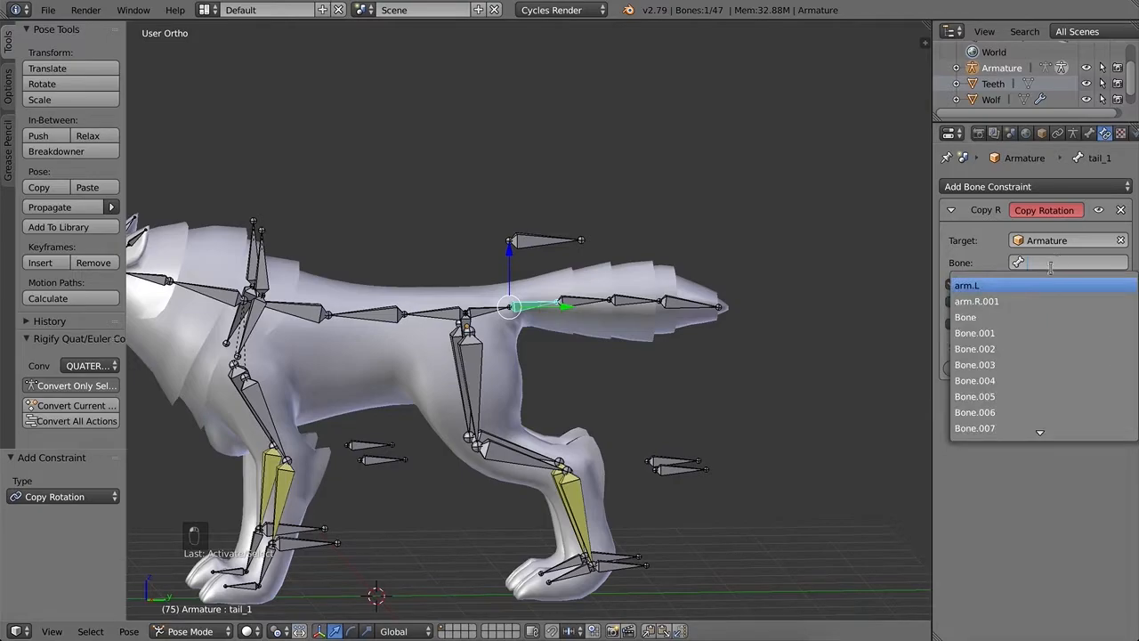
pyautogui.click(1011, 381)
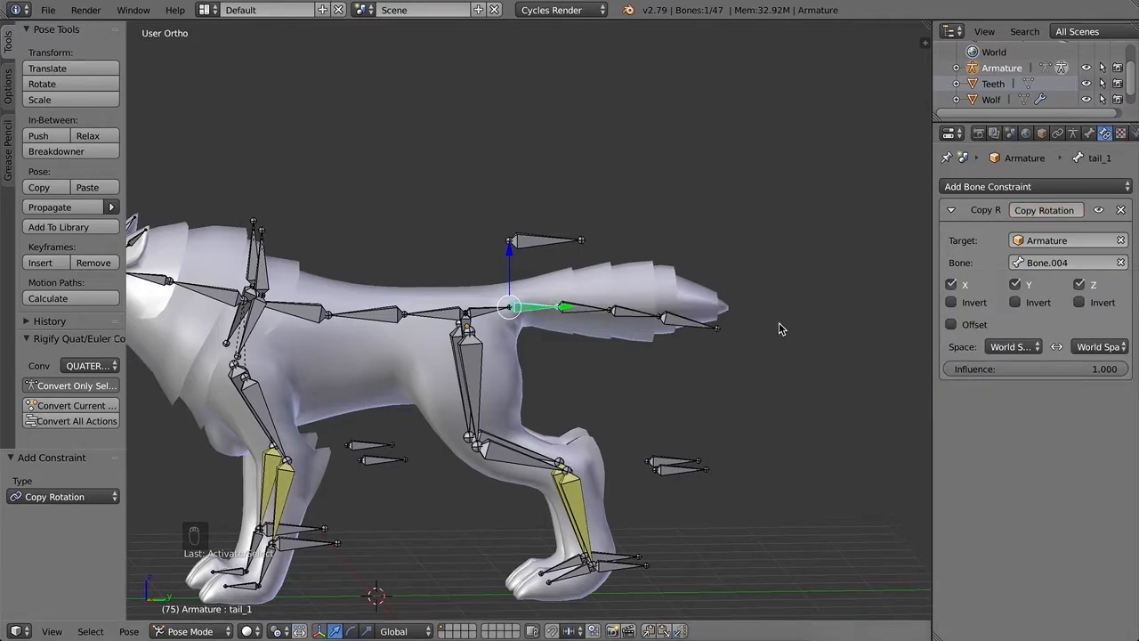
# Step: Set both the target and owner space of tail_1's Copy Rotation constraint to Local Space
pyautogui.click(1013, 346)
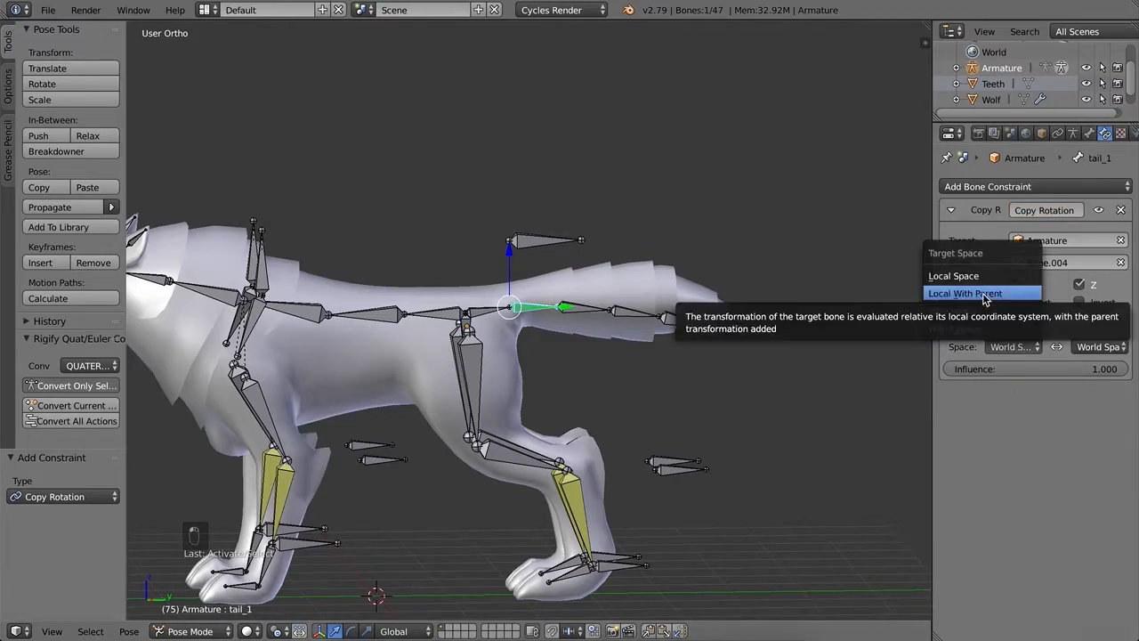
pyautogui.click(974, 278)
pyautogui.click(1100, 346)
pyautogui.click(1037, 276)
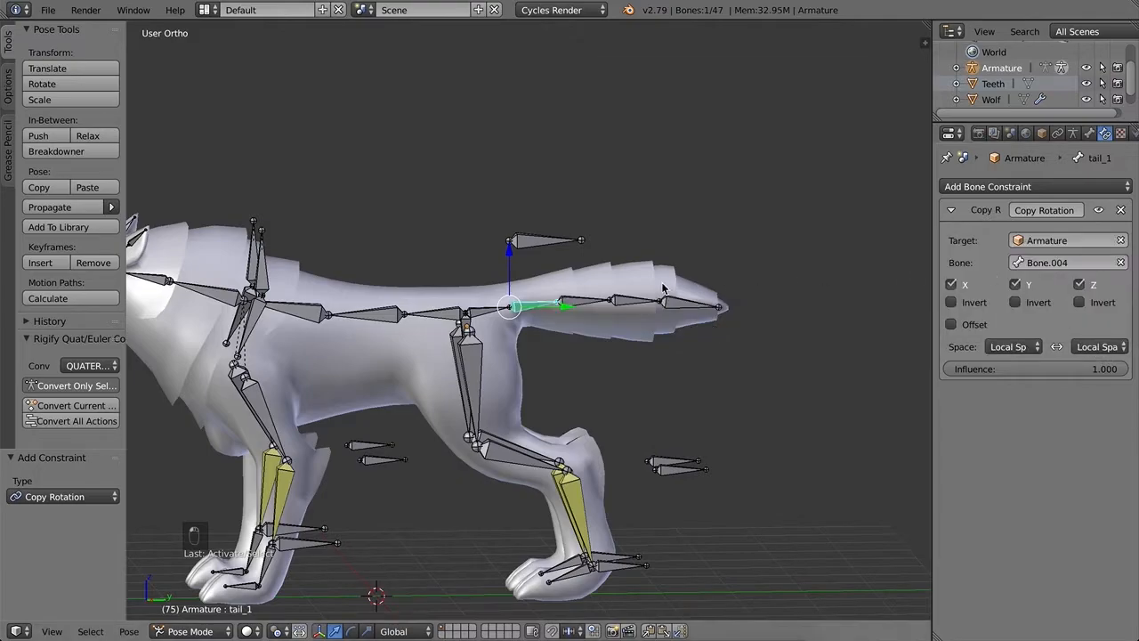
pyautogui.click(952, 210)
pyautogui.click(952, 210)
pyautogui.rightClick(973, 214)
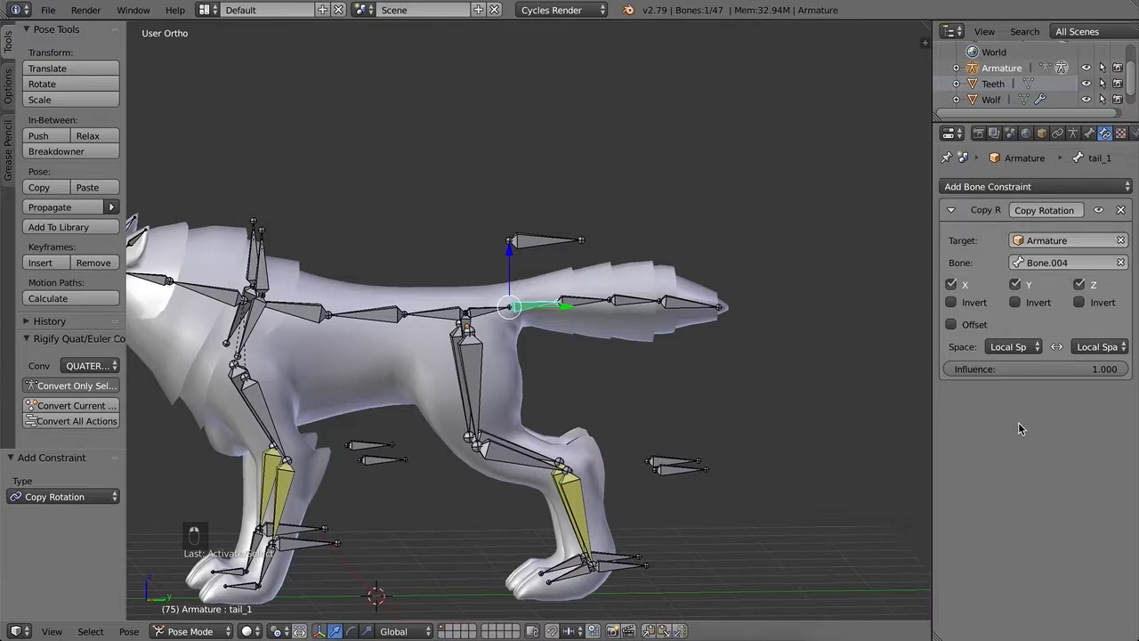
# Step: Add a Copy Rotation constraint to tail_2 that targets Bone.004 of the Armature
pyautogui.rightClick(592, 306)
pyautogui.click(989, 187)
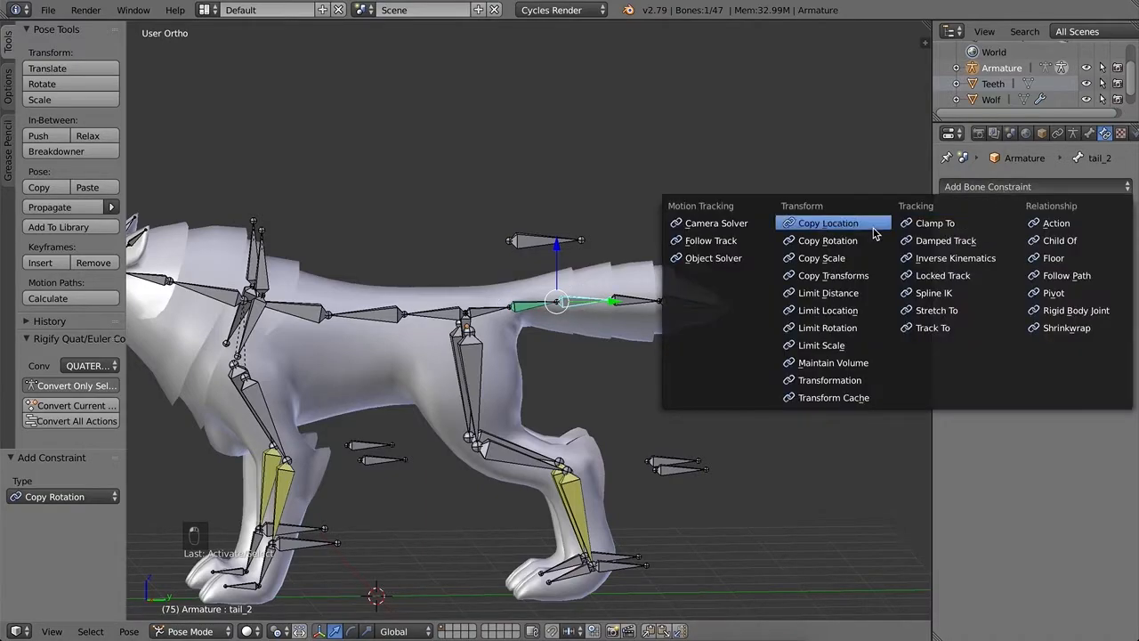
pyautogui.click(828, 240)
pyautogui.click(1069, 240)
pyautogui.click(1023, 258)
pyautogui.click(1023, 264)
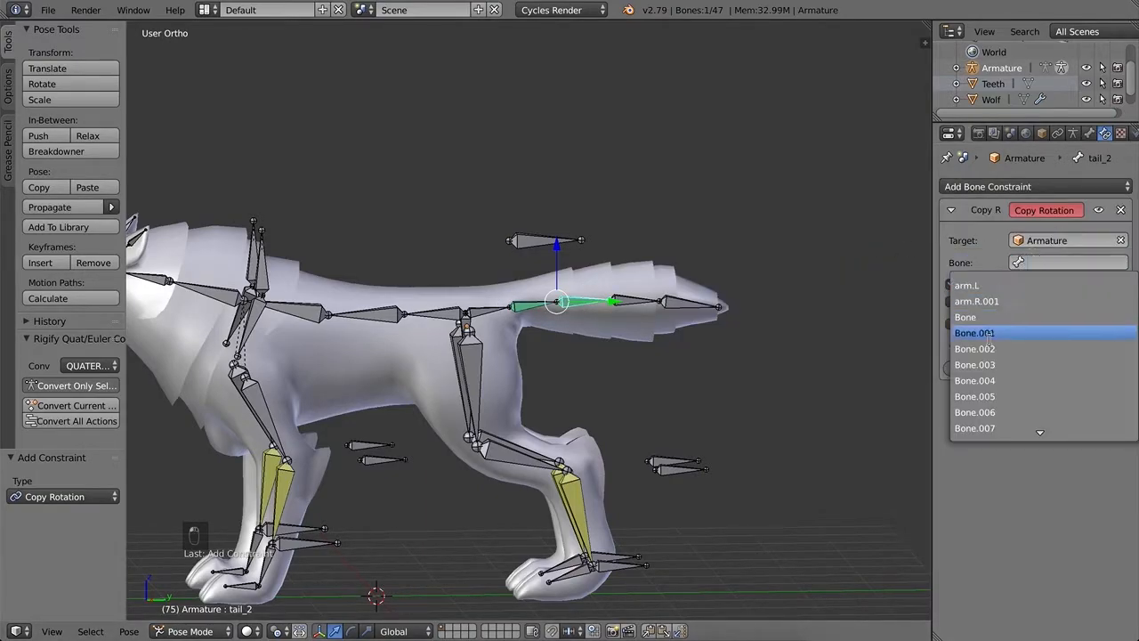
pyautogui.click(979, 375)
# Step: Set both the target and owner space of tail_2's Copy Rotation constraint to Local Space
pyautogui.click(1019, 347)
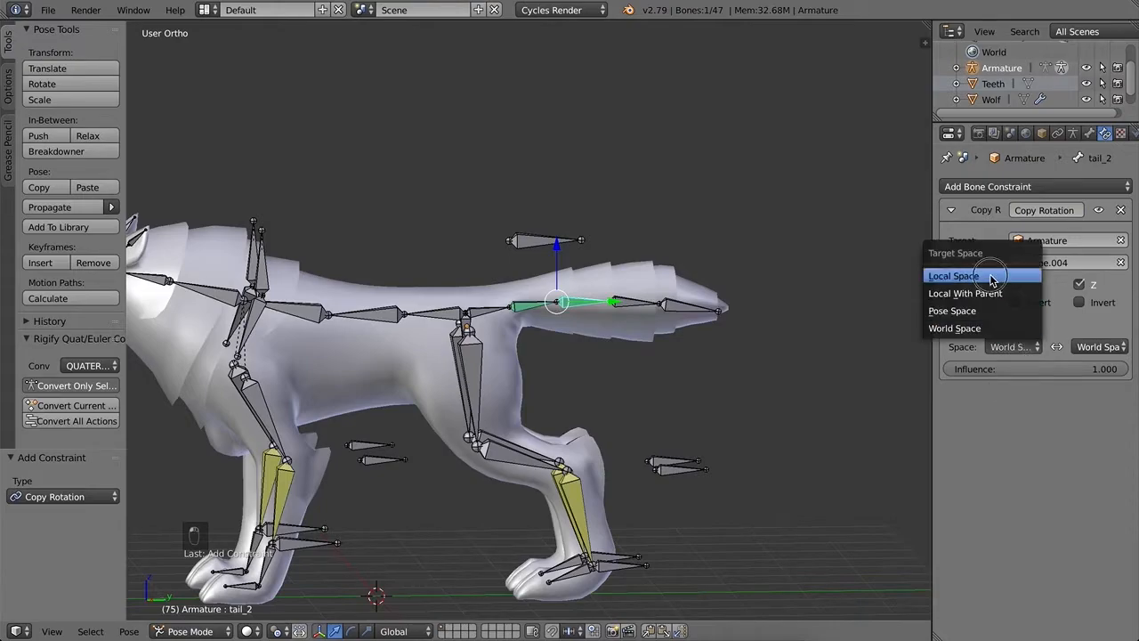
pyautogui.click(953, 276)
pyautogui.click(1093, 347)
pyautogui.click(1040, 276)
# Step: Add a Copy Rotation constraint to tail_3 that targets Bone.004 of the Armature
pyautogui.rightClick(636, 302)
pyautogui.click(1023, 187)
pyautogui.click(828, 241)
pyautogui.click(1064, 240)
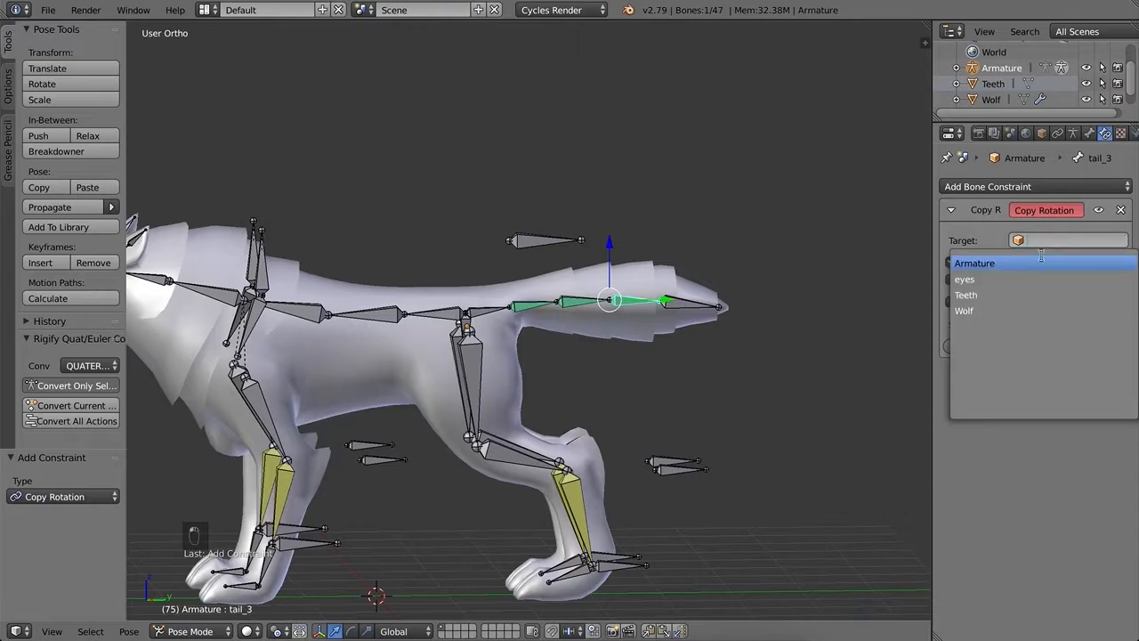
pyautogui.click(1033, 261)
pyautogui.click(1037, 263)
pyautogui.click(977, 380)
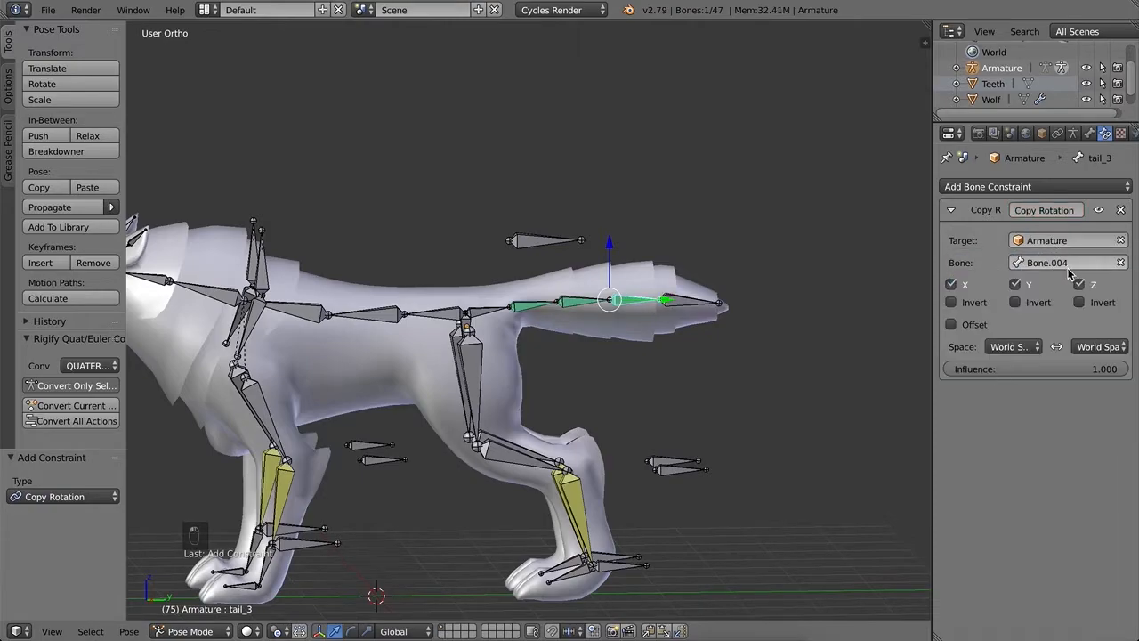
# Step: Set both the target and owner space of tail_3's Copy Rotation constraint to Local Space
pyautogui.click(1010, 347)
pyautogui.click(995, 278)
pyautogui.click(1100, 348)
pyautogui.click(1064, 274)
# Step: Add a Copy Rotation constraint to tail_end that targets Bone.004 of the Armature
pyautogui.rightClick(694, 314)
pyautogui.click(1012, 187)
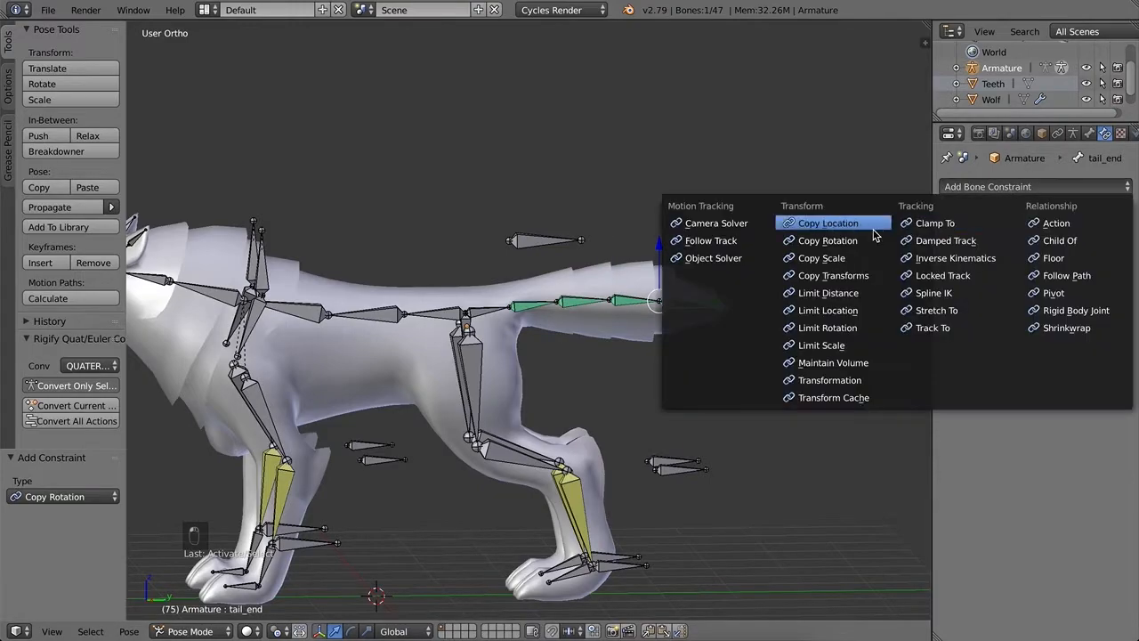
pyautogui.click(828, 240)
pyautogui.click(1043, 240)
pyautogui.click(1046, 260)
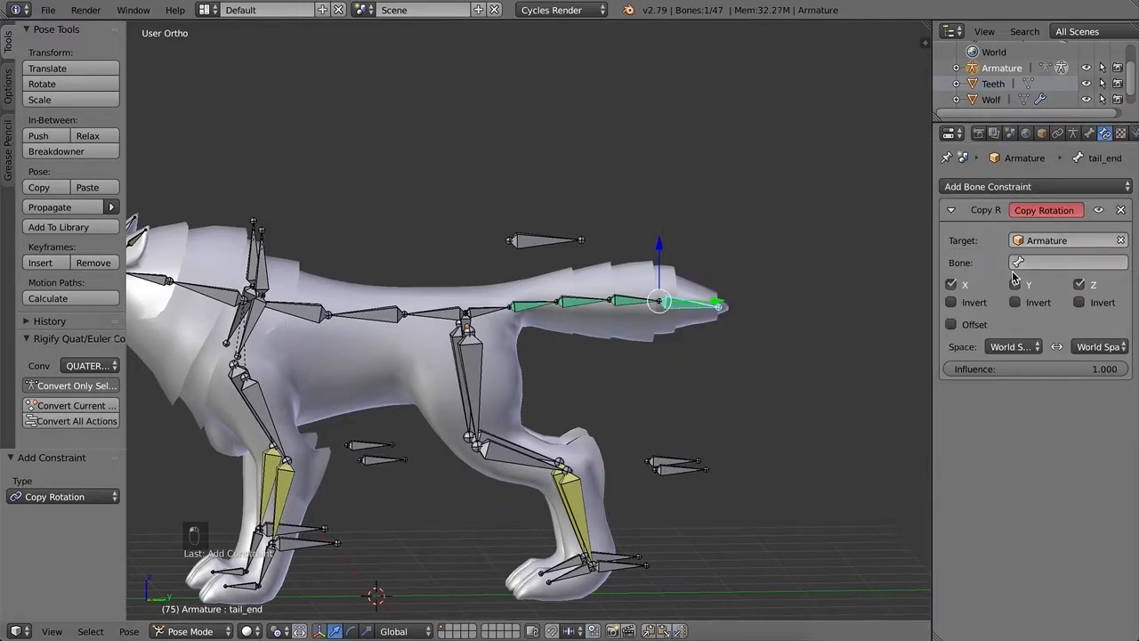
pyautogui.click(1068, 264)
pyautogui.click(1032, 372)
# Step: Set both the target and owner space of tail_end's Copy Rotation constraint to Local Space
pyautogui.click(1012, 346)
pyautogui.click(979, 275)
pyautogui.click(1099, 346)
pyautogui.click(1068, 275)
# Step: Test the tail by rotating its controller, Bone.004, in several directions, and undo the rotations
pyautogui.rightClick(540, 244)
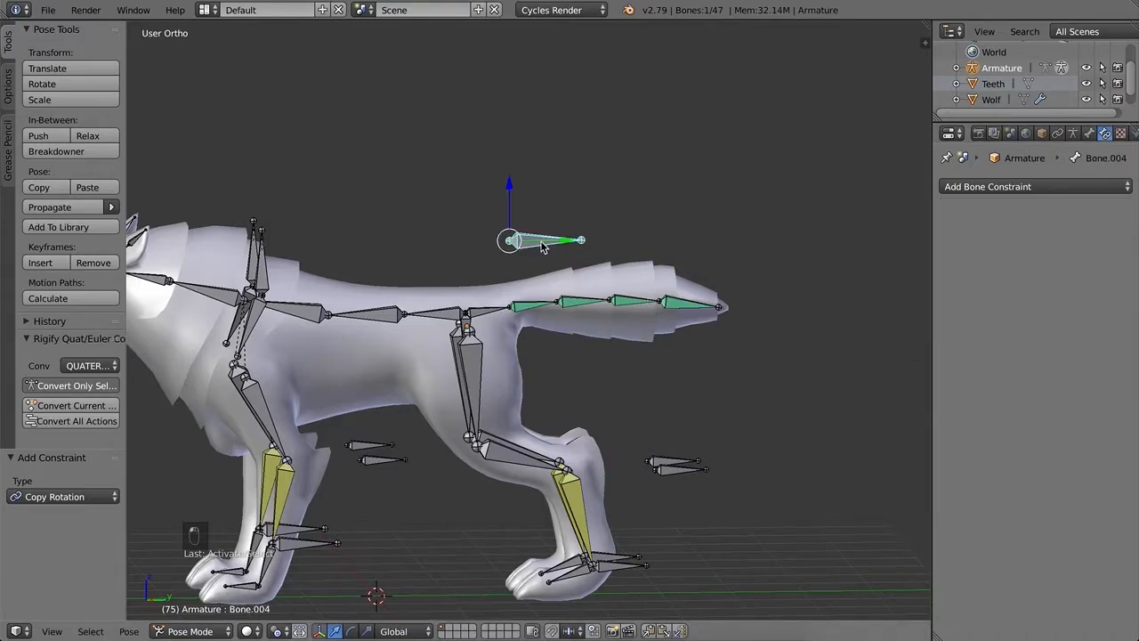
pyautogui.press('r')
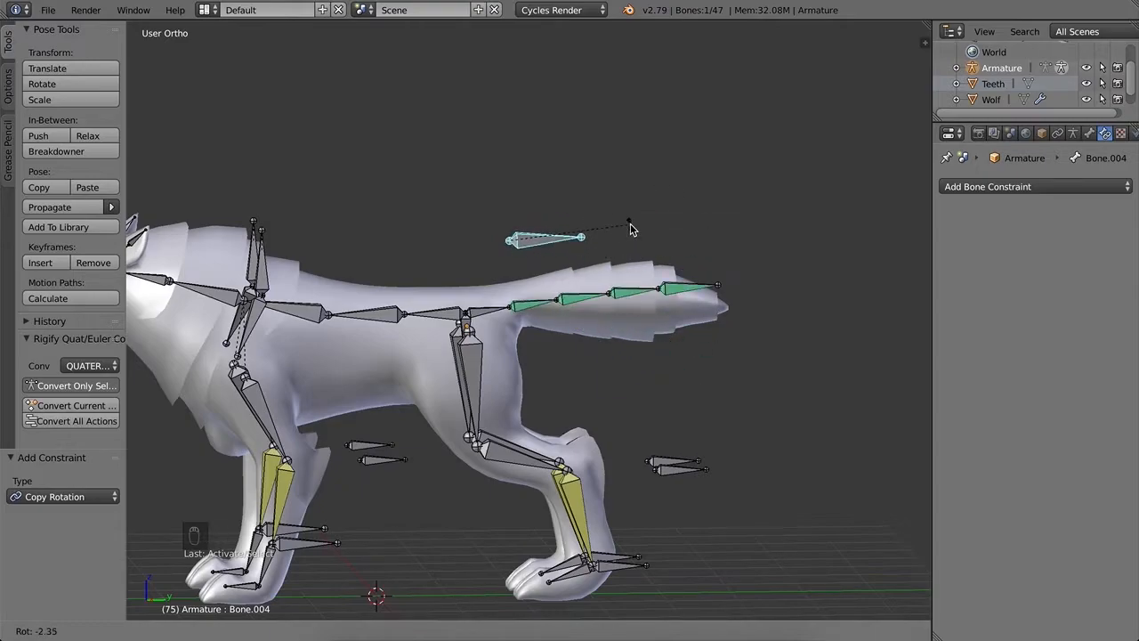
pyautogui.click(633, 229)
pyautogui.press('super+z')
pyautogui.moveTo(692, 267); pyautogui.dragTo(682, 223, button='middle')
pyautogui.press('r')
pyautogui.click(603, 327)
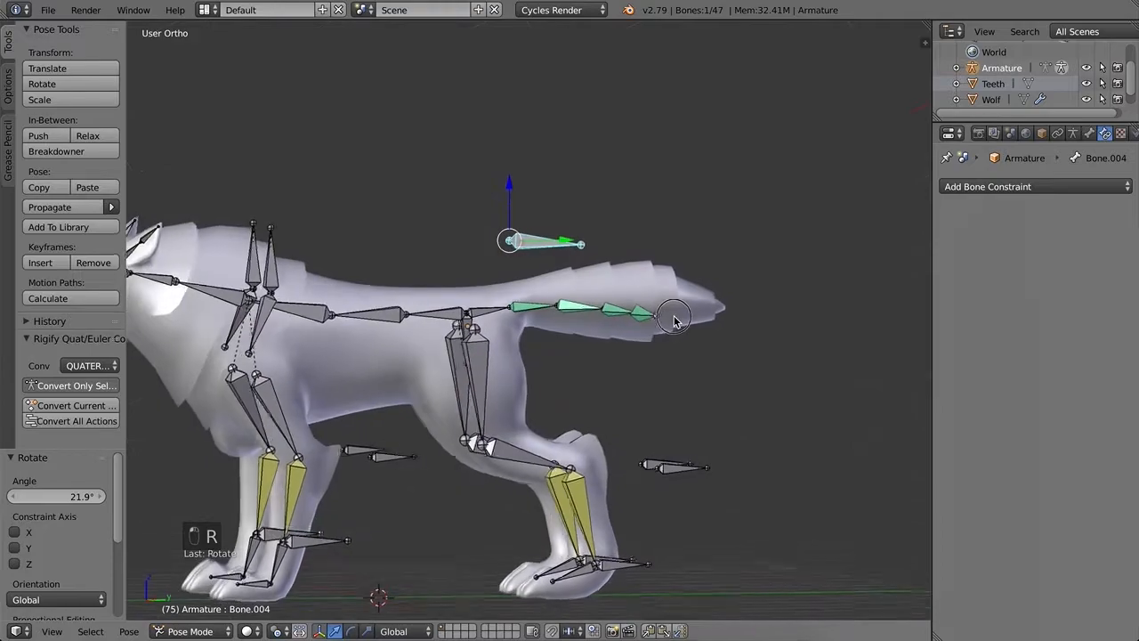
pyautogui.press('r')
pyautogui.click(684, 286)
pyautogui.moveTo(642, 417); pyautogui.dragTo(470, 382, button='middle')
pyautogui.press('super+z')
pyautogui.press('super+z')
pyautogui.press('super+z')
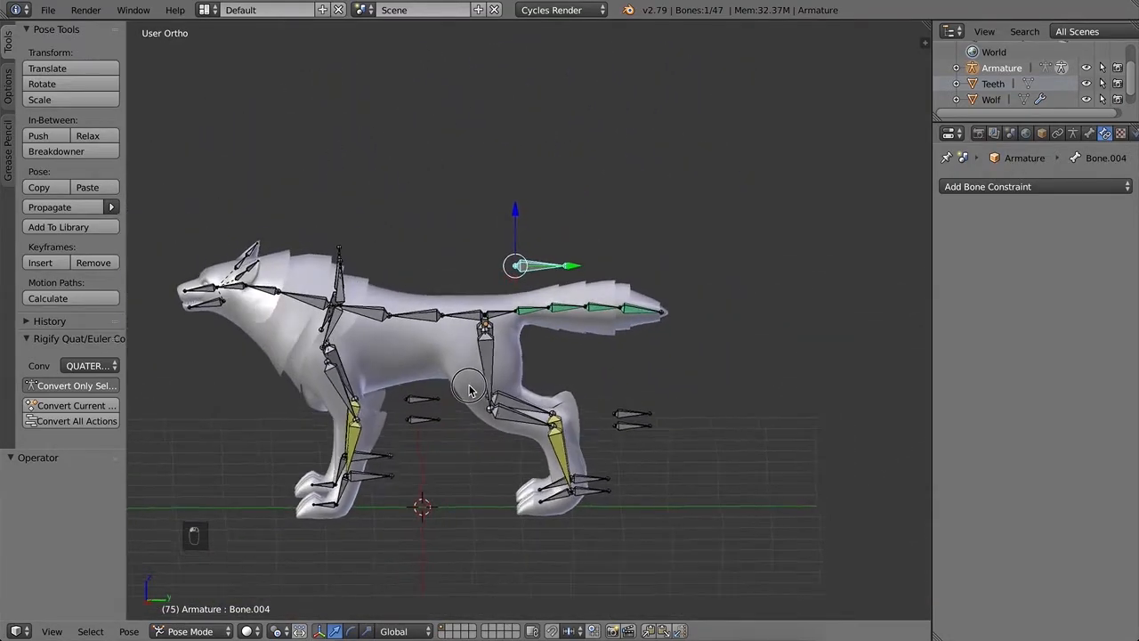
# Step: Try moving the hip bone named Bone along the global Z axis and undo the move
pyautogui.scroll(4, 479, 375)
pyautogui.rightClick(470, 332)
pyautogui.press('g')
pyautogui.press('z')
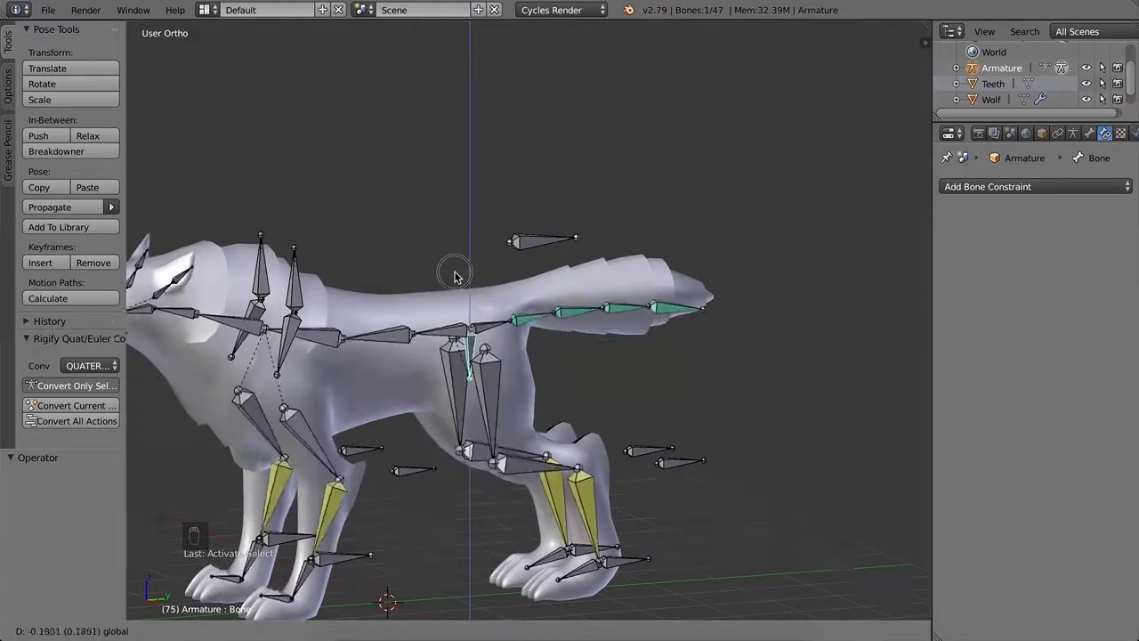
pyautogui.press('super+z')
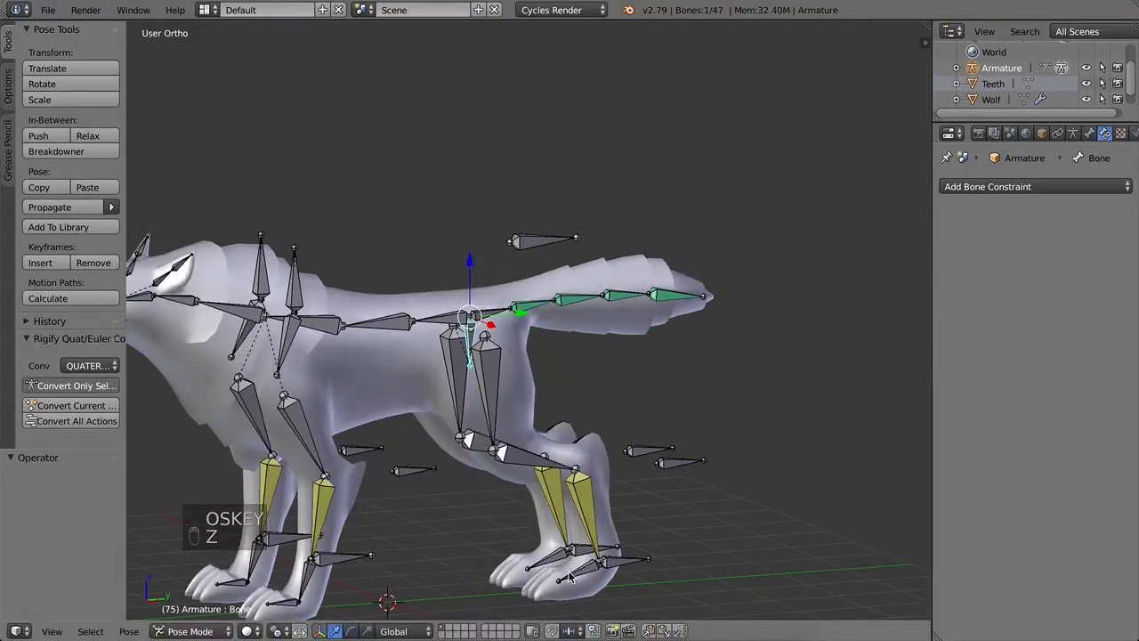
# Step: Disable Inherit Rotation on the hind_paw.L bone
pyautogui.rightClick(585, 575)
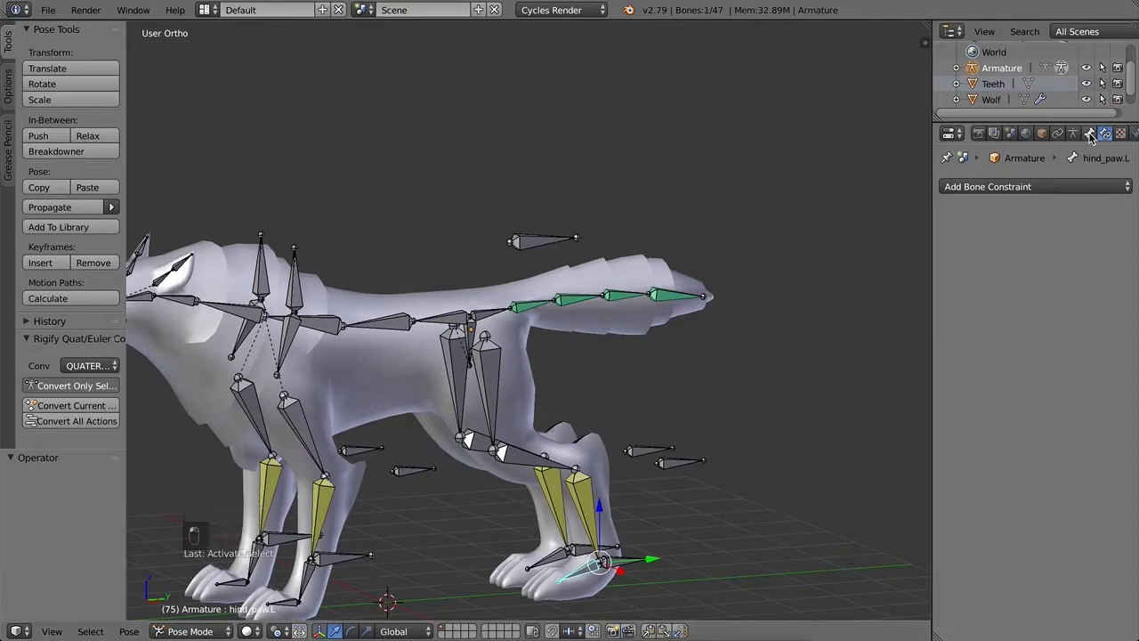
pyautogui.click(1089, 133)
pyautogui.scroll(-5, 1040, 477)
pyautogui.scroll(-1, 1040, 478)
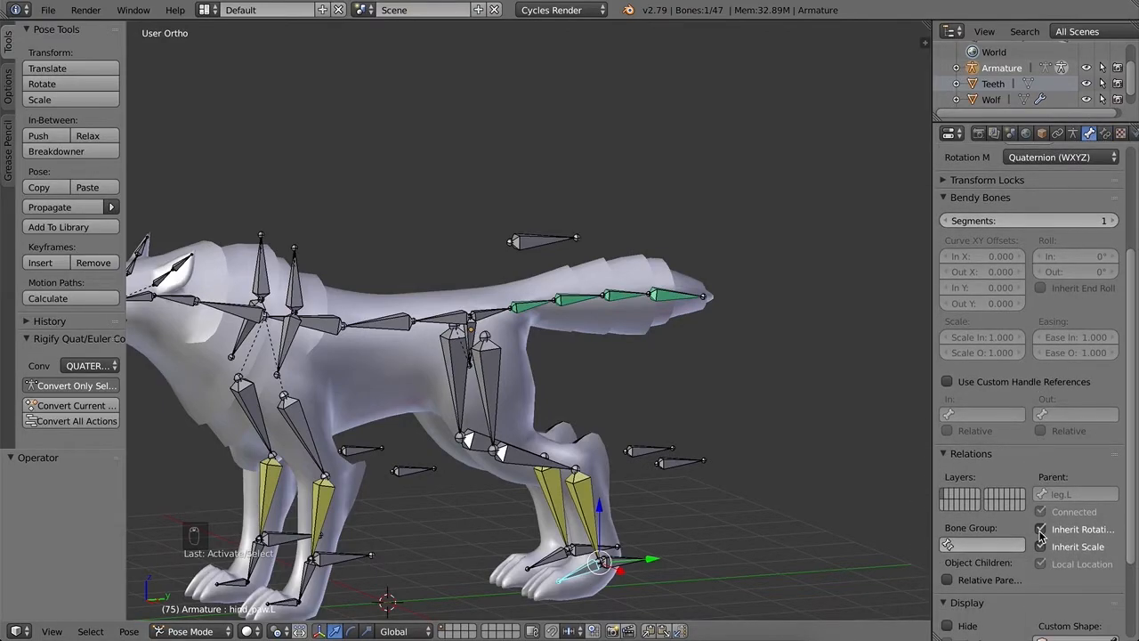
pyautogui.click(1040, 532)
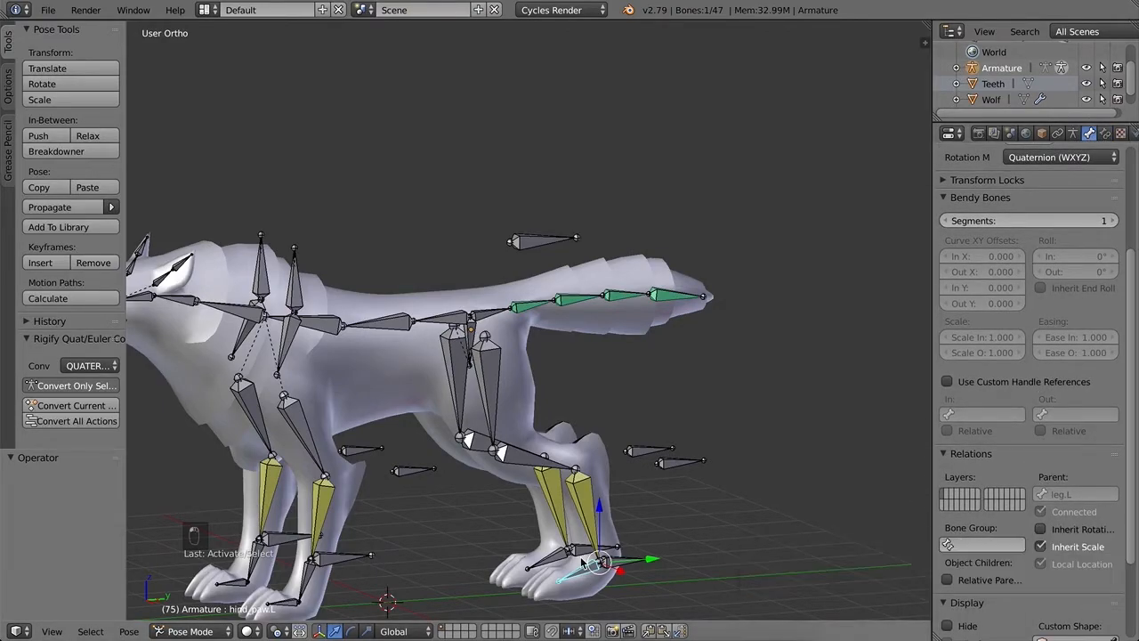
# Step: Disable Inherit Rotation on the right hind paw bone and on both front wrist bones
pyautogui.rightClick(553, 558)
pyautogui.keyDown('shift'); pyautogui.moveTo(454, 565); pyautogui.dragTo(705, 397, button='middle'); pyautogui.keyUp('shift')
pyautogui.rightClick(530, 440)
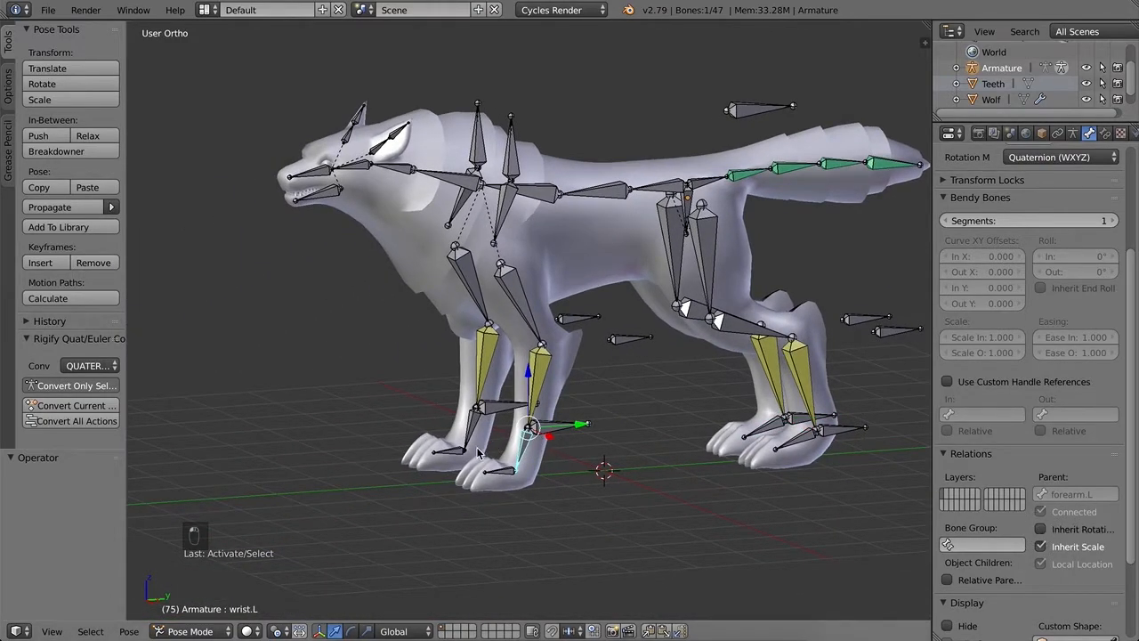
pyautogui.rightClick(476, 429)
pyautogui.click(1041, 530)
# Step: Try lowering the hip bone named Bone along the global Z axis and undo the move
pyautogui.rightClick(688, 196)
pyautogui.press('g')
pyautogui.press('z')
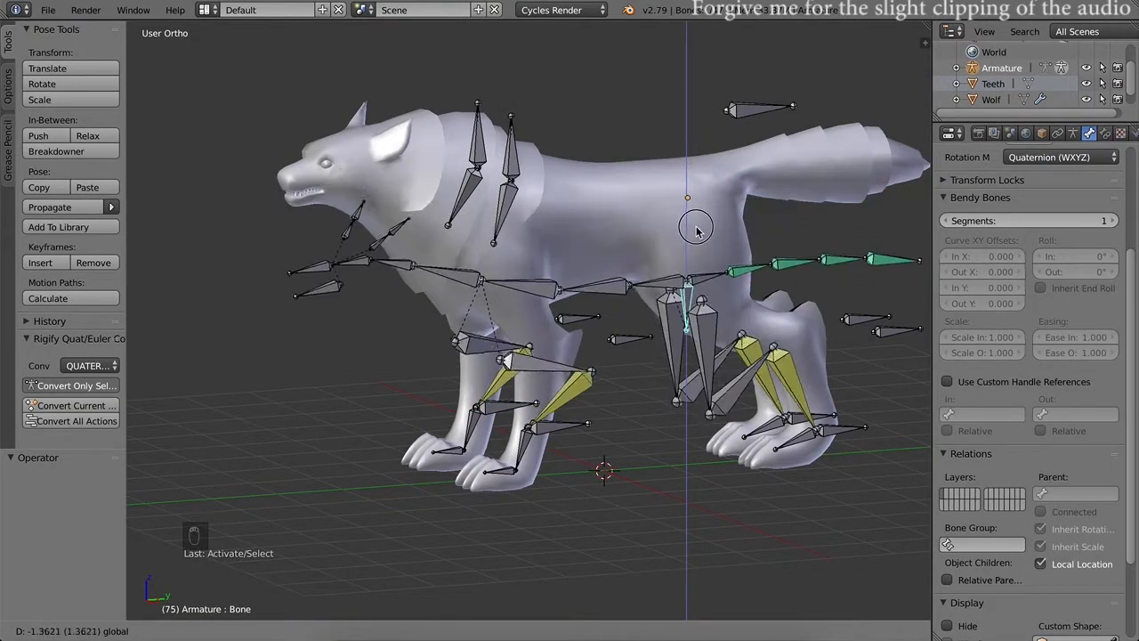
pyautogui.click(672, 146)
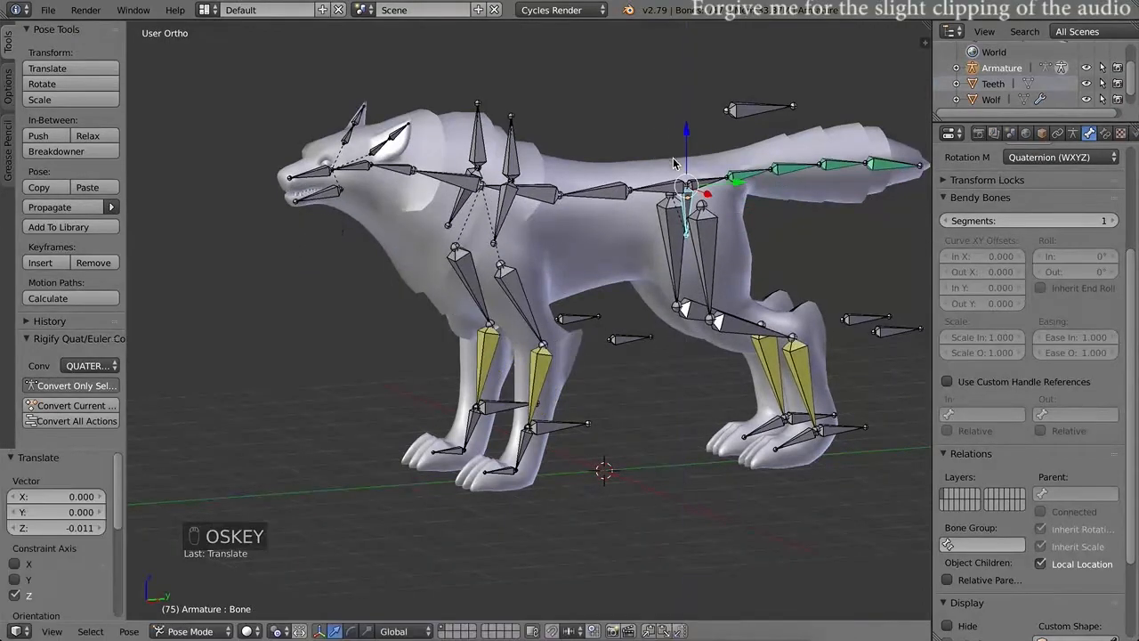
pyautogui.press('super+z')
# Step: In Edit Mode, parent the upright bone above the left shoulder, Bone.002, to upper_back with Keep Offset
pyautogui.moveTo(539, 245)
pyautogui.mouseDown(button='middle')
pyautogui.moveTo(608, 250)
pyautogui.moveTo(561, 244)
pyautogui.mouseUp(button='middle')
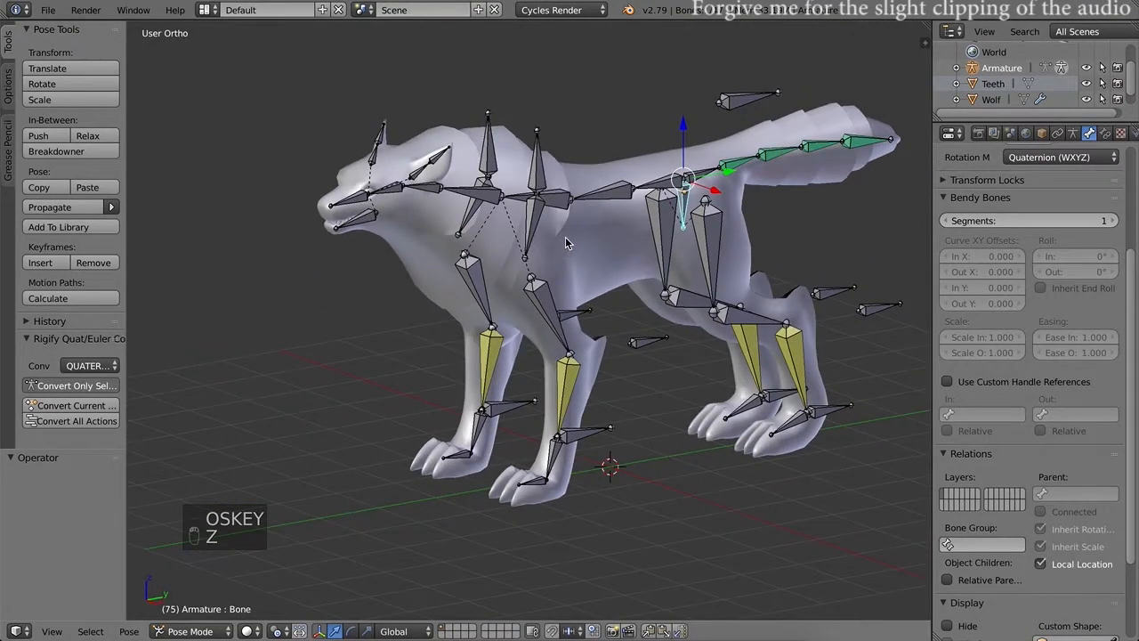
pyautogui.press('Tab')
pyautogui.rightClick(534, 206)
pyautogui.moveTo(566, 237); pyautogui.dragTo(575, 241)
pyautogui.press('super+z')
pyautogui.rightClick(542, 186)
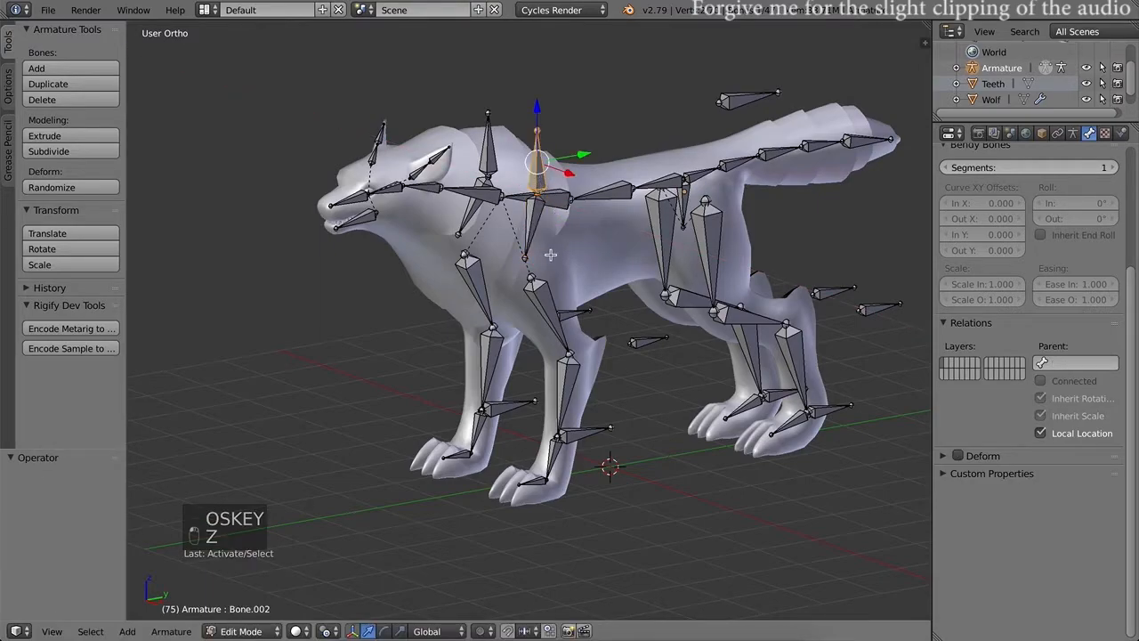
pyautogui.rightClick(514, 200)
pyautogui.moveTo(599, 279); pyautogui.dragTo(510, 285, button='middle')
pyautogui.hotkey('ctrl', 'p')
pyautogui.click(508, 282)
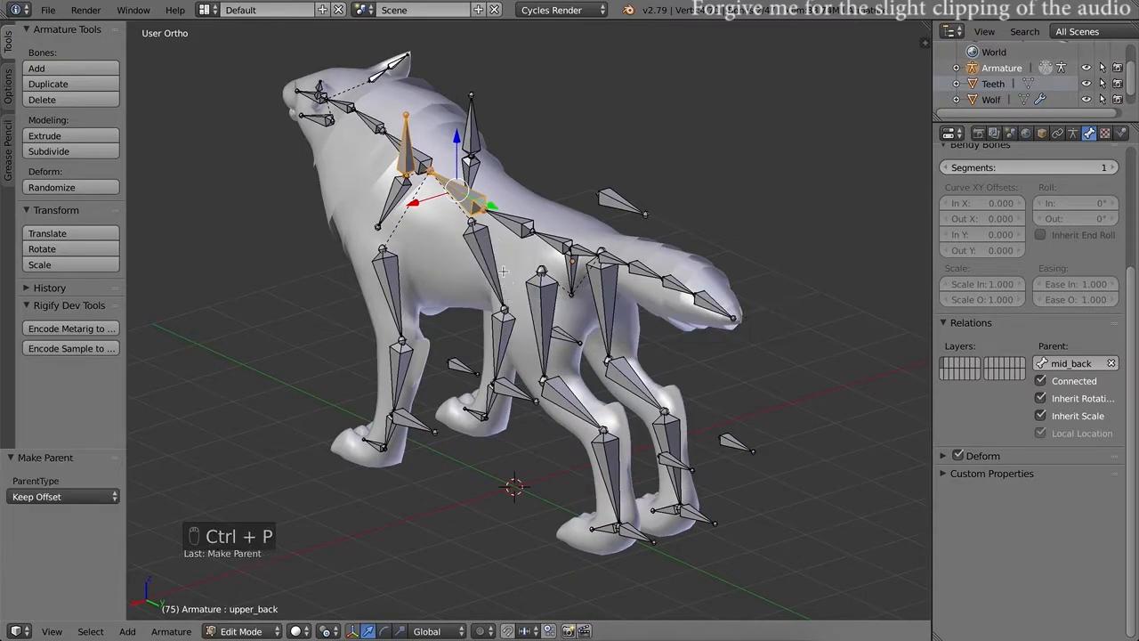
# Step: Parent the upright bone above the right shoulder to upper_back with Keep Offset
pyautogui.rightClick(476, 134)
pyautogui.keyDown('shift'); pyautogui.rightClick(470, 196); pyautogui.keyUp('shift')
pyautogui.press('a')
pyautogui.rightClick(476, 134)
pyautogui.keyDown('shift'); pyautogui.rightClick(485, 203); pyautogui.keyUp('shift')
pyautogui.hotkey('ctrl', 'p')
pyautogui.click(490, 201)
# Step: Test moving the hip bone along the Z axis in Pose Mode and undo it
pyautogui.click(242, 631)
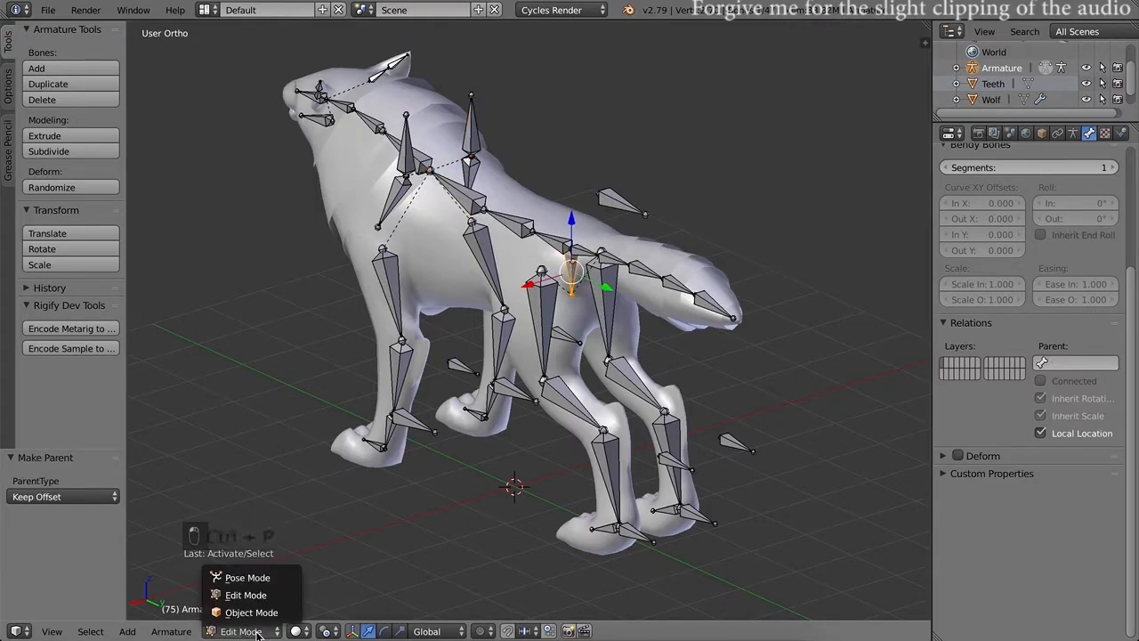
pyautogui.click(254, 577)
pyautogui.moveTo(572, 196)
pyautogui.mouseDown()
pyautogui.moveTo(557, 272)
pyautogui.moveTo(570, 213)
pyautogui.mouseUp()
pyautogui.press('super+z')
# Step: Add a new bone at the 3D cursor in Edit Mode and stretch it flat along the Y axis at ground level
pyautogui.moveTo(567, 327); pyautogui.dragTo(602, 329, button='middle')
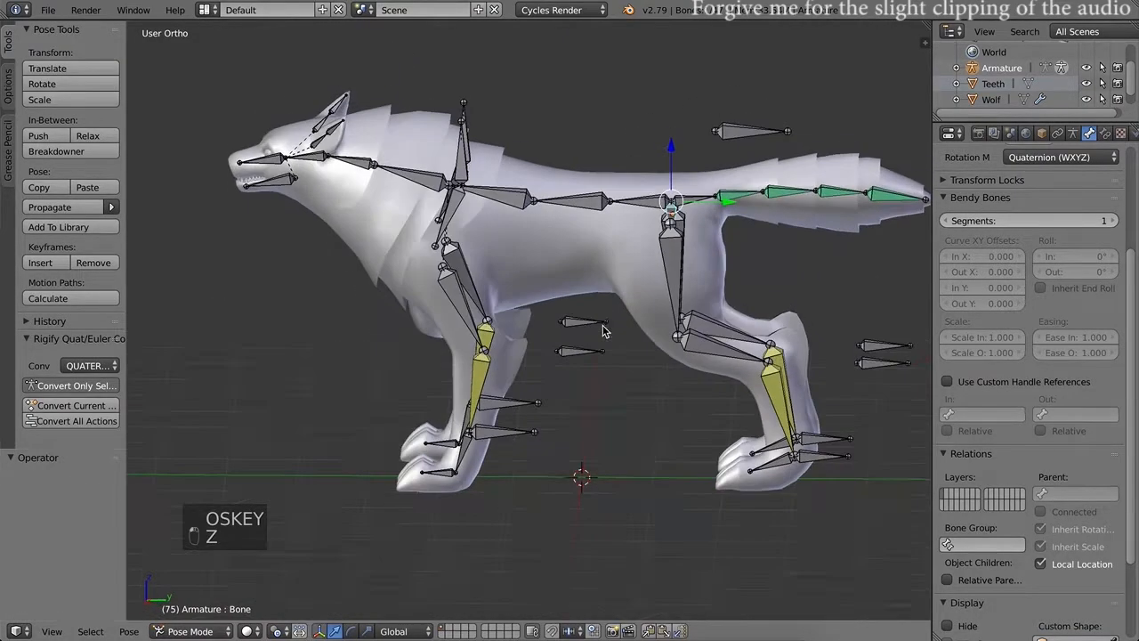
pyautogui.press('Tab')
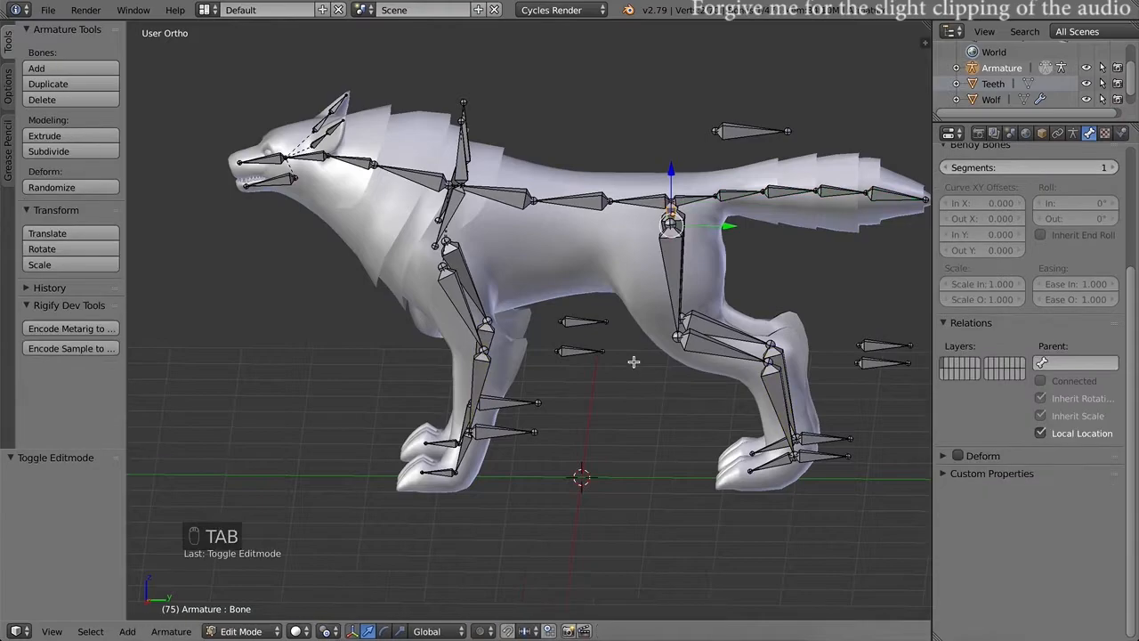
pyautogui.press('a')
pyautogui.press('a')
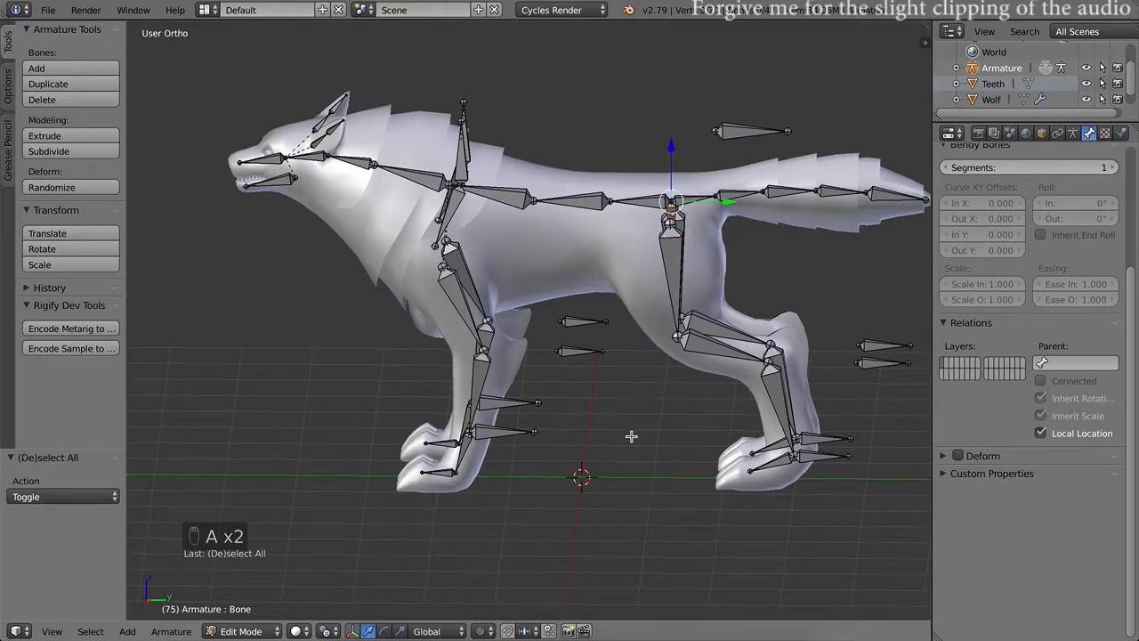
pyautogui.hotkey('shift', 'a')
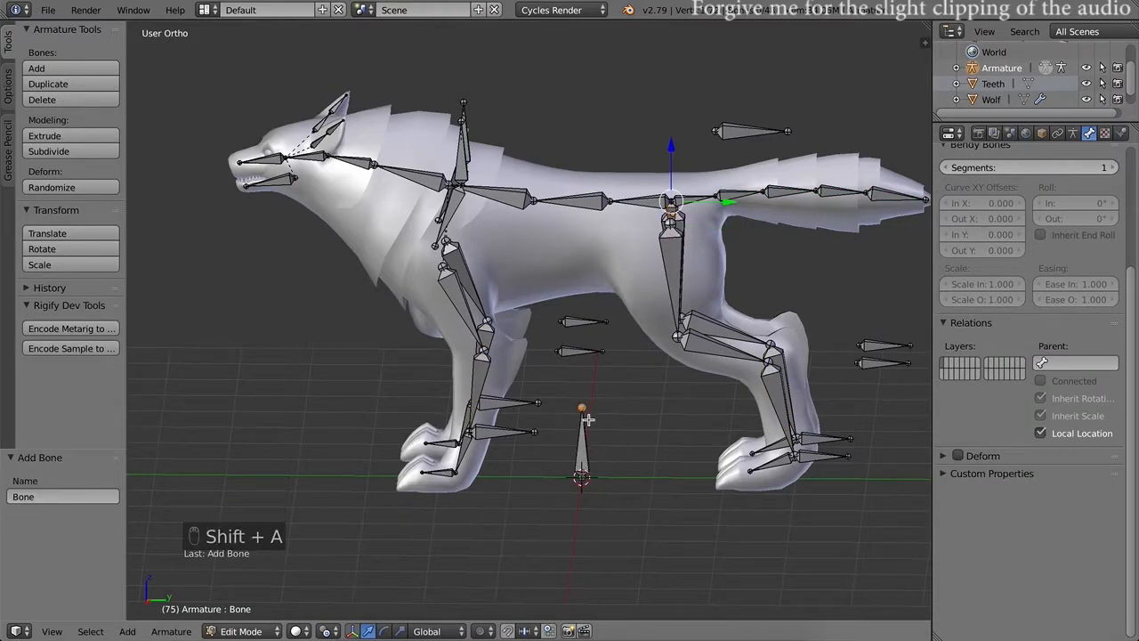
pyautogui.moveTo(634, 409); pyautogui.dragTo(557, 409)
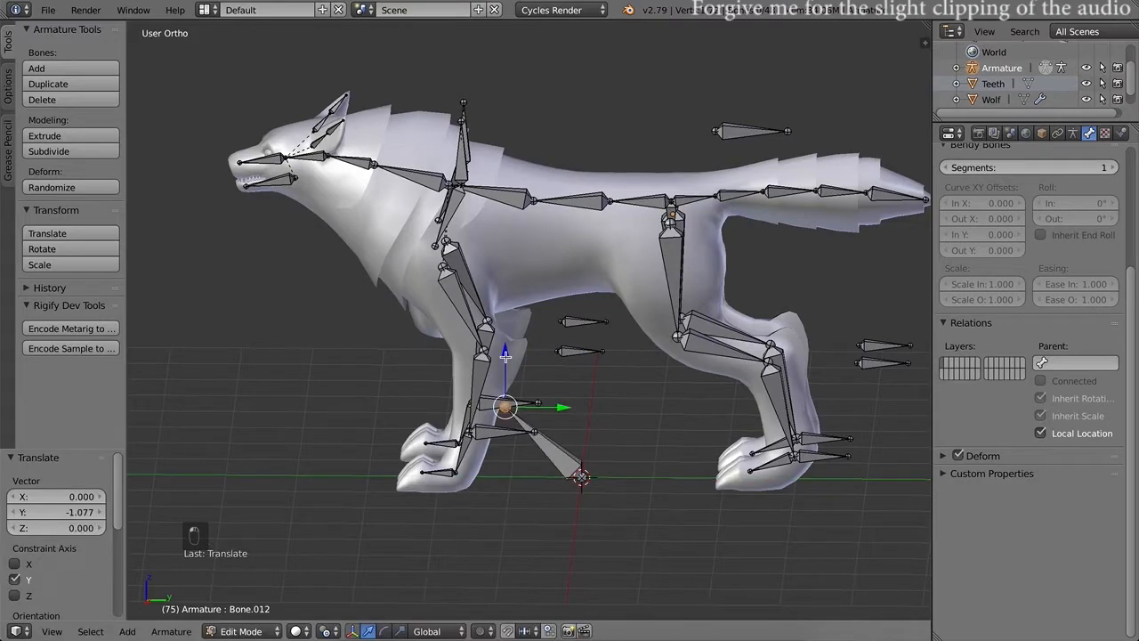
pyautogui.moveTo(505, 354); pyautogui.dragTo(500, 412)
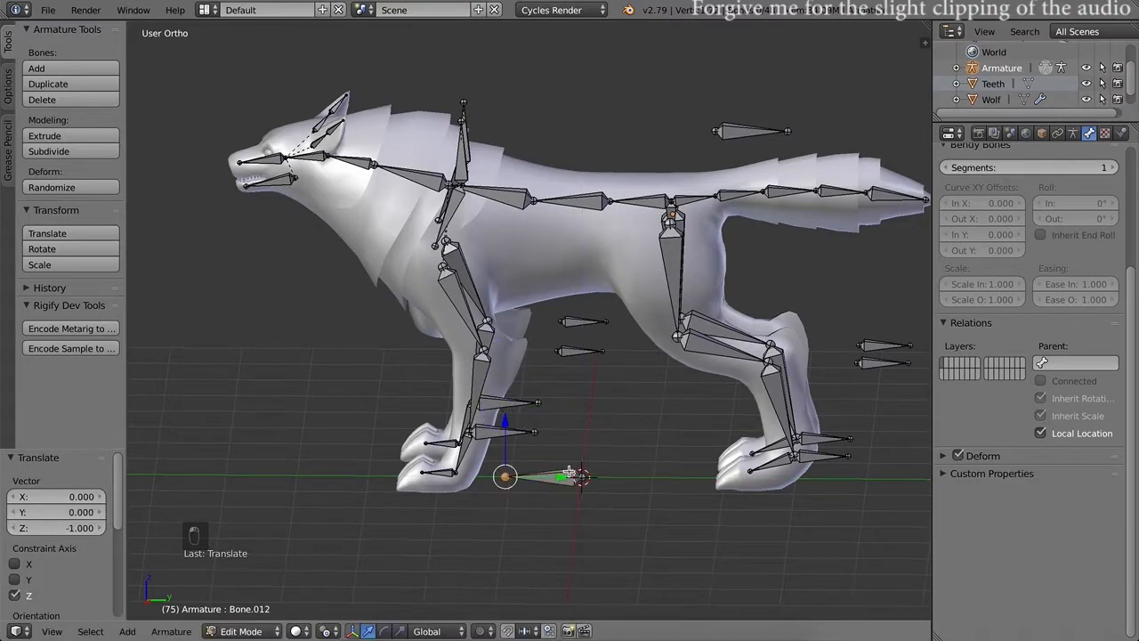
pyautogui.moveTo(532, 472); pyautogui.dragTo(476, 479)
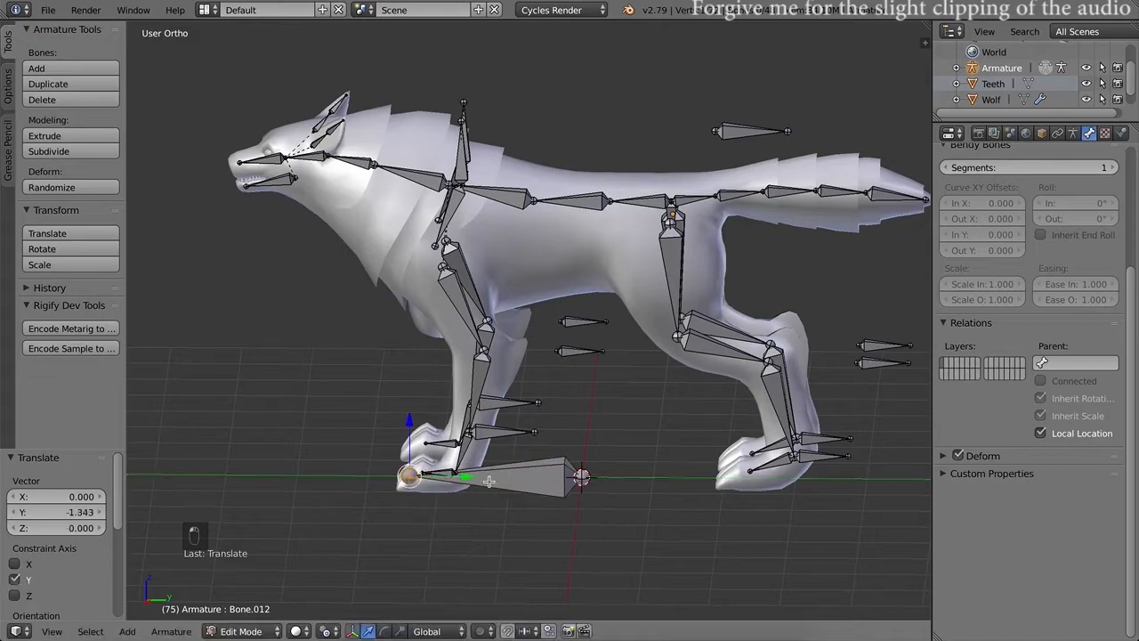
pyautogui.moveTo(632, 482); pyautogui.dragTo(703, 480)
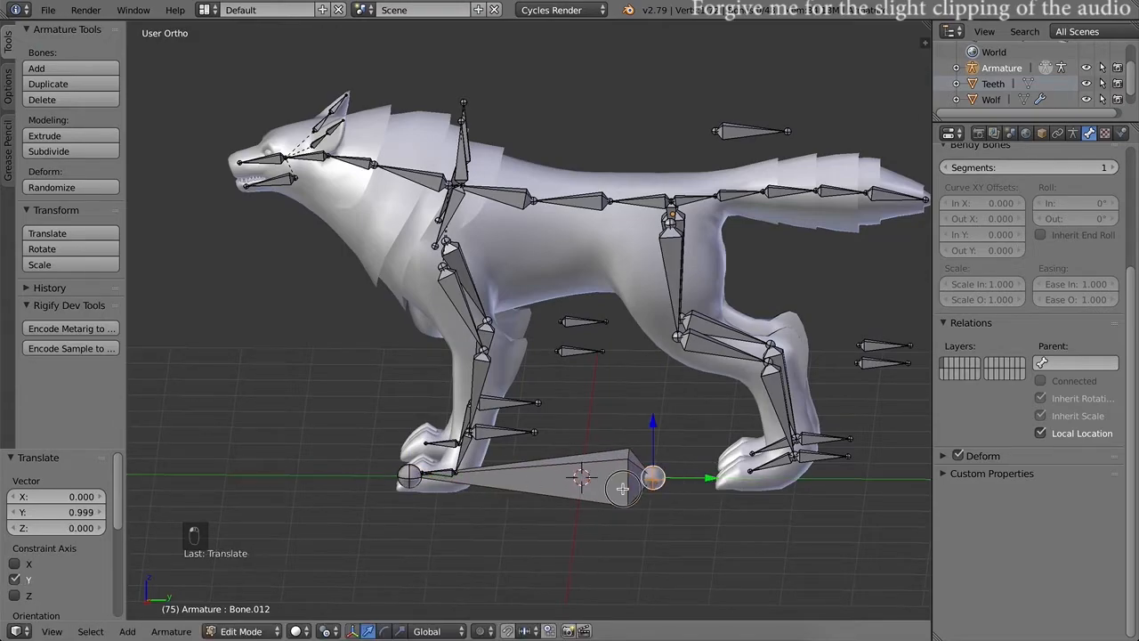
# Step: Move the whole ground bone along the Y axis so it lies between the front and hind paws
pyautogui.rightClick(622, 487)
pyautogui.moveTo(593, 478); pyautogui.dragTo(667, 478)
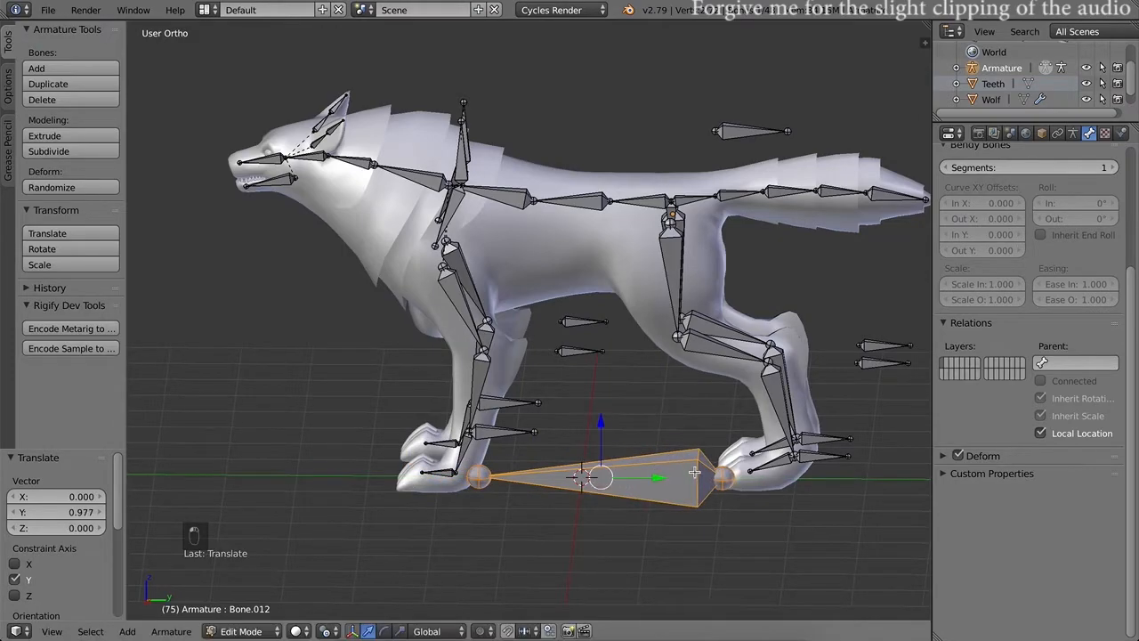
pyautogui.press('KP_3')
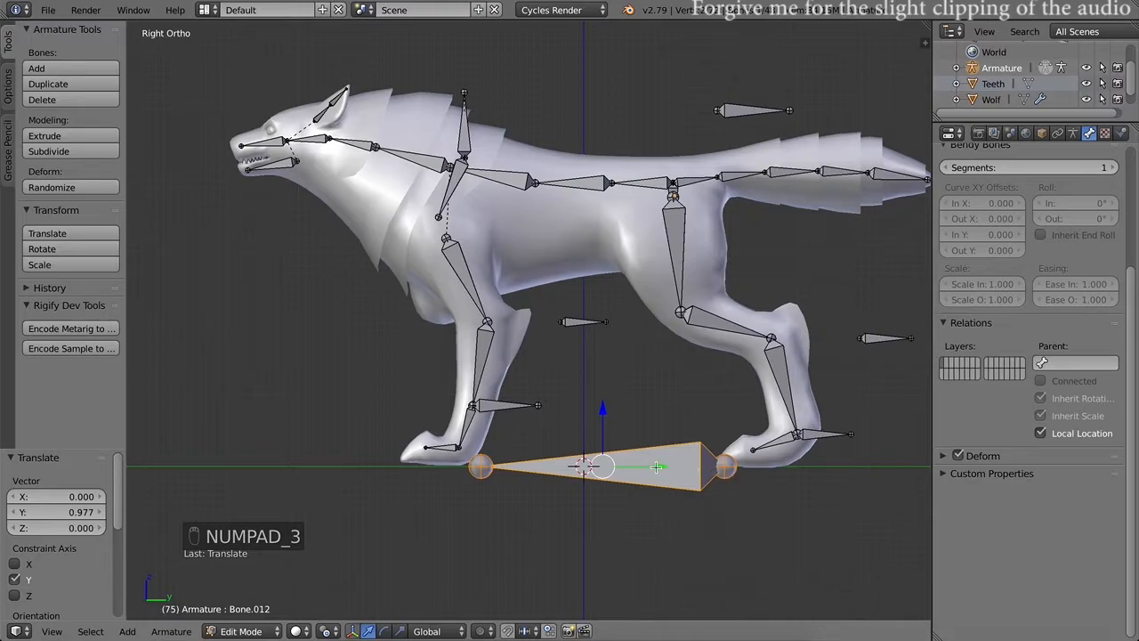
pyautogui.moveTo(656, 468); pyautogui.dragTo(651, 466)
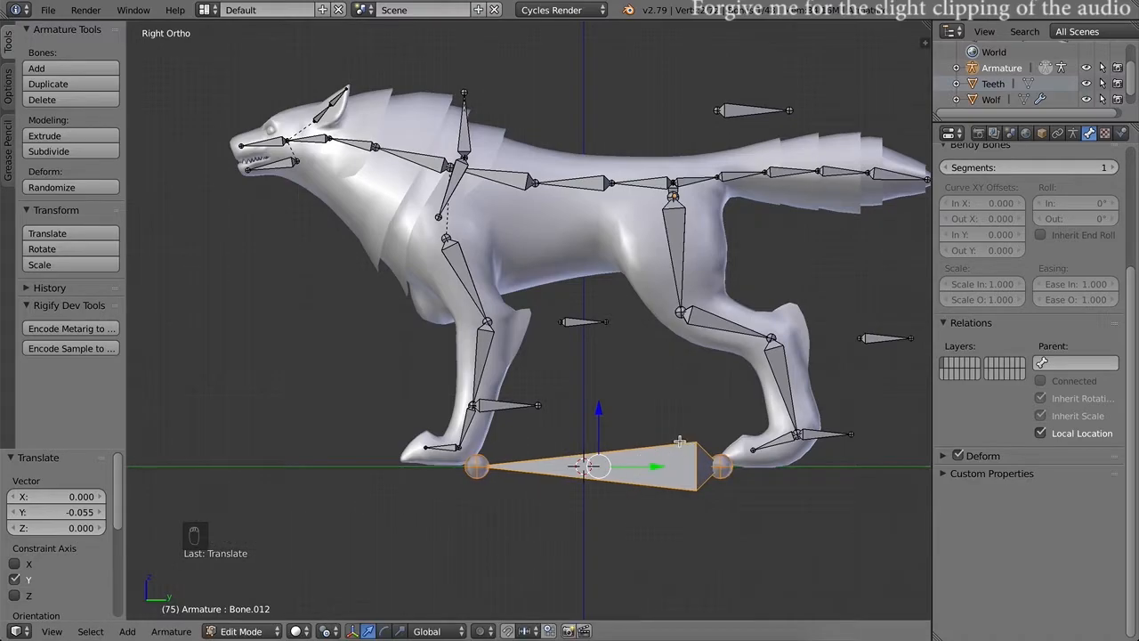
# Step: Parent the hip bone named Bone to the ground bone, Bone.012, with Keep Offset
pyautogui.moveTo(657, 408)
pyautogui.mouseDown(button='middle')
pyautogui.moveTo(633, 400)
pyautogui.moveTo(659, 445)
pyautogui.moveTo(646, 414)
pyautogui.mouseUp(button='middle')
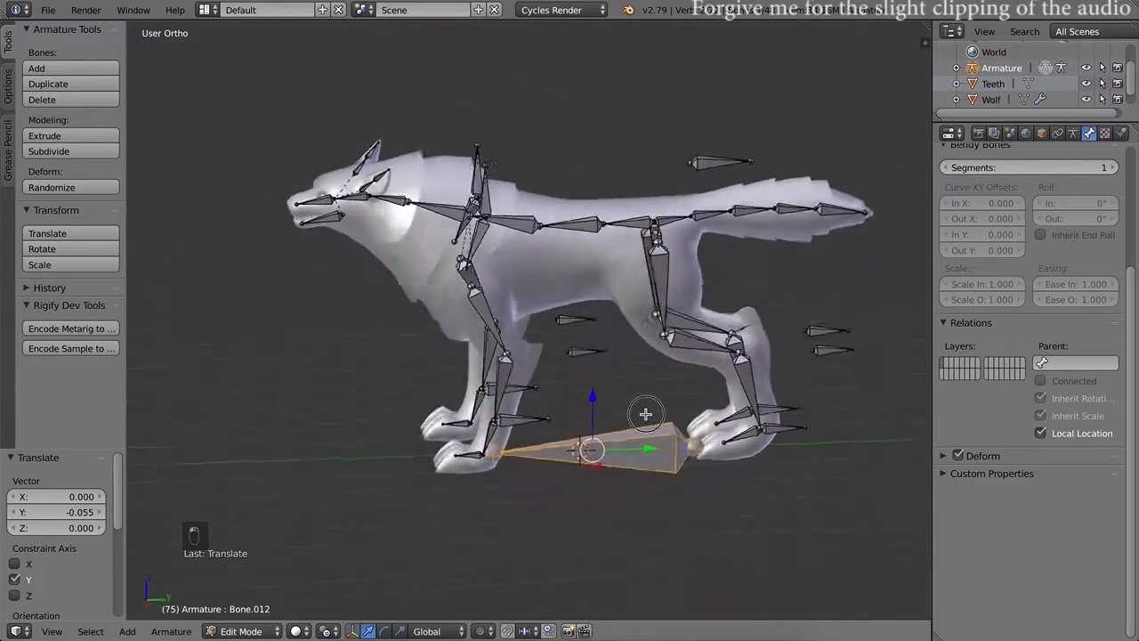
pyautogui.rightClick(658, 232)
pyautogui.rightClick(651, 433)
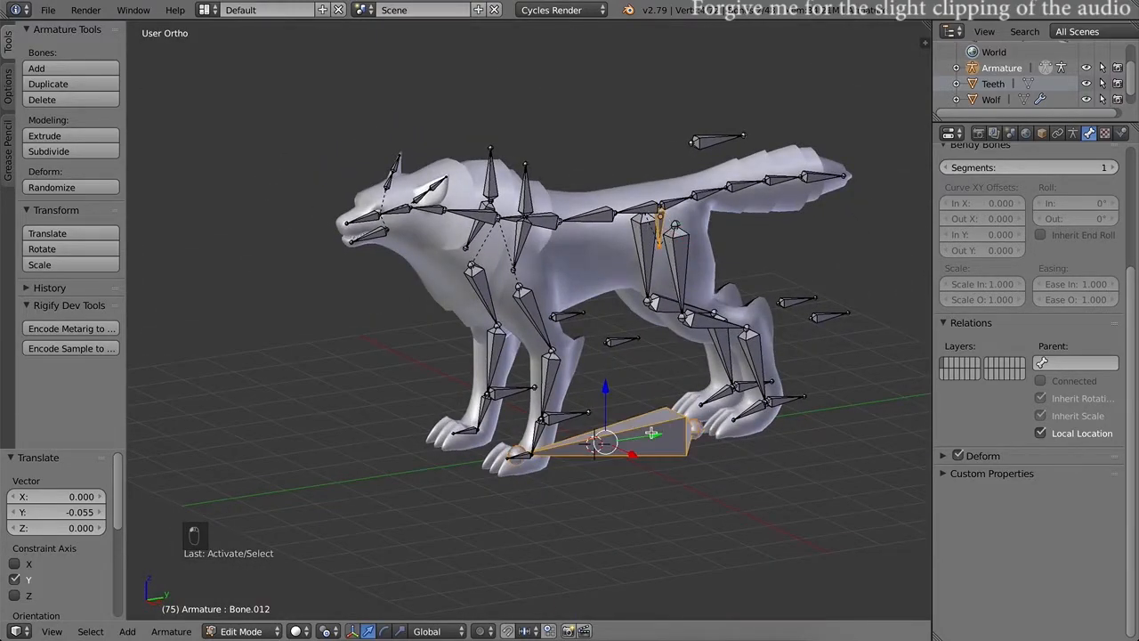
pyautogui.hotkey('ctrl', 'p')
pyautogui.click(628, 432)
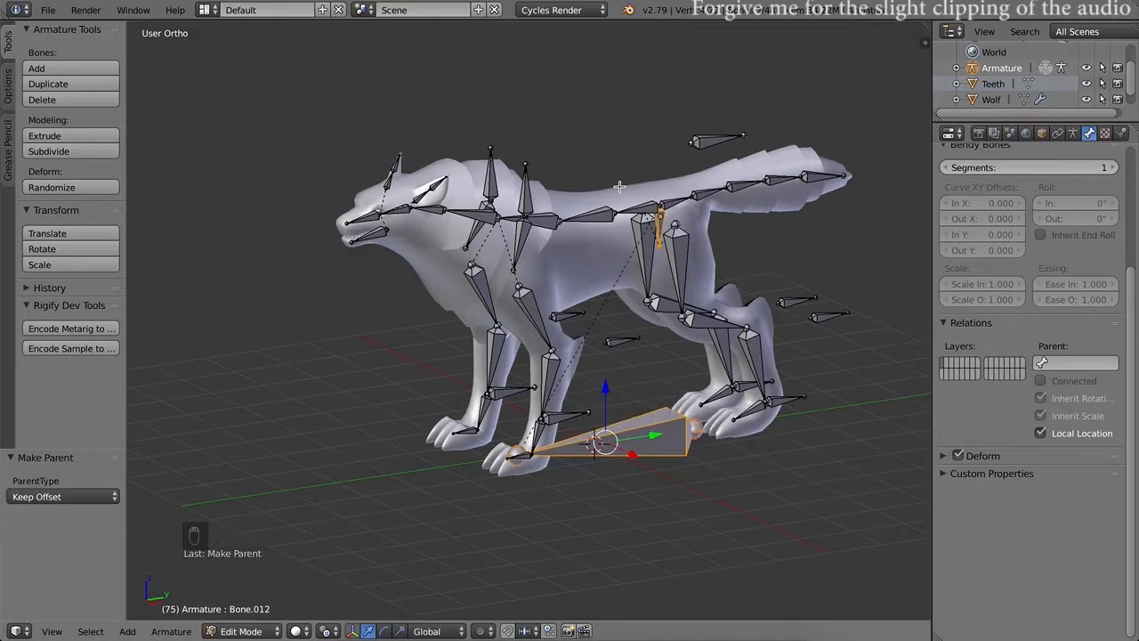
# Step: Test the rig in Pose Mode by lowering the hip bone about 1.284 along the Z axis
pyautogui.press('Tab')
pyautogui.rightClick(661, 234)
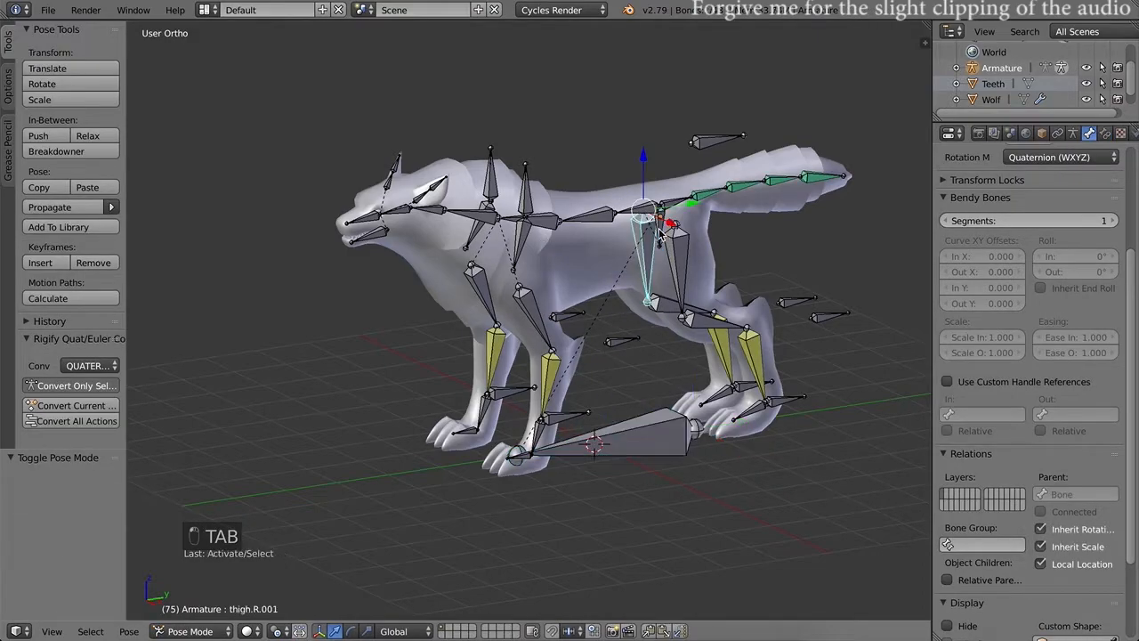
pyautogui.moveTo(658, 171); pyautogui.dragTo(616, 360)
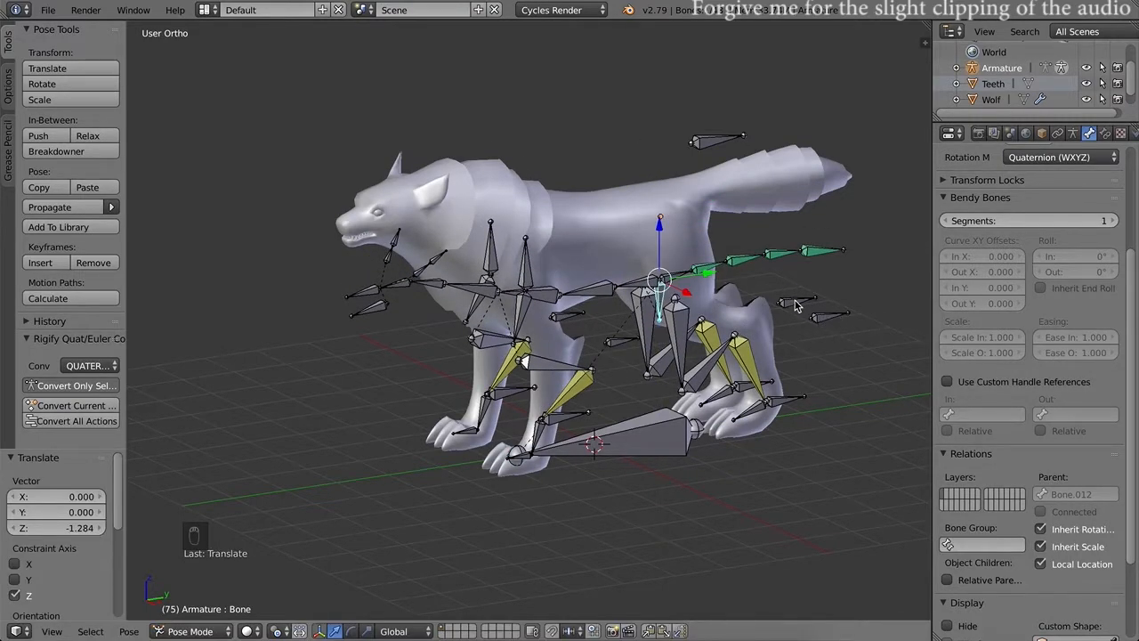
pyautogui.press('Tab')
pyautogui.press('Tab')
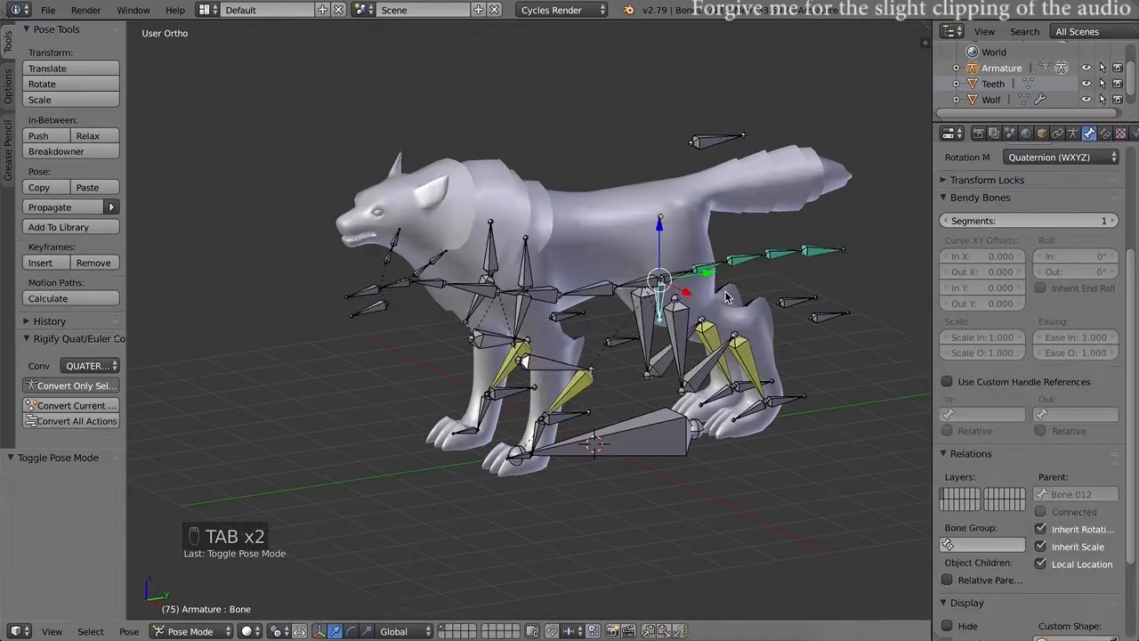
pyautogui.press('super+z')
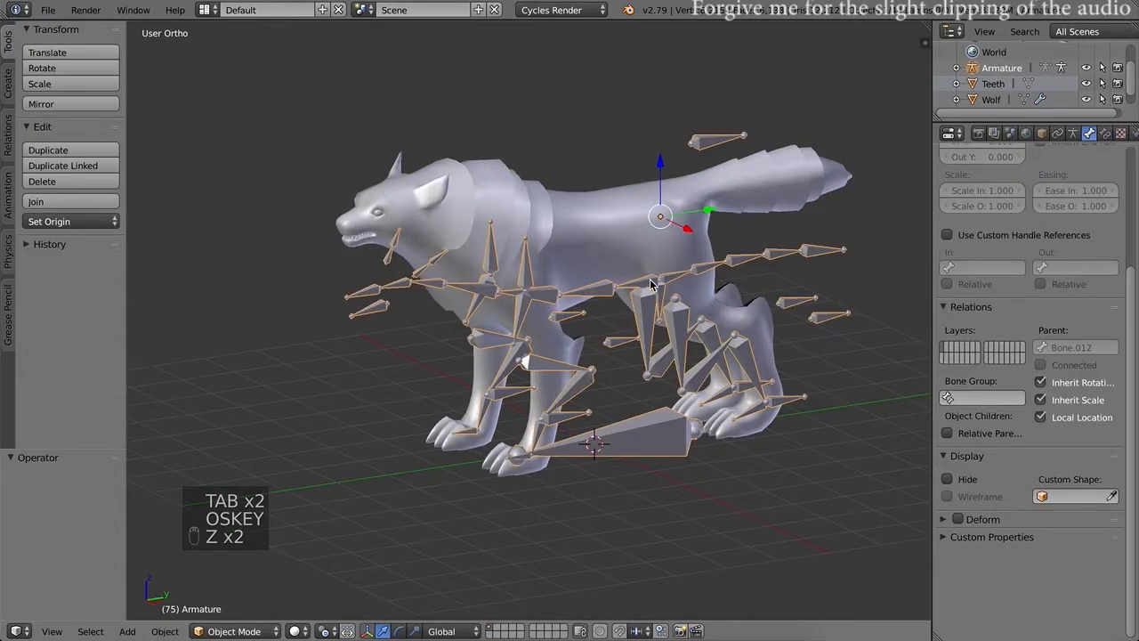
# Step: In Edit Mode, parent the left front pole target, Bone.008, to the left front IK bone, Bone.001, with Keep Offset
pyautogui.press('Tab')
pyautogui.press('a')
pyautogui.press('a')
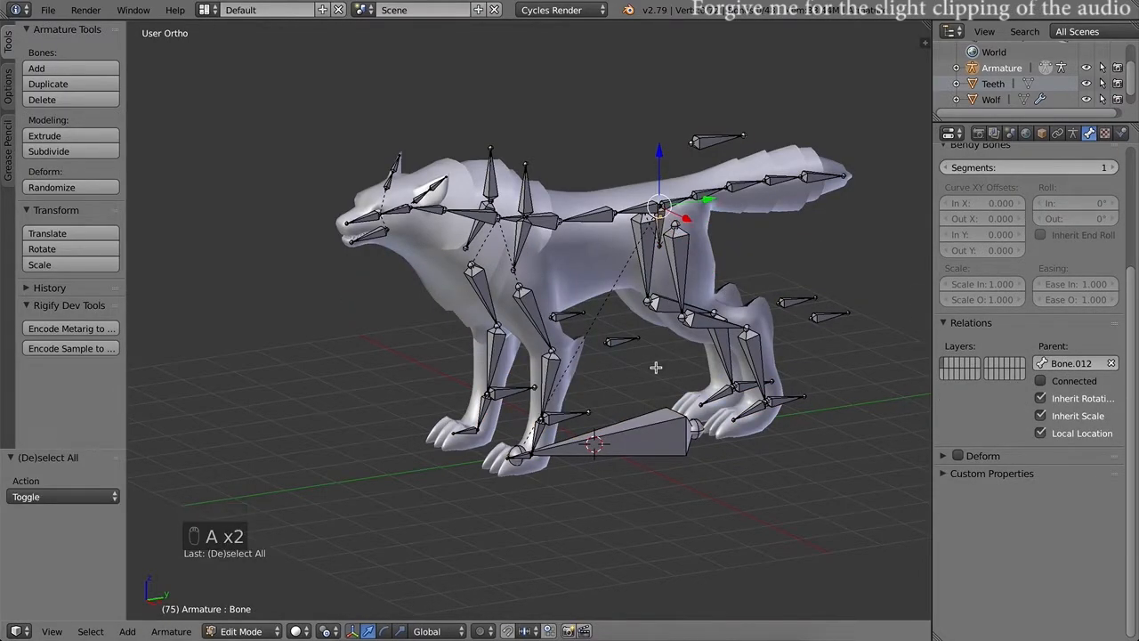
pyautogui.moveTo(660, 357); pyautogui.dragTo(623, 339, button='middle')
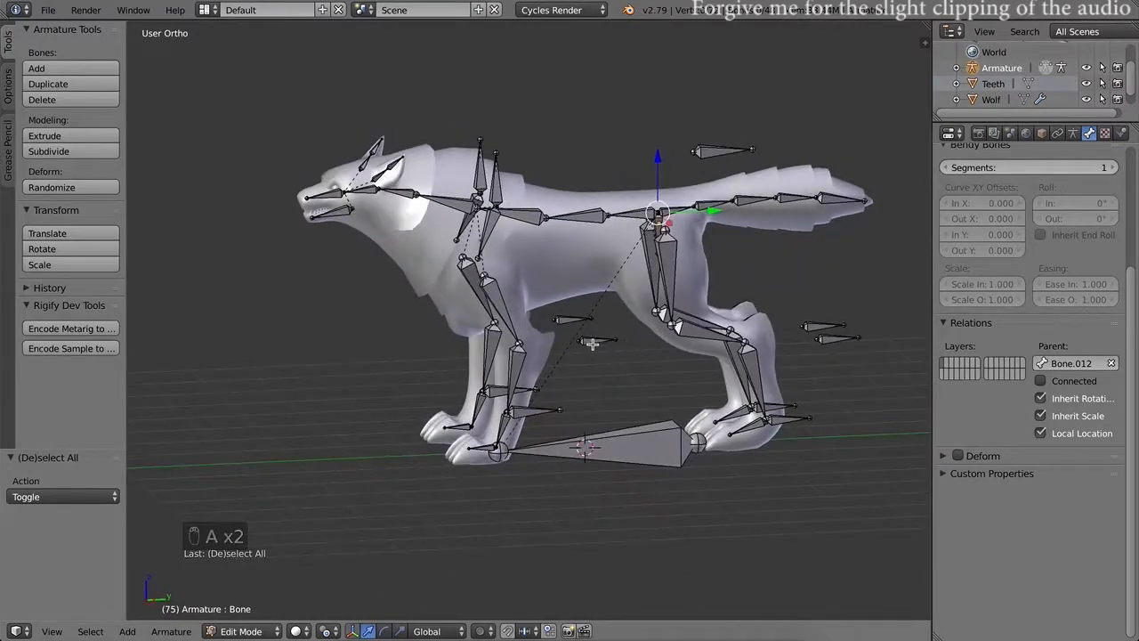
pyautogui.rightClick(594, 344)
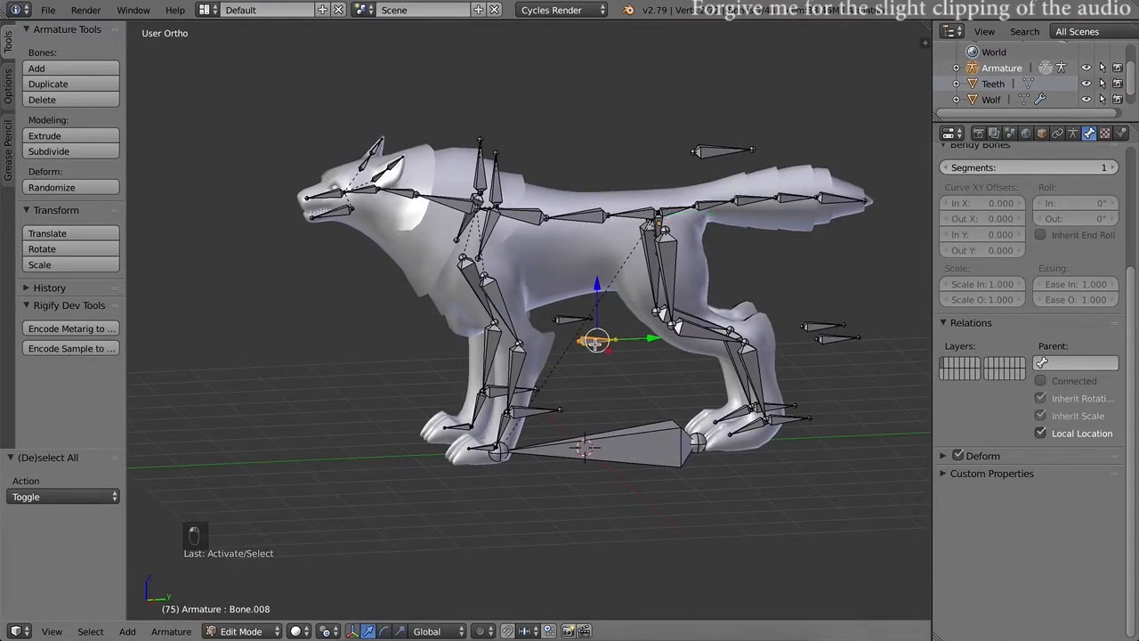
pyautogui.rightClick(528, 413)
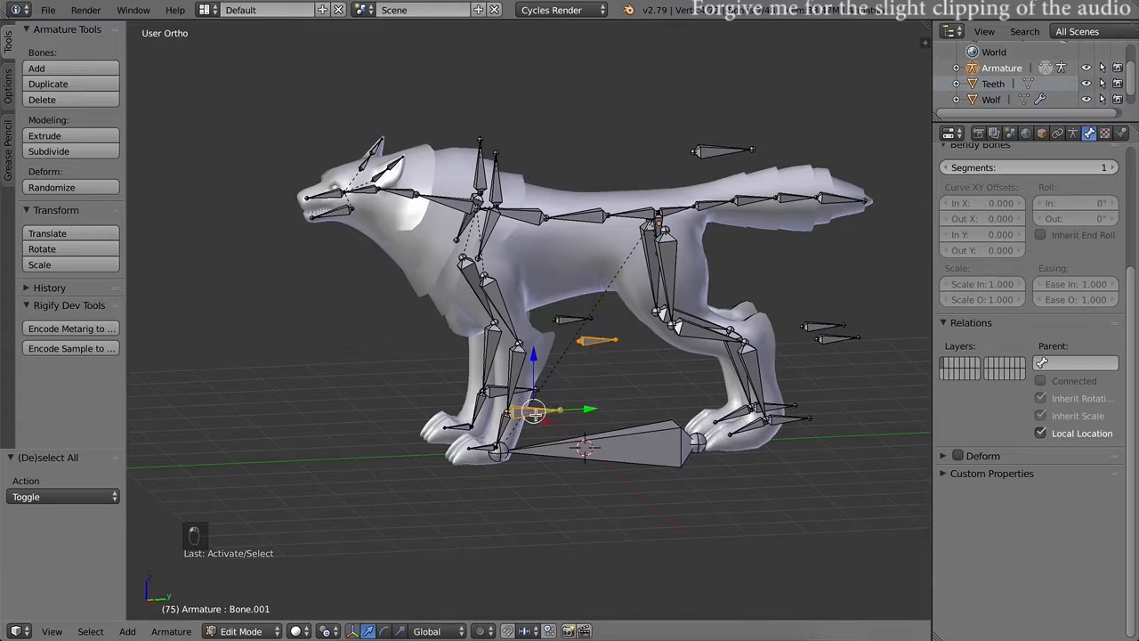
pyautogui.hotkey('ctrl', 'p')
pyautogui.click(532, 415)
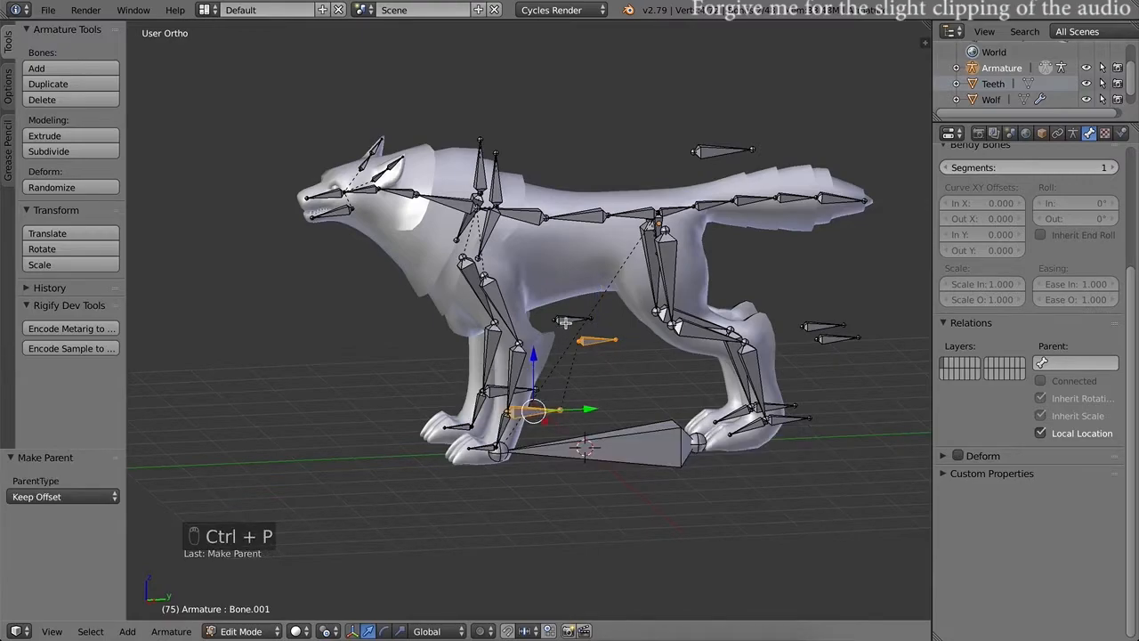
# Step: Parent the right front pole target to the right front leg's IK bone with Keep Offset
pyautogui.rightClick(567, 321)
pyautogui.keyDown('shift'); pyautogui.rightClick(502, 396); pyautogui.keyUp('shift')
pyautogui.hotkey('ctrl', 'p')
pyautogui.click(481, 393)
# Step: Parent the left hind pole target to Bone.003 and the right hind pole target to Bone.007 with Keep Offset
pyautogui.rightClick(846, 339)
pyautogui.keyDown('shift'); pyautogui.rightClick(791, 419); pyautogui.keyUp('shift')
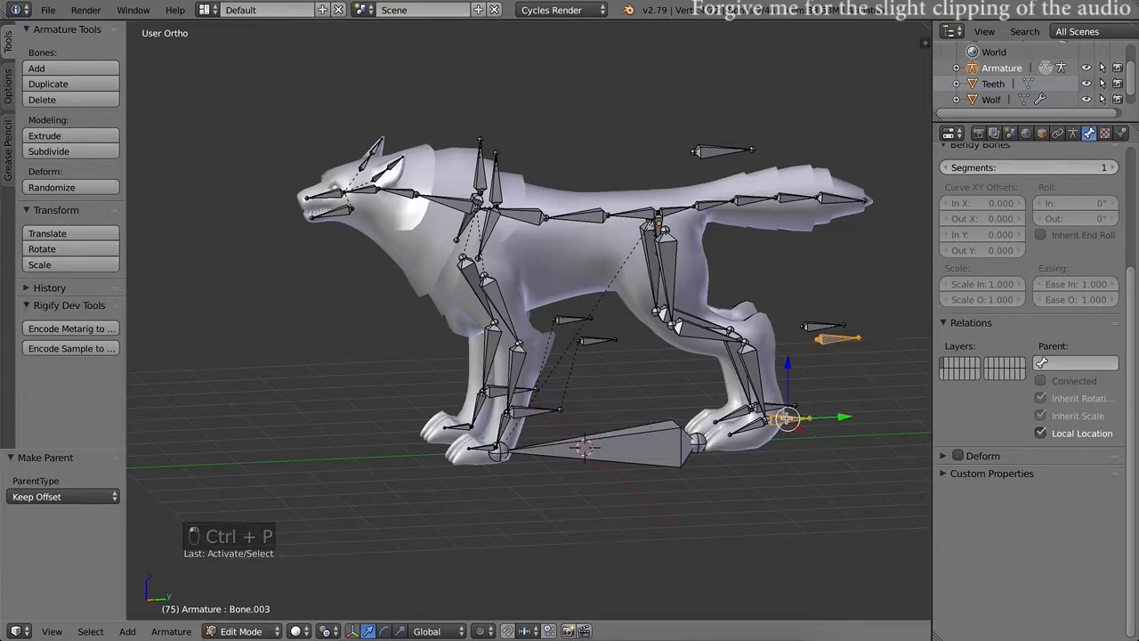
pyautogui.hotkey('ctrl', 'p')
pyautogui.click(763, 420)
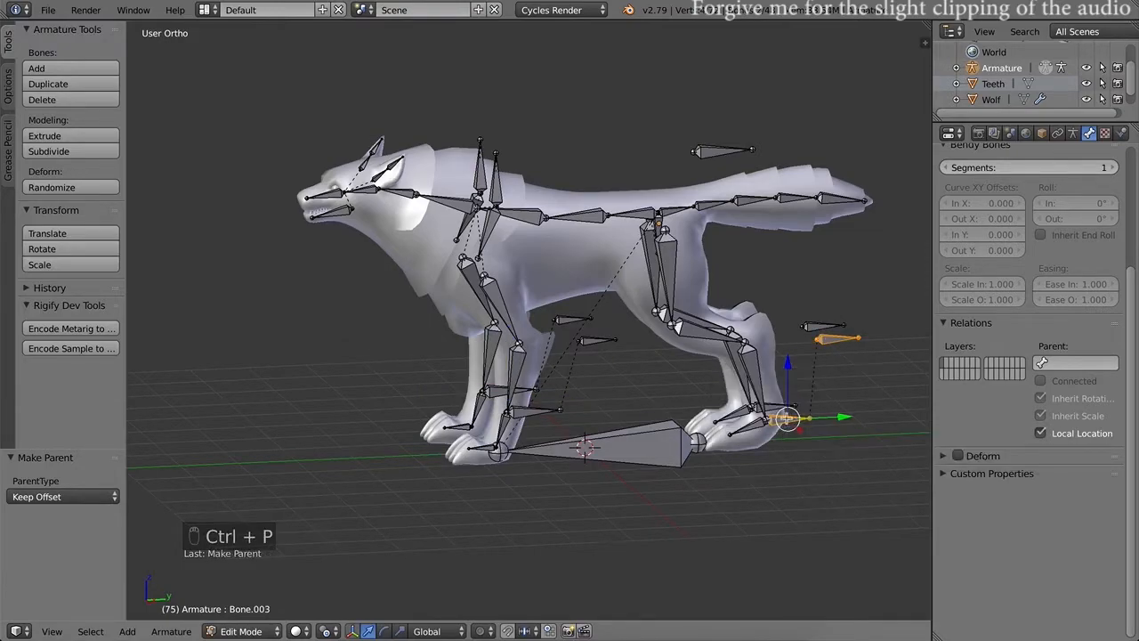
pyautogui.rightClick(819, 325)
pyautogui.hotkey('ctrl', 'p')
pyautogui.click(753, 401)
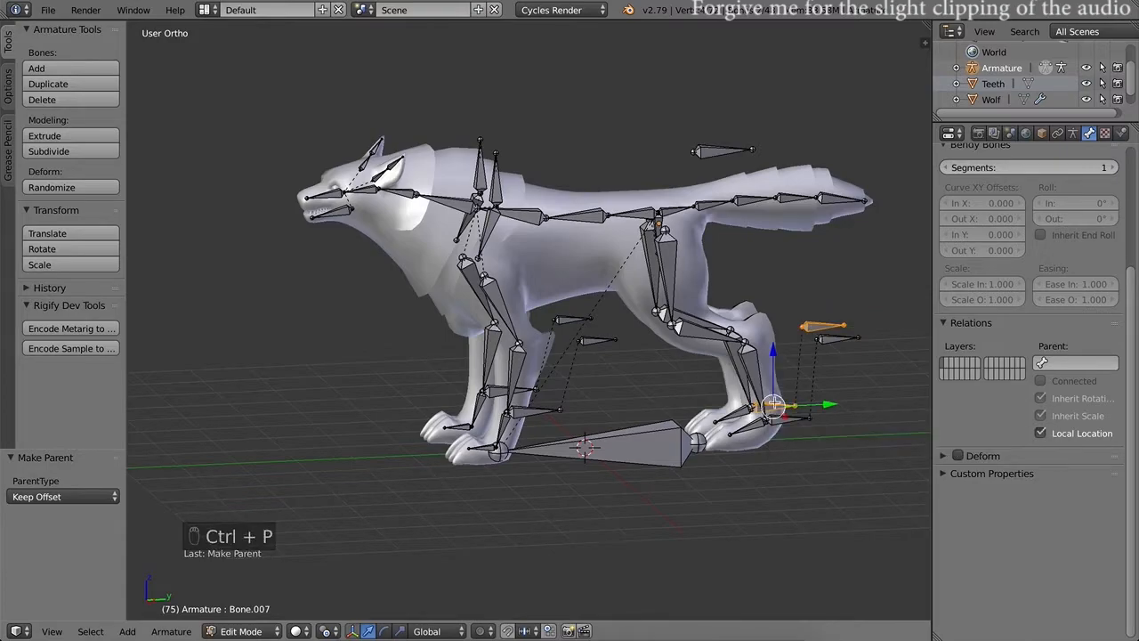
# Step: Parent the tail controller above the tail to the hip bone named Bone
pyautogui.rightClick(721, 151)
pyautogui.keyDown('shift'); pyautogui.rightClick(659, 228); pyautogui.keyUp('shift')
pyautogui.hotkey('ctrl', 'p')
pyautogui.click(686, 211)
# Step: Select the ground bone, Bone.012, and switch the armature back to Pose Mode
pyautogui.rightClick(652, 448)
pyautogui.press('Tab')
pyautogui.press('Tab')
pyautogui.click(267, 631)
pyautogui.click(258, 577)
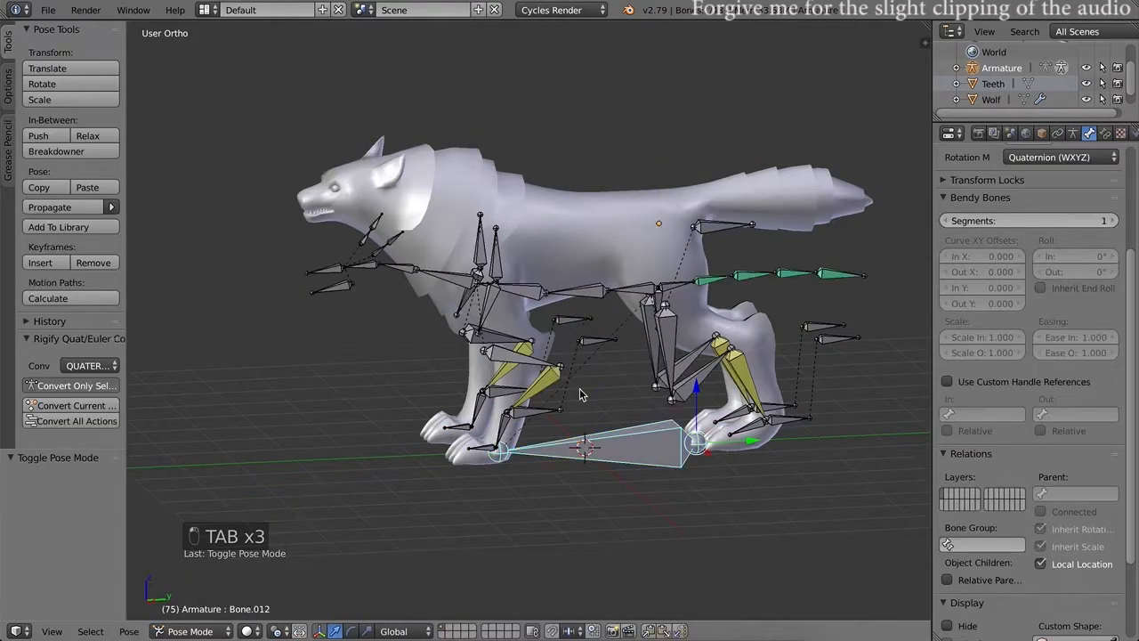
# Step: Raise the hip bone about 1.41 along Z to the wolf's back and set its Y location to 0
pyautogui.rightClick(659, 303)
pyautogui.moveTo(656, 233); pyautogui.dragTo(659, 150)
pyautogui.click(1045, 134)
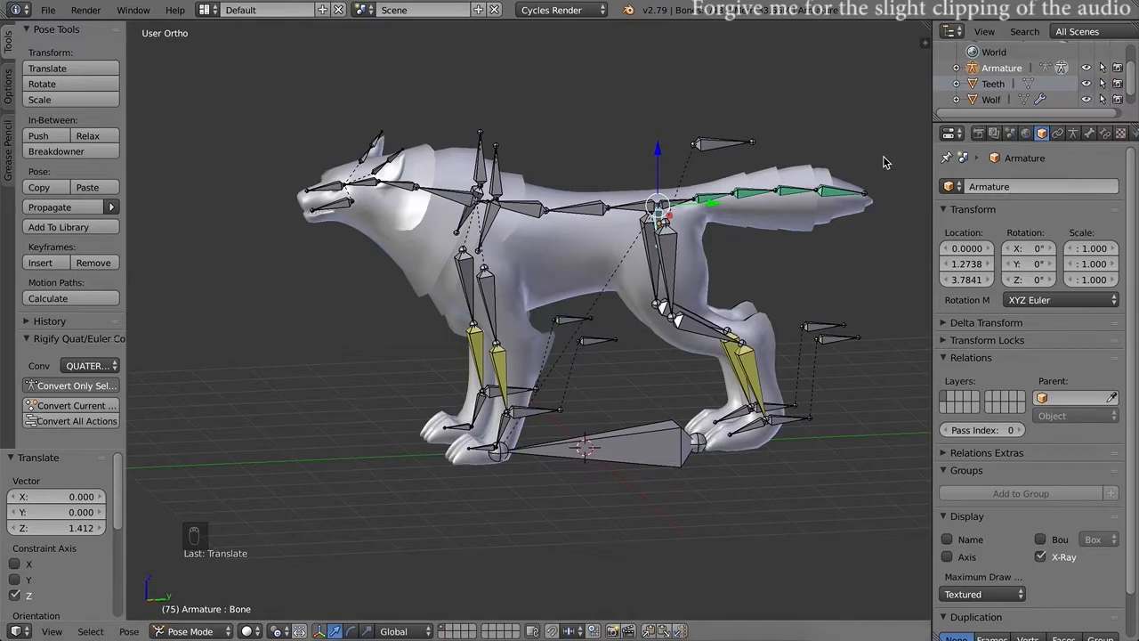
pyautogui.press('n')
pyautogui.scroll(-2, 881, 166)
pyautogui.click(852, 83)
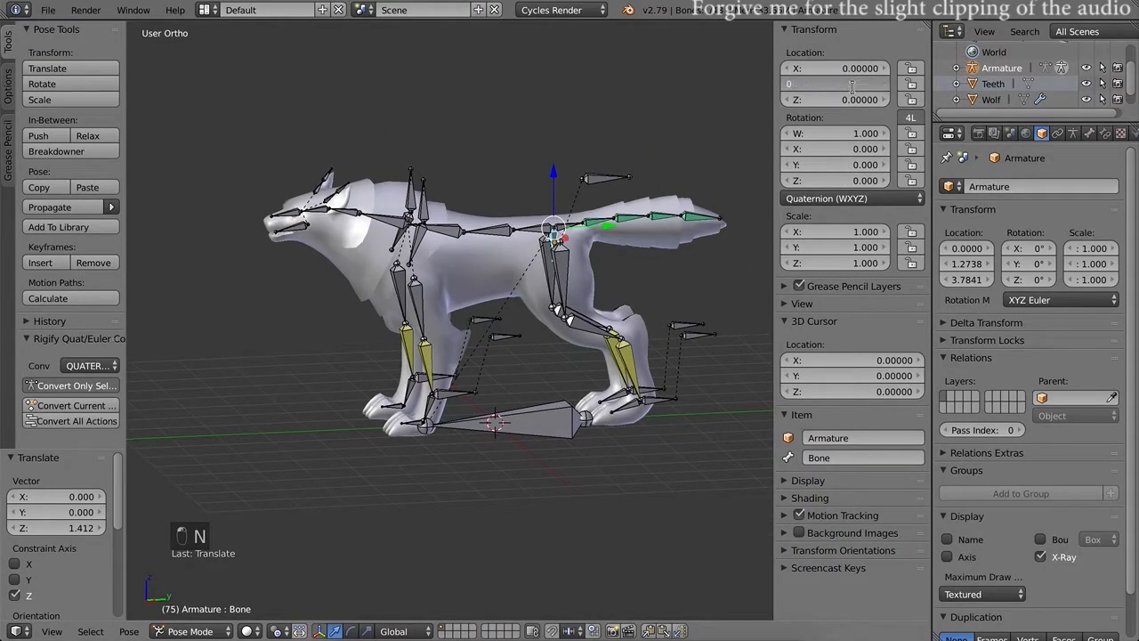
pyautogui.write('0')
pyautogui.press('Return')
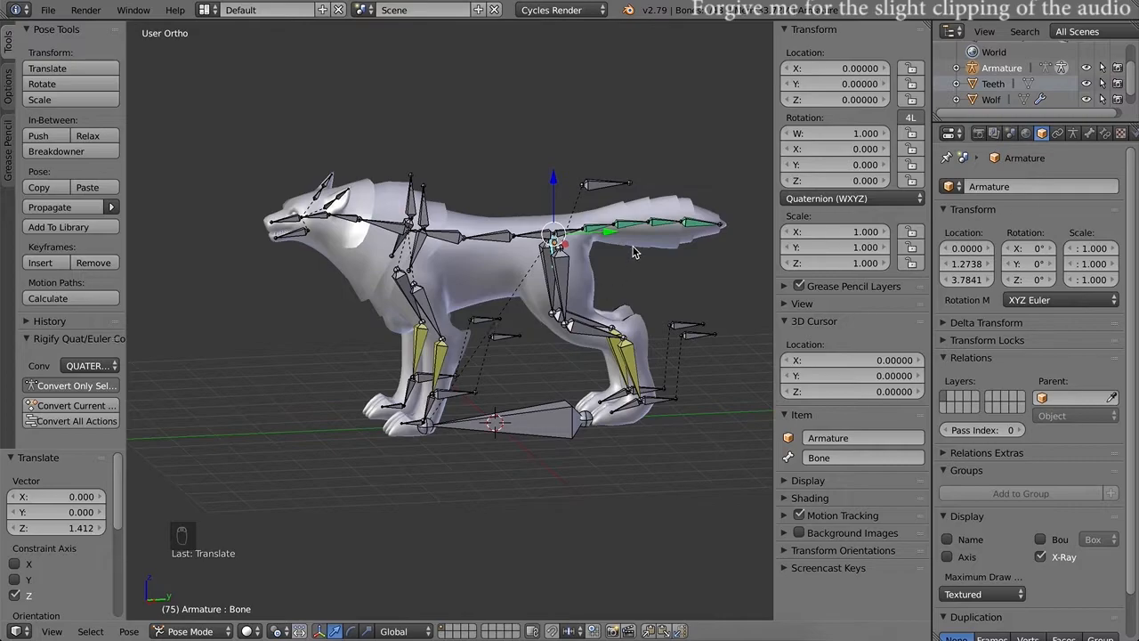
# Step: Test the rig by moving the ground bone, Bone.012, up along Z, and undo the move
pyautogui.rightClick(552, 426)
pyautogui.press('g')
pyautogui.press('z')
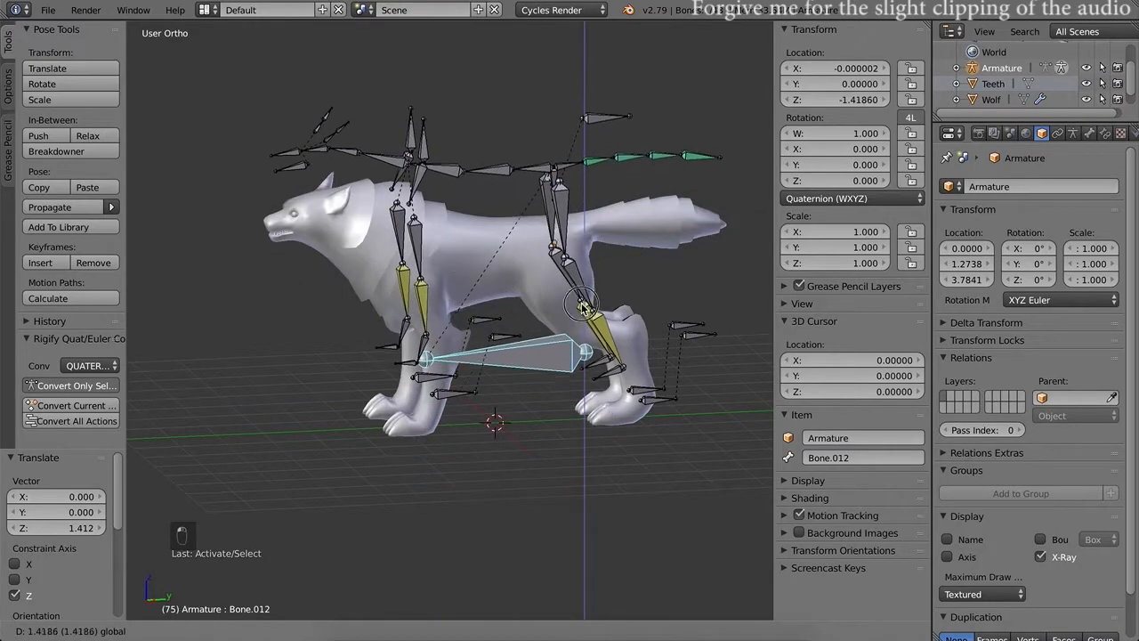
pyautogui.click(570, 384)
pyautogui.press('super+z')
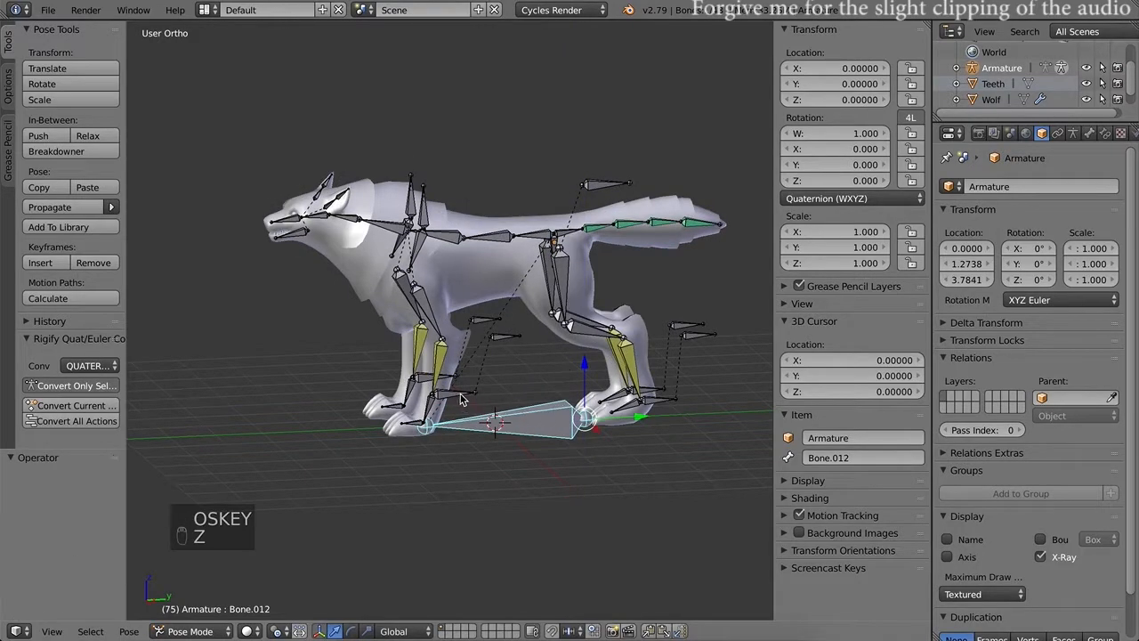
# Step: Parent the four leg IK bones to the ground bone, Bone.012, with Keep Offset in Edit Mode, and return to Pose Mode
pyautogui.rightClick(431, 382)
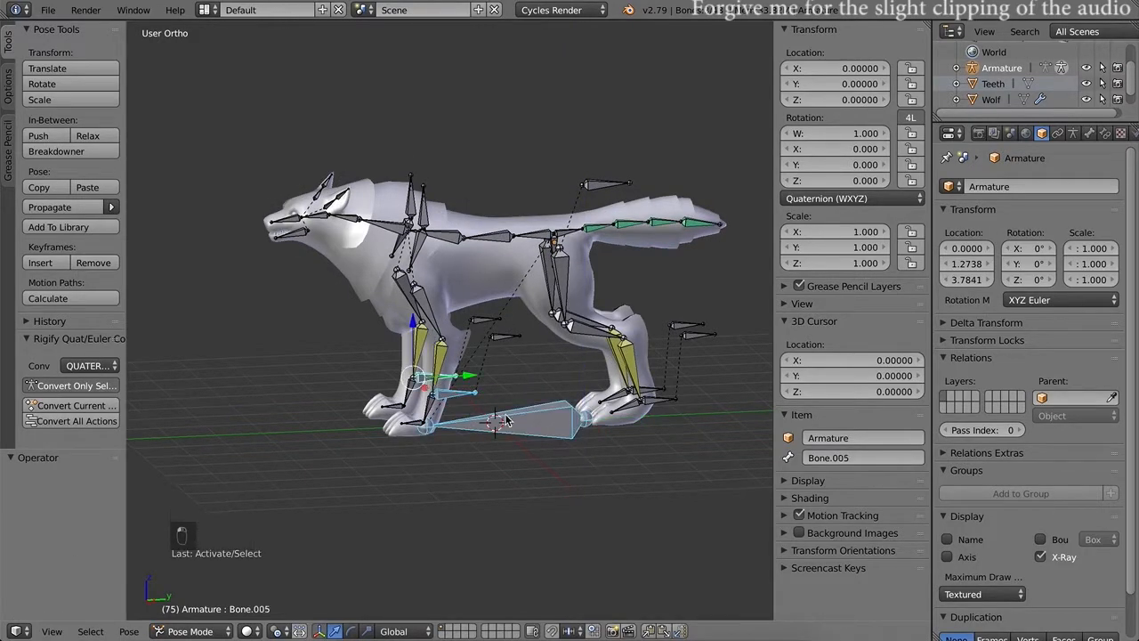
pyautogui.rightClick(453, 394)
pyautogui.keyDown('shift'); pyautogui.rightClick(420, 377); pyautogui.keyUp('shift')
pyautogui.keyDown('shift'); pyautogui.rightClick(669, 397); pyautogui.keyUp('shift')
pyautogui.keyDown('shift'); pyautogui.rightClick(655, 389); pyautogui.keyUp('shift')
pyautogui.keyDown('shift'); pyautogui.rightClick(537, 428); pyautogui.keyUp('shift')
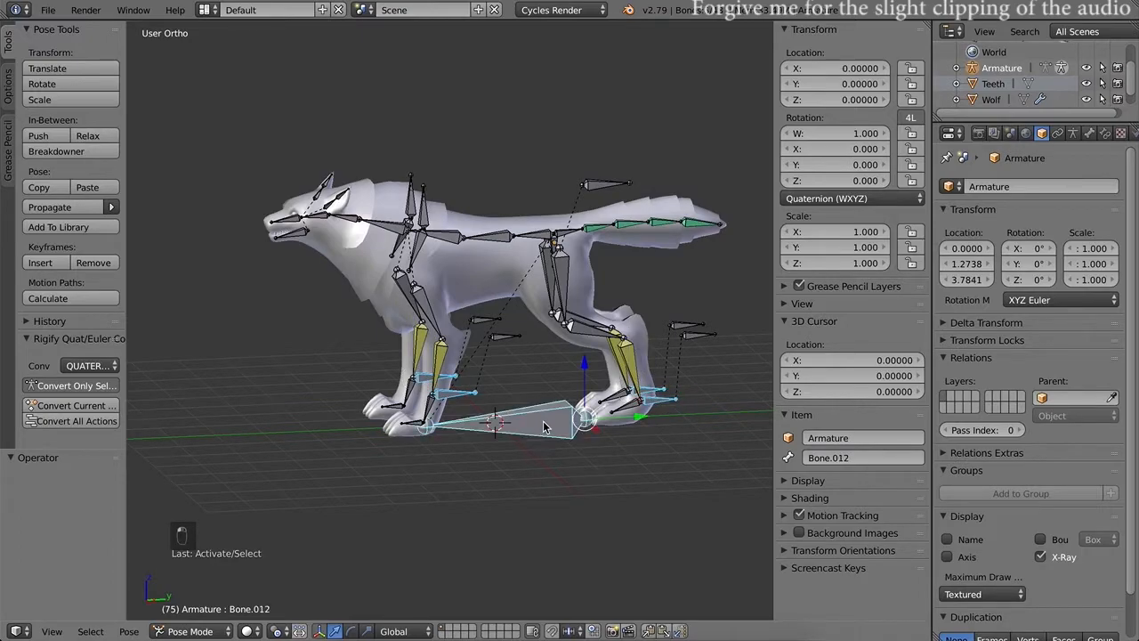
pyautogui.hotkey('ctrl', 'p')
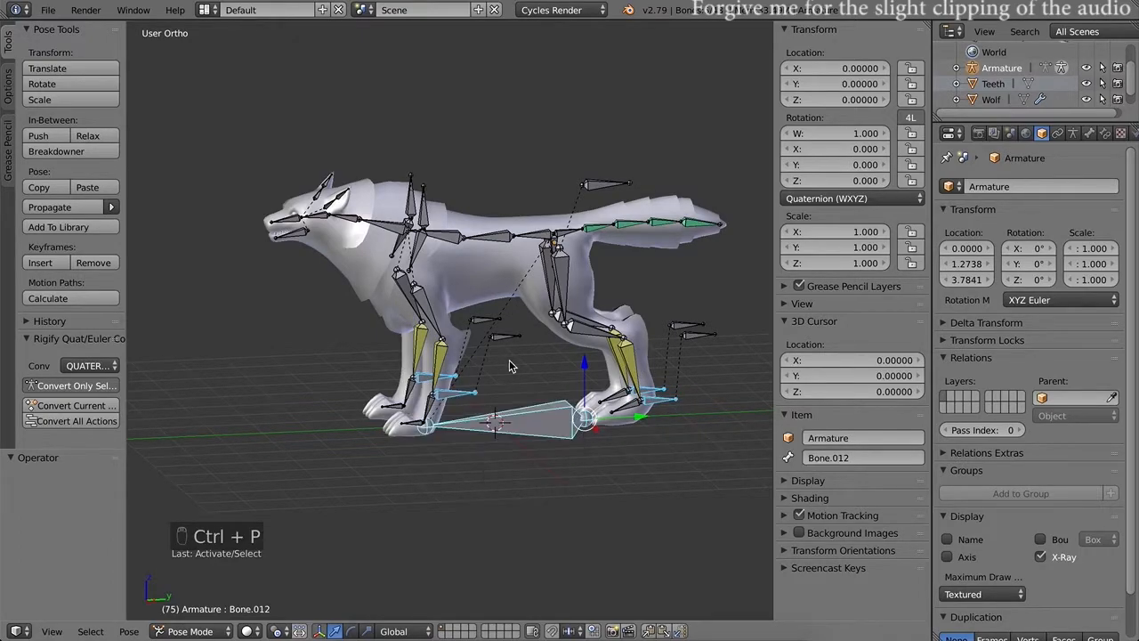
pyautogui.press('Tab')
pyautogui.hotkey('ctrl', 'p')
pyautogui.click(510, 372)
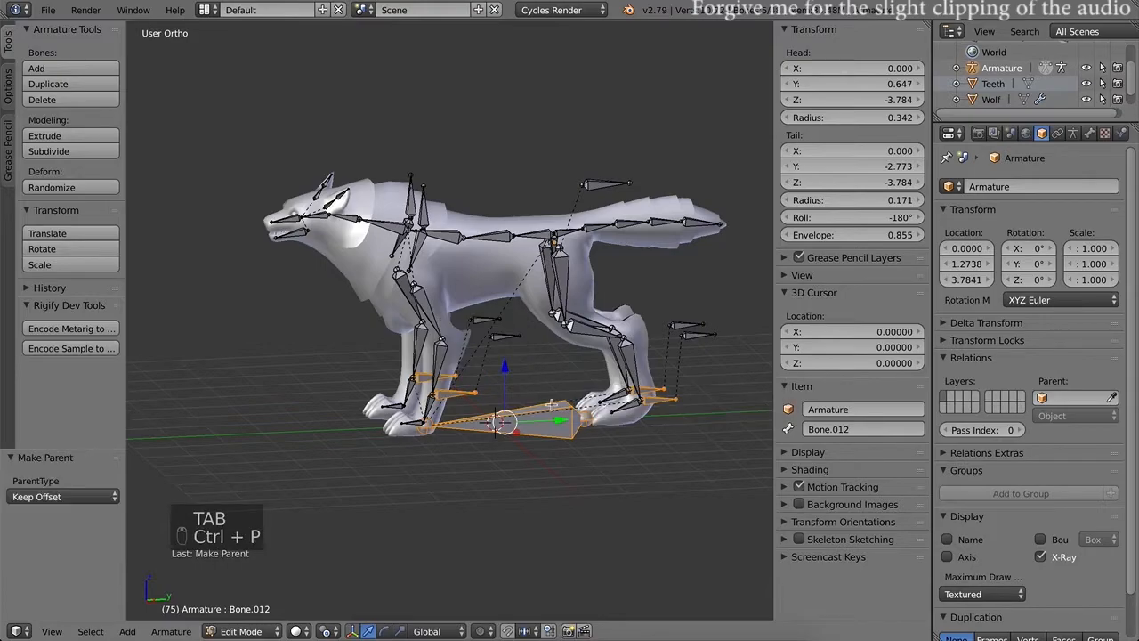
pyautogui.press('Tab')
# Step: Test the new leg parenting by lifting the ground bone, and undo the movement
pyautogui.rightClick(539, 431)
pyautogui.moveTo(582, 370); pyautogui.dragTo(623, 377)
pyautogui.press('super+z')
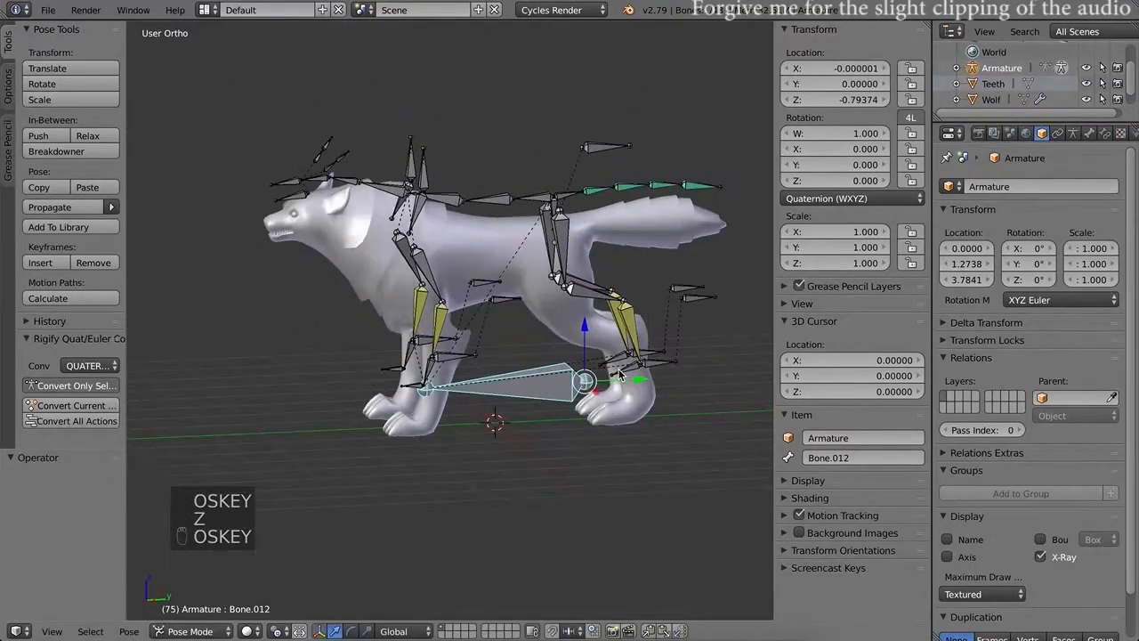
pyautogui.press('super+z')
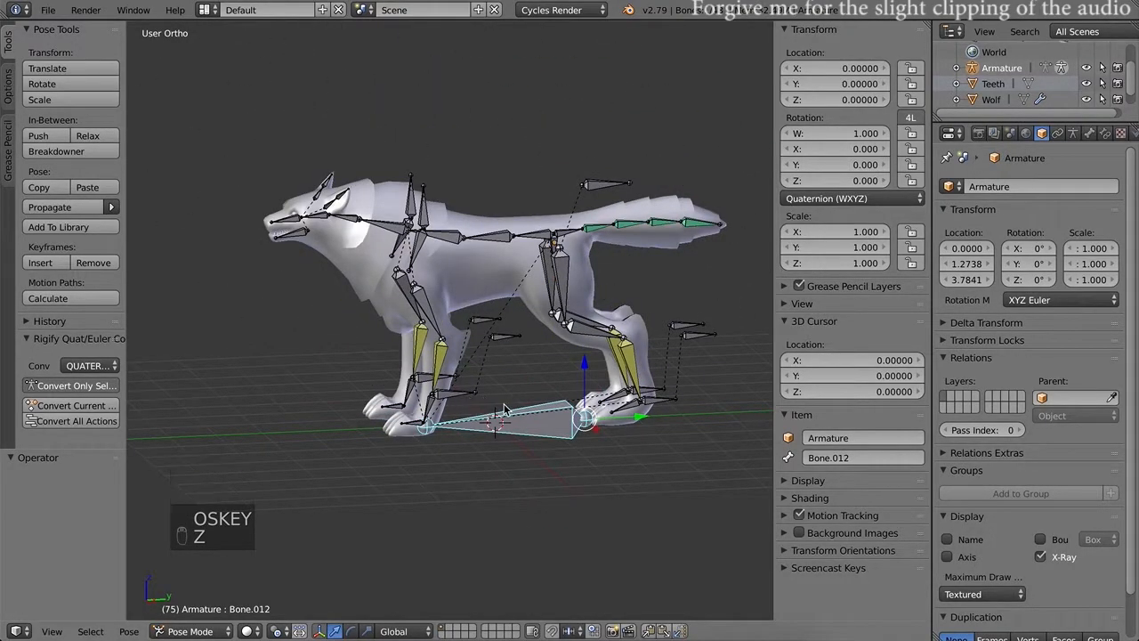
# Step: Test-move a front and a hind leg IK bone in the right side view, undoing each move
pyautogui.press('KP_3')
pyautogui.moveTo(434, 381); pyautogui.dragTo(414, 327, button='right')
pyautogui.press('super+z')
pyautogui.moveTo(641, 400); pyautogui.dragTo(615, 364, button='right')
pyautogui.press('super+z')
# Step: Try raising the shoulder control bone and rotating the tail controller, Bone.004, undoing each test
pyautogui.rightClick(405, 176)
pyautogui.moveTo(408, 173); pyautogui.dragTo(419, 147)
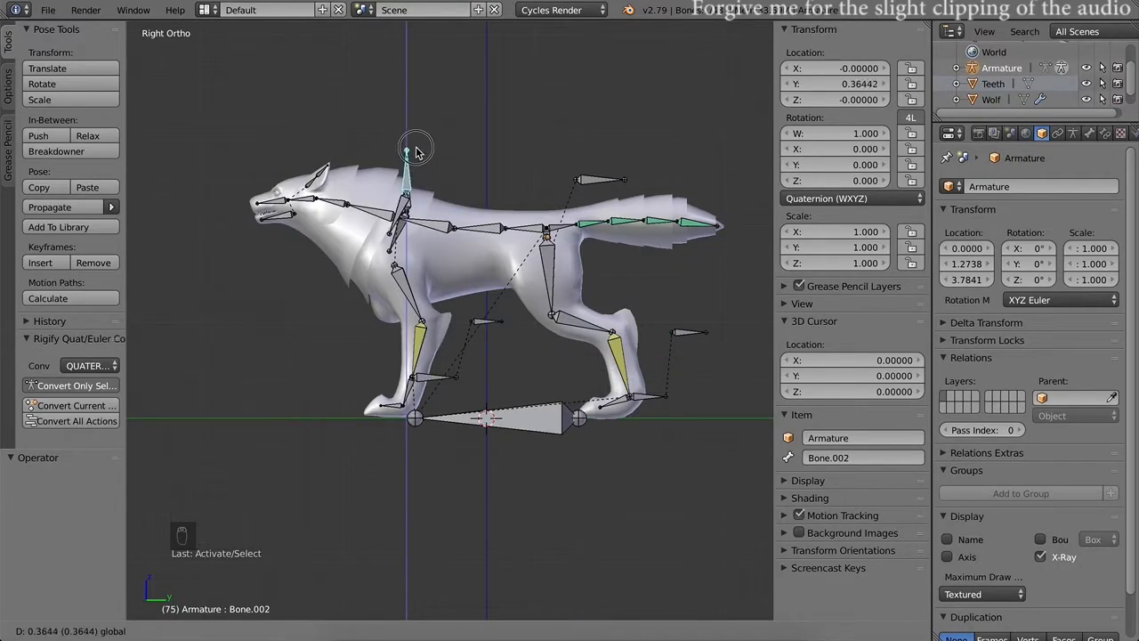
pyautogui.press('super+z')
pyautogui.rightClick(598, 182)
pyautogui.press('r')
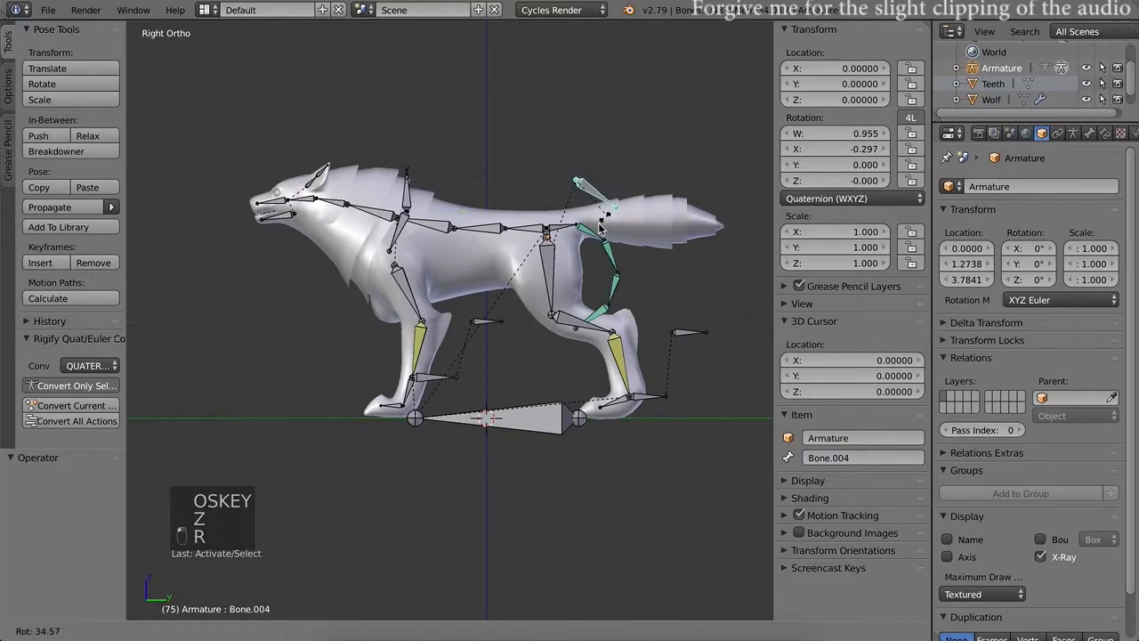
pyautogui.click(622, 203)
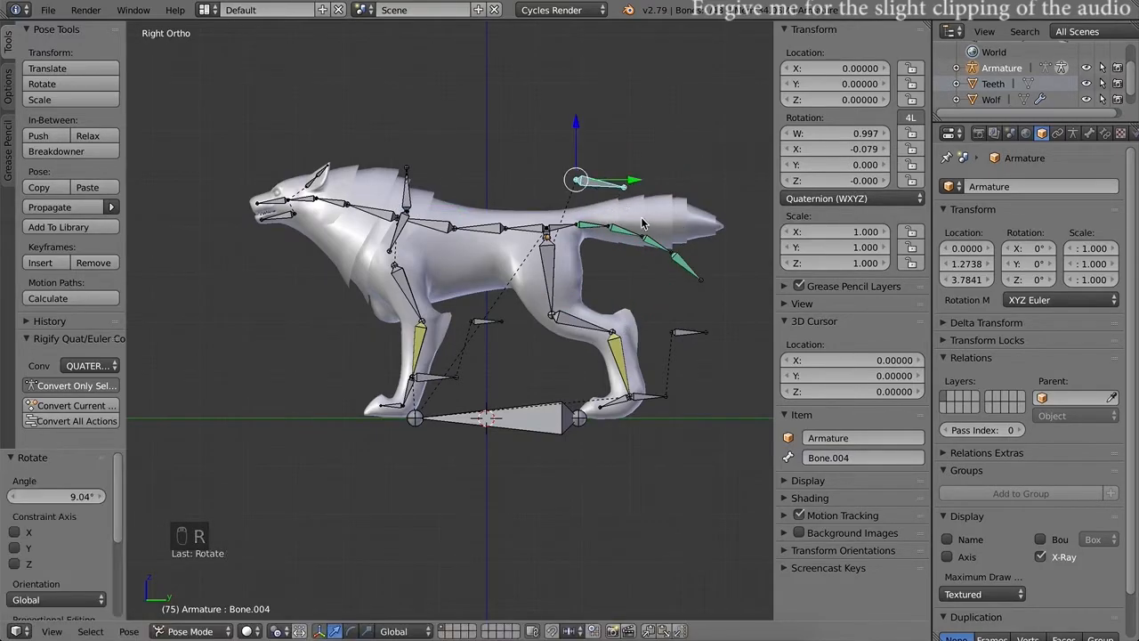
pyautogui.press('super+z')
# Step: Select the eyes object in Object Mode and apply its Mirror modifier
pyautogui.moveTo(424, 273); pyautogui.dragTo(588, 436, button='middle')
pyautogui.scroll(4, 374, 284)
pyautogui.moveTo(401, 249)
pyautogui.mouseDown(button='middle')
pyautogui.moveTo(483, 276)
pyautogui.moveTo(460, 248)
pyautogui.moveTo(394, 254)
pyautogui.mouseUp(button='middle')
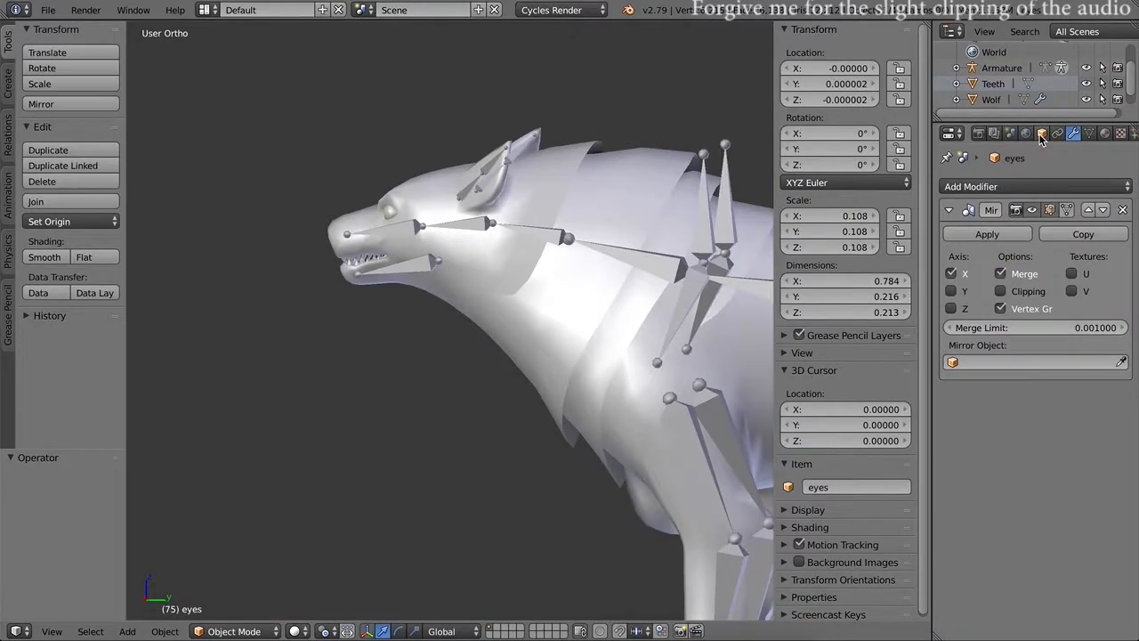
pyautogui.click(1043, 133)
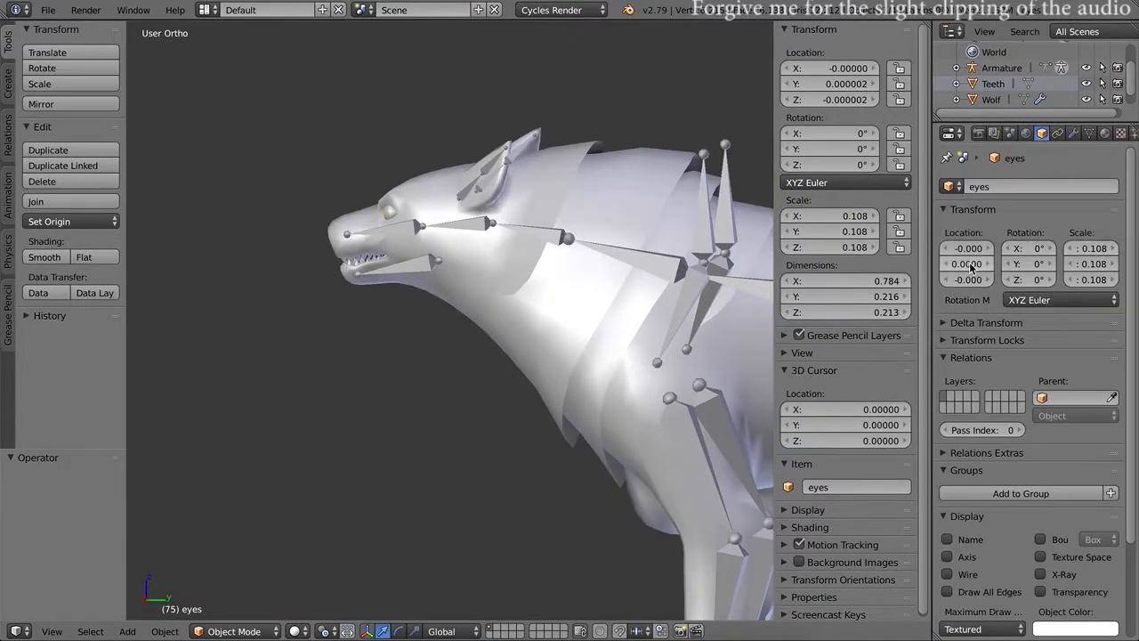
pyautogui.moveTo(414, 229); pyautogui.dragTo(477, 221, button='middle')
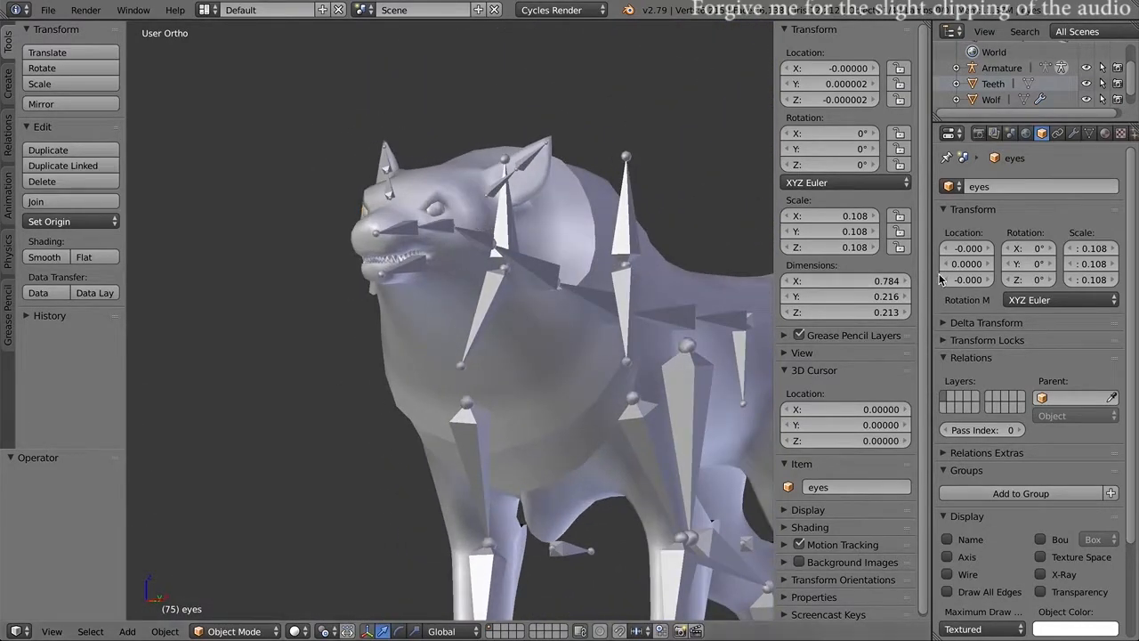
pyautogui.click(1073, 132)
pyautogui.click(988, 235)
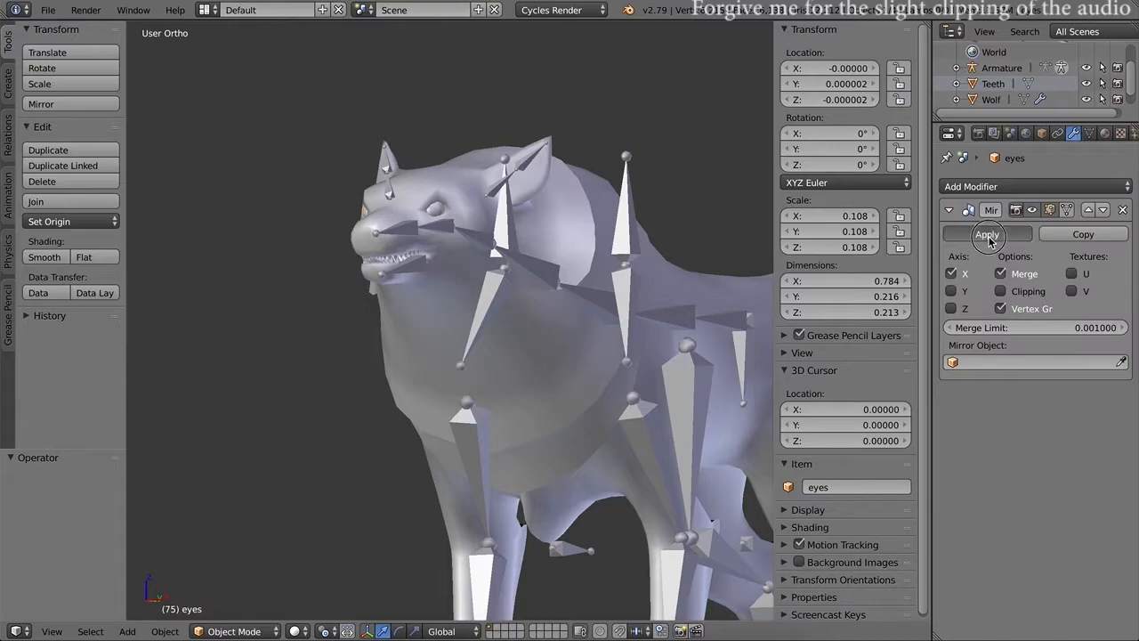
# Step: Separate the wolf's left eye from the eyes mesh by selection into its own object, and return to Object Mode
pyautogui.rightClick(436, 213)
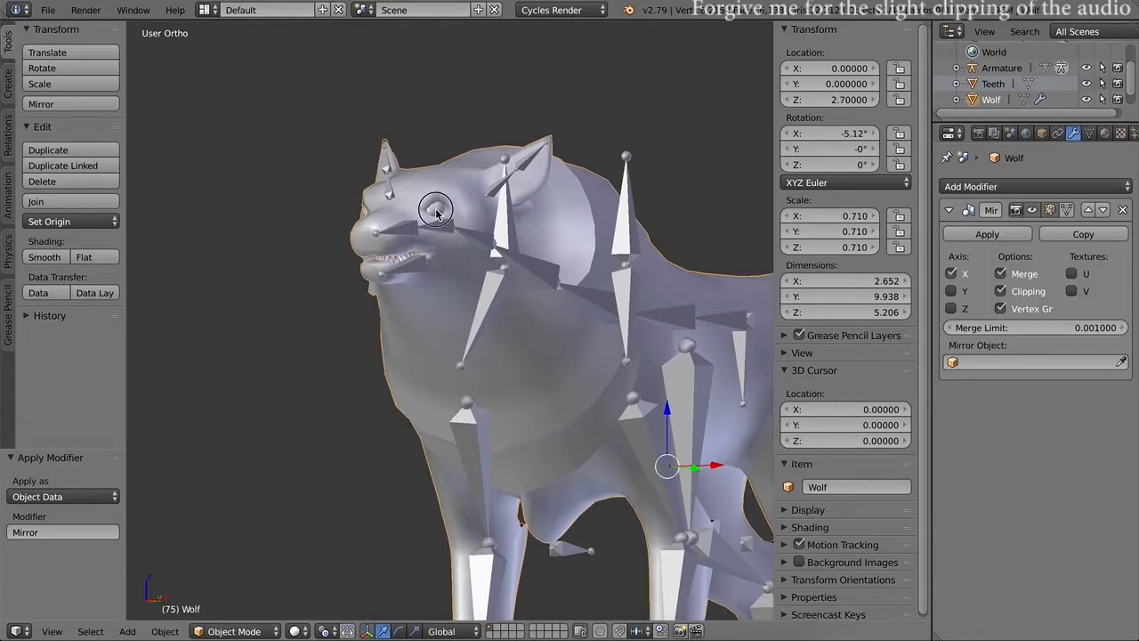
pyautogui.rightClick(436, 214)
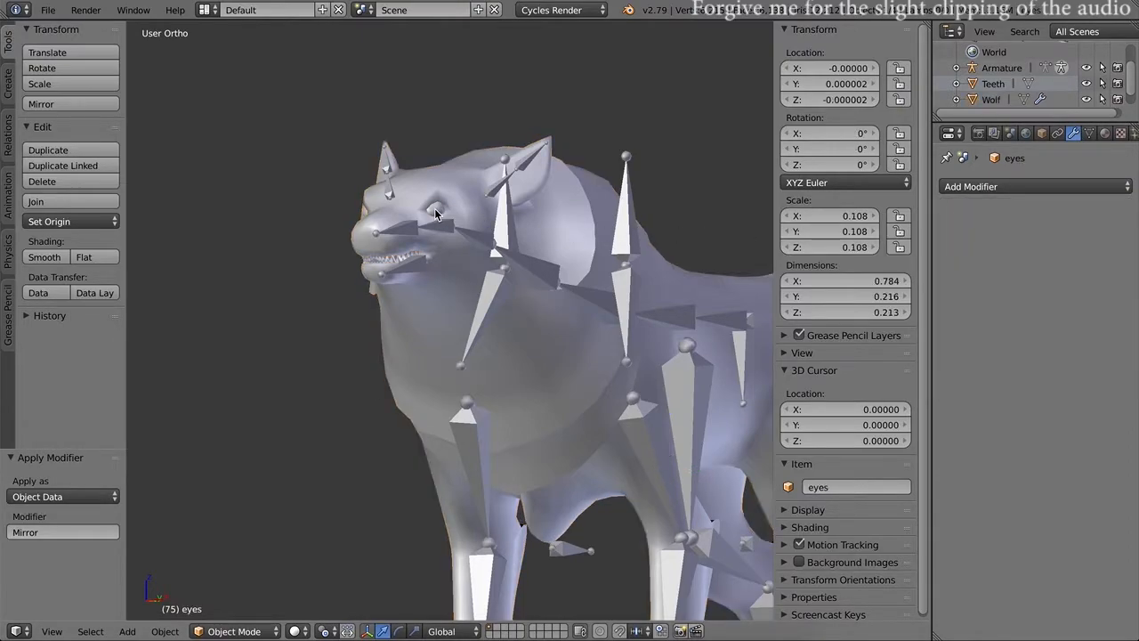
pyautogui.press('Tab')
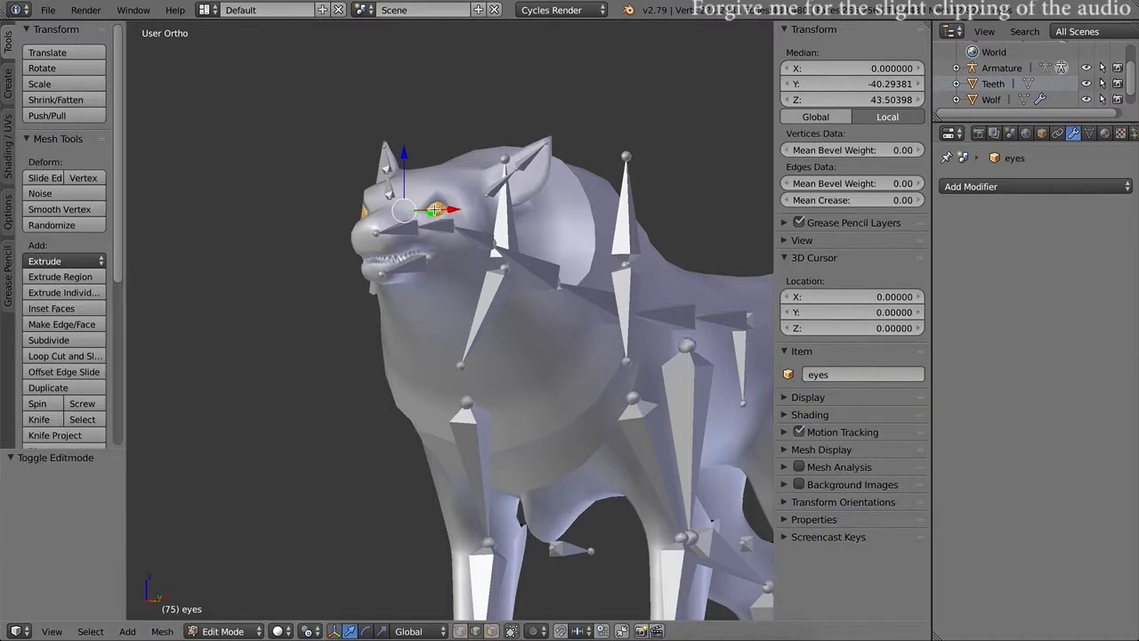
pyautogui.press('a')
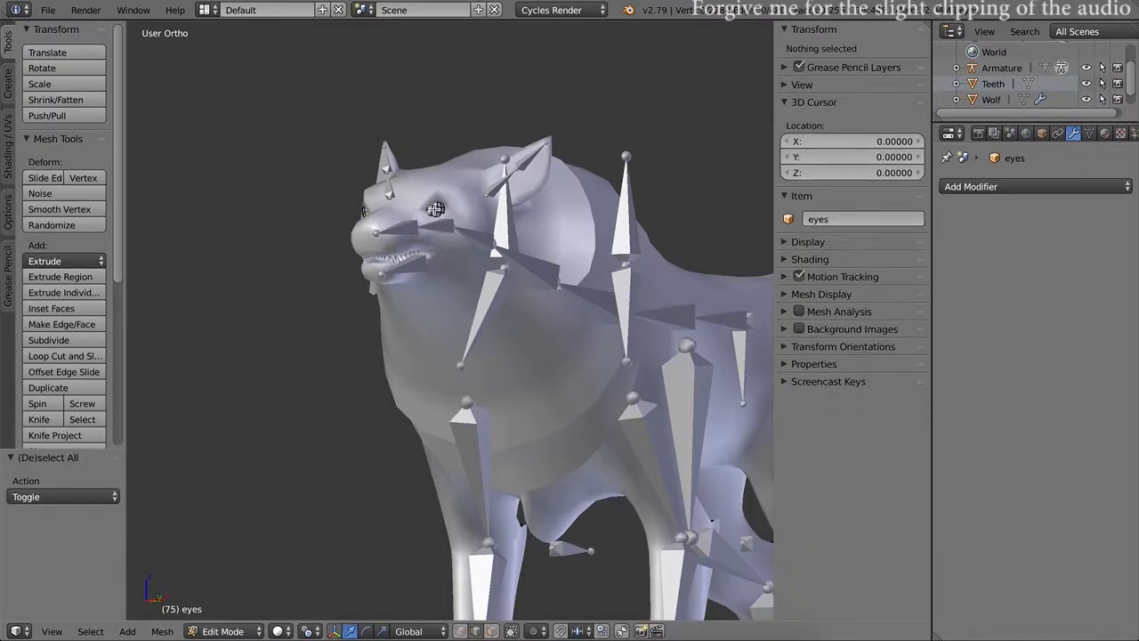
pyautogui.press('l')
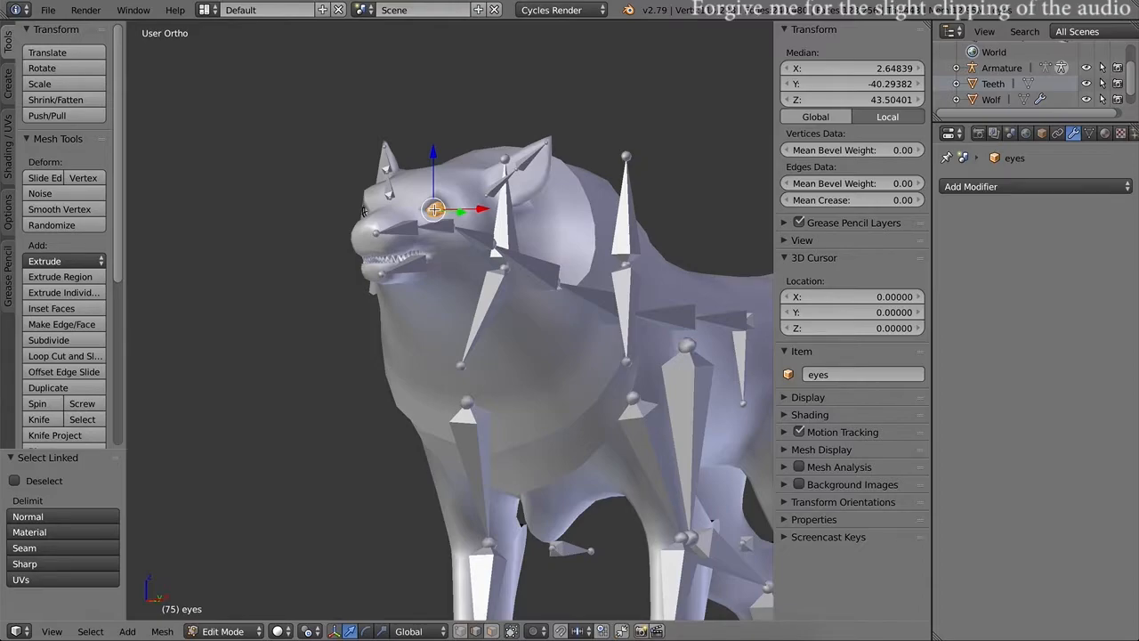
pyautogui.hotkey('alt', 'p')
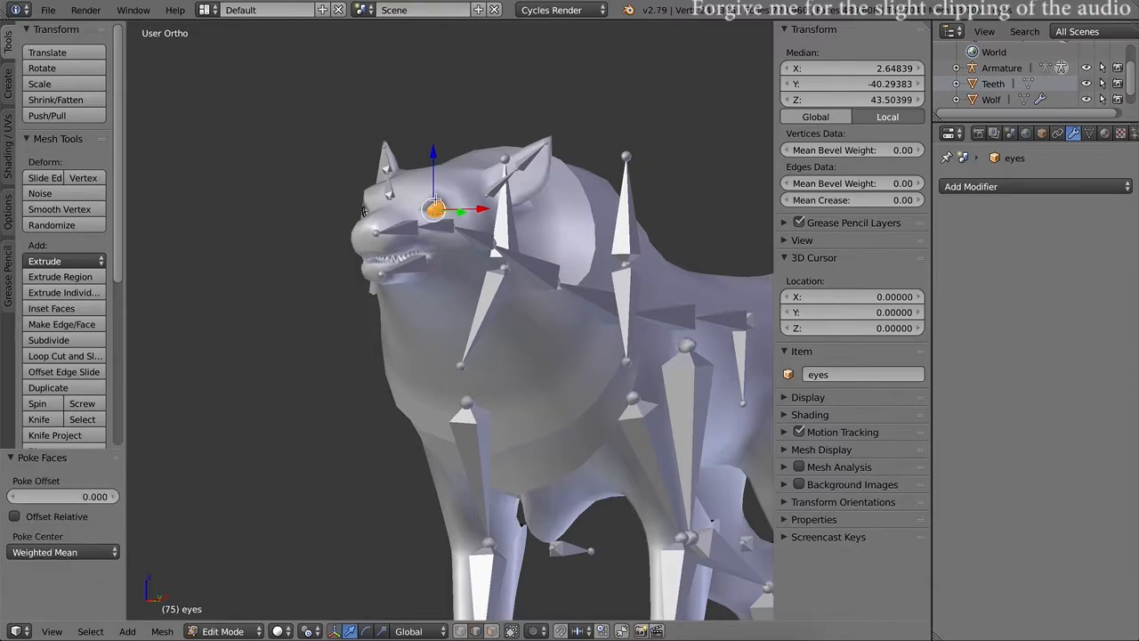
pyautogui.hotkey('ctrl', 'z')
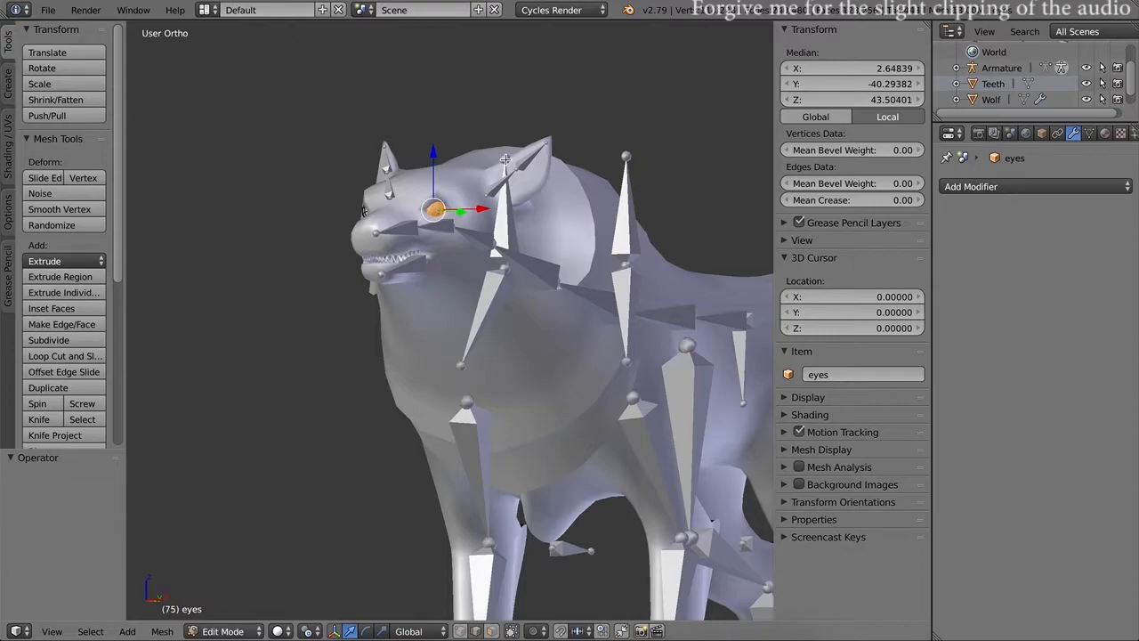
pyautogui.hotkey('ctrl', 'p')
pyautogui.press('p')
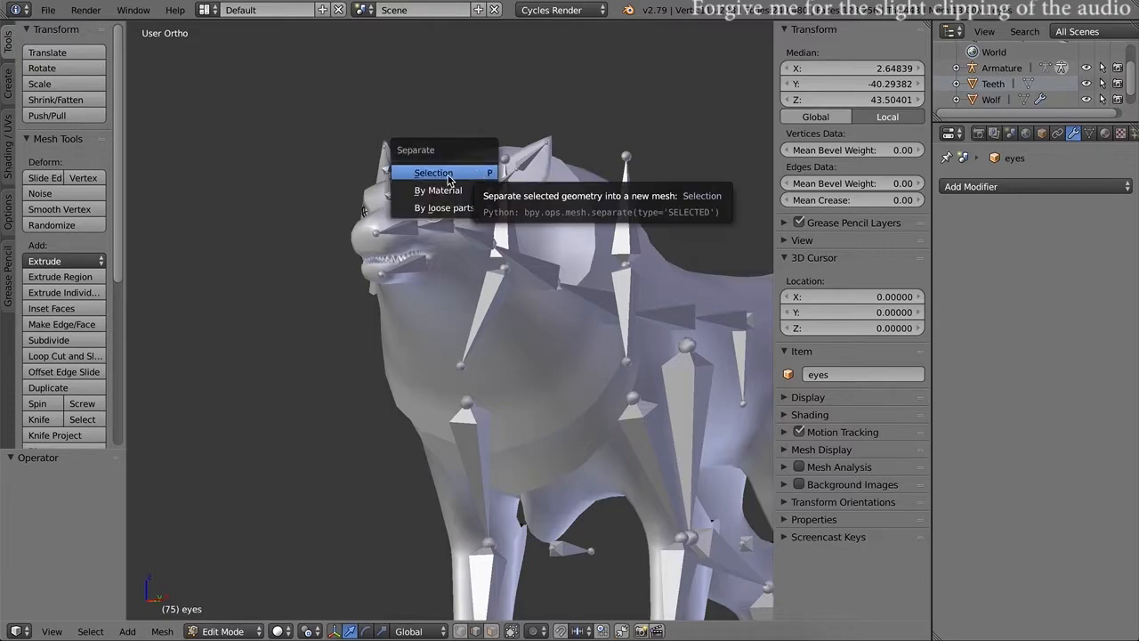
pyautogui.click(448, 174)
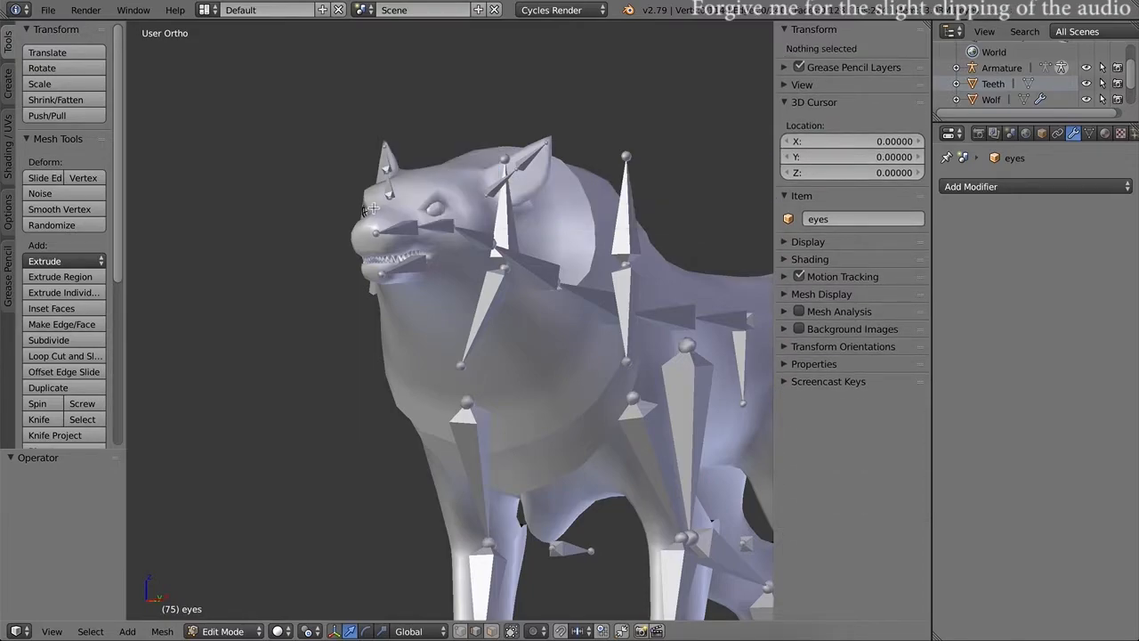
pyautogui.press('Tab')
# Step: Set the origin of the separated left eye, eyes.001, to its geometry
pyautogui.rightClick(444, 214)
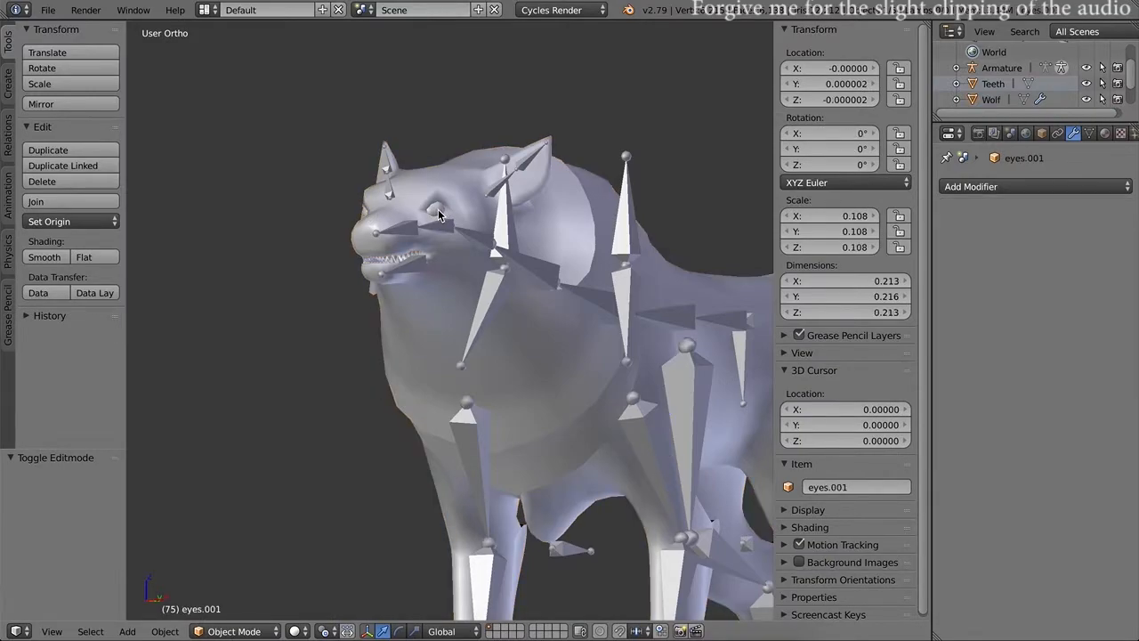
pyautogui.click(165, 631)
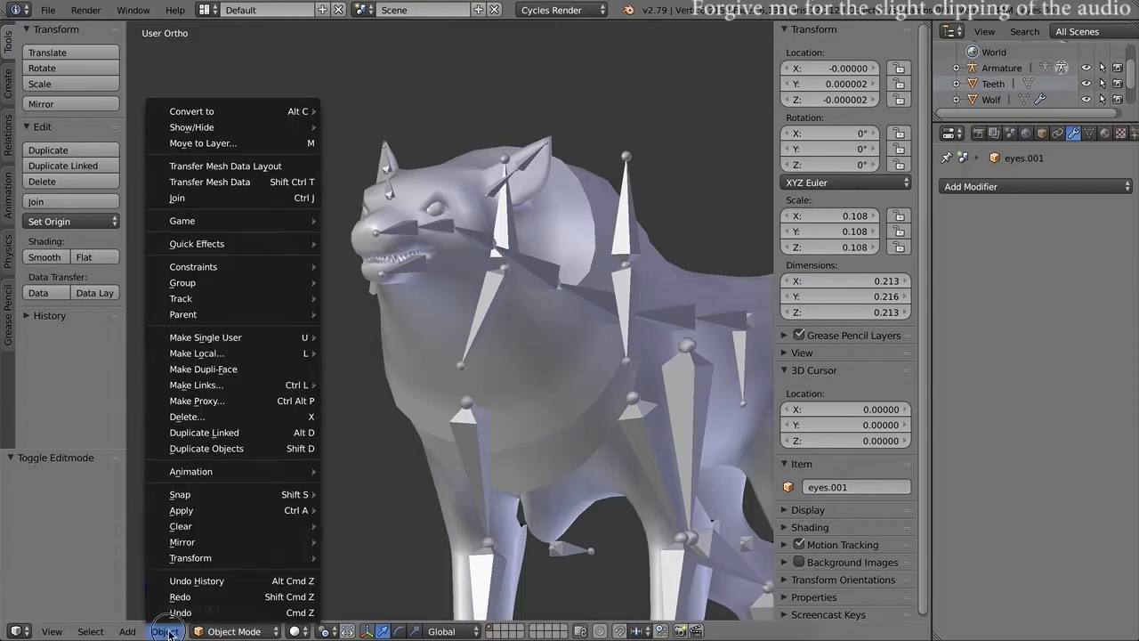
pyautogui.moveTo(235, 557)
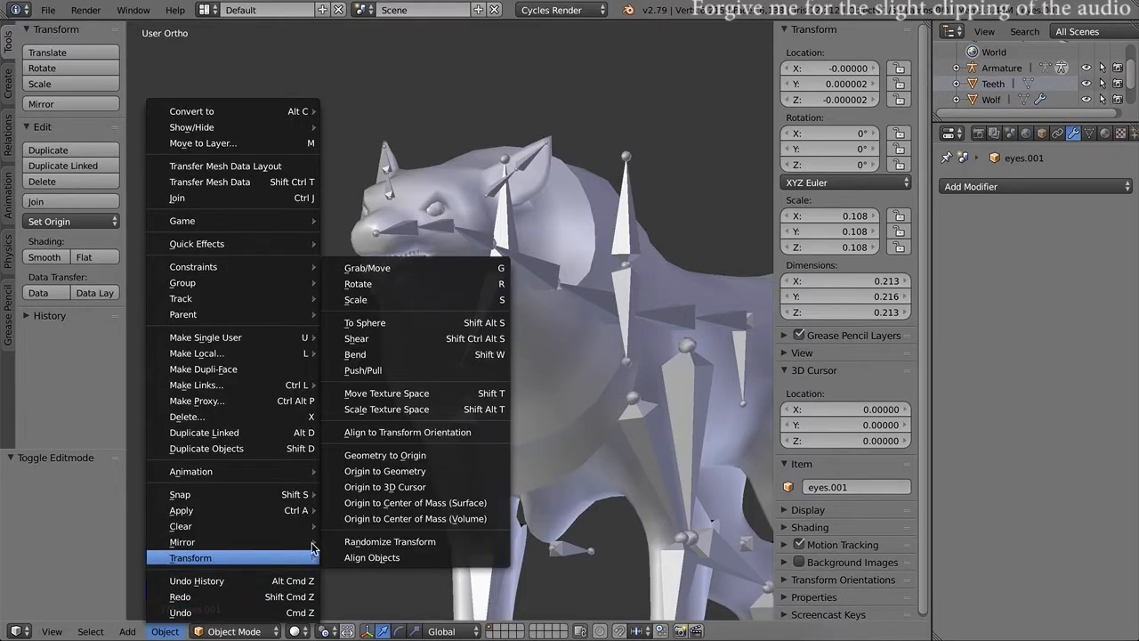
pyautogui.click(406, 477)
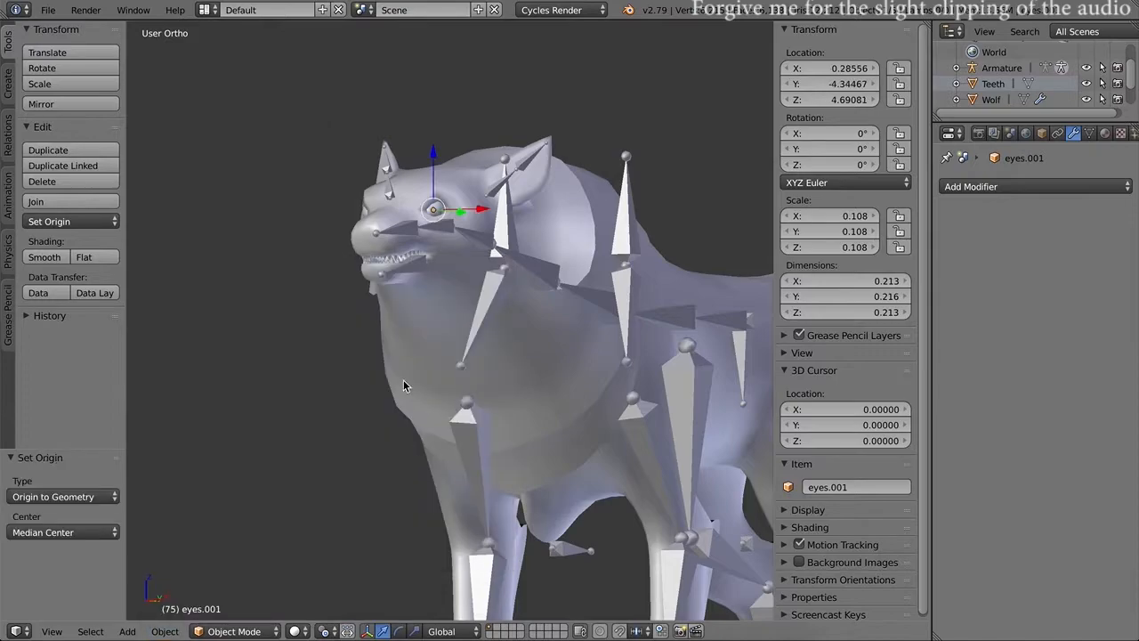
# Step: Set the origin of the wolf's right eye, the eyes object, to its geometry
pyautogui.rightClick(366, 214)
pyautogui.rightClick(363, 218)
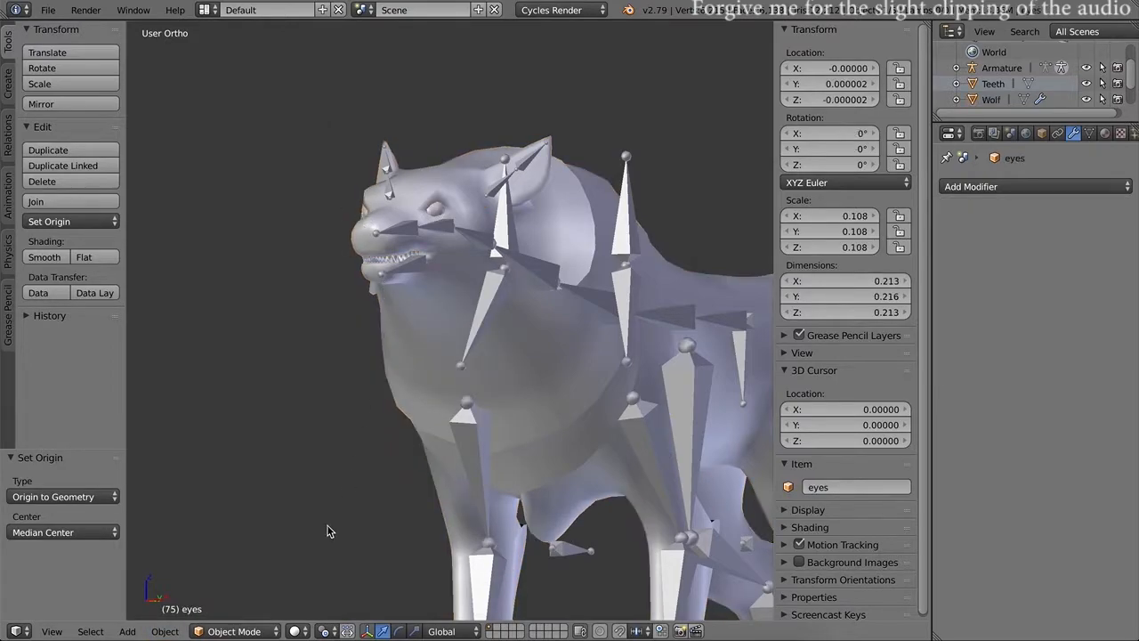
pyautogui.click(167, 632)
pyautogui.moveTo(208, 559)
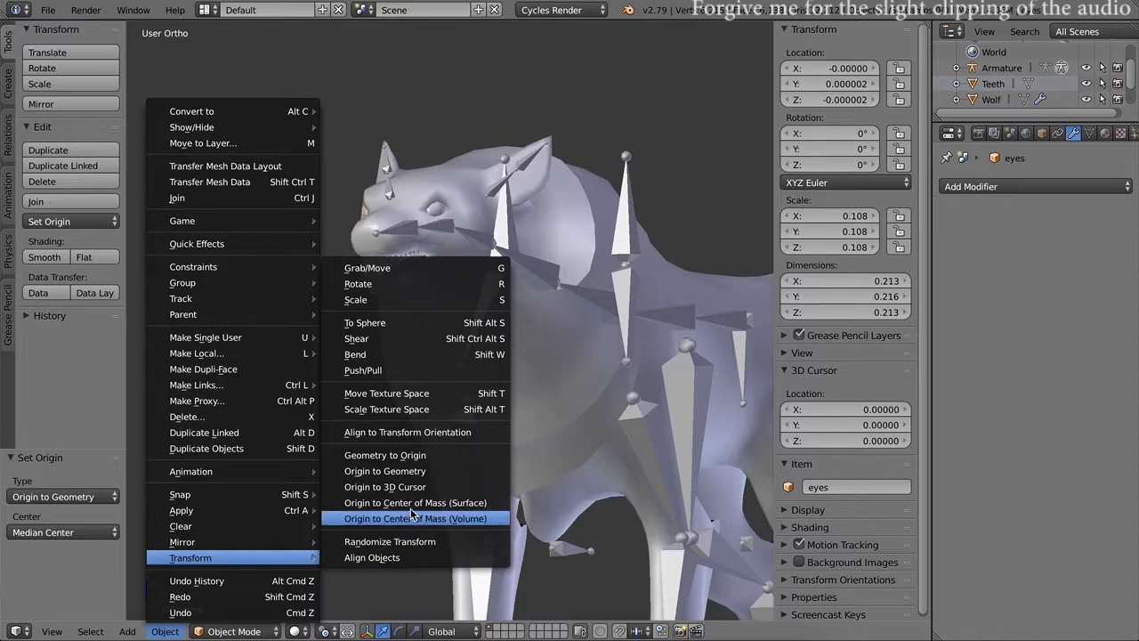
pyautogui.click(392, 471)
# Step: Snap the 3D cursor to the wolf's left eye, the eyes.001 object, and switch to the right side view
pyautogui.hotkey('shift', 'd')
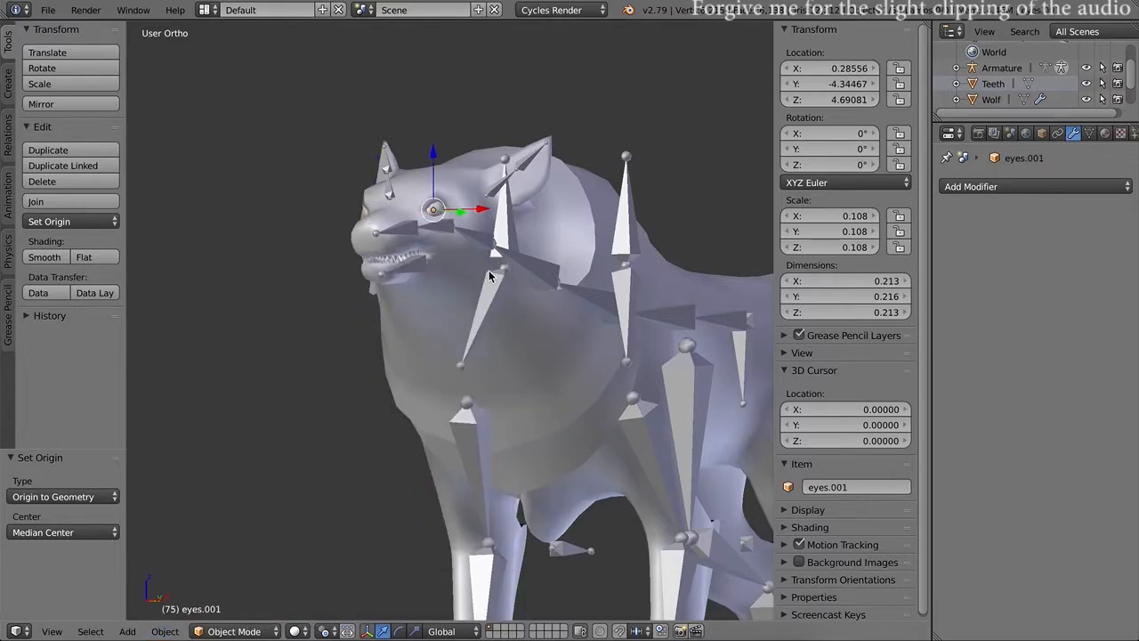
pyautogui.press('KP_3')
pyautogui.hotkey('shift', 's')
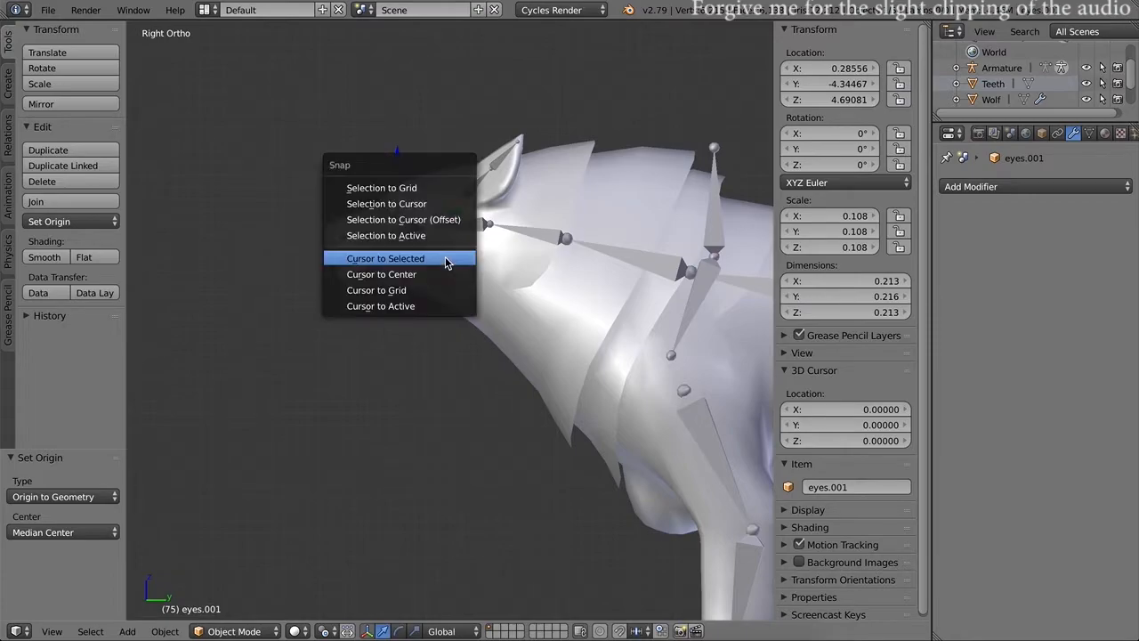
pyautogui.click(419, 262)
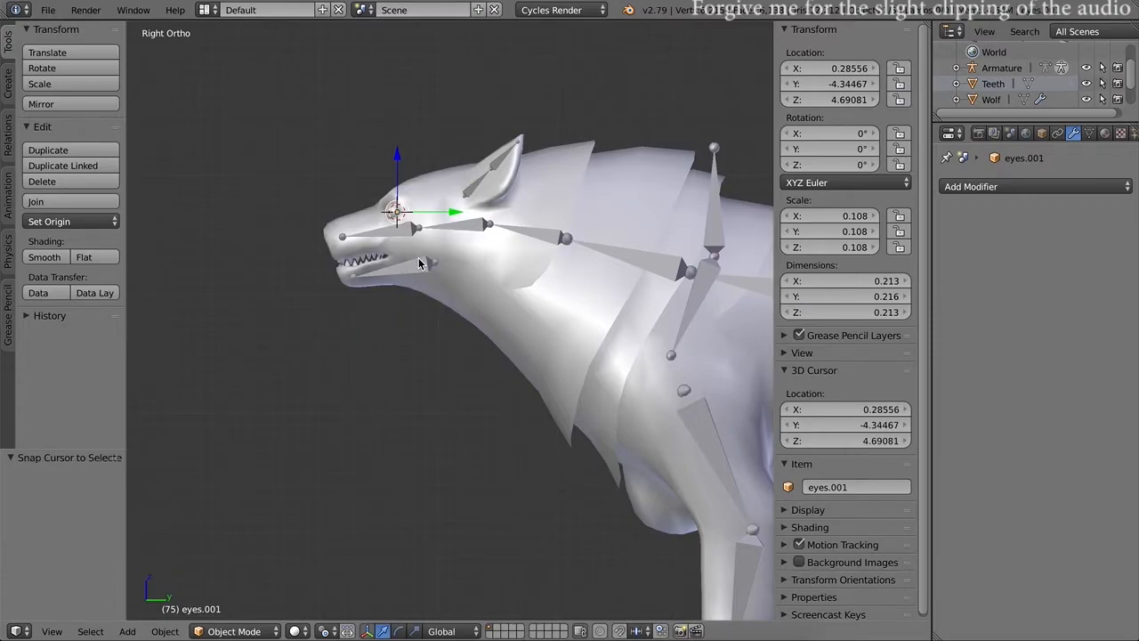
# Step: Add a bone at the 3D cursor in the armature's Edit Mode and point its tip straight forward along Y, about 0.31 long
pyautogui.rightClick(480, 230)
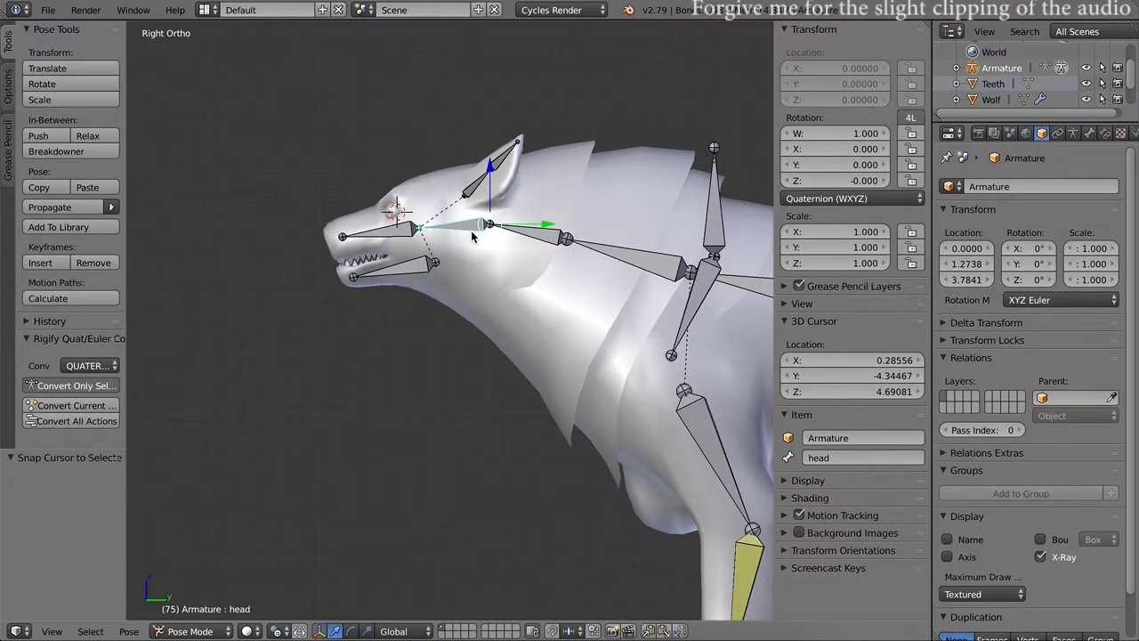
pyautogui.press('Tab')
pyautogui.press('a')
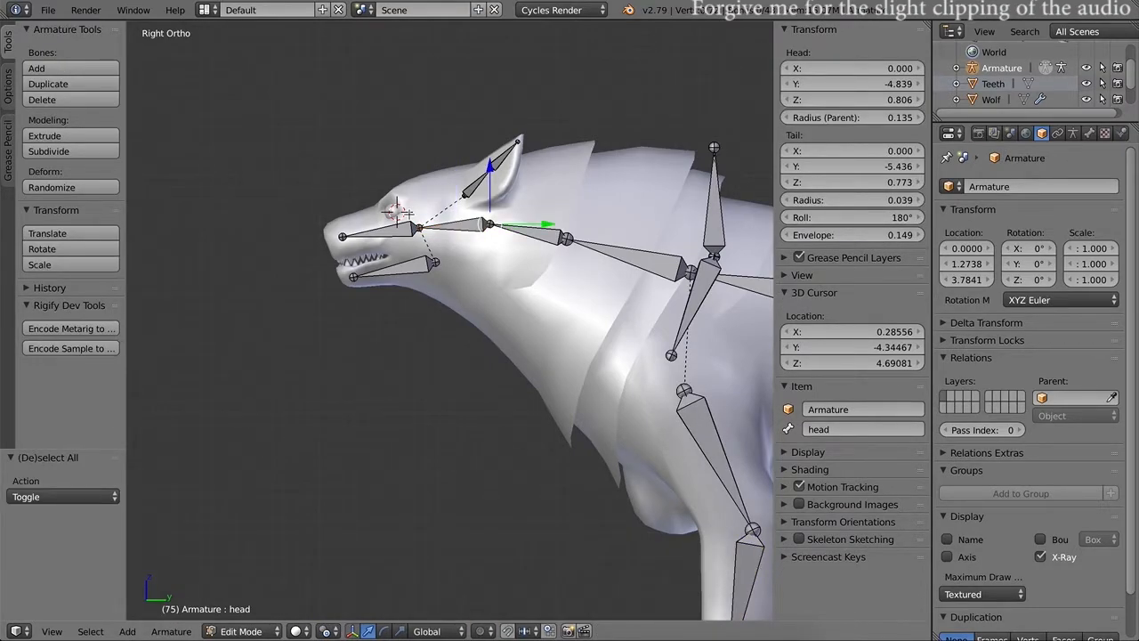
pyautogui.hotkey('shift', 'a')
pyautogui.rightClick(396, 92)
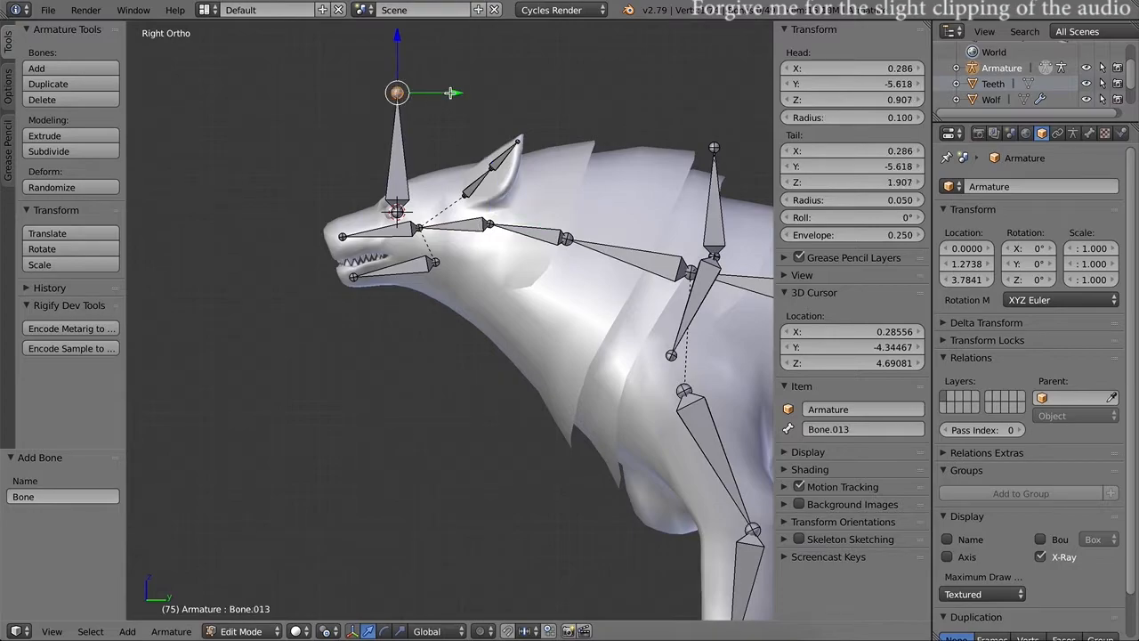
pyautogui.moveTo(452, 93); pyautogui.dragTo(417, 93)
pyautogui.moveTo(360, 41); pyautogui.dragTo(364, 149)
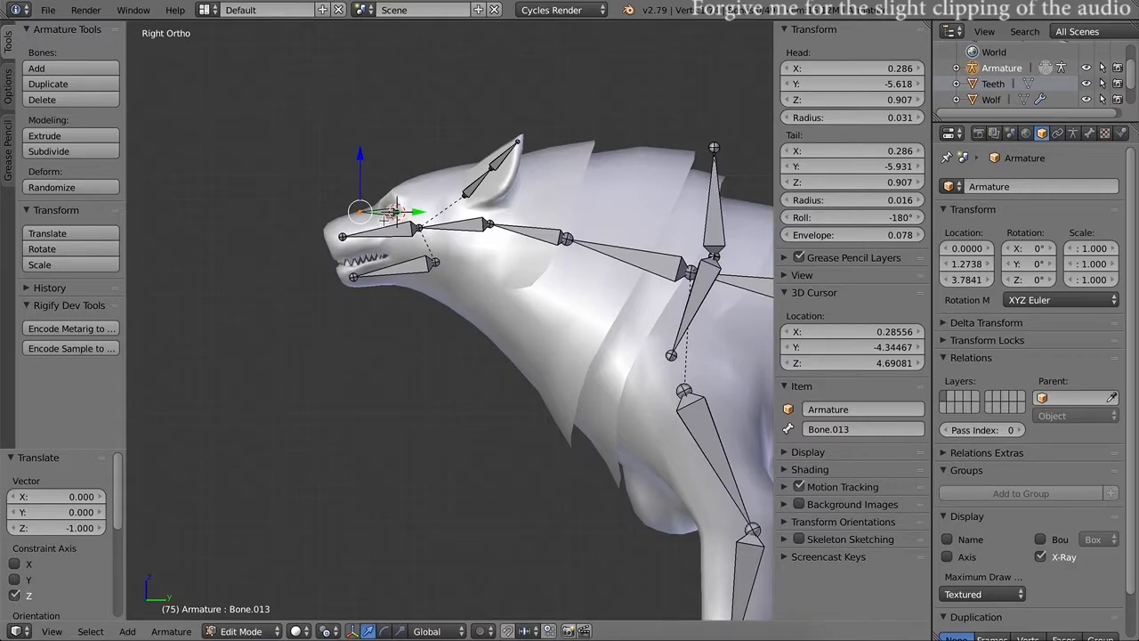
# Step: Duplicate the left eye bone and place the copy in front of the snout along the Y axis as its look target
pyautogui.press('a')
pyautogui.rightClick(379, 212)
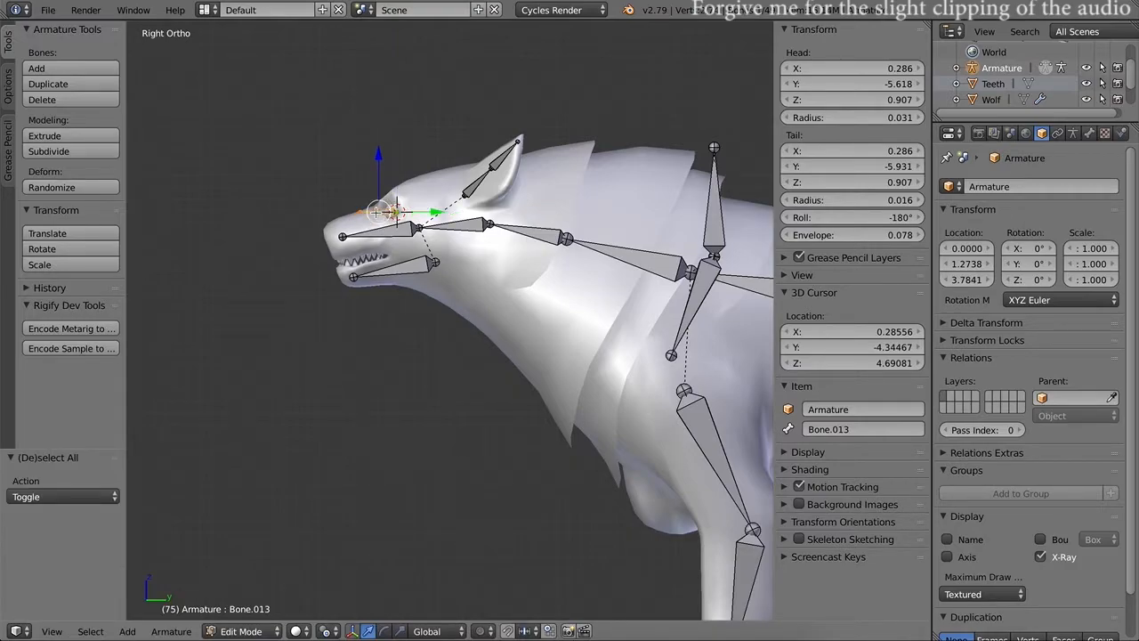
pyautogui.press('e')
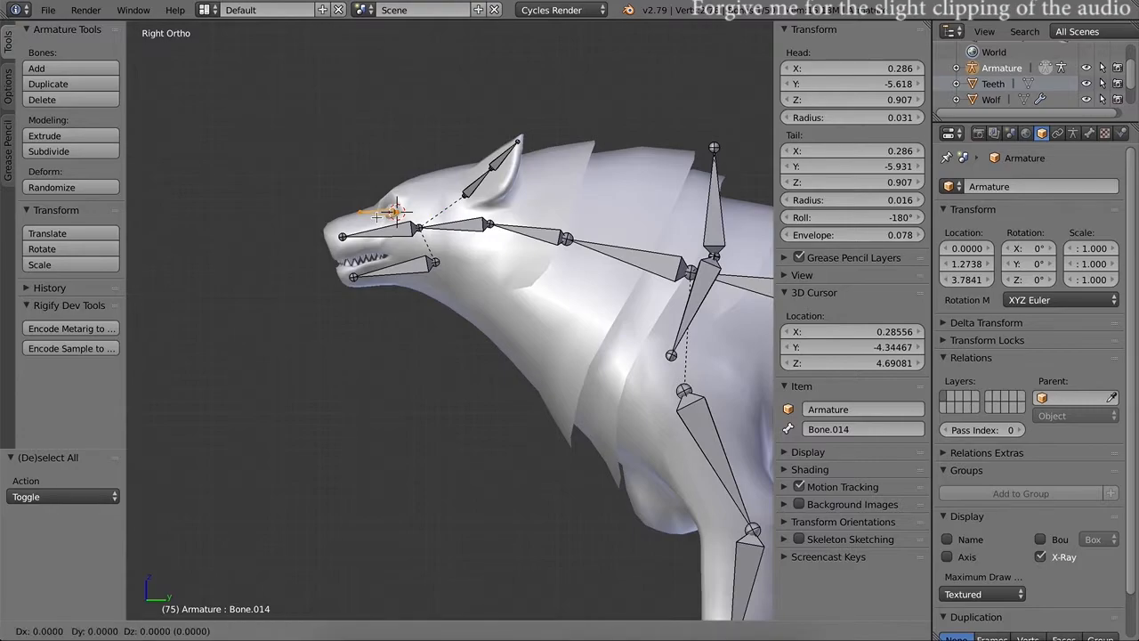
pyautogui.press('y')
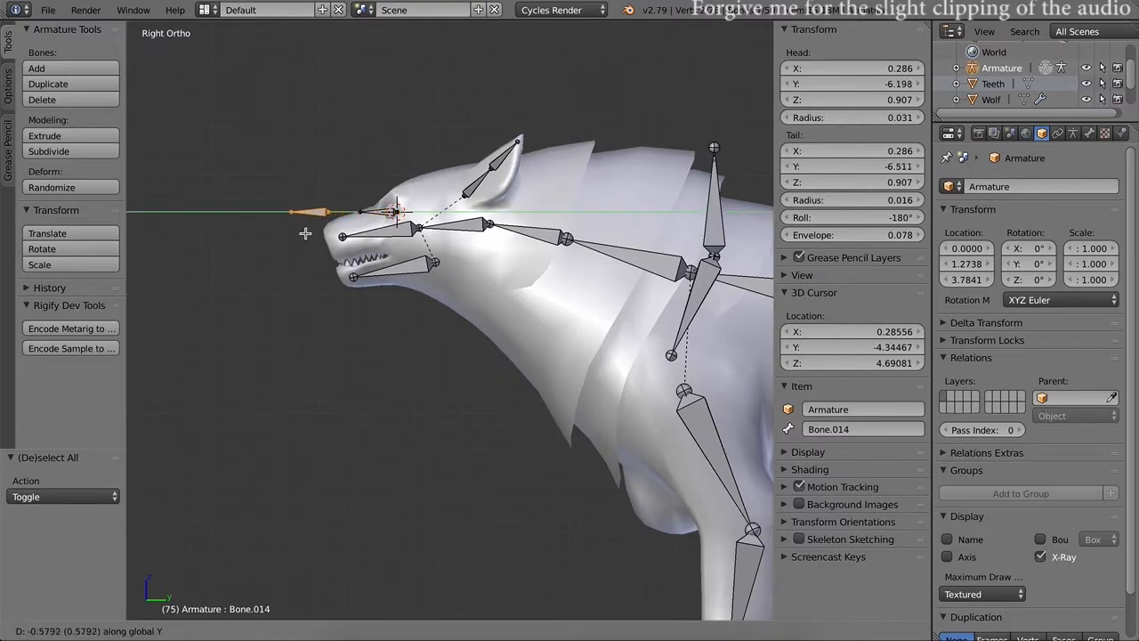
pyautogui.click(260, 240)
# Step: Select the wolf's right eye, the eyes object, in Object Mode and snap the 3D cursor to it
pyautogui.moveTo(402, 265); pyautogui.dragTo(507, 265, button='middle')
pyautogui.moveTo(443, 251); pyautogui.dragTo(441, 203, button='middle')
pyautogui.hotkey('ctrl', 'Tab')
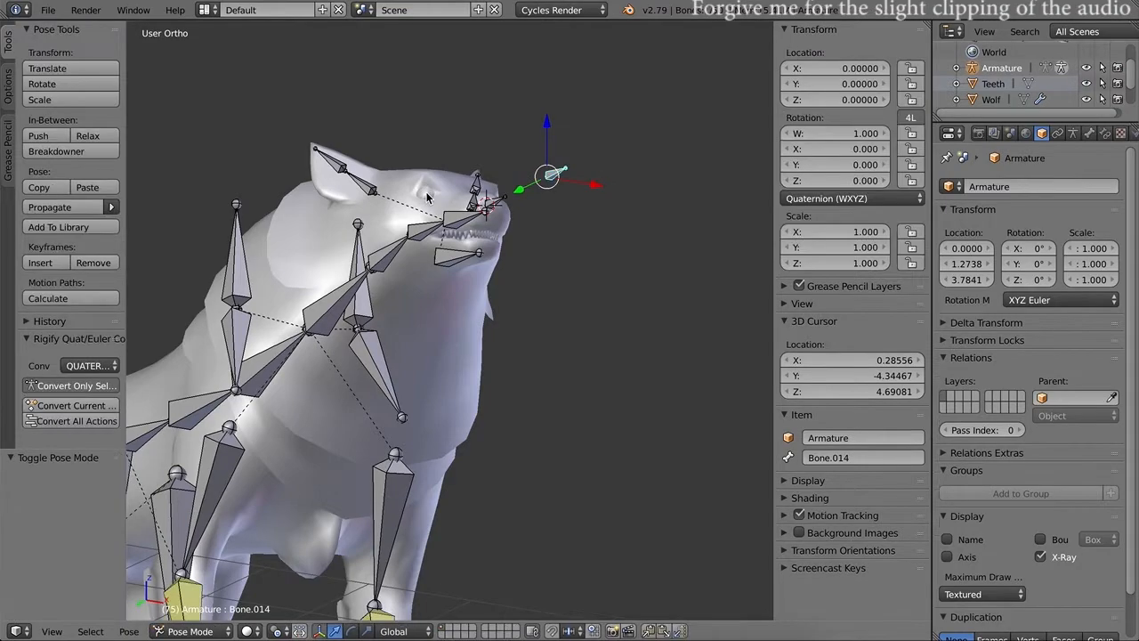
pyautogui.hotkey('ctrl', 'Tab')
pyautogui.rightClick(427, 197)
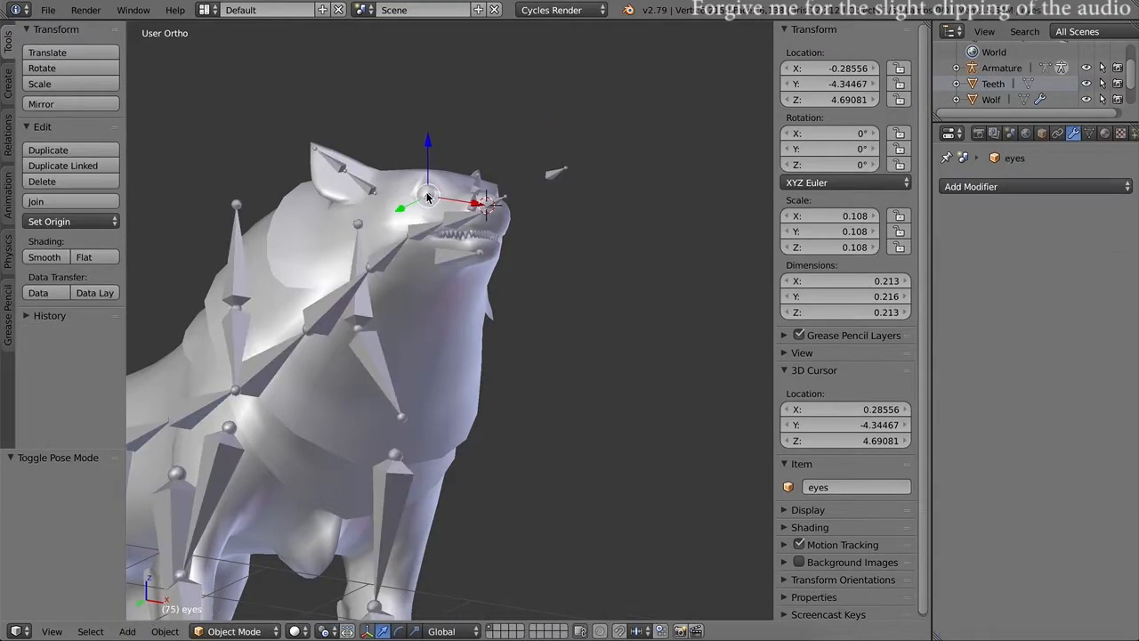
pyautogui.hotkey('shift', 's')
pyautogui.click(434, 313)
pyautogui.moveTo(462, 352); pyautogui.dragTo(350, 363, button='middle')
pyautogui.press('KP_3')
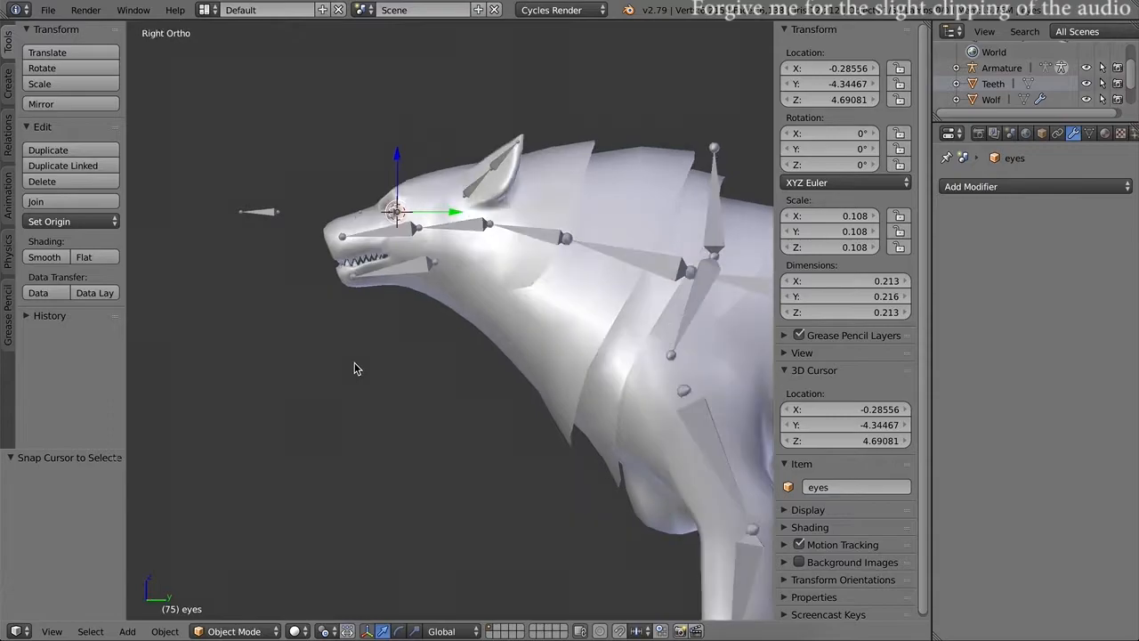
# Step: Add a bone at the right eye in the armature's Edit Mode and bring its tip down to point forward
pyautogui.hotkey('shift', 'a')
pyautogui.press('Escape')
pyautogui.rightClick(471, 231)
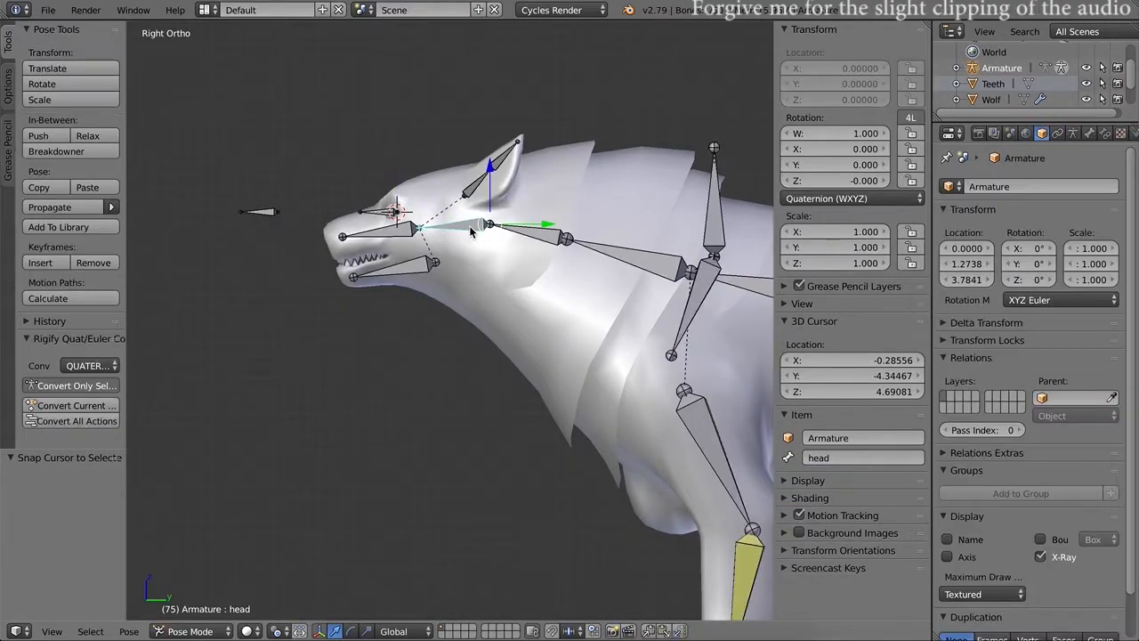
pyautogui.press('Tab')
pyautogui.hotkey('shift', 'a')
pyautogui.moveTo(456, 95); pyautogui.dragTo(412, 96)
pyautogui.moveTo(352, 44); pyautogui.dragTo(371, 160)
# Step: Slide the right eye bone's tip along Y to -5.931 so it matches the left eye bone's tip
pyautogui.scroll(5, 360, 247)
pyautogui.keyDown('shift'); pyautogui.moveTo(361, 233); pyautogui.dragTo(561, 423, button='middle'); pyautogui.keyUp('shift')
pyautogui.scroll(2, 479, 289)
pyautogui.scroll(2, 479, 289)
pyautogui.moveTo(434, 169); pyautogui.dragTo(468, 177)
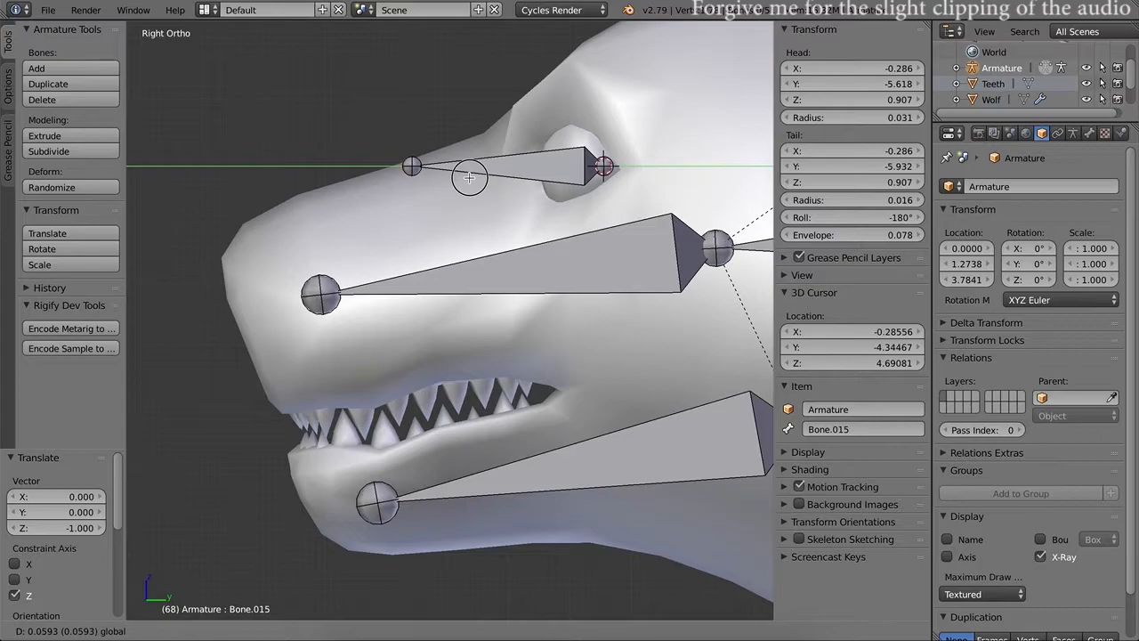
pyautogui.click(469, 179)
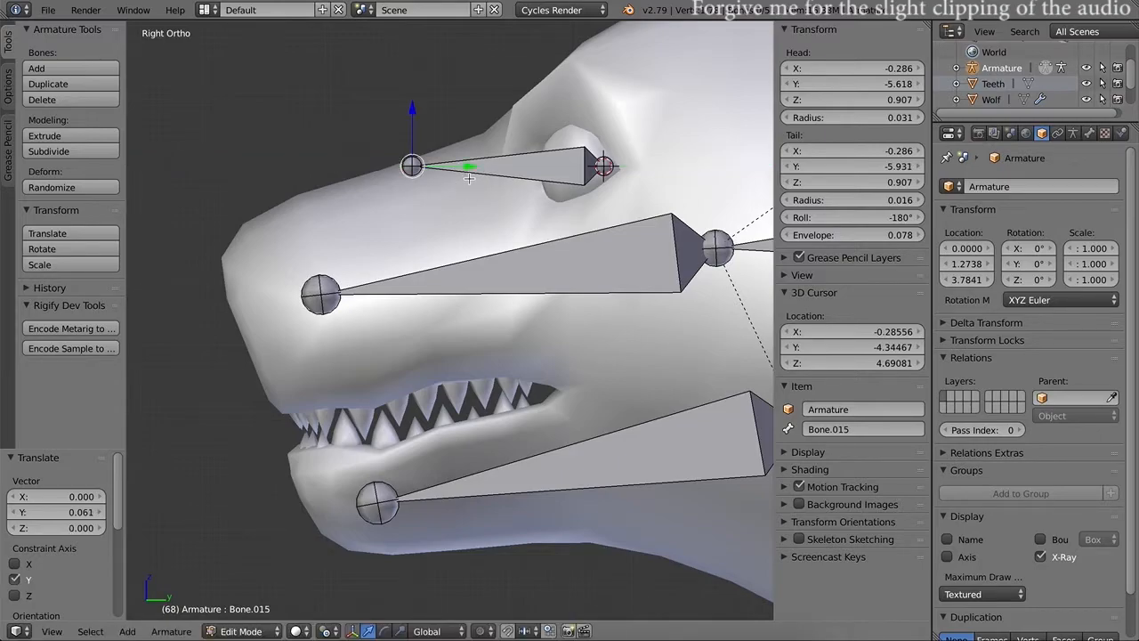
# Step: Duplicate the right eye bone and move the copy about 0.958 forward along Y, in front of the snout
pyautogui.scroll(-3, 492, 230)
pyautogui.moveTo(486, 245); pyautogui.dragTo(477, 297, button='middle')
pyautogui.rightClick(520, 169)
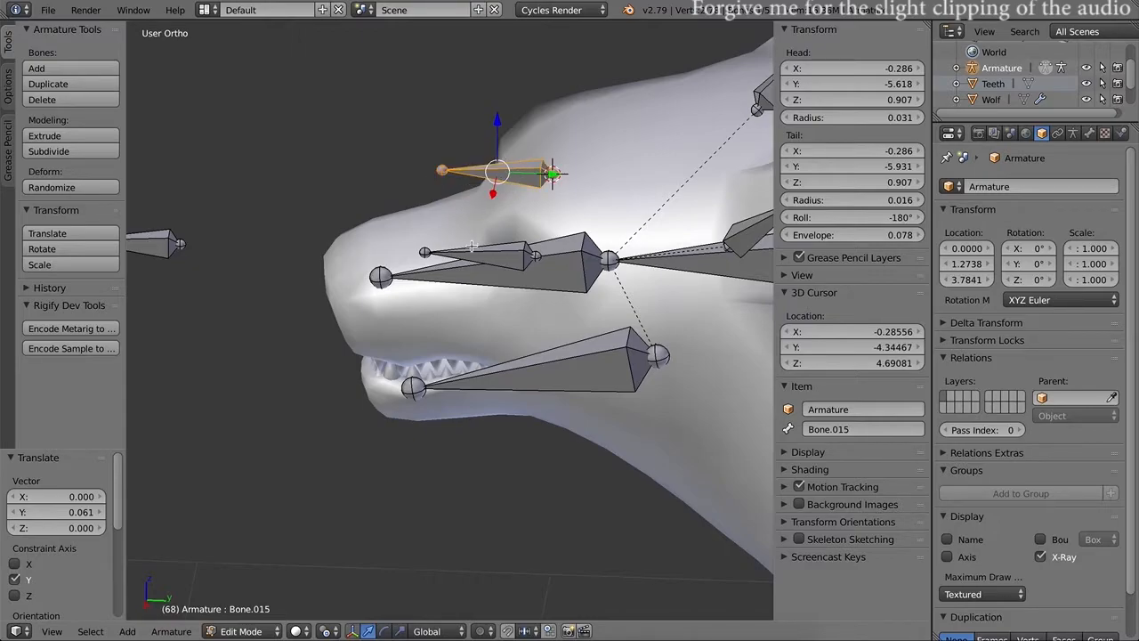
pyautogui.press('e')
pyautogui.press('y')
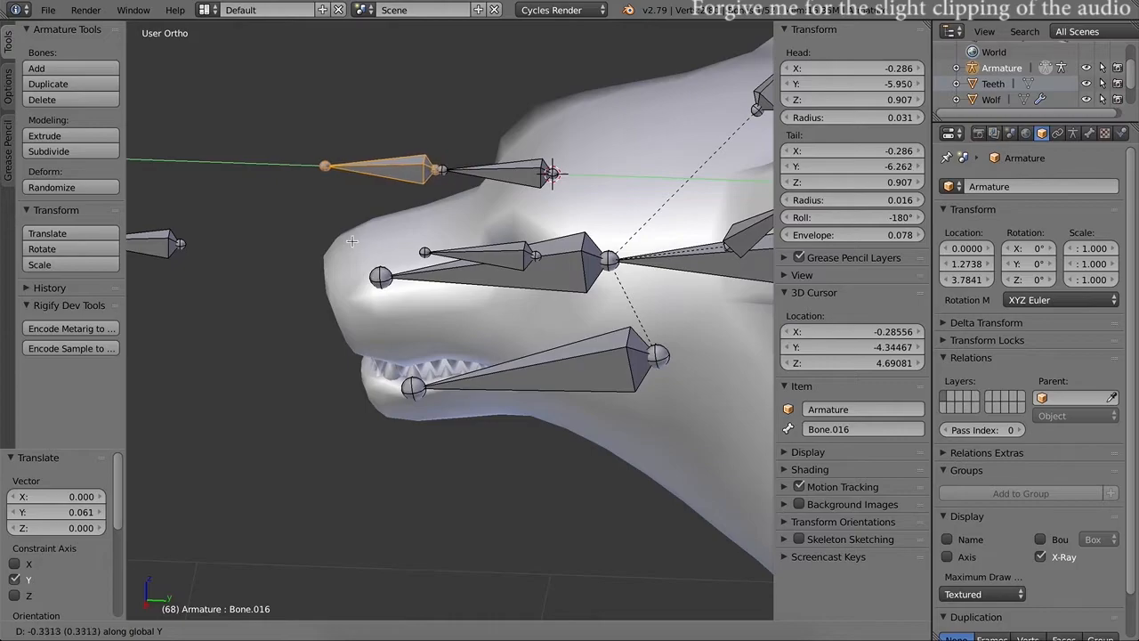
pyautogui.click(134, 235)
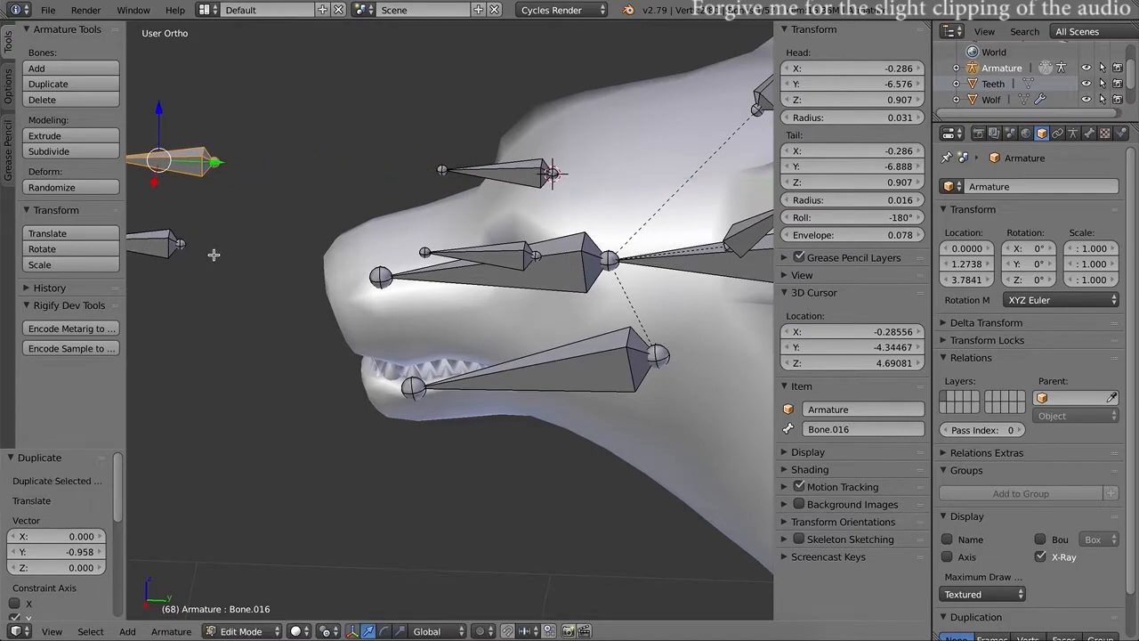
# Step: Shift the right eye's target bone along Y to a head position of -6.625, level with the left eye's target, and deselect everything
pyautogui.press('KP_3')
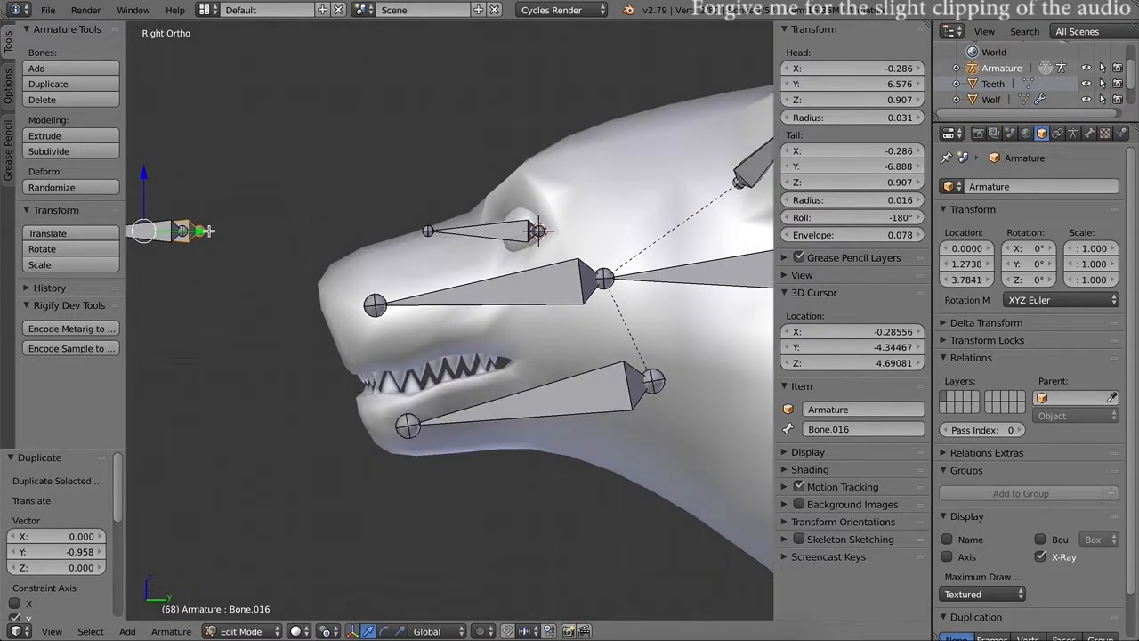
pyautogui.press('g')
pyautogui.press('y')
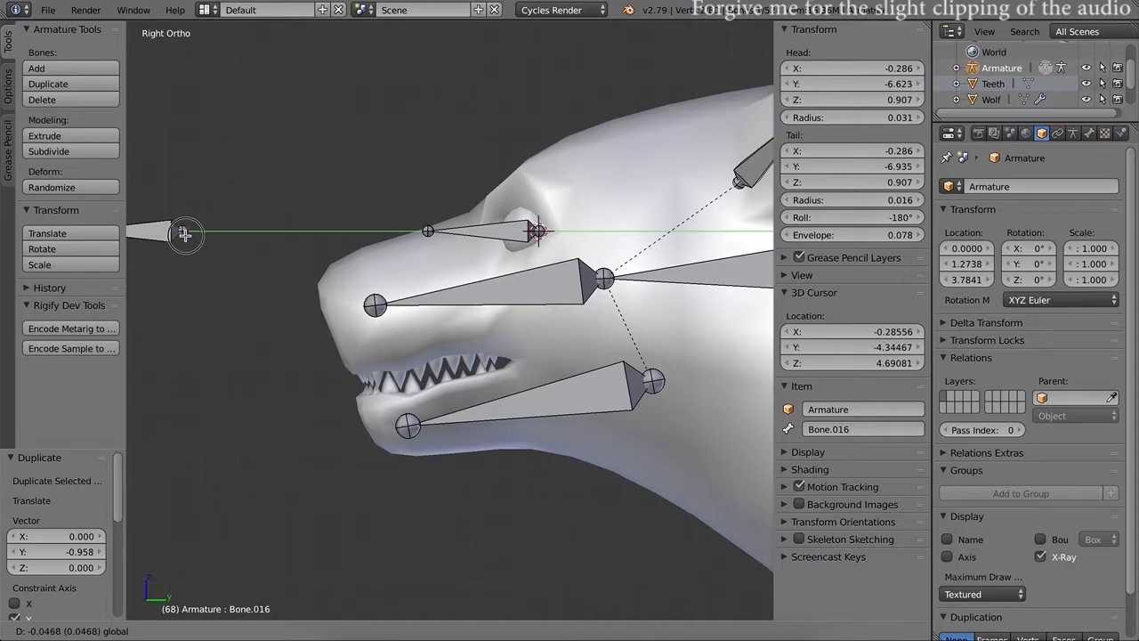
pyautogui.click(184, 233)
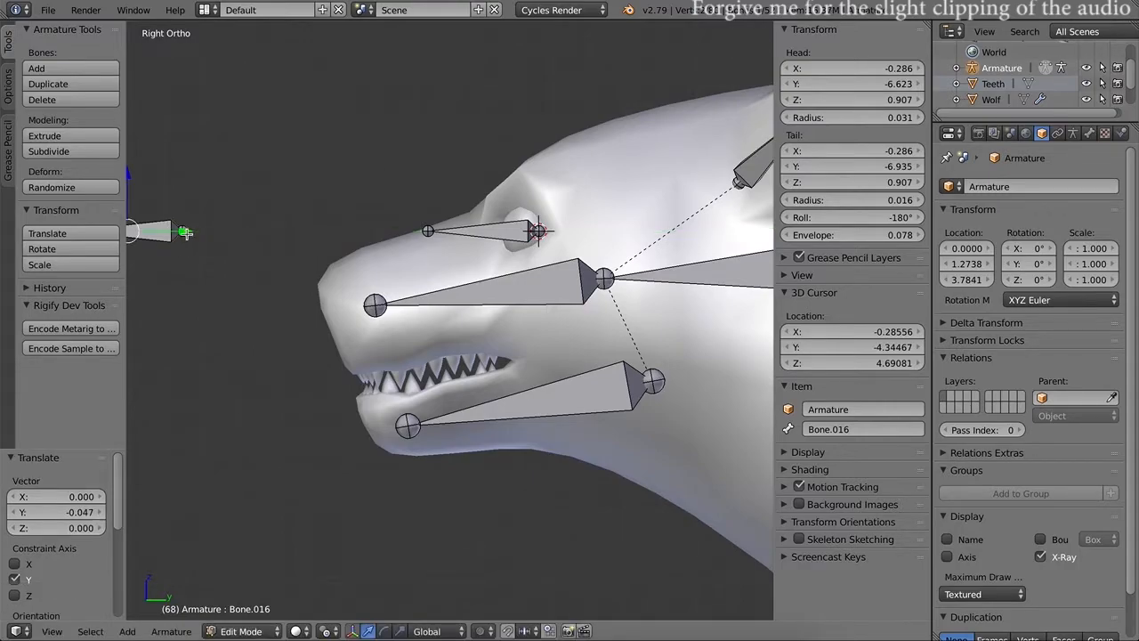
pyautogui.press('g')
pyautogui.press('y')
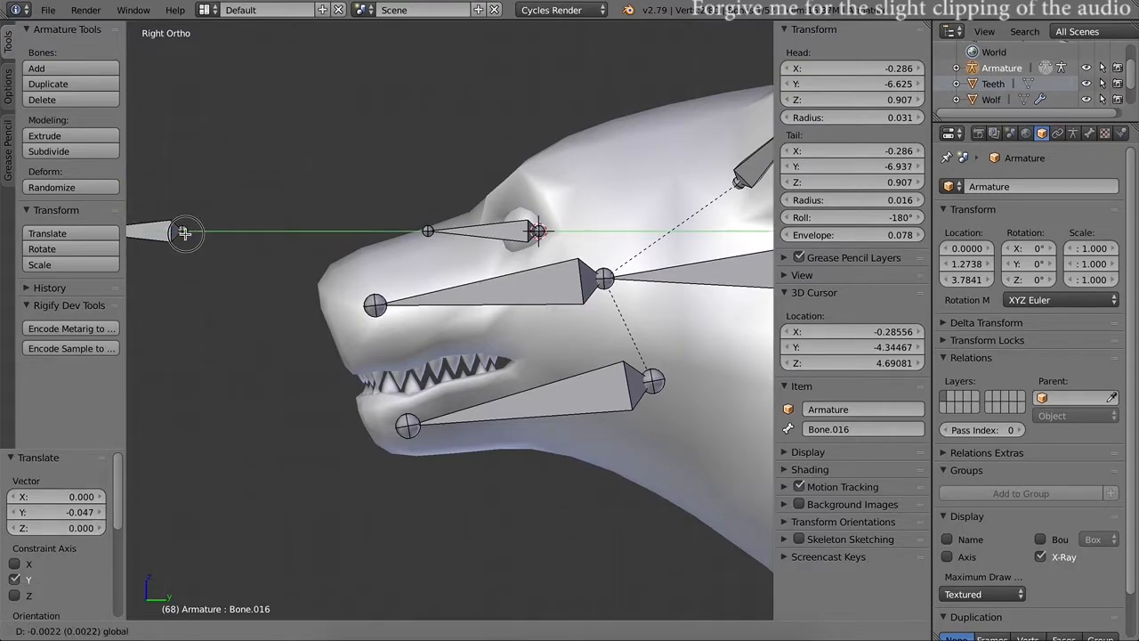
pyautogui.click(184, 233)
pyautogui.scroll(-1, 292, 272)
pyautogui.scroll(-1, 314, 292)
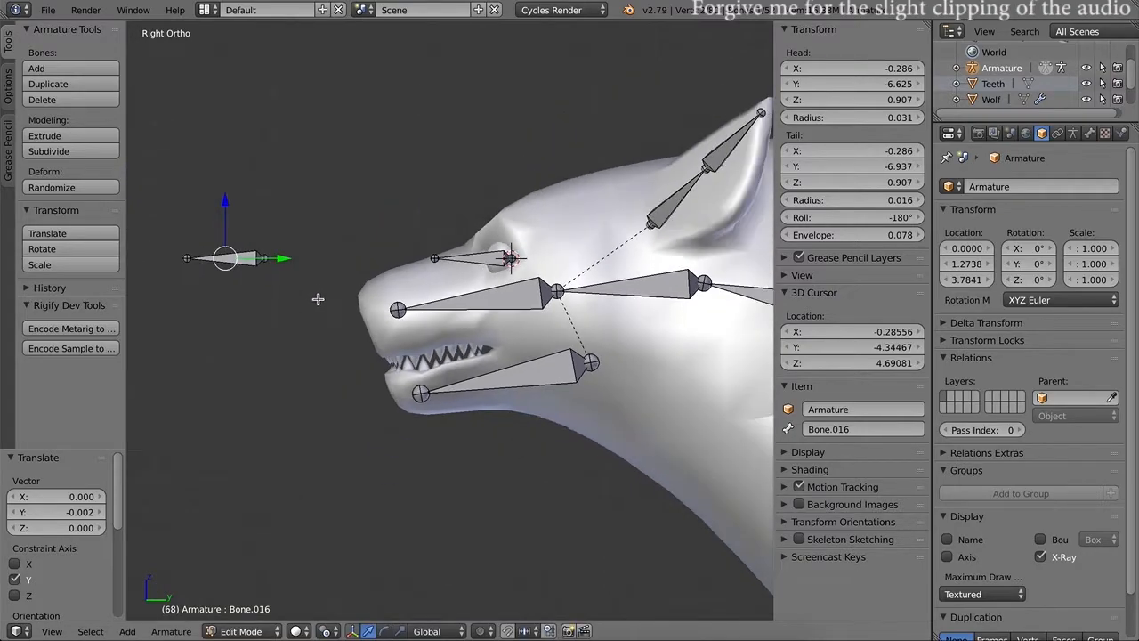
pyautogui.press('a')
# Step: Rotate the head bone in Pose Mode to test whether the eye bones follow it, and undo the rotation
pyautogui.moveTo(371, 291); pyautogui.dragTo(402, 327, button='middle')
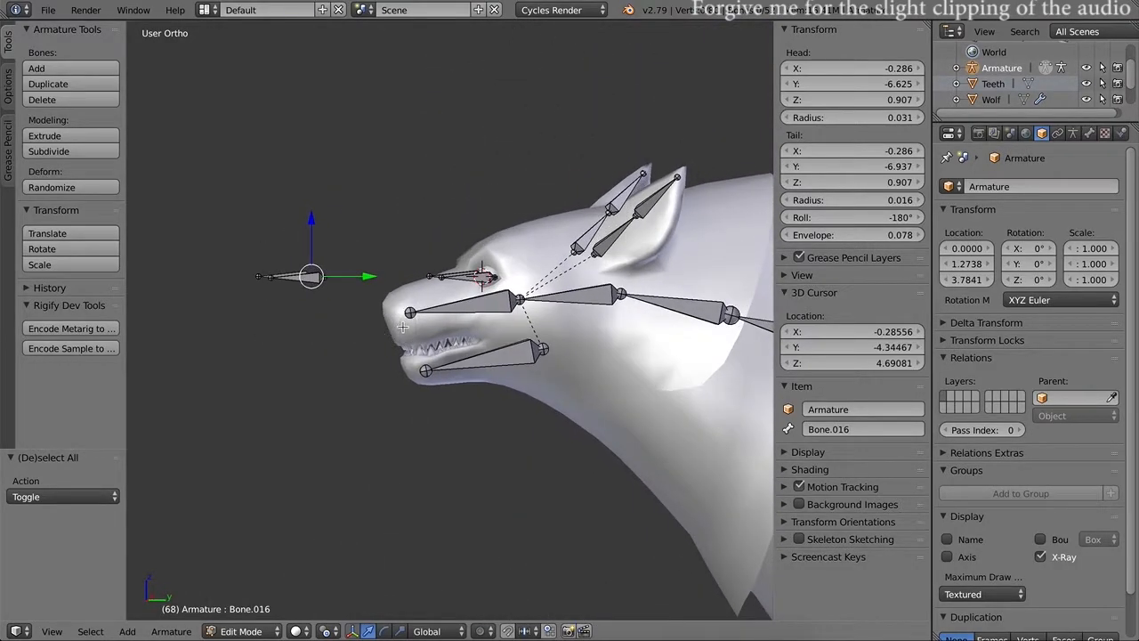
pyautogui.rightClick(588, 305)
pyautogui.hotkey('ctrl', 'Tab')
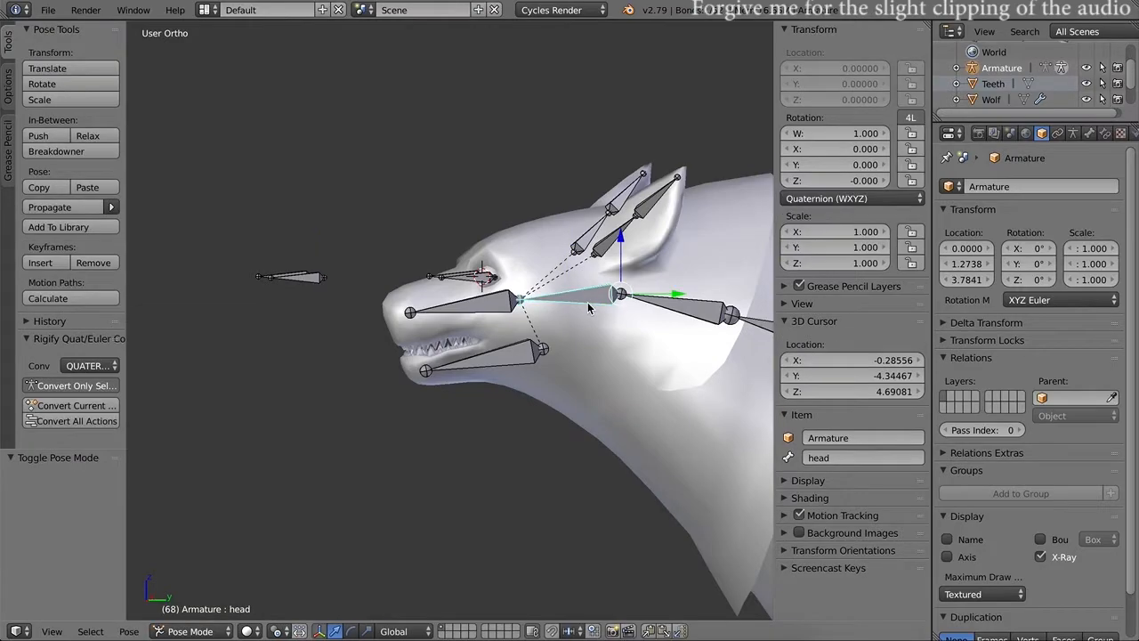
pyautogui.press('r')
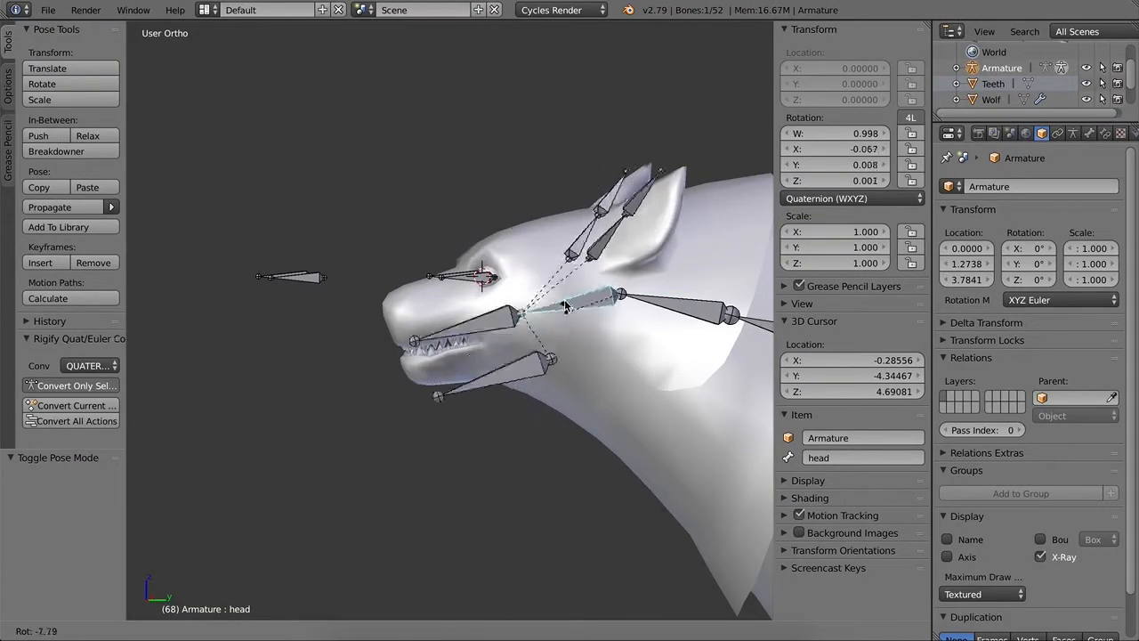
pyautogui.click(552, 319)
pyautogui.hotkey('ctrl', 'z')
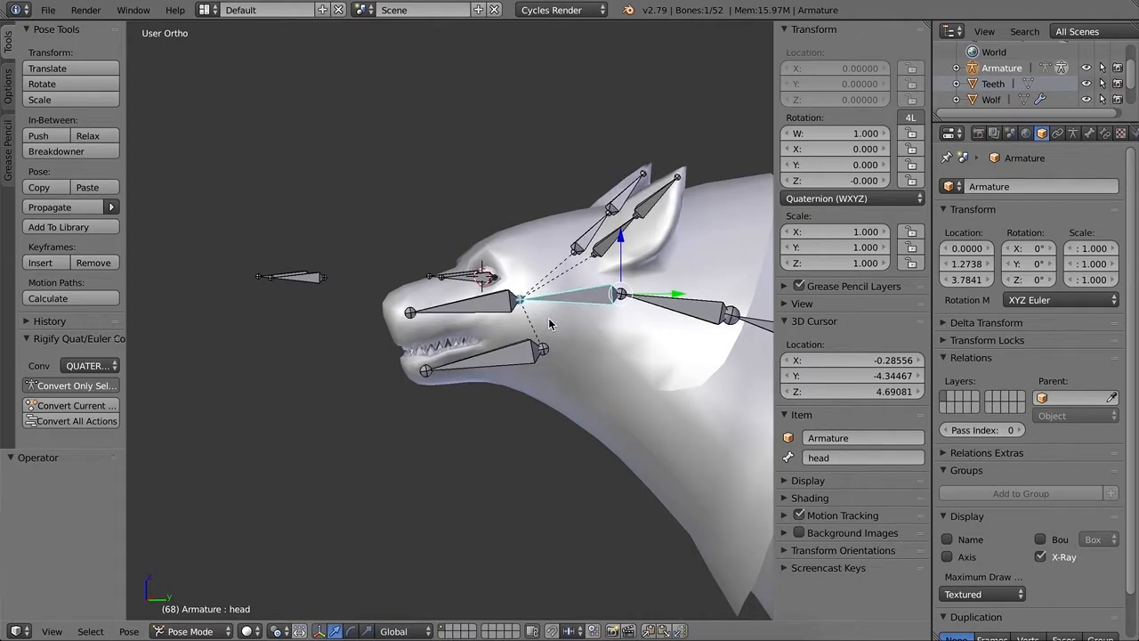
# Step: Parent both eye bones to the head bone with Keep Offset in Edit Mode, and return to Pose Mode
pyautogui.rightClick(462, 283)
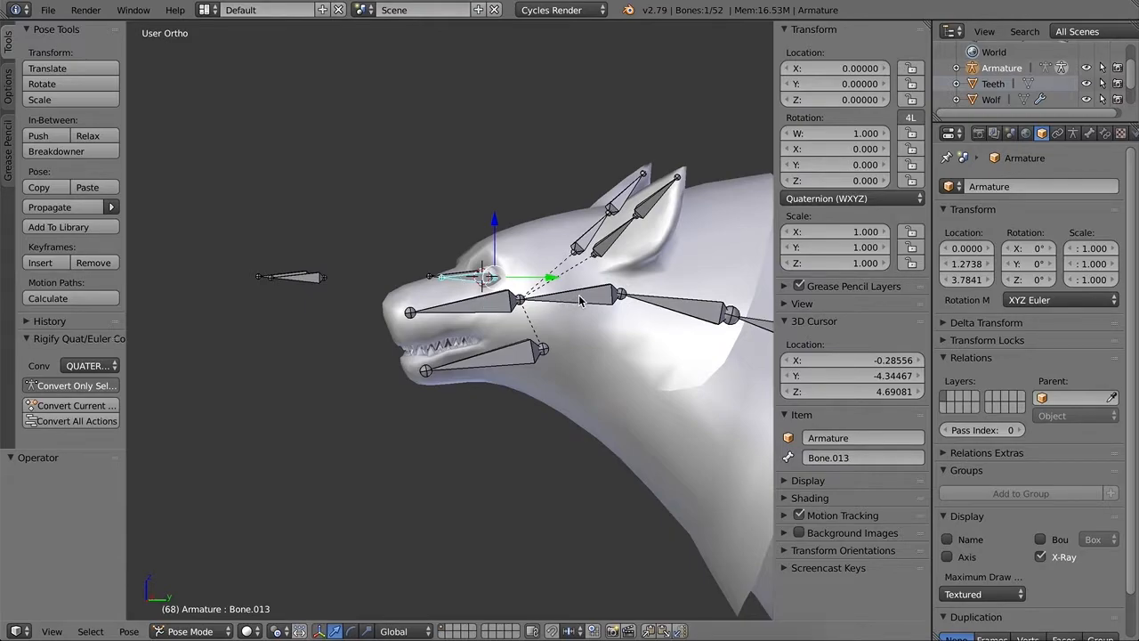
pyautogui.keyDown('shift'); pyautogui.rightClick(457, 278); pyautogui.keyUp('shift')
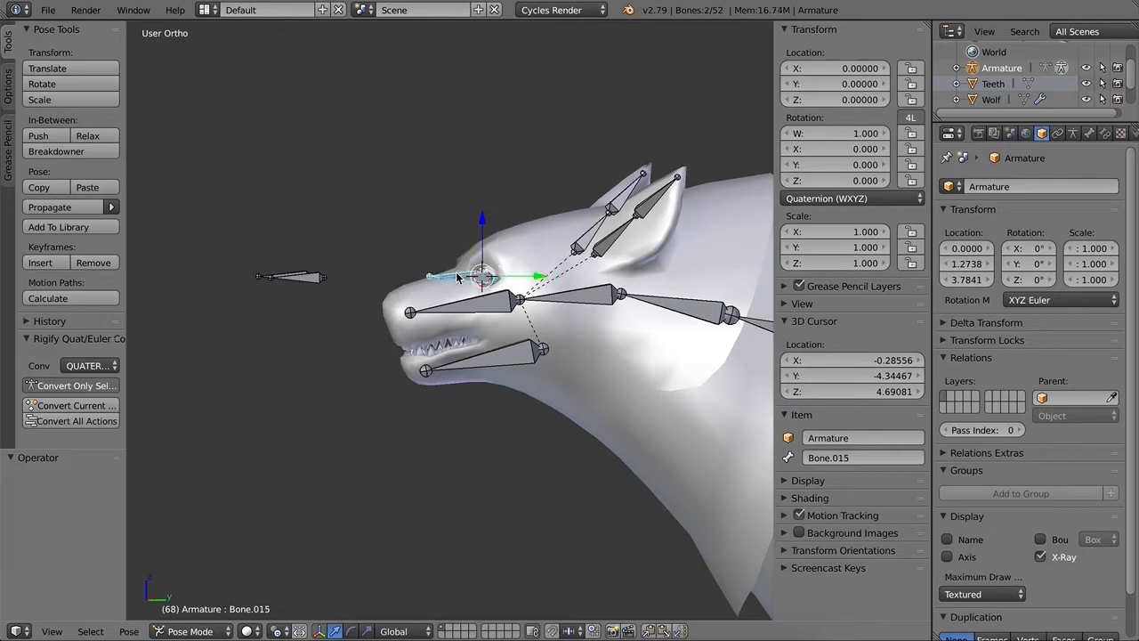
pyautogui.press('Tab')
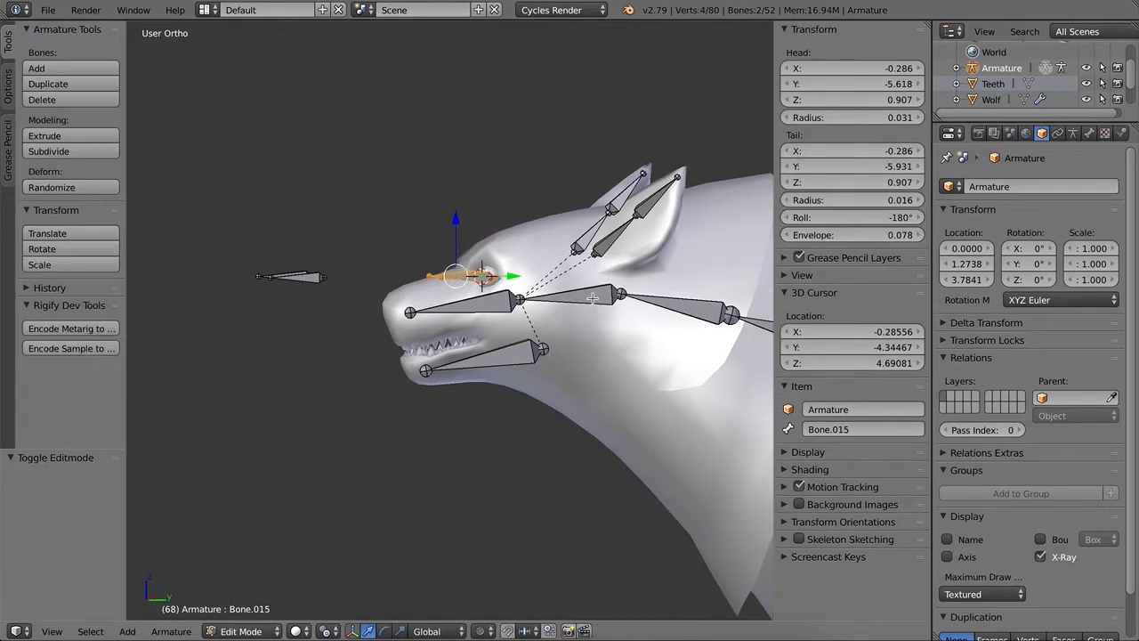
pyautogui.keyDown('shift'); pyautogui.rightClick(596, 296); pyautogui.keyUp('shift')
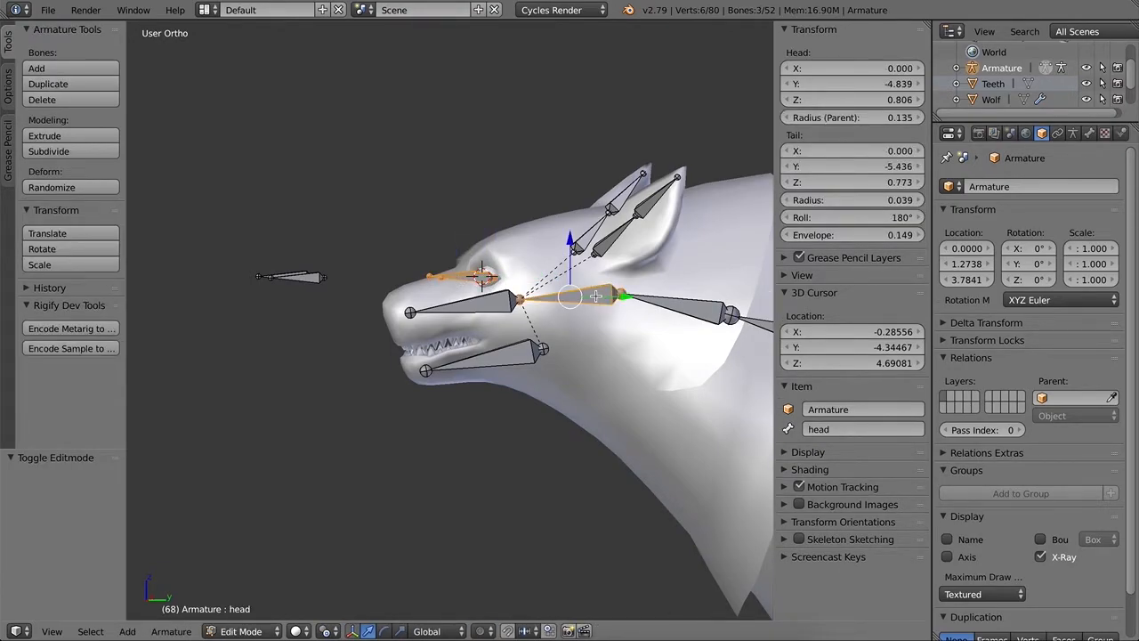
pyautogui.hotkey('ctrl', 'p')
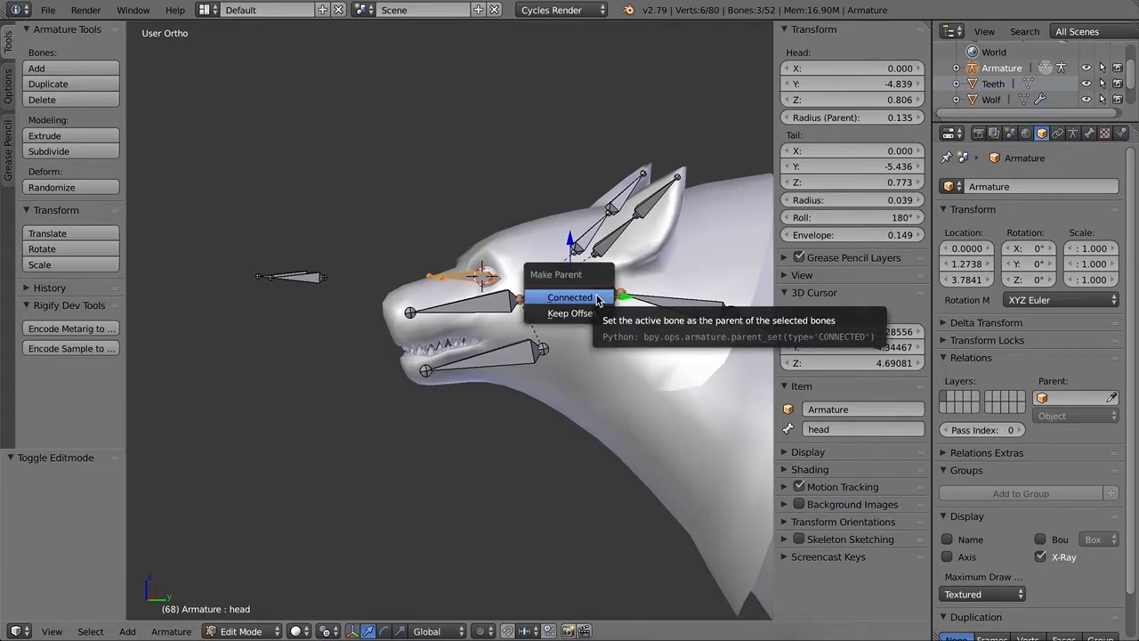
pyautogui.click(578, 313)
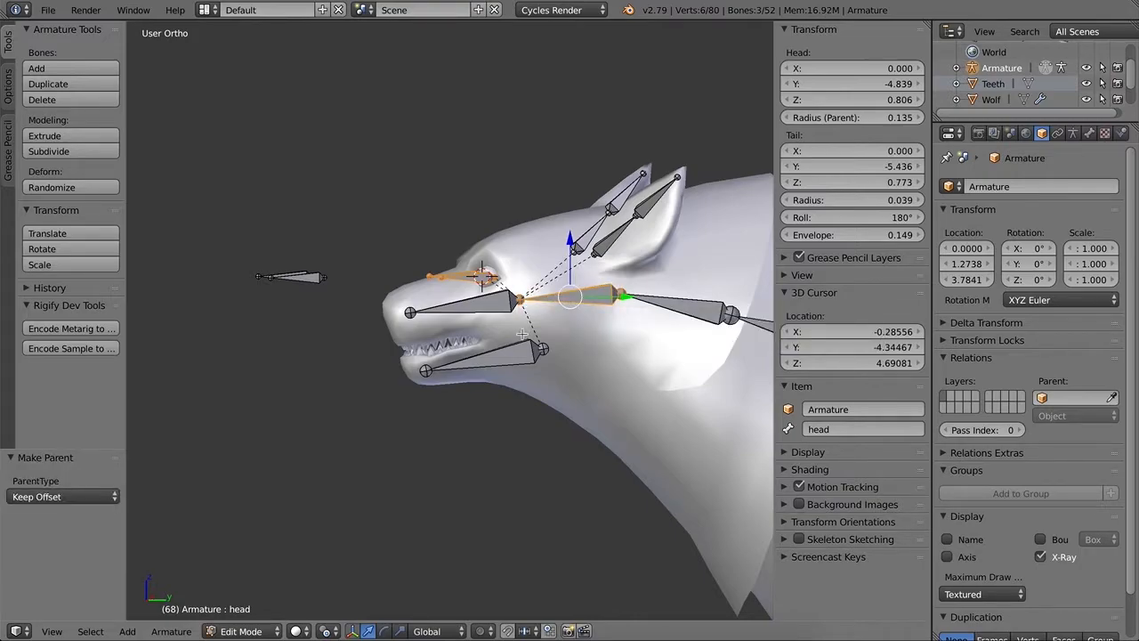
pyautogui.hotkey('ctrl', 'Tab')
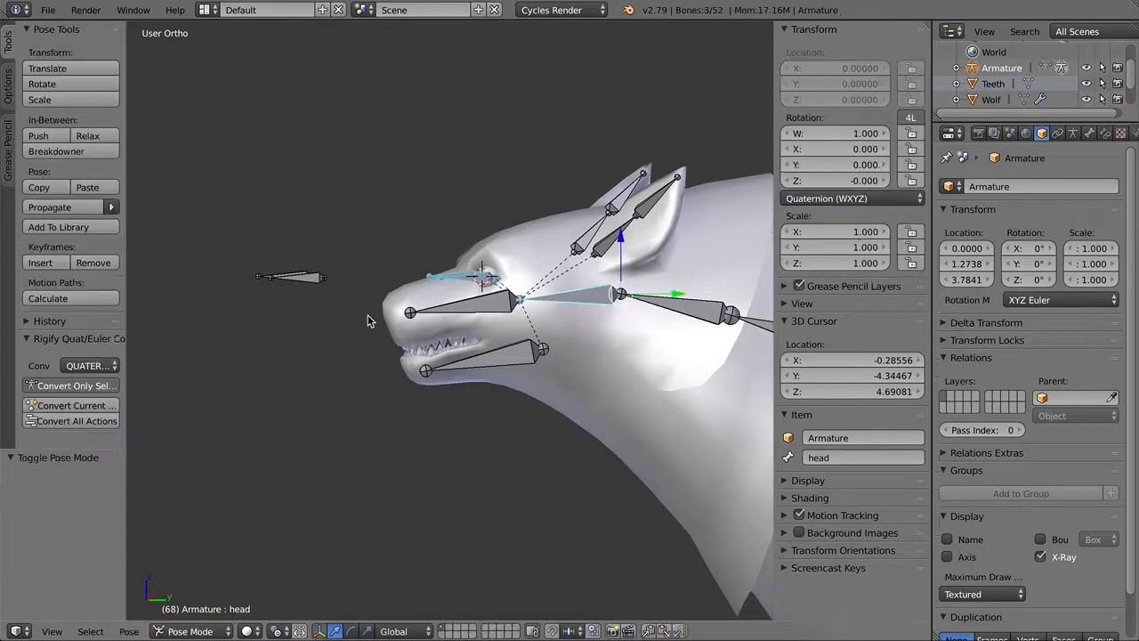
# Step: Set the pivot point to Median Point and snap the 3D cursor to the midpoint of the two eye target bones
pyautogui.rightClick(459, 280)
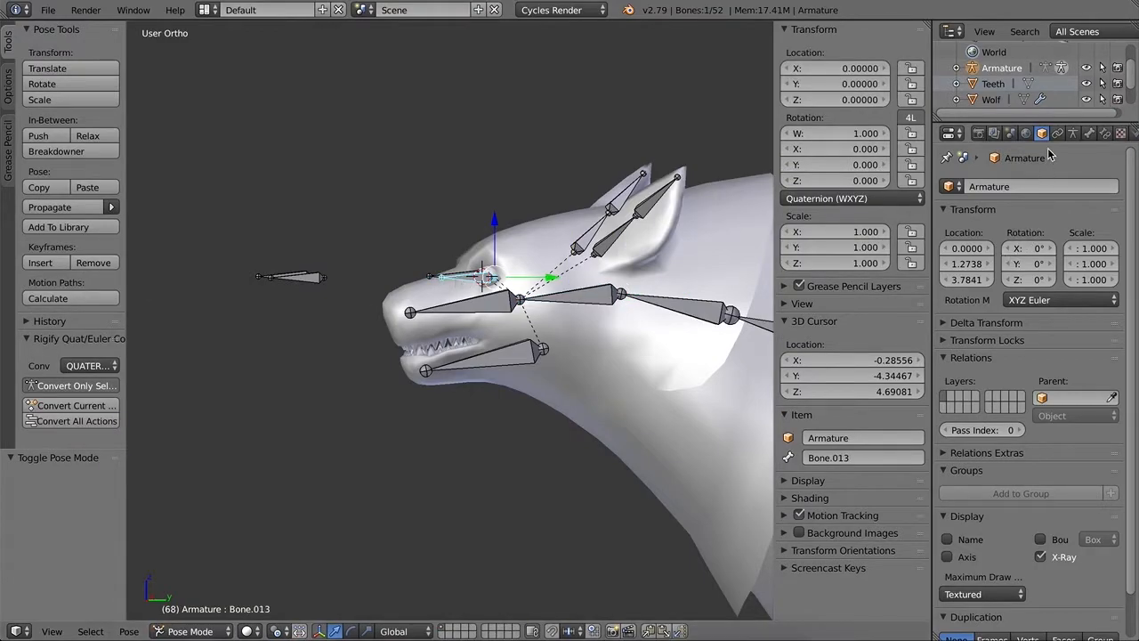
pyautogui.click(1105, 134)
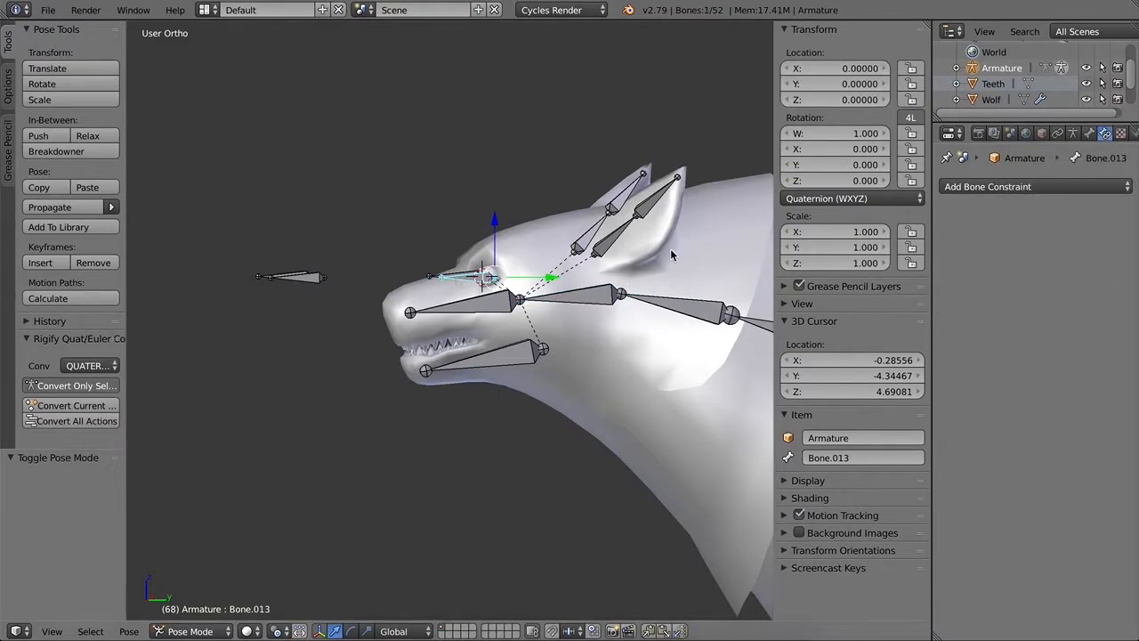
pyautogui.moveTo(345, 324); pyautogui.dragTo(340, 351, button='middle')
pyautogui.rightClick(312, 294)
pyautogui.keyDown('shift'); pyautogui.rightClick(295, 245); pyautogui.keyUp('shift')
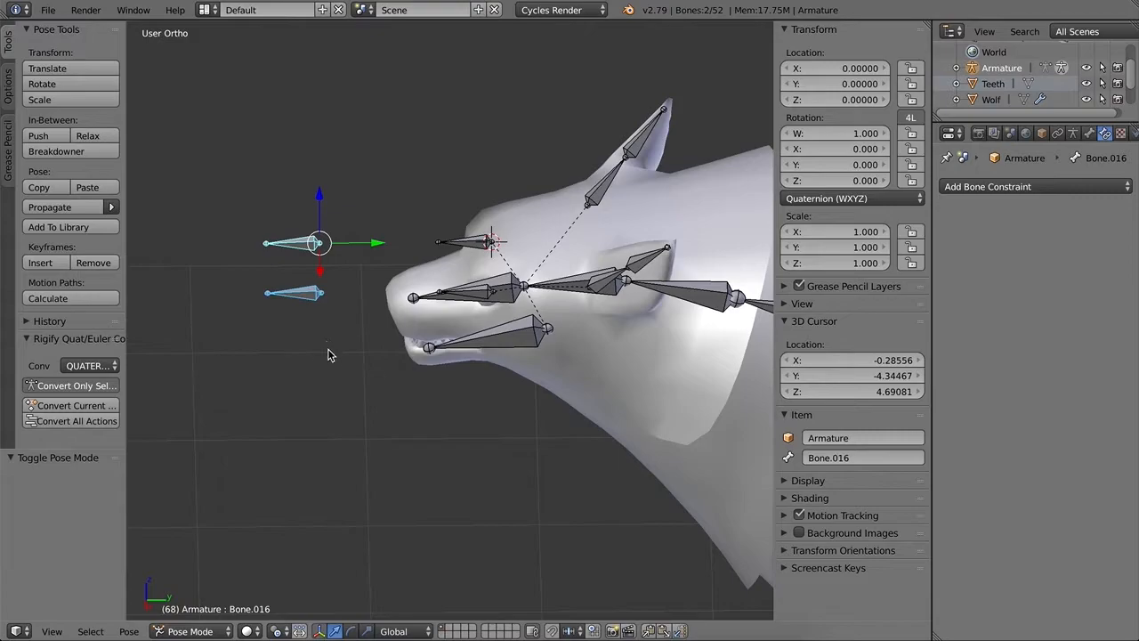
pyautogui.press('KP_3')
pyautogui.click(278, 631)
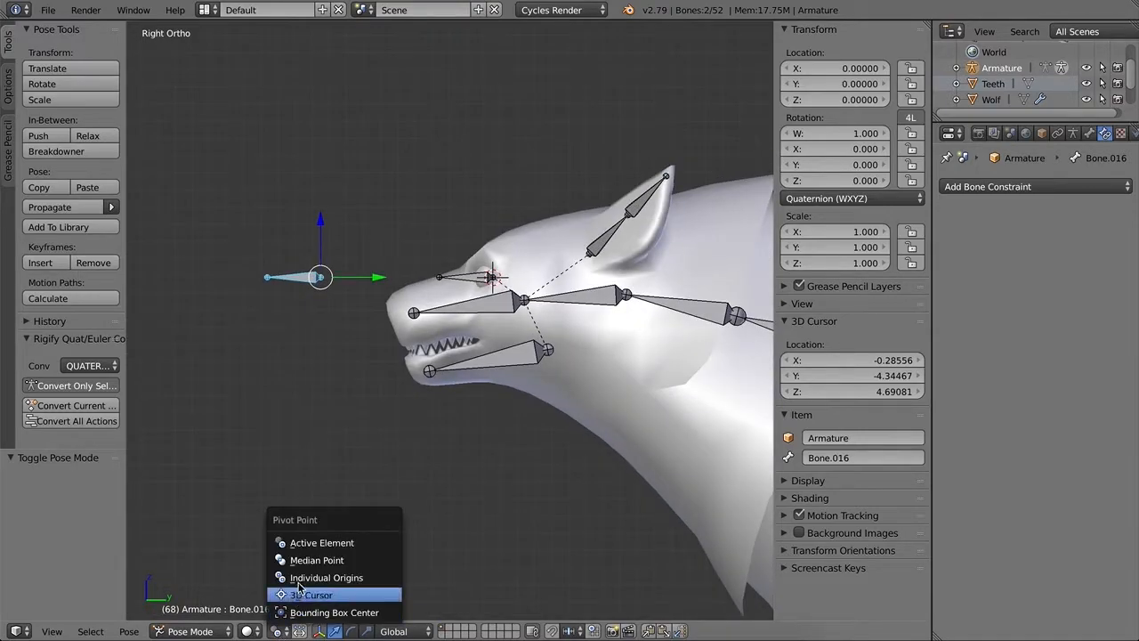
pyautogui.click(316, 560)
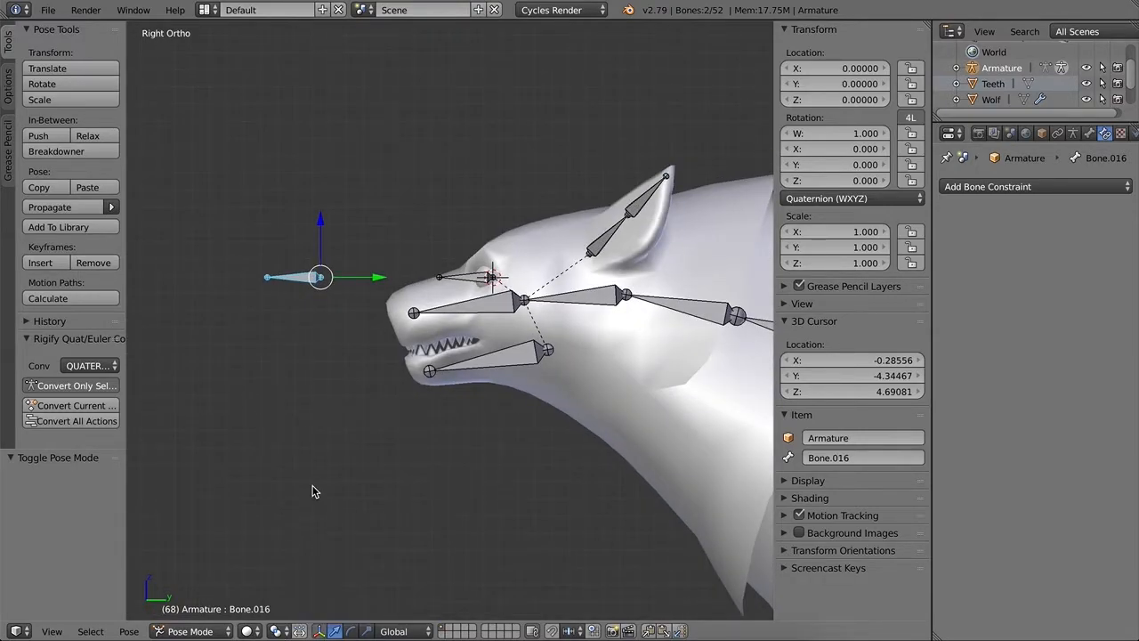
pyautogui.hotkey('shift', 's')
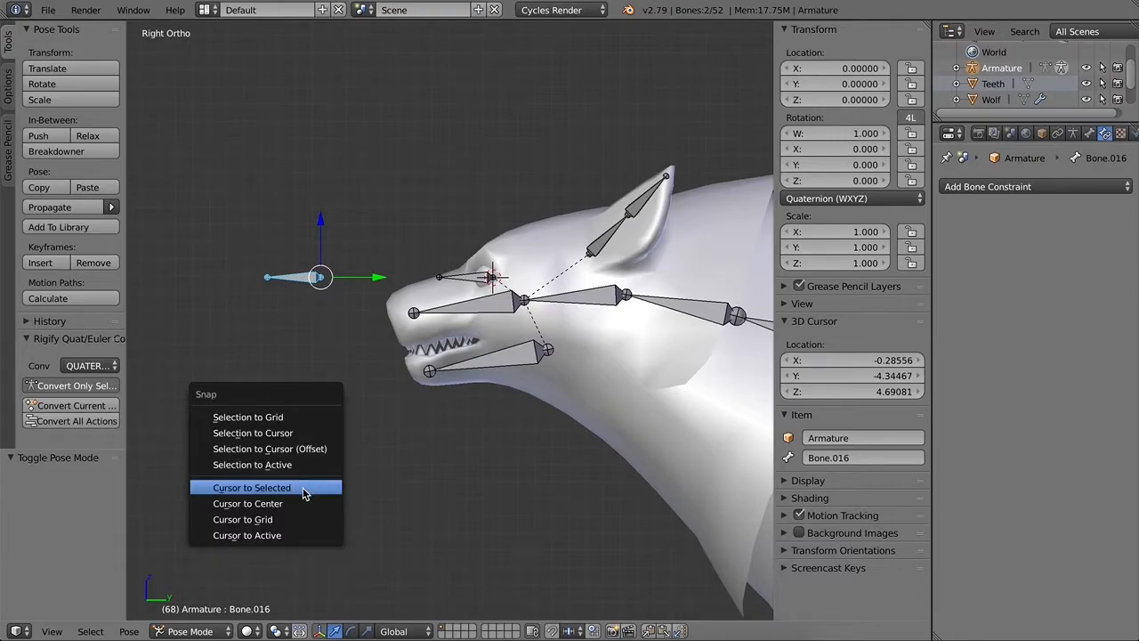
pyautogui.click(308, 486)
pyautogui.moveTo(416, 384)
pyautogui.mouseDown(button='middle')
pyautogui.moveTo(450, 433)
pyautogui.moveTo(405, 395)
pyautogui.mouseUp(button='middle')
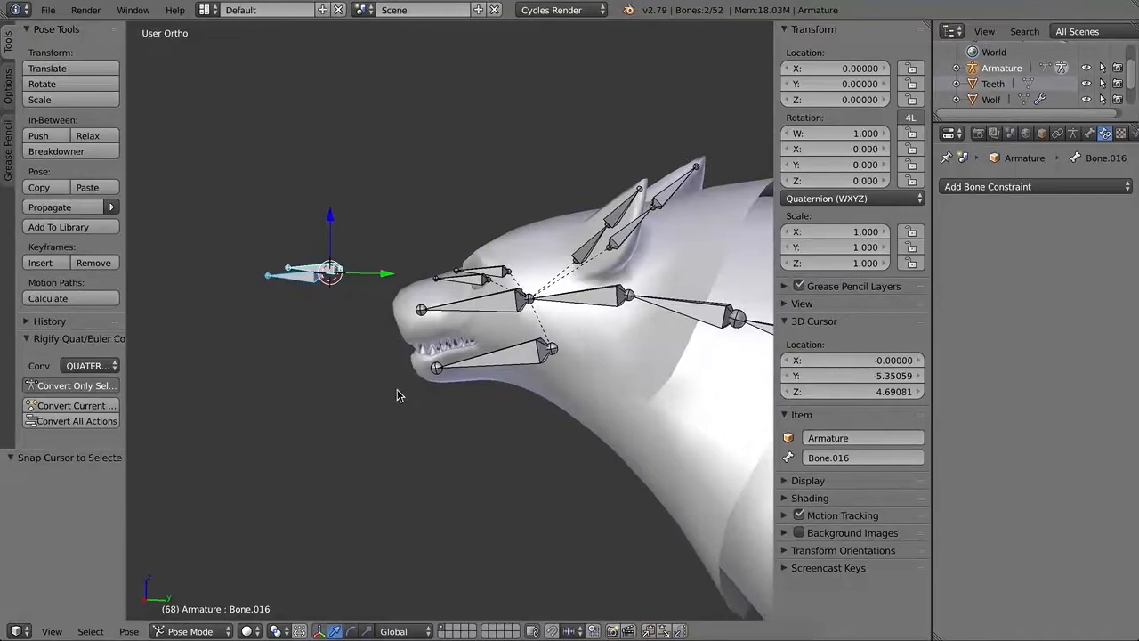
# Step: Add a bone at the 3D cursor in Edit Mode, lower its tip by about 0.617 along Z, and deselect everything
pyautogui.press('Tab')
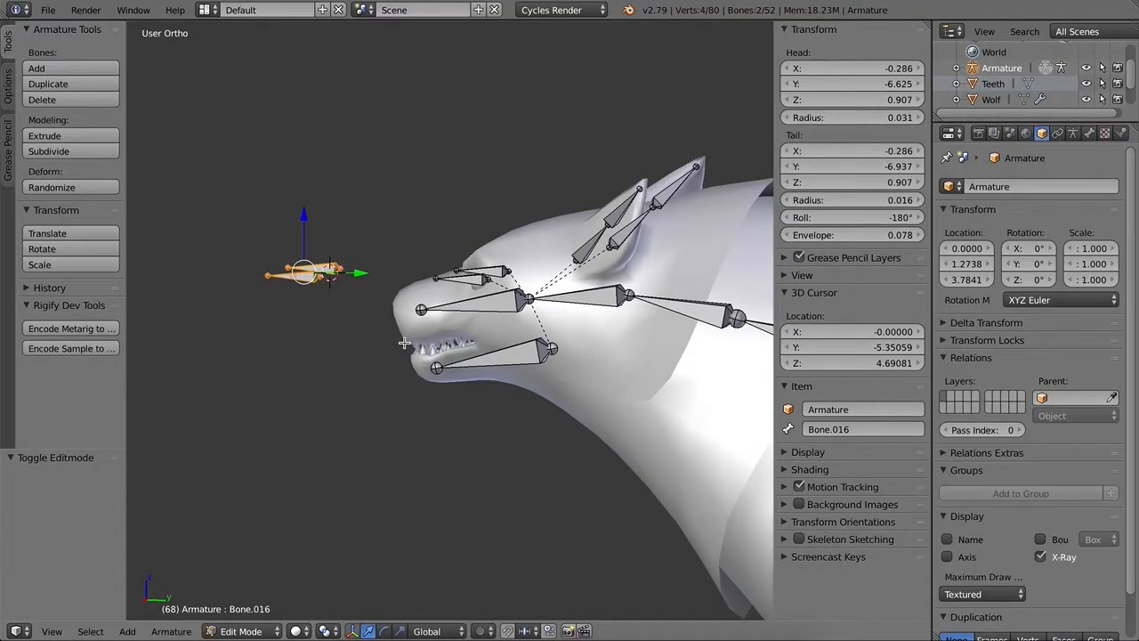
pyautogui.press('a')
pyautogui.hotkey('shift', 'a')
pyautogui.moveTo(338, 49); pyautogui.dragTo(340, 164)
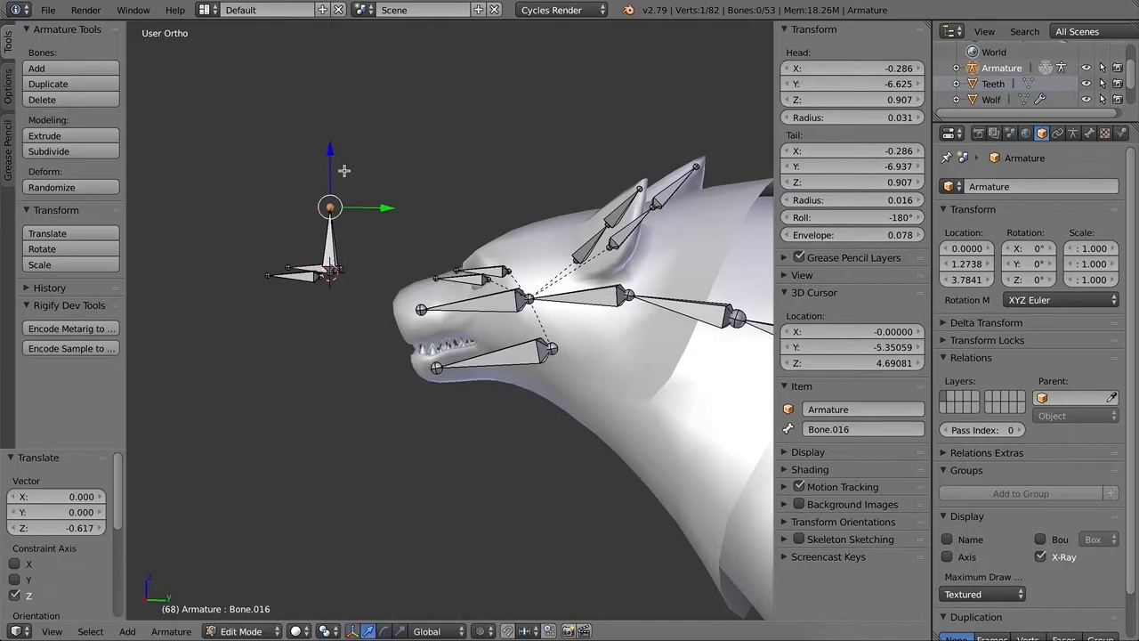
pyautogui.press('KP_3')
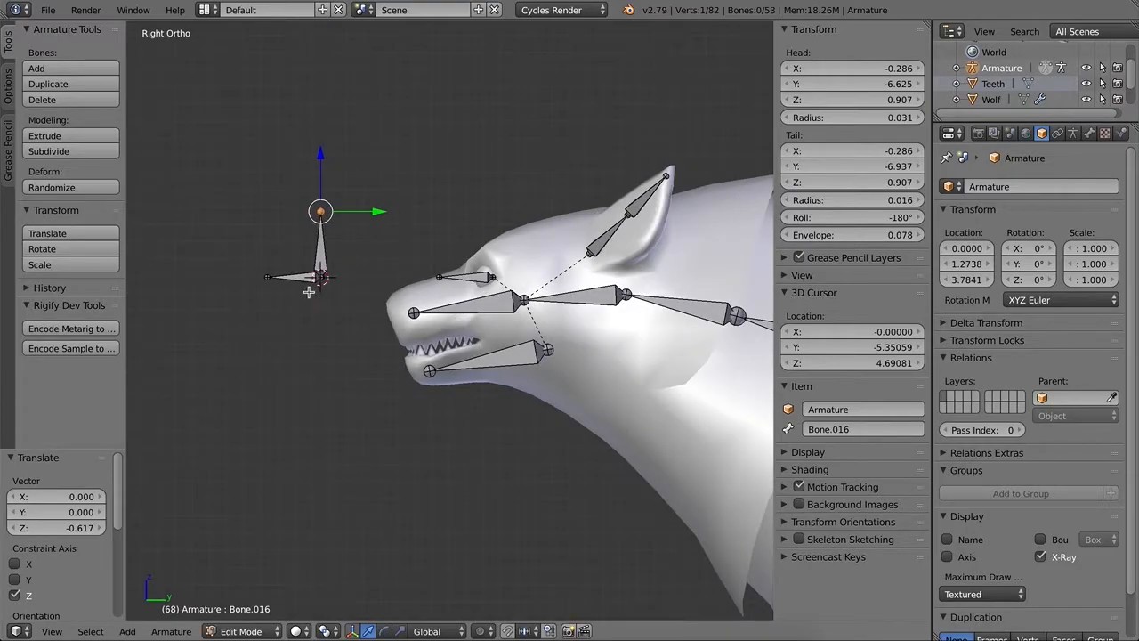
pyautogui.press('a')
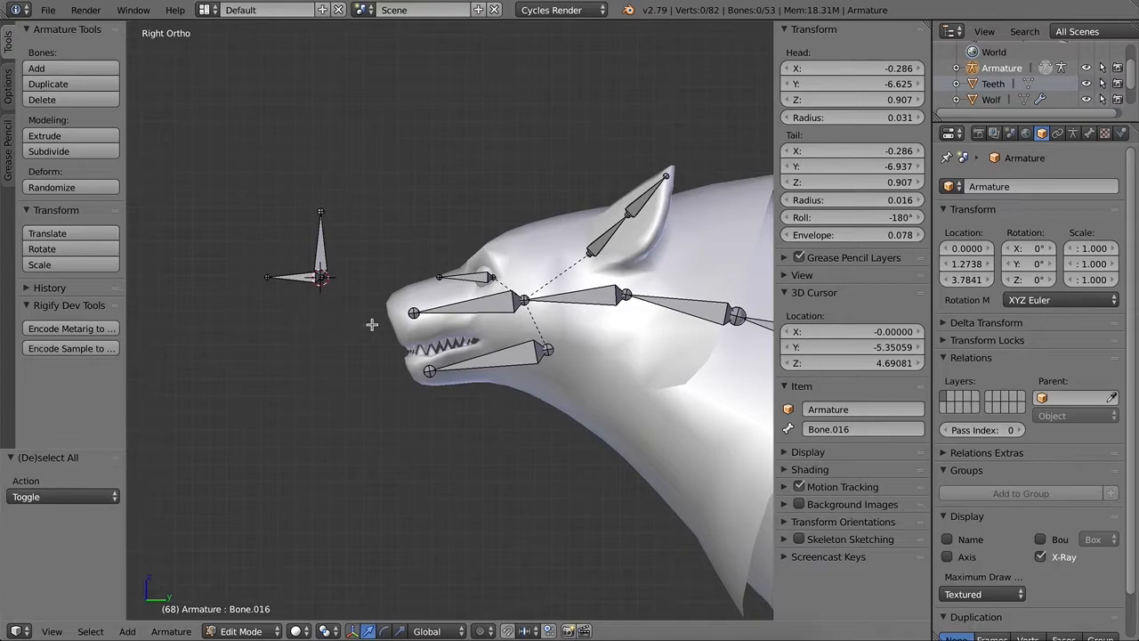
pyautogui.moveTo(404, 353)
pyautogui.mouseDown(button='middle')
pyautogui.moveTo(481, 357)
pyautogui.moveTo(411, 351)
pyautogui.mouseUp(button='middle')
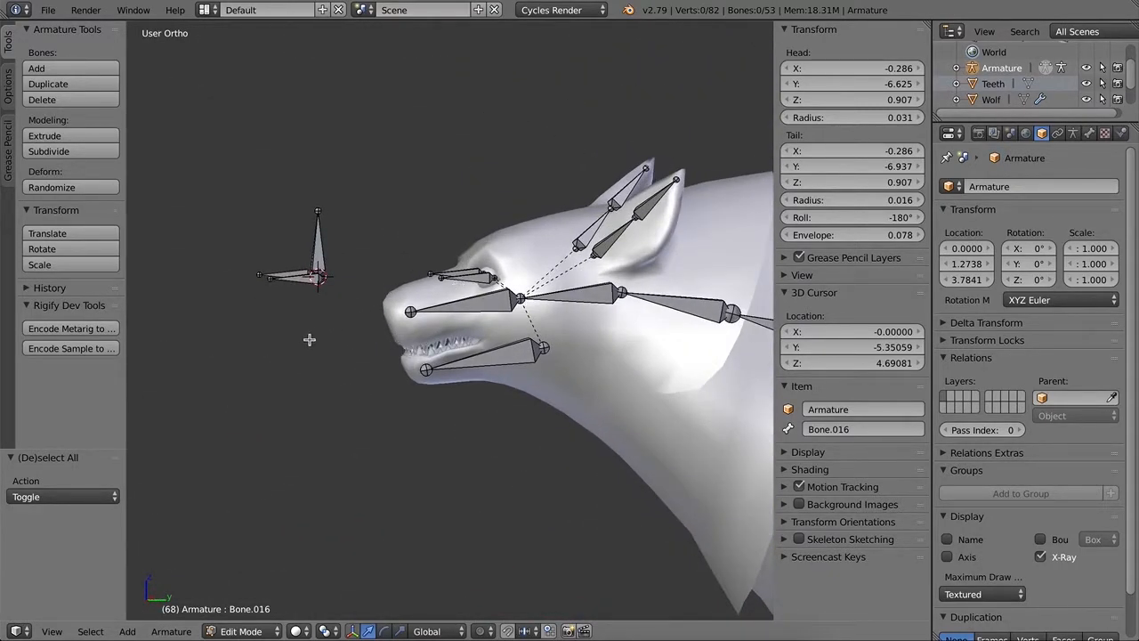
# Step: In Pose Mode, add a Damped Track constraint to the left eye bone with Armature as its target
pyautogui.hotkey('ctrl', 'Tab')
pyautogui.rightClick(472, 277)
pyautogui.click(1035, 187)
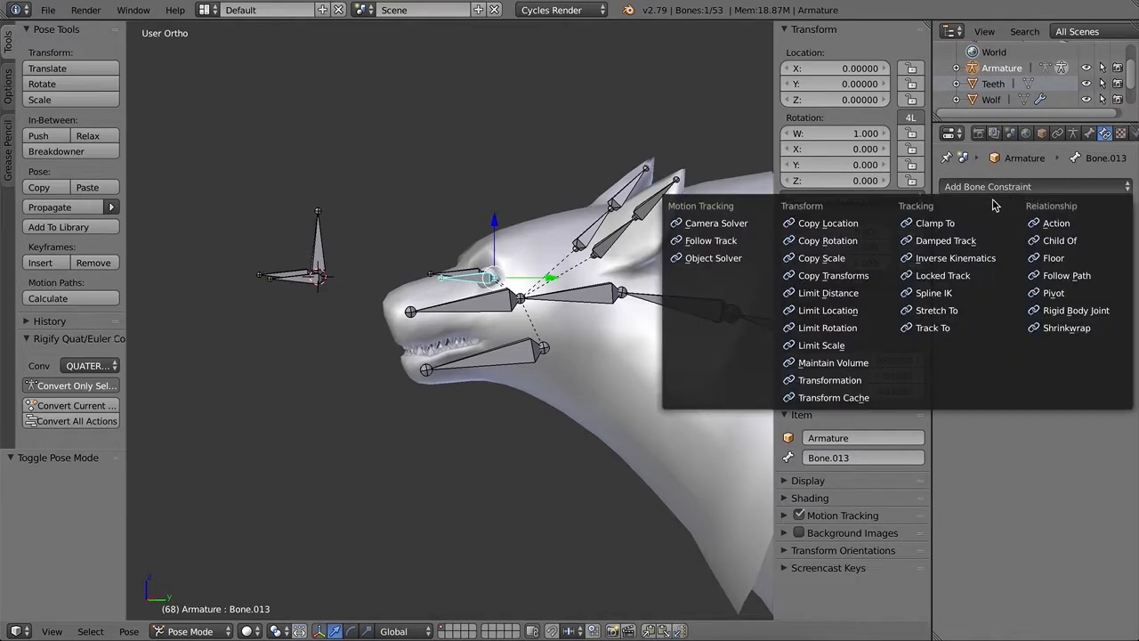
pyautogui.click(947, 244)
pyautogui.click(1041, 242)
pyautogui.click(995, 265)
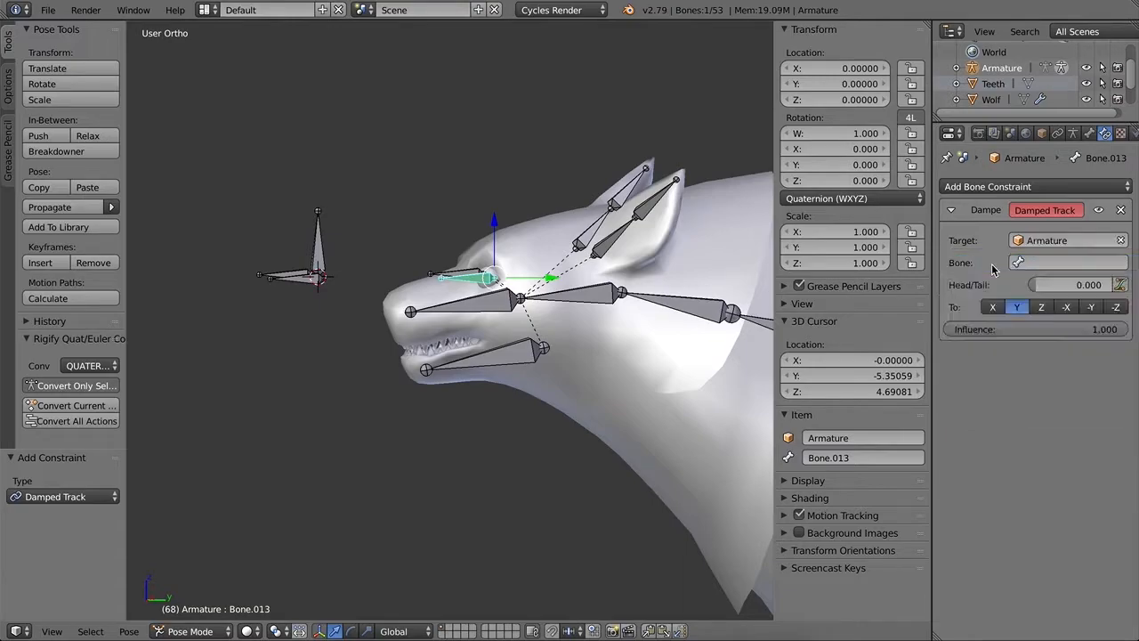
pyautogui.click(1041, 261)
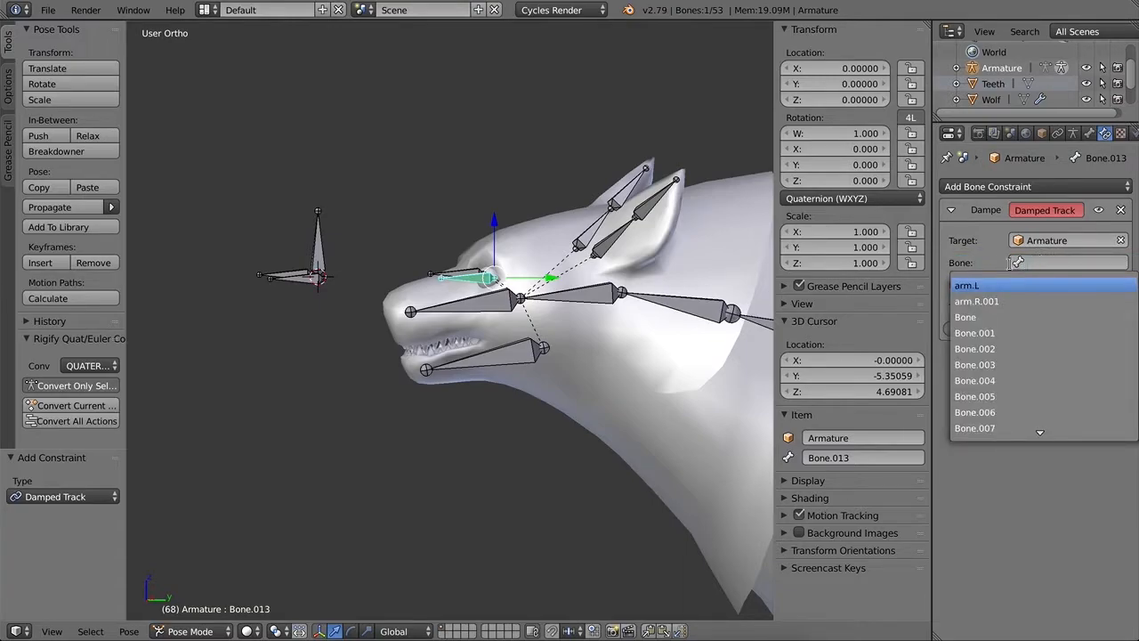
# Step: Set the left eye's Damped Track bone to Bone.014, the target bone in front of that eye
pyautogui.rightClick(298, 283)
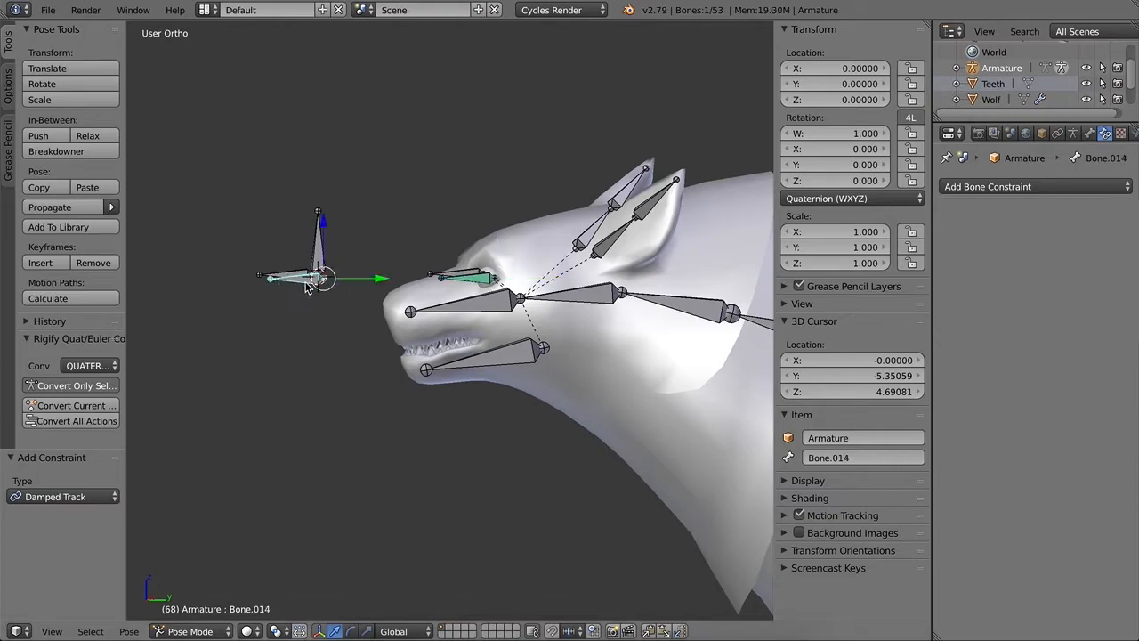
pyautogui.rightClick(477, 287)
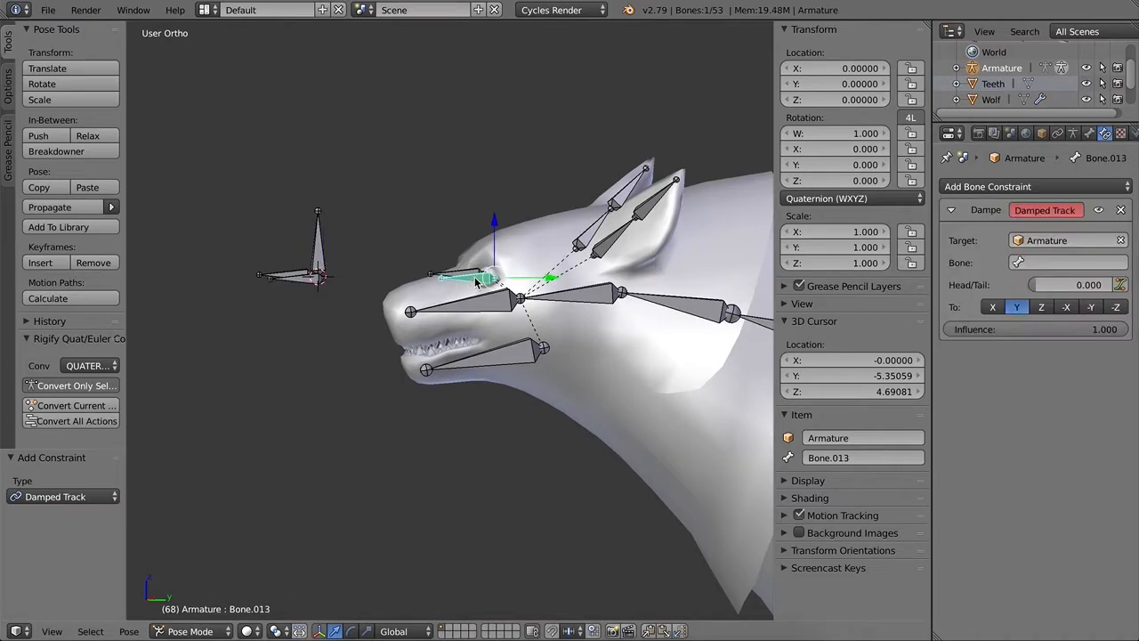
pyautogui.click(1055, 261)
pyautogui.scroll(-9, 1025, 380)
pyautogui.scroll(-9, 1024, 380)
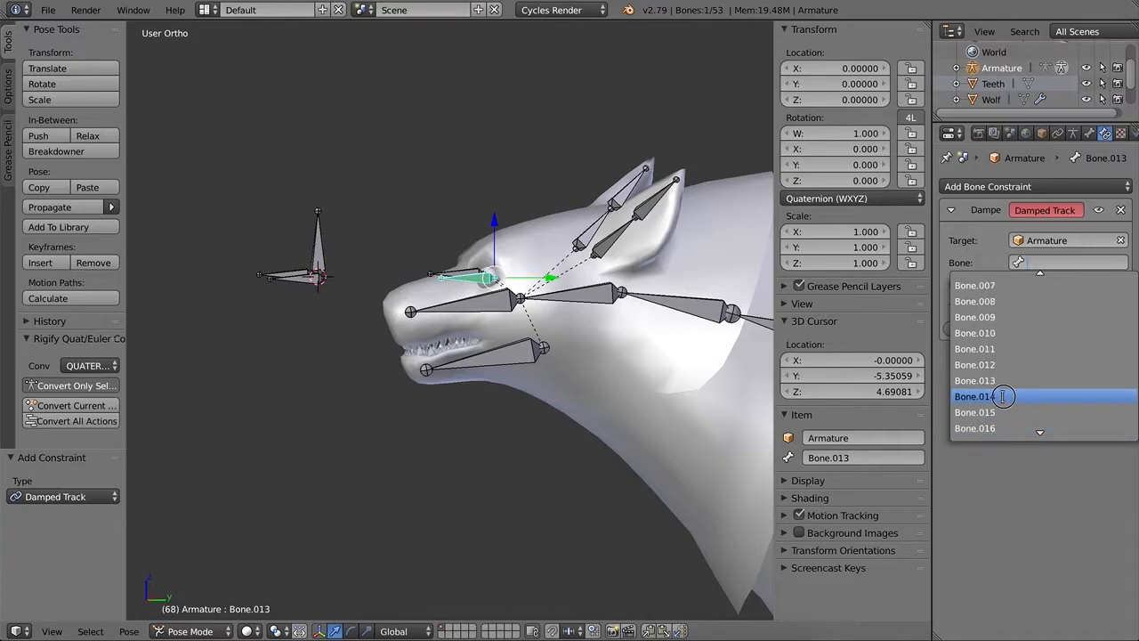
pyautogui.click(1004, 396)
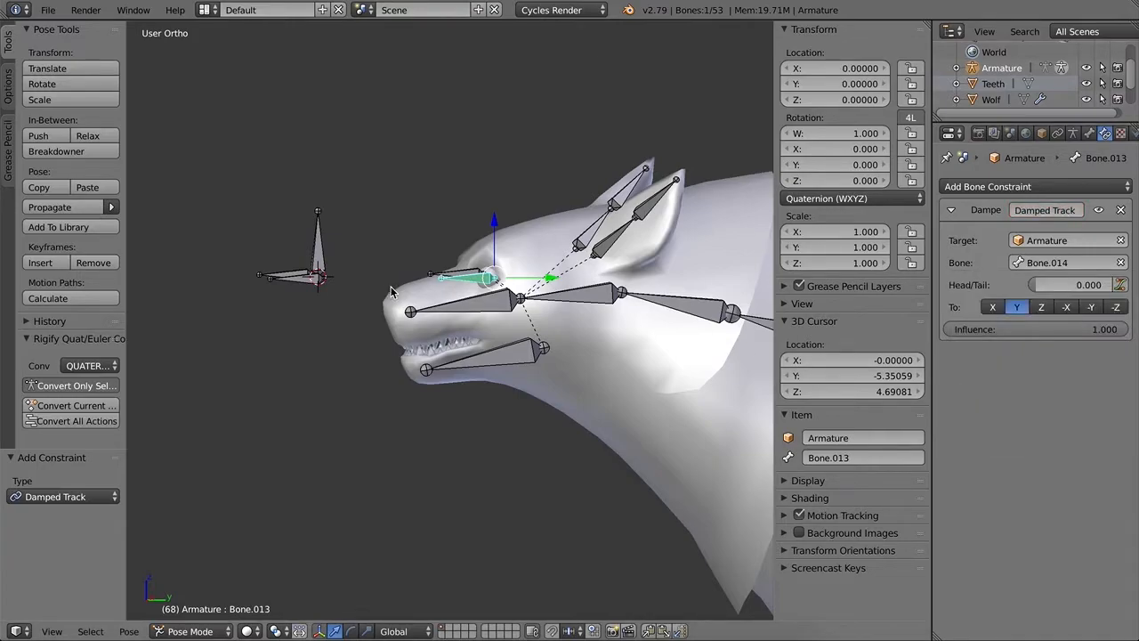
# Step: Test-move the left eye's target bone to check the eye tracking, and cancel the move
pyautogui.moveTo(399, 334); pyautogui.dragTo(371, 341, button='middle')
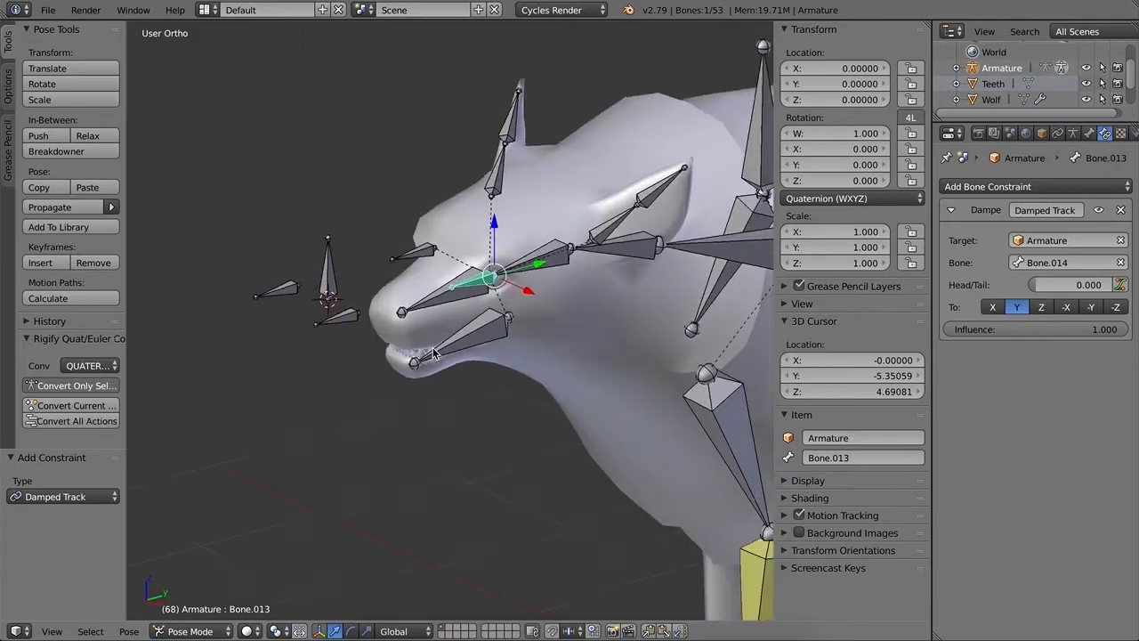
pyautogui.rightClick(352, 321)
pyautogui.press('g')
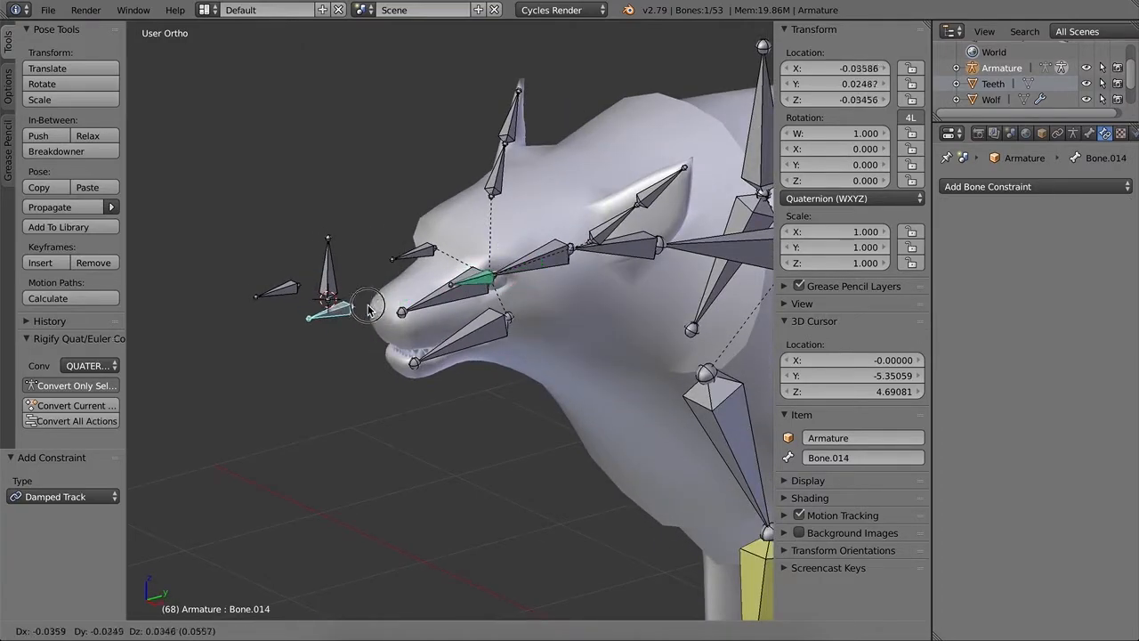
pyautogui.rightClick(388, 305)
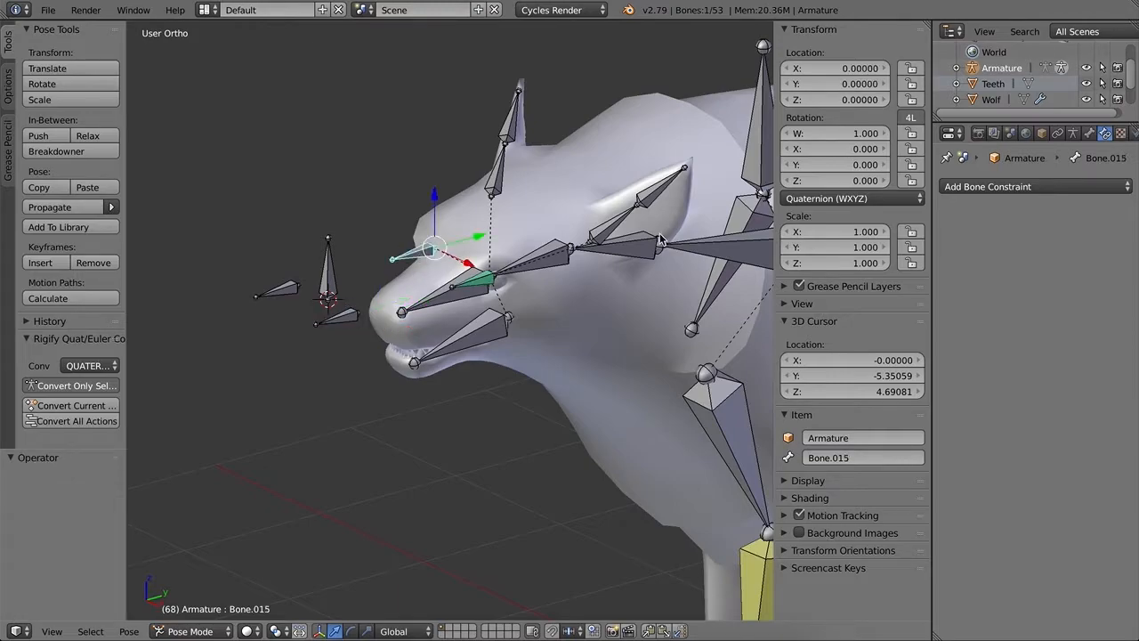
# Step: Add a Damped Track constraint to the right eye bone, with Armature as target and Bone.016 as the tracked bone
pyautogui.rightClick(284, 301)
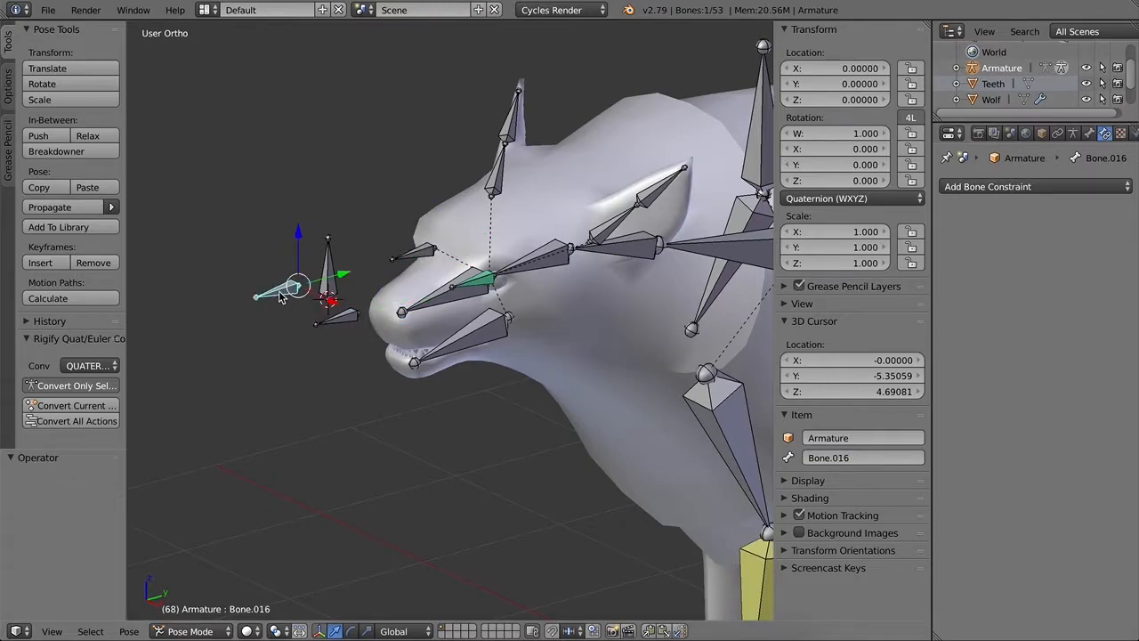
pyautogui.rightClick(408, 260)
pyautogui.click(969, 186)
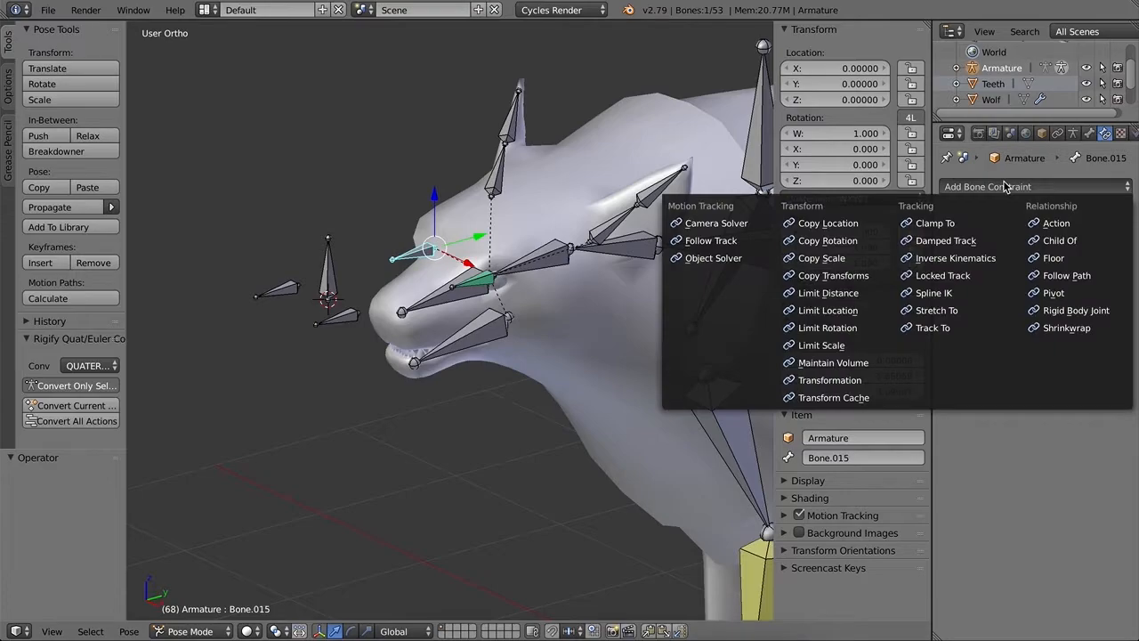
pyautogui.click(958, 240)
pyautogui.click(1022, 241)
pyautogui.click(974, 263)
pyautogui.click(1032, 263)
pyautogui.scroll(-10, 993, 374)
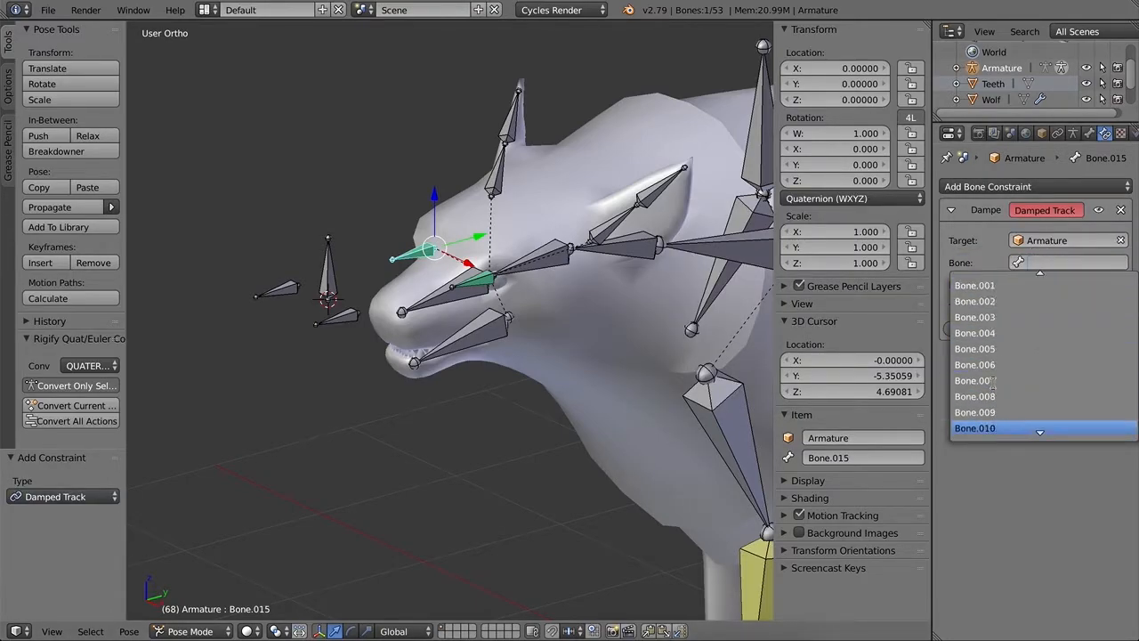
pyautogui.scroll(-3, 995, 381)
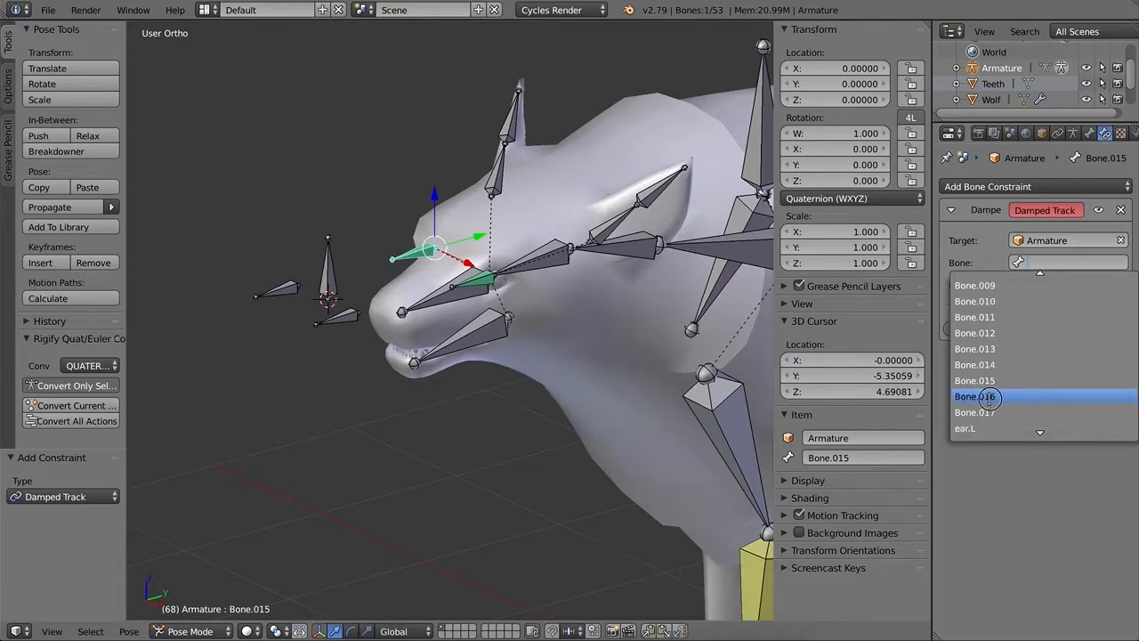
pyautogui.click(983, 396)
# Step: Test-move the right eye's target bone to check the eye tracking, and cancel the move
pyautogui.rightClick(288, 294)
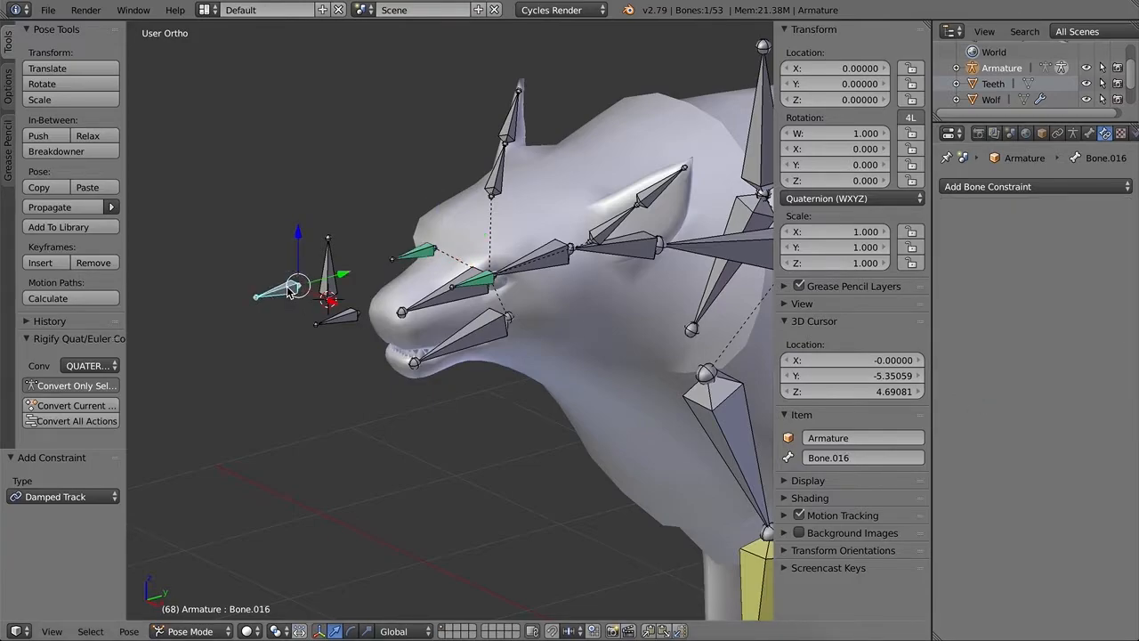
pyautogui.press('g')
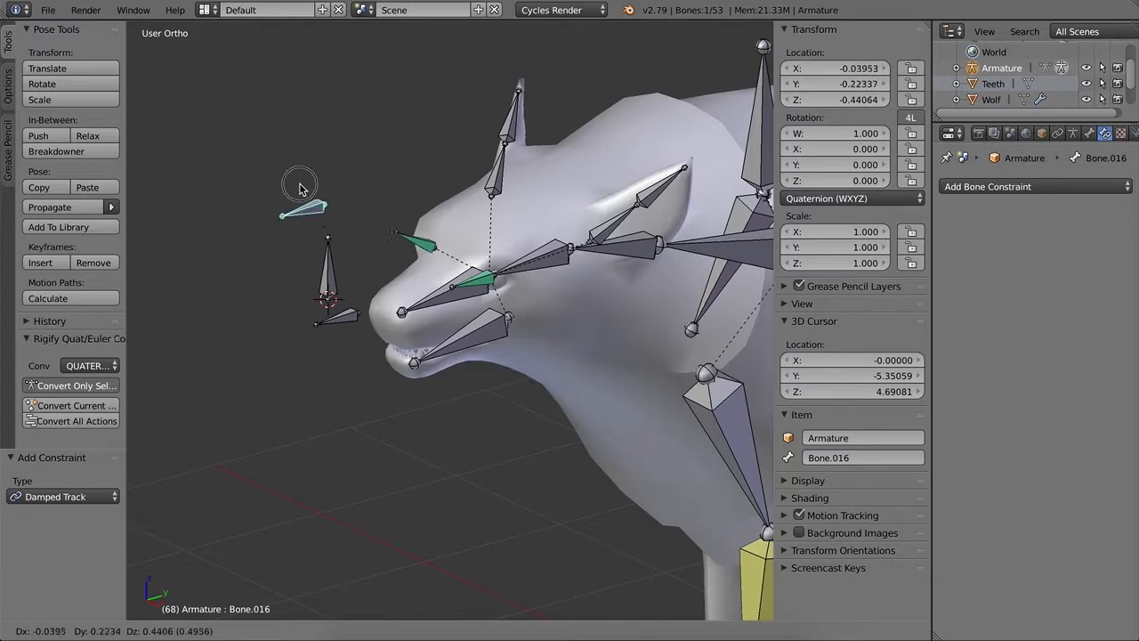
pyautogui.rightClick(338, 282)
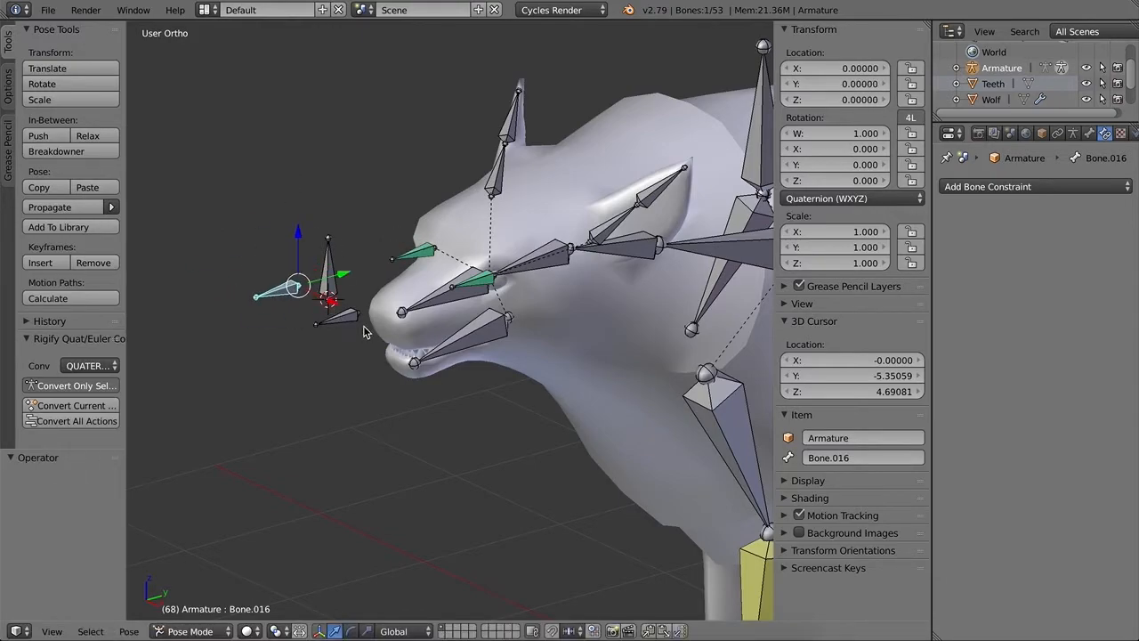
# Step: Parent both eye target bones to the upright bone between them with Keep Offset in Edit Mode
pyautogui.scroll(1, 364, 327)
pyautogui.rightClick(336, 320)
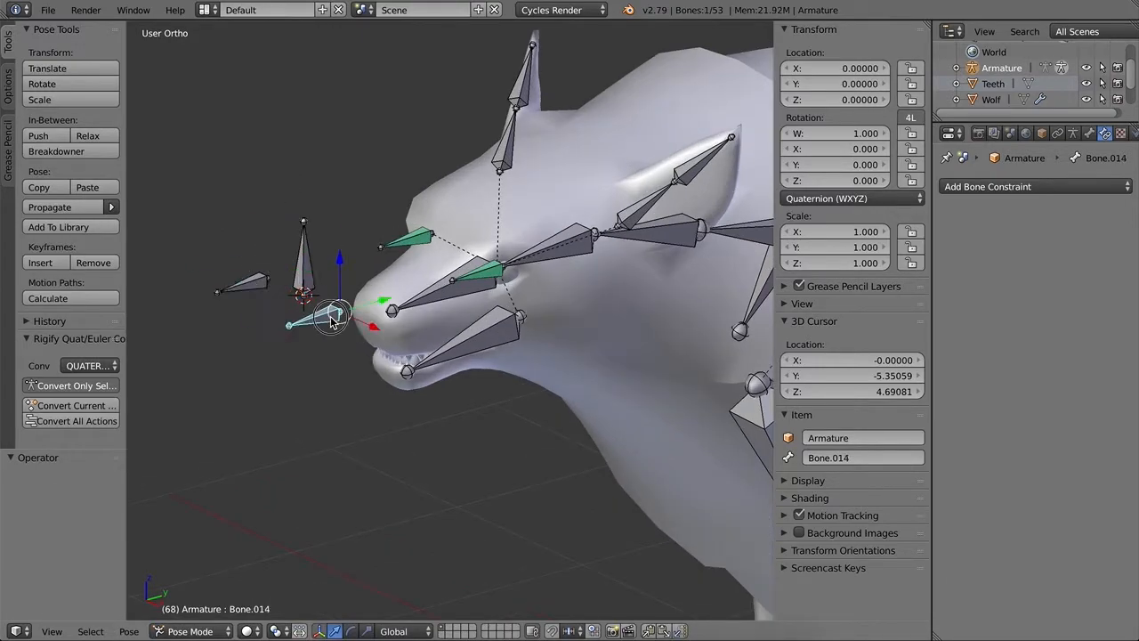
pyautogui.keyDown('shift'); pyautogui.rightClick(262, 283); pyautogui.keyUp('shift')
pyautogui.keyDown('shift'); pyautogui.rightClick(304, 272); pyautogui.keyUp('shift')
pyautogui.press('Tab')
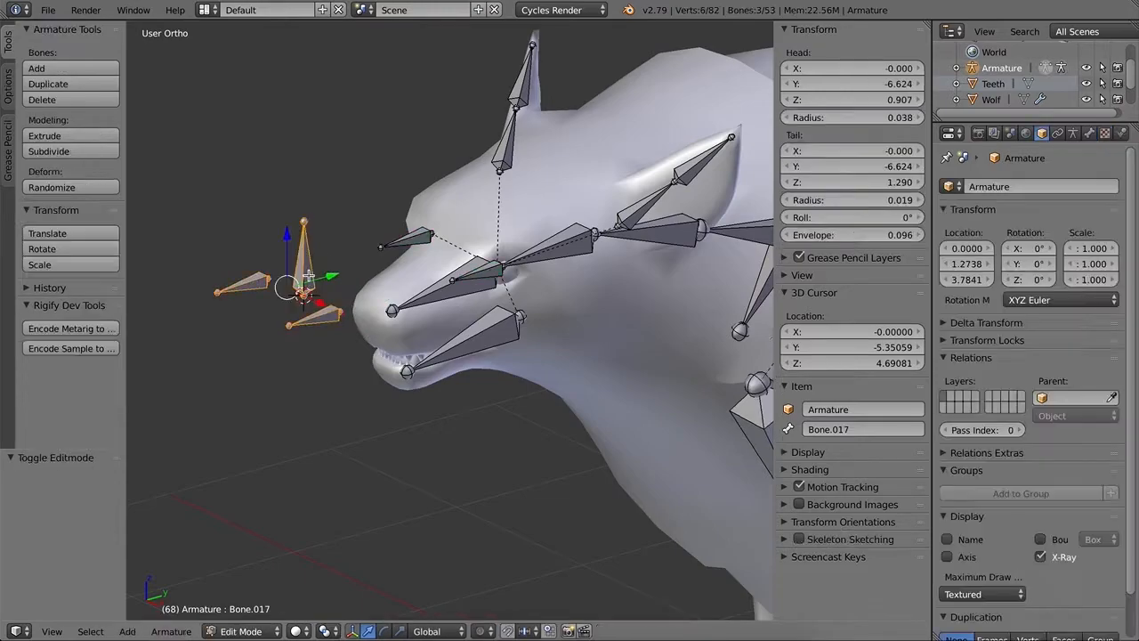
pyautogui.hotkey('ctrl', 'p')
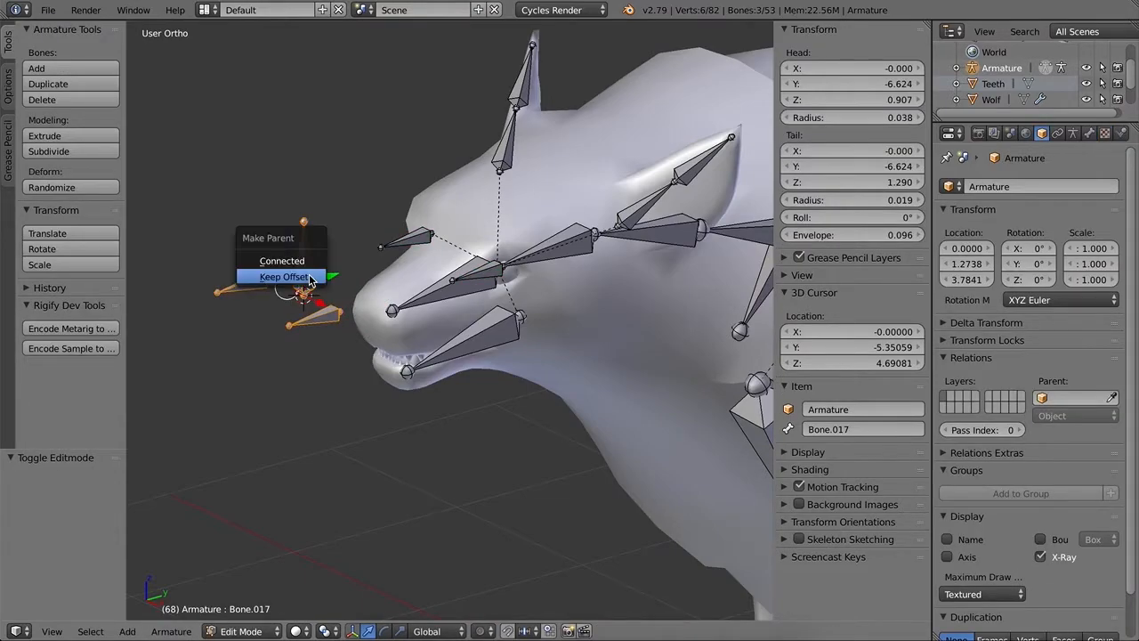
pyautogui.click(296, 277)
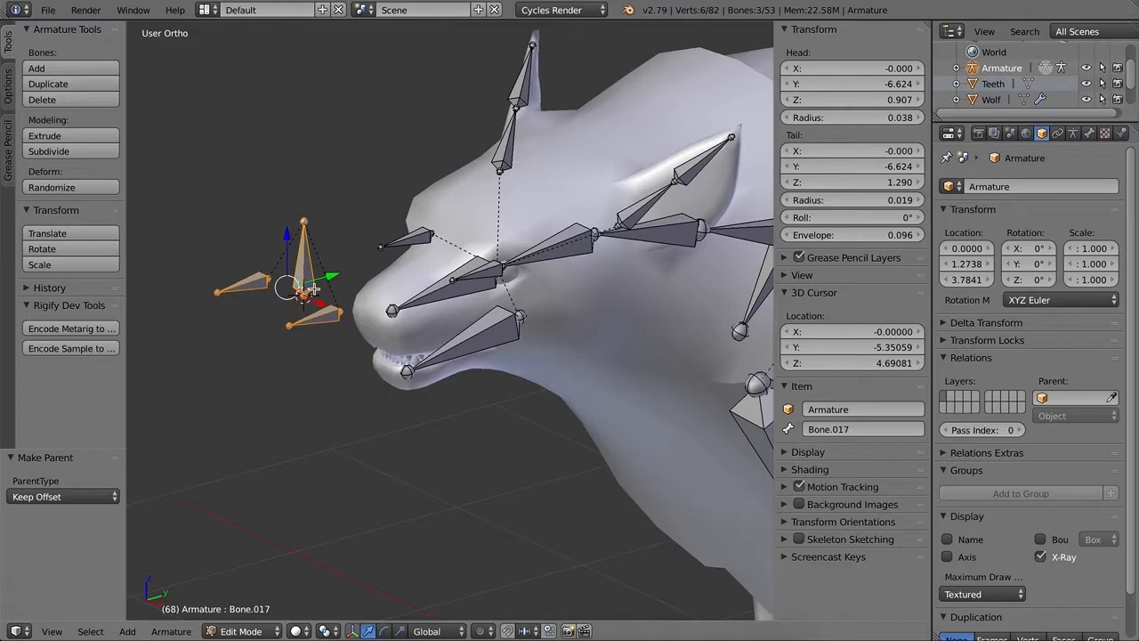
# Step: Select only the upright bone between the eye targets, try moving it in Edit Mode, and undo the move
pyautogui.press('a')
pyautogui.rightClick(307, 265)
pyautogui.moveTo(312, 265); pyautogui.dragTo(341, 223)
pyautogui.hotkey('ctrl', 'z')
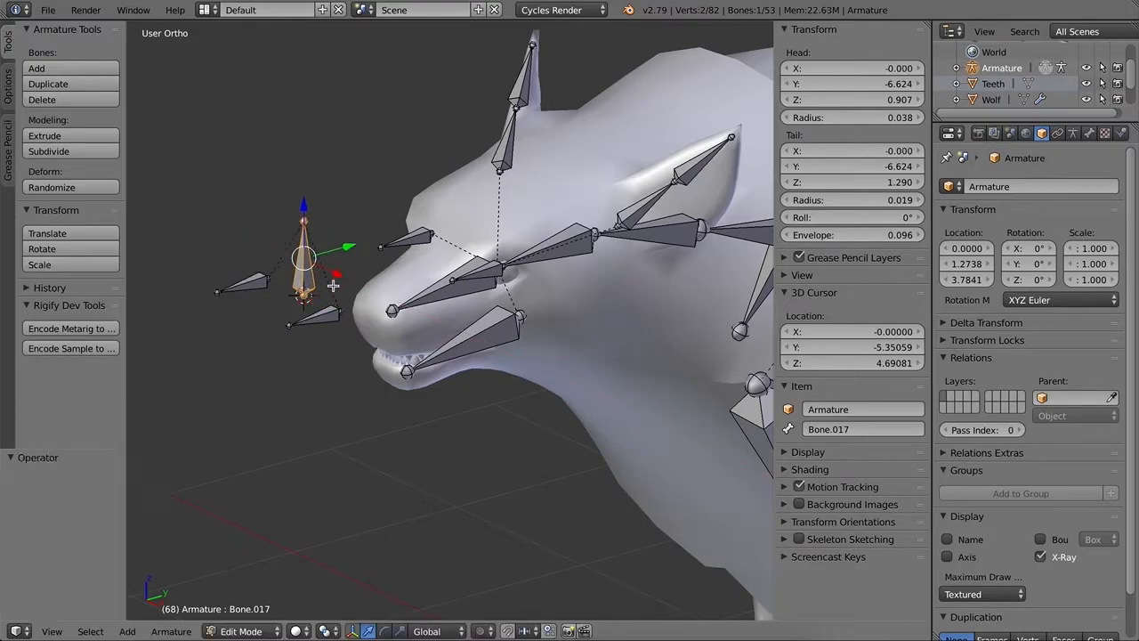
# Step: Return to Pose Mode, move the upright eye control bone to test the eye targets and eyes, and undo the move
pyautogui.hotkey('ctrl', 'Tab')
pyautogui.moveTo(310, 283)
pyautogui.mouseDown()
pyautogui.moveTo(343, 272)
pyautogui.moveTo(253, 209)
pyautogui.moveTo(391, 249)
pyautogui.moveTo(365, 325)
pyautogui.moveTo(323, 313)
pyautogui.moveTo(322, 299)
pyautogui.mouseUp()
pyautogui.hotkey('ctrl', 'z')
pyautogui.scroll(-1, 420, 333)
pyautogui.moveTo(427, 338); pyautogui.dragTo(366, 342, button='middle')
pyautogui.scroll(2, 365, 342)
pyautogui.keyDown('shift'); pyautogui.moveTo(294, 298); pyautogui.dragTo(499, 288, button='middle'); pyautogui.keyUp('shift')
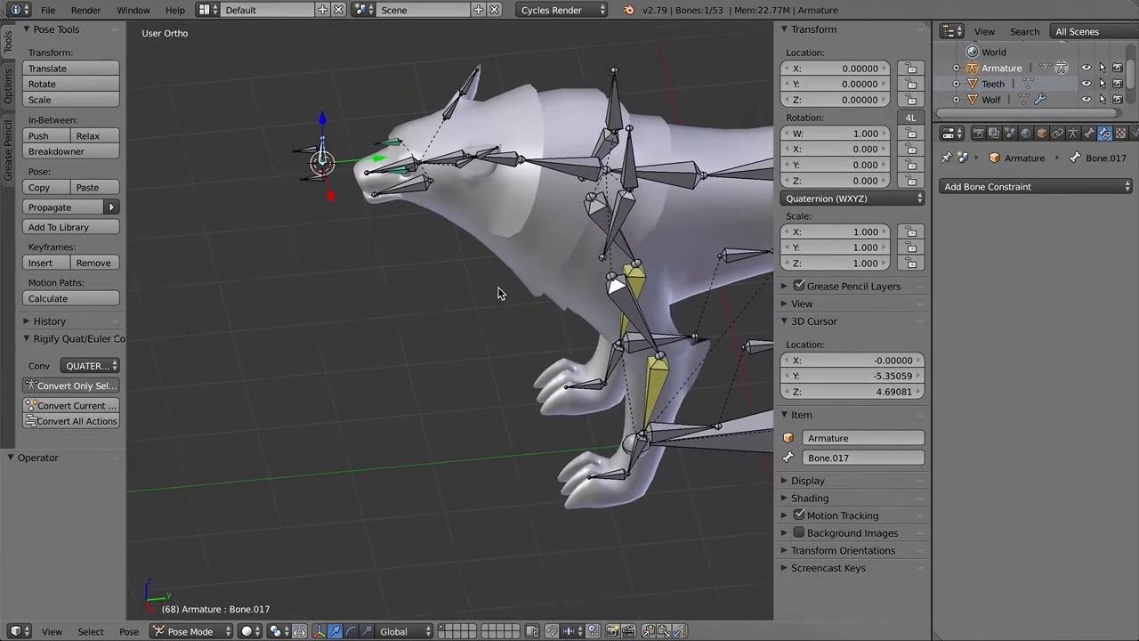
# Step: Parent the upright eye control bone to the large root bone with Keep Offset in Edit Mode, and deselect everything
pyautogui.moveTo(489, 250); pyautogui.dragTo(309, 218, button='middle')
pyautogui.press('Tab')
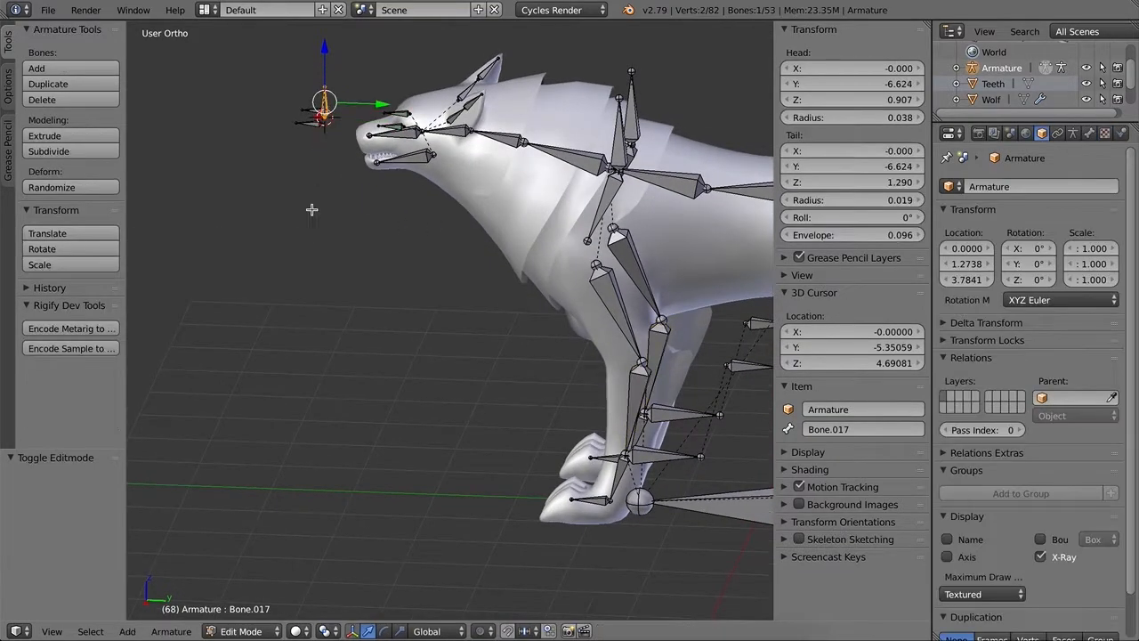
pyautogui.rightClick(737, 510)
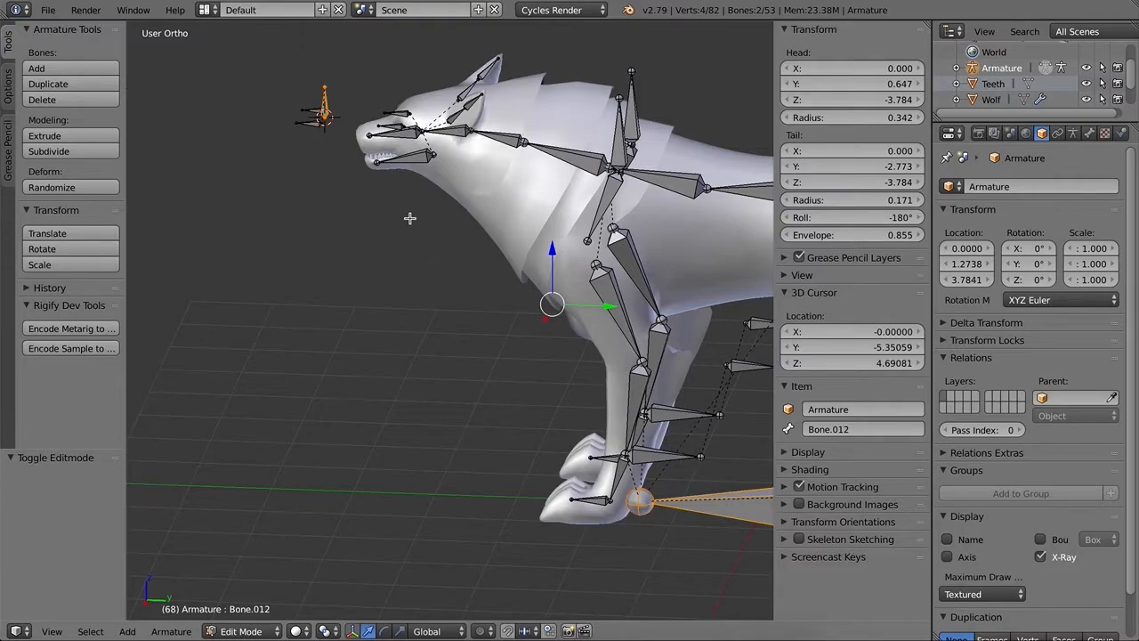
pyautogui.press('a')
pyautogui.rightClick(327, 104)
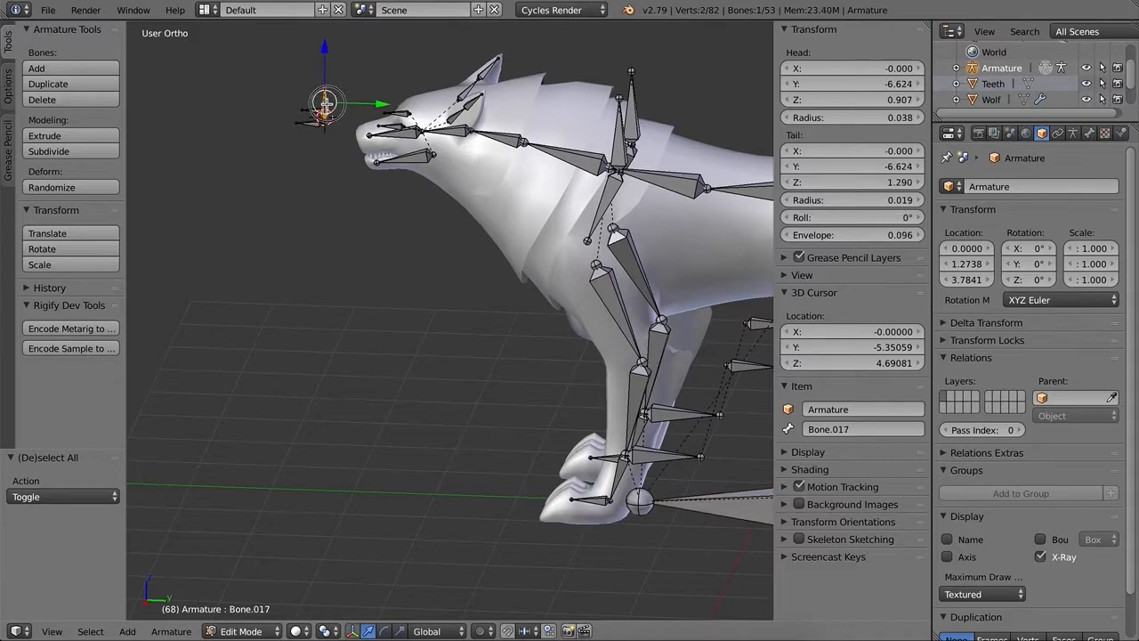
pyautogui.keyDown('shift'); pyautogui.rightClick(756, 518); pyautogui.keyUp('shift')
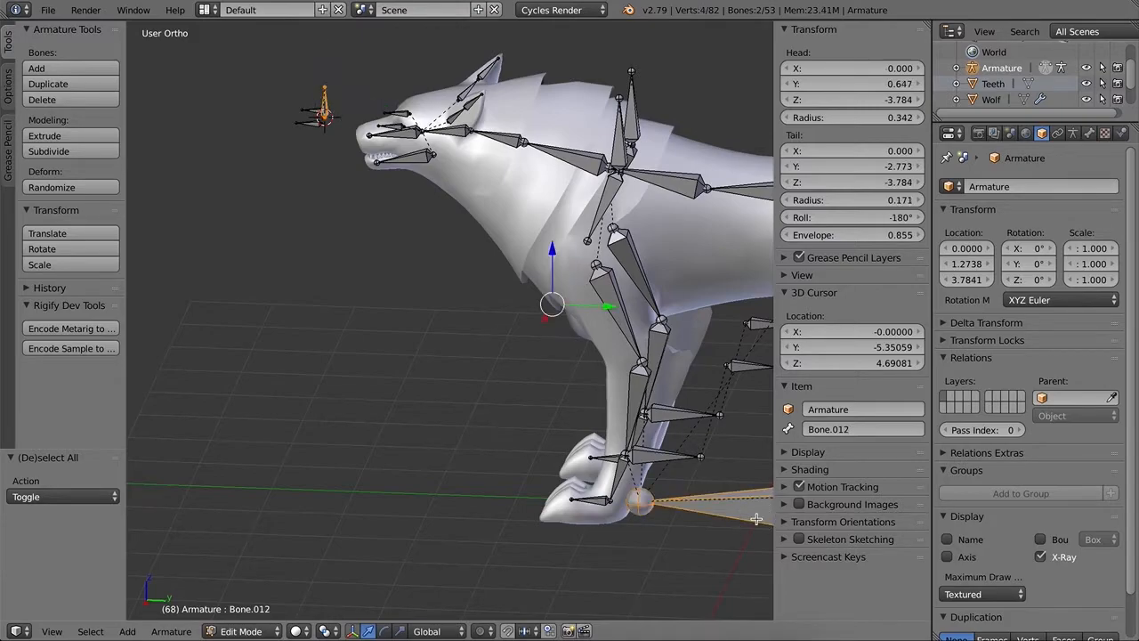
pyautogui.hotkey('ctrl', 'p')
pyautogui.click(754, 518)
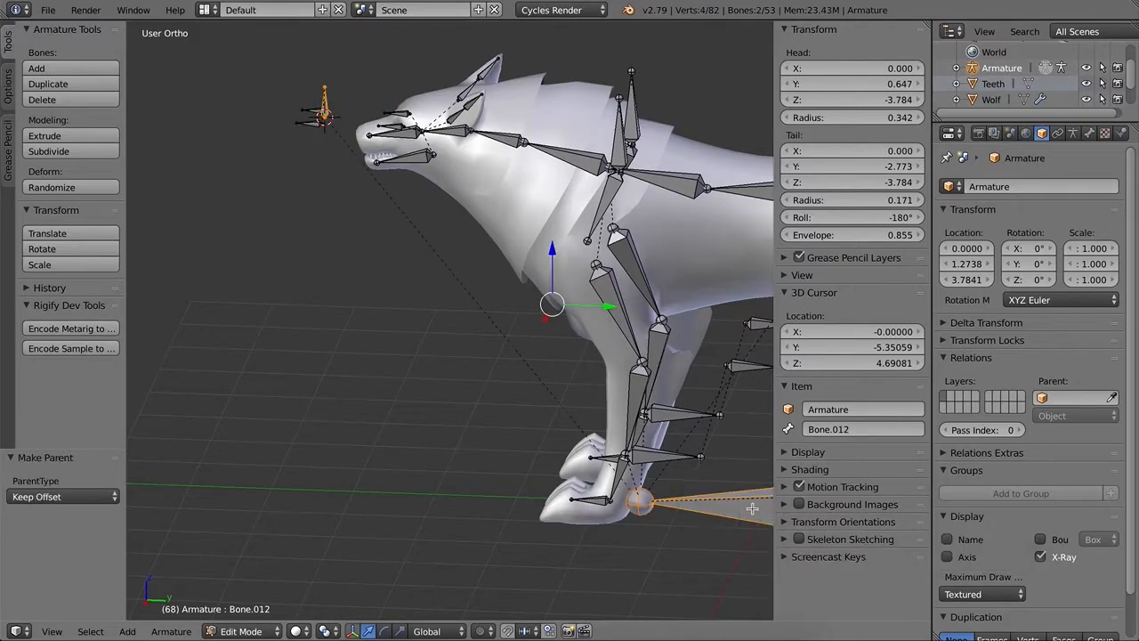
pyautogui.press('a')
# Step: Reset the 3D cursor to the world origin
pyautogui.scroll(-3, 439, 329)
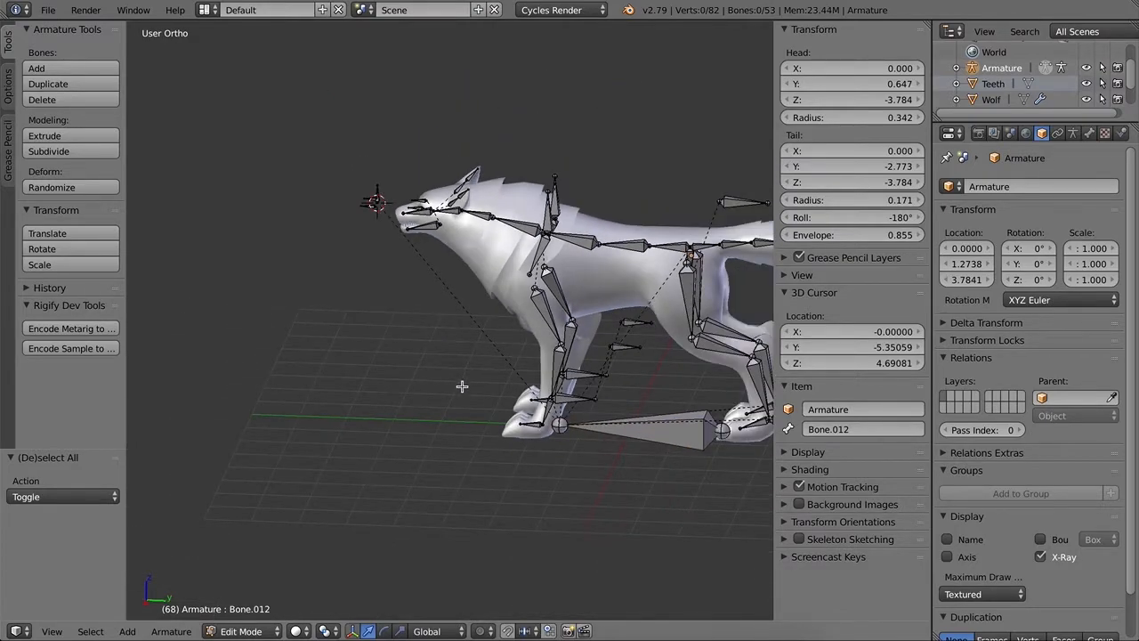
pyautogui.hotkey('shift', 'c')
pyautogui.moveTo(441, 377); pyautogui.dragTo(418, 338, button='middle')
pyautogui.scroll(3, 418, 338)
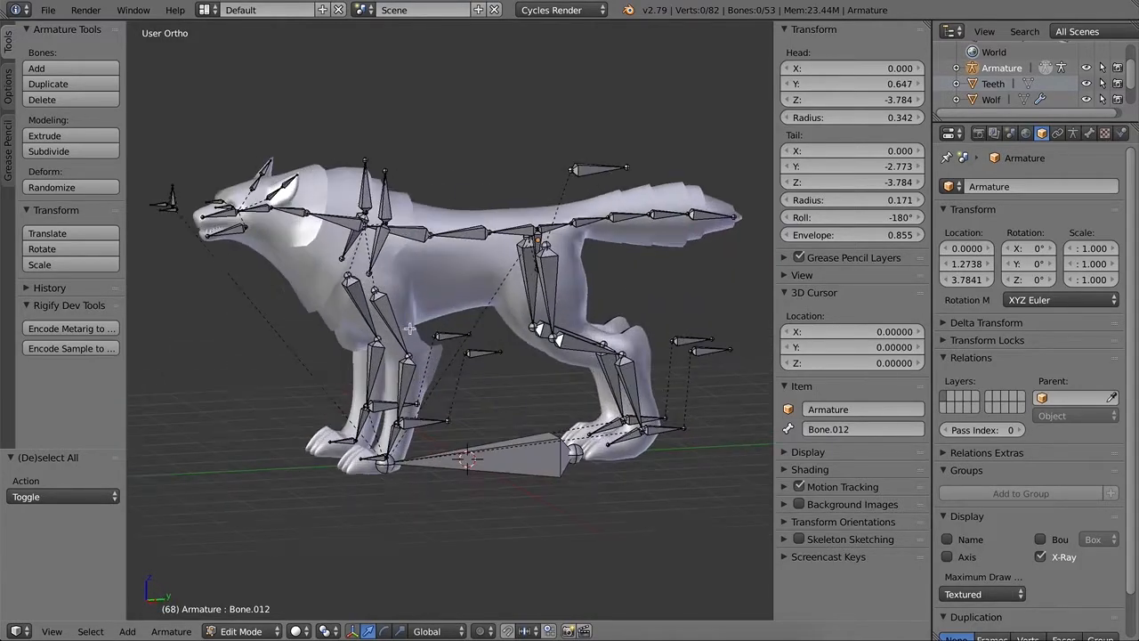
pyautogui.scroll(2, 412, 339)
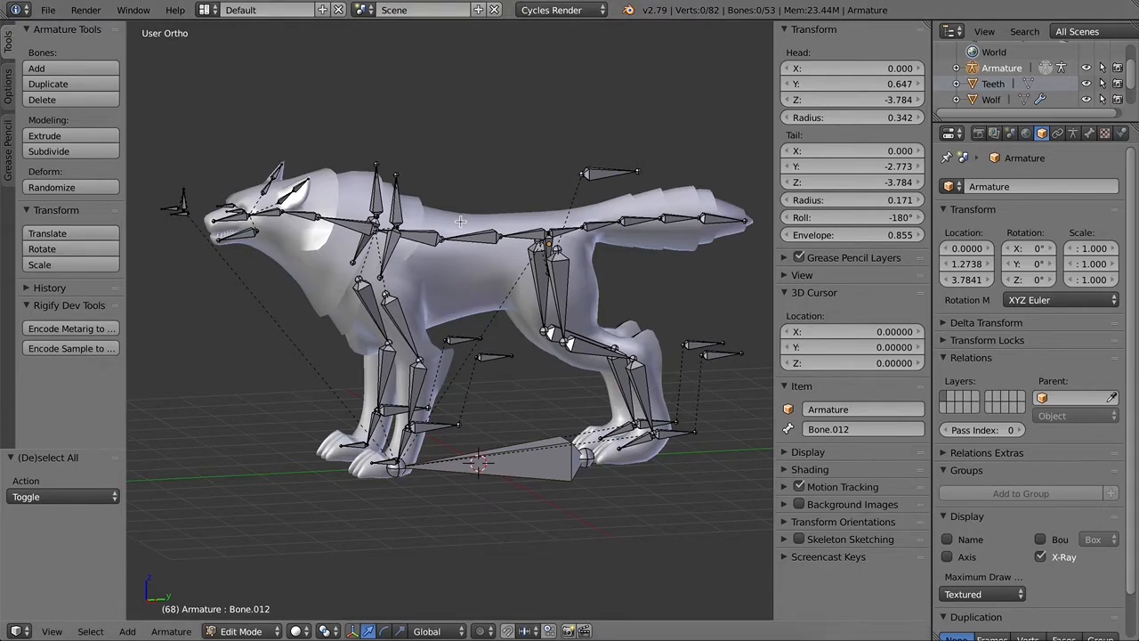
# Step: Switch to Pose Mode and rename the controller bone above the tail as tail_master_cntrl
pyautogui.hotkey('ctrl', 'Tab')
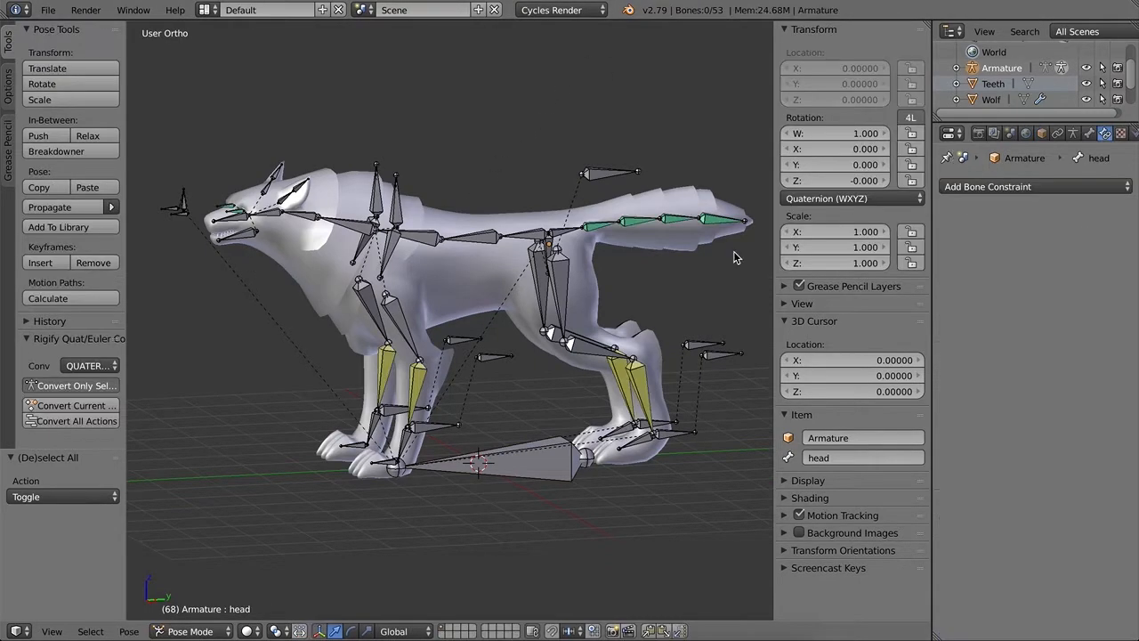
pyautogui.rightClick(603, 173)
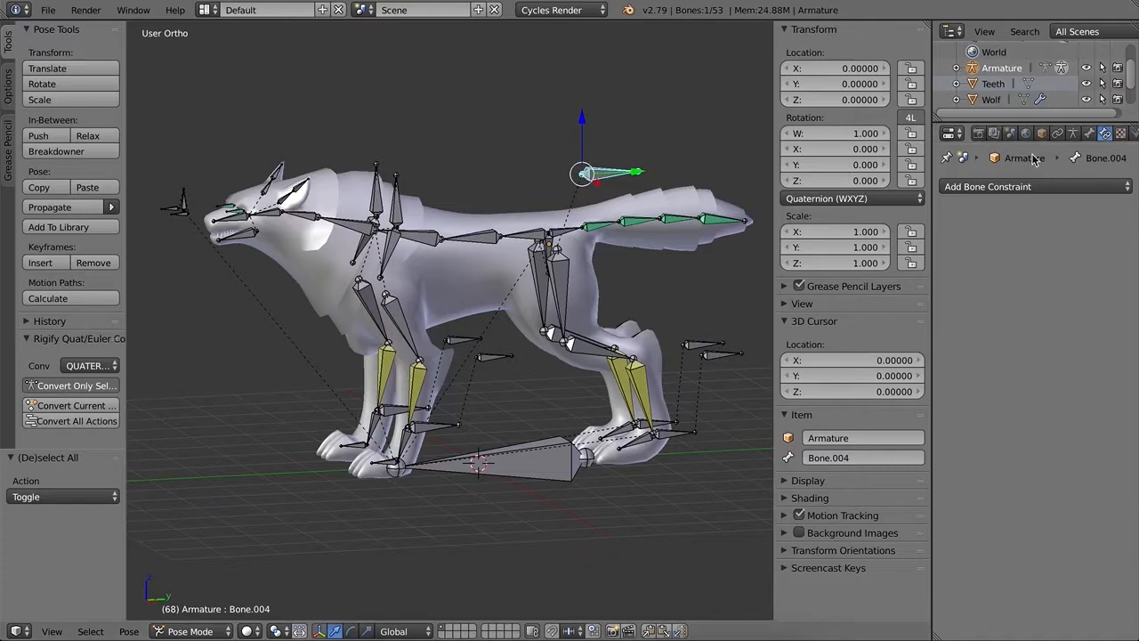
pyautogui.click(1089, 134)
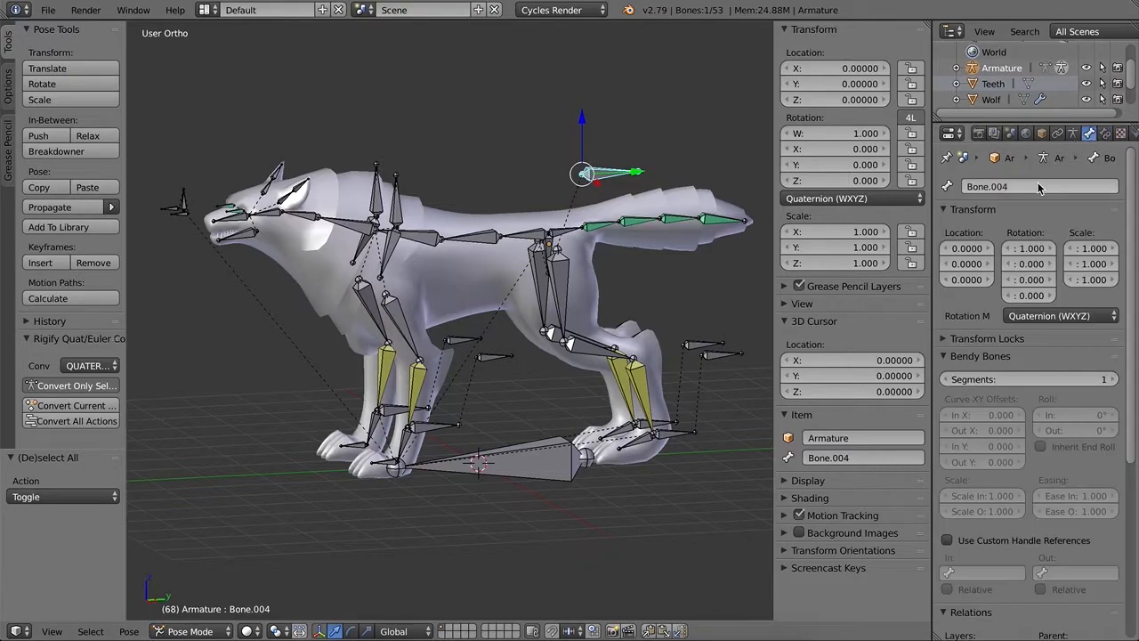
pyautogui.click(1023, 185)
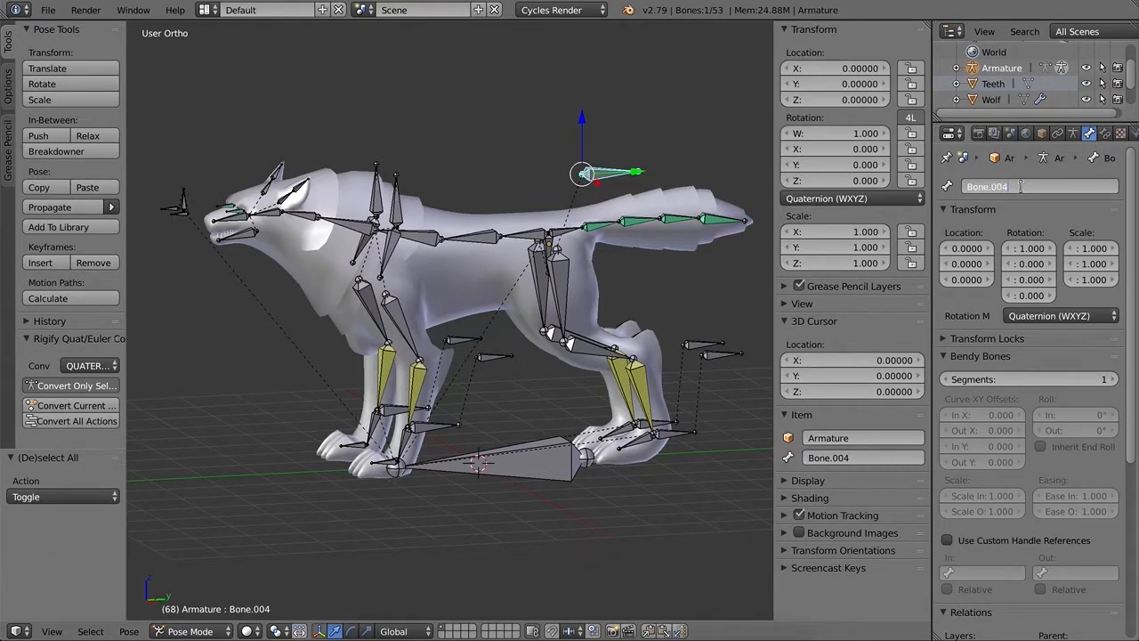
pyautogui.moveTo(1018, 187); pyautogui.dragTo(907, 188)
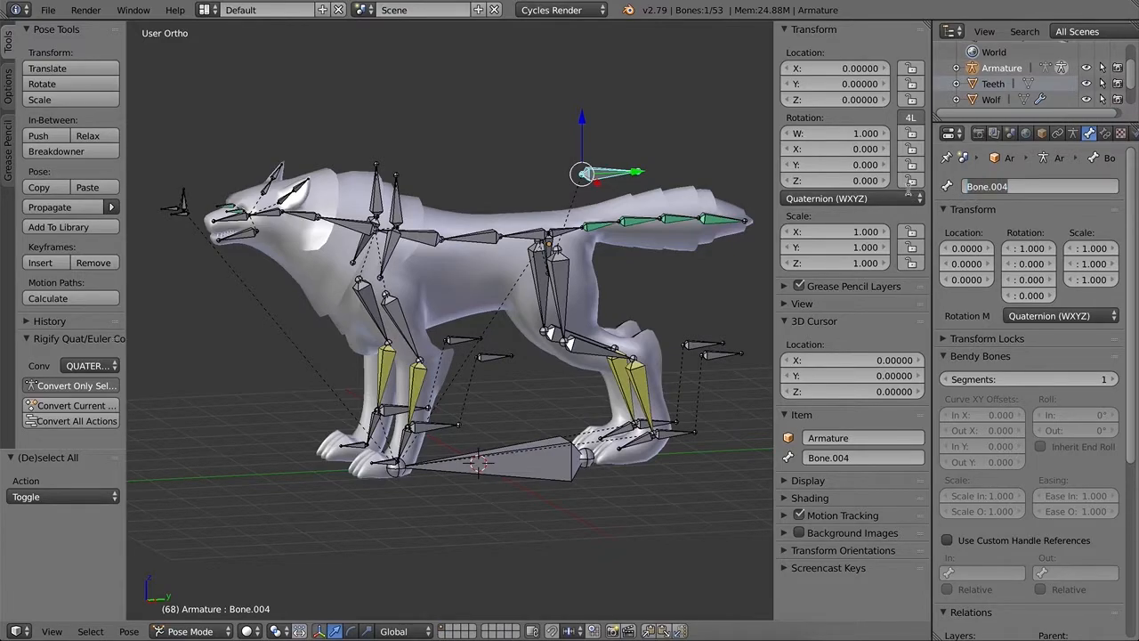
pyautogui.write('tail_master_cntrl')
pyautogui.press('Return')
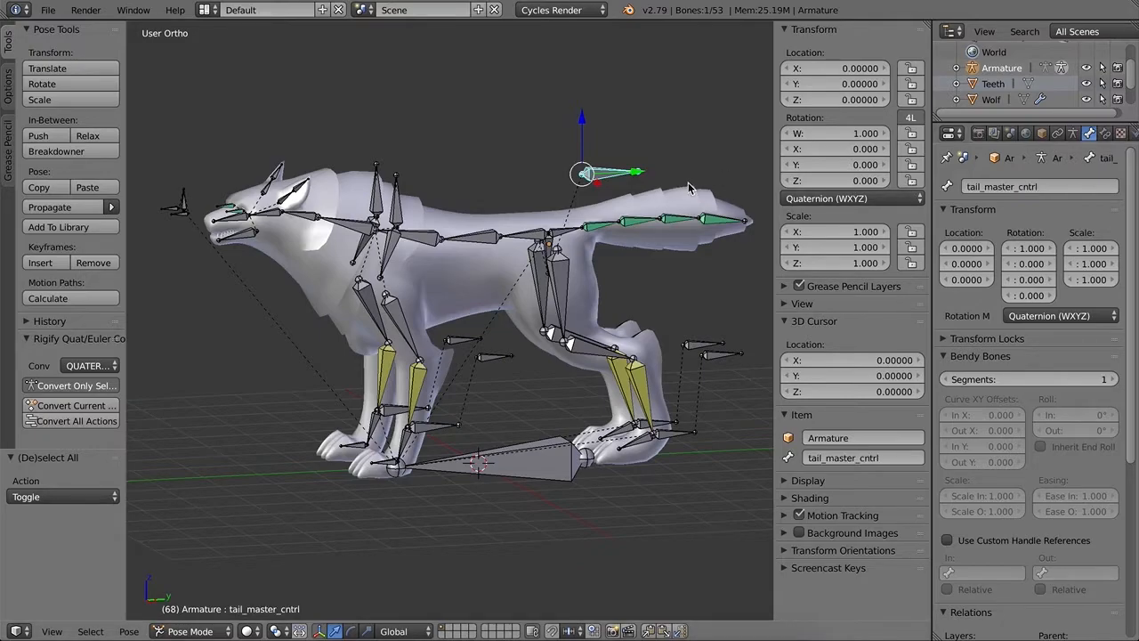
# Step: Rename the small vertical bone at the hips, near the tail base, as master_cntrl
pyautogui.rightClick(553, 256)
pyautogui.click(1006, 187)
pyautogui.write('Master')
pyautogui.press('BackSpace')
pyautogui.press('BackSpace')
pyautogui.press('BackSpace')
pyautogui.press('BackSpace')
pyautogui.press('BackSpace')
pyautogui.press('BackSpace')
pyautogui.write('master')
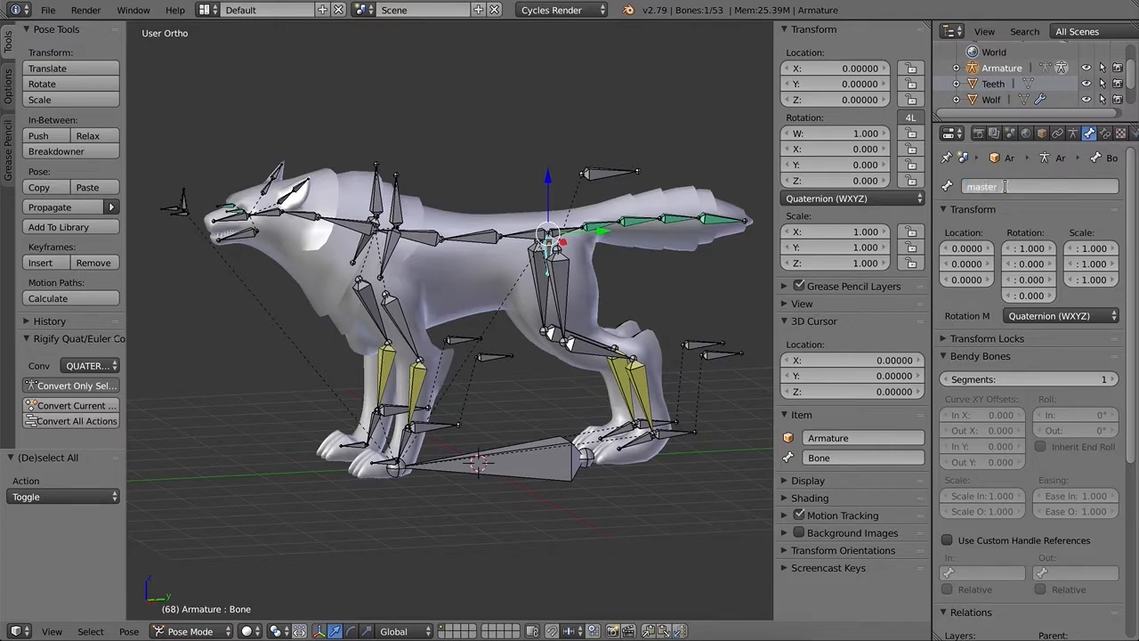
pyautogui.write('_cntrl')
pyautogui.press('Return')
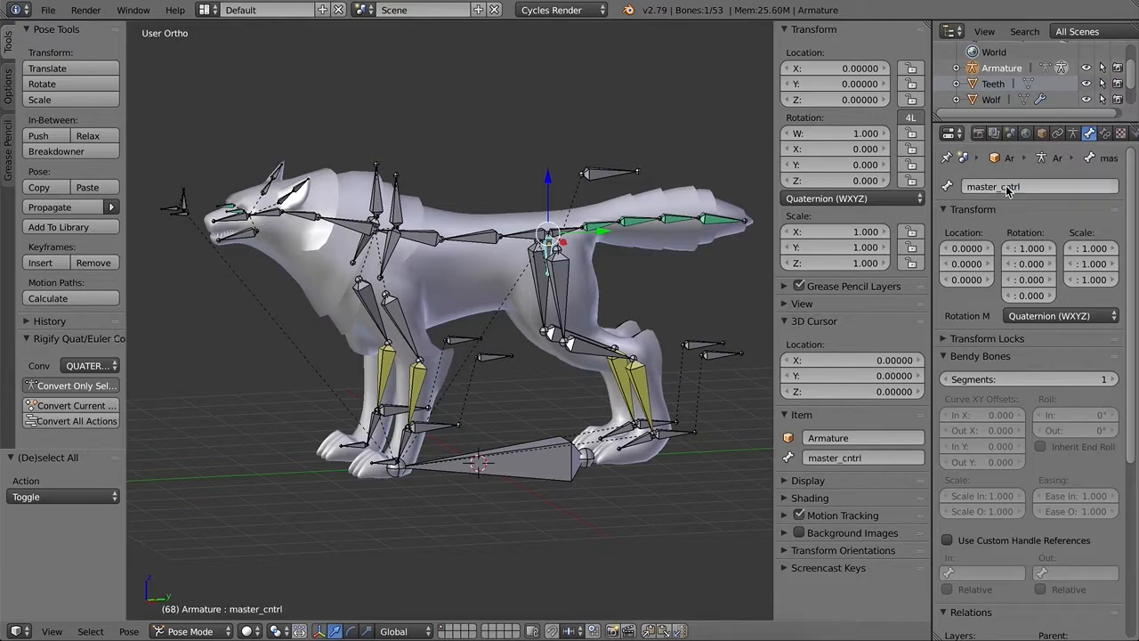
# Step: Rename the pole target bone behind the right hind leg as hind_pole.R
pyautogui.rightClick(708, 348)
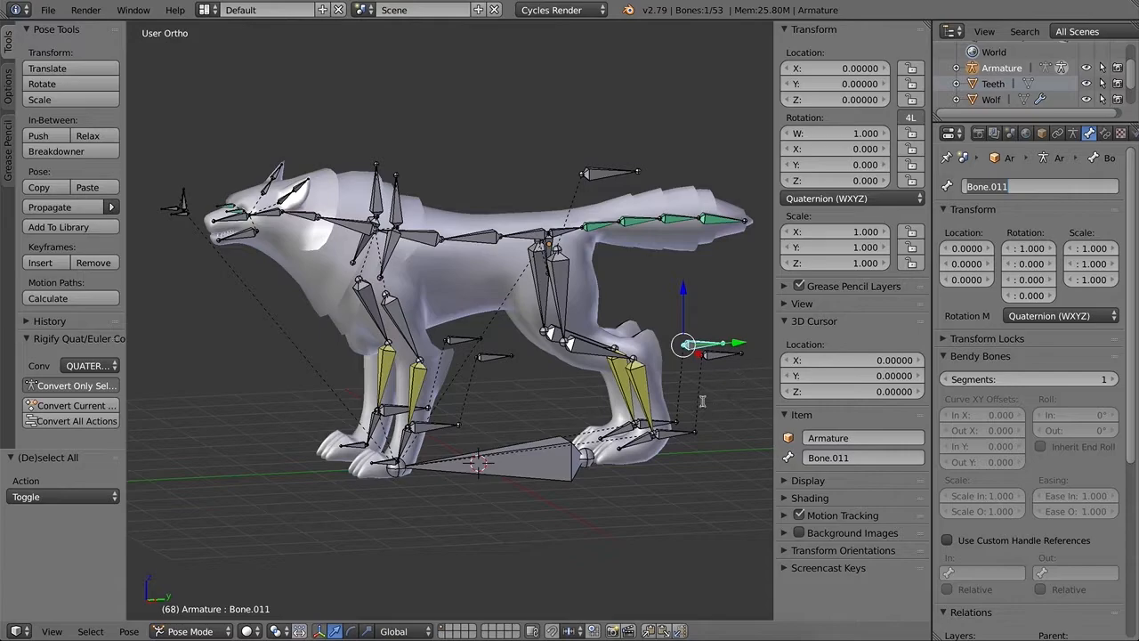
pyautogui.moveTo(697, 466); pyautogui.dragTo(606, 459, button='middle')
pyautogui.click(1011, 186)
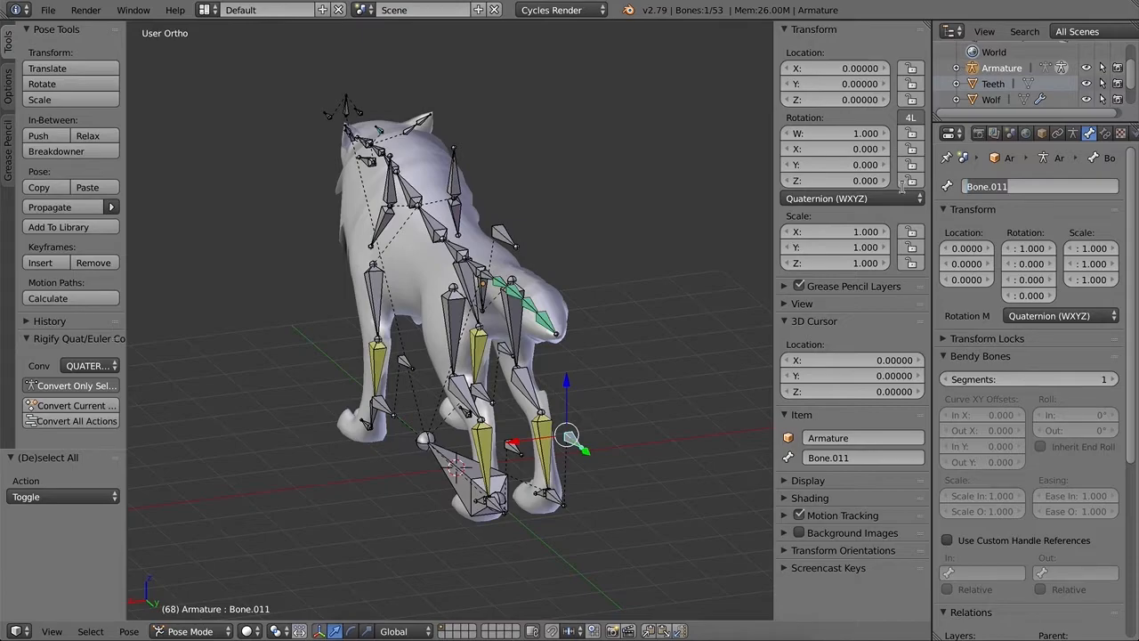
pyautogui.write('hind_pole.R')
pyautogui.press('Return')
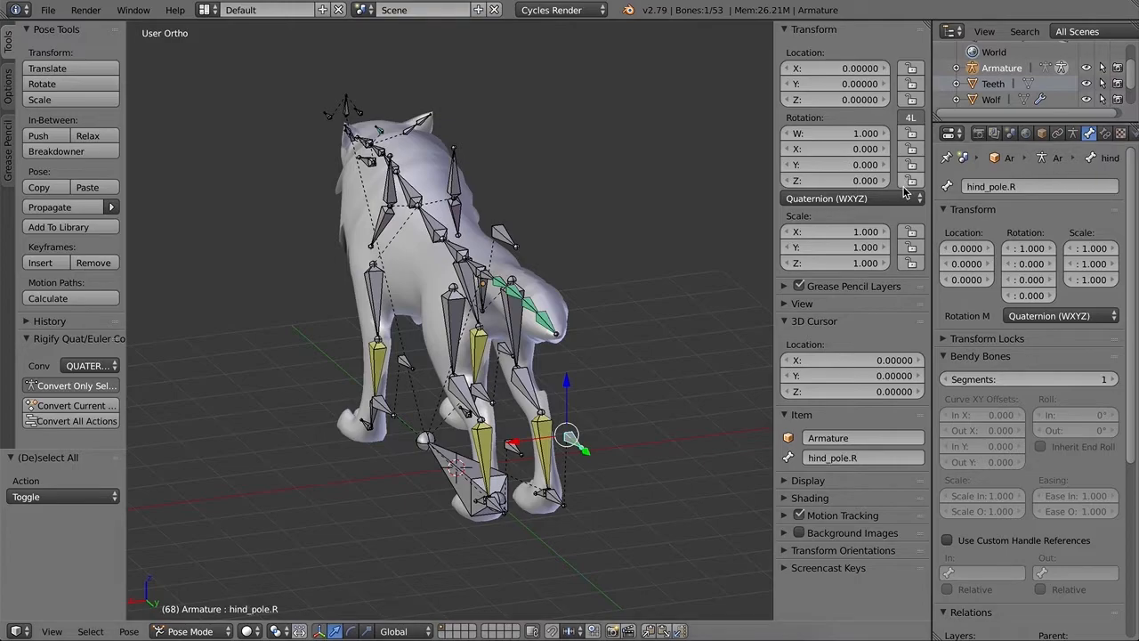
# Step: Rename the pole target bone behind the left hind leg as hind_pole.L
pyautogui.rightClick(510, 456)
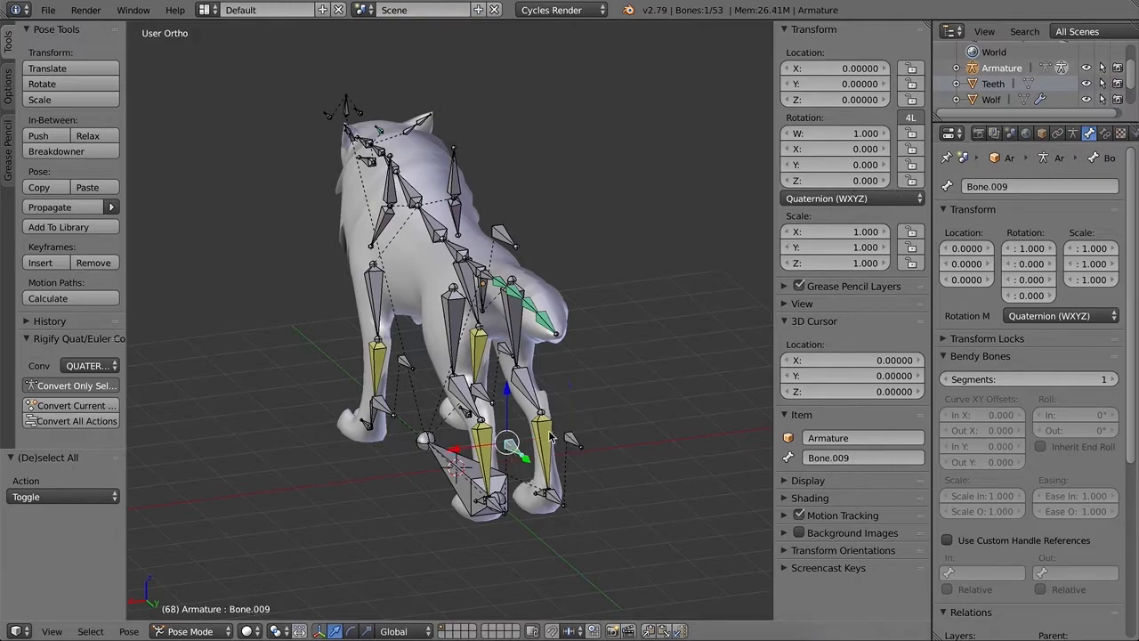
pyautogui.click(1028, 186)
pyautogui.write('hin')
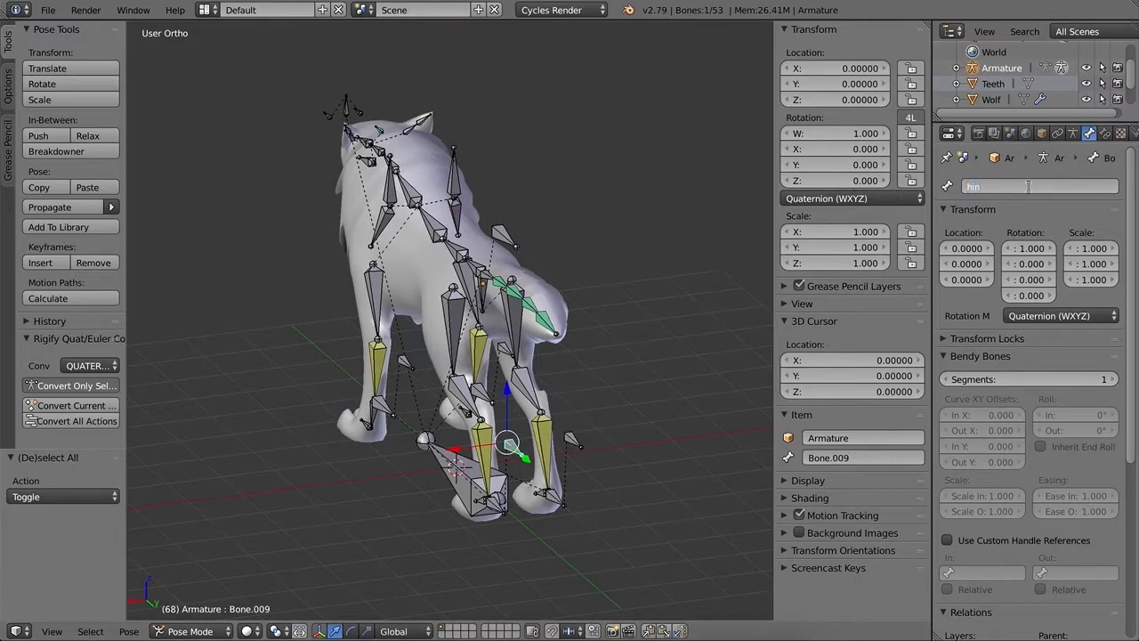
pyautogui.write('d_pole.L')
pyautogui.press('Return')
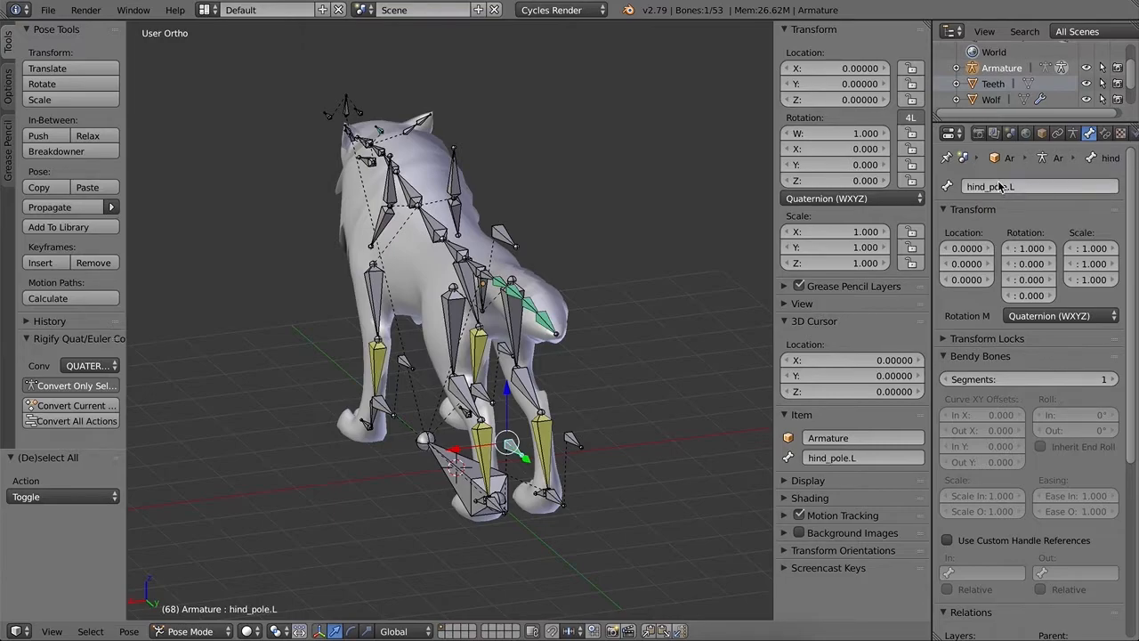
# Step: Rename the IK control bone at the left hind foot as hind_IK.L
pyautogui.rightClick(496, 506)
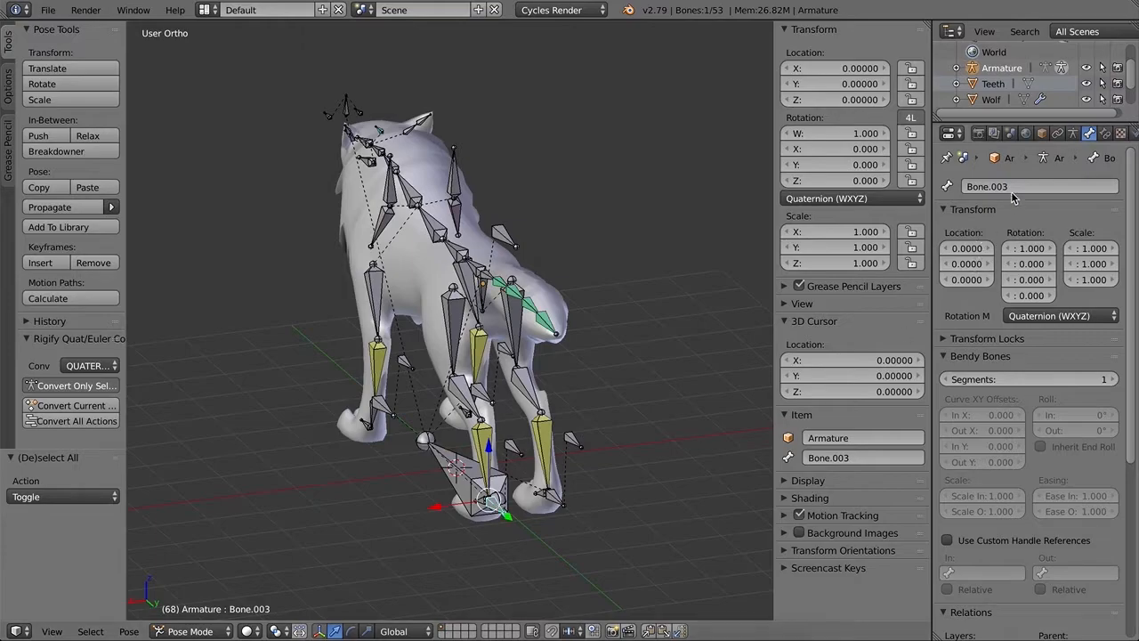
pyautogui.doubleClick(1014, 187)
pyautogui.write('hind_IK.L')
pyautogui.press('Return')
# Step: Rename the IK control bone at the right hind foot as hind_IK.R, and select the left one to check its name
pyautogui.rightClick(551, 495)
pyautogui.click(1005, 186)
pyautogui.write('hind')
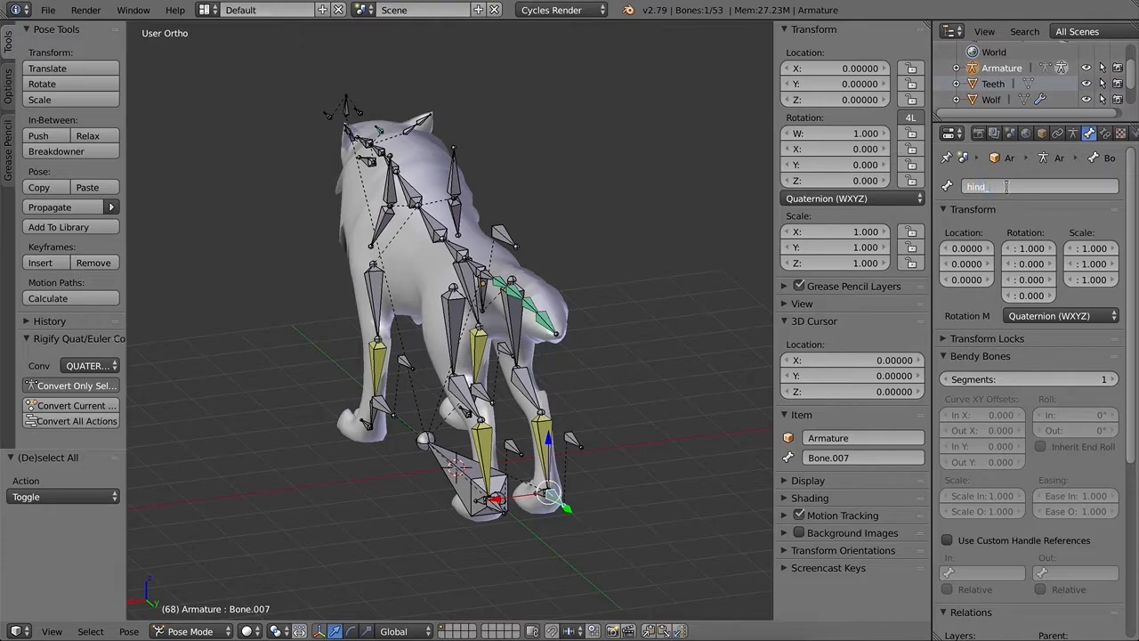
pyautogui.write('_IK.L')
pyautogui.press('BackSpace')
pyautogui.write('R')
pyautogui.press('Return')
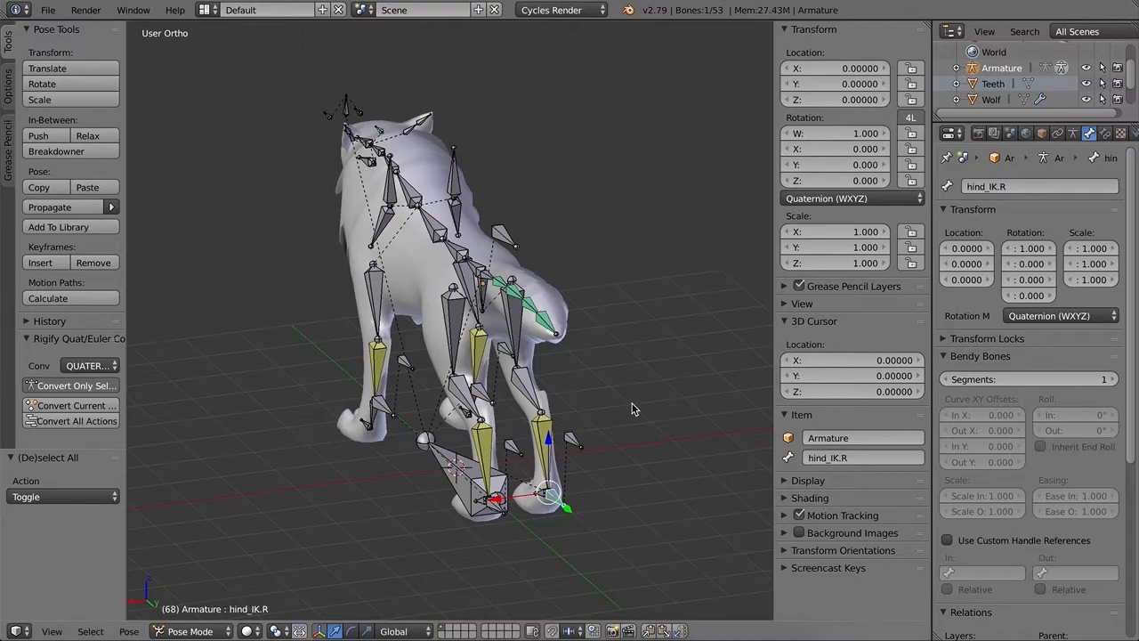
pyautogui.rightClick(496, 490)
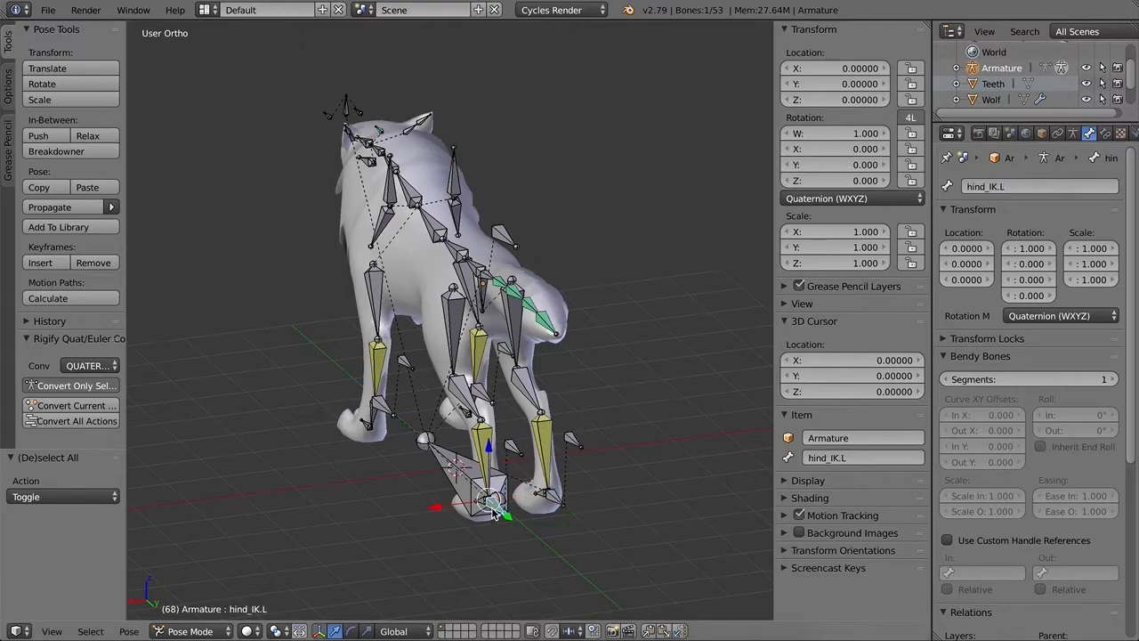
# Step: Rename the large root bone on the ground between the legs as grandMaster_cntrl
pyautogui.moveTo(485, 568); pyautogui.dragTo(541, 550, button='middle')
pyautogui.rightClick(547, 467)
pyautogui.click(1061, 186)
pyautogui.write('Maste')
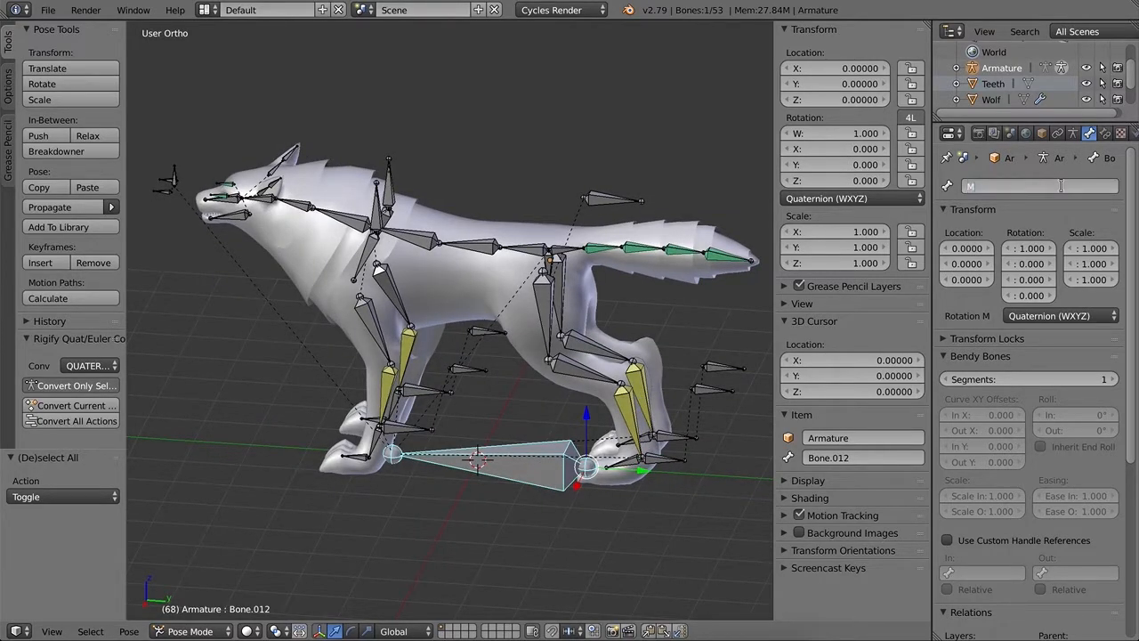
pyautogui.press('BackSpace')
pyautogui.press('BackSpace')
pyautogui.press('BackSpace')
pyautogui.press('BackSpace')
pyautogui.press('BackSpace')
pyautogui.press('BackSpace')
pyautogui.write('grandMaster_cntrl')
pyautogui.press('Return')
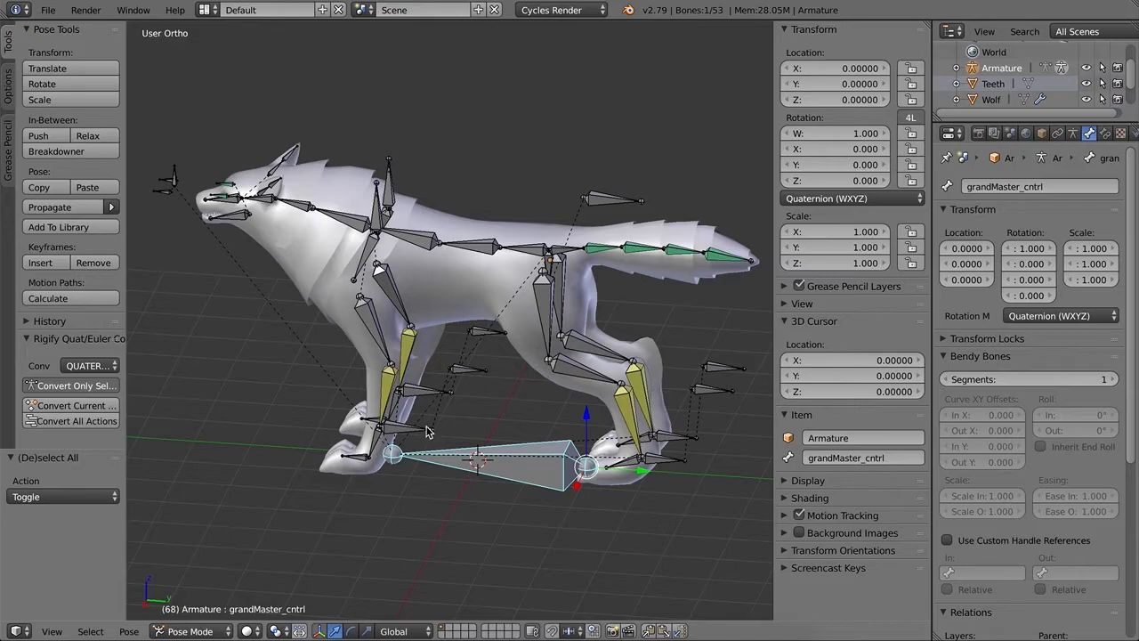
# Step: Rename the IK control bone at the left front foot as front_leg_IK.L
pyautogui.rightClick(413, 436)
pyautogui.click(1016, 186)
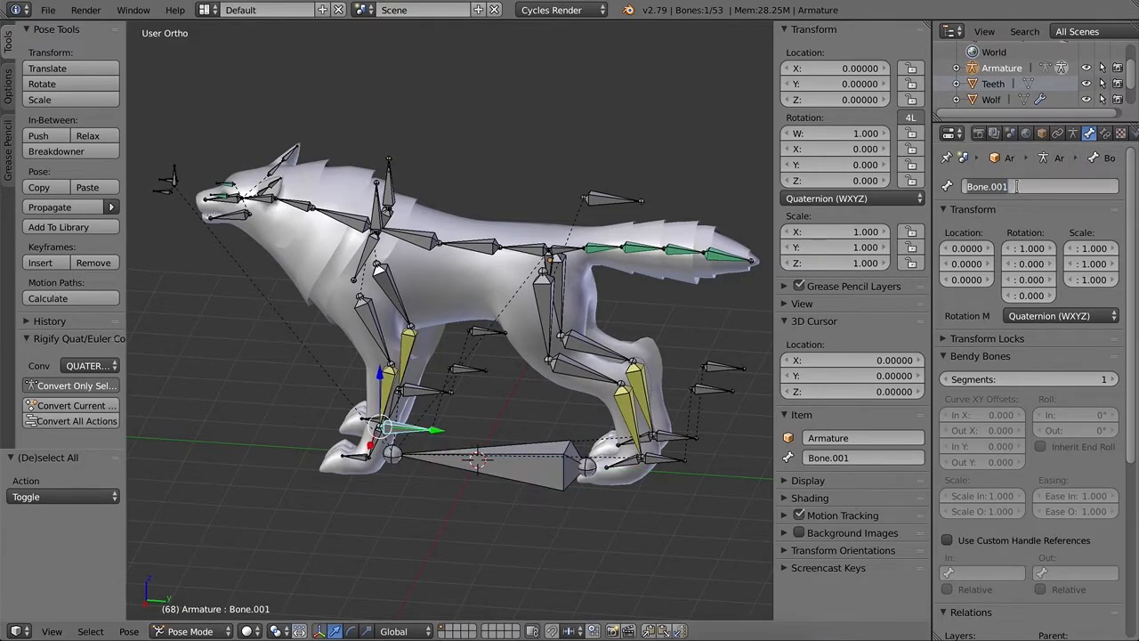
pyautogui.write('front_leg_ik.L')
pyautogui.press('Return')
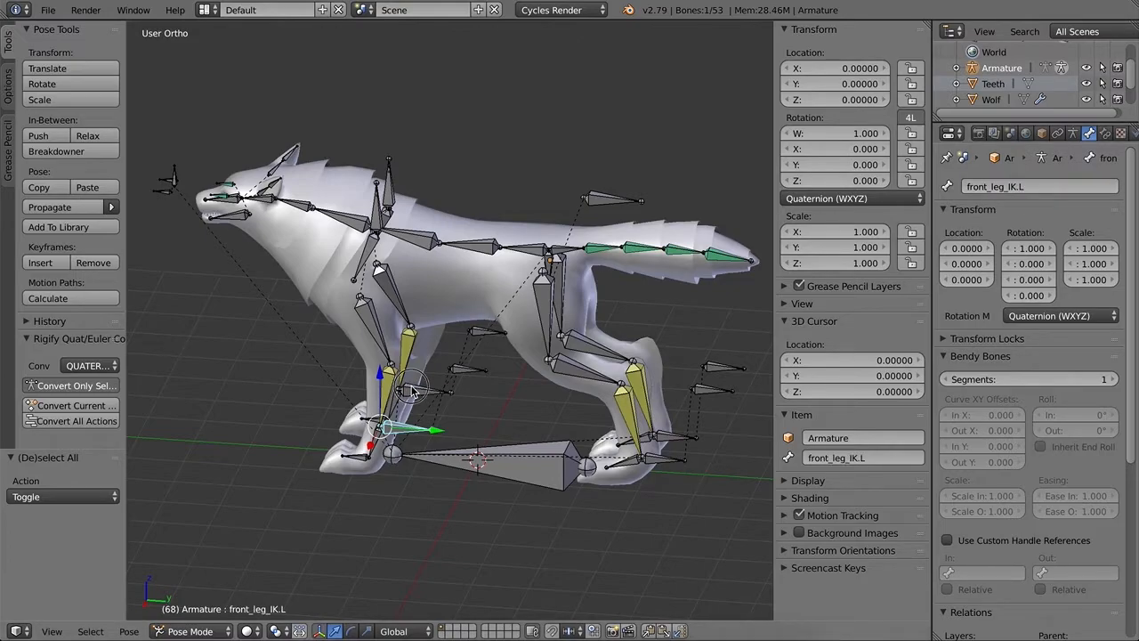
# Step: Rename the IK control bone at the right front foot as front_leg_IK.R
pyautogui.rightClick(409, 383)
pyautogui.click(1037, 187)
pyautogui.write('fr')
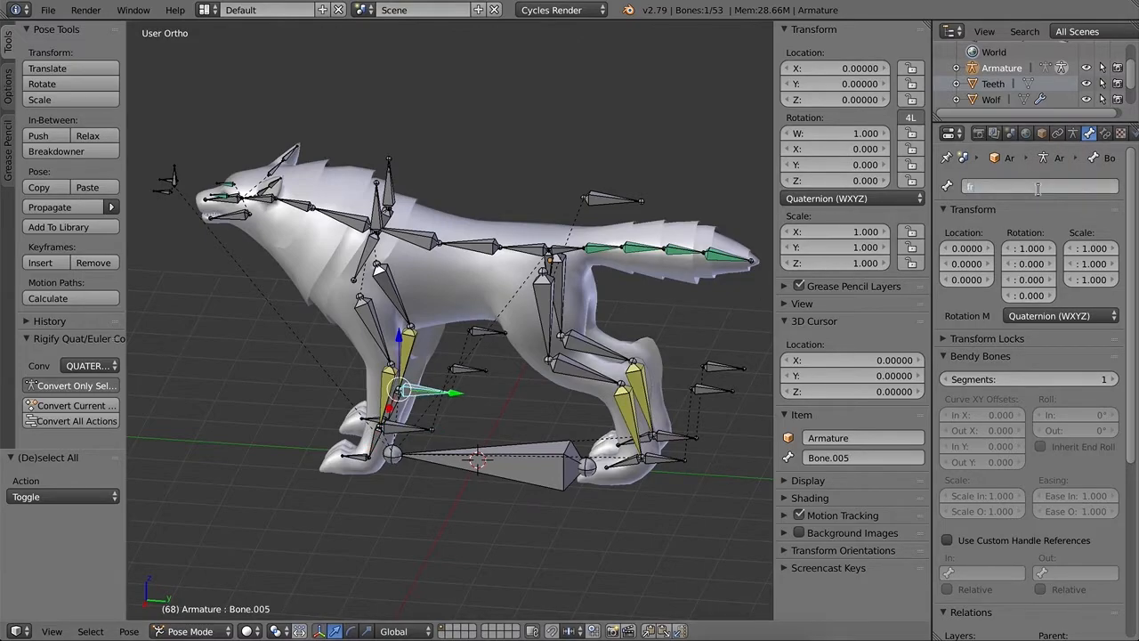
pyautogui.write('ont_leg_IK')
pyautogui.write('>')
pyautogui.write('R')
pyautogui.press('Return')
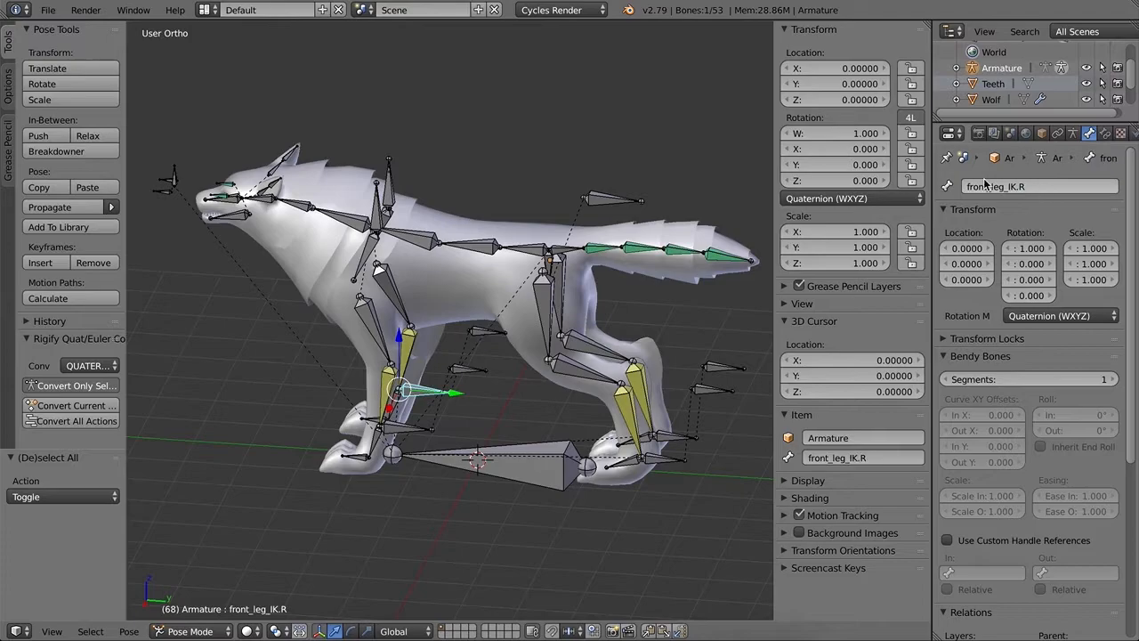
# Step: Rename the left front leg's pole target bone as front_leg_pole.L, copying the front_leg part of the name for reuse
pyautogui.rightClick(463, 379)
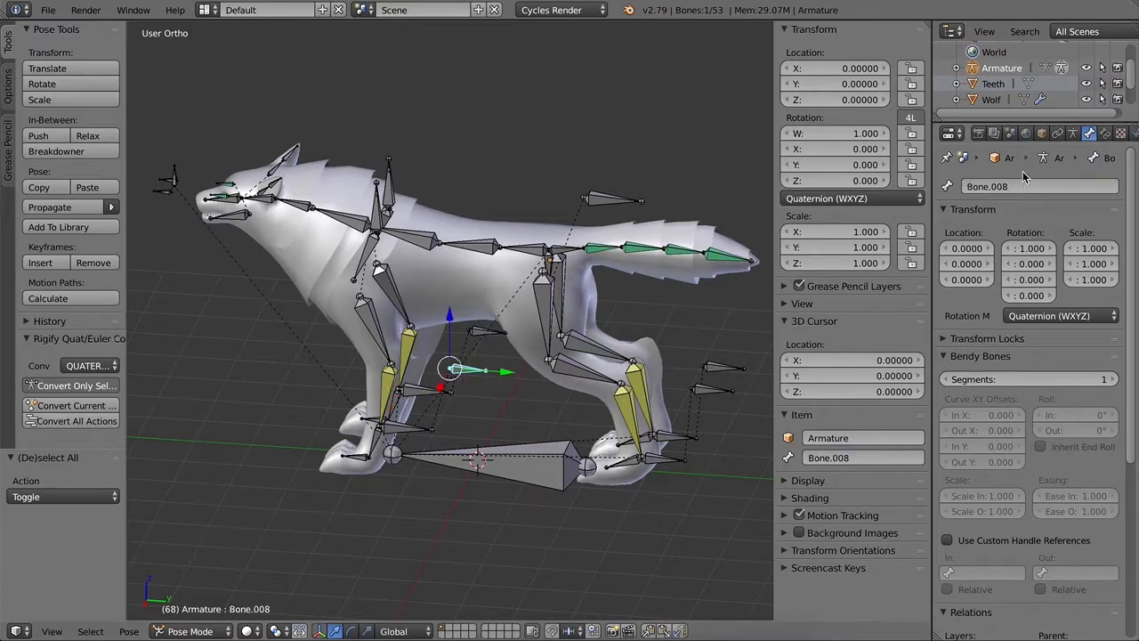
pyautogui.click(1021, 187)
pyautogui.write('front_leg')
pyautogui.hotkey('ctrl', 'a')
pyautogui.hotkey('ctrl', 'c')
pyautogui.click(1022, 191)
pyautogui.write('_pole.L')
pyautogui.press('Return')
# Step: Rename the right front leg's pole target bone as front_leg_pole.R, reusing the copied front_leg text
pyautogui.rightClick(483, 338)
pyautogui.click(1021, 185)
pyautogui.hotkey('ctrl', 'v')
pyautogui.write('_pos.R')
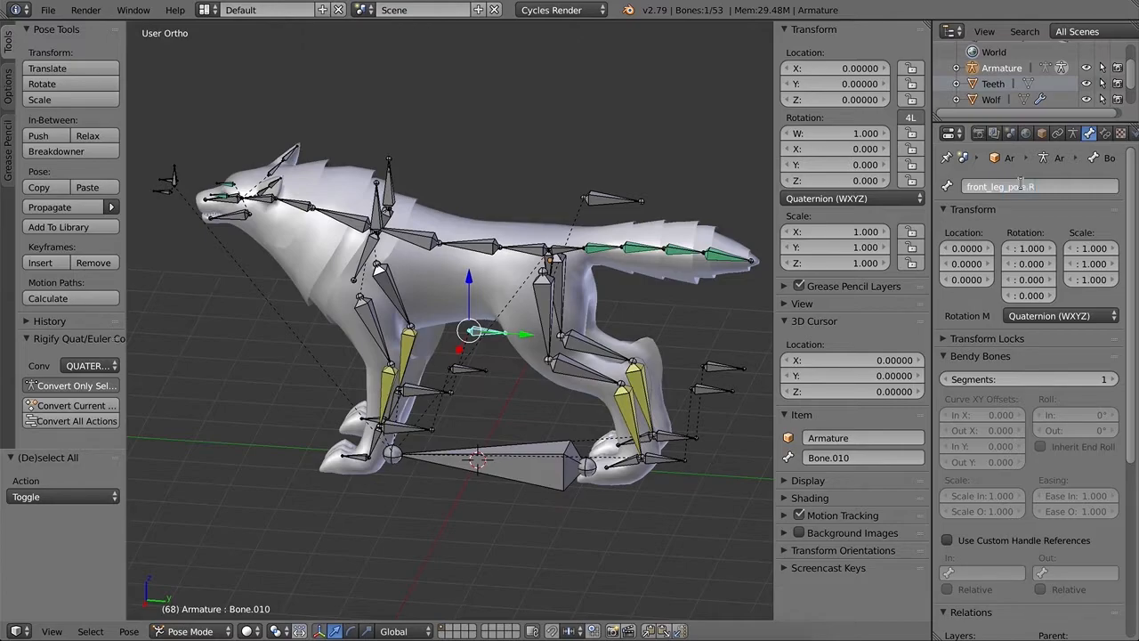
pyautogui.press('BackSpace')
pyautogui.write('le')
pyautogui.press('Return')
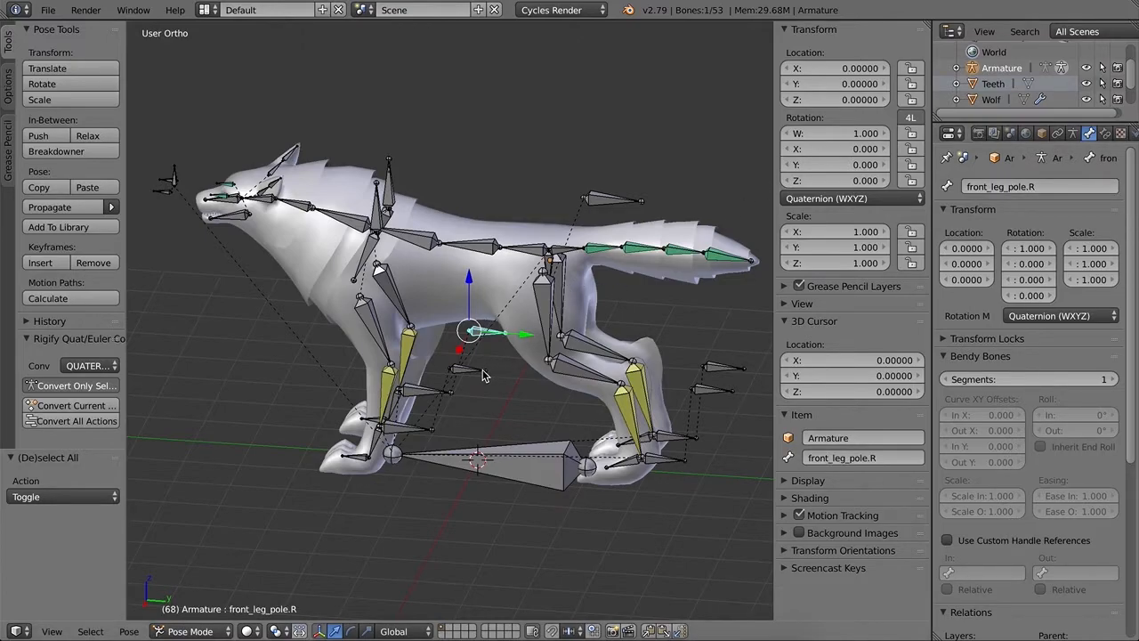
# Step: Check the bone names along the front legs, from the paws through the forearms and upper arms to the shoulders, and the front pole targets
pyautogui.moveTo(549, 472); pyautogui.dragTo(426, 469, button='middle')
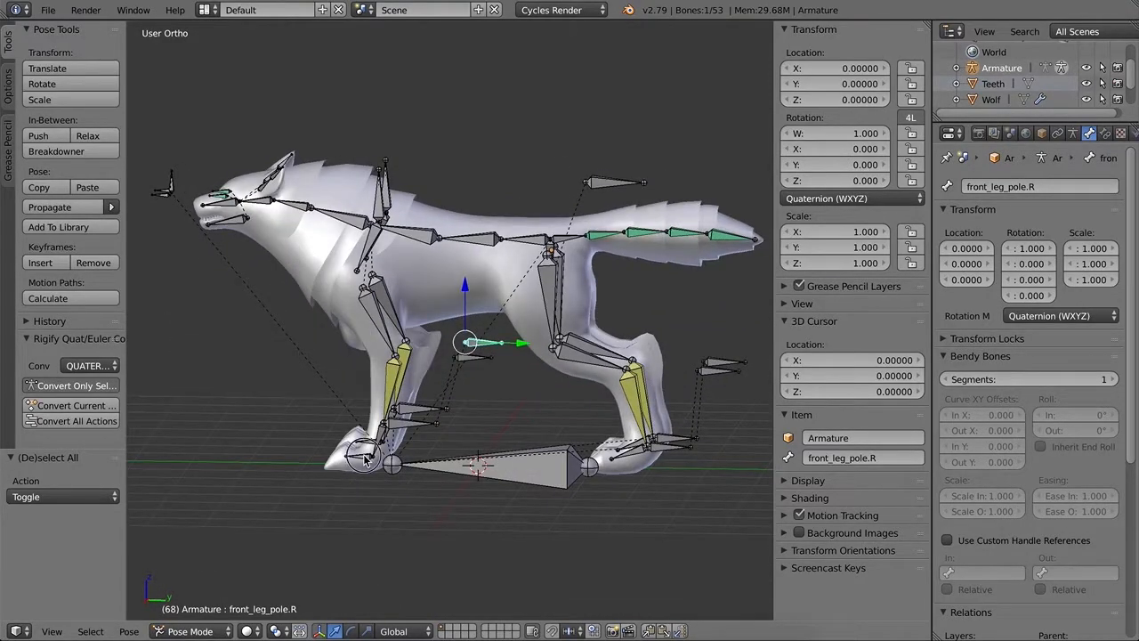
pyautogui.rightClick(365, 458)
pyautogui.rightClick(384, 436)
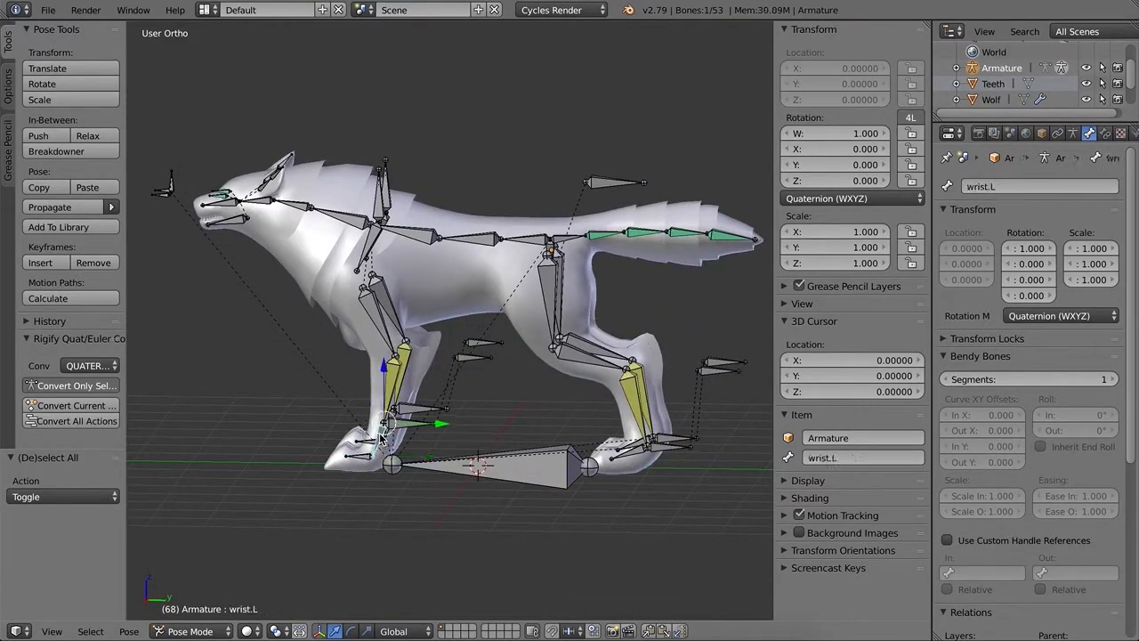
pyautogui.rightClick(395, 374)
pyautogui.rightClick(406, 350)
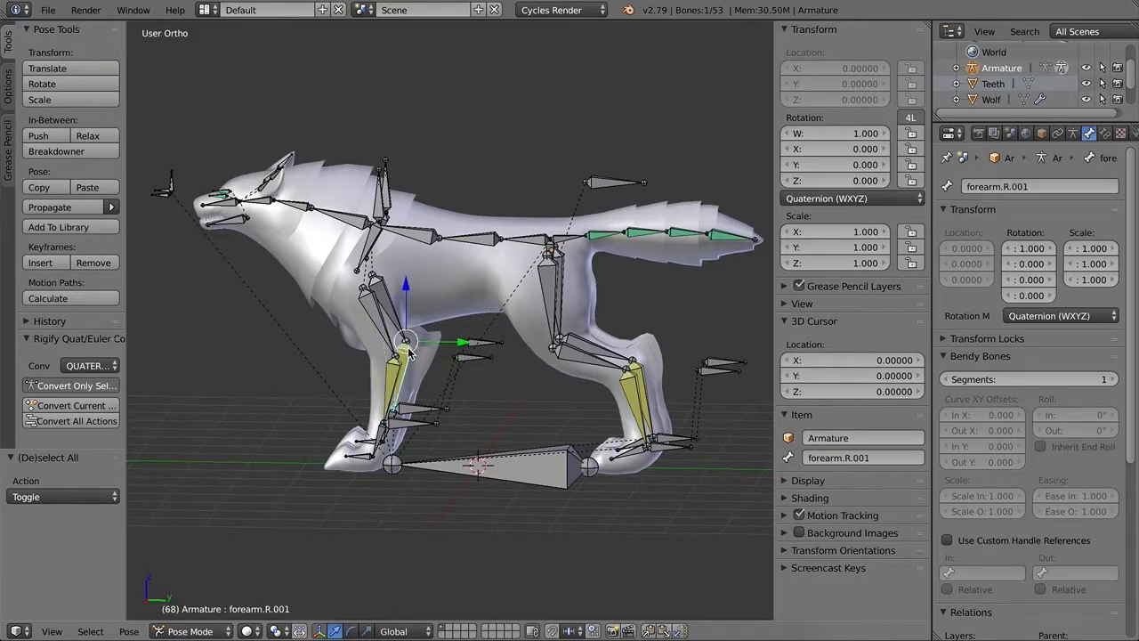
pyautogui.rightClick(389, 307)
pyautogui.rightClick(361, 288)
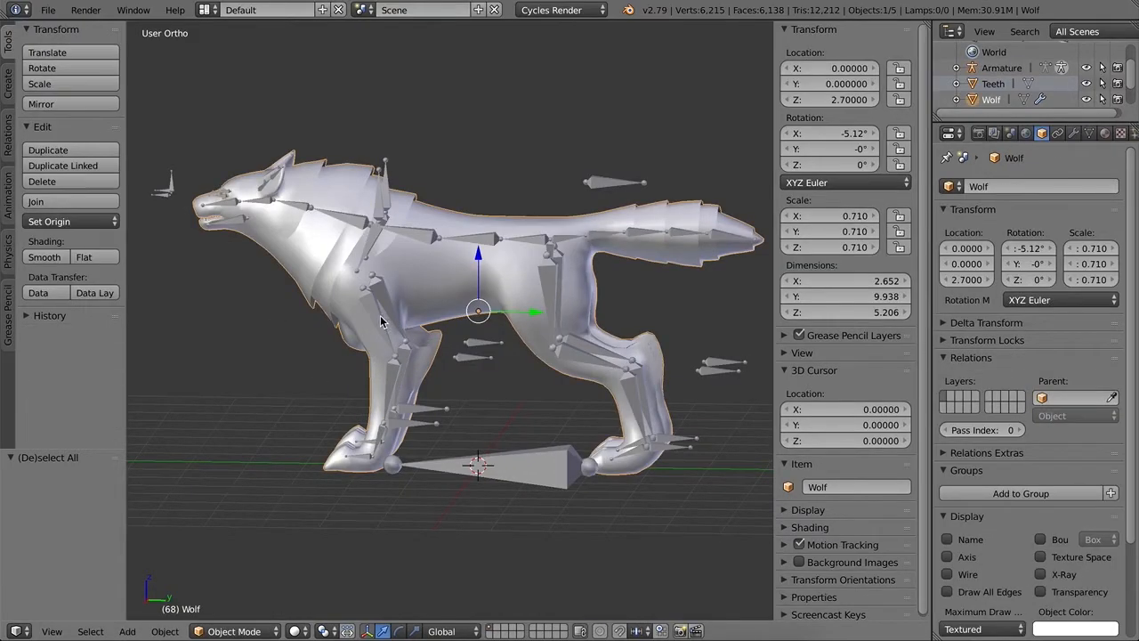
pyautogui.rightClick(381, 317)
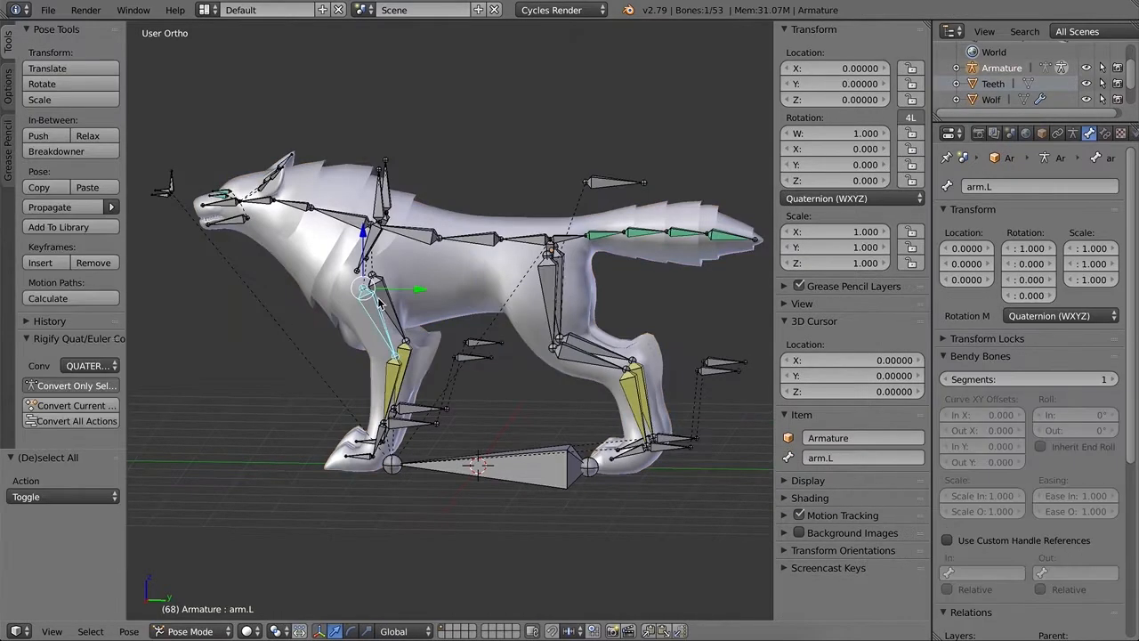
pyautogui.rightClick(379, 239)
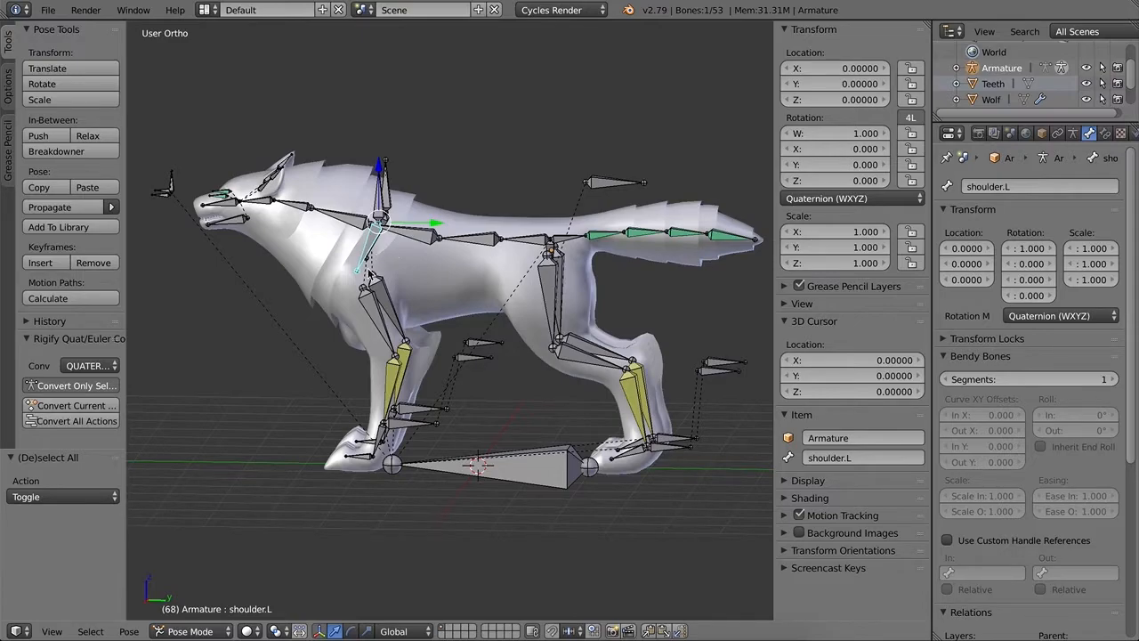
pyautogui.rightClick(472, 359)
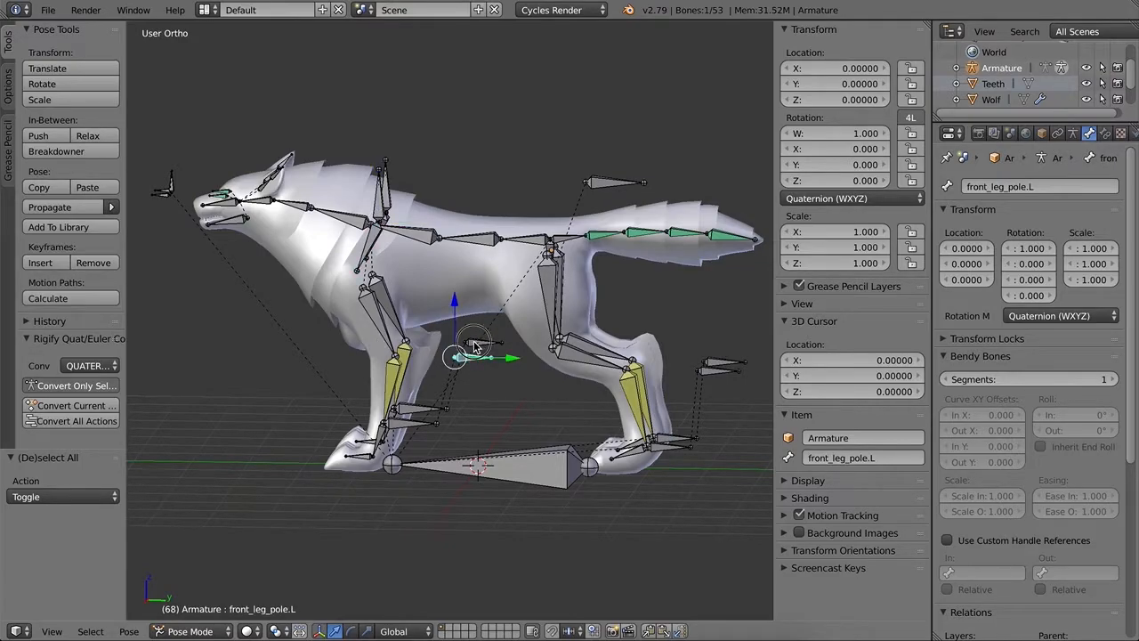
# Step: Rename the left upright control bone above the wolf's shoulders to shoulder_blade.L
pyautogui.rightClick(476, 346)
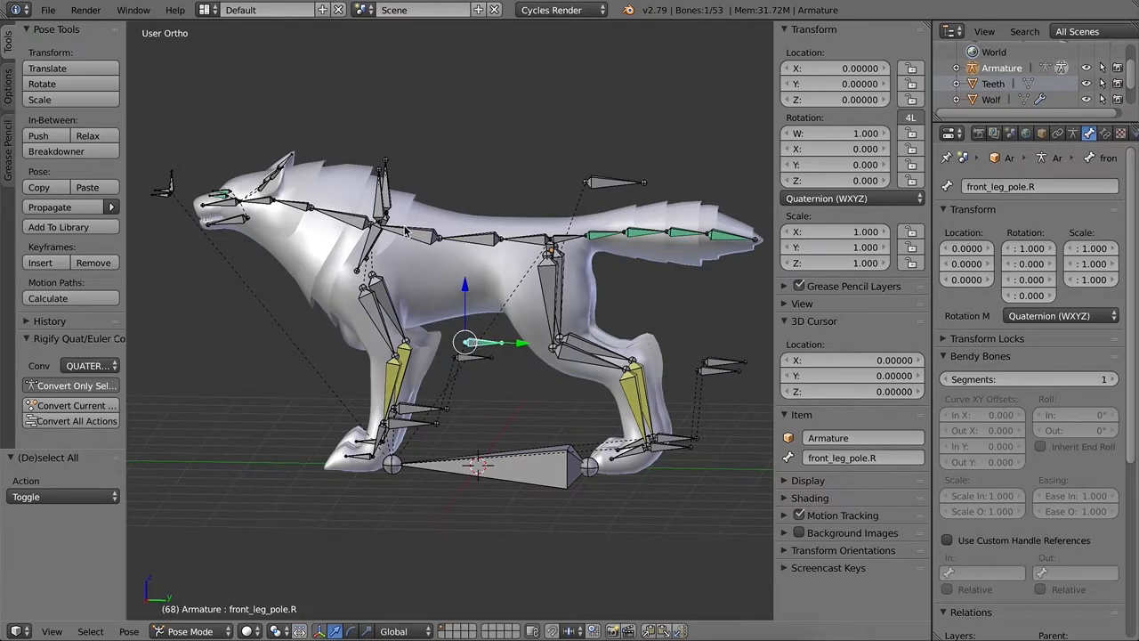
pyautogui.rightClick(377, 204)
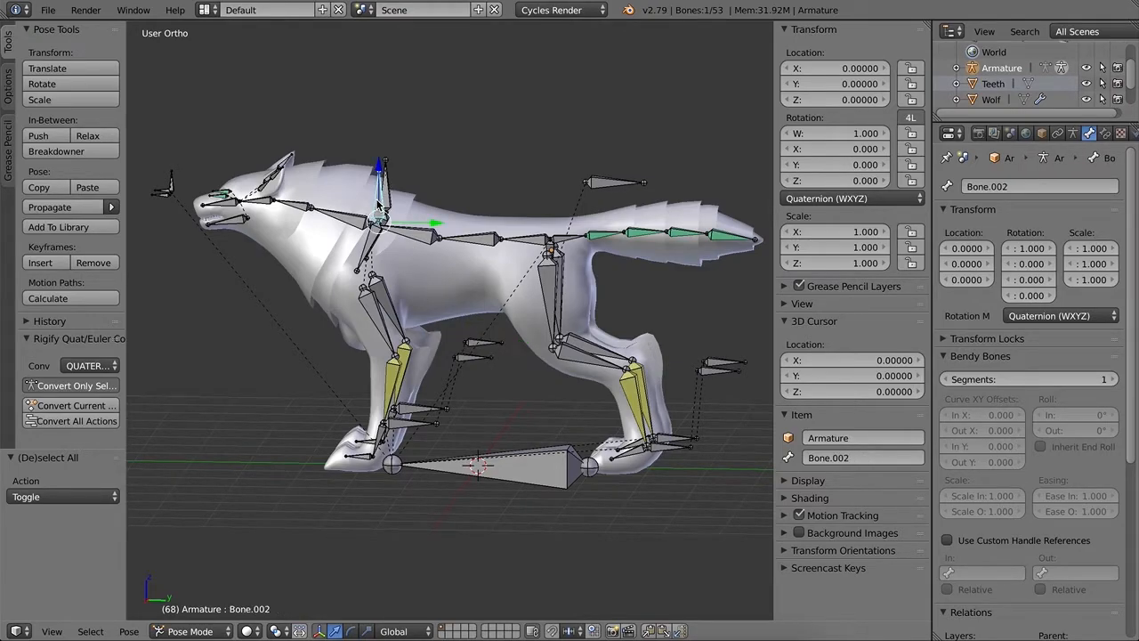
pyautogui.click(1006, 187)
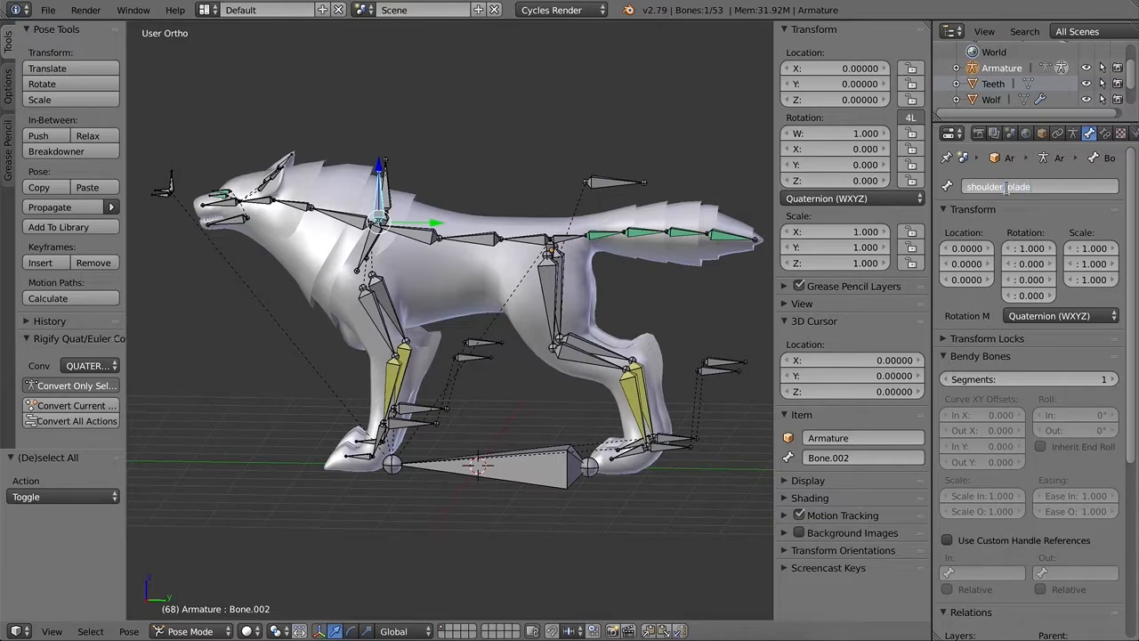
pyautogui.press('Return')
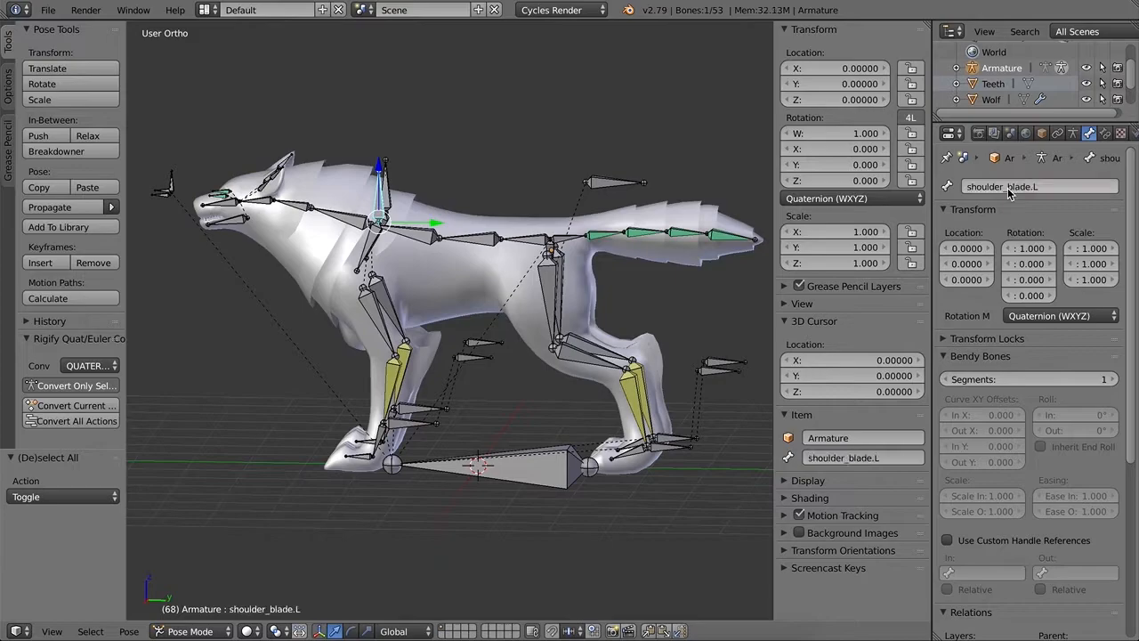
# Step: Rename the matching right upright bone above the shoulders to shoulder_blade.R
pyautogui.rightClick(388, 203)
pyautogui.doubleClick(1030, 183)
pyautogui.write('sh')
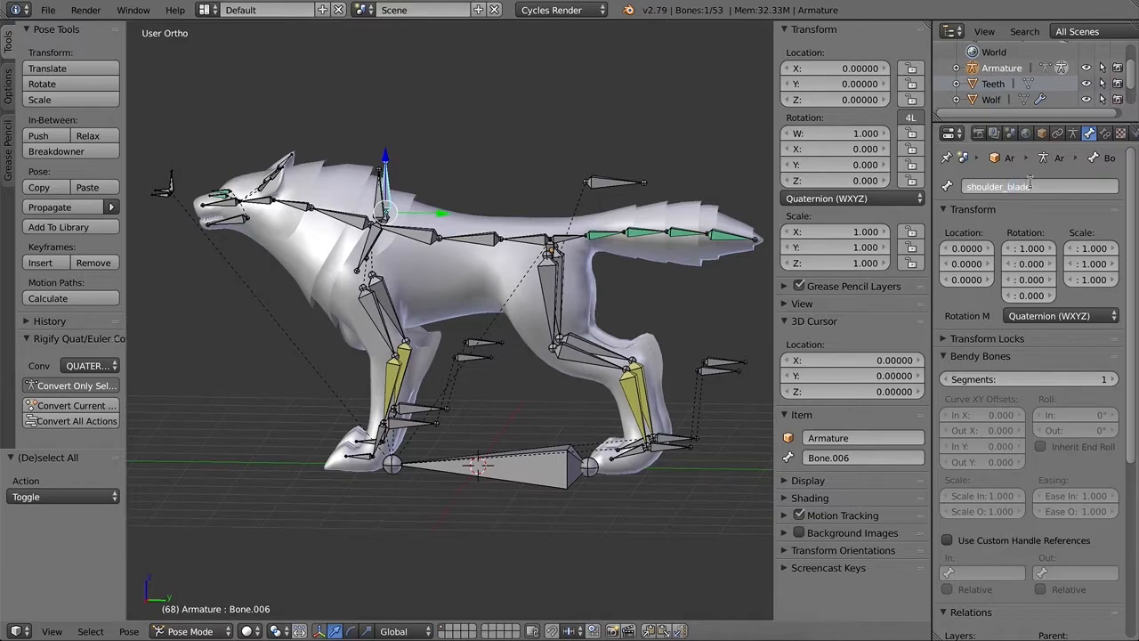
pyautogui.press('Return')
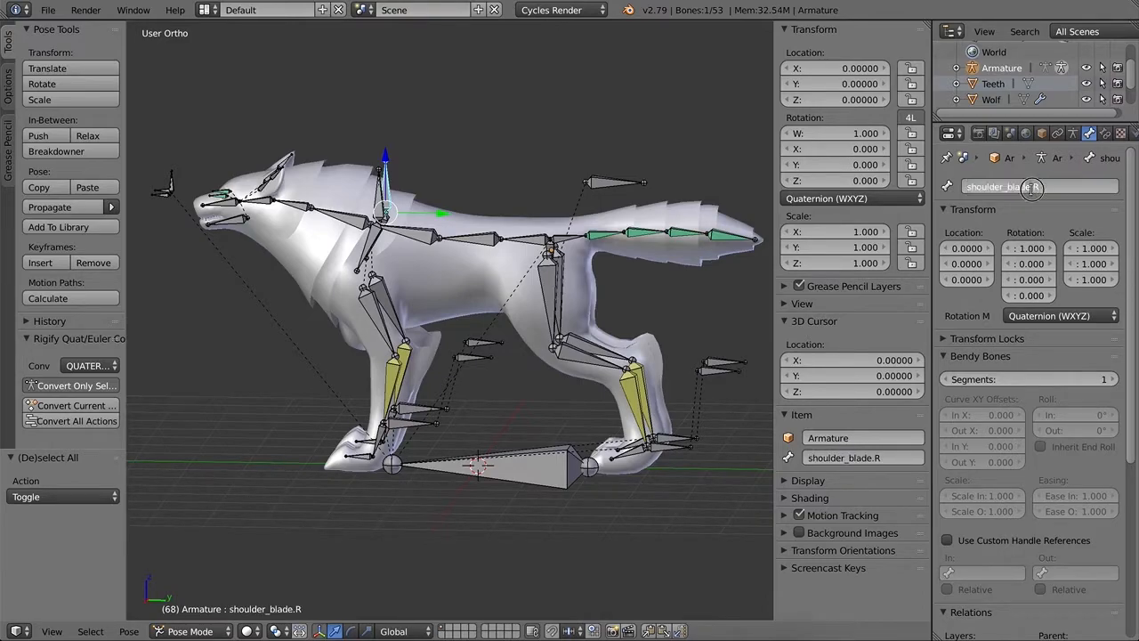
pyautogui.press('Return')
# Step: Extend the left shoulder blade bone's name to shoulder_blade_cntrl.L
pyautogui.rightClick(378, 195)
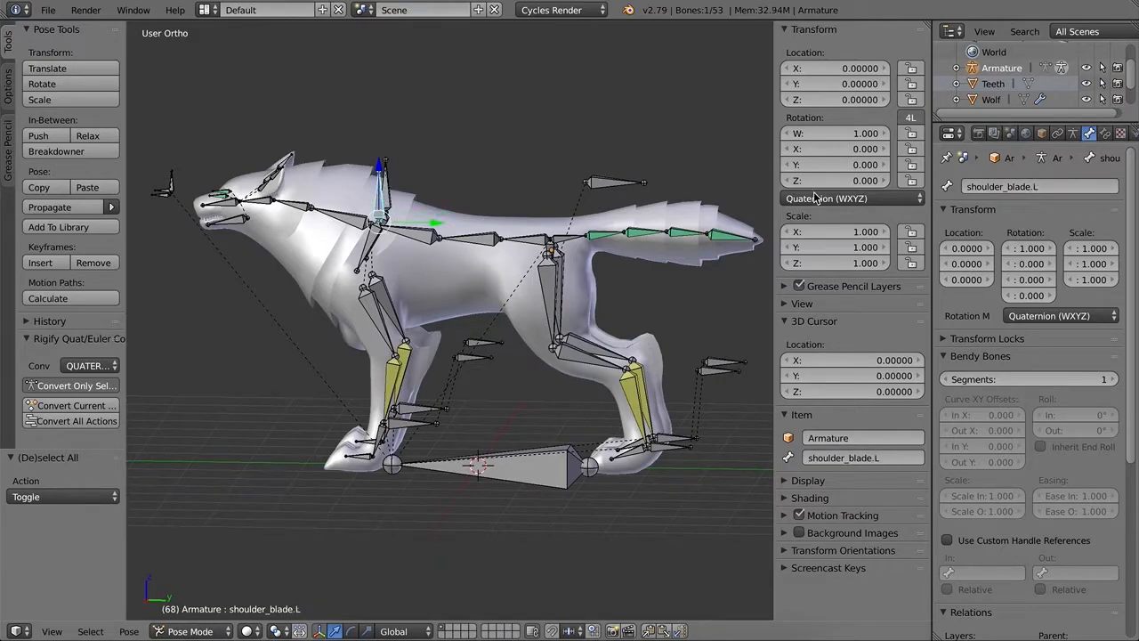
pyautogui.click(1033, 187)
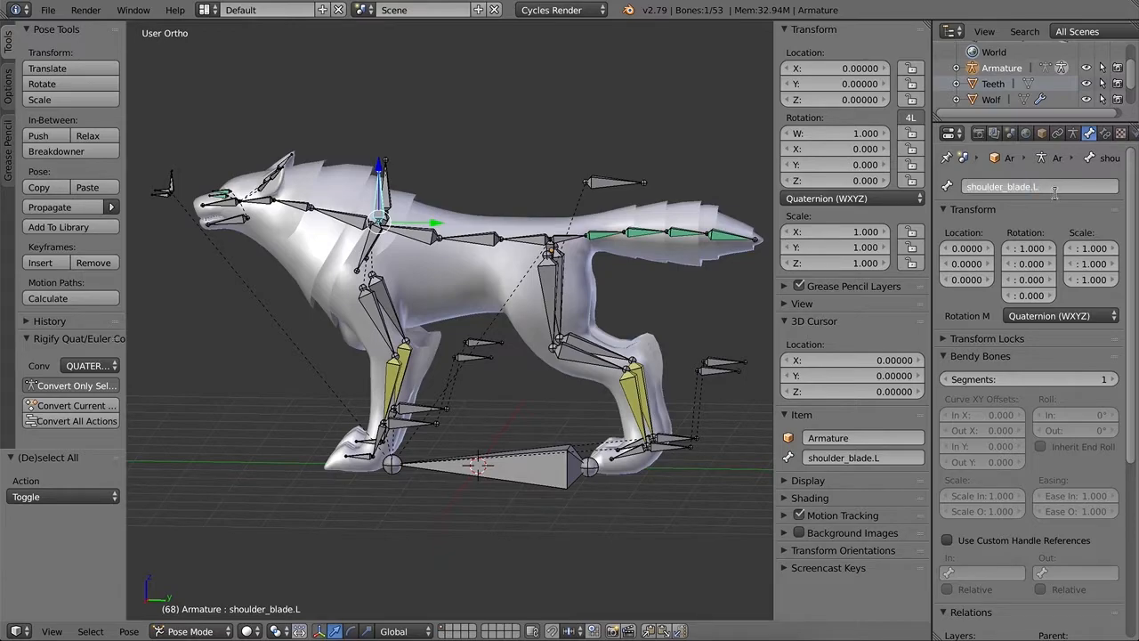
pyautogui.write('_cntrl')
pyautogui.press('Return')
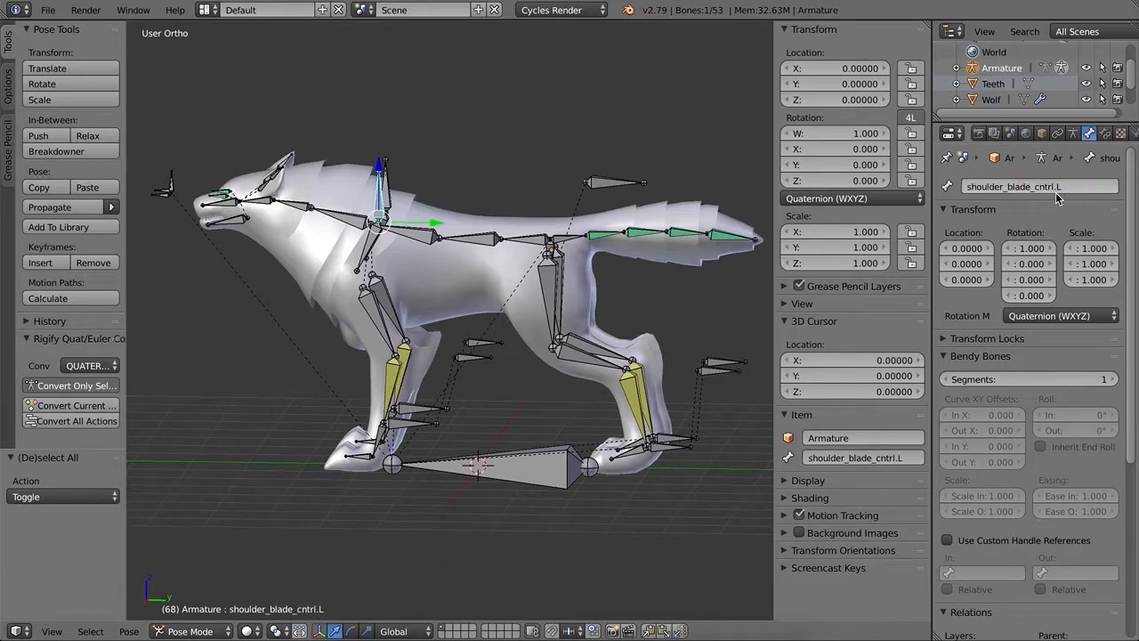
# Step: Remove the .001 suffix from the right shoulder bone so it is named shoulder.R
pyautogui.rightClick(374, 250)
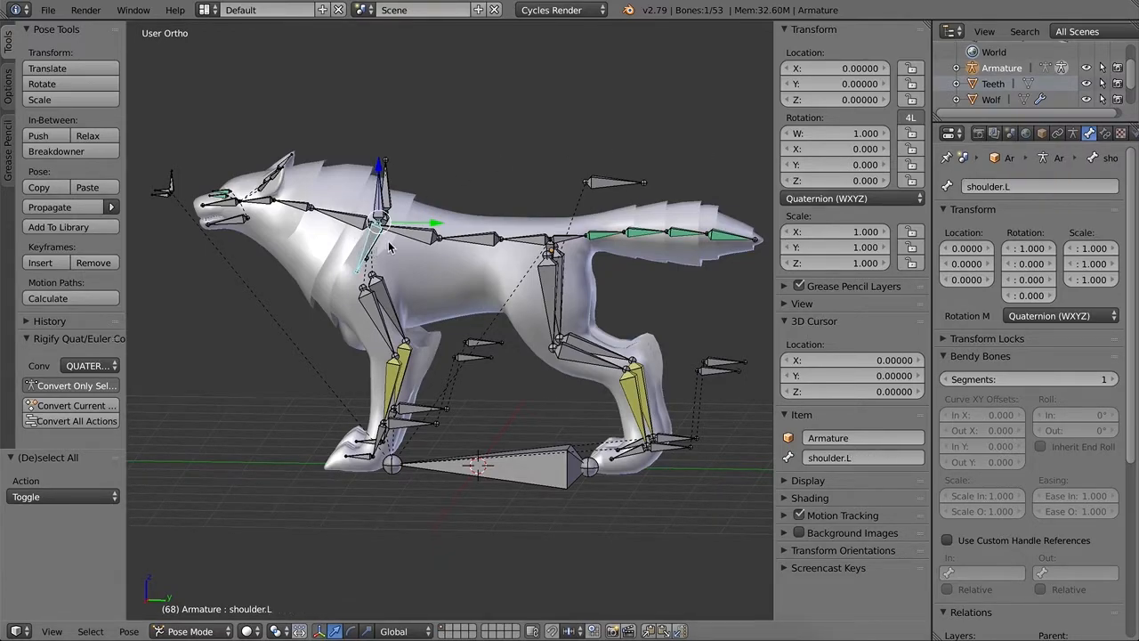
pyautogui.rightClick(380, 247)
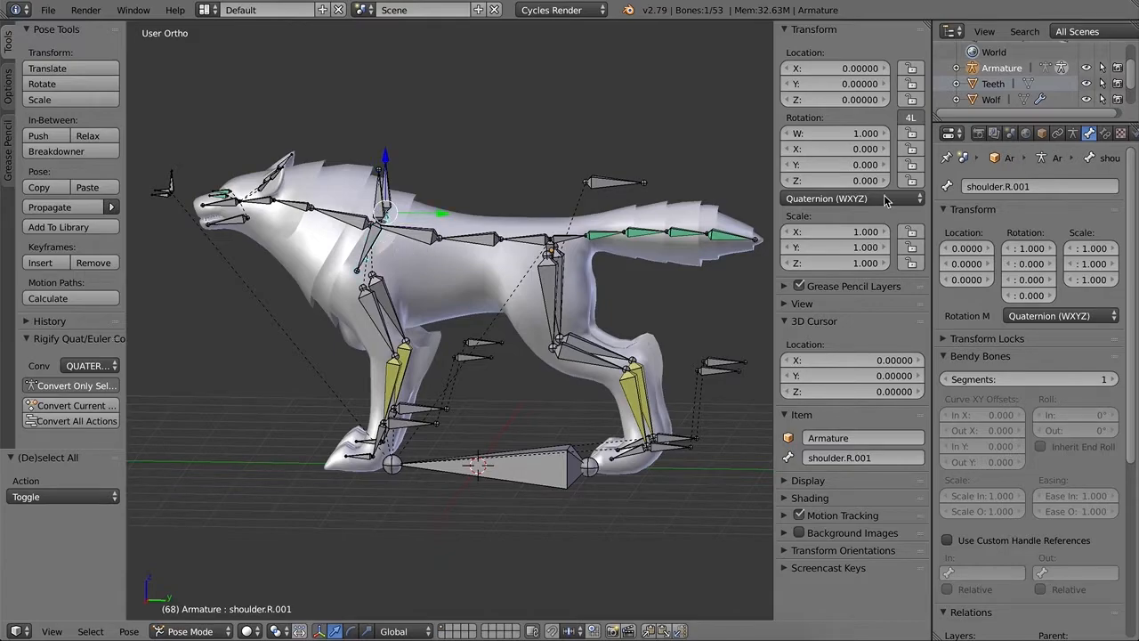
pyautogui.click(1047, 188)
pyautogui.press('BackSpace')
pyautogui.press('BackSpace')
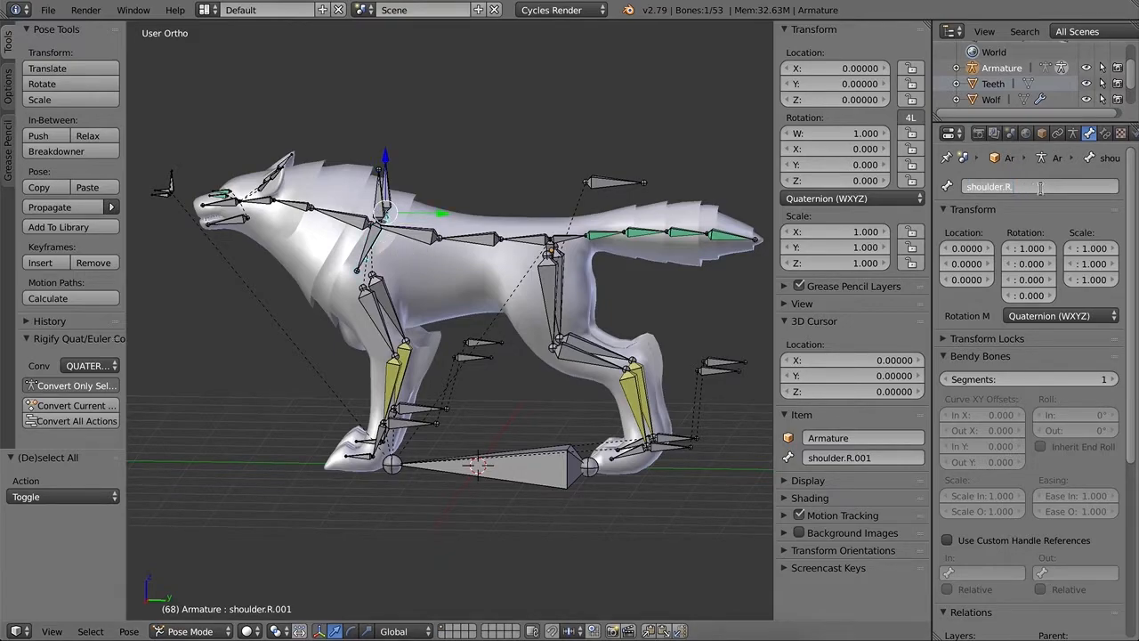
pyautogui.press('Return')
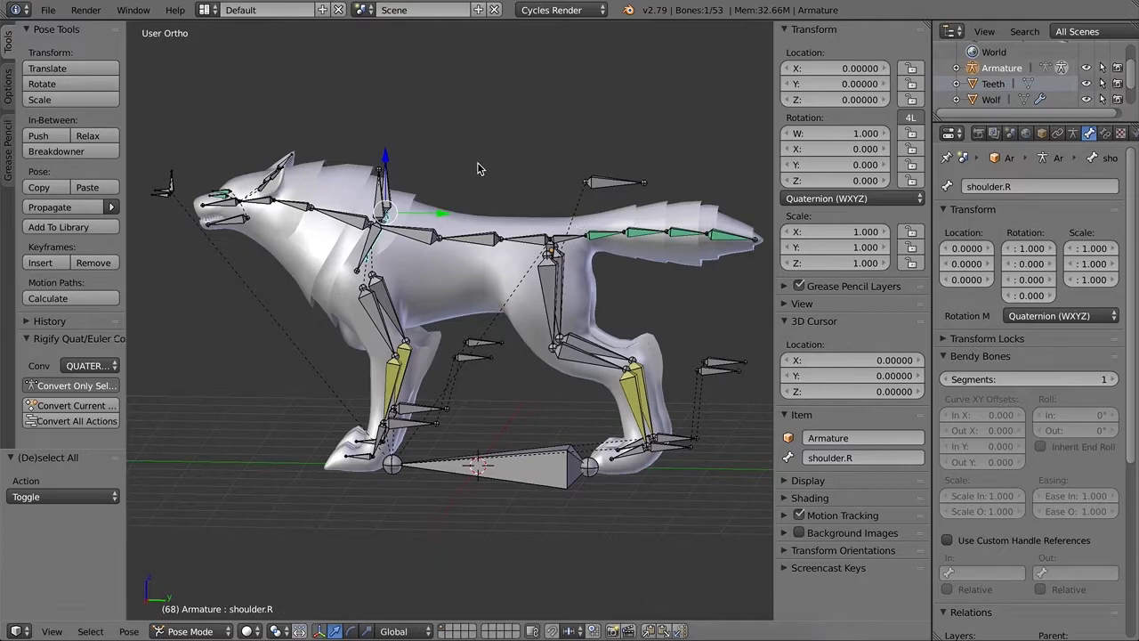
# Step: Name the bone at the base of the wolf's right ear ear_base.R
pyautogui.moveTo(465, 247); pyautogui.dragTo(445, 266, button='middle')
pyautogui.rightClick(274, 213)
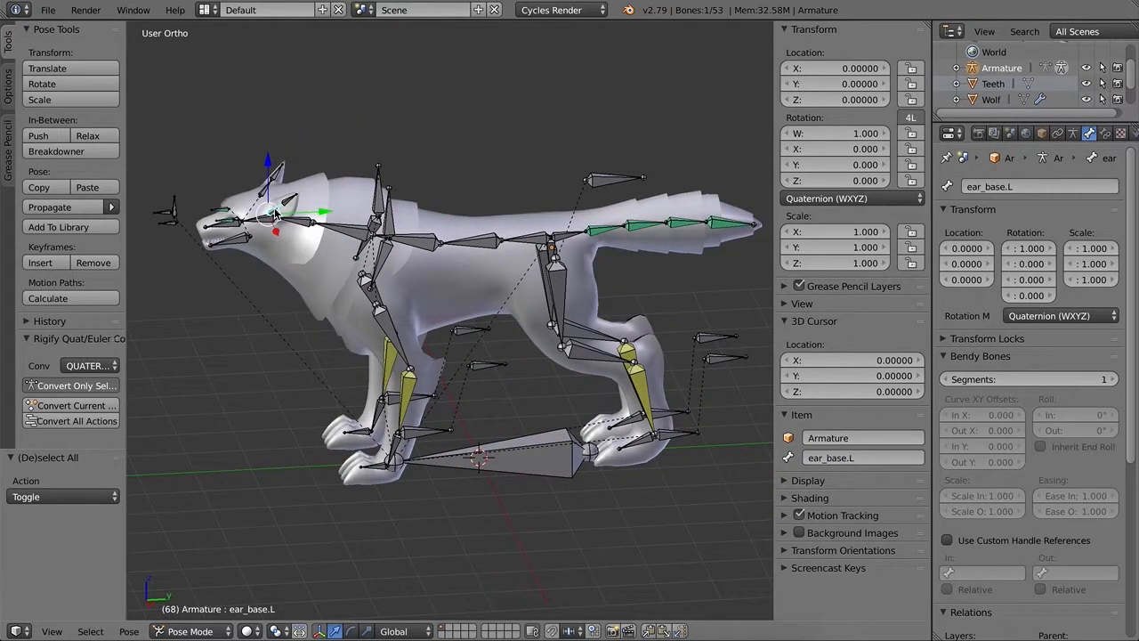
pyautogui.rightClick(260, 194)
pyautogui.click(1065, 181)
pyautogui.click(1065, 182)
pyautogui.press('Return')
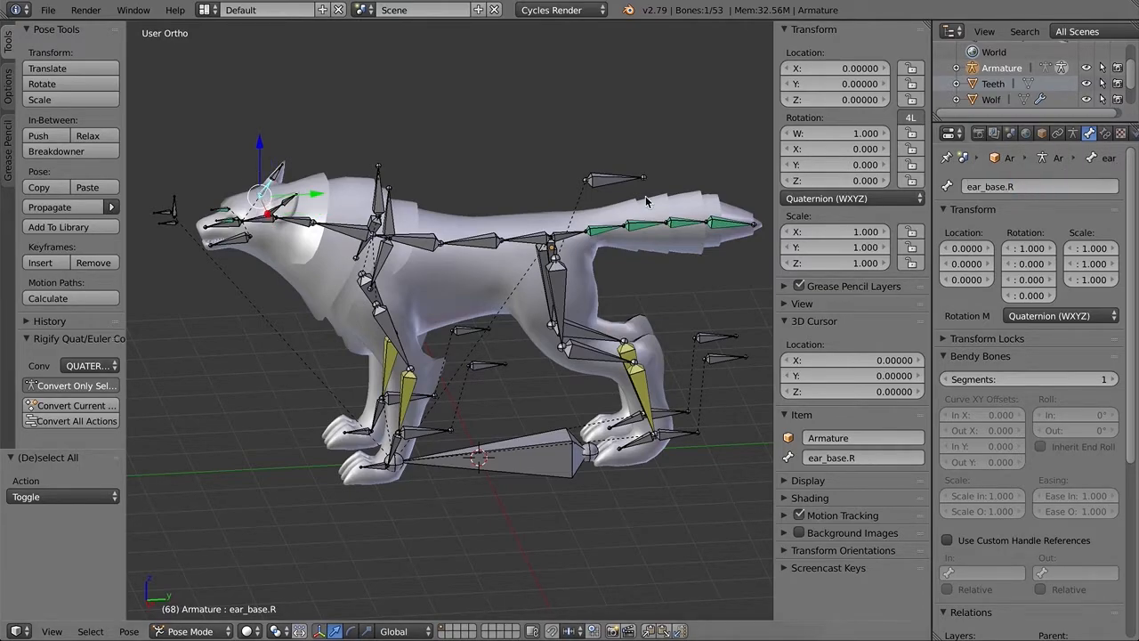
# Step: Rename the right ear tip bone to ear.R, dropping its numeric suffix
pyautogui.rightClick(277, 177)
pyautogui.click(1062, 185)
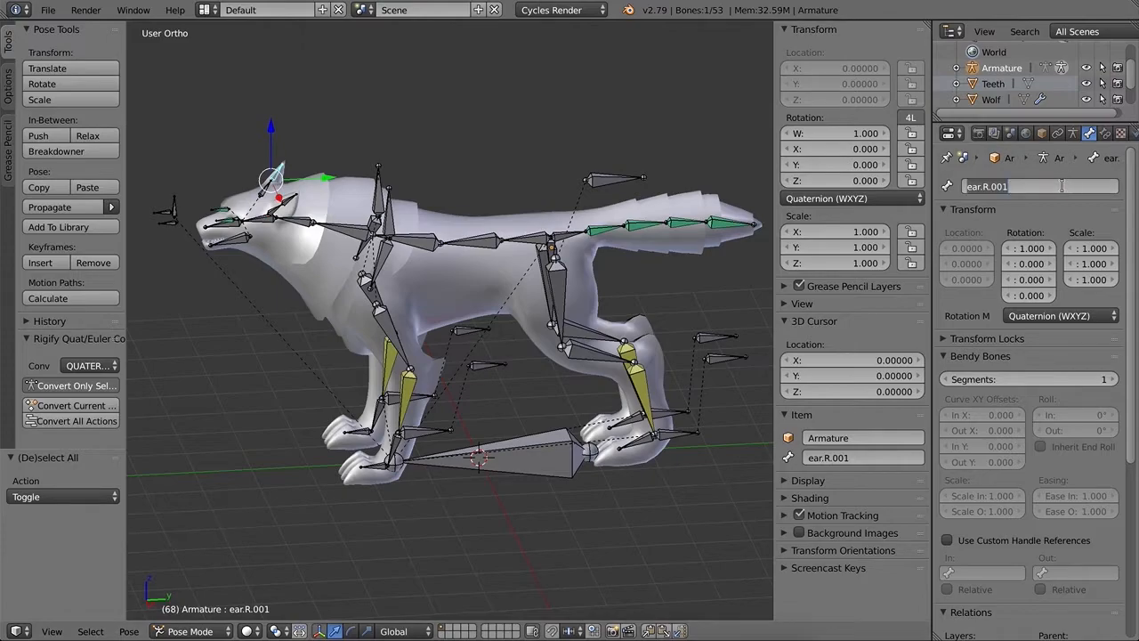
pyautogui.click(1046, 186)
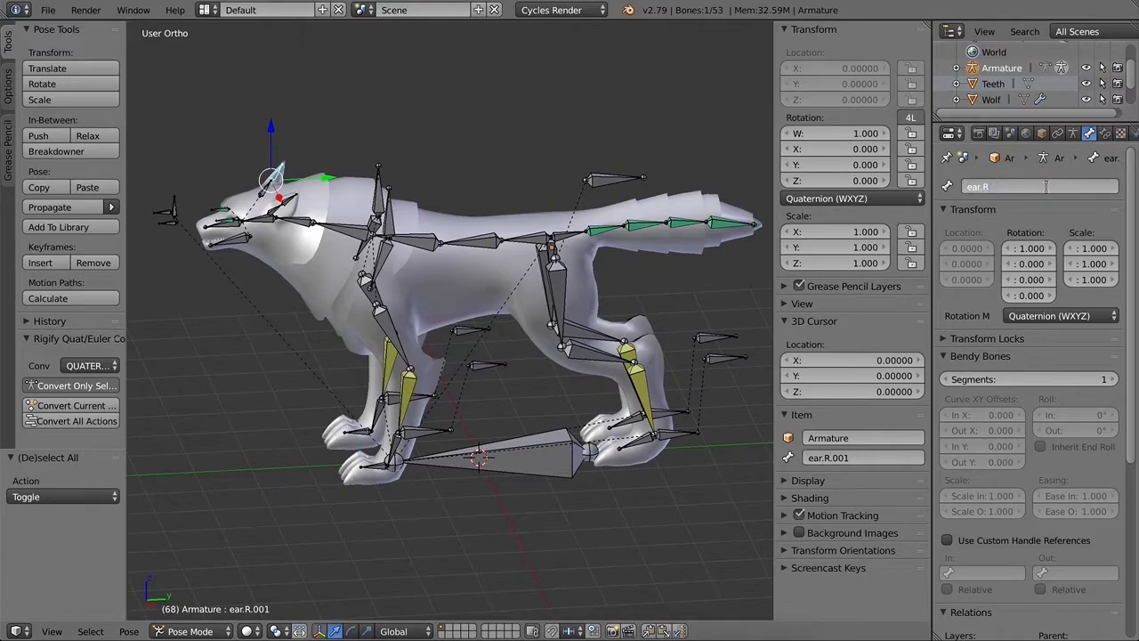
pyautogui.press('Return')
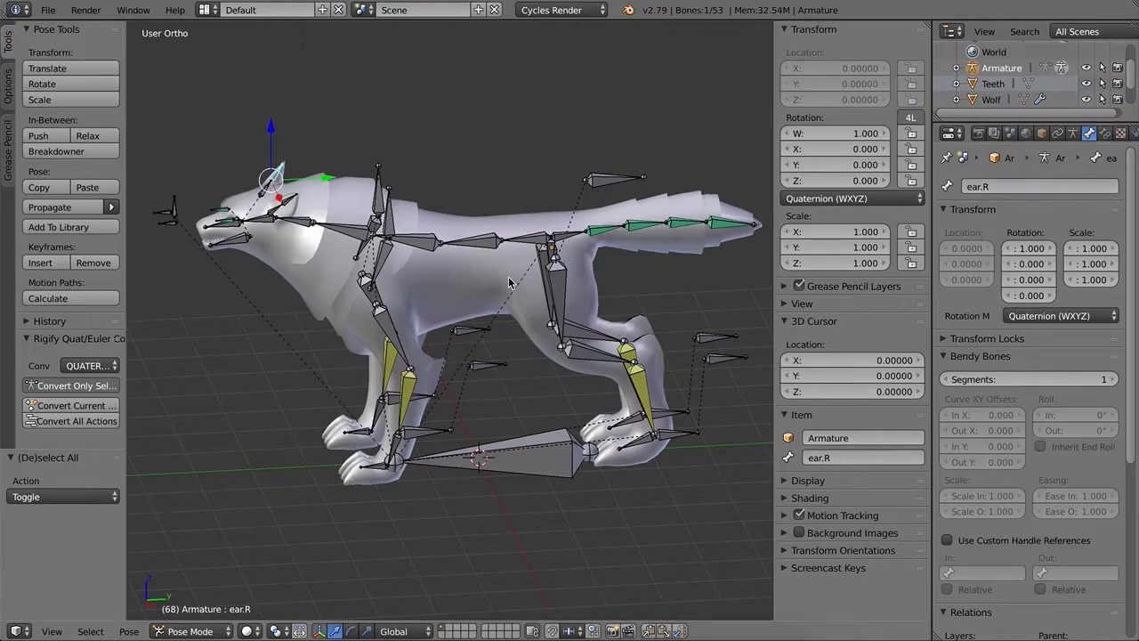
# Step: Rename the left eye bone in the wolf's head to eye.L
pyautogui.rightClick(228, 228)
pyautogui.click(1012, 187)
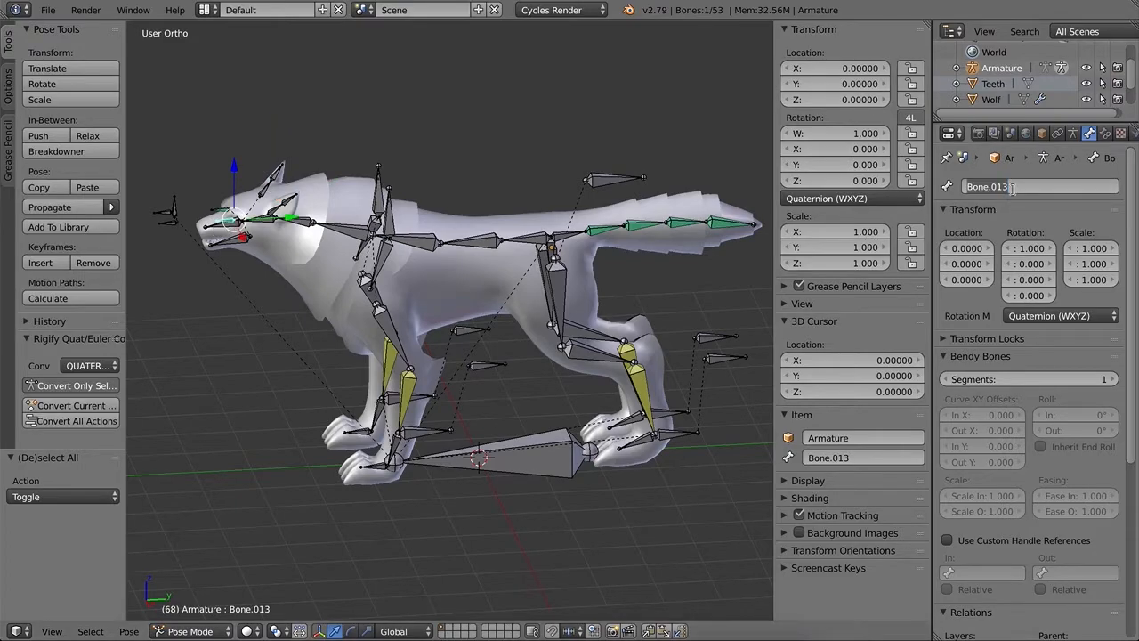
pyautogui.write('eye.L')
pyautogui.press('Return')
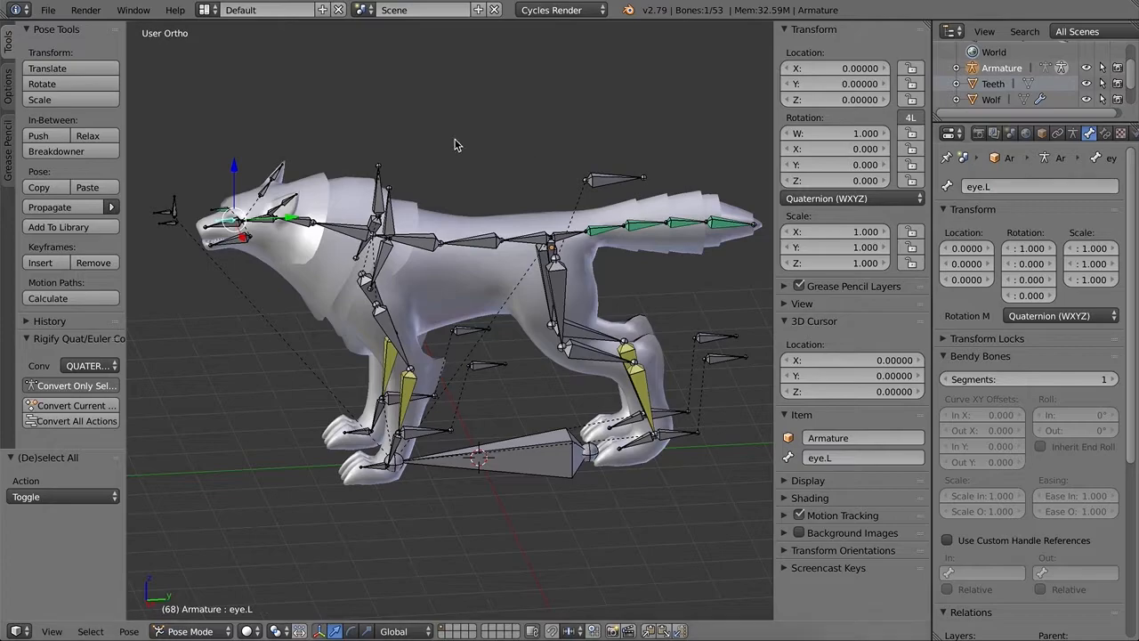
# Step: Rename the right eye bone in the wolf's head to eye.R
pyautogui.rightClick(225, 214)
pyautogui.click(1024, 186)
pyautogui.write('e')
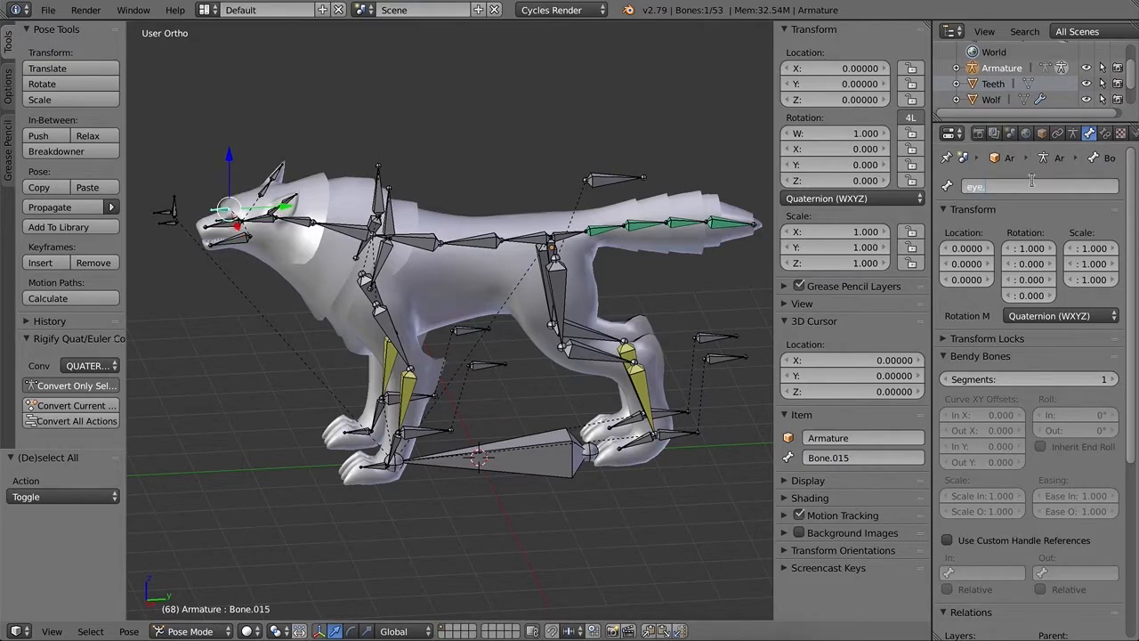
pyautogui.press('Return')
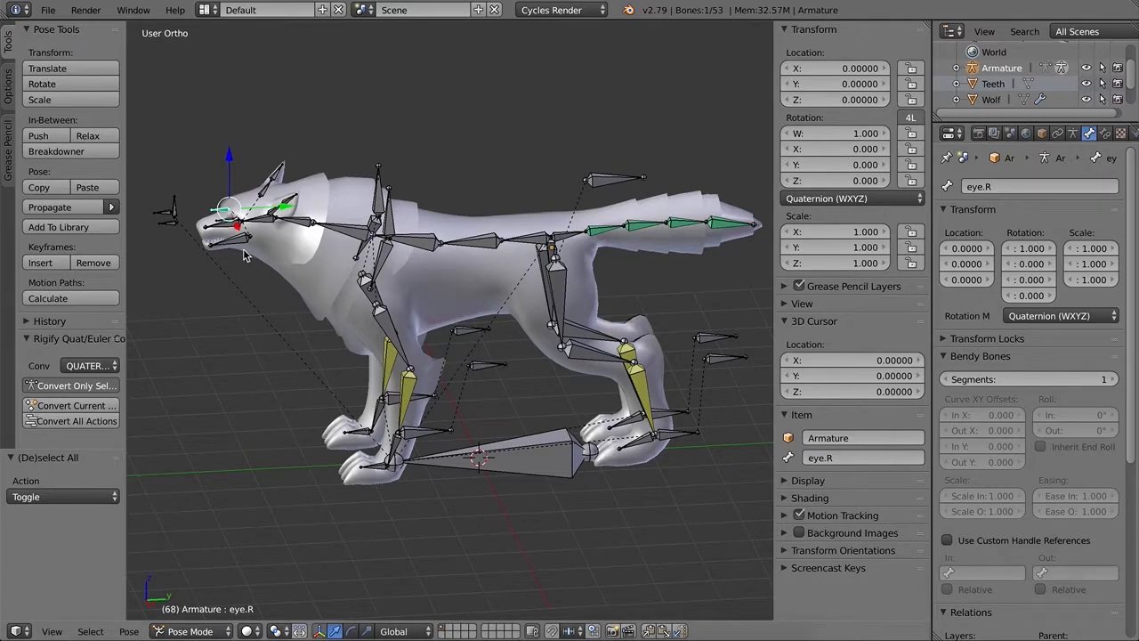
# Step: Check the mouth and jaw bone names, and strip the .001 suffix from the right upper front leg bone arm.R.001
pyautogui.rightClick(222, 242)
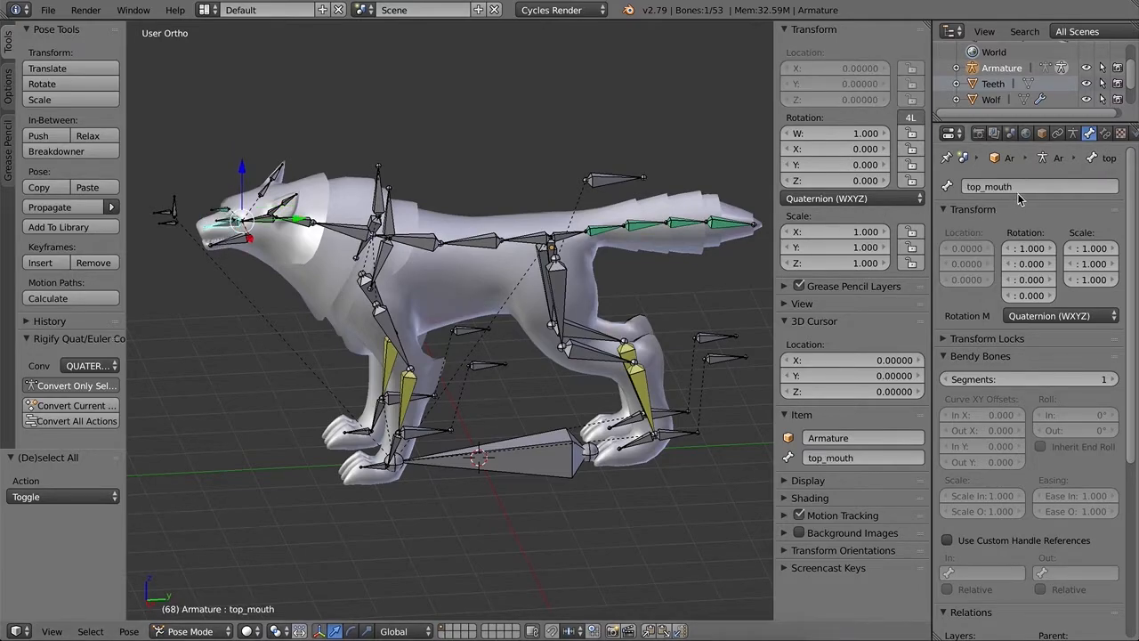
pyautogui.rightClick(233, 244)
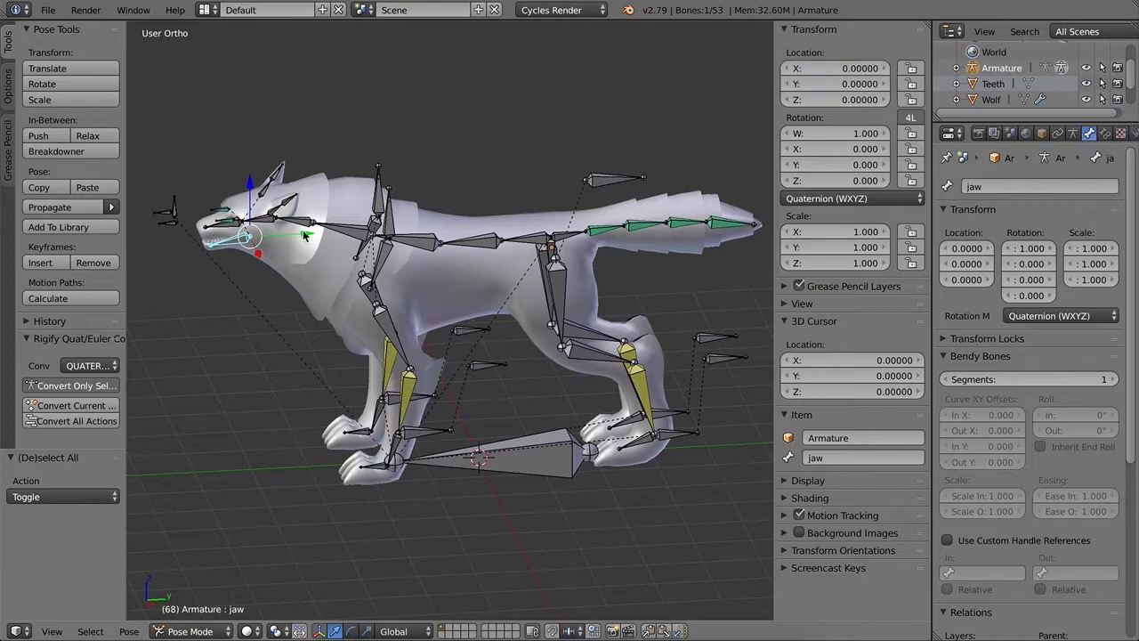
pyautogui.moveTo(352, 230); pyautogui.dragTo(350, 251, button='middle')
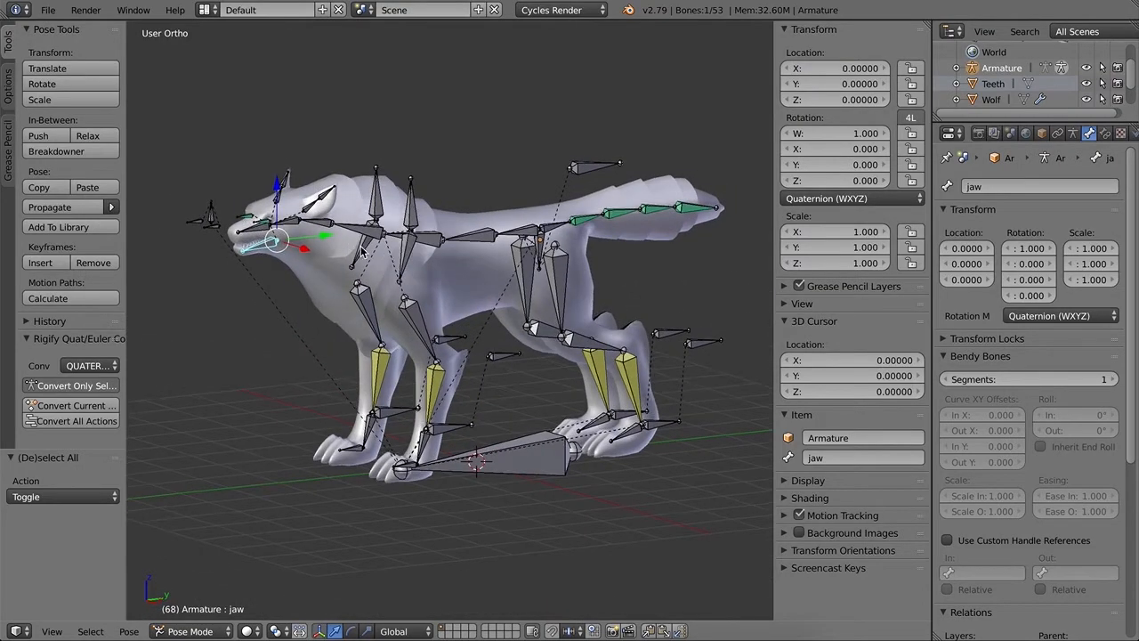
pyautogui.rightClick(362, 253)
pyautogui.rightClick(367, 307)
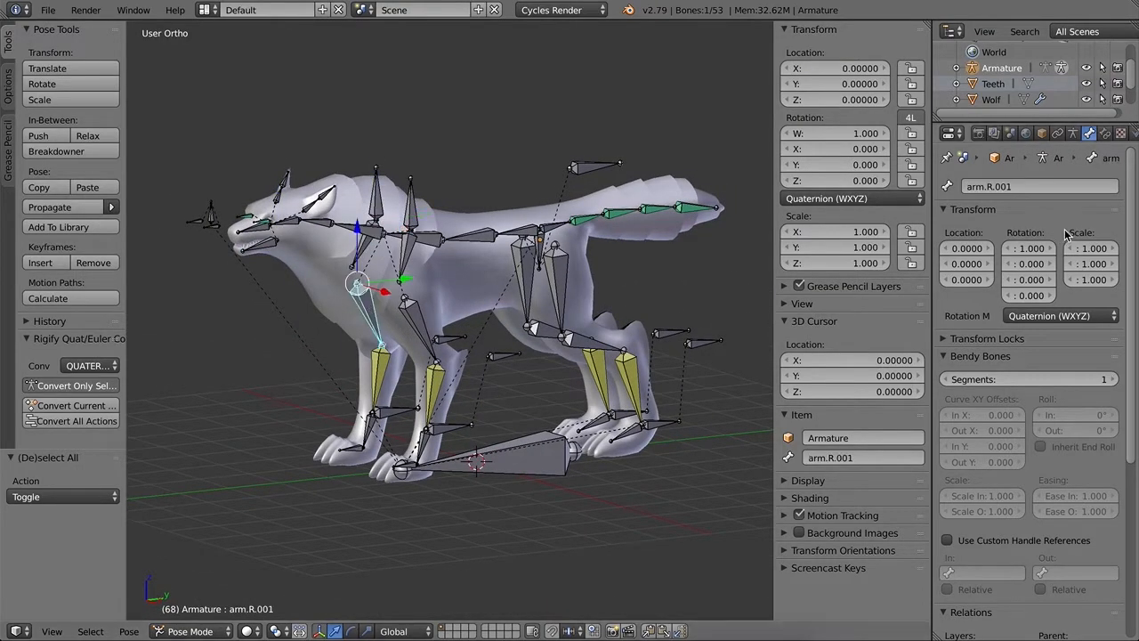
pyautogui.click(1030, 187)
pyautogui.press('BackSpace')
pyautogui.press('BackSpace')
pyautogui.press('Return')
# Step: Rename the right forearm bone to forearm.R by removing its numeric suffix
pyautogui.rightClick(384, 360)
pyautogui.click(1046, 189)
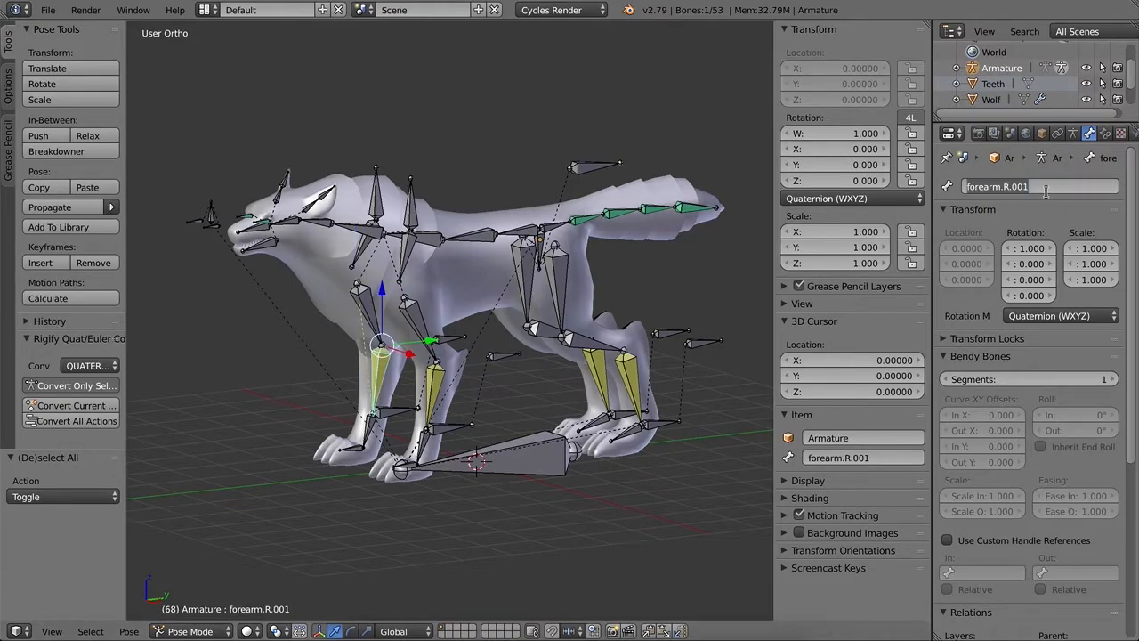
pyautogui.click(1046, 188)
pyautogui.press('BackSpace')
pyautogui.press('BackSpace')
pyautogui.press('Return')
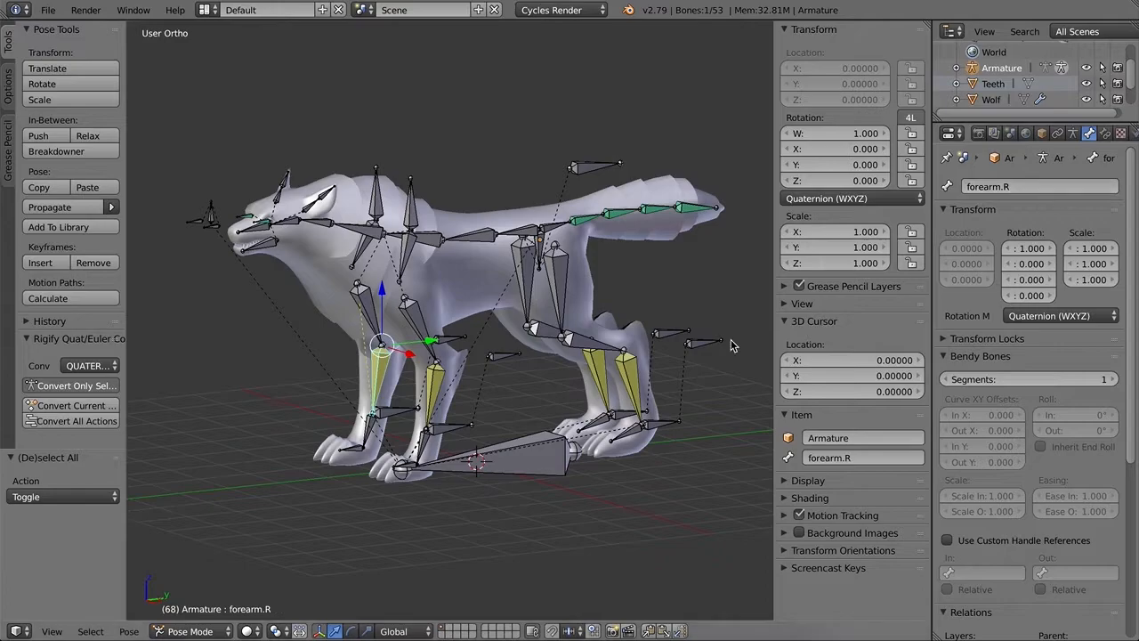
# Step: Rename the right front wrist bone to front_paw.R, trimming any surplus characters from the name
pyautogui.rightClick(384, 416)
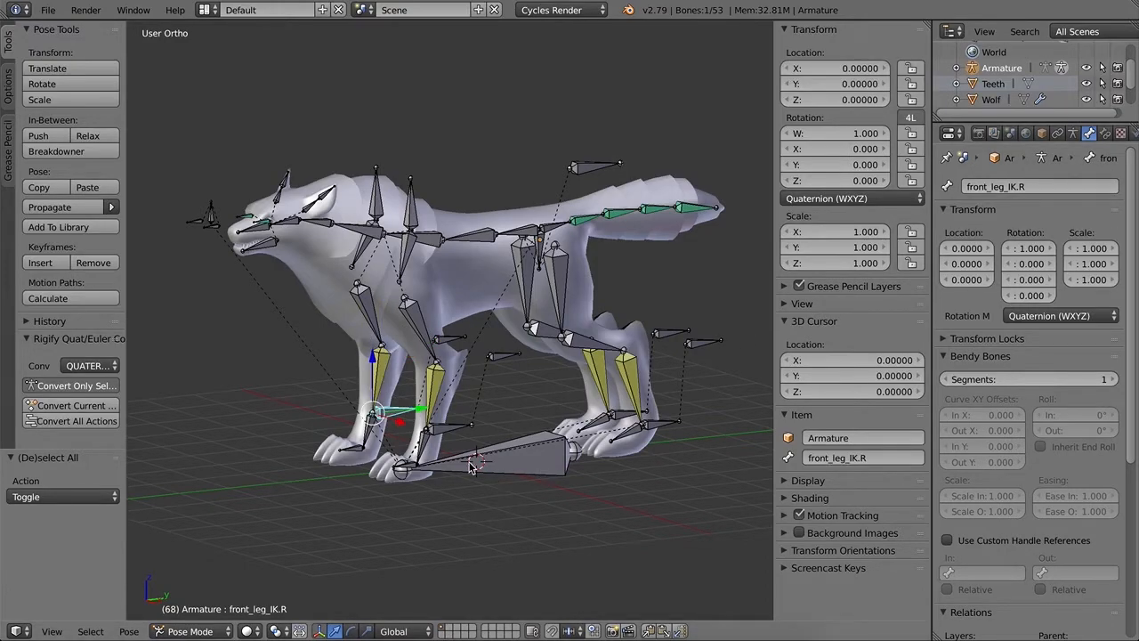
pyautogui.rightClick(367, 442)
pyautogui.click(1031, 186)
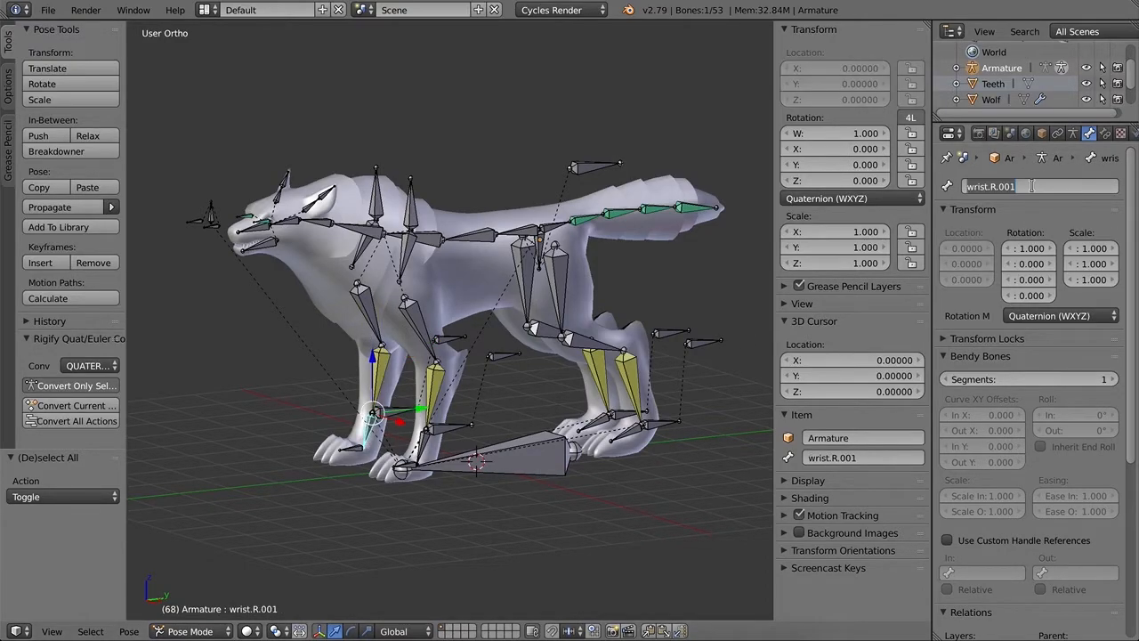
pyautogui.write('front_paw.R')
pyautogui.press('Return')
pyautogui.click(1055, 189)
pyautogui.click(1054, 189)
pyautogui.press('BackSpace')
pyautogui.press('Return')
# Step: Remove the numeric suffix from the name of the right hind leg's thigh bone
pyautogui.rightClick(526, 296)
pyautogui.click(1054, 187)
pyautogui.click(1064, 189)
pyautogui.press('BackSpace')
pyautogui.press('Return')
# Step: Rename the bone below the right hind thigh to knee.R
pyautogui.rightClick(557, 336)
pyautogui.click(1043, 187)
pyautogui.press('Return')
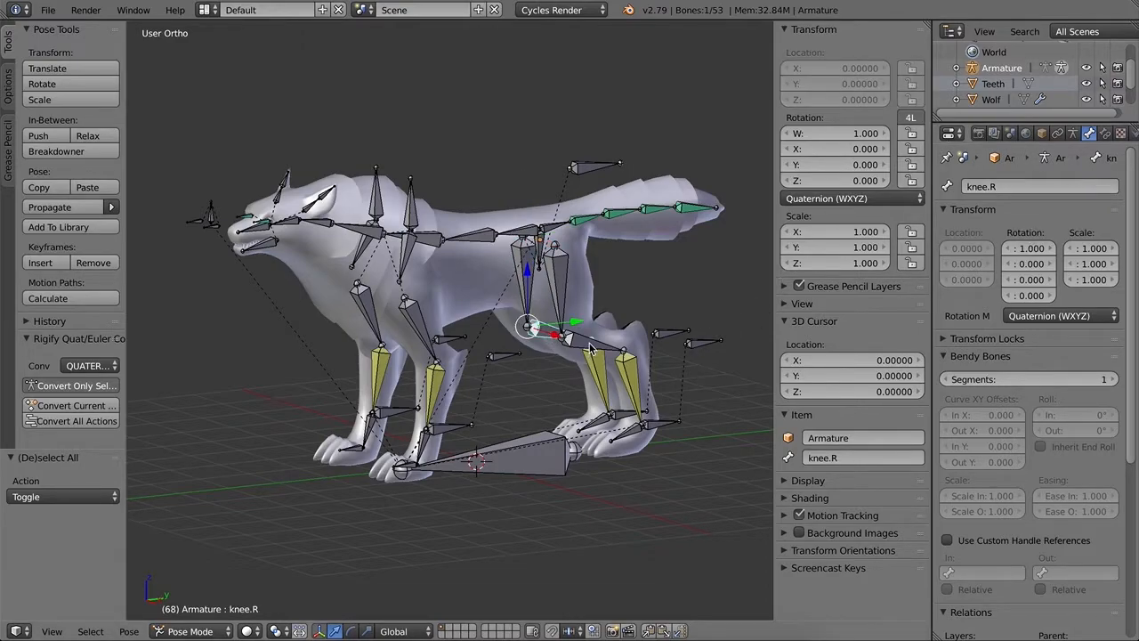
# Step: Rename the right lower hind leg bone to leg.R without the numeric suffix
pyautogui.rightClick(589, 347)
pyautogui.rightClick(598, 381)
pyautogui.click(1043, 186)
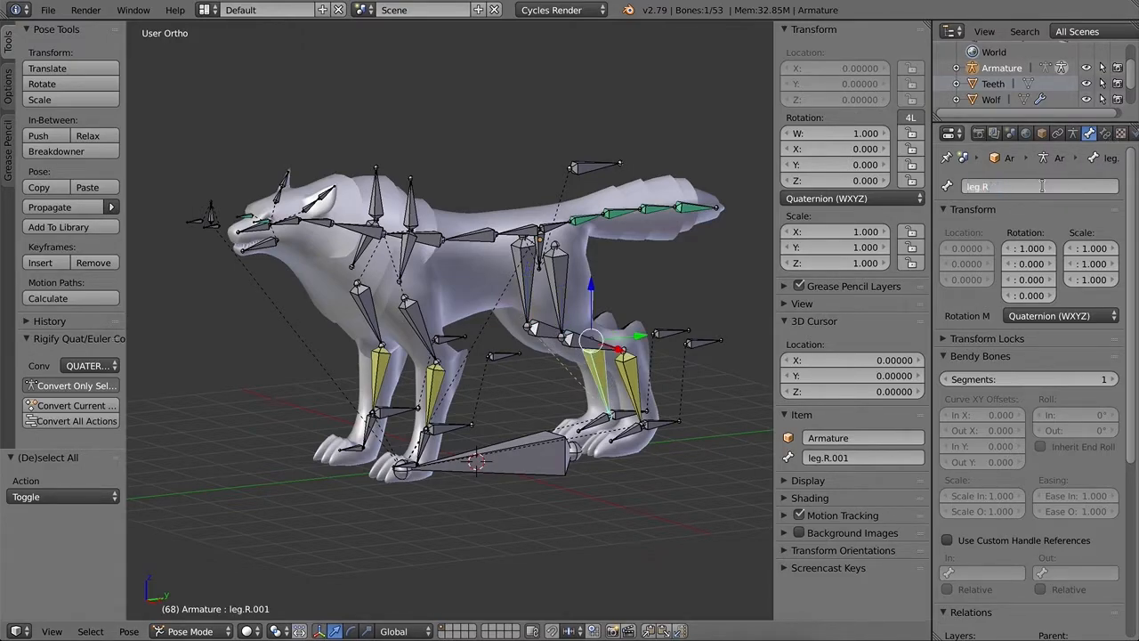
pyautogui.press('Escape')
# Step: Rename the right hind paw bone to hind_paw.R by removing the .001 suffix
pyautogui.rightClick(622, 420)
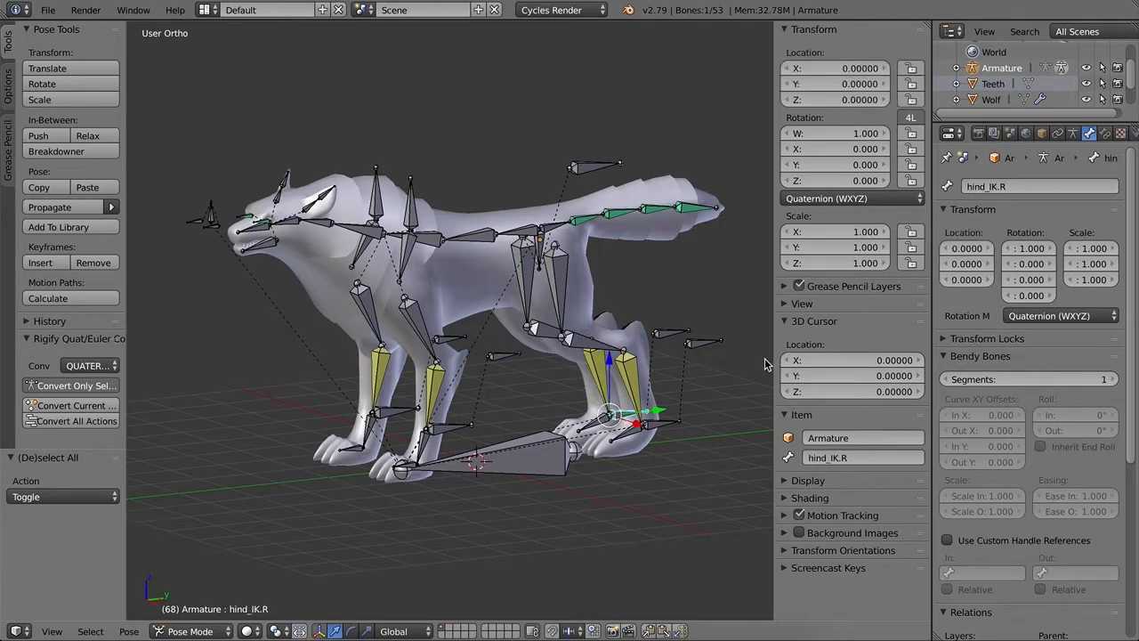
pyautogui.rightClick(595, 424)
pyautogui.click(1033, 186)
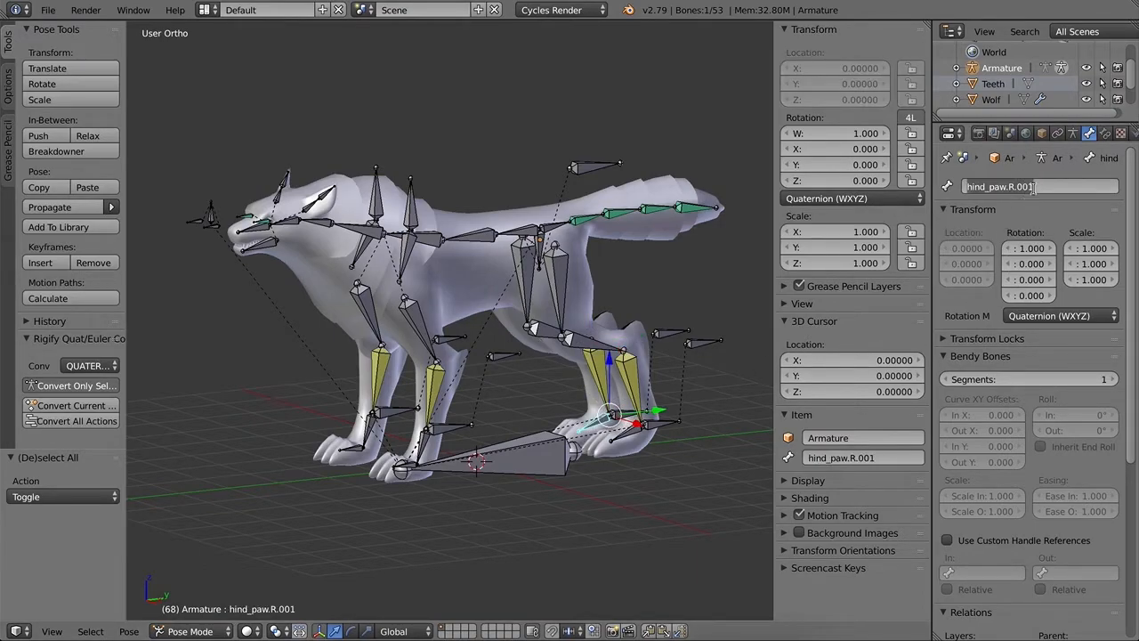
pyautogui.press('BackSpace')
pyautogui.press('BackSpace')
pyautogui.press('BackSpace')
pyautogui.press('Return')
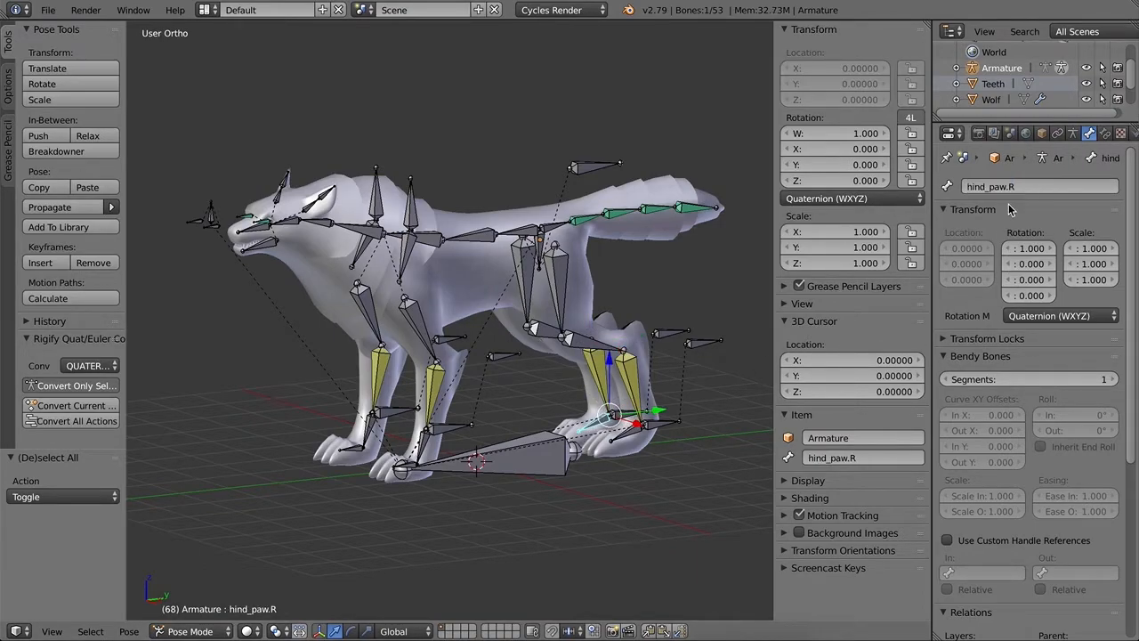
# Step: Check the names of the tail, spine, tail control and jaw bones by selecting them one after another
pyautogui.moveTo(580, 409); pyautogui.dragTo(550, 415, button='middle')
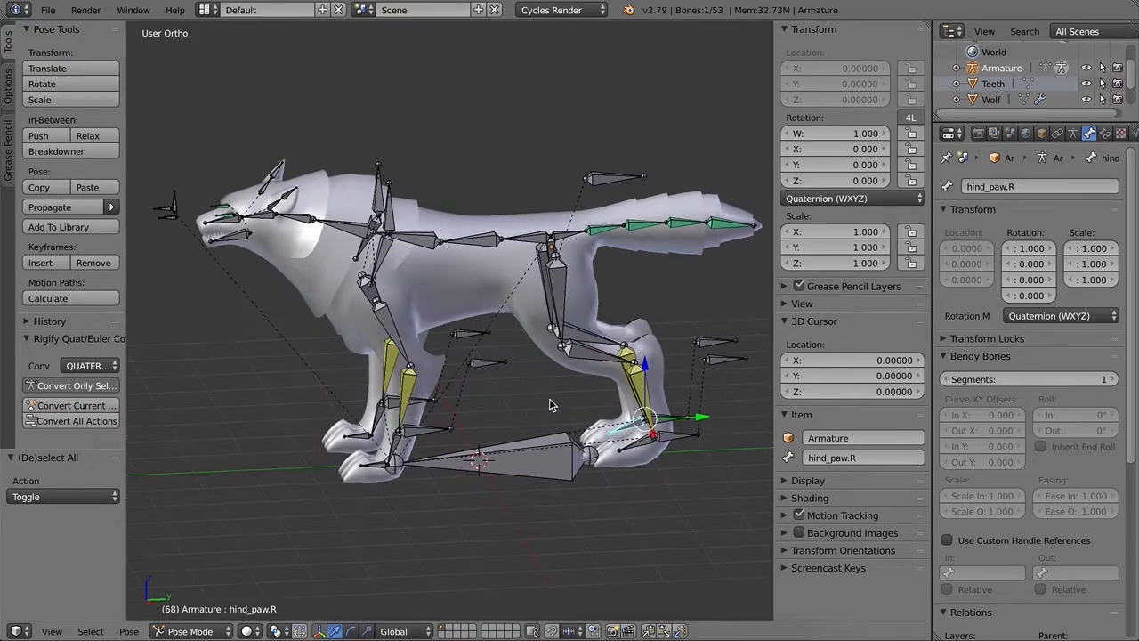
pyautogui.rightClick(614, 231)
pyautogui.rightClick(526, 238)
pyautogui.rightClick(497, 244)
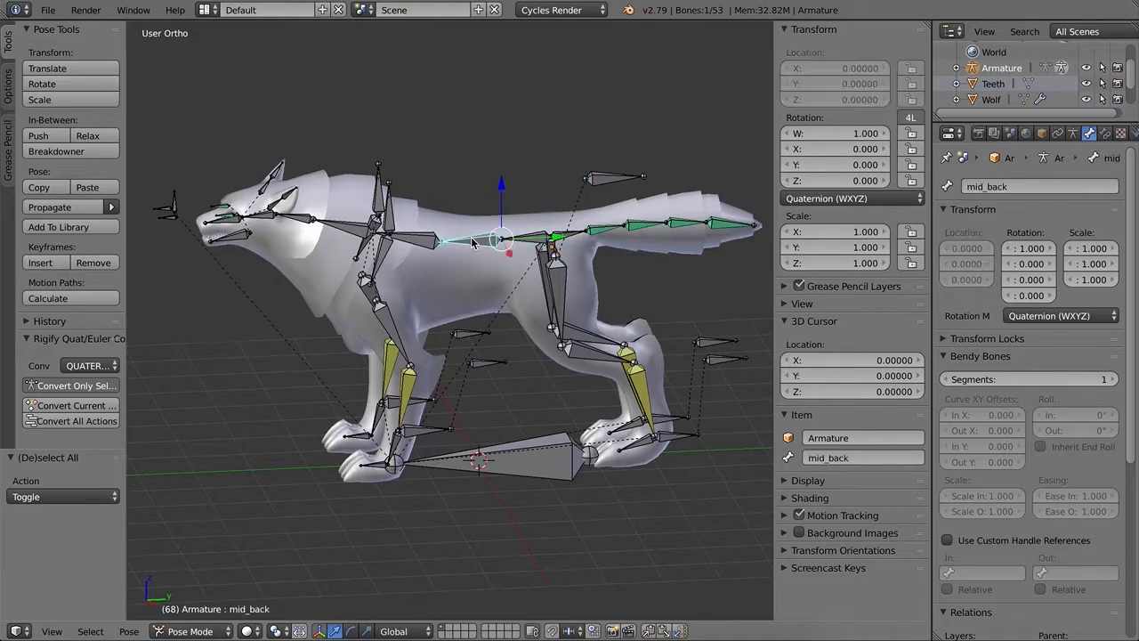
pyautogui.rightClick(422, 245)
pyautogui.rightClick(584, 183)
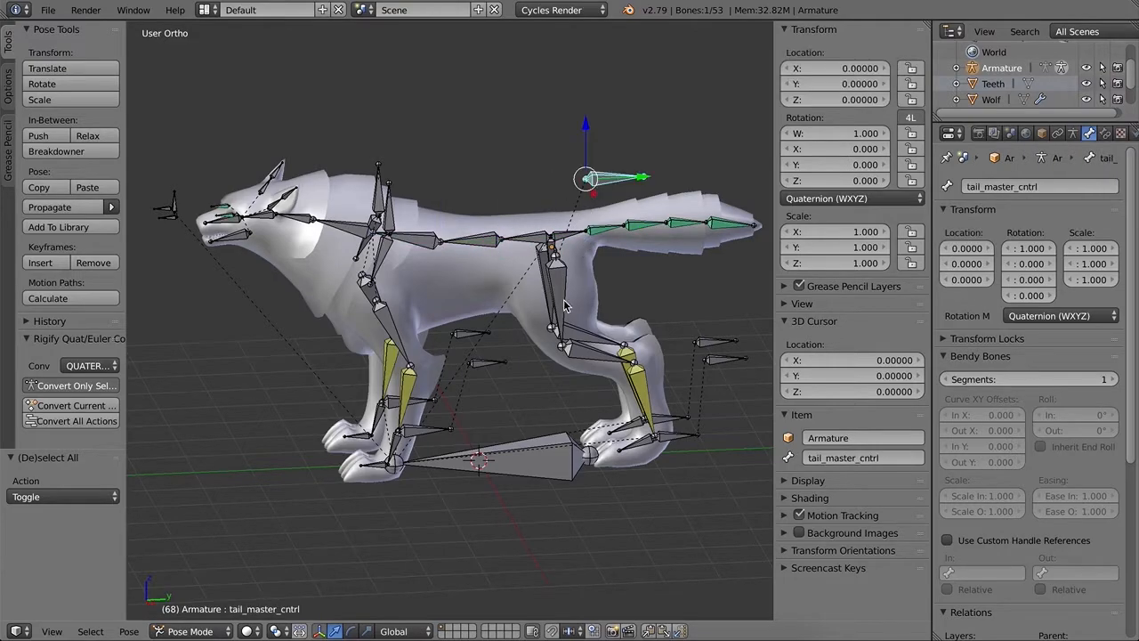
pyautogui.scroll(2, 294, 260)
pyautogui.moveTo(292, 259); pyautogui.dragTo(507, 316, button='middle')
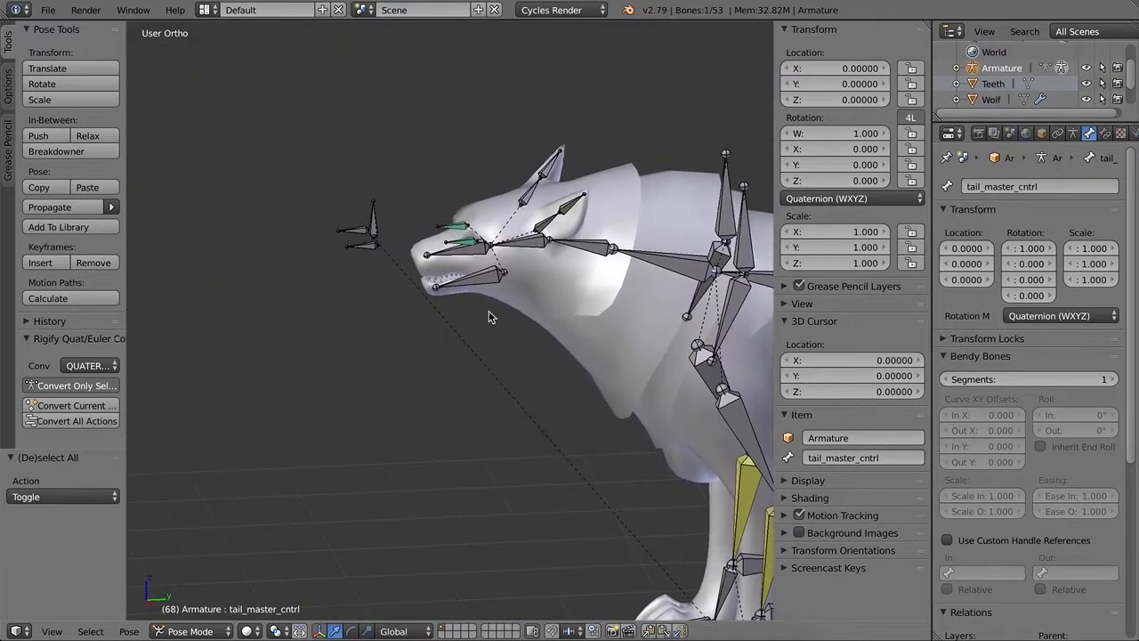
pyautogui.rightClick(480, 289)
# Step: Rename the wolf's left eye target bone in front of the muzzle to eye_cntrl.L
pyautogui.rightClick(377, 251)
pyautogui.moveTo(378, 251); pyautogui.dragTo(408, 316, button='middle')
pyautogui.click(1020, 189)
pyautogui.write('eye_cntrl.L')
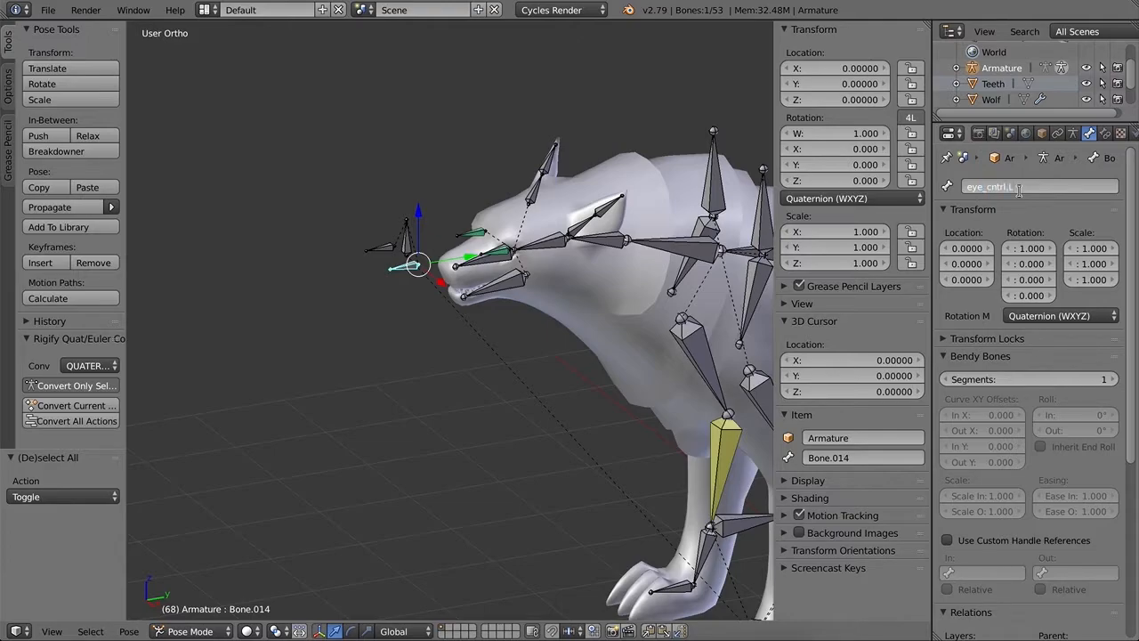
pyautogui.press('Return')
# Step: Rename the right eye target bone in front of the muzzle to eye_cntrl.R
pyautogui.rightClick(387, 253)
pyautogui.click(1029, 186)
pyautogui.write('e')
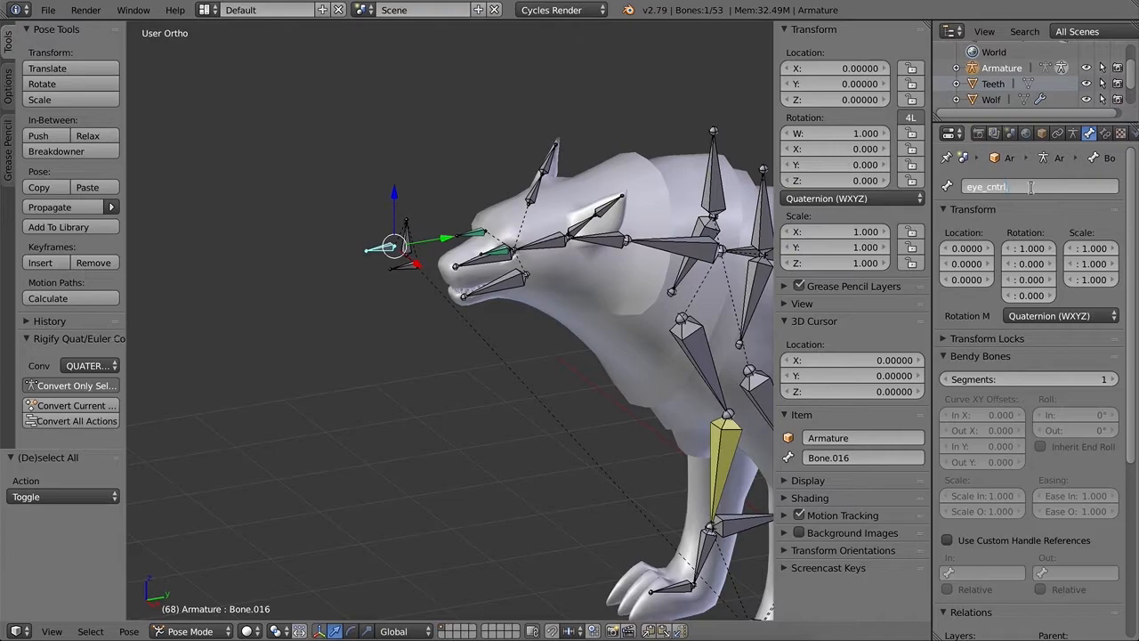
pyautogui.press('Return')
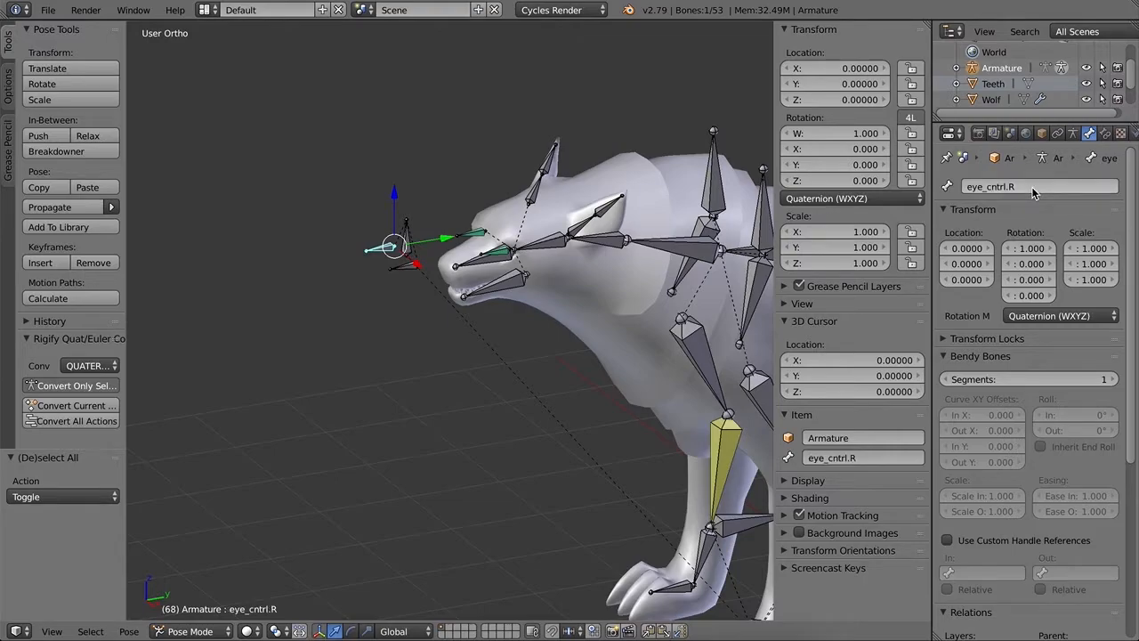
# Step: Rename the upright bone between the two eye targets to master_eye_cntrl
pyautogui.rightClick(407, 254)
pyautogui.click(1030, 187)
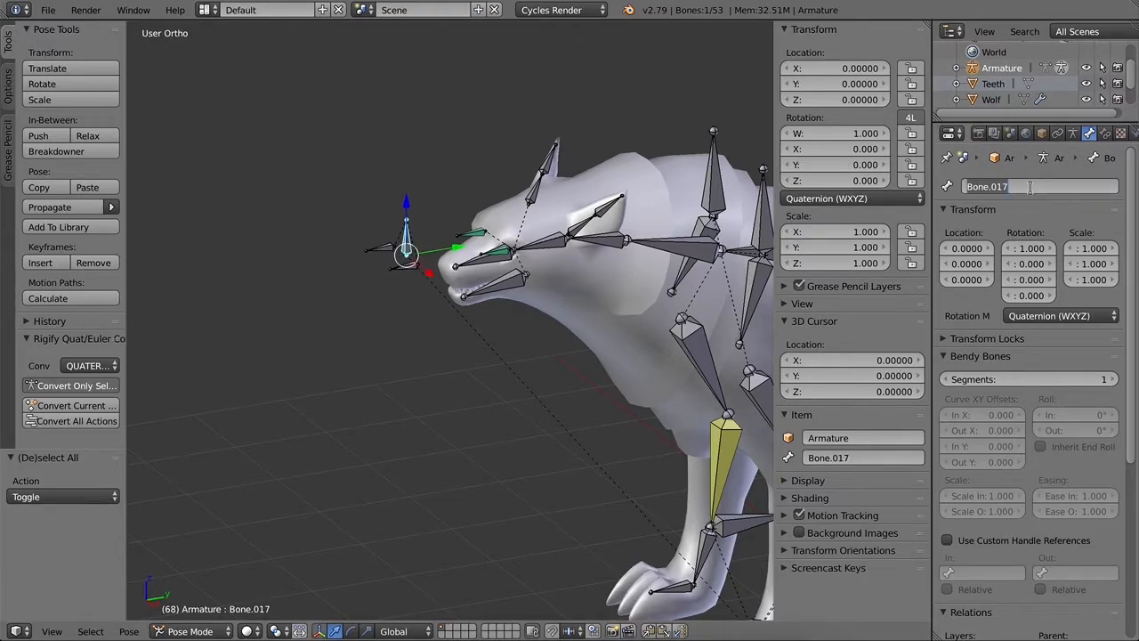
pyautogui.write('master_eye_cntrl')
pyautogui.press('Return')
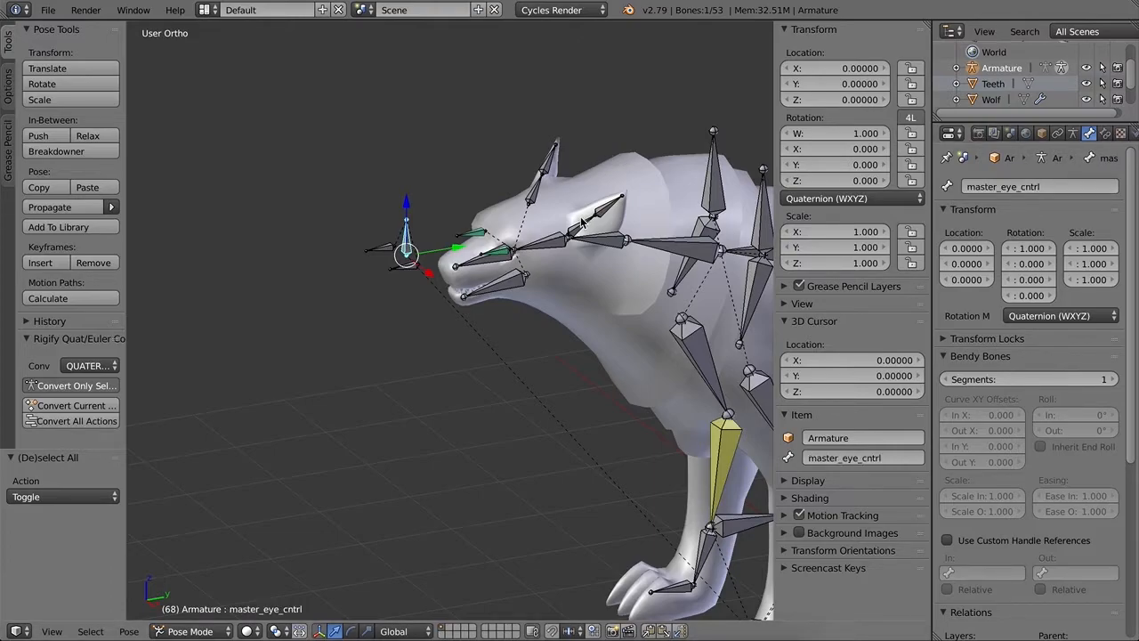
# Step: Check the large ground control bone, and examine the left eye bone and its eyeball up close
pyautogui.moveTo(548, 333); pyautogui.dragTo(489, 317, button='middle')
pyautogui.rightClick(583, 356)
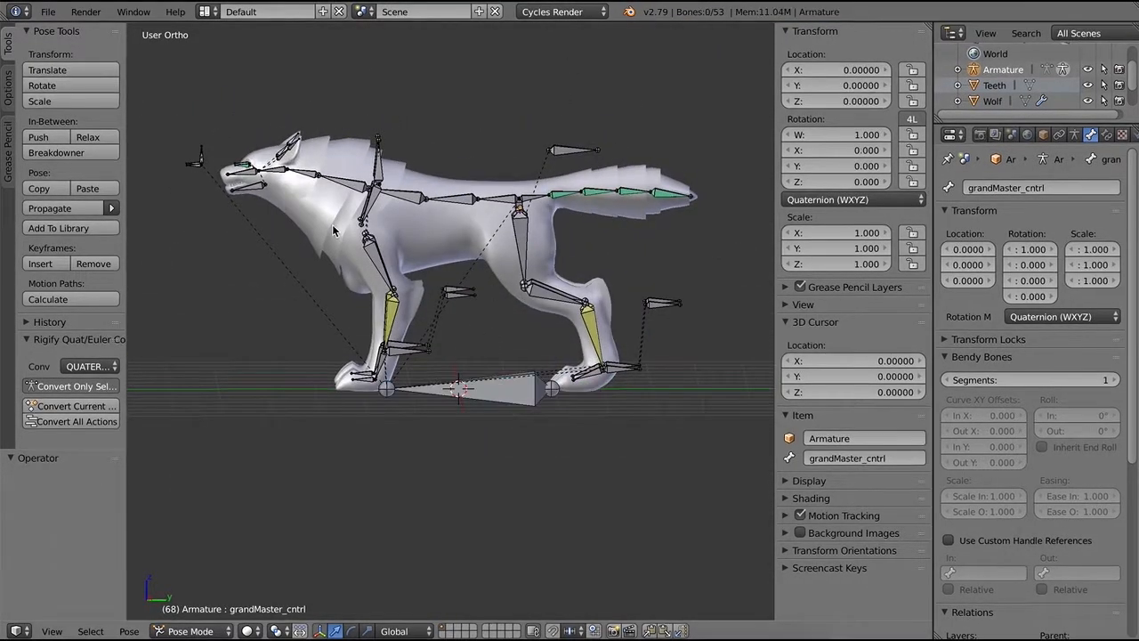
pyautogui.moveTo(333, 228); pyautogui.dragTo(441, 297, button='middle')
pyautogui.scroll(5, 272, 223)
pyautogui.keyDown('shift'); pyautogui.moveTo(178, 111); pyautogui.dragTo(597, 415, button='middle'); pyautogui.keyUp('shift')
pyautogui.rightClick(278, 176)
pyautogui.scroll(4, 347, 265)
pyautogui.moveTo(522, 348)
pyautogui.mouseDown(button='middle')
pyautogui.moveTo(546, 361)
pyautogui.moveTo(518, 345)
pyautogui.mouseUp(button='middle')
pyautogui.scroll(4, 507, 323)
pyautogui.moveTo(512, 267); pyautogui.dragTo(471, 229, button='middle')
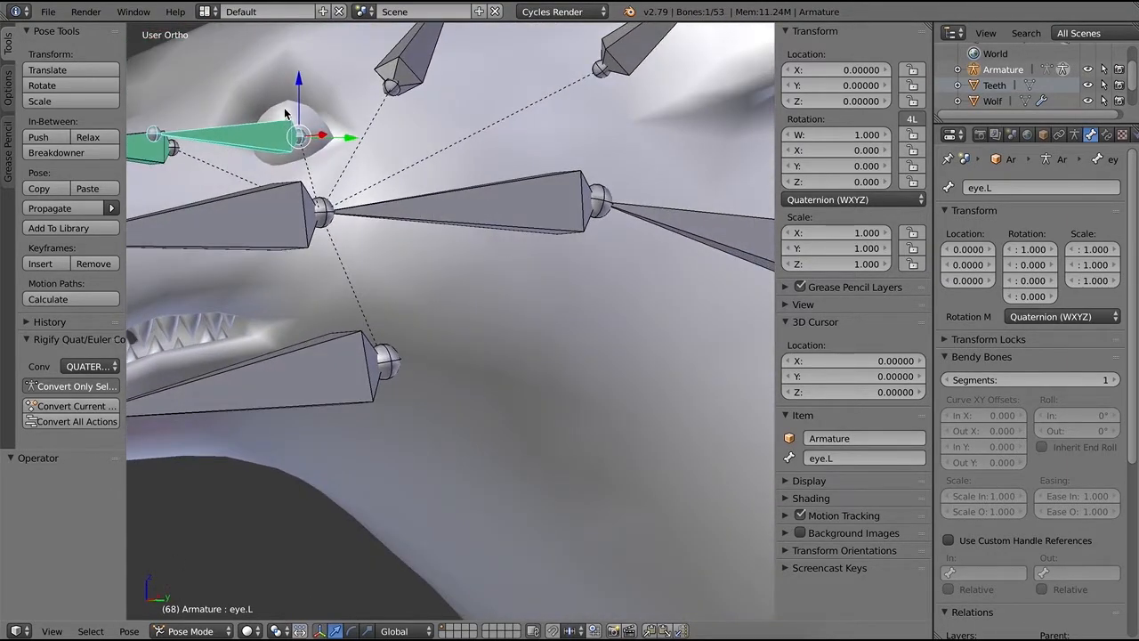
pyautogui.click(284, 108)
pyautogui.hotkey('shift', 'c')
pyautogui.scroll(4, 293, 138)
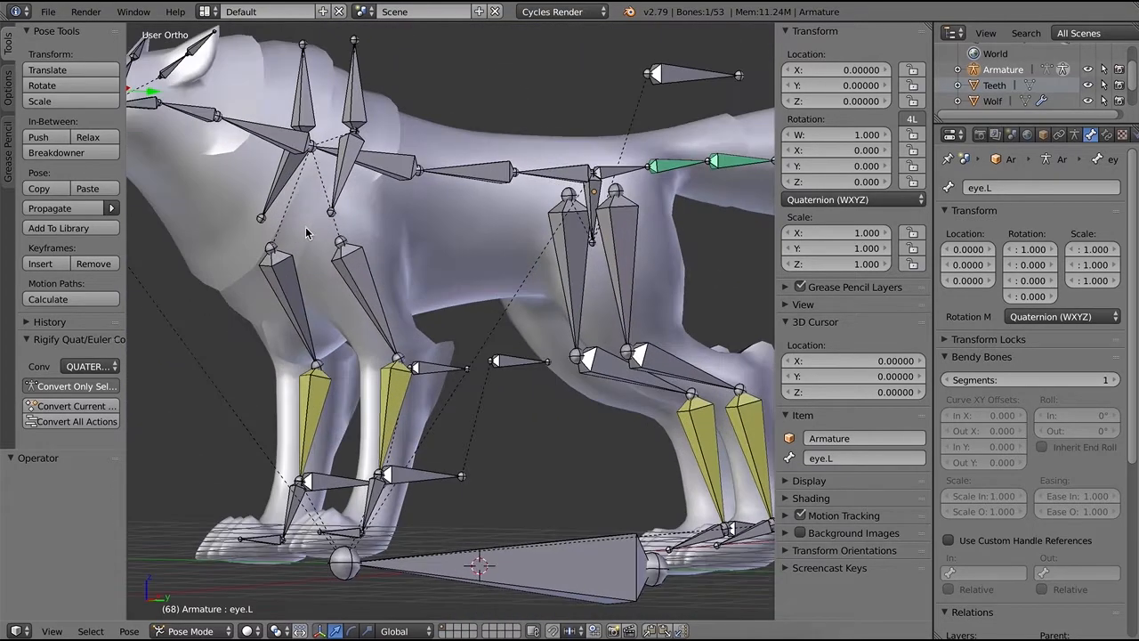
pyautogui.moveTo(445, 347); pyautogui.dragTo(470, 341, button='middle')
pyautogui.scroll(3, 327, 241)
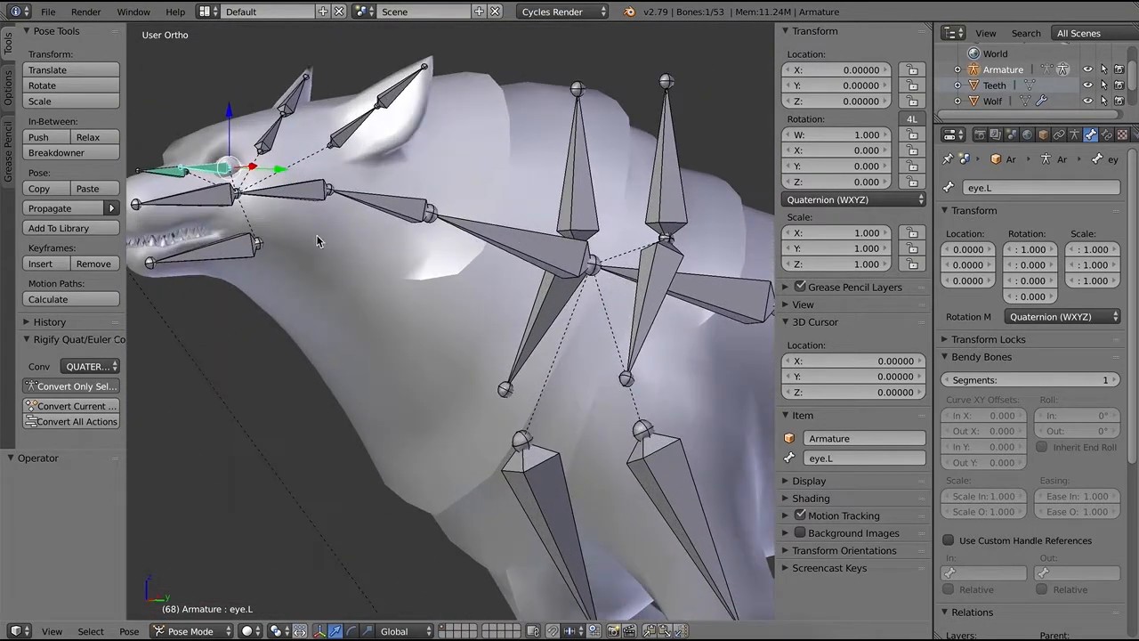
pyautogui.press('a')
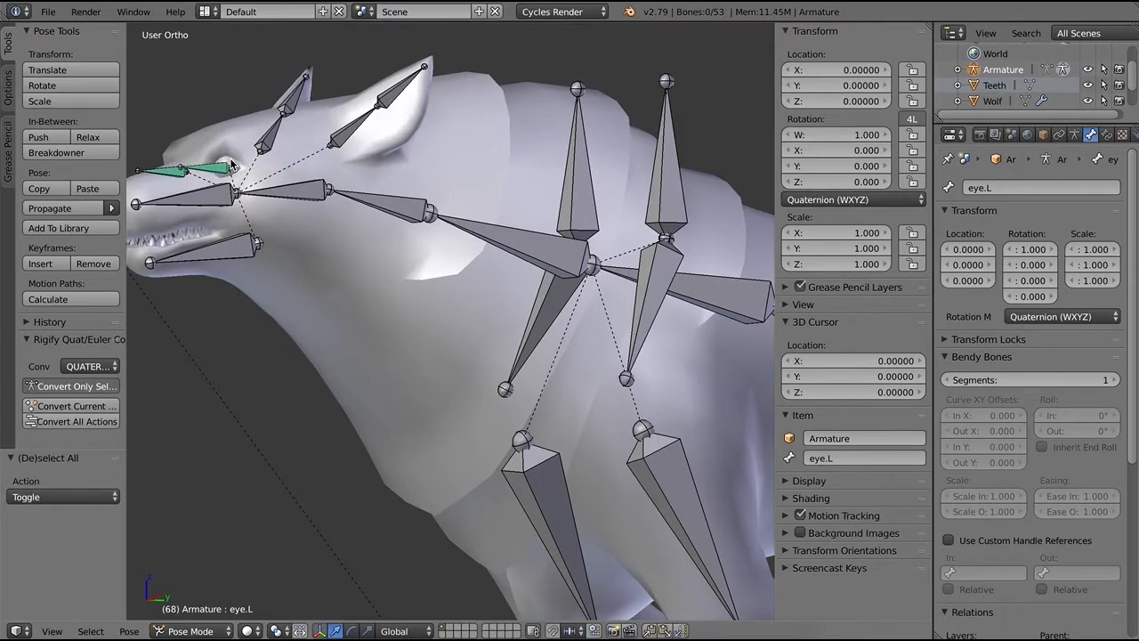
# Step: Select the left eyeball mesh eyes.001 rather than the wolf's body, the armature or the other eyeball
pyautogui.rightClick(230, 164)
pyautogui.scroll(2, 253, 177)
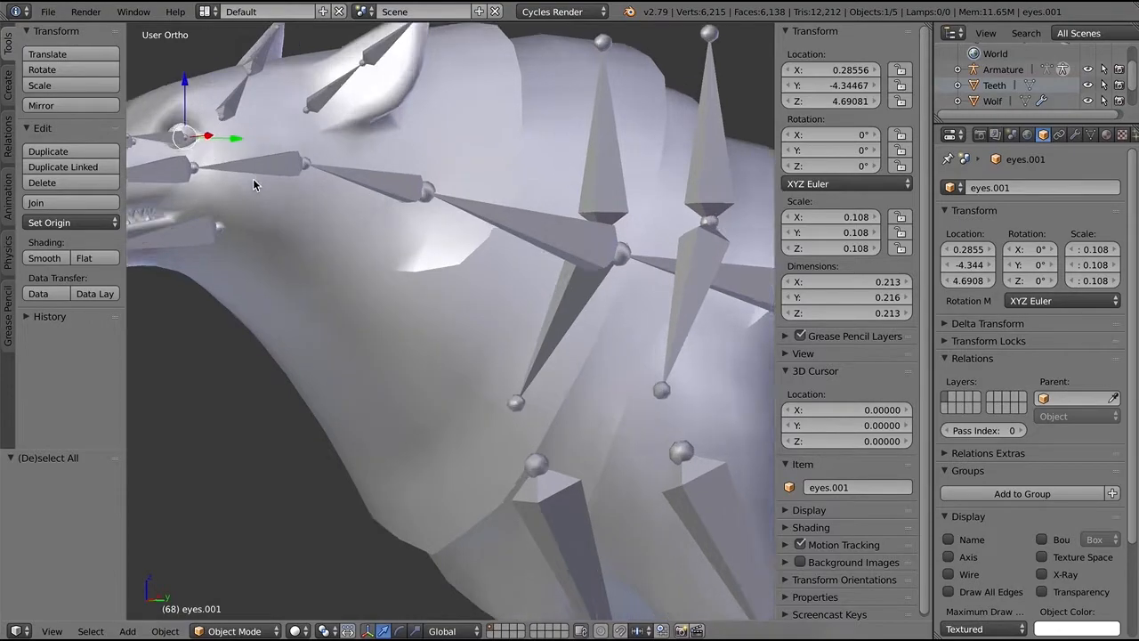
pyautogui.keyDown('shift'); pyautogui.moveTo(238, 188); pyautogui.dragTo(400, 297, button='middle'); pyautogui.keyUp('shift')
pyautogui.press('a')
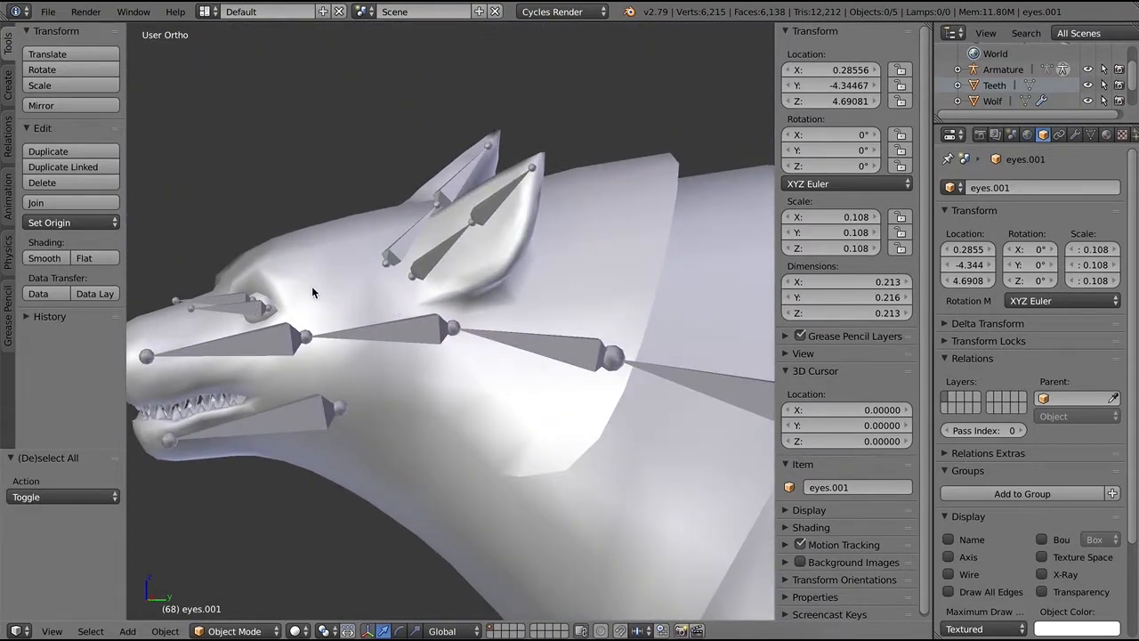
pyautogui.rightClick(268, 298)
pyautogui.rightClick(288, 278)
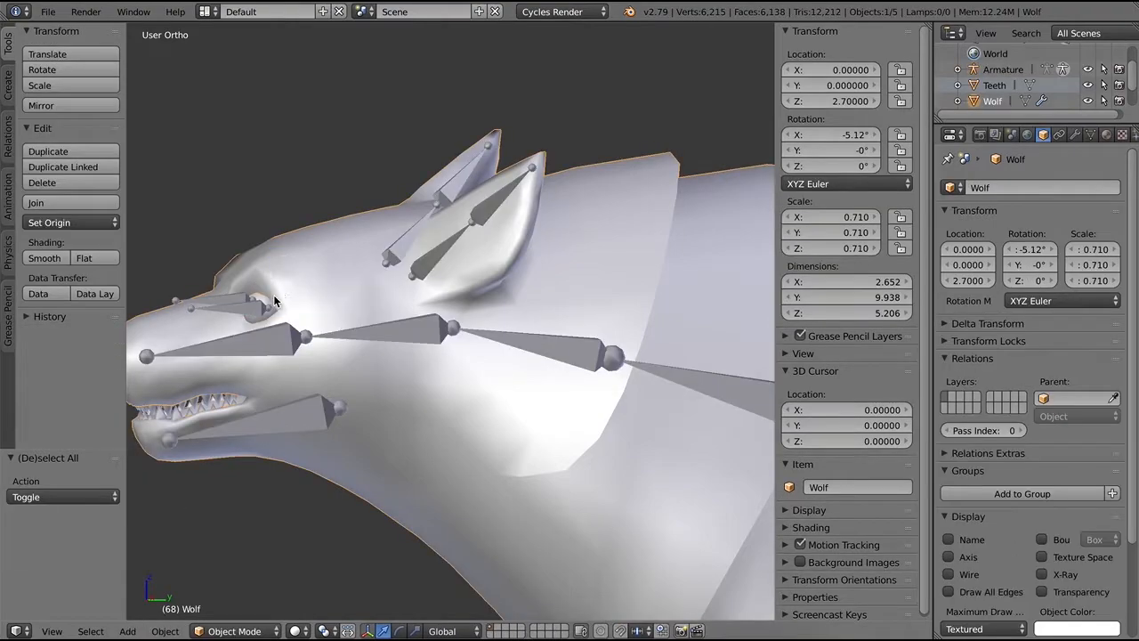
pyautogui.rightClick(268, 297)
pyautogui.scroll(5, 250, 323)
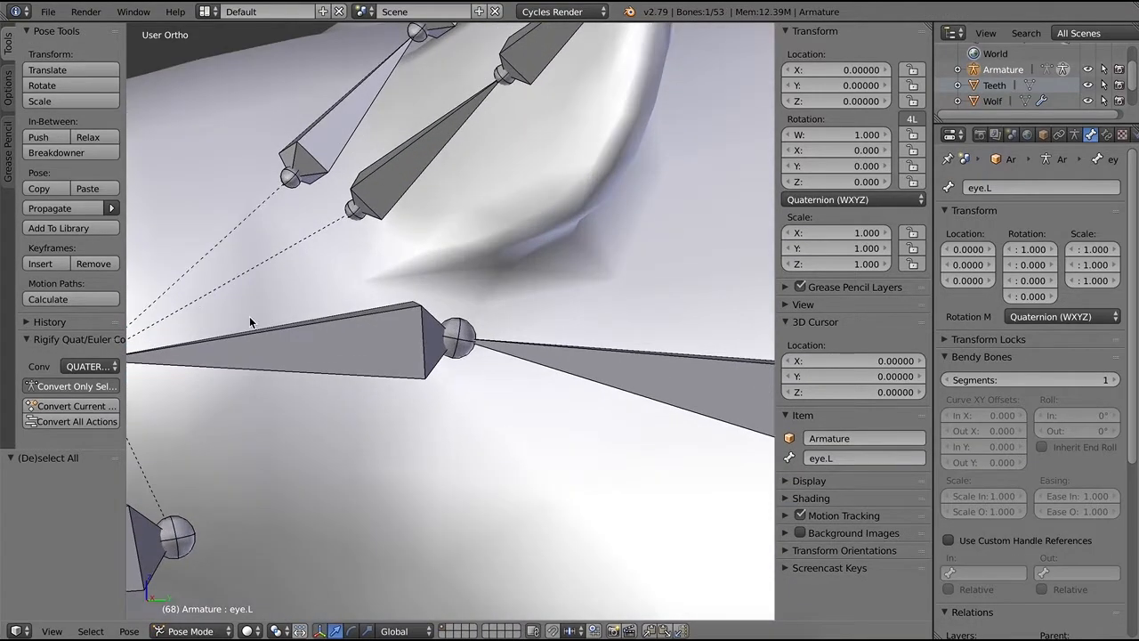
pyautogui.scroll(-4, 250, 322)
pyautogui.rightClick(437, 294)
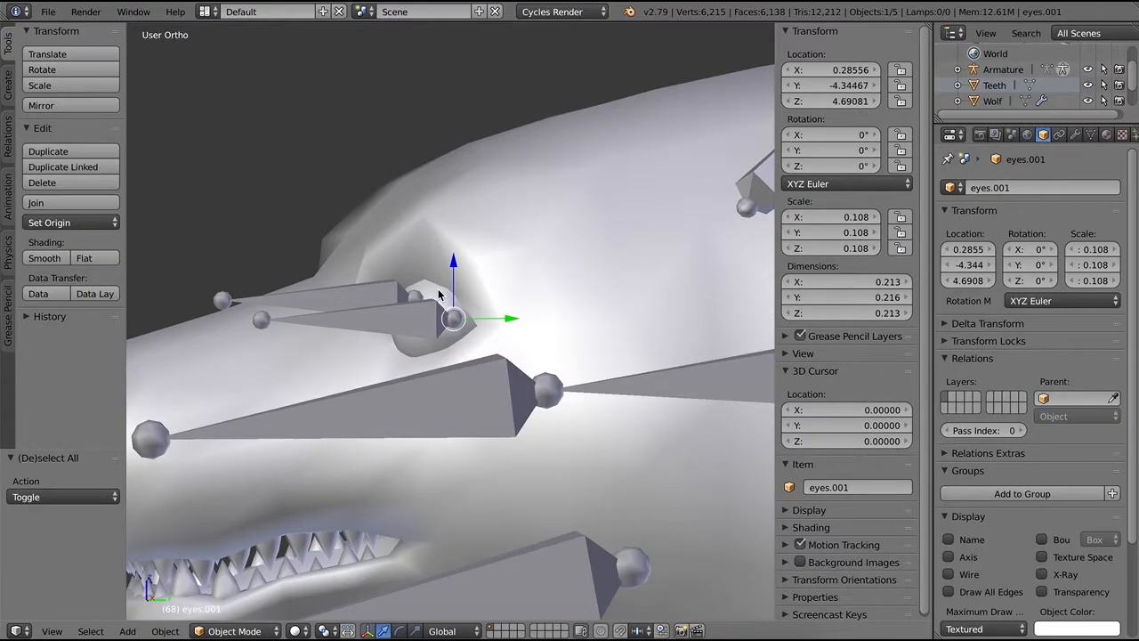
pyautogui.rightClick(438, 289)
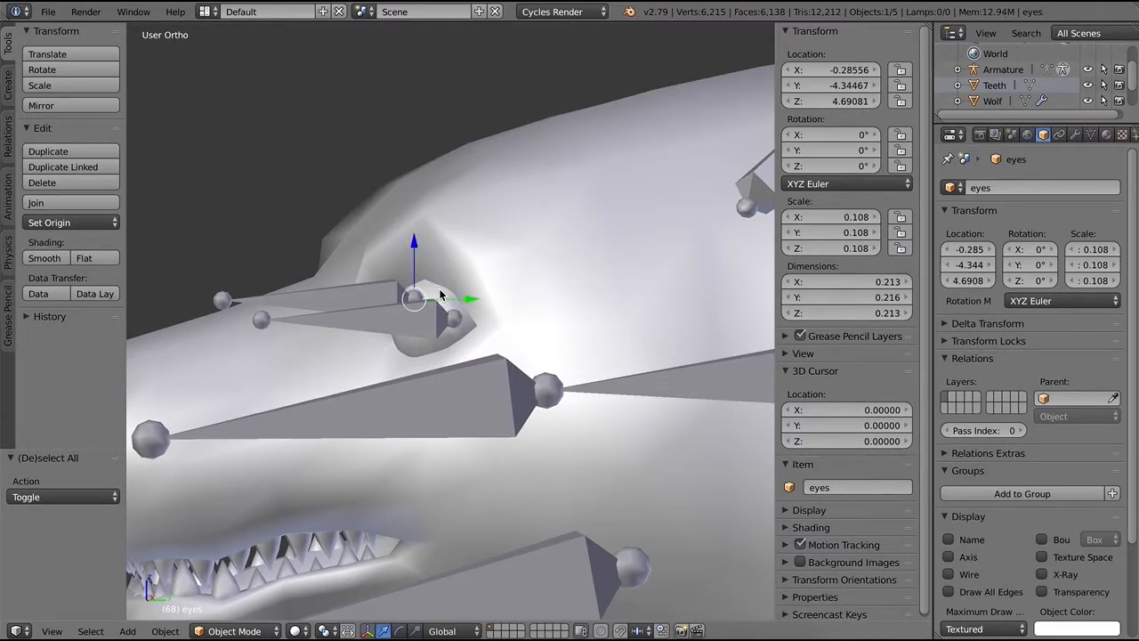
pyautogui.rightClick(447, 299)
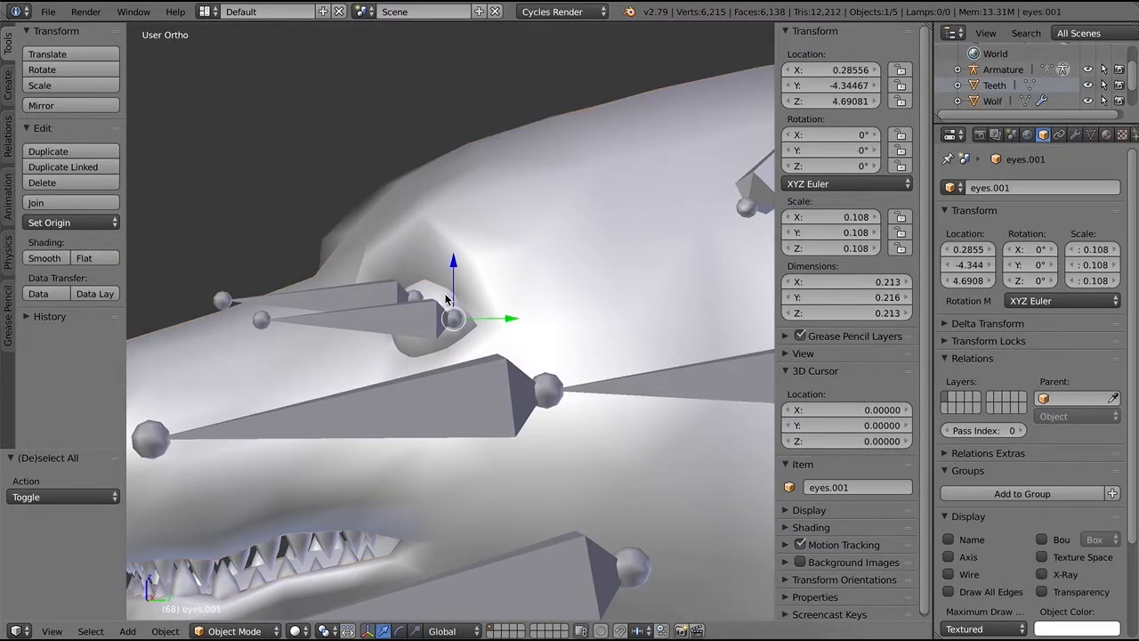
# Step: Try moving the left eyeball mesh upward and undo the move
pyautogui.rightClick(441, 273)
pyautogui.rightClick(443, 296)
pyautogui.rightClick(443, 269)
pyautogui.rightClick(440, 291)
pyautogui.moveTo(455, 266); pyautogui.dragTo(468, 130)
pyautogui.hotkey('ctrl', 'z')
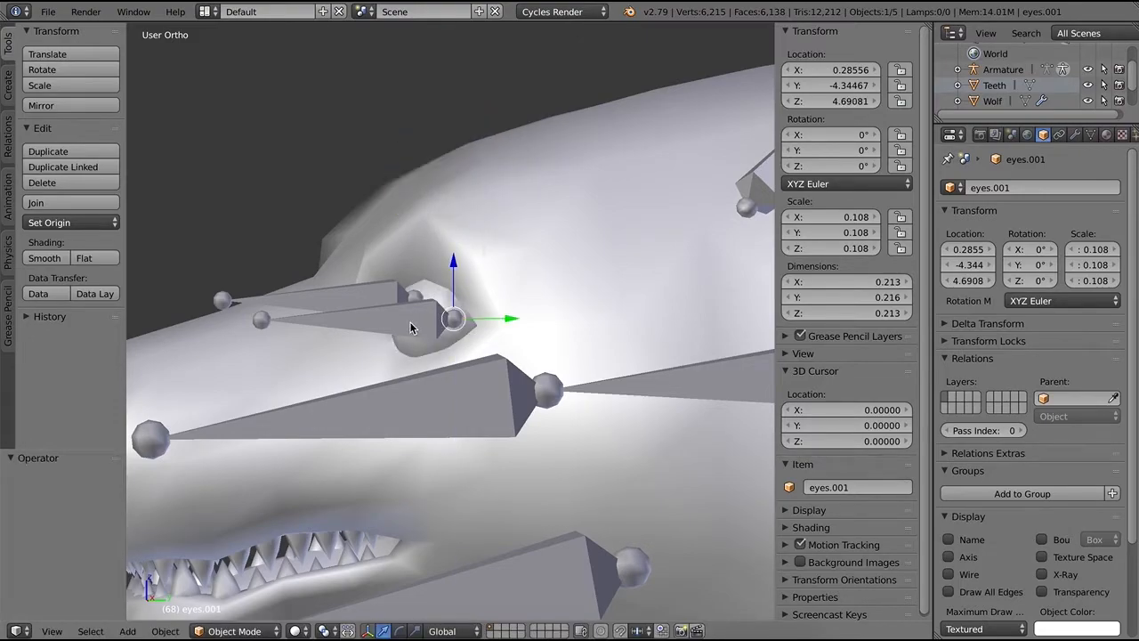
# Step: Parent the left eyeball mesh eyes.001 to the eye.L bone using the Bone parent type
pyautogui.rightClick(383, 330)
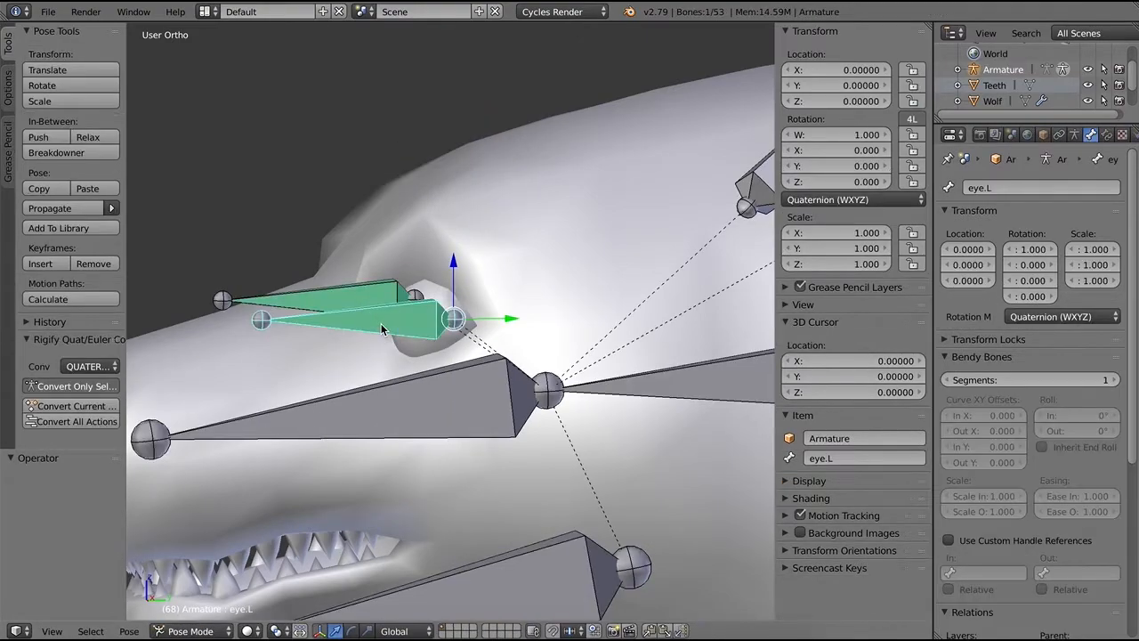
pyautogui.hotkey('ctrl', 'p')
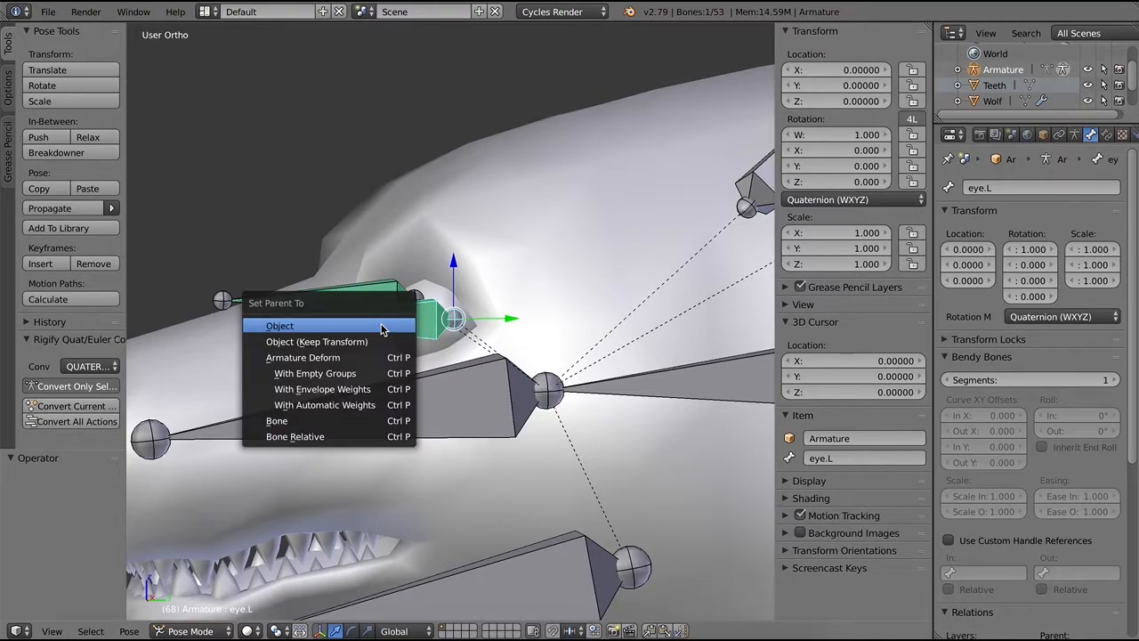
pyautogui.click(289, 420)
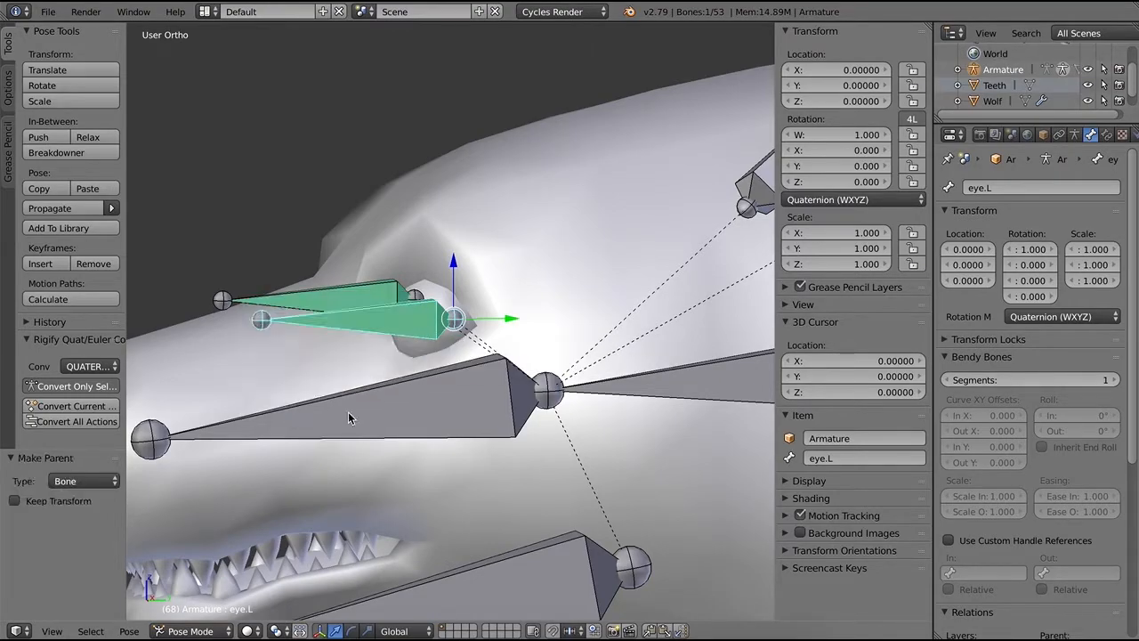
# Step: Parent the right eyeball mesh, eyes, to the eye.R bone using the Bone parent type
pyautogui.moveTo(411, 391); pyautogui.dragTo(460, 414, button='middle')
pyautogui.keyDown('shift'); pyautogui.moveTo(544, 413); pyautogui.dragTo(189, 226, button='middle'); pyautogui.keyUp('shift')
pyautogui.moveTo(419, 346); pyautogui.dragTo(145, 314, button='middle')
pyautogui.moveTo(352, 279); pyautogui.dragTo(392, 258, button='middle')
pyautogui.rightClick(646, 82)
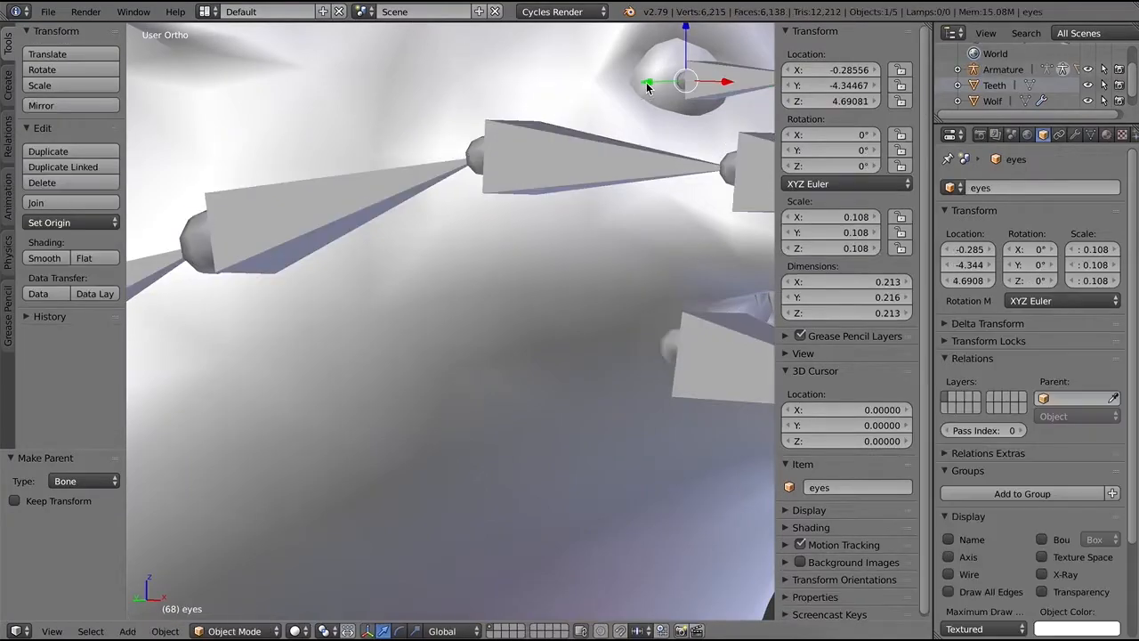
pyautogui.rightClick(746, 84)
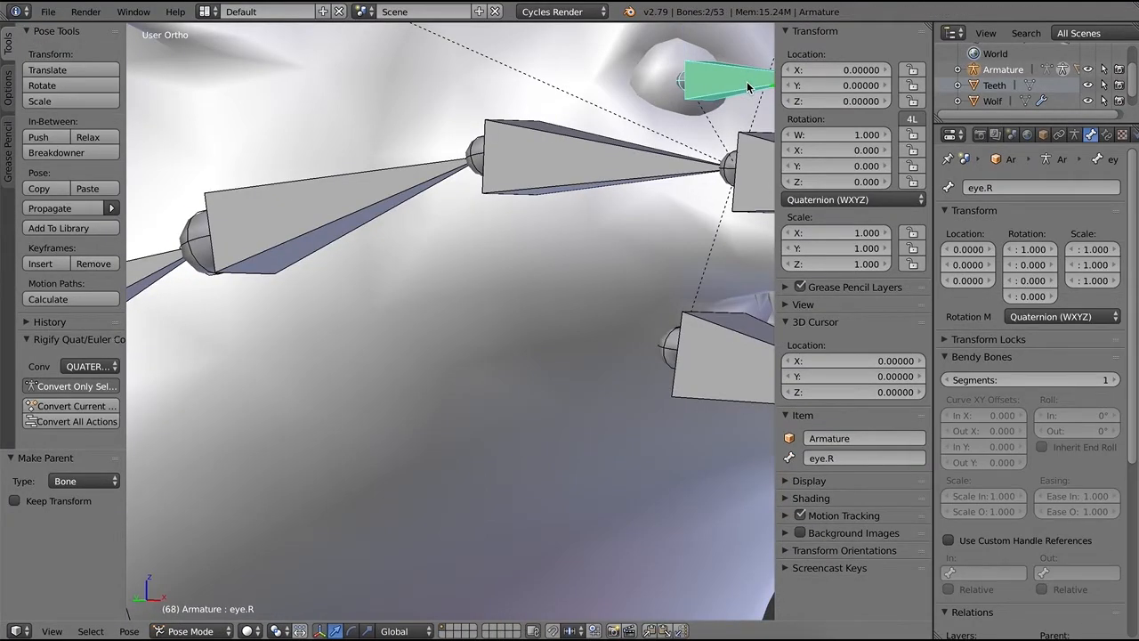
pyautogui.hotkey('ctrl', 'p')
pyautogui.click(704, 137)
# Step: Change the viewport shading to display the wolf's painted textures on the head and eyes
pyautogui.scroll(-6, 678, 193)
pyautogui.moveTo(671, 224); pyautogui.dragTo(508, 280, button='middle')
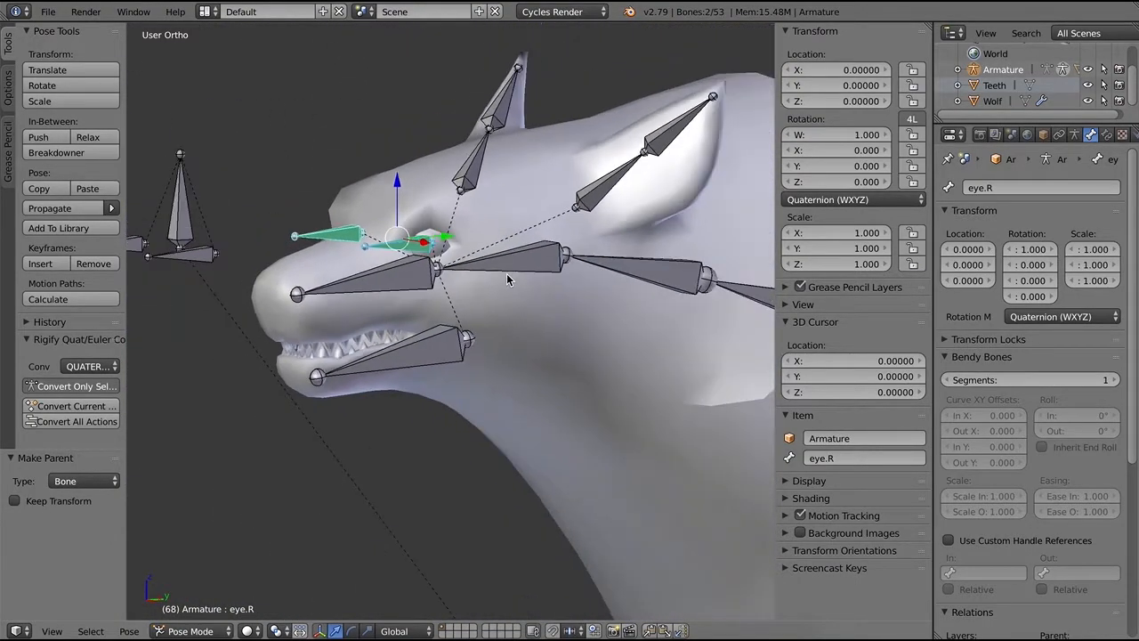
pyautogui.click(249, 631)
pyautogui.click(267, 560)
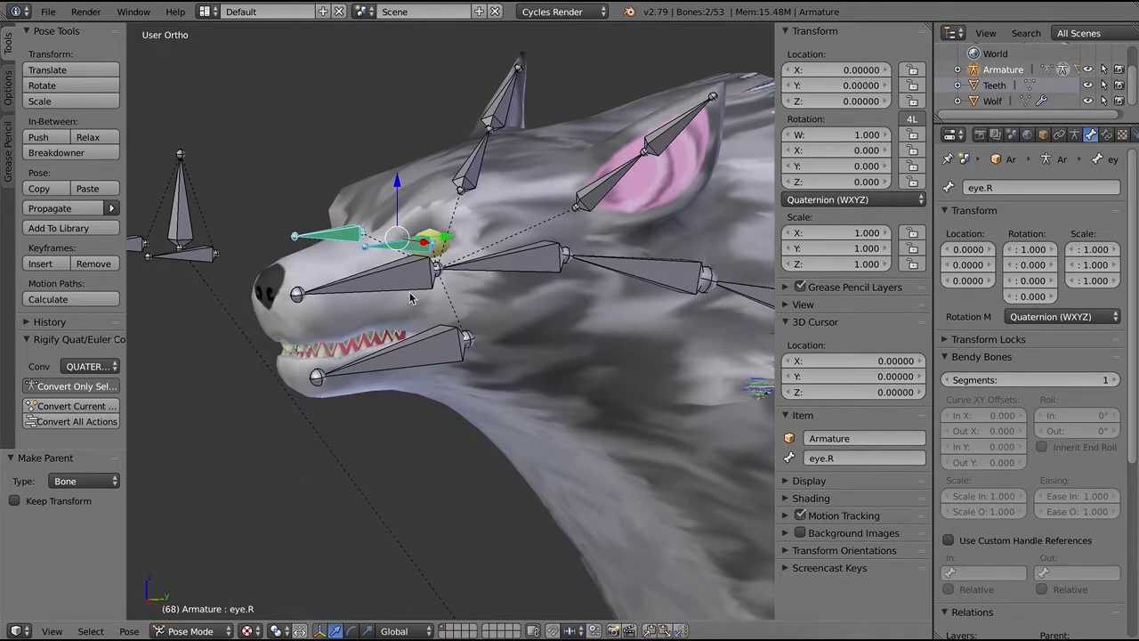
# Step: Look over the armature's display settings, hide the armature to inspect the textured face, and show it again
pyautogui.click(1076, 135)
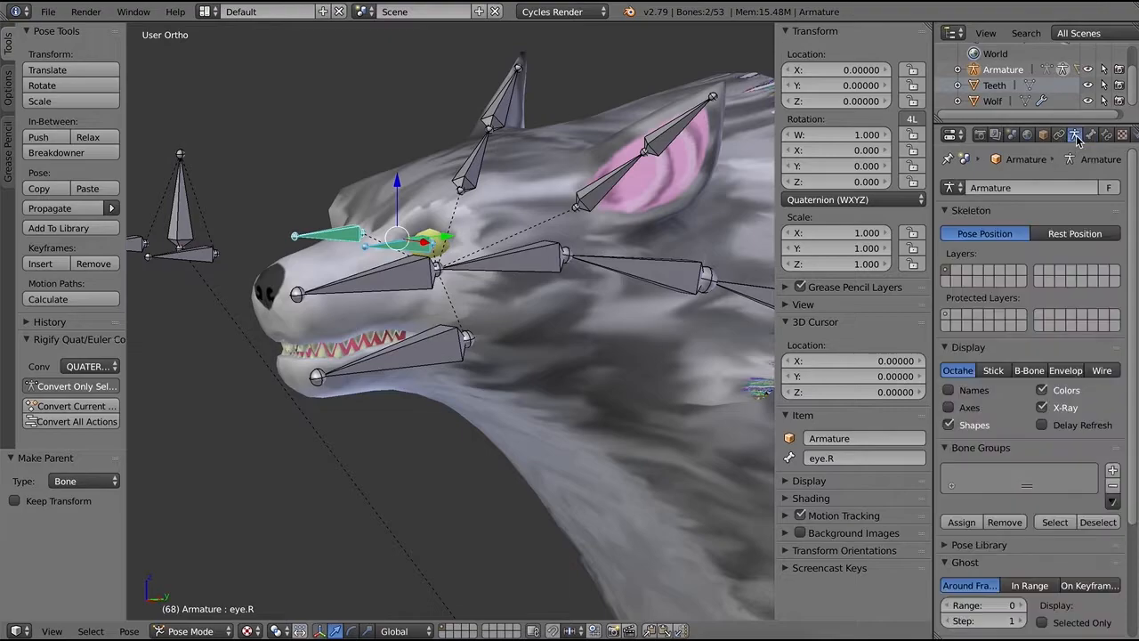
pyautogui.scroll(-3, 1049, 594)
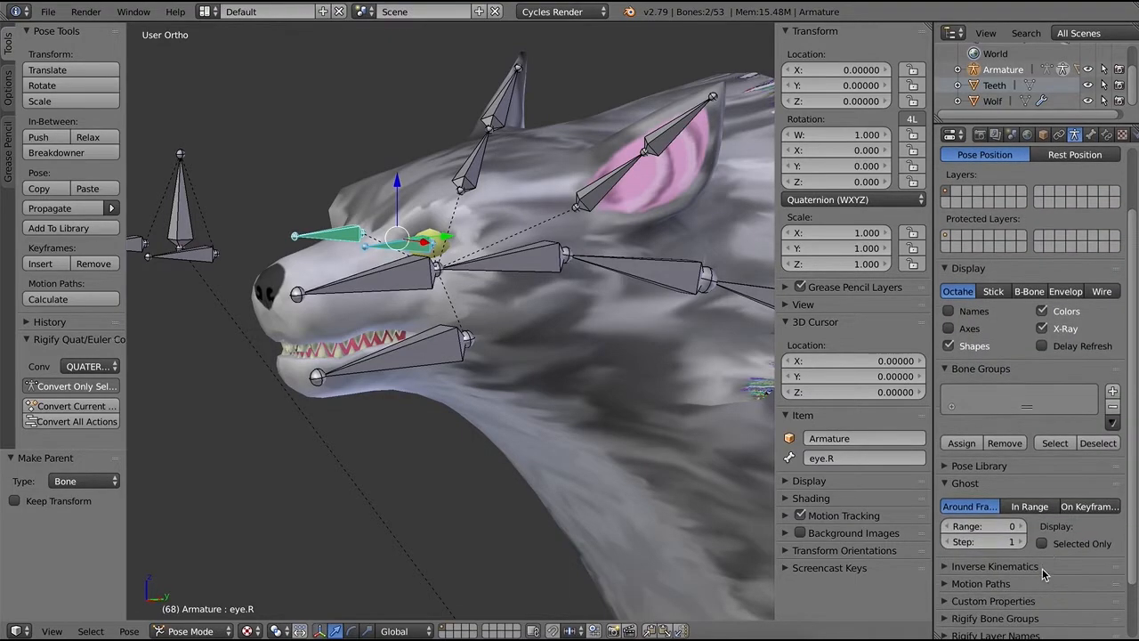
pyautogui.click(1088, 69)
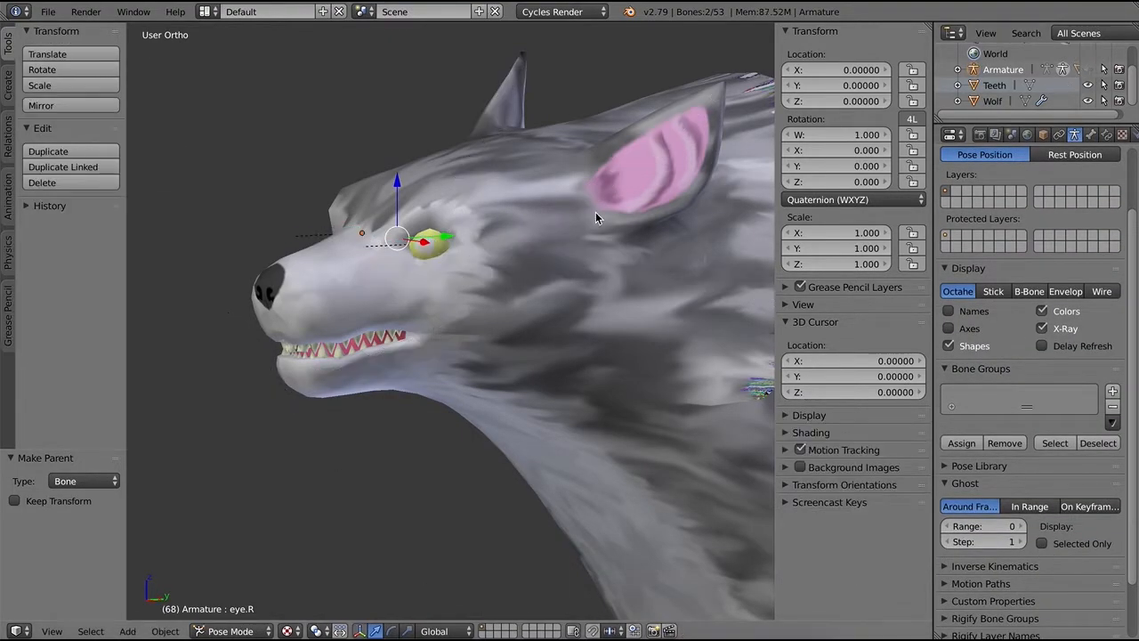
pyautogui.moveTo(598, 208); pyautogui.dragTo(529, 237, button='middle')
pyautogui.moveTo(411, 331); pyautogui.dragTo(451, 331, button='middle')
pyautogui.scroll(2, 456, 319)
pyautogui.click(1088, 70)
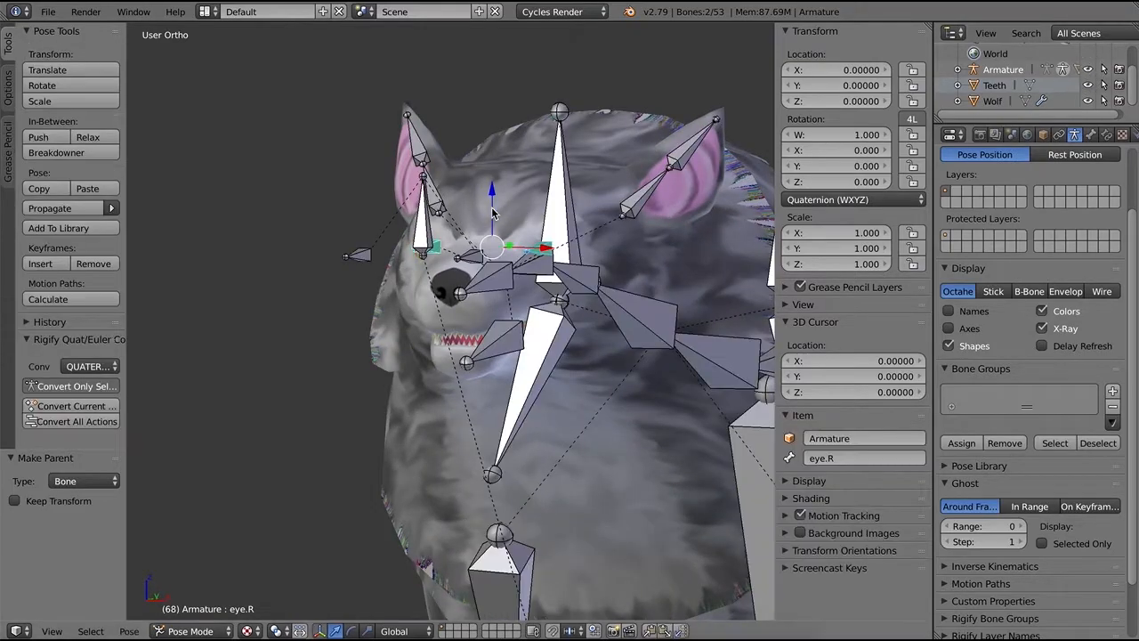
# Step: Try out the eye tracking by moving master_eye_cntrl with the armature hidden, and undo the move
pyautogui.rightClick(428, 233)
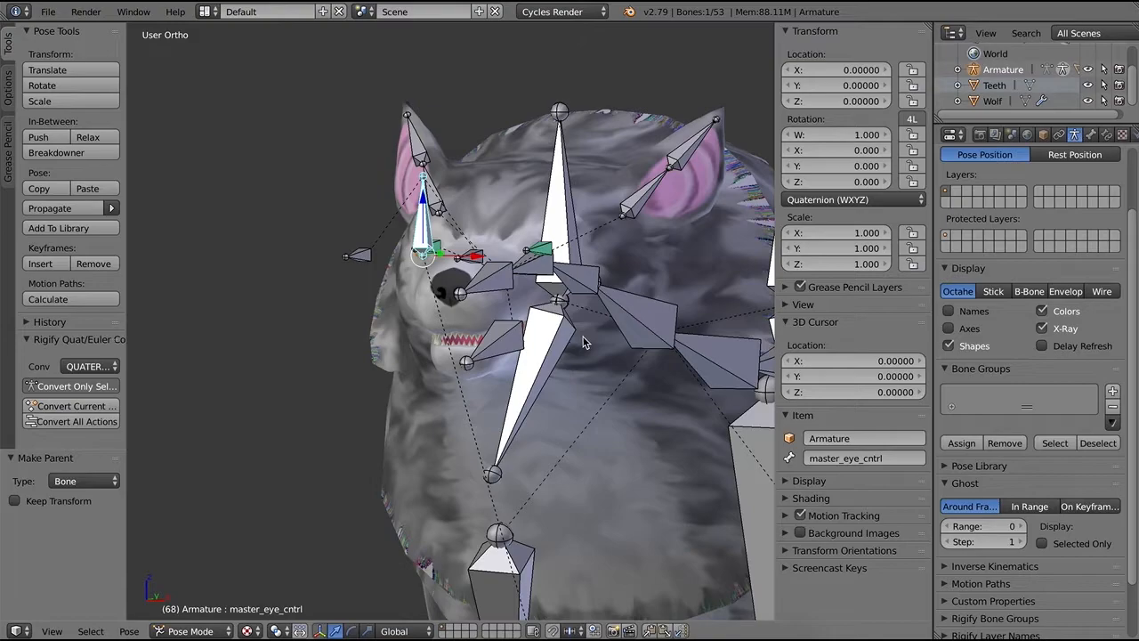
pyautogui.moveTo(623, 374); pyautogui.dragTo(530, 367, button='middle')
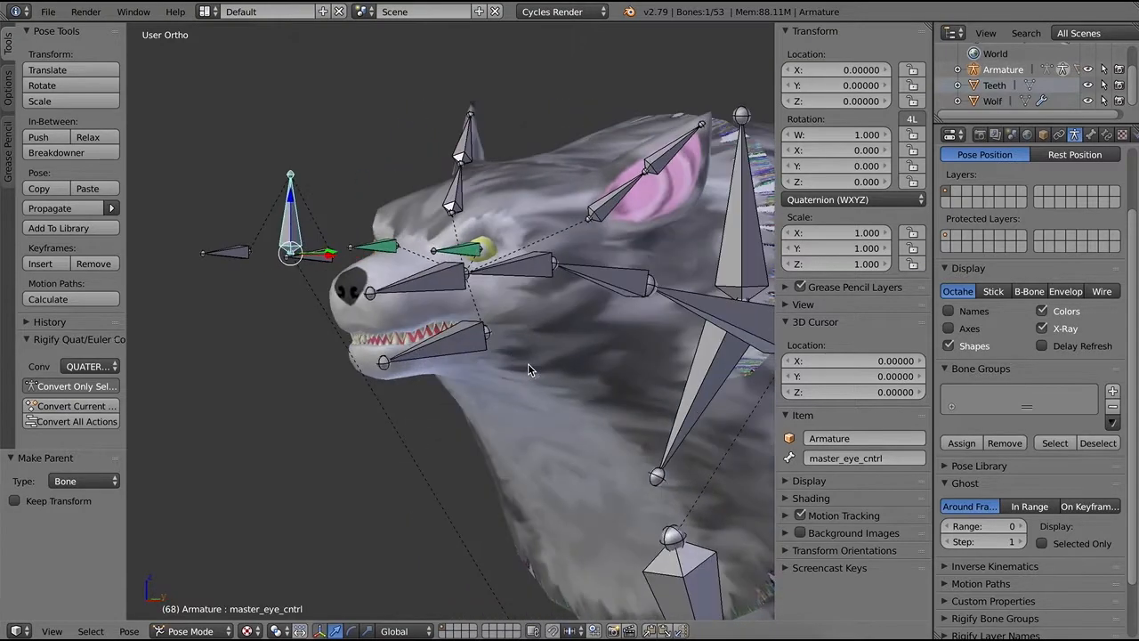
pyautogui.click(1088, 69)
pyautogui.moveTo(347, 306); pyautogui.dragTo(367, 303, button='middle')
pyautogui.press('g')
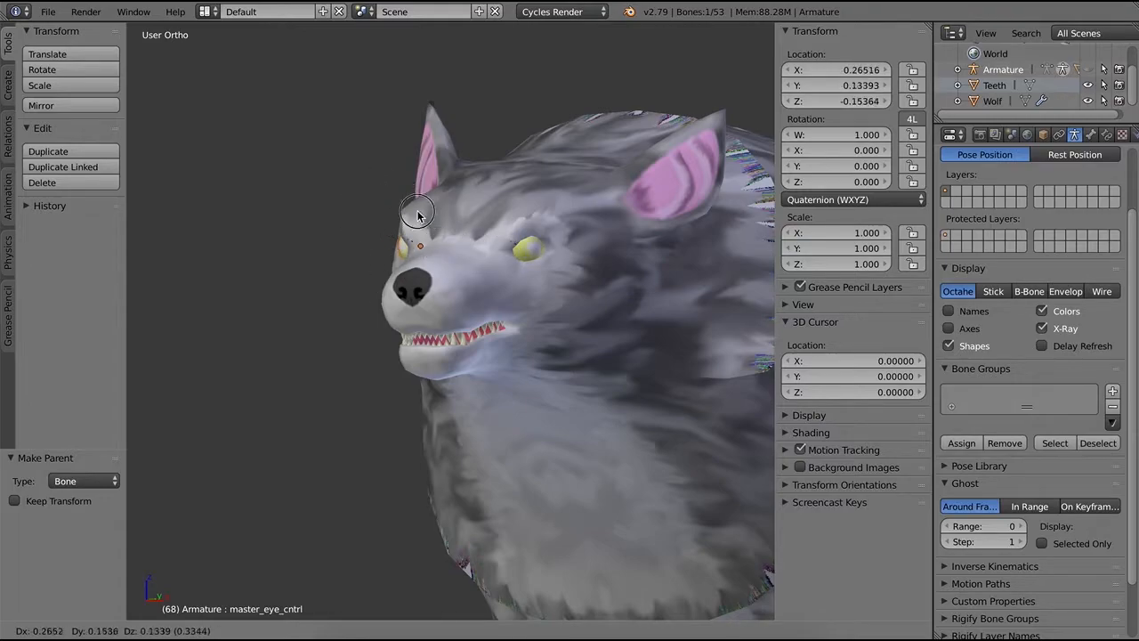
pyautogui.click(378, 254)
pyautogui.hotkey('ctrl', 'z')
# Step: Move master_eye_cntrl sideways in front of the face to test both eyes, and clear its location
pyautogui.moveTo(540, 327); pyautogui.dragTo(528, 242, button='middle')
pyautogui.press('g')
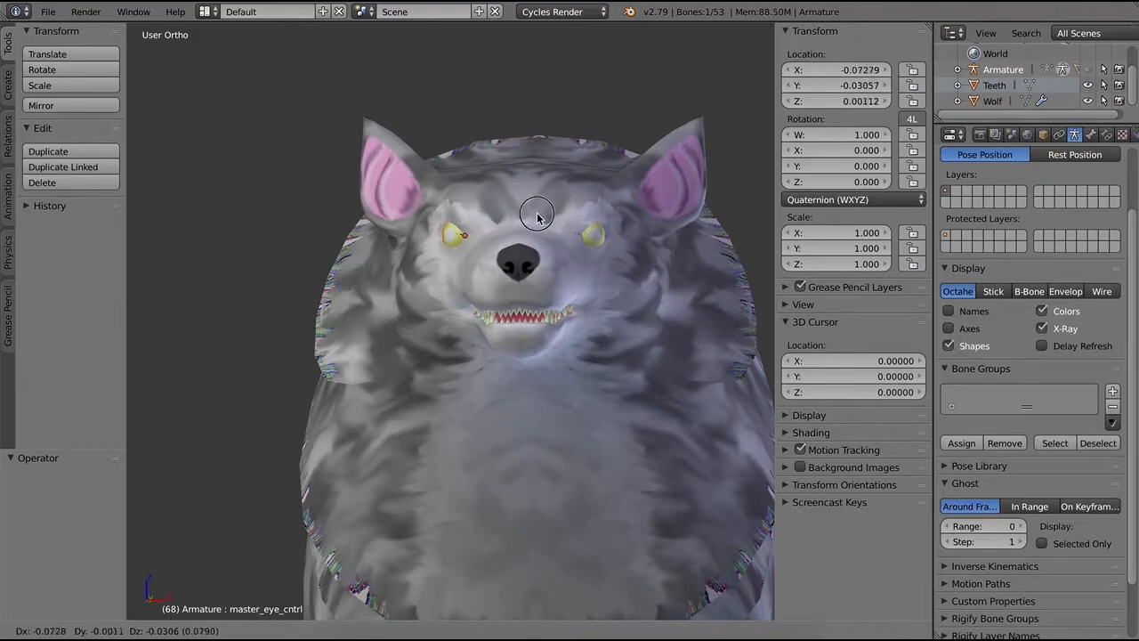
pyautogui.click(596, 237)
pyautogui.hotkey('alt', 'g')
pyautogui.scroll(-2, 538, 303)
pyautogui.moveTo(538, 303); pyautogui.dragTo(568, 237, button='middle')
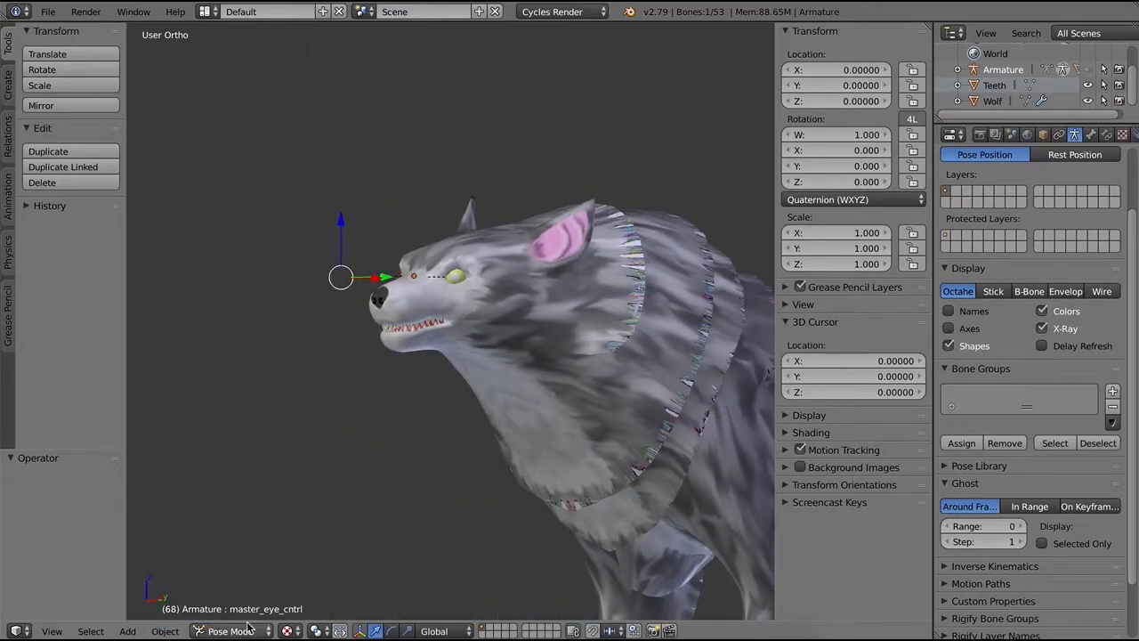
# Step: Switch the viewport shading to Solid and make the armature visible again
pyautogui.click(287, 631)
pyautogui.click(311, 576)
pyautogui.moveTo(499, 360); pyautogui.dragTo(578, 338, button='middle')
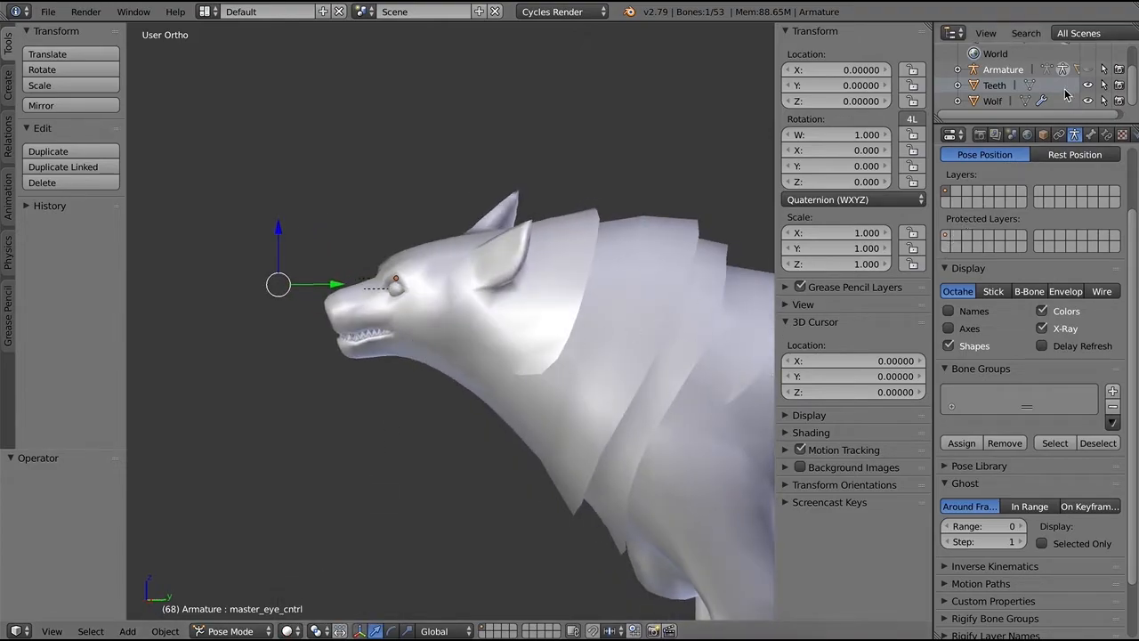
pyautogui.click(1087, 69)
# Step: Disable Deform for the eye.L and eye.R bones
pyautogui.moveTo(572, 360); pyautogui.dragTo(203, 300, button='middle')
pyautogui.scroll(3, 203, 300)
pyautogui.keyDown('shift'); pyautogui.moveTo(259, 242); pyautogui.dragTo(644, 324, button='middle'); pyautogui.keyUp('shift')
pyautogui.rightClick(414, 238)
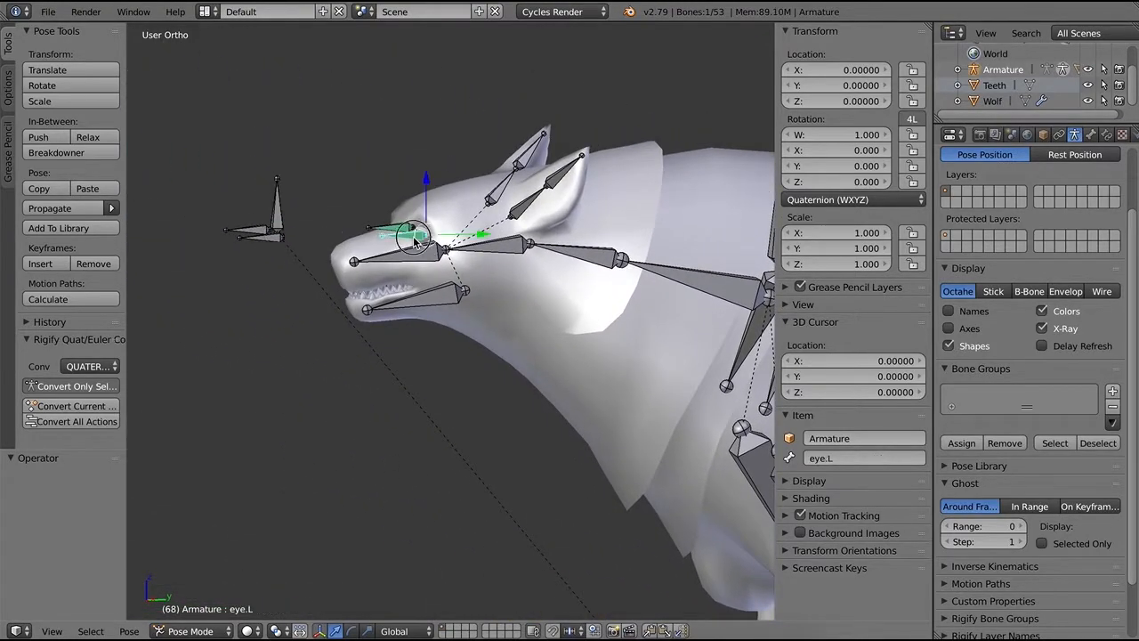
pyautogui.click(1095, 137)
pyautogui.scroll(-5, 969, 553)
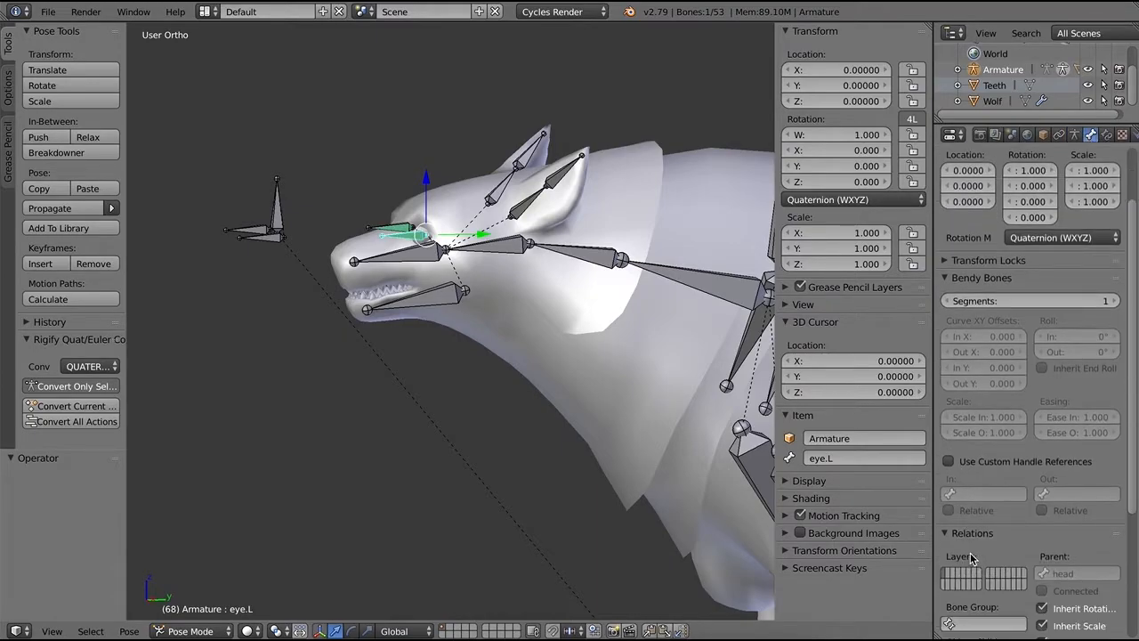
pyautogui.scroll(-3, 986, 549)
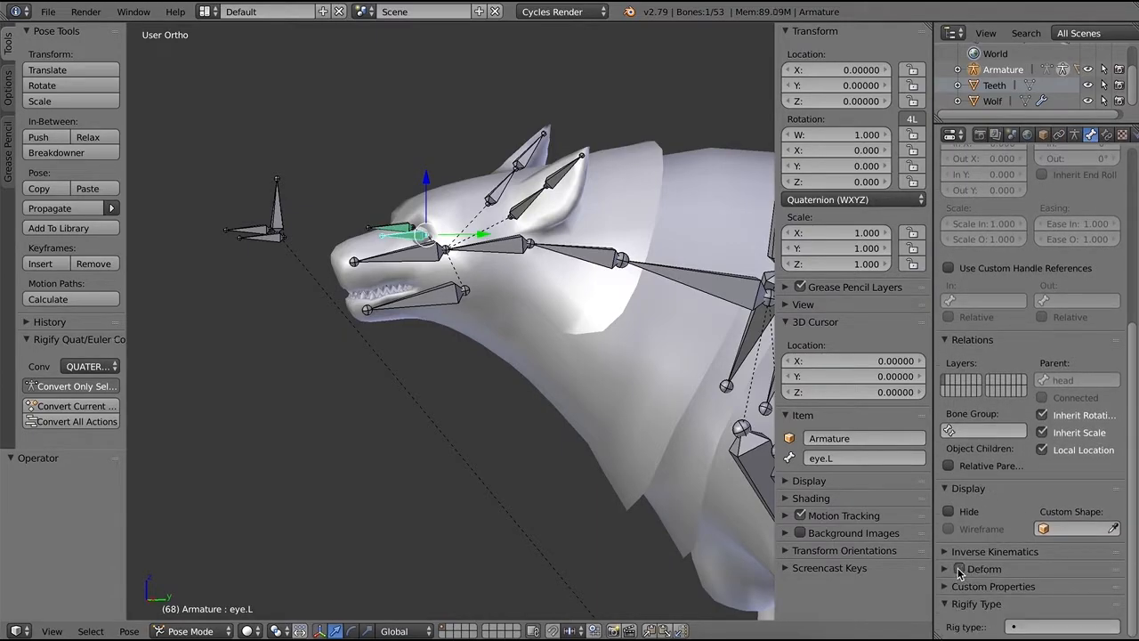
pyautogui.rightClick(400, 237)
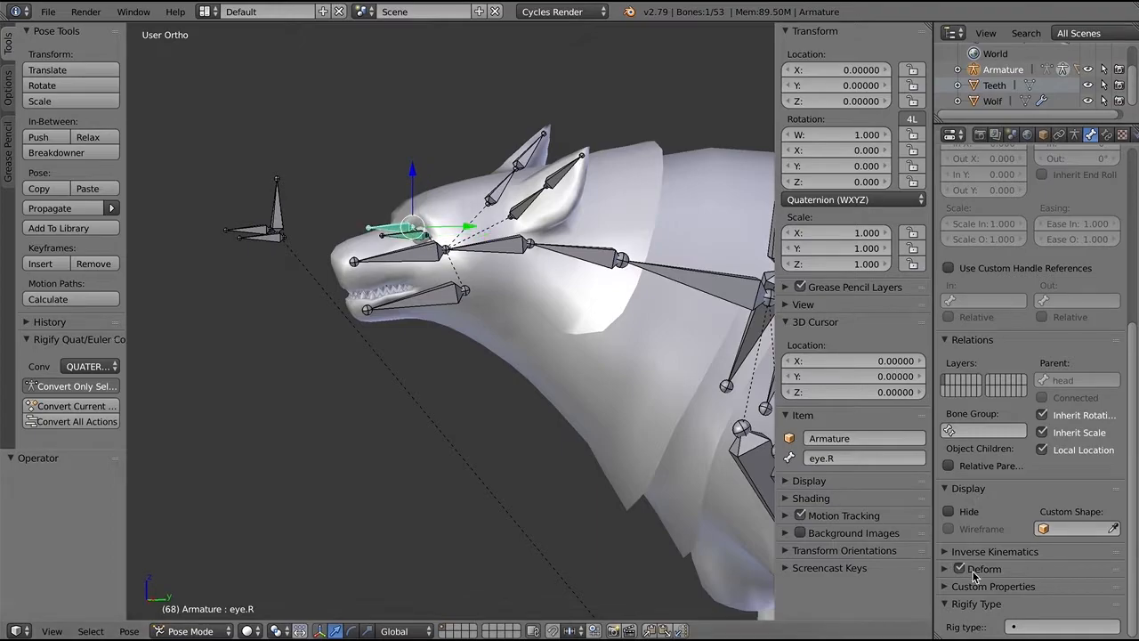
pyautogui.scroll(-3, 552, 325)
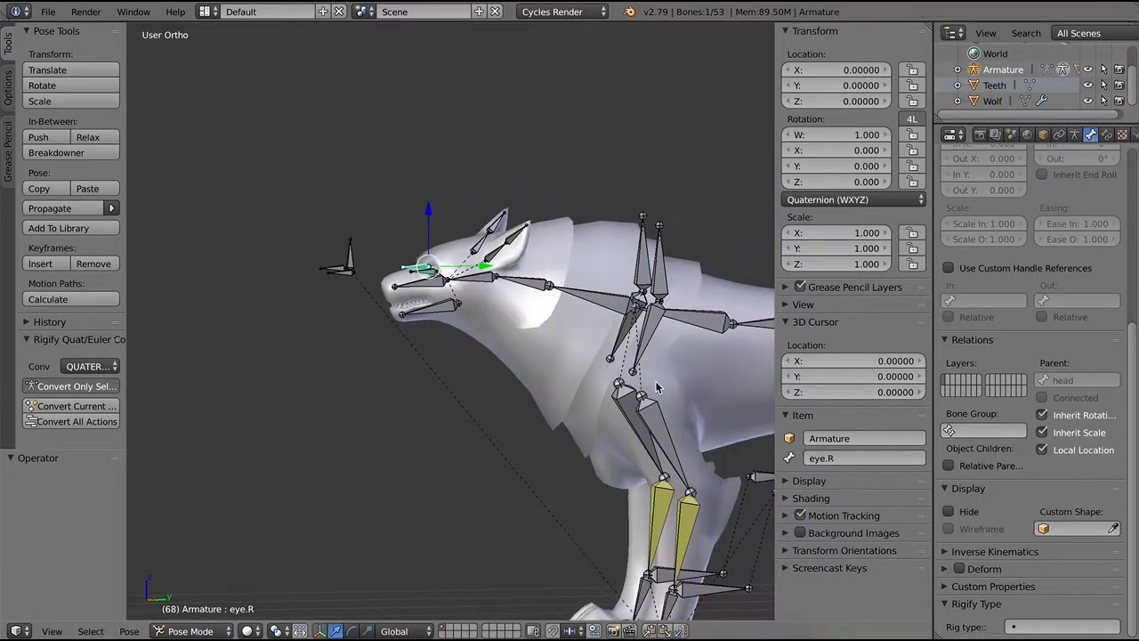
# Step: Rotate the jaw bone downward to test how the lower teeth follow, and clear its rotation
pyautogui.keyDown('shift'); pyautogui.moveTo(653, 388); pyautogui.dragTo(383, 238, button='middle'); pyautogui.keyUp('shift')
pyautogui.scroll(-3, 383, 236)
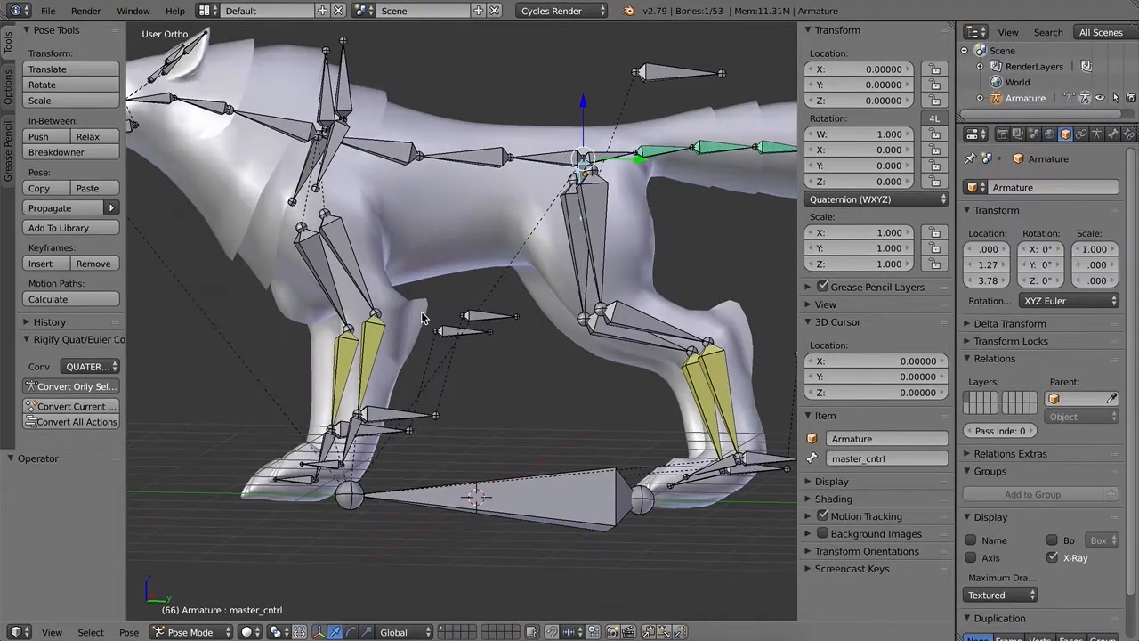
pyautogui.keyDown('shift'); pyautogui.moveTo(421, 311); pyautogui.dragTo(565, 288, button='middle'); pyautogui.keyUp('shift')
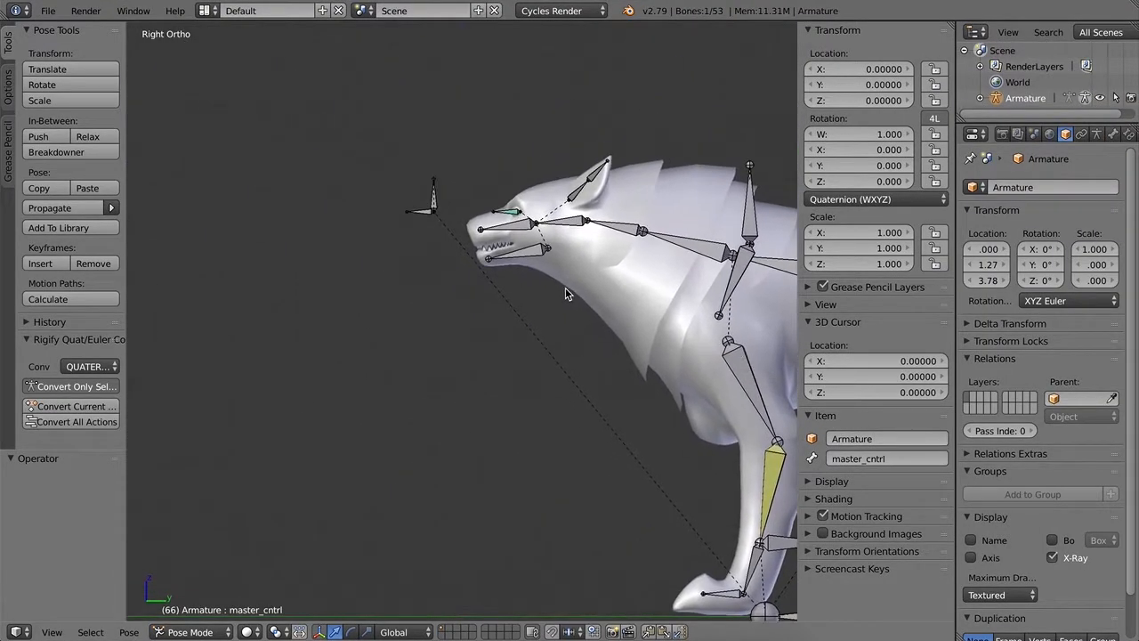
pyautogui.scroll(6, 564, 290)
pyautogui.keyDown('shift'); pyautogui.moveTo(554, 196); pyautogui.dragTo(463, 323, button='middle'); pyautogui.keyUp('shift')
pyautogui.scroll(4, 464, 329)
pyautogui.rightClick(577, 194)
pyautogui.press('r')
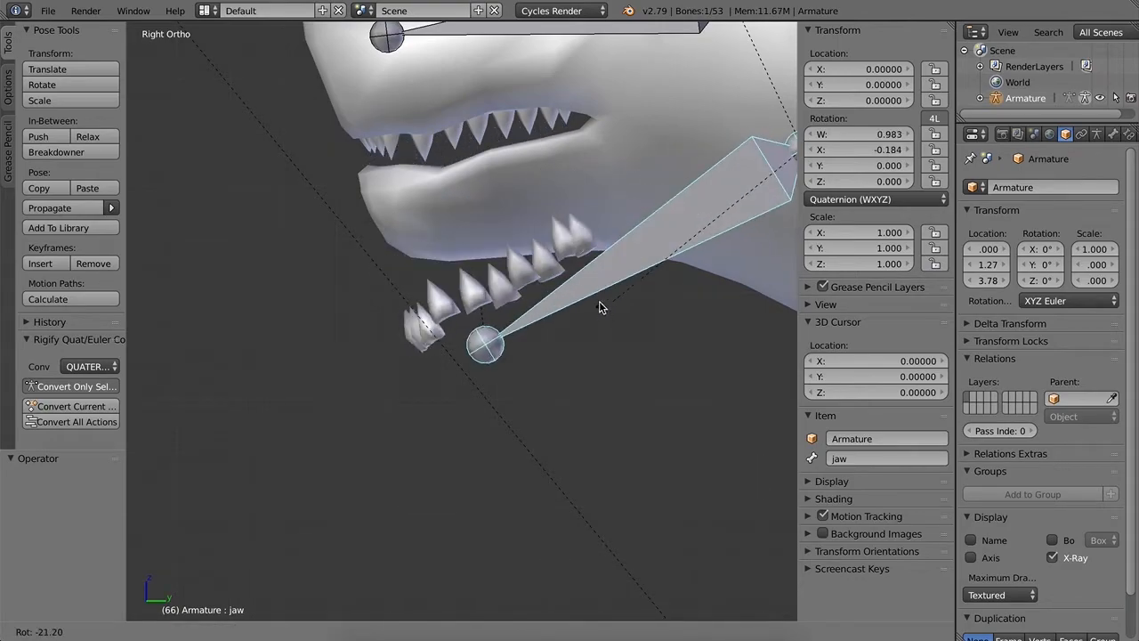
pyautogui.click(592, 323)
pyautogui.hotkey('alt', 'r')
pyautogui.scroll(-4, 583, 257)
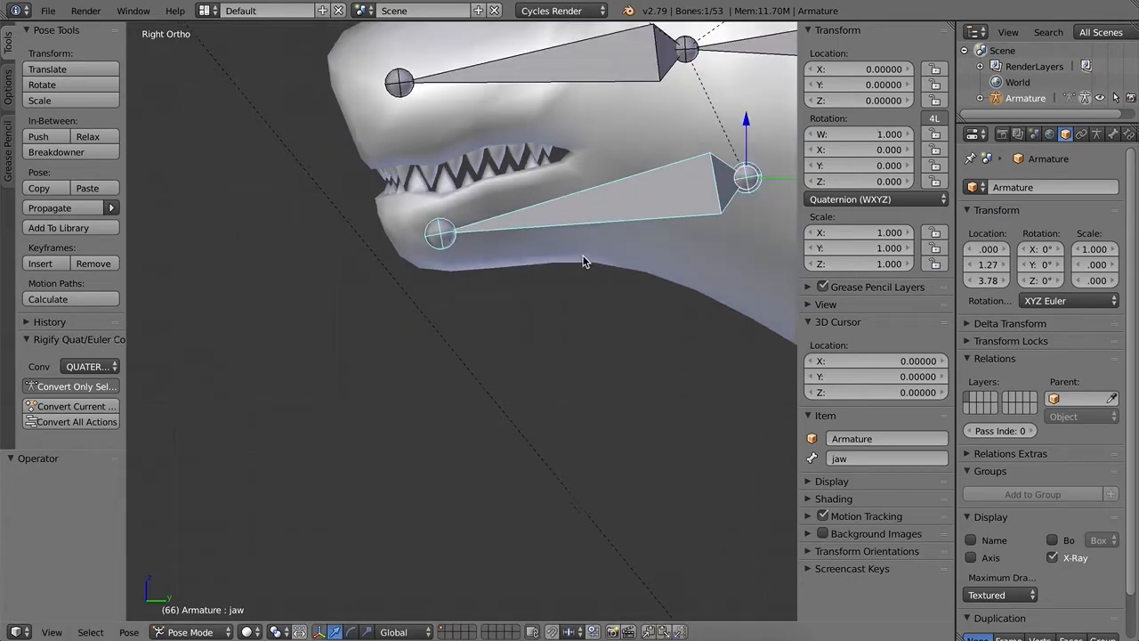
# Step: Select the upper and lower teeth meshes together and bring up the Clear Parent options
pyautogui.keyDown('shift'); pyautogui.moveTo(530, 347); pyautogui.dragTo(525, 375, button='middle'); pyautogui.keyUp('shift')
pyautogui.rightClick(392, 328)
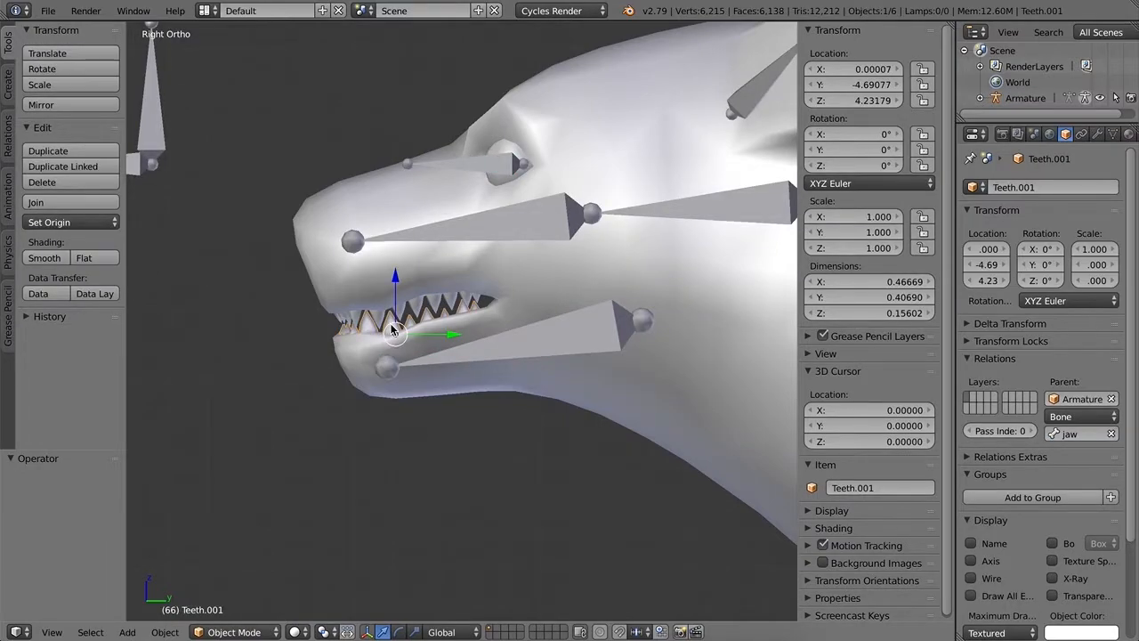
pyautogui.hotkey('alt', 'p')
pyautogui.click(397, 326)
pyautogui.rightClick(436, 304)
pyautogui.rightClick(392, 329)
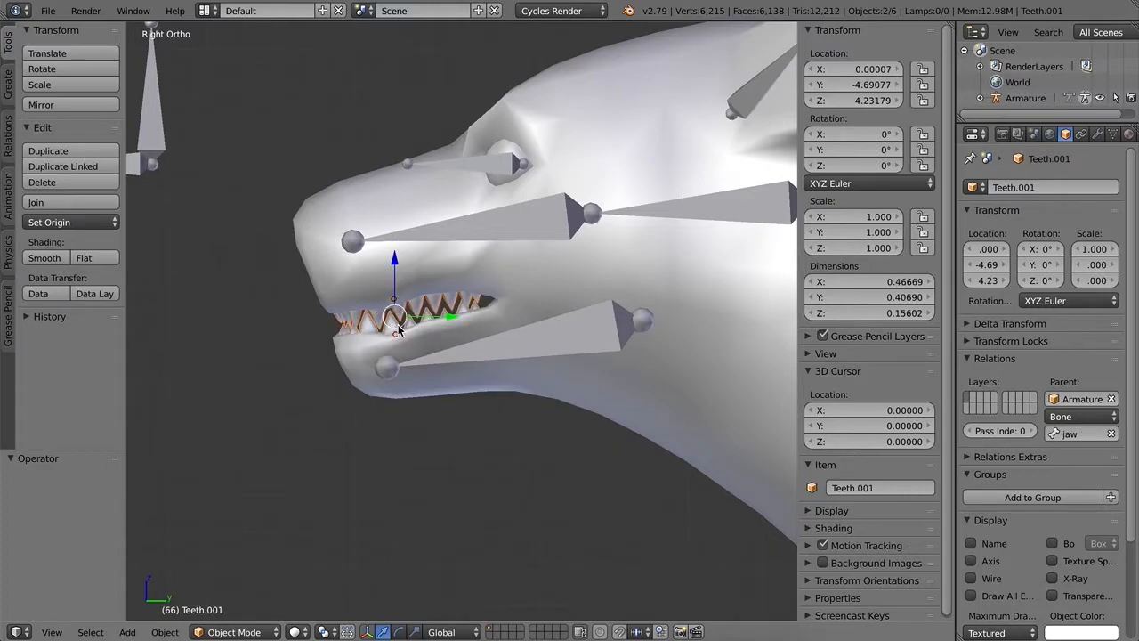
pyautogui.hotkey('ctrl', 'p')
pyautogui.click(398, 326)
pyautogui.hotkey('alt', 'p')
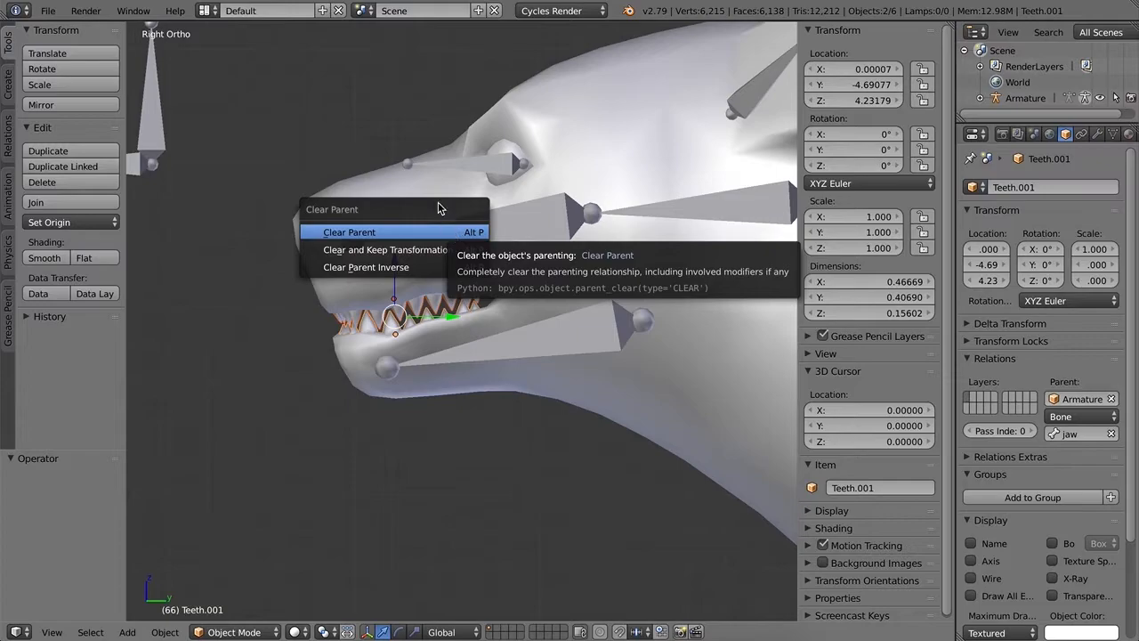
# Step: Turn on the Screencast Keys display for the viewport
pyautogui.click(809, 616)
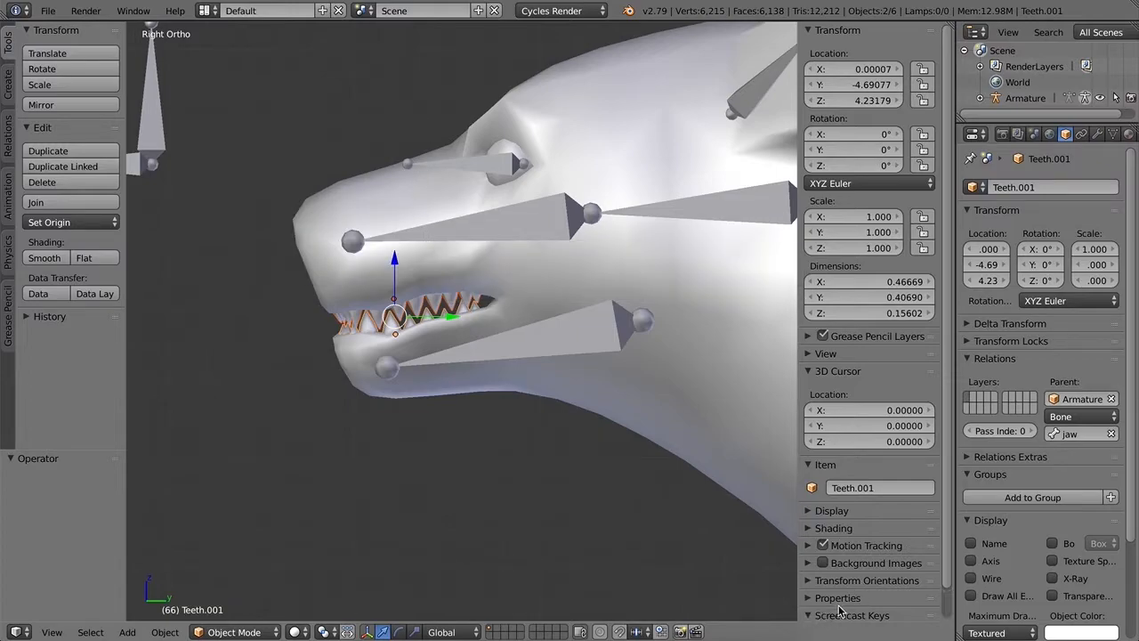
pyautogui.scroll(-1, 830, 608)
pyautogui.click(847, 604)
pyautogui.click(809, 584)
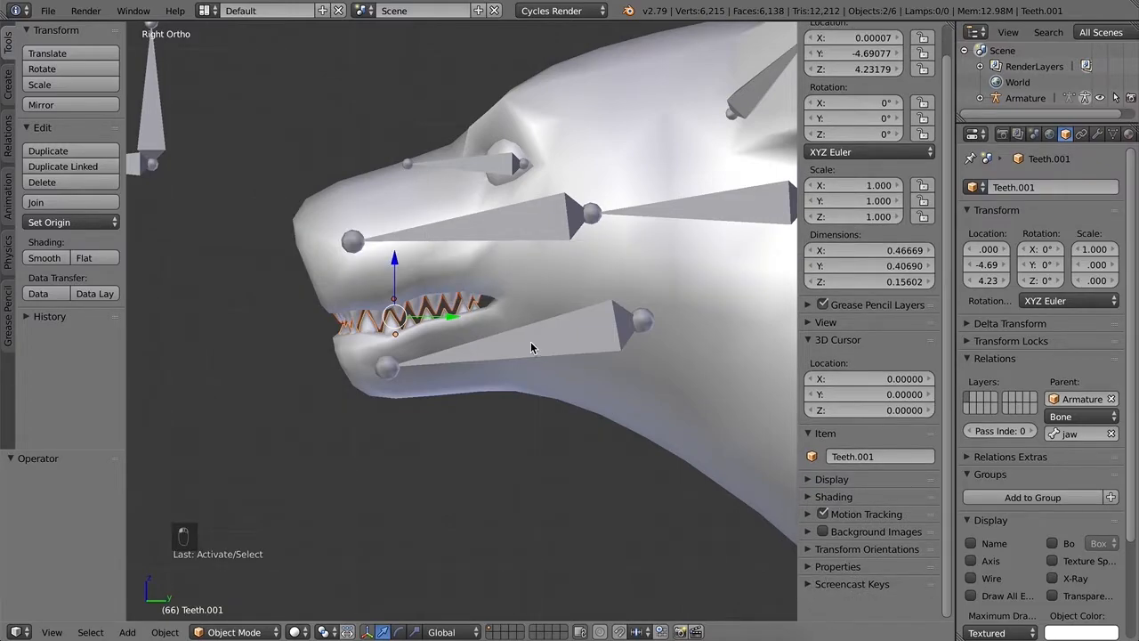
# Step: Clear the parent of both teeth meshes using Clear Parent
pyautogui.scroll(2, 486, 291)
pyautogui.hotkey('alt', 'p')
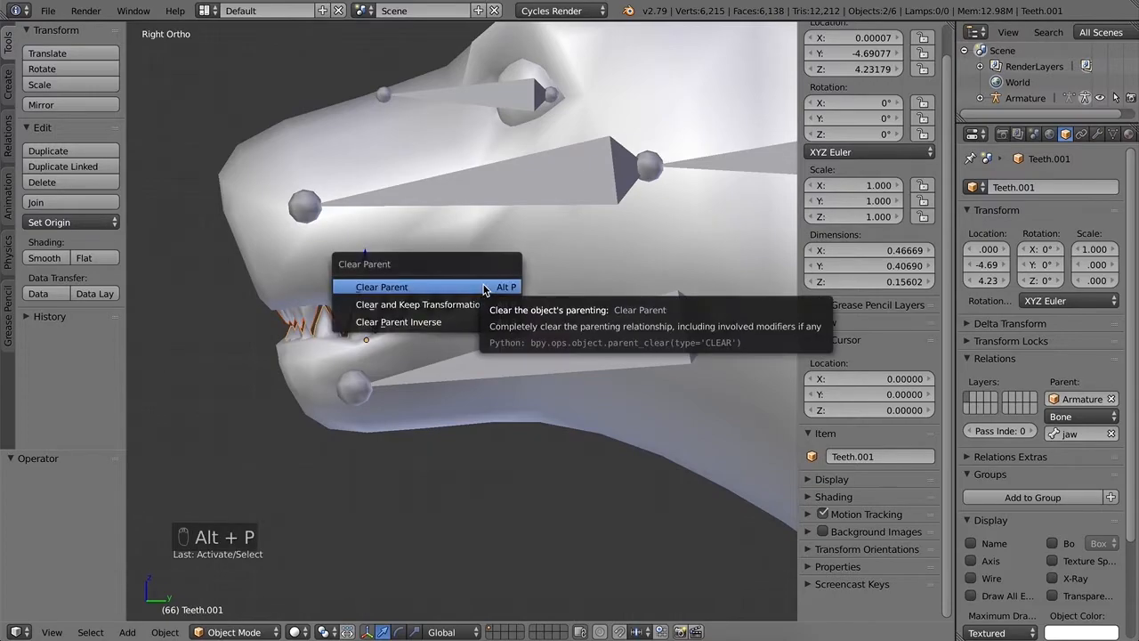
pyautogui.click(457, 287)
pyautogui.scroll(-2, 520, 305)
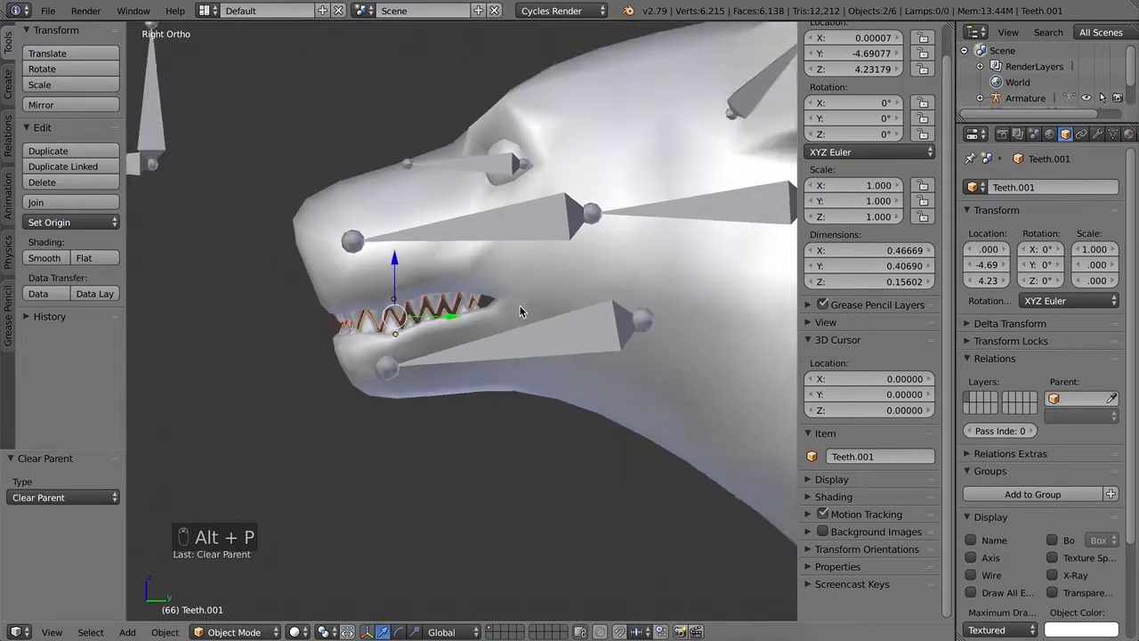
# Step: Rotate the jaw bone about 8.6° downward to test that the teeth are detached, and undo the rotation
pyautogui.press('a')
pyautogui.rightClick(553, 343)
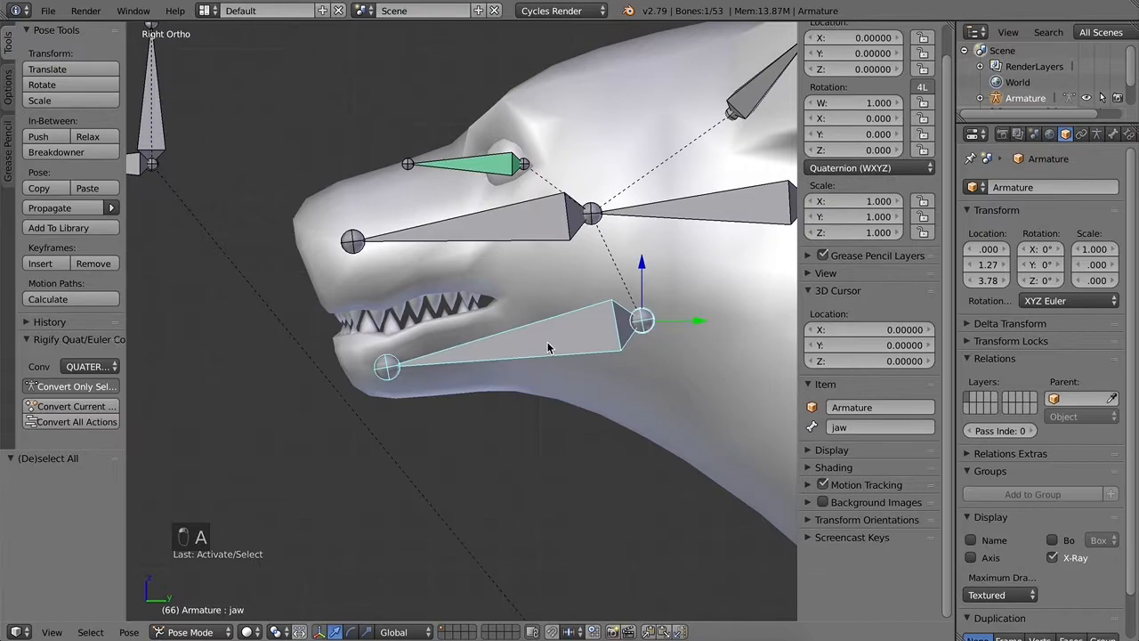
pyautogui.press('r')
pyautogui.click(521, 363)
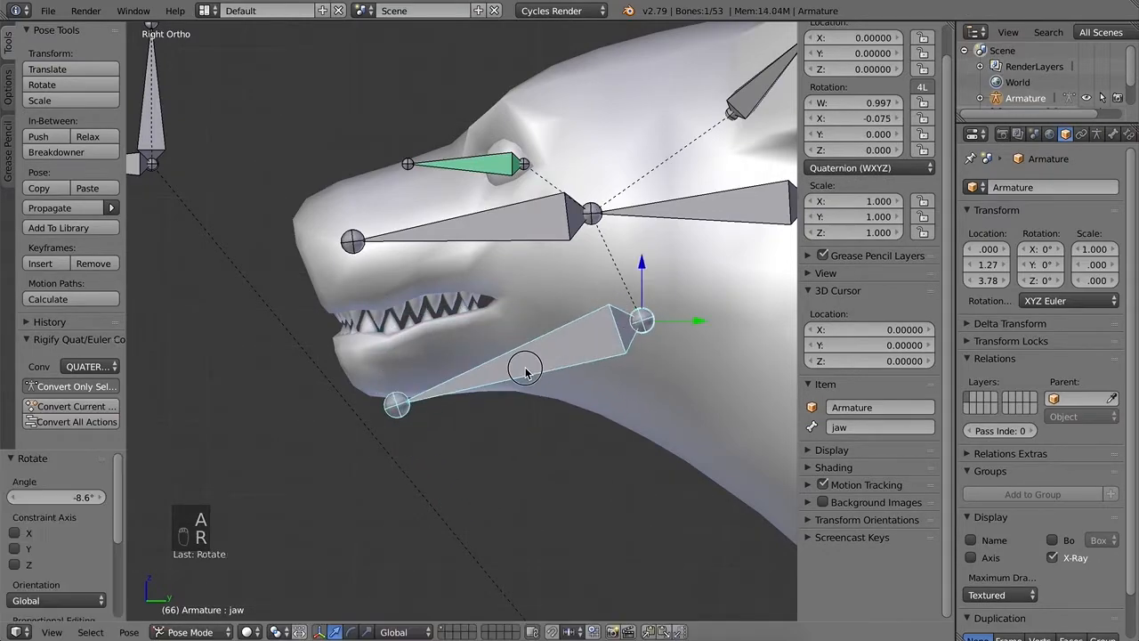
pyautogui.press('super+z')
# Step: Put the armature in Edit Mode and add a new bone at the rear corner of the mouth
pyautogui.scroll(-2, 521, 374)
pyautogui.scroll(-1, 521, 374)
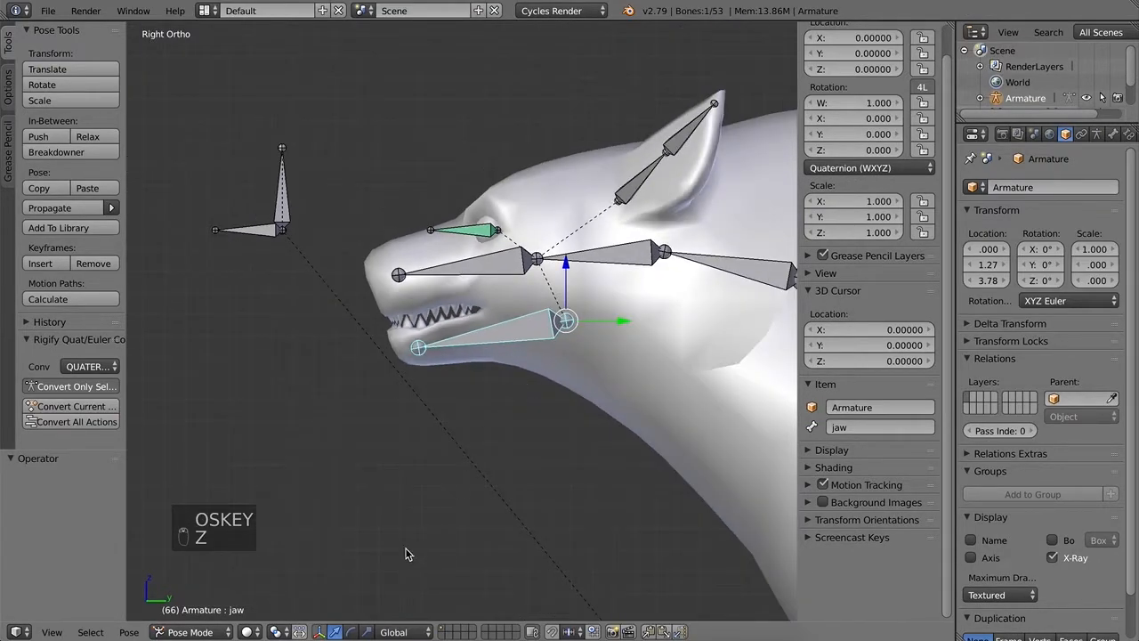
pyautogui.click(198, 632)
pyautogui.click(194, 595)
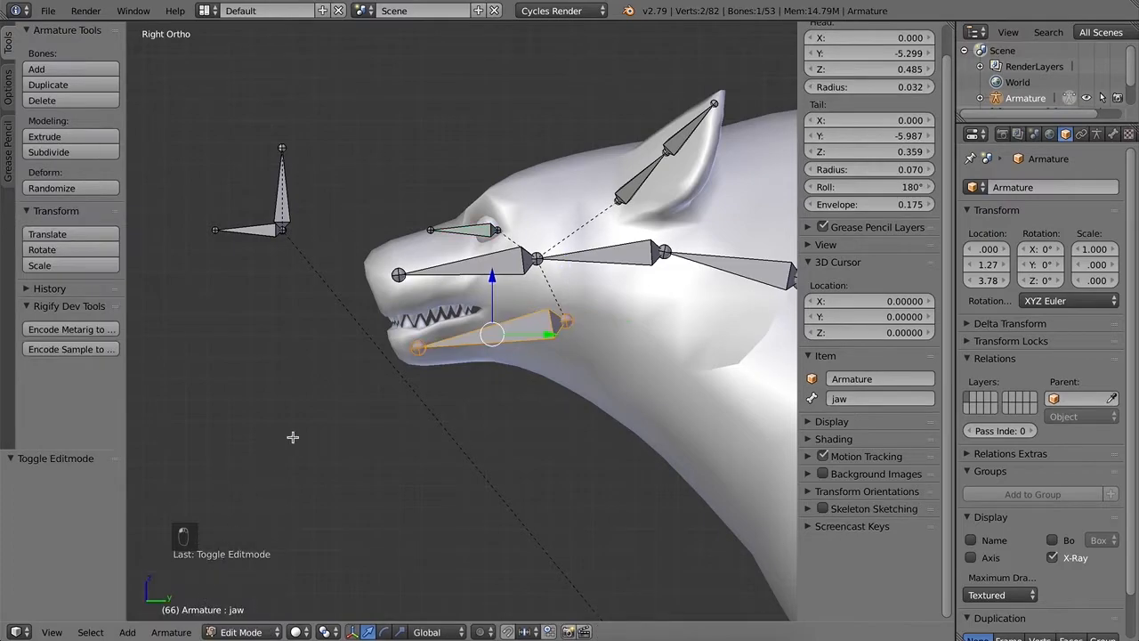
pyautogui.scroll(2, 357, 437)
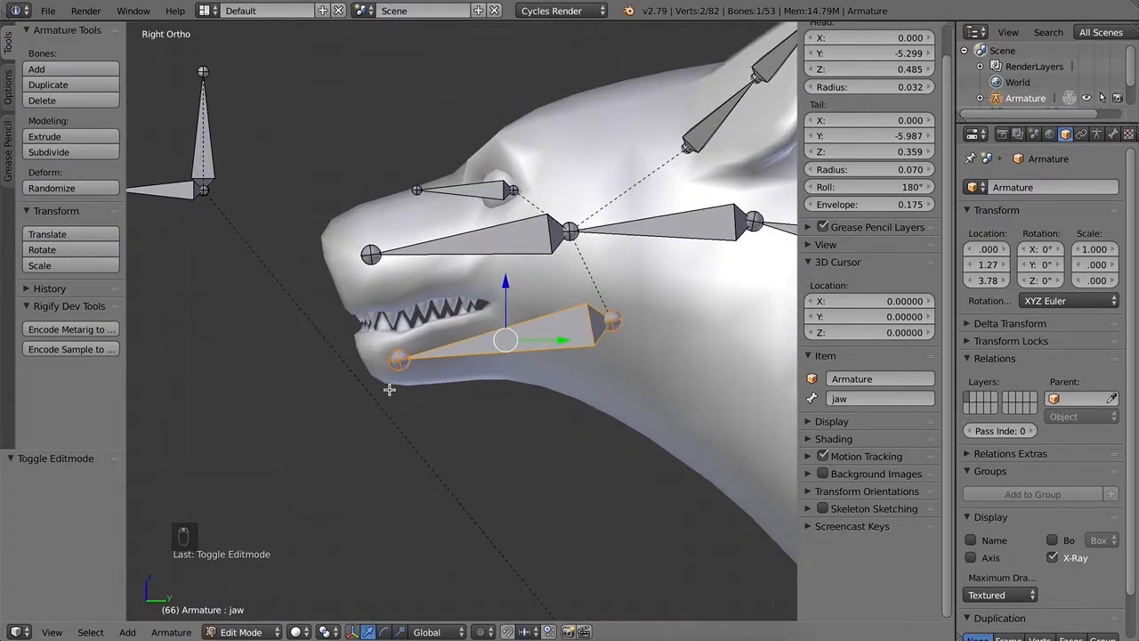
pyautogui.click(488, 322)
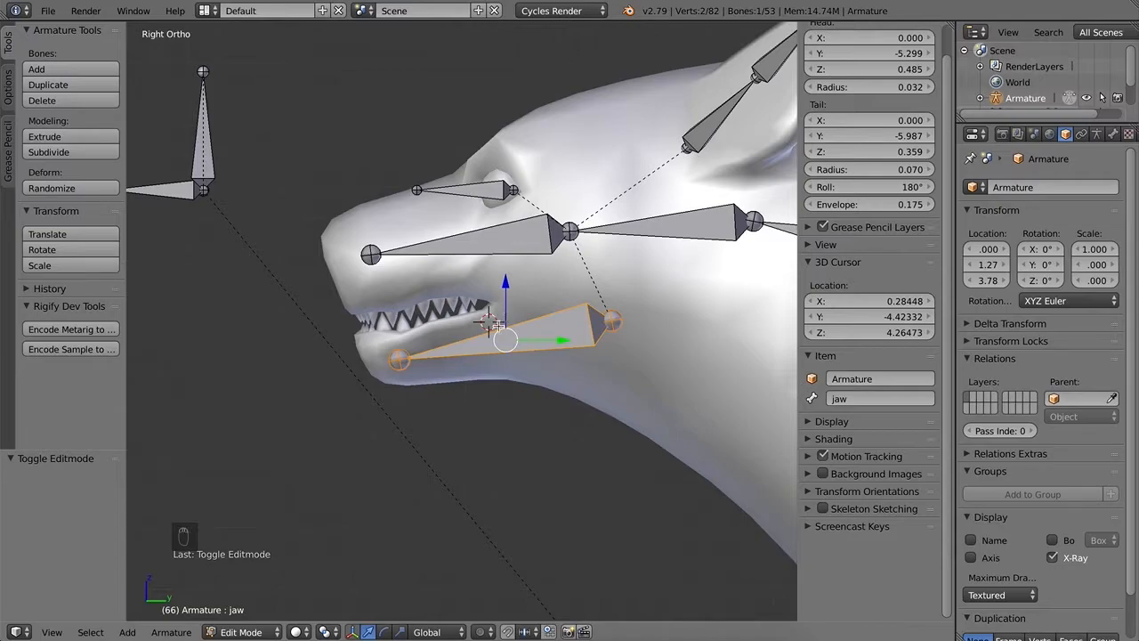
pyautogui.hotkey('shift', 'a')
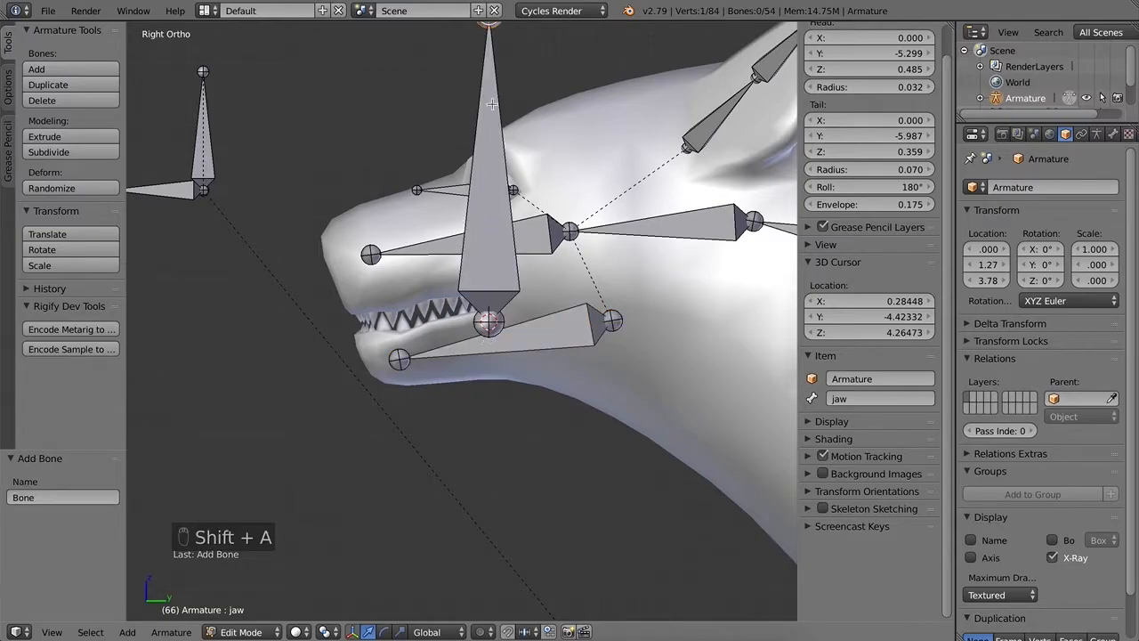
# Step: Move the new bone's tail about -0.525 along Y and -1.149 along Z, down toward the chin
pyautogui.scroll(-2, 510, 110)
pyautogui.press('g')
pyautogui.press('y')
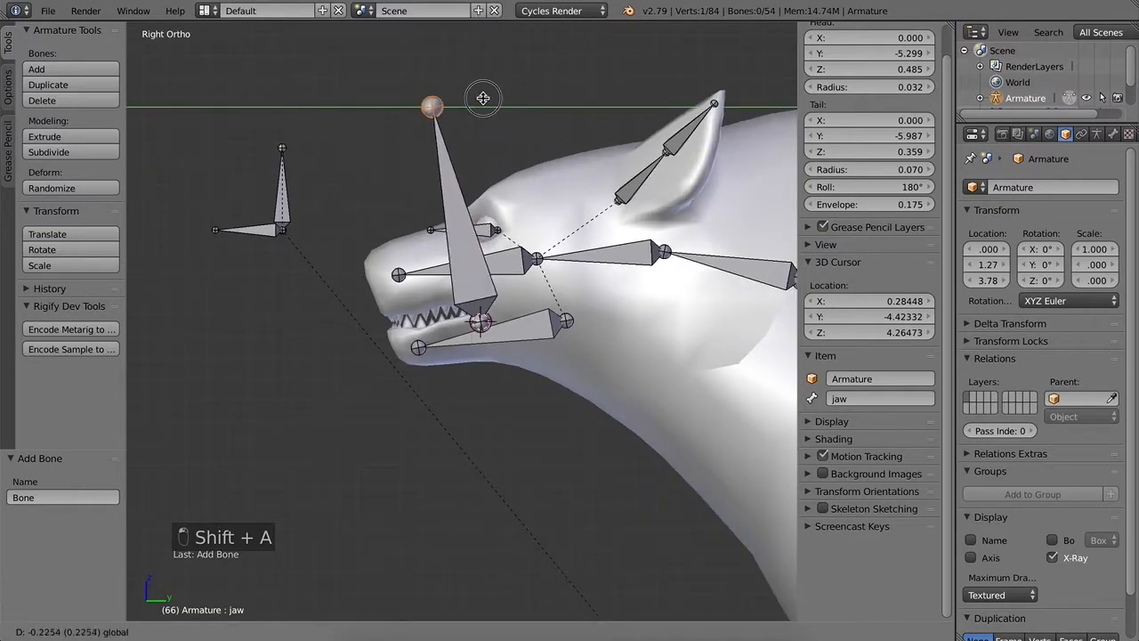
pyautogui.click(365, 93)
pyautogui.press('g')
pyautogui.press('z')
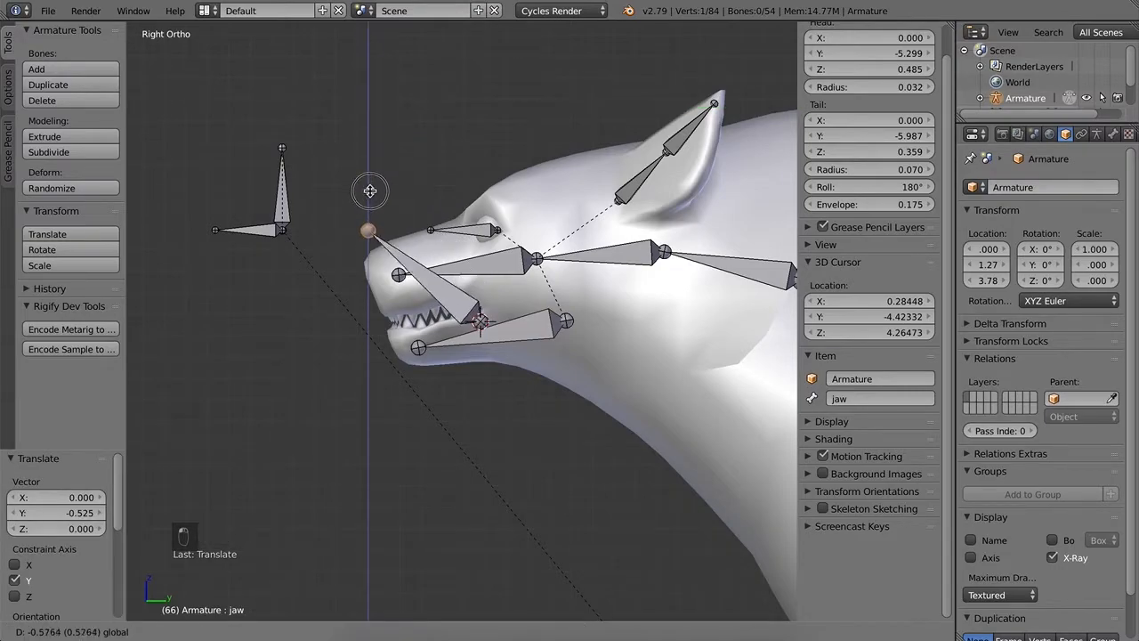
pyautogui.click(436, 374)
pyautogui.scroll(5, 436, 375)
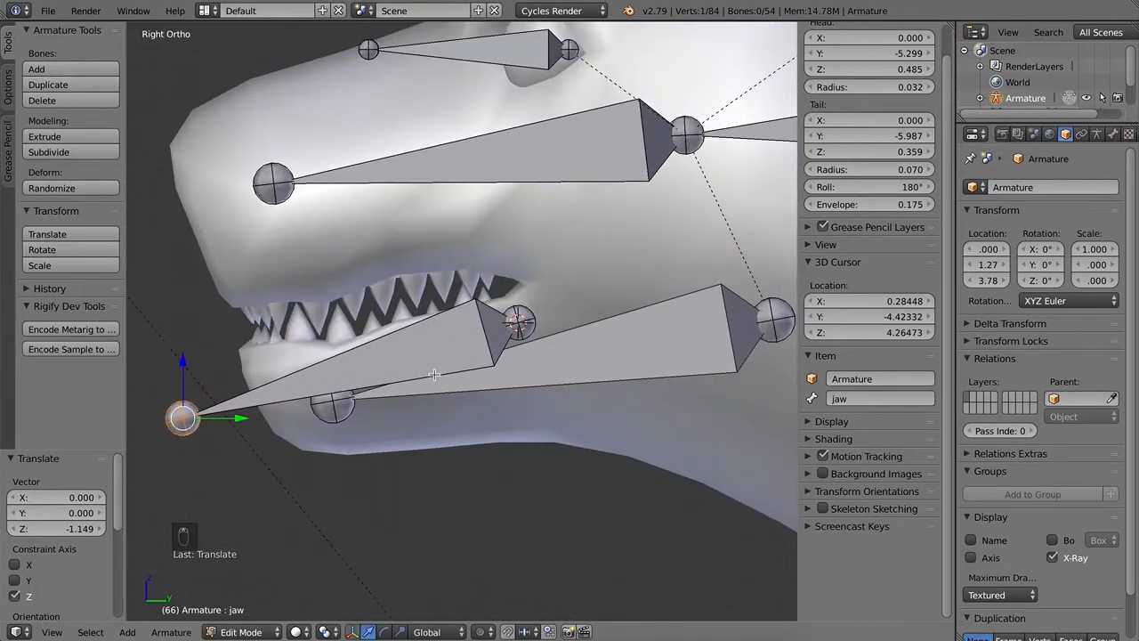
# Step: Shift the new bone's tail about 0.127 in Y and 0.074 in Z to sit just below the front lower teeth
pyautogui.scroll(3, 435, 375)
pyautogui.press('g')
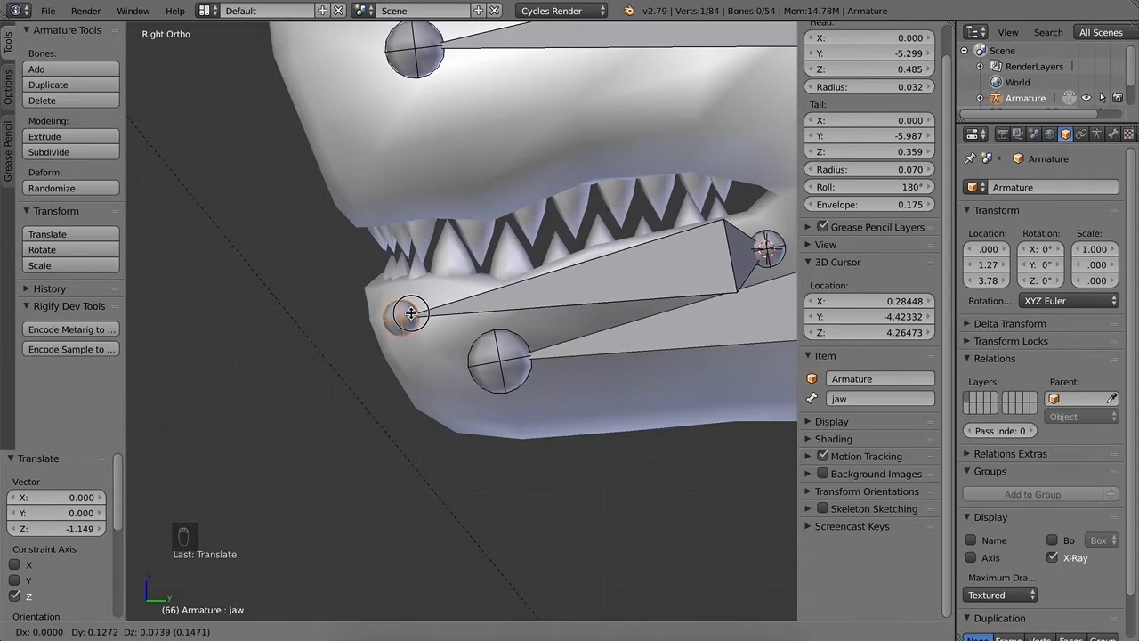
pyautogui.click(410, 312)
pyautogui.scroll(-2, 584, 324)
pyautogui.scroll(-2, 656, 364)
pyautogui.moveTo(610, 398); pyautogui.dragTo(564, 399, button='middle')
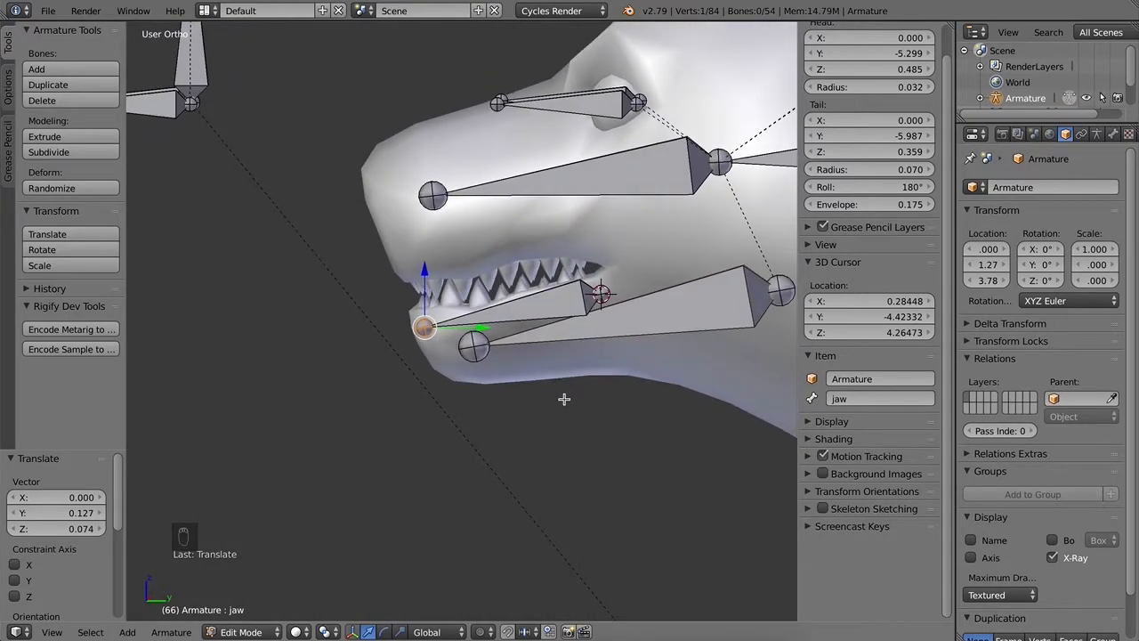
pyautogui.press('KP_3')
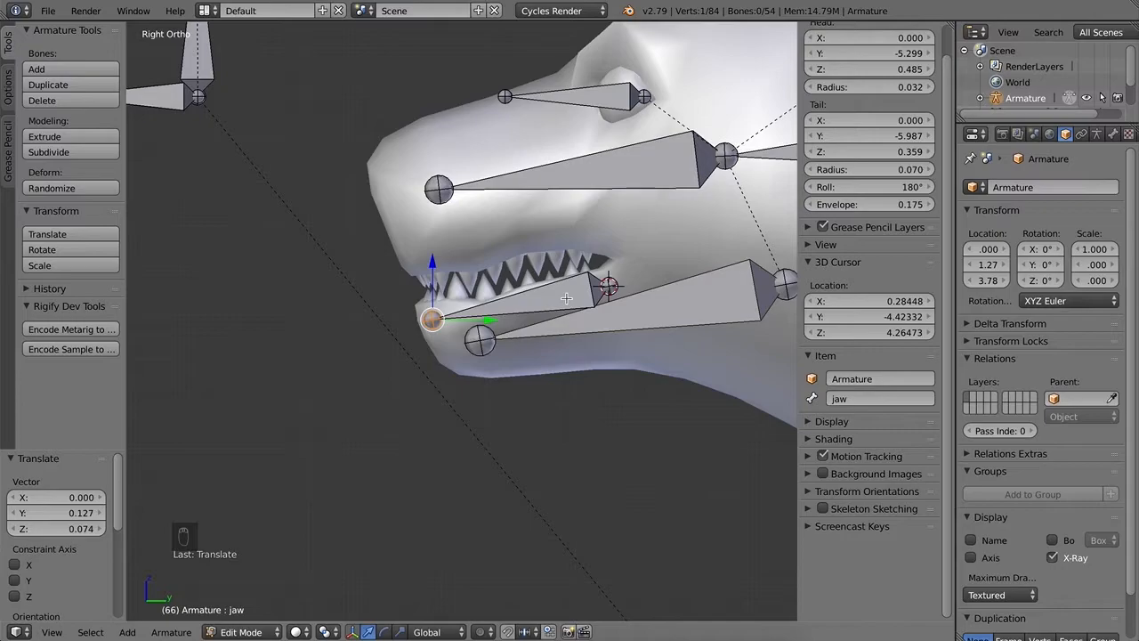
# Step: Add a bone above the rear upper teeth and move its tail about -0.384 in Y and -1.075 in Z, toward the front of the muzzle
pyautogui.click(586, 221)
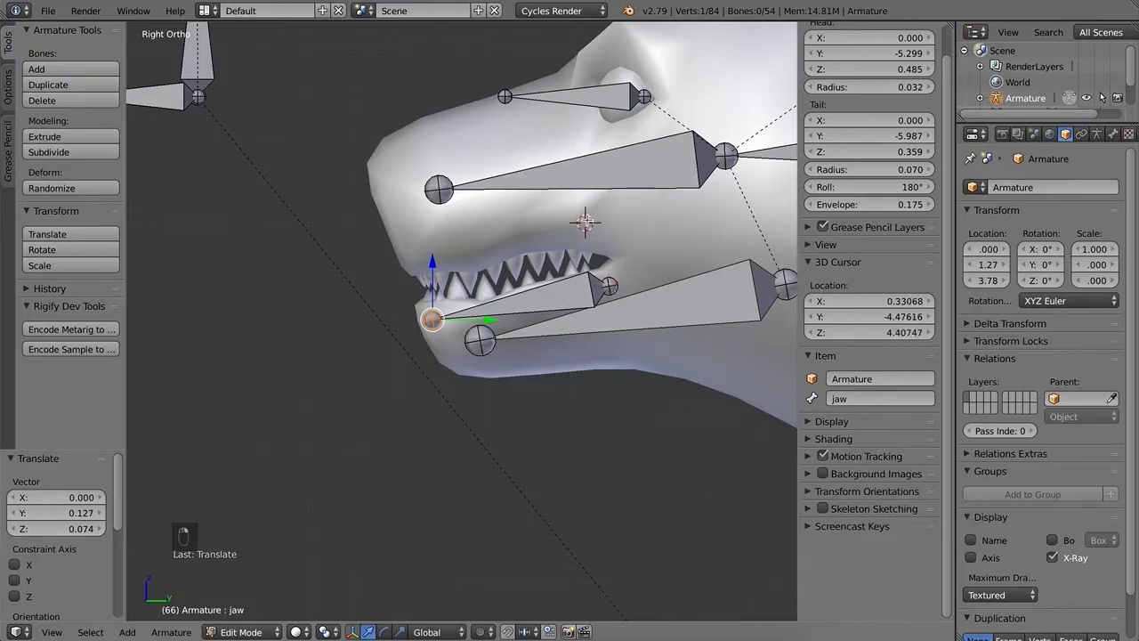
pyautogui.hotkey('shift', 'a')
pyautogui.scroll(-4, 552, 210)
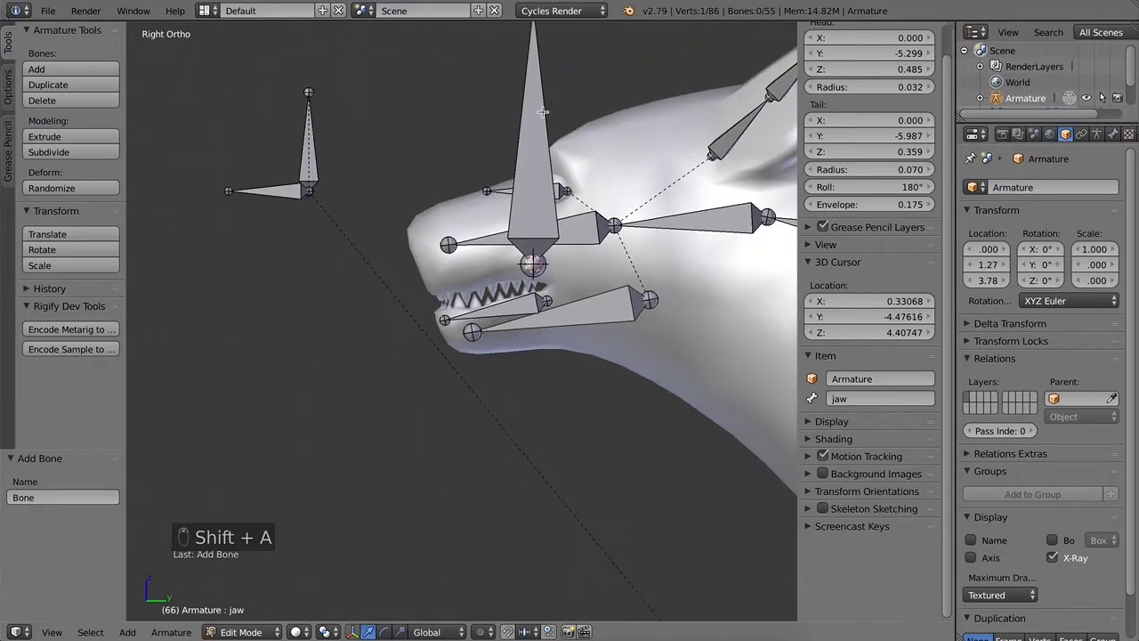
pyautogui.press('g')
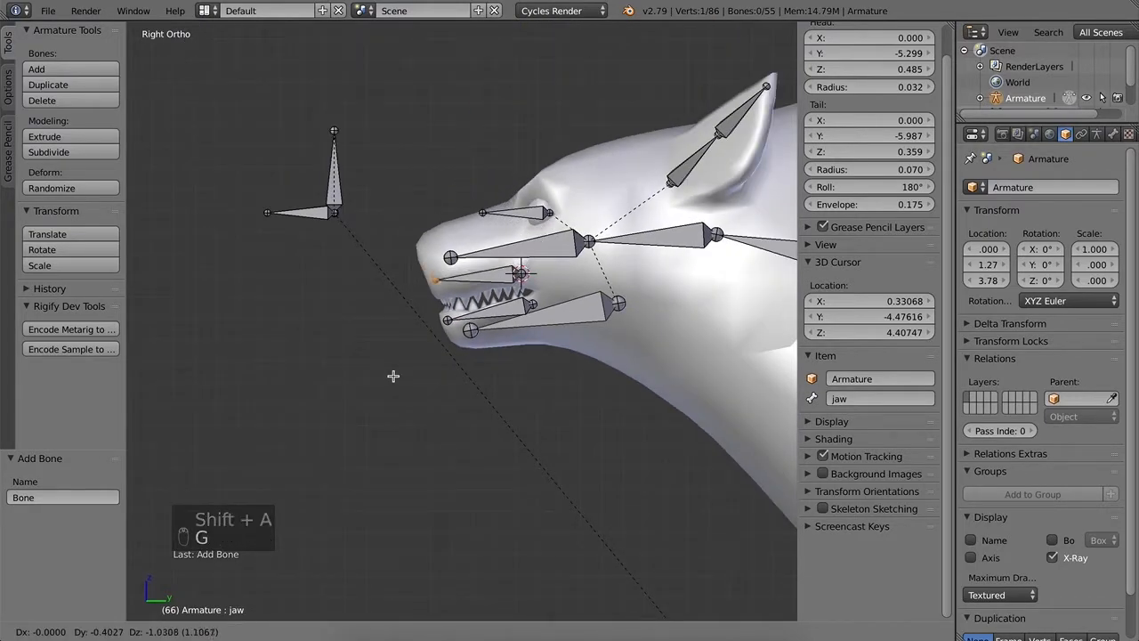
pyautogui.click(398, 381)
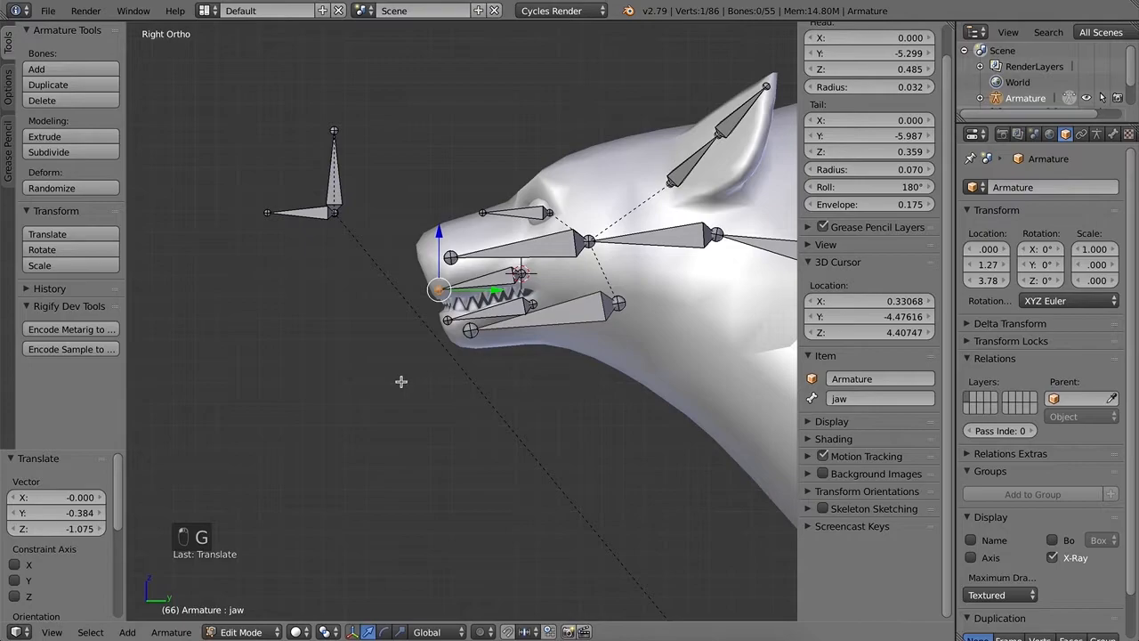
# Step: Nudge the upper teeth bone's tail about 0.001 in Y and -0.010 in Z, closer to the front upper teeth
pyautogui.press('KP_3')
pyautogui.scroll(7, 493, 322)
pyautogui.keyDown('shift'); pyautogui.moveTo(529, 301); pyautogui.dragTo(489, 385, button='middle'); pyautogui.keyUp('shift')
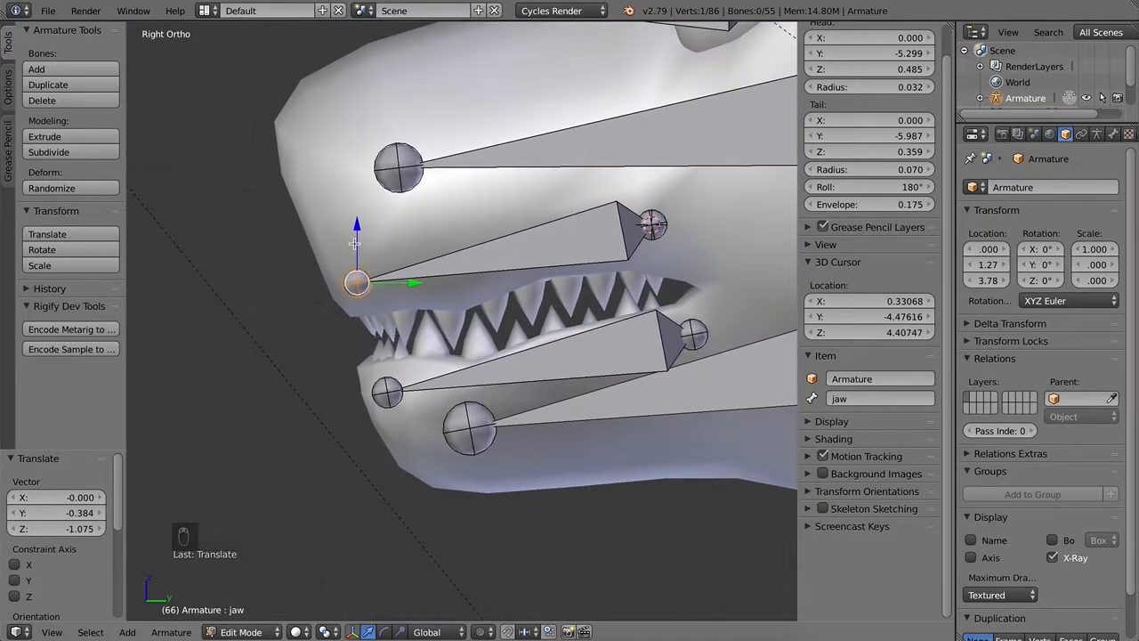
pyautogui.press('g')
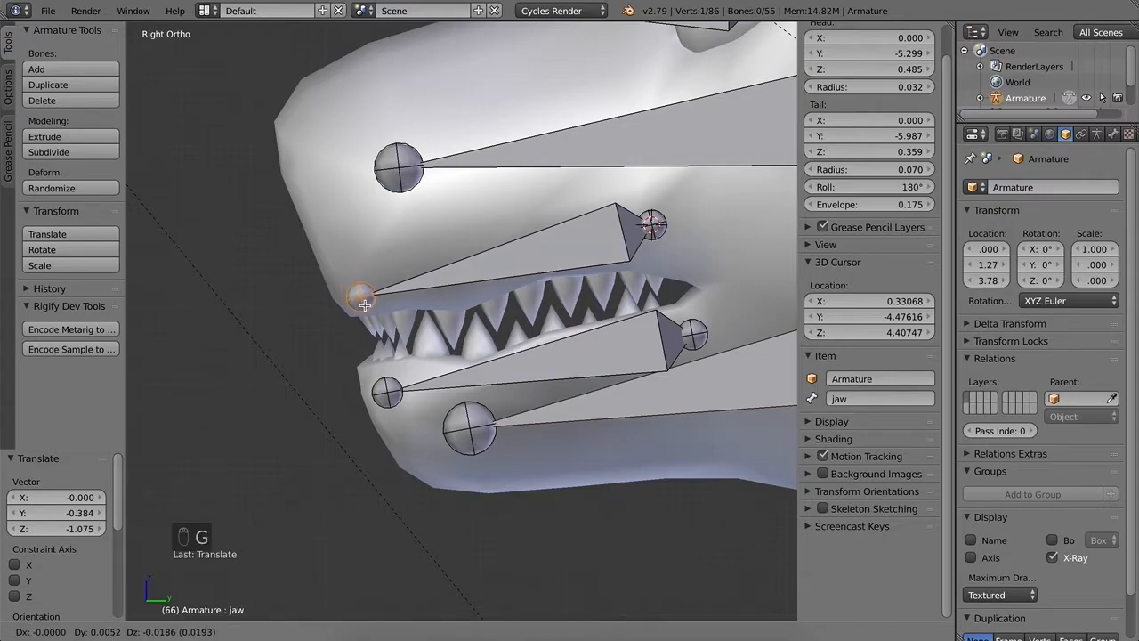
pyautogui.click(358, 297)
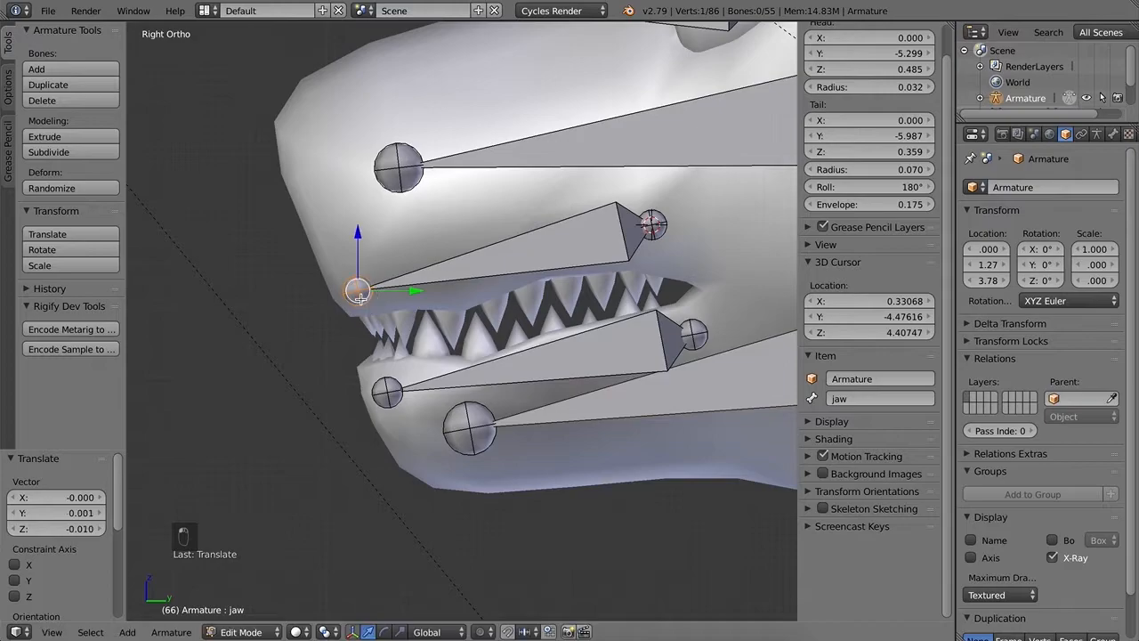
# Step: Try rotating the upper teeth bone's tail about 1.72°, and undo the rotation
pyautogui.scroll(-4, 580, 327)
pyautogui.scroll(2, 574, 326)
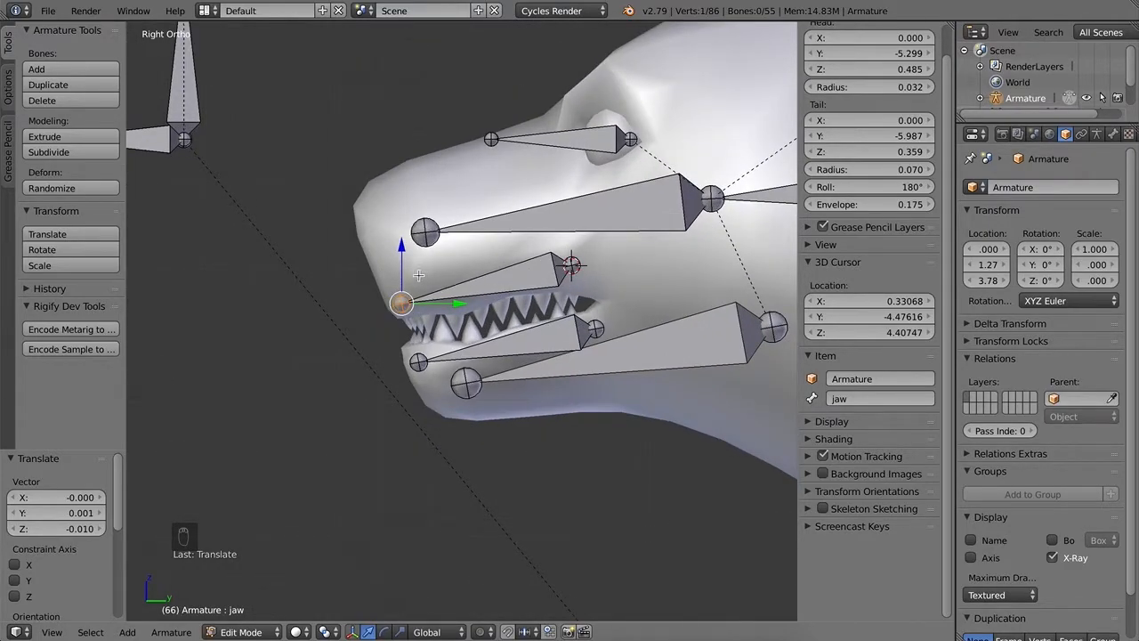
pyautogui.press('r')
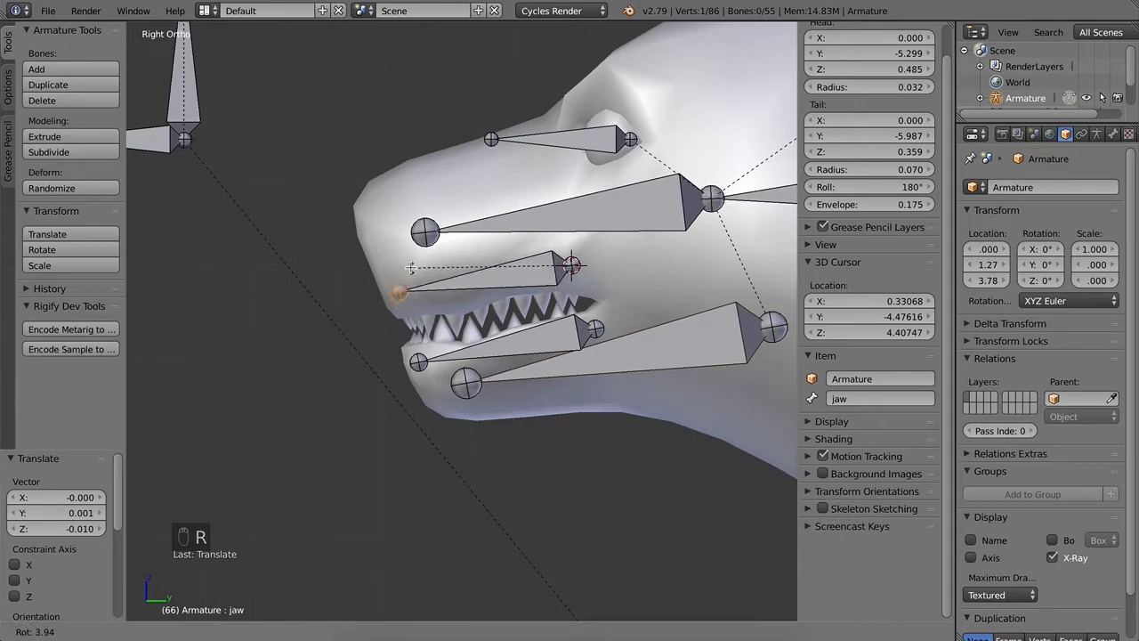
pyautogui.click(410, 273)
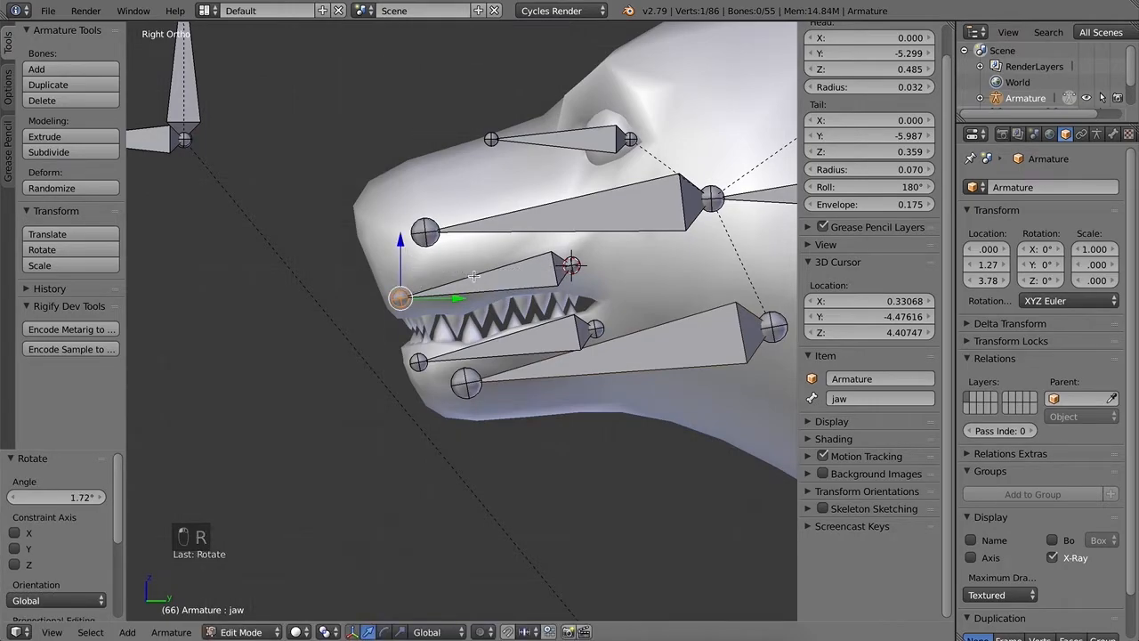
pyautogui.hotkey('ctrl', 'z')
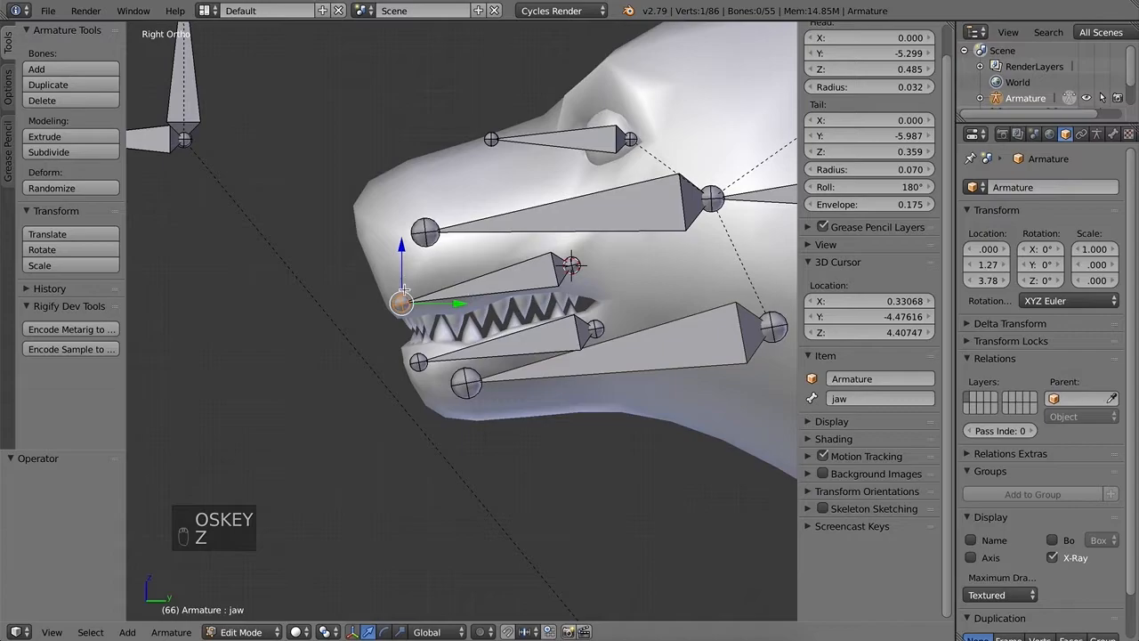
# Step: Raise the upper teeth bone's tail about 0.009 along Z
pyautogui.press('g')
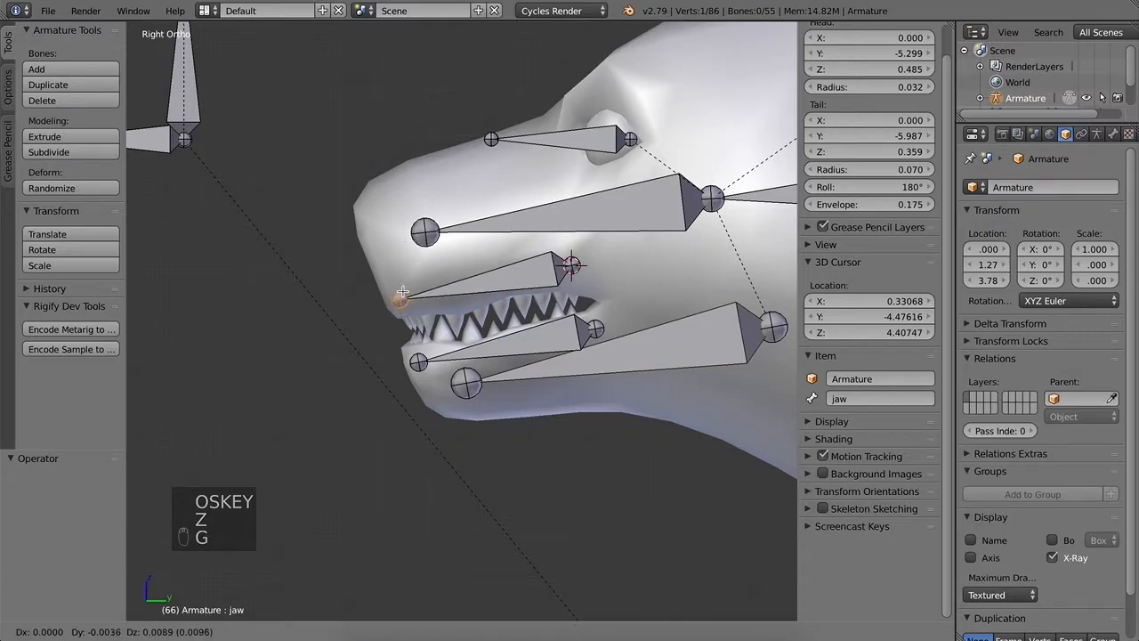
pyautogui.click(404, 291)
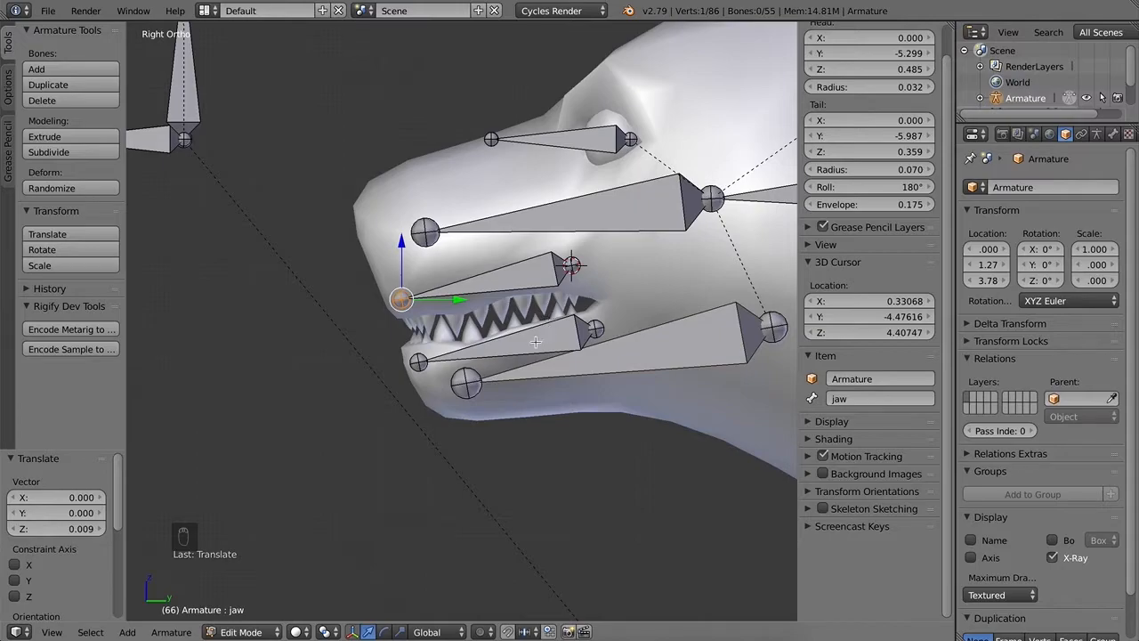
# Step: Parent the new upper teeth bone to the top_mouth bone with Keep Offset
pyautogui.rightClick(540, 255)
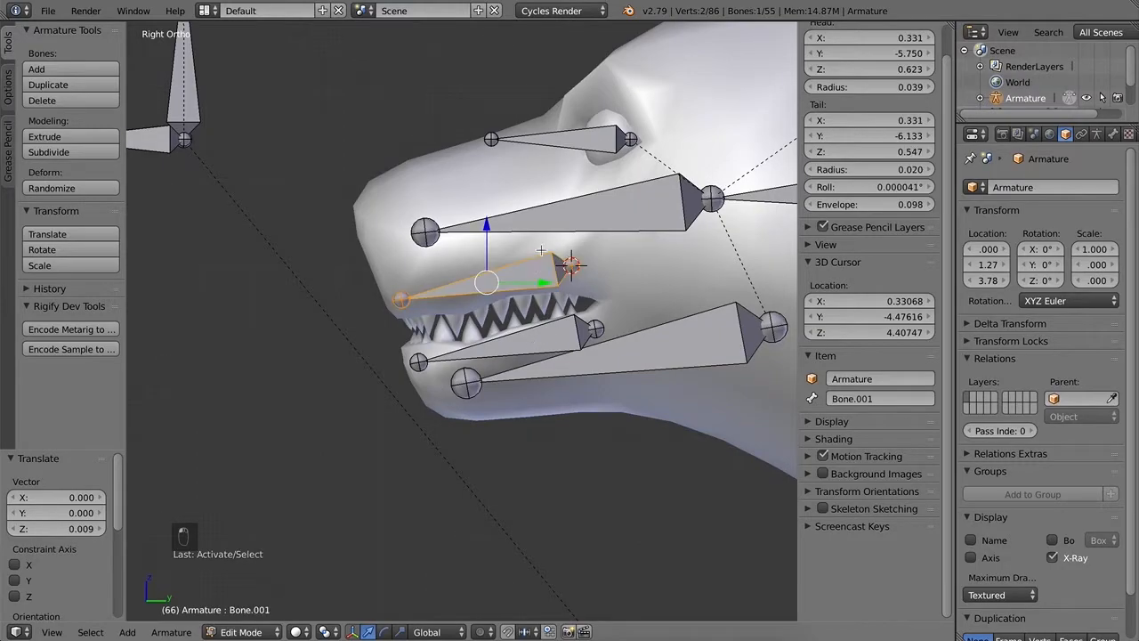
pyautogui.keyDown('shift'); pyautogui.rightClick(552, 219); pyautogui.keyUp('shift')
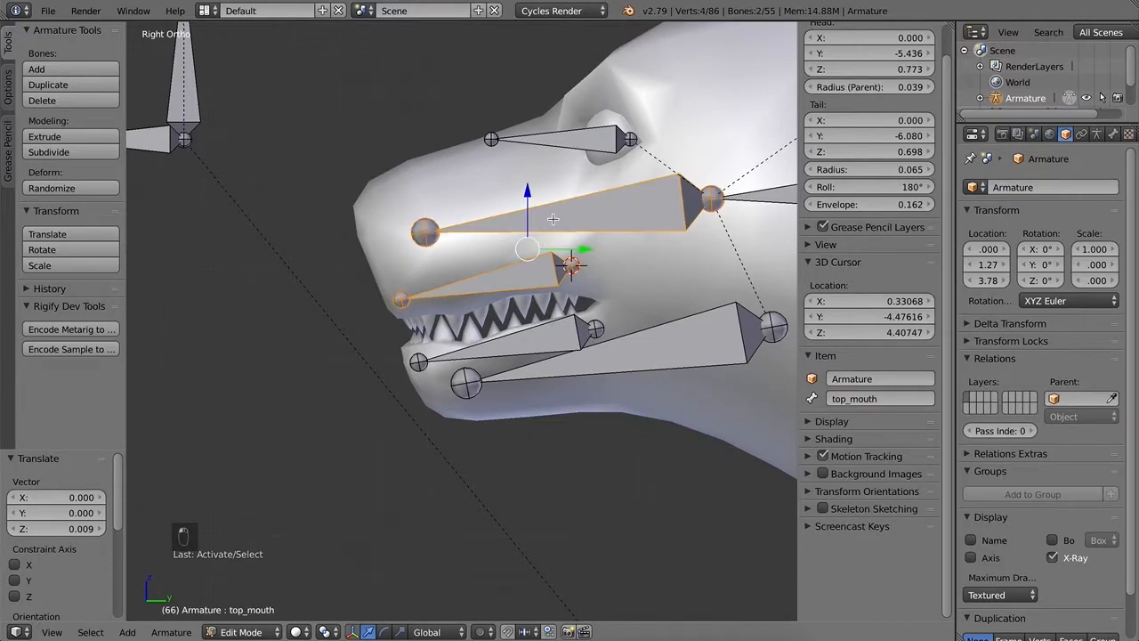
pyautogui.hotkey('ctrl', 'p')
pyautogui.click(531, 236)
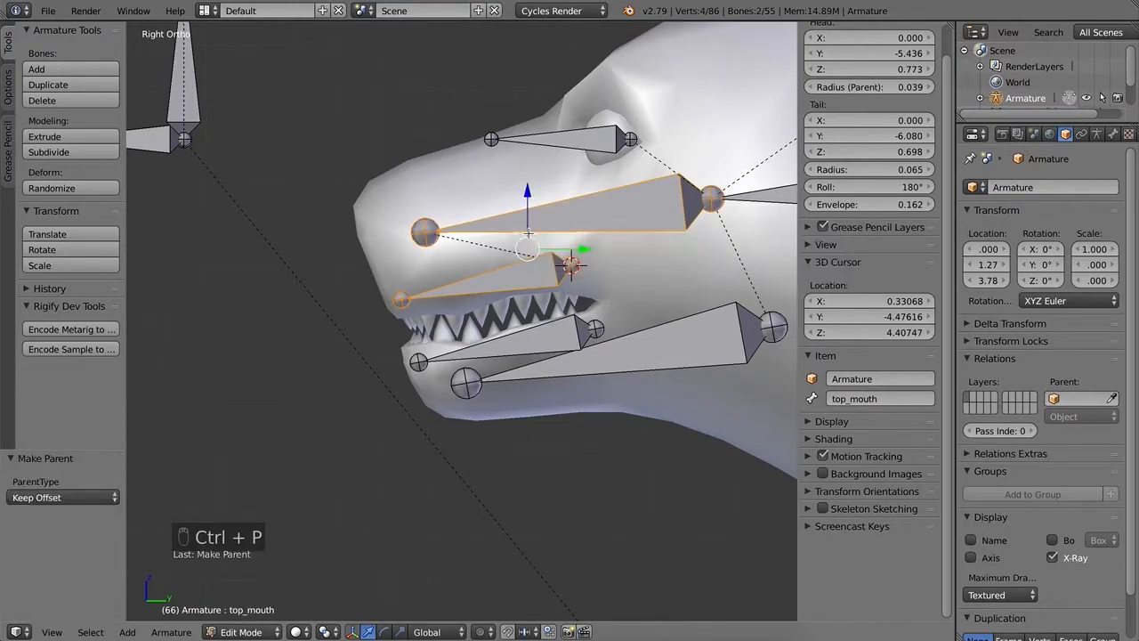
# Step: Parent the lower teeth bone to the jaw bone with Keep Offset
pyautogui.rightClick(557, 338)
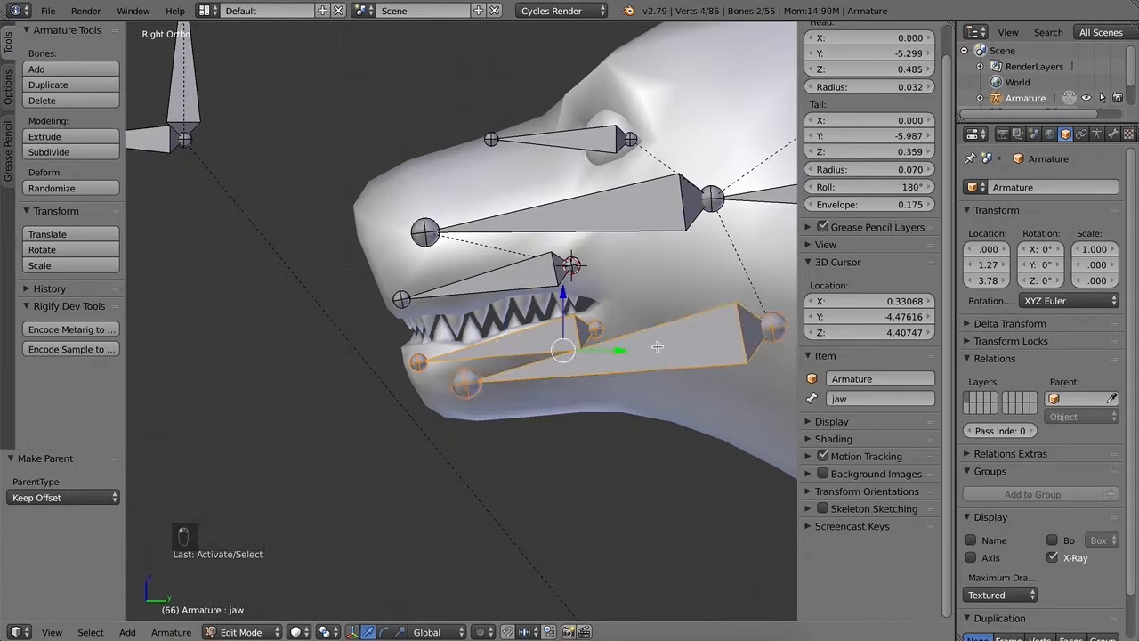
pyautogui.hotkey('ctrl', 'p')
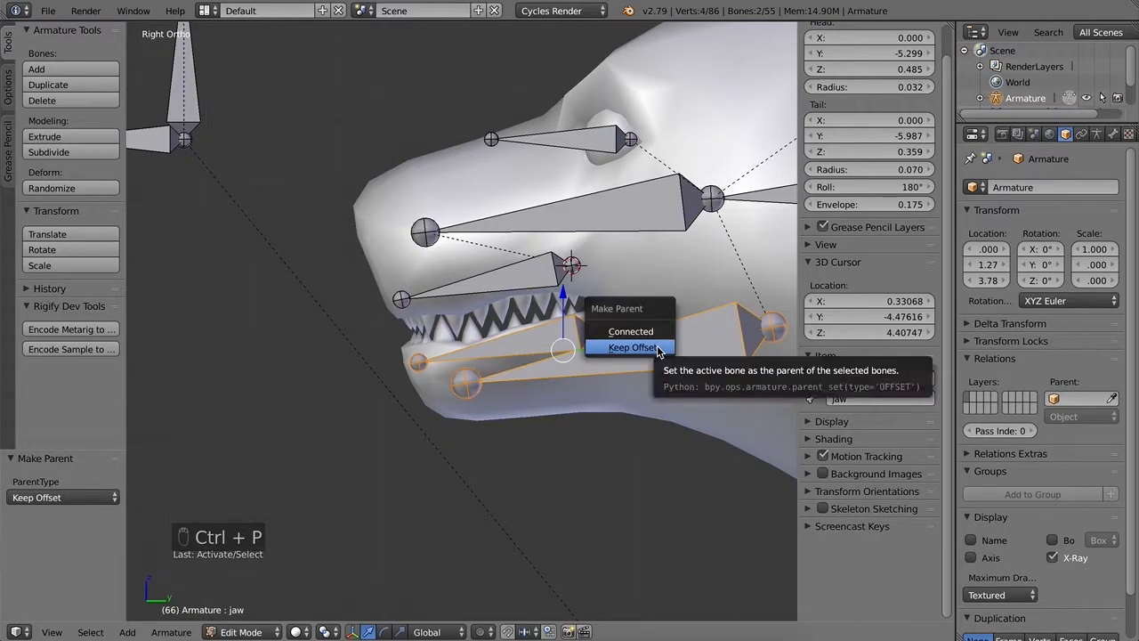
pyautogui.click(655, 350)
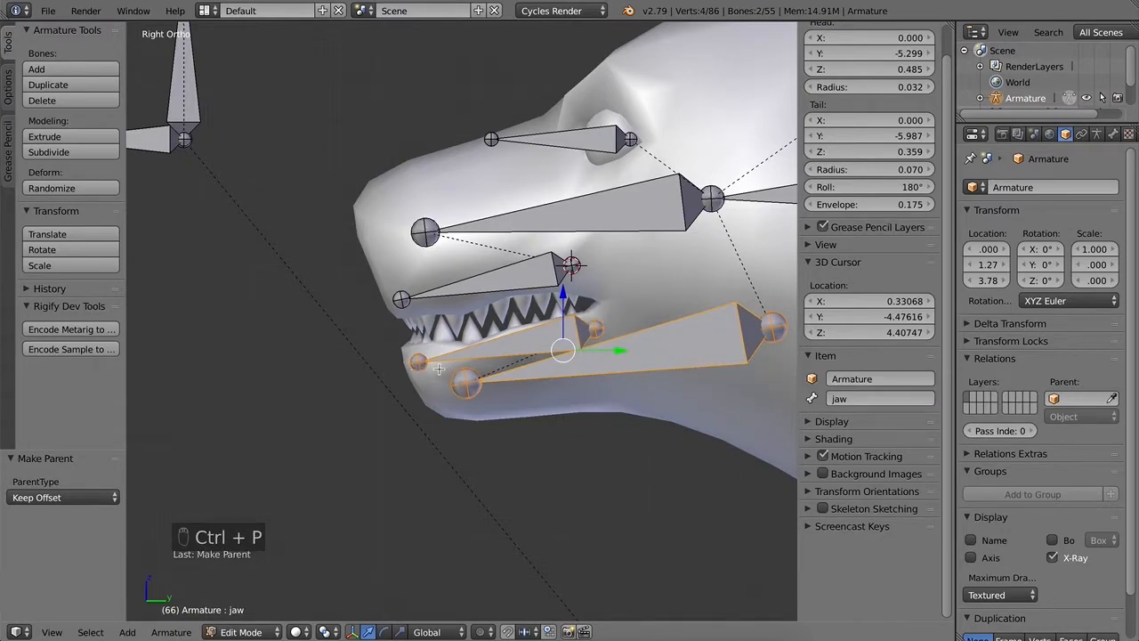
# Step: Put the armature in Pose Mode and parent the lower teeth object to the lower teeth bone using the Bone option
pyautogui.click(243, 632)
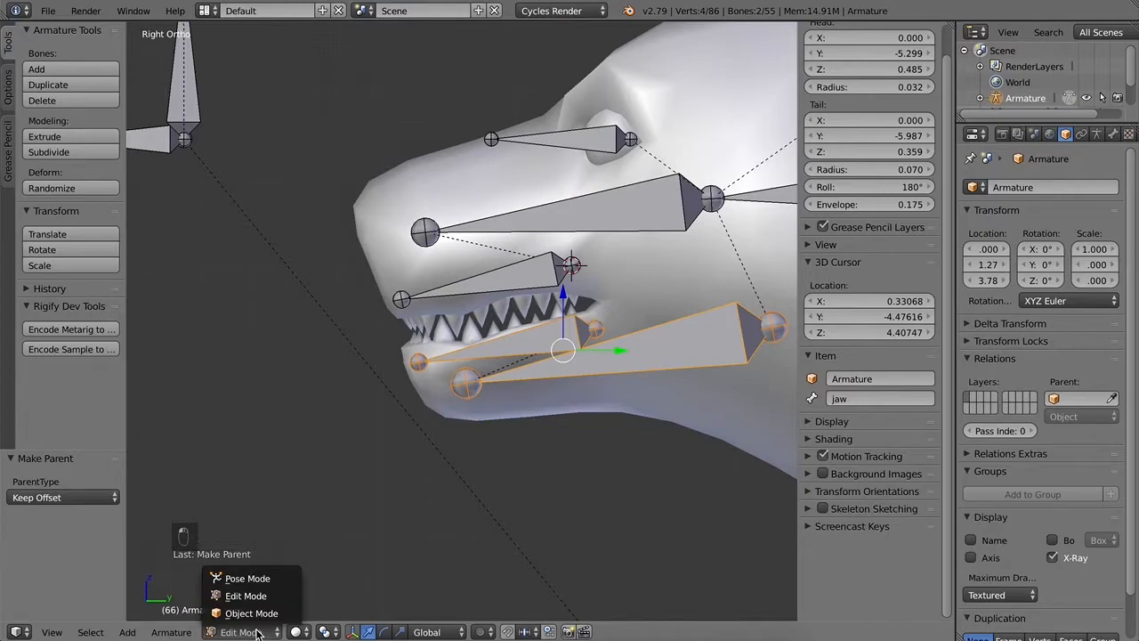
pyautogui.click(254, 581)
pyautogui.rightClick(476, 336)
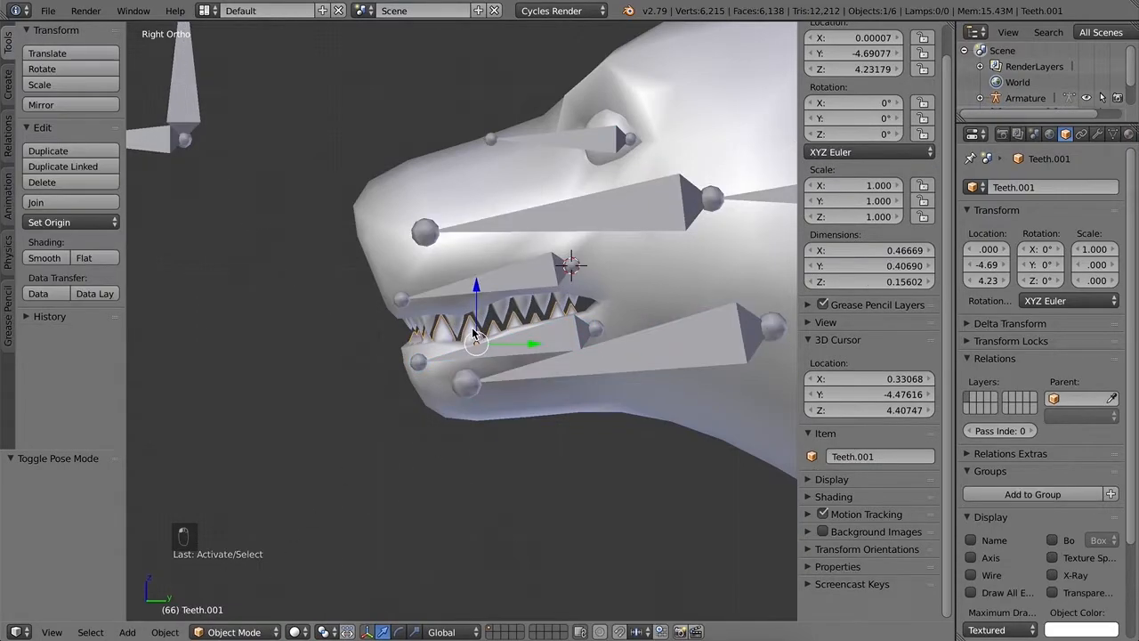
pyautogui.rightClick(561, 336)
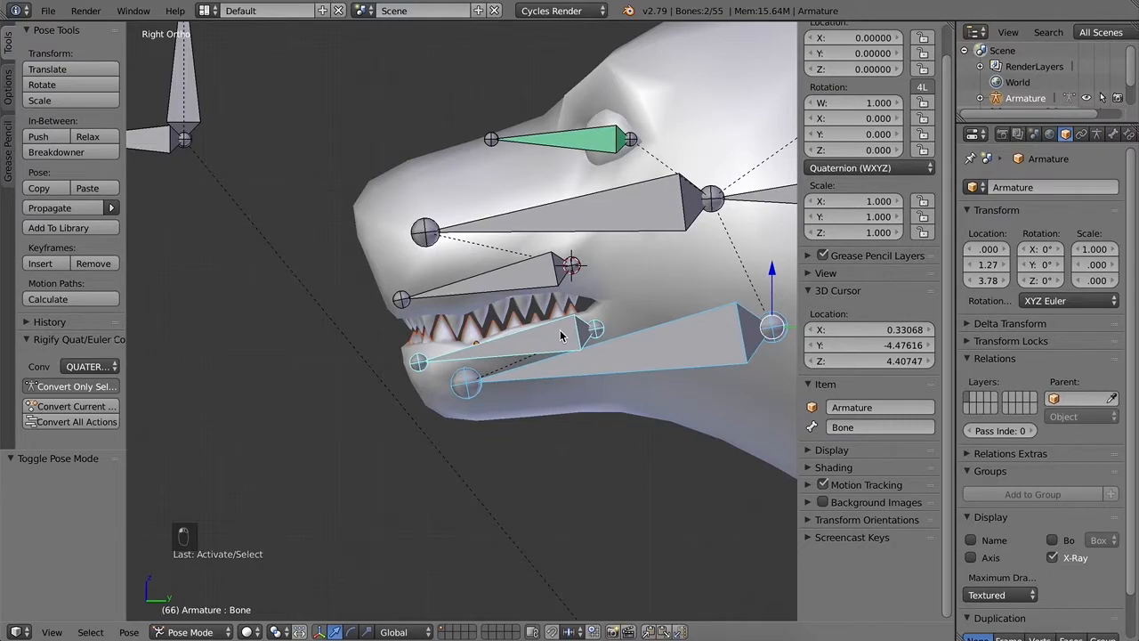
pyautogui.press('a')
pyautogui.rightClick(547, 339)
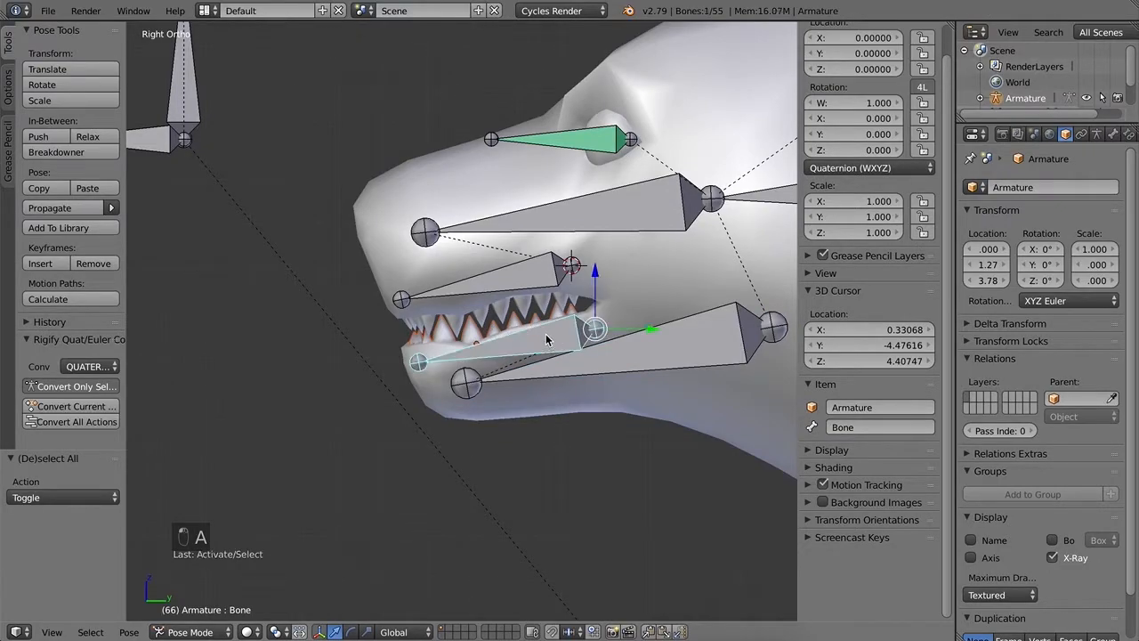
pyautogui.hotkey('ctrl', 'p')
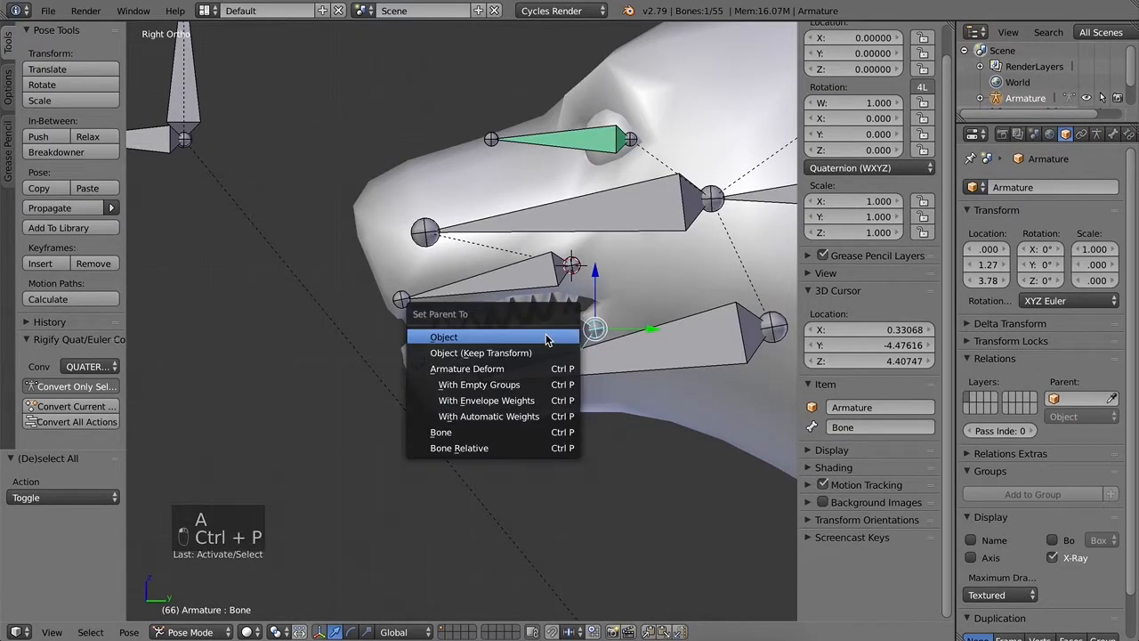
pyautogui.click(492, 436)
# Step: Parent the upper teeth object to the upper teeth bone using the Bone option
pyautogui.rightClick(482, 320)
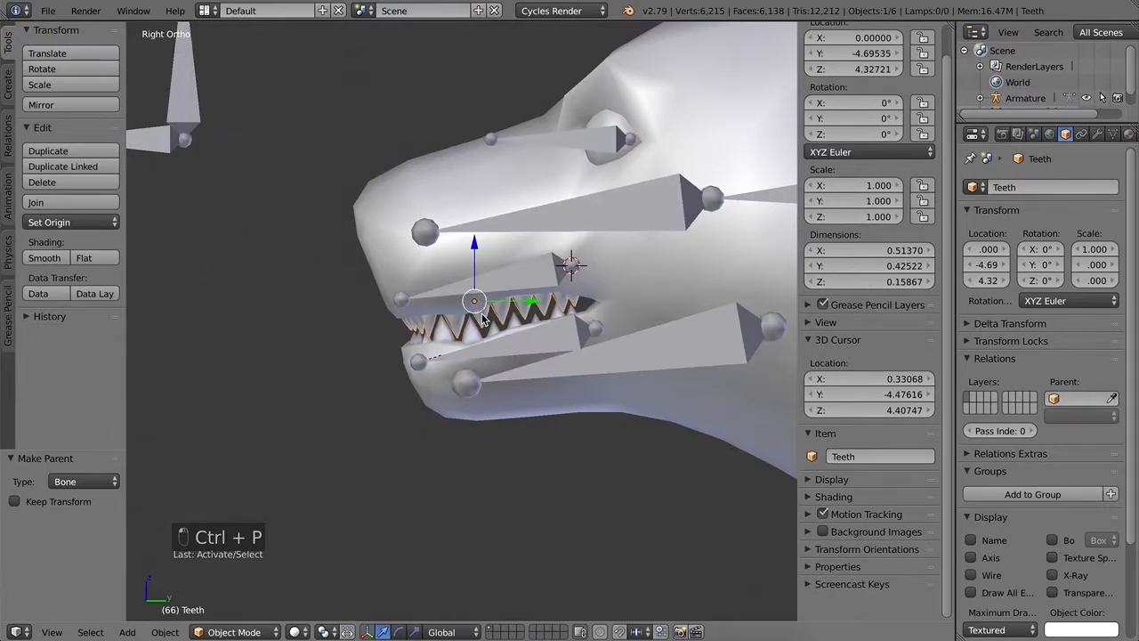
pyautogui.rightClick(523, 278)
pyautogui.hotkey('ctrl', 'p')
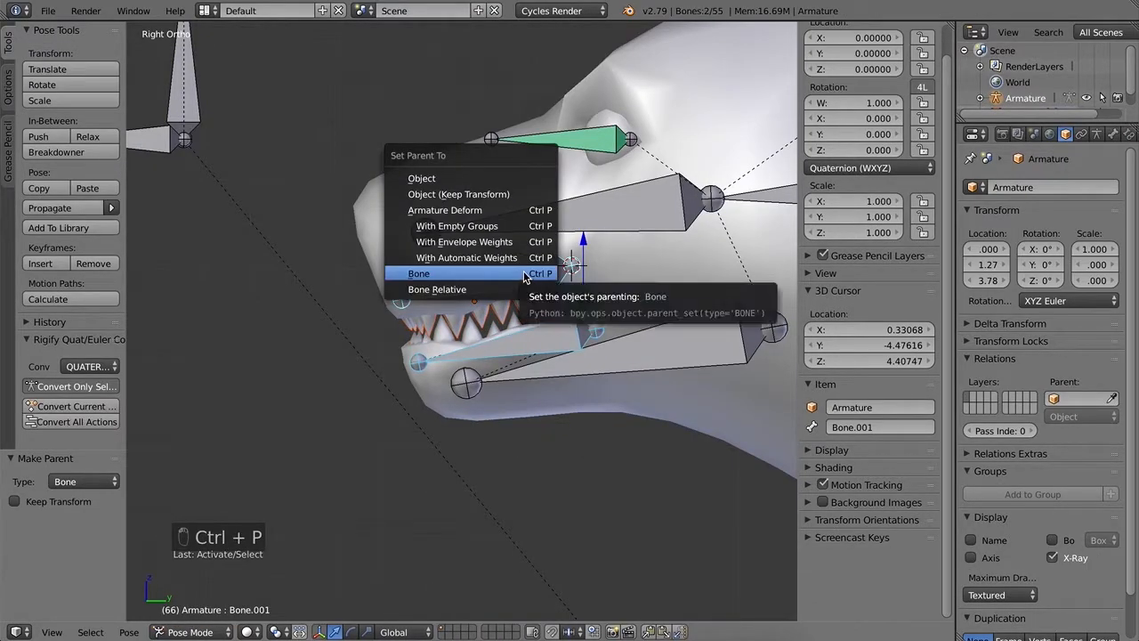
pyautogui.click(507, 277)
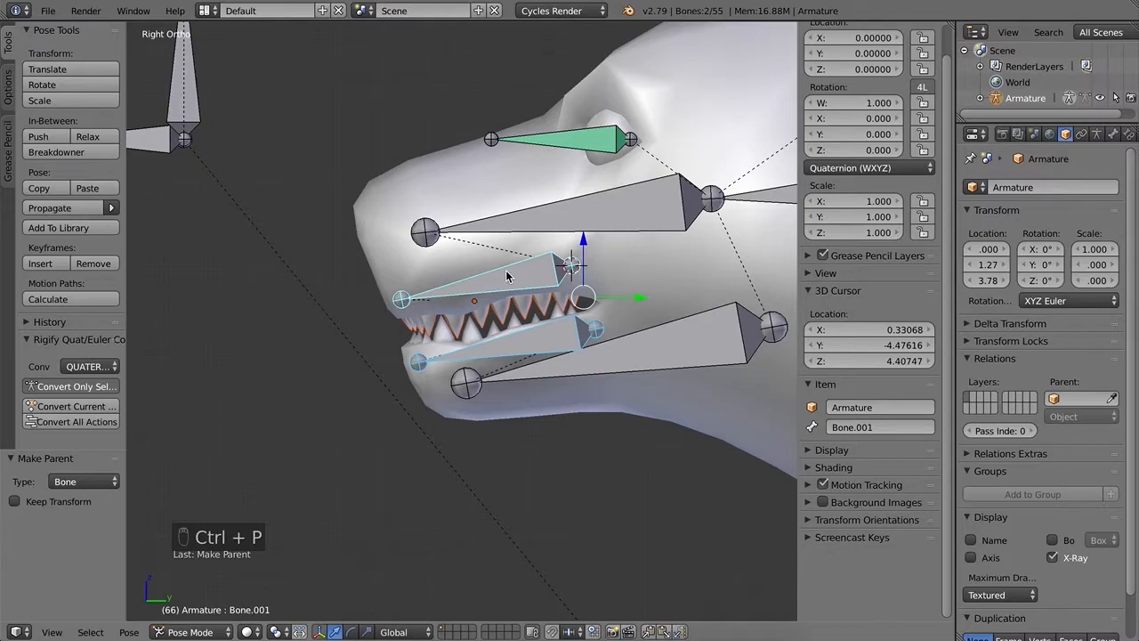
# Step: Rotate the upper teeth bone upward to test that the upper teeth follow it, and undo the rotation
pyautogui.scroll(-1, 539, 309)
pyautogui.rightClick(502, 291)
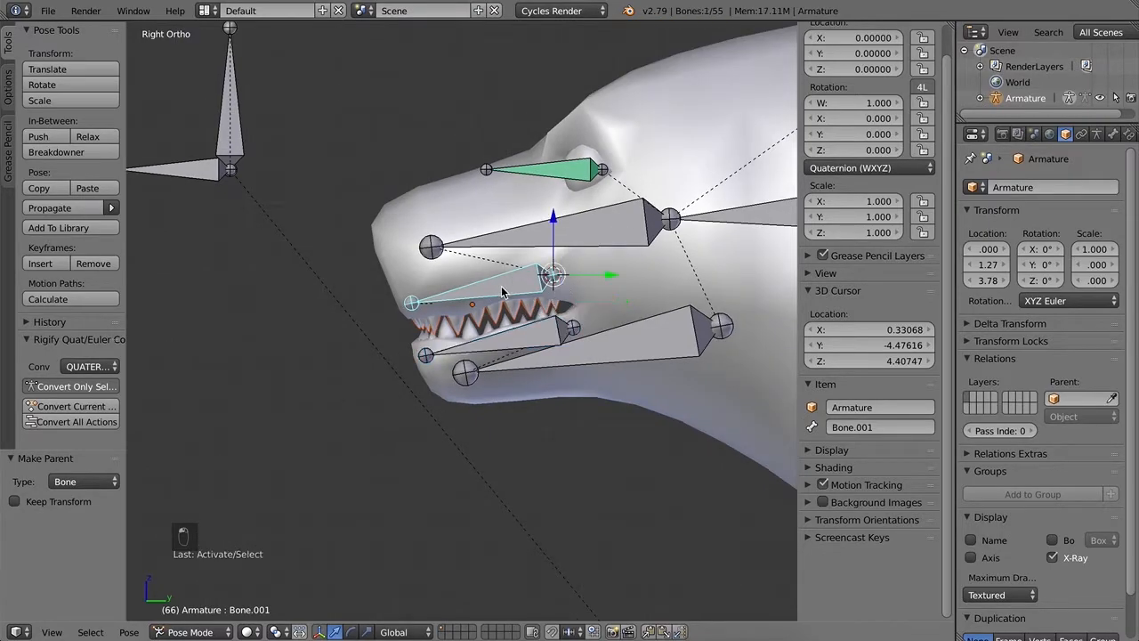
pyautogui.press('r')
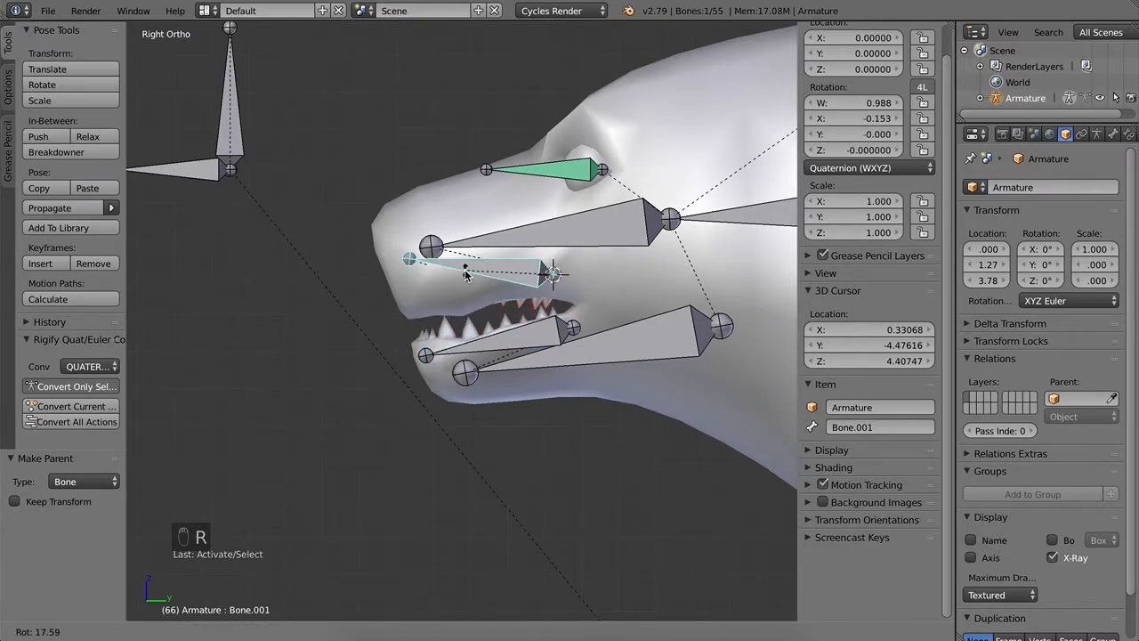
pyautogui.click(465, 287)
pyautogui.press('super+z')
# Step: Rotate the jaw bone about 3.41° to test that the lower teeth follow it, and undo the rotation
pyautogui.rightClick(609, 358)
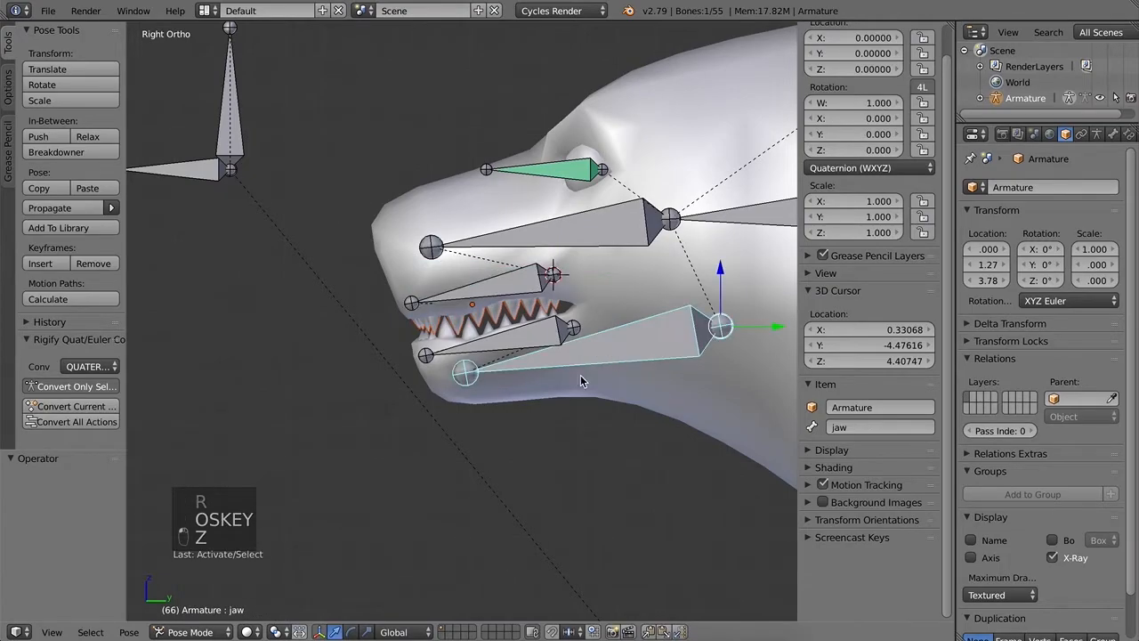
pyautogui.press('r')
pyautogui.click(578, 373)
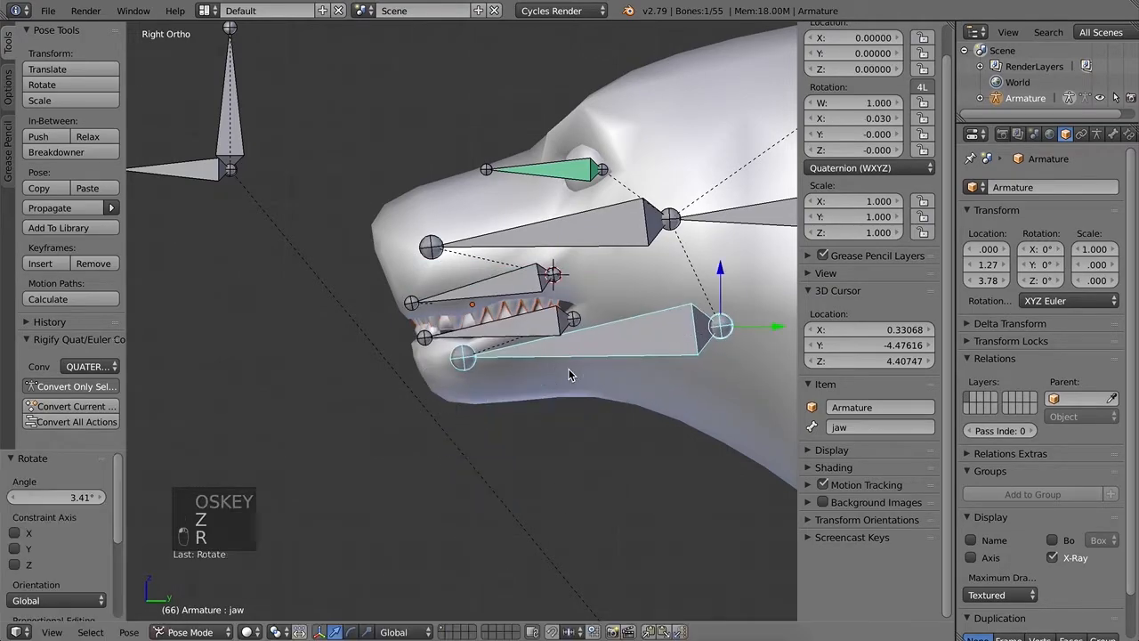
pyautogui.press('super+z')
# Step: Bring the whole wolf into view and switch the armature to Object Mode
pyautogui.scroll(-4, 621, 290)
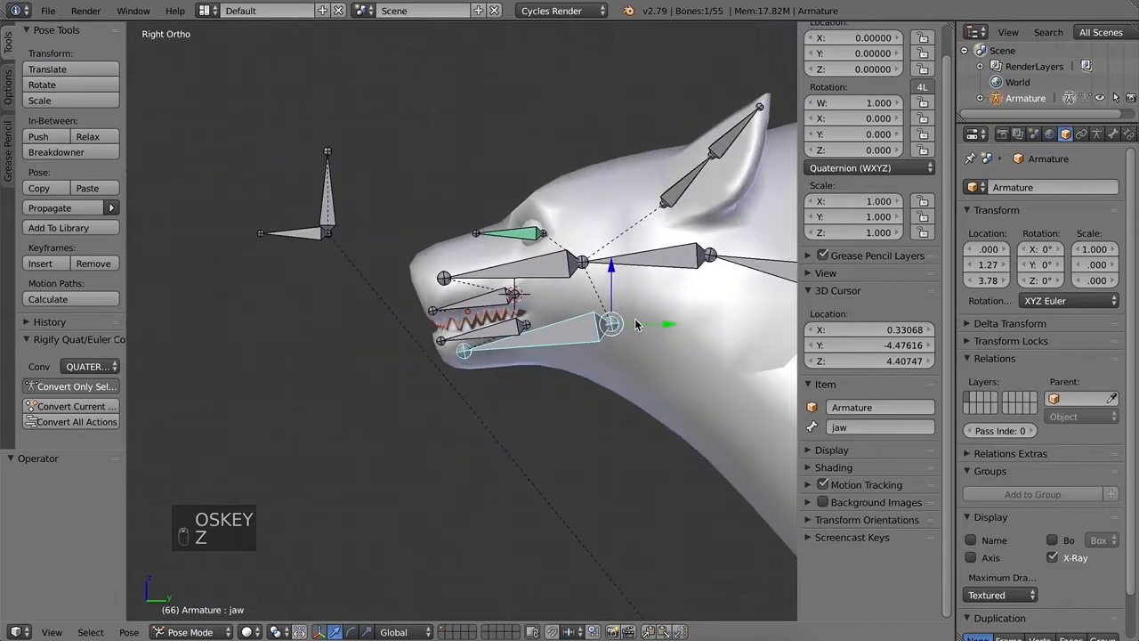
pyautogui.scroll(-2, 614, 345)
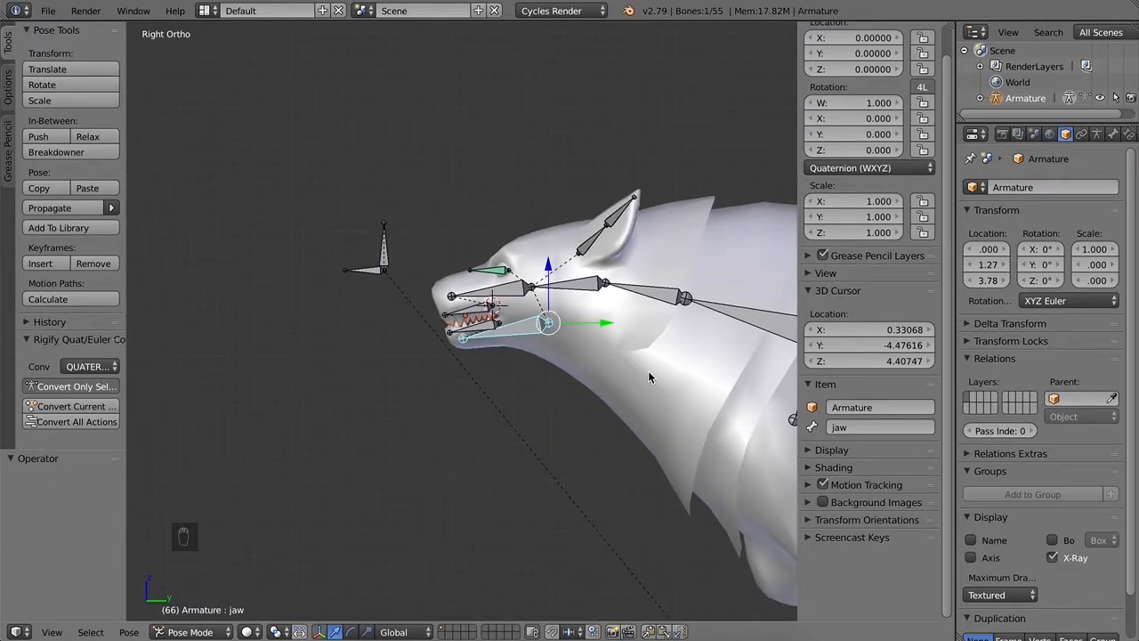
pyautogui.keyDown('shift'); pyautogui.moveTo(649, 372); pyautogui.dragTo(419, 343, button='middle'); pyautogui.keyUp('shift')
pyautogui.scroll(-4, 534, 369)
pyautogui.keyDown('shift'); pyautogui.moveTo(587, 386); pyautogui.dragTo(555, 338, button='middle'); pyautogui.keyUp('shift')
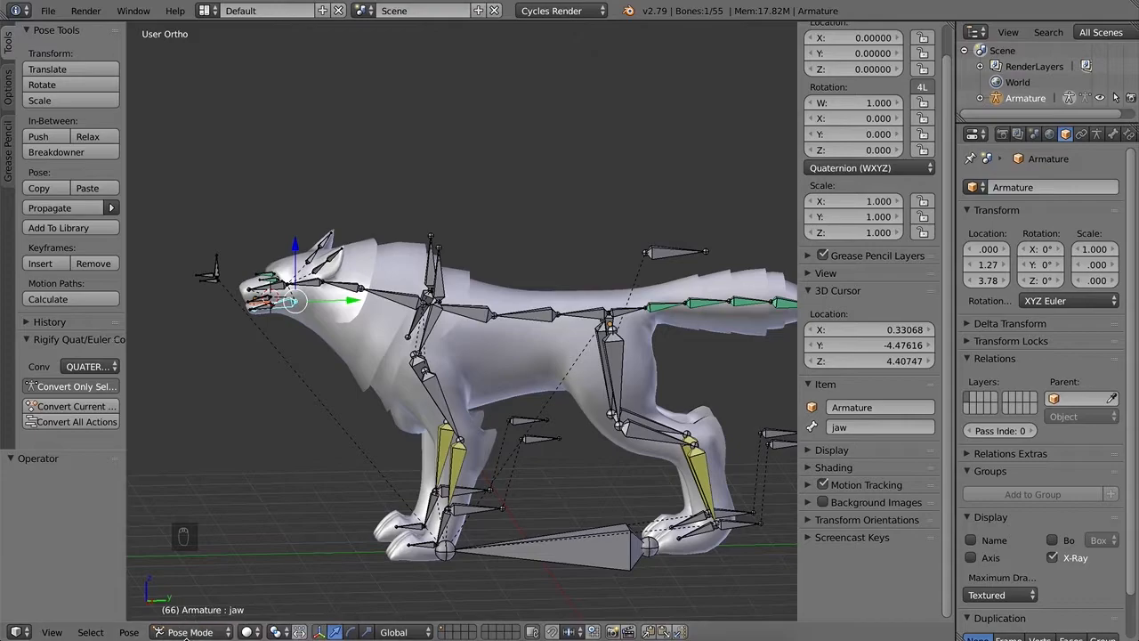
pyautogui.click(195, 631)
pyautogui.click(195, 613)
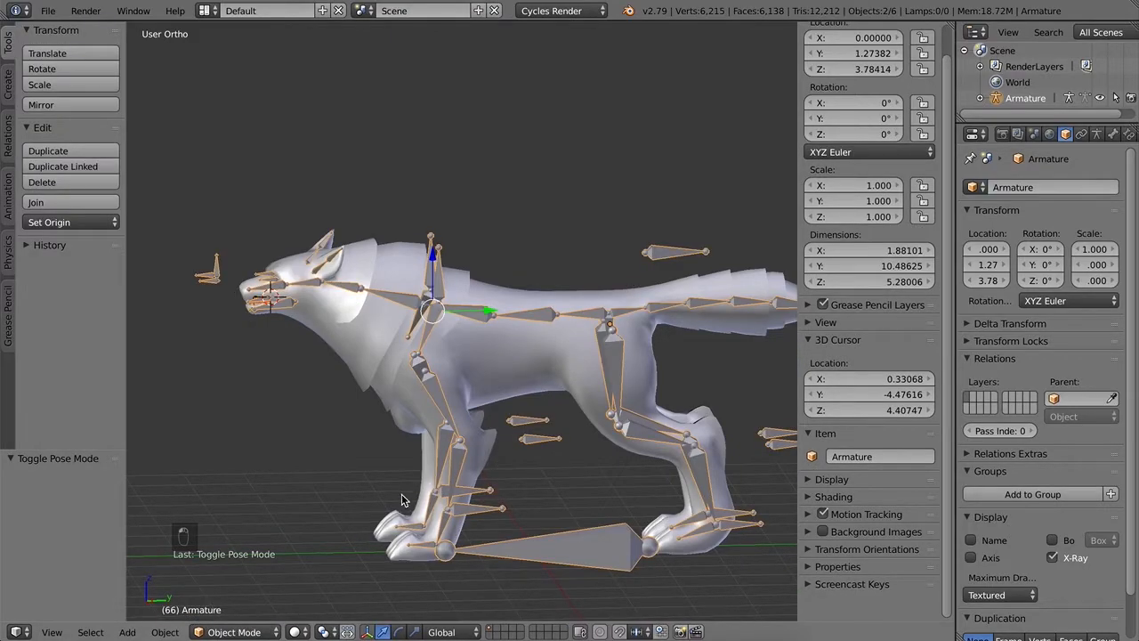
# Step: Try parenting the wolf mesh to the armature with automatic weights, and undo the parenting
pyautogui.press('a')
pyautogui.rightClick(498, 396)
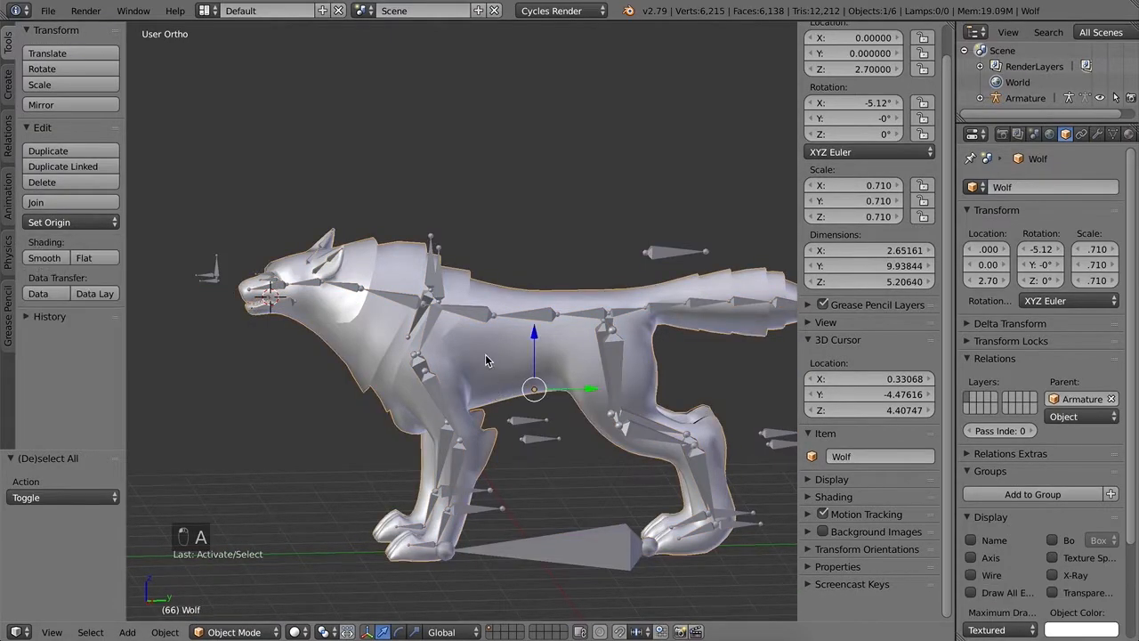
pyautogui.keyDown('shift'); pyautogui.rightClick(479, 321); pyautogui.keyUp('shift')
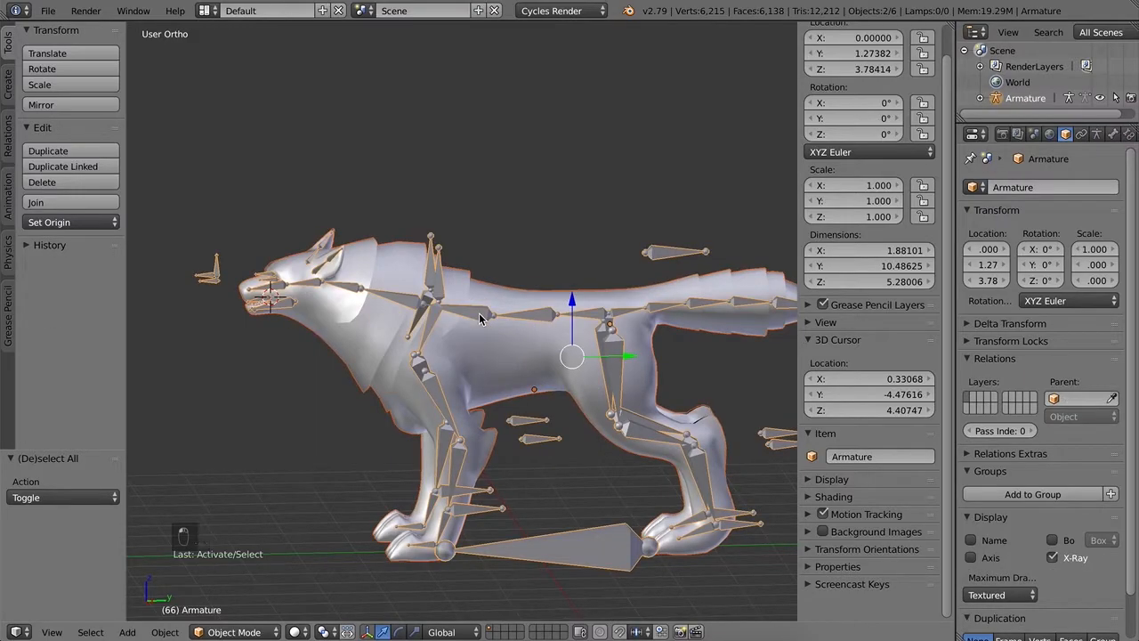
pyautogui.hotkey('ctrl', 'p')
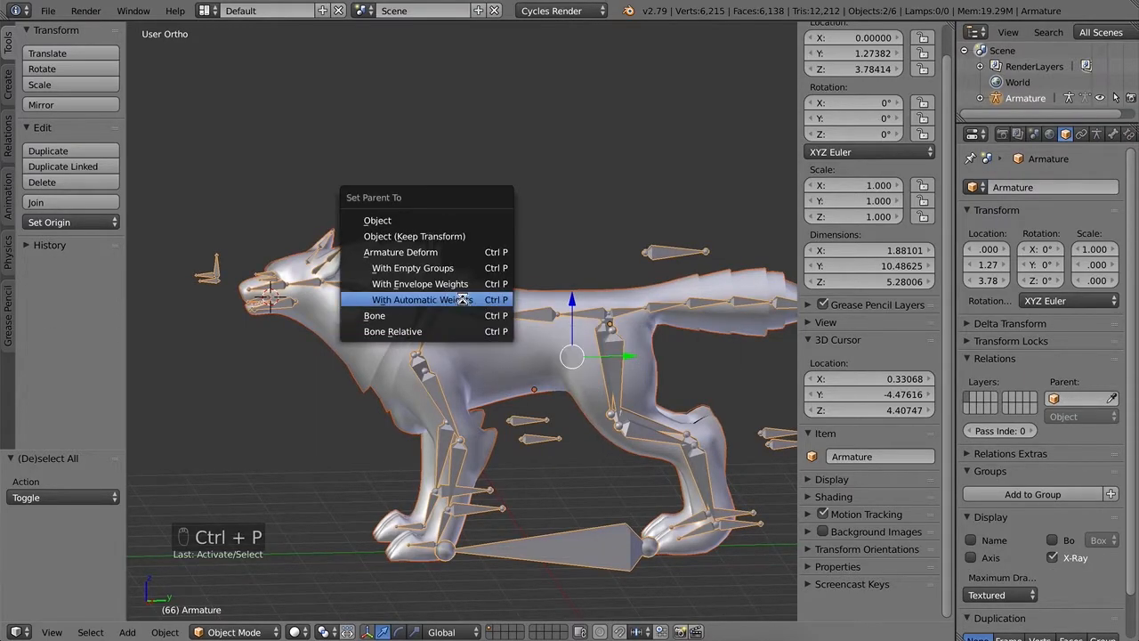
pyautogui.click(463, 301)
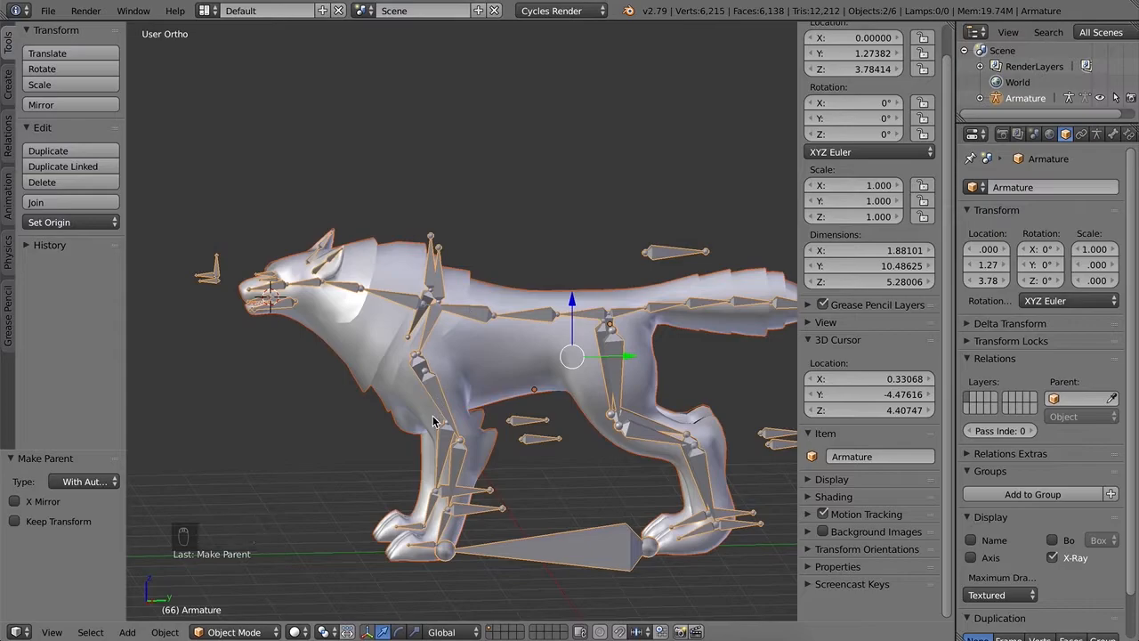
pyautogui.press('super+z')
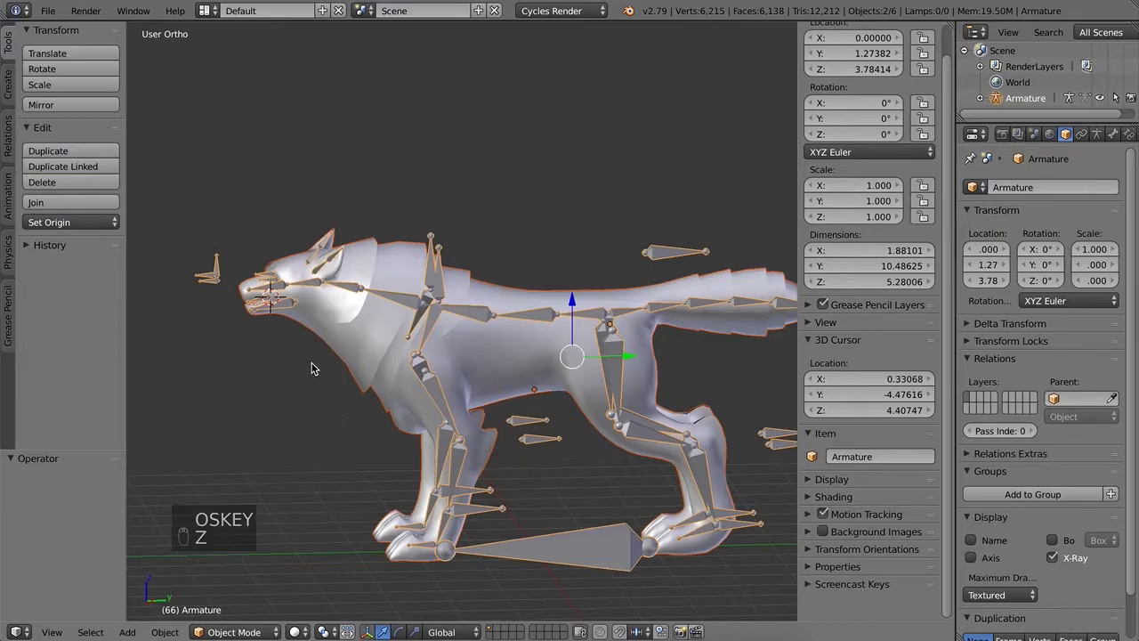
# Step: Check the Deform setting of the lower and upper teeth bones in the armature's Edit Mode
pyautogui.scroll(3, 311, 368)
pyautogui.press('a')
pyautogui.keyDown('shift'); pyautogui.moveTo(226, 359); pyautogui.dragTo(484, 134, button='middle'); pyautogui.keyUp('shift')
pyautogui.scroll(5, 498, 372)
pyautogui.rightClick(490, 143)
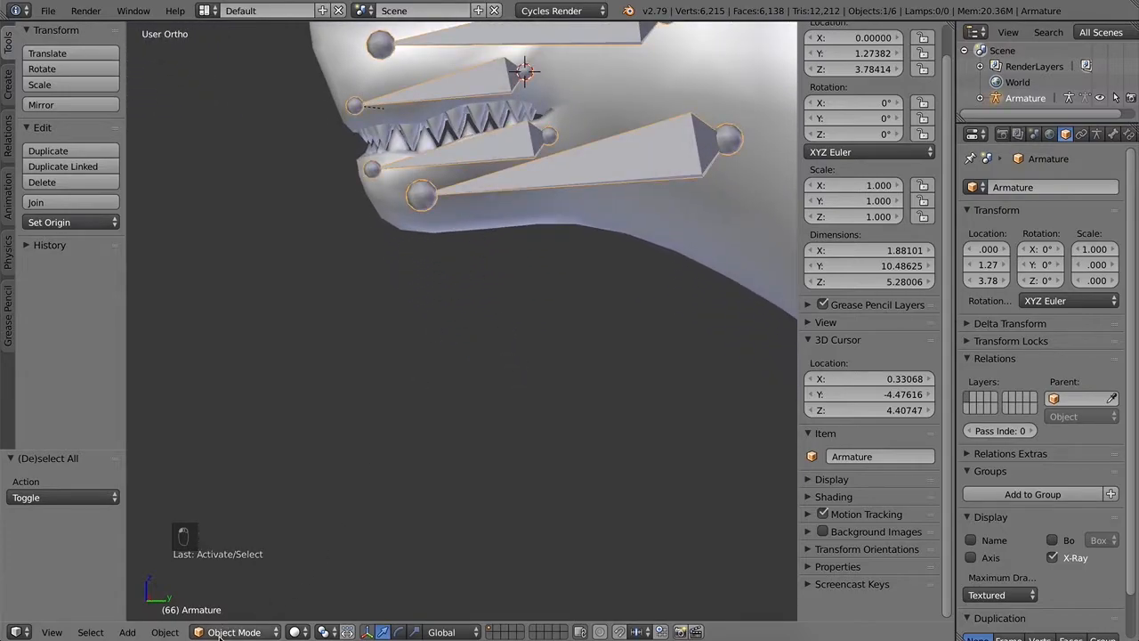
pyautogui.press('Tab')
pyautogui.rightClick(494, 155)
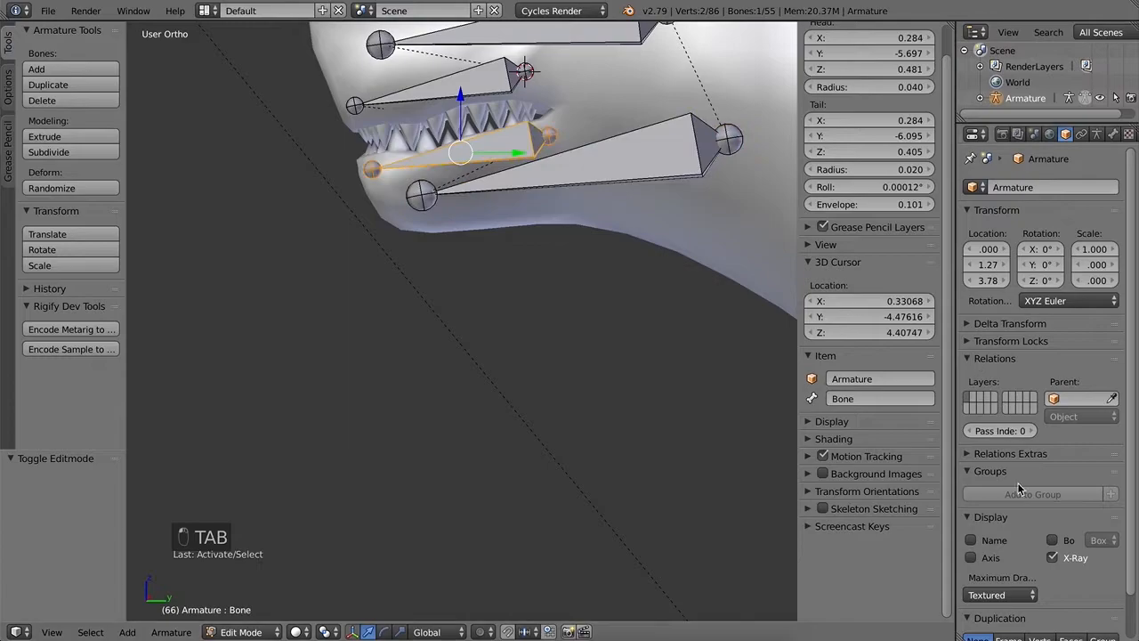
pyautogui.scroll(-2, 991, 280)
pyautogui.scroll(2, 1022, 434)
pyautogui.click(1113, 134)
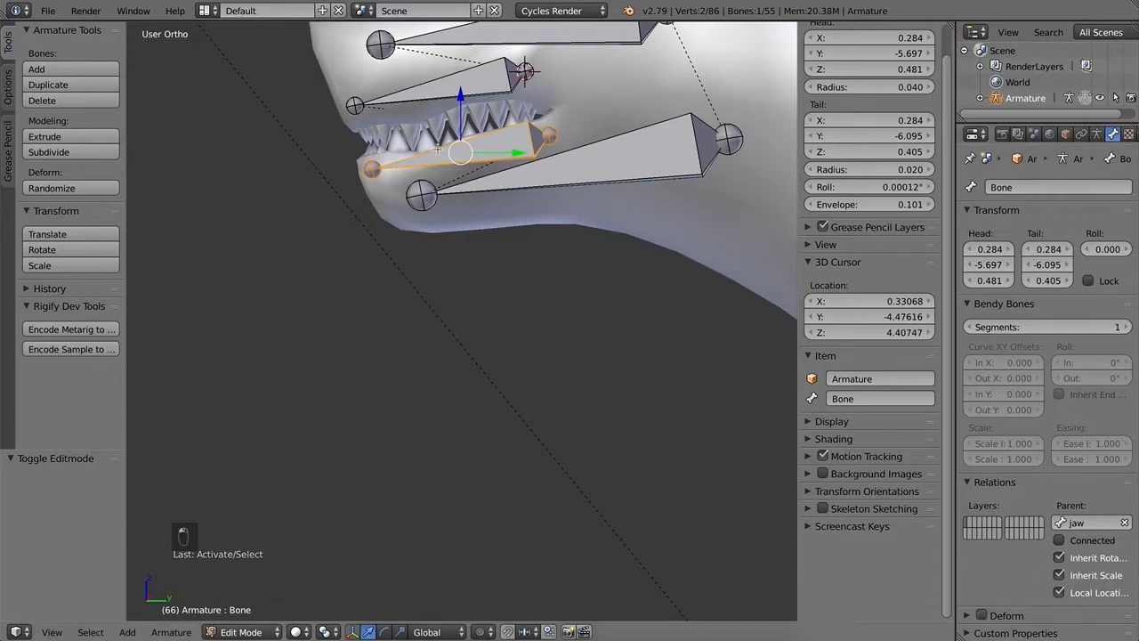
pyautogui.rightClick(448, 91)
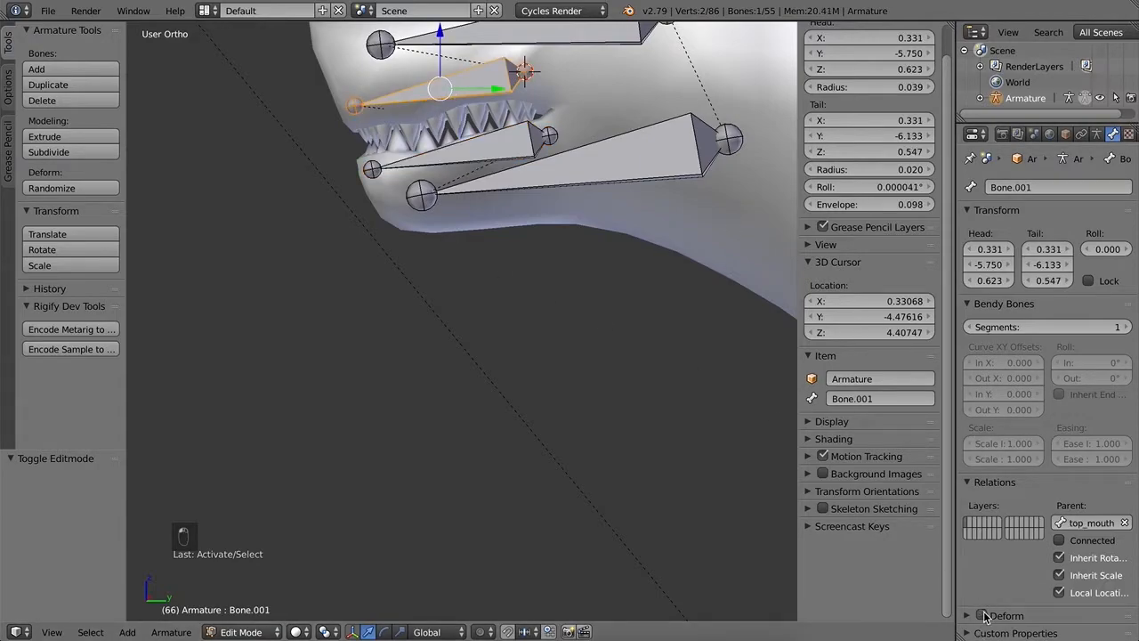
pyautogui.scroll(-3, 660, 316)
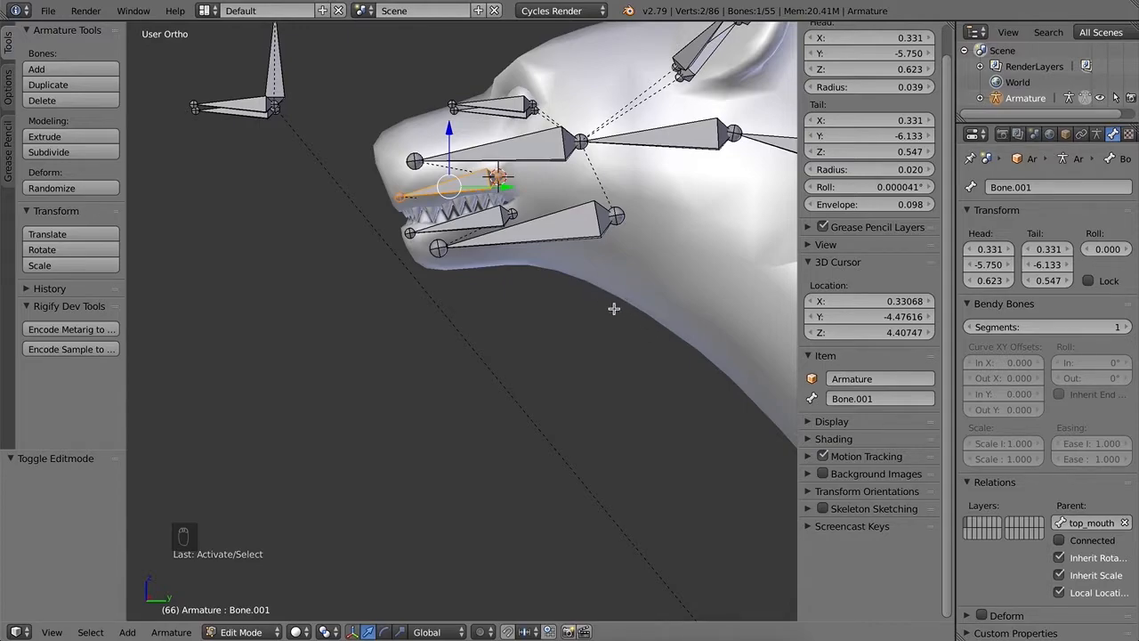
pyautogui.moveTo(611, 307); pyautogui.dragTo(620, 311, button='middle')
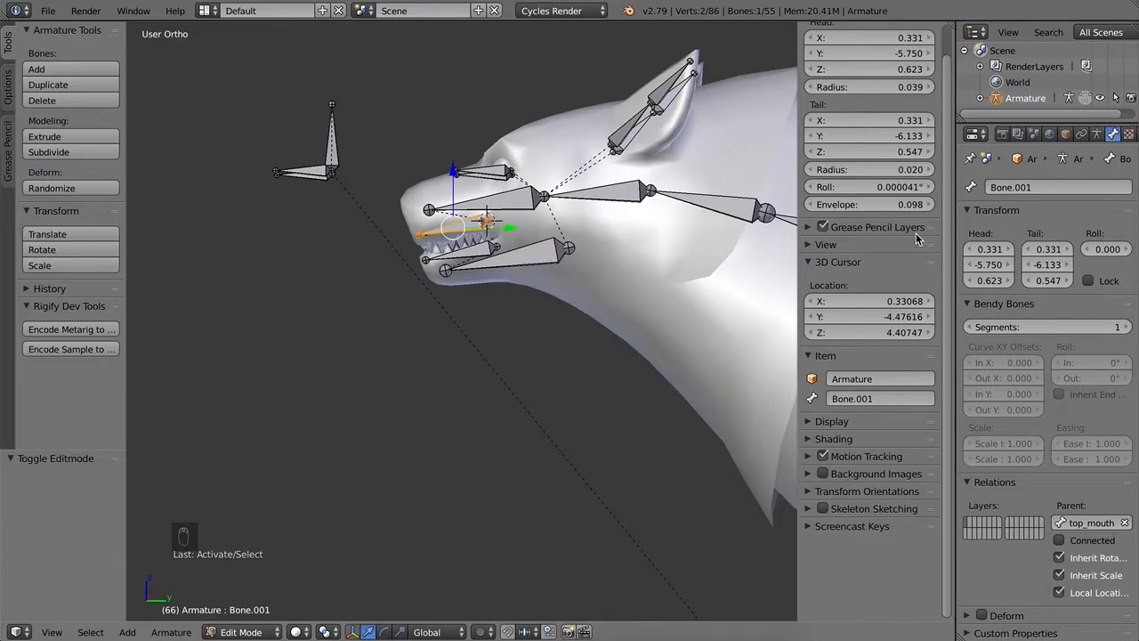
# Step: Return the armature to Object Mode and parent the wolf mesh to it with automatic weights
pyautogui.moveTo(534, 436); pyautogui.dragTo(377, 400, button='middle')
pyautogui.click(241, 632)
pyautogui.click(247, 614)
pyautogui.rightClick(525, 346)
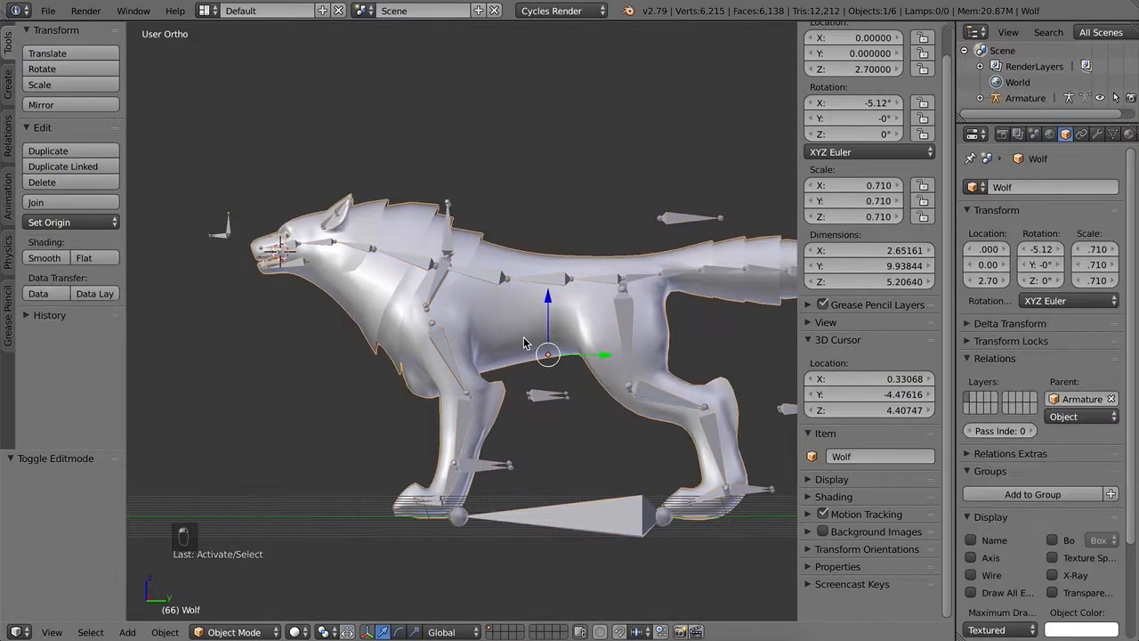
pyautogui.keyDown('shift'); pyautogui.rightClick(533, 280); pyautogui.keyUp('shift')
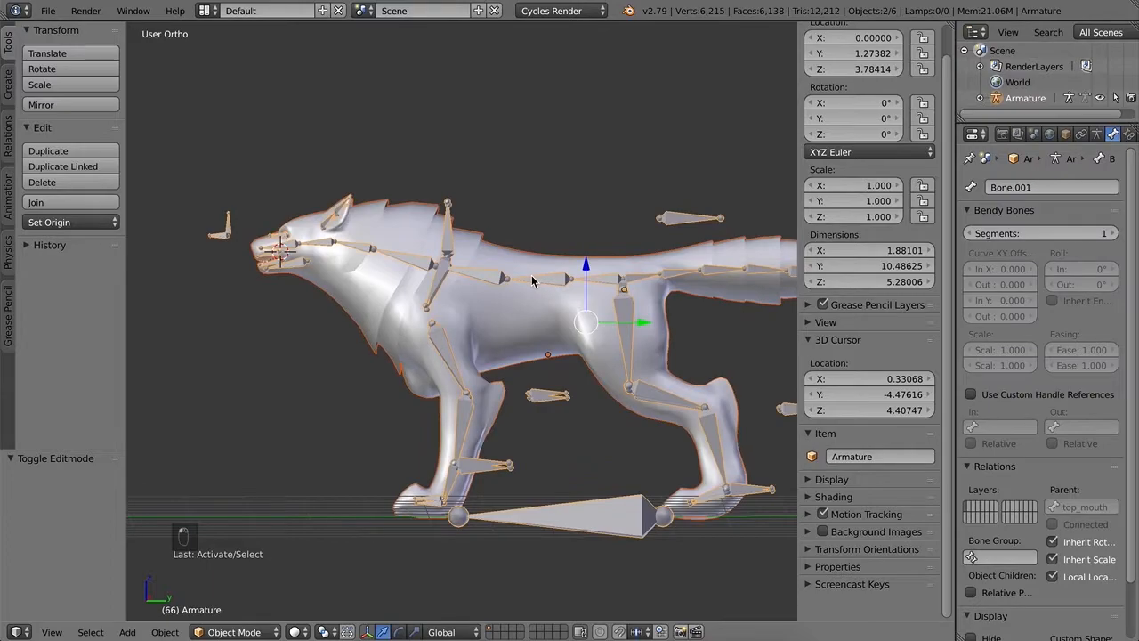
pyautogui.hotkey('ctrl', '[')
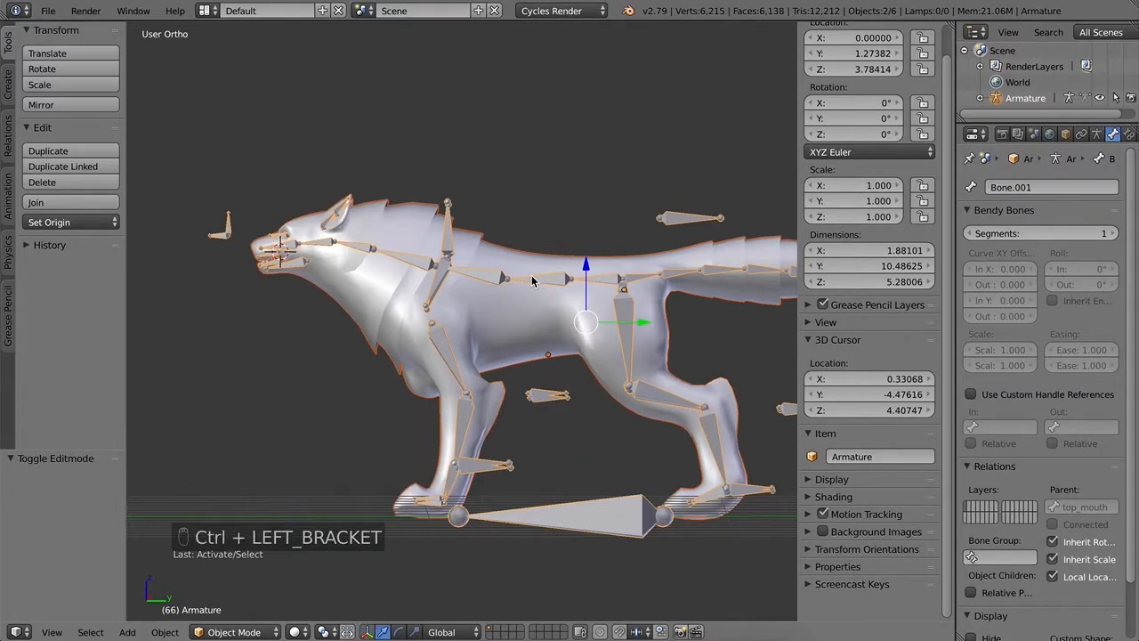
pyautogui.press('super+z')
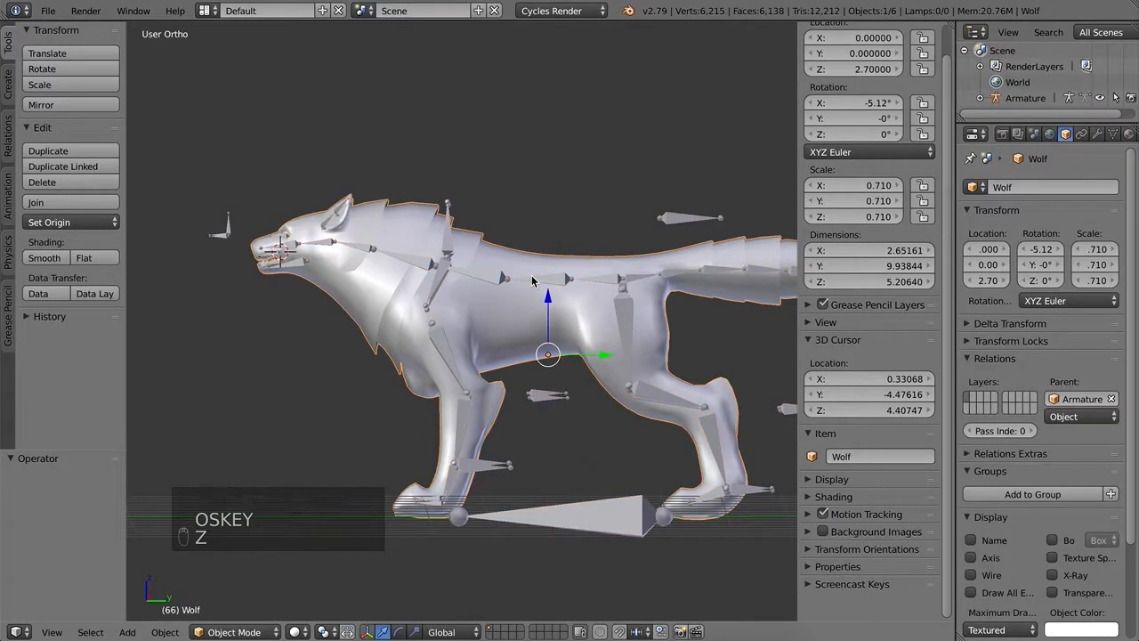
pyautogui.keyDown('shift'); pyautogui.rightClick(545, 282); pyautogui.keyUp('shift')
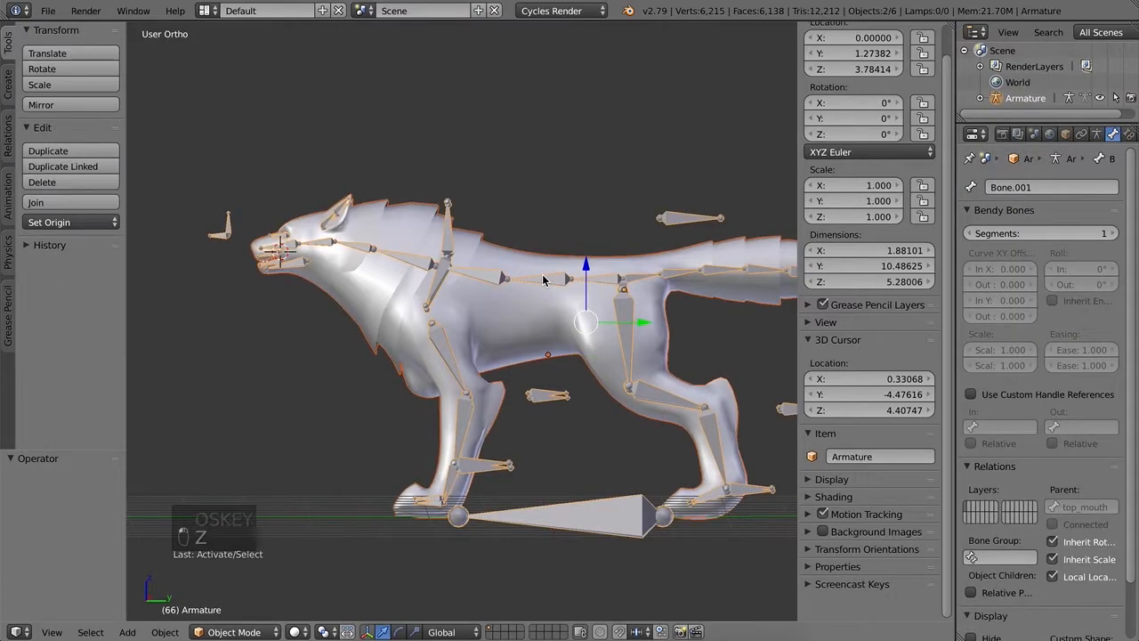
pyautogui.hotkey('ctrl', 'p')
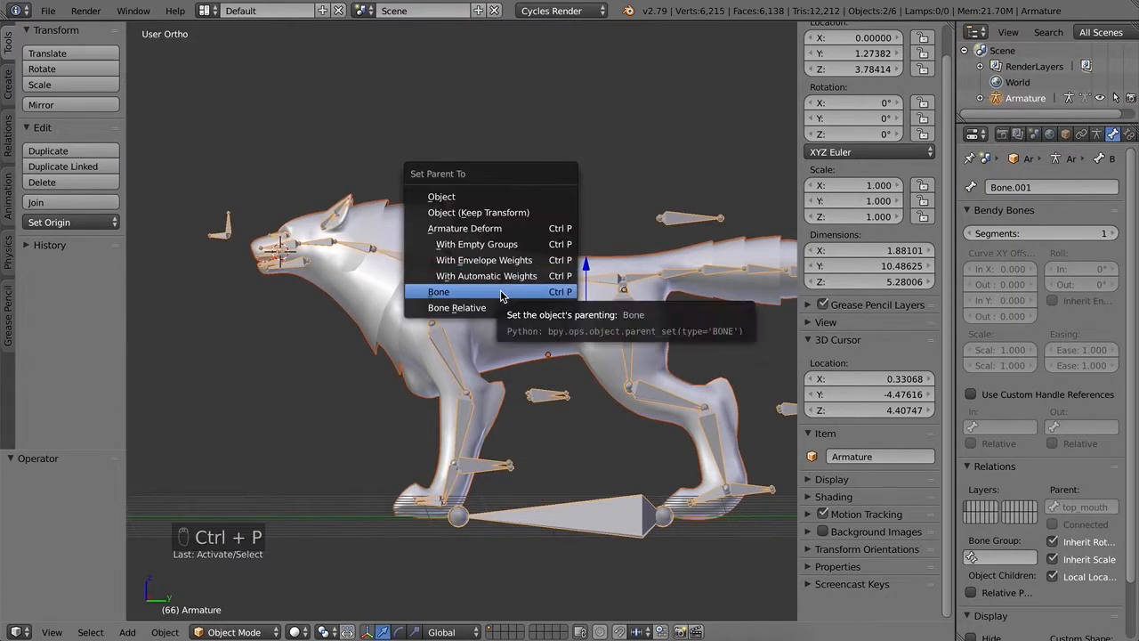
pyautogui.click(499, 276)
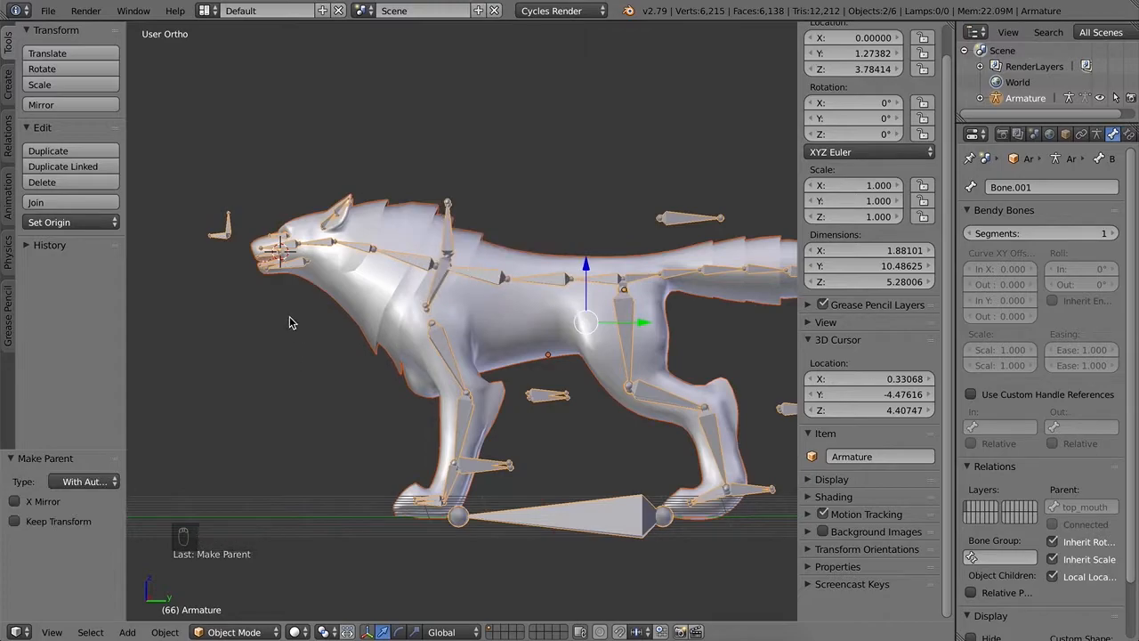
# Step: Select the armature at the wolf's head and switch it to Pose Mode
pyautogui.scroll(5, 293, 288)
pyautogui.scroll(-5, 715, 259)
pyautogui.scroll(6, 534, 267)
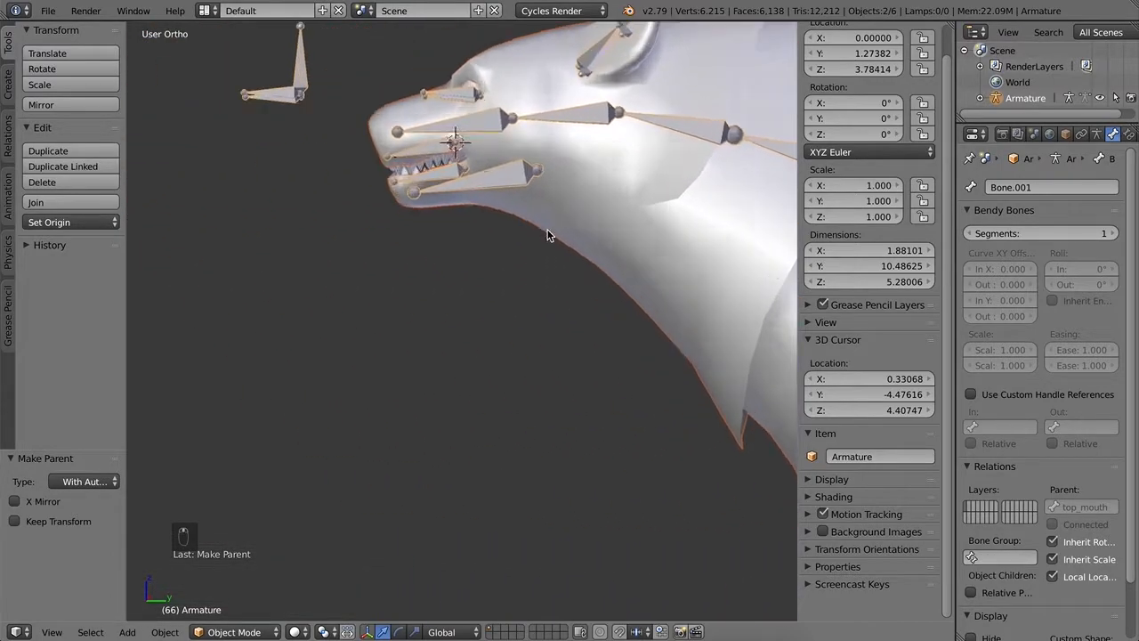
pyautogui.rightClick(525, 265)
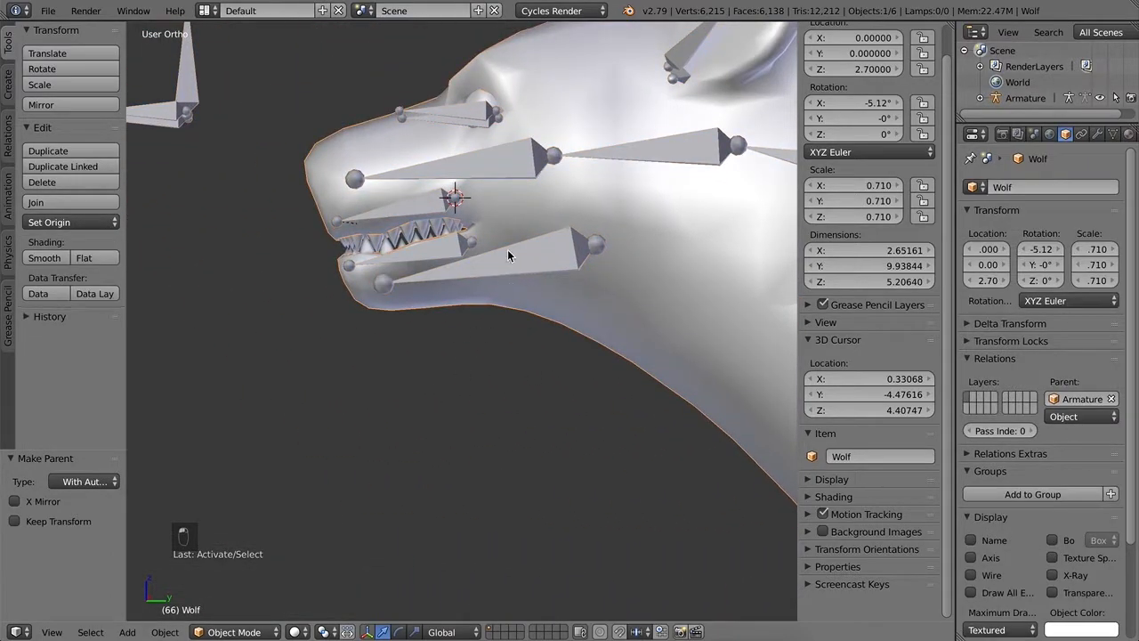
pyautogui.rightClick(508, 256)
pyautogui.click(249, 631)
pyautogui.click(230, 580)
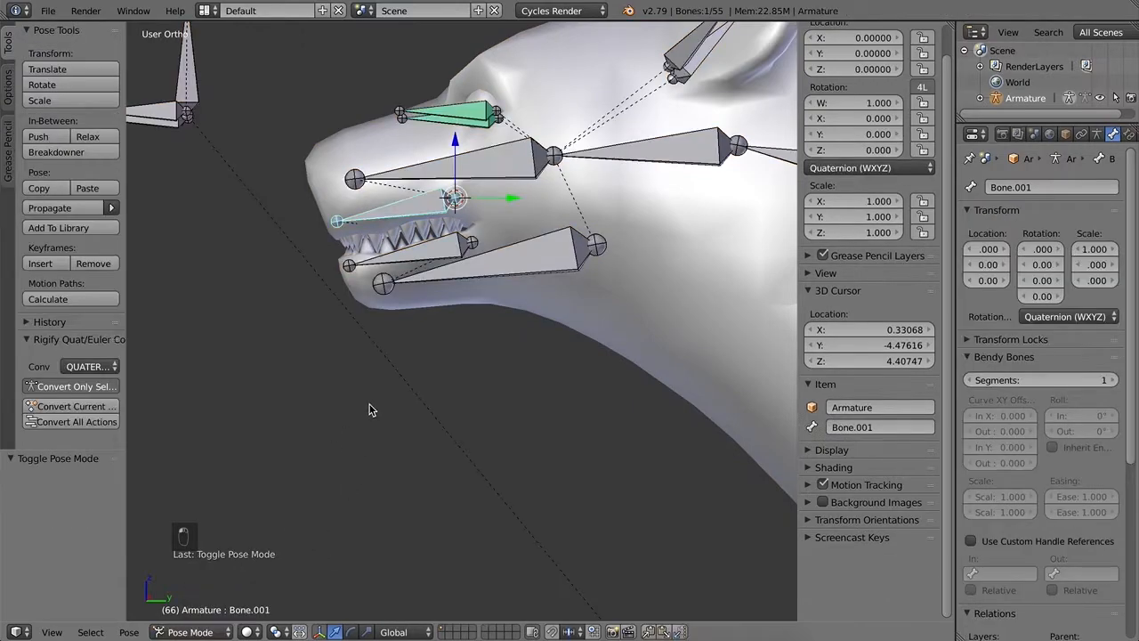
# Step: Rotate the jaw bone about -46.5° to test the mouth opening, and undo the rotation
pyautogui.rightClick(528, 261)
pyautogui.press('r')
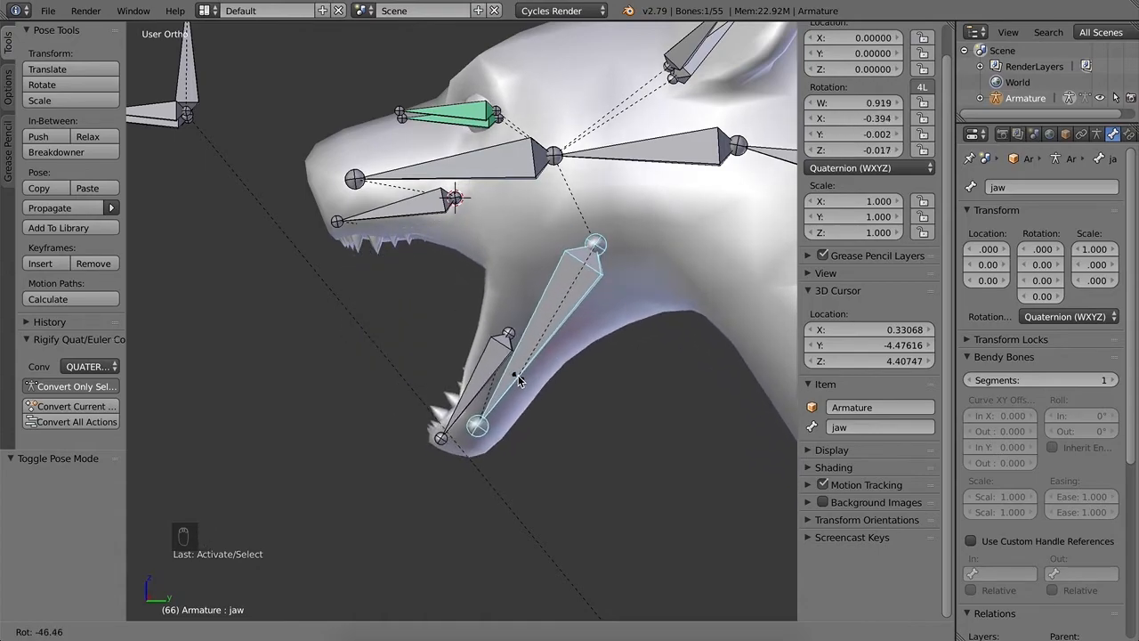
pyautogui.click(553, 384)
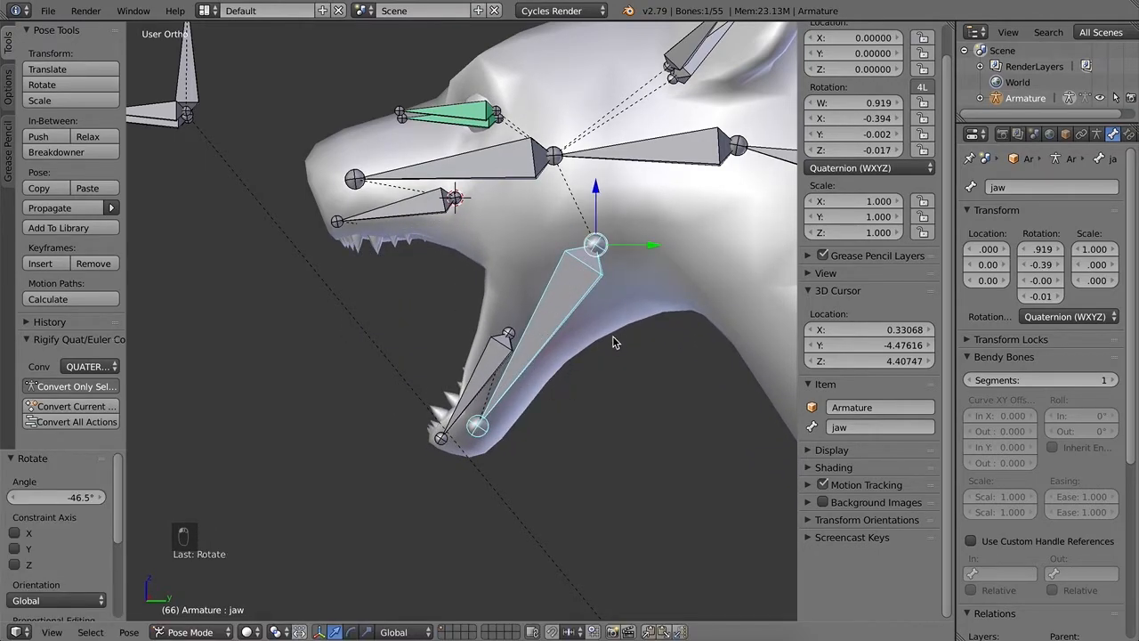
pyautogui.hotkey('alt', 'r')
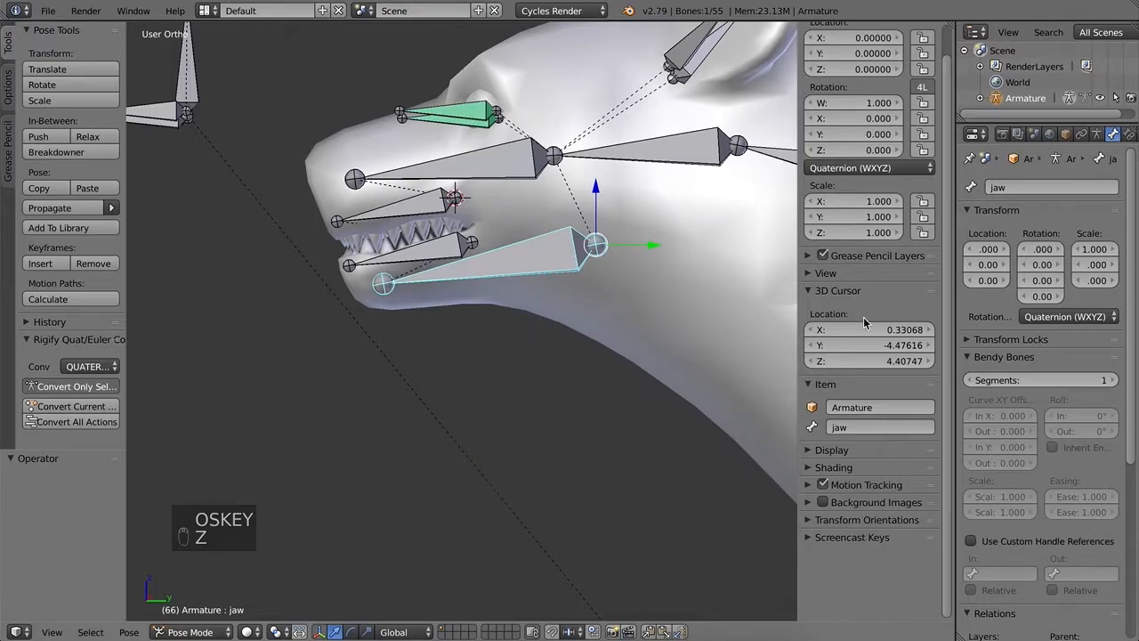
# Step: Display the armature's bones as Stick and rotate the jaw bone about -45.3° to open the mouth
pyautogui.click(1098, 134)
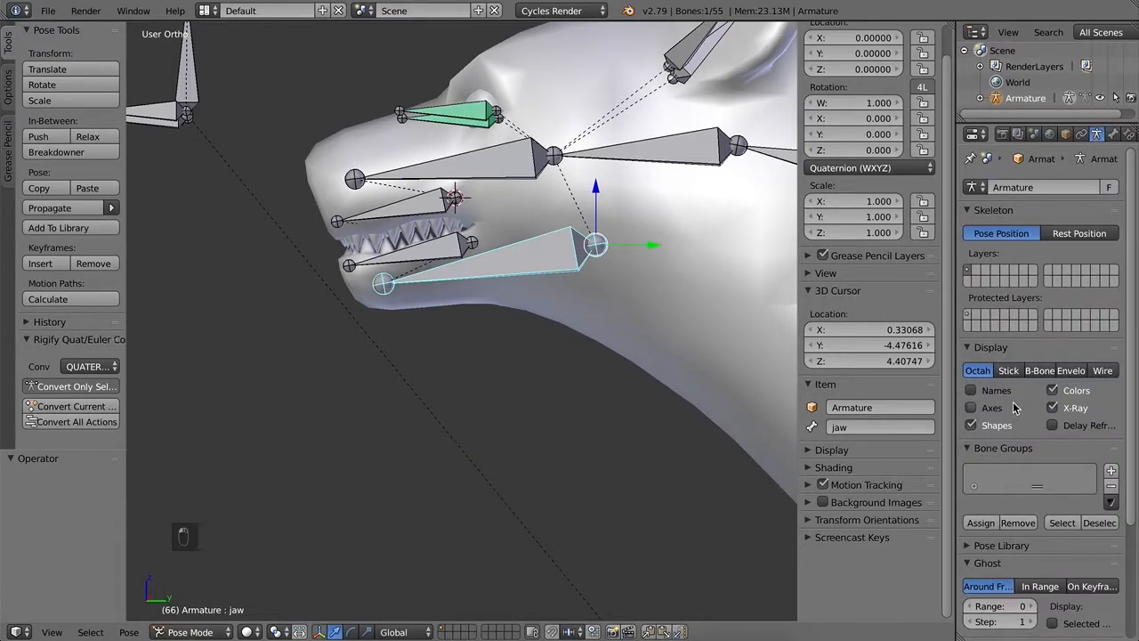
pyautogui.click(1009, 370)
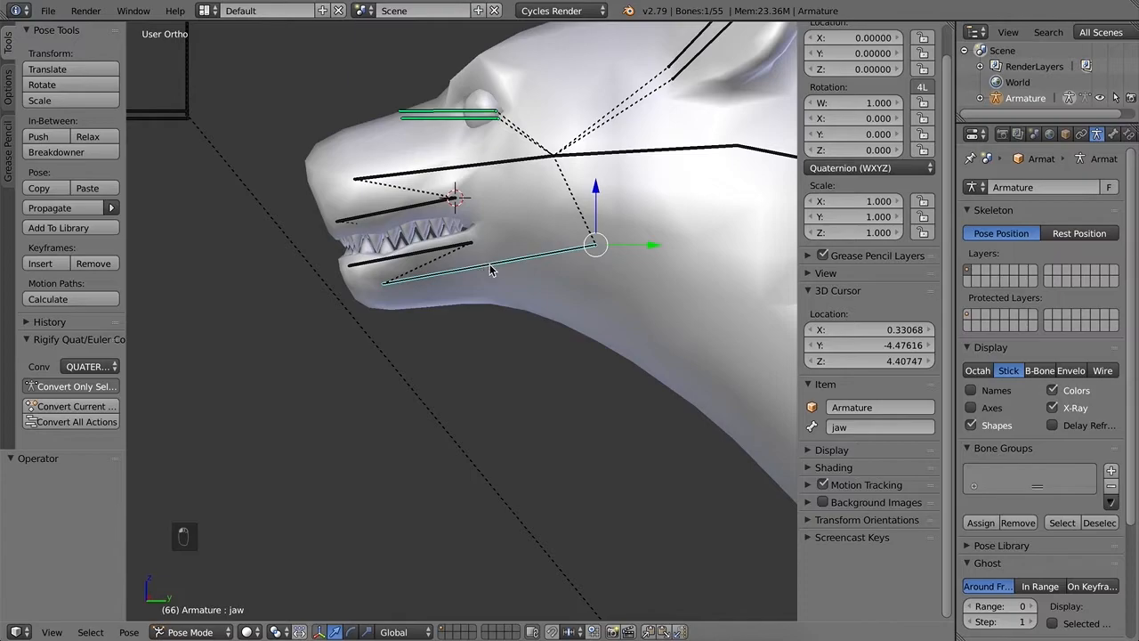
pyautogui.press('r')
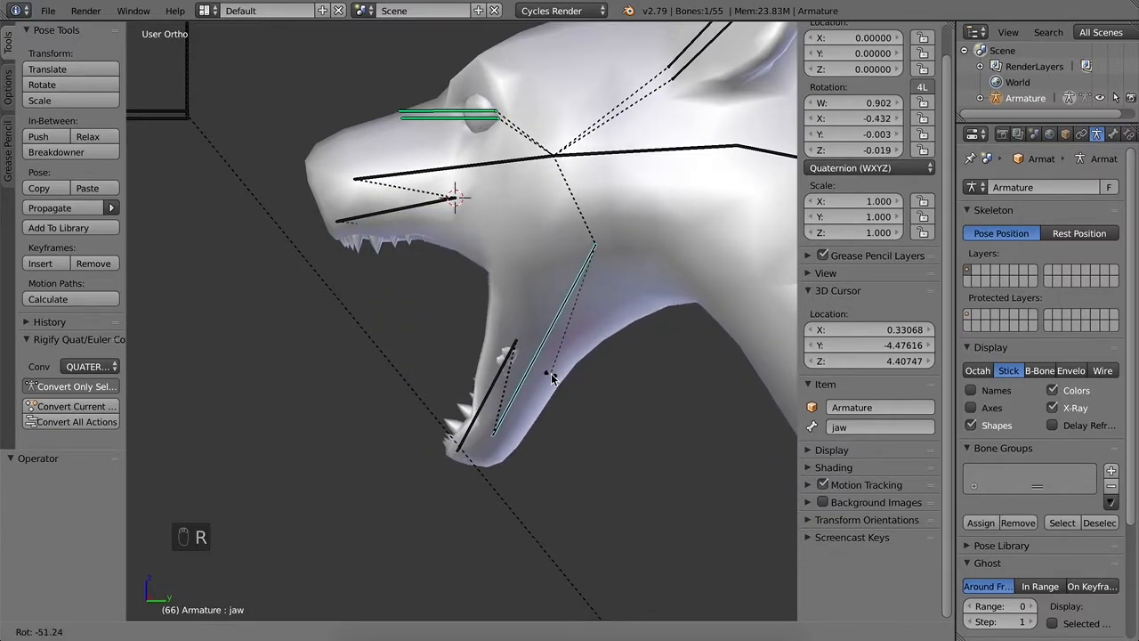
pyautogui.click(539, 372)
pyautogui.scroll(3, 537, 370)
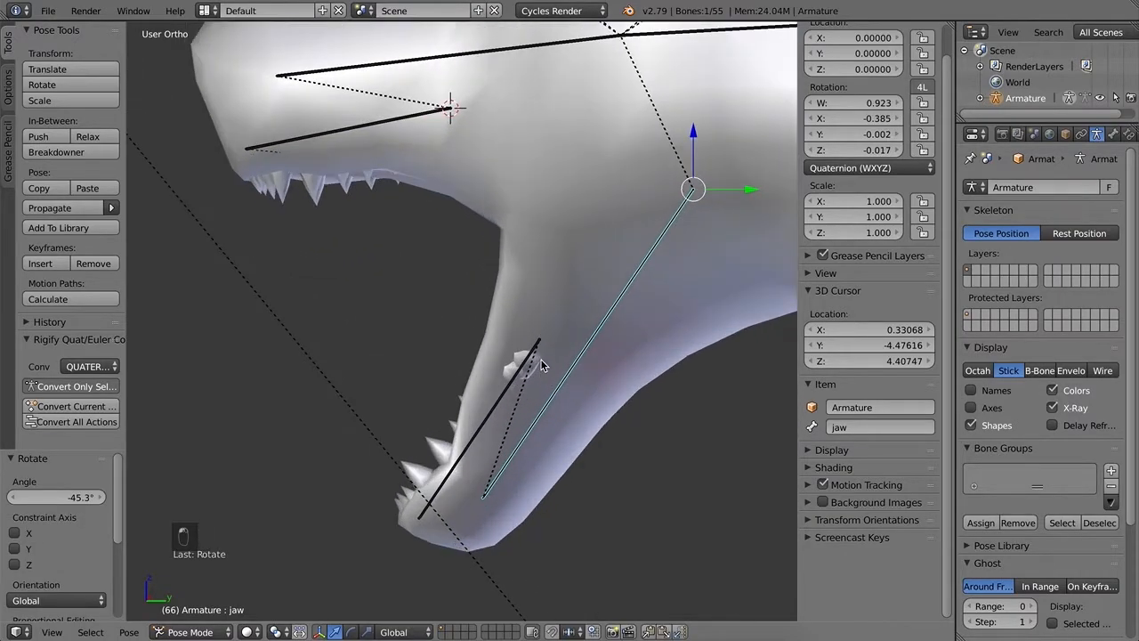
# Step: Move the lower teeth bone up and forward out of the jaw mesh and rotate it about -6.43° to fit the gum line
pyautogui.rightClick(504, 388)
pyautogui.moveTo(596, 342); pyautogui.dragTo(588, 340)
pyautogui.moveTo(532, 285); pyautogui.dragTo(534, 269)
pyautogui.moveTo(590, 323); pyautogui.dragTo(579, 326)
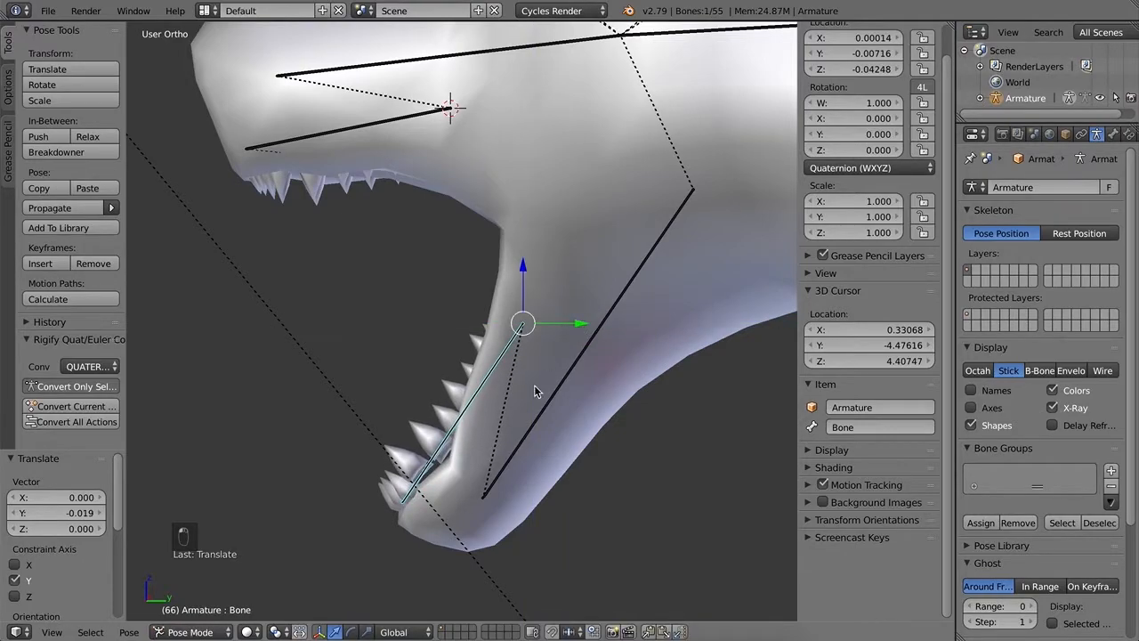
pyautogui.press('r')
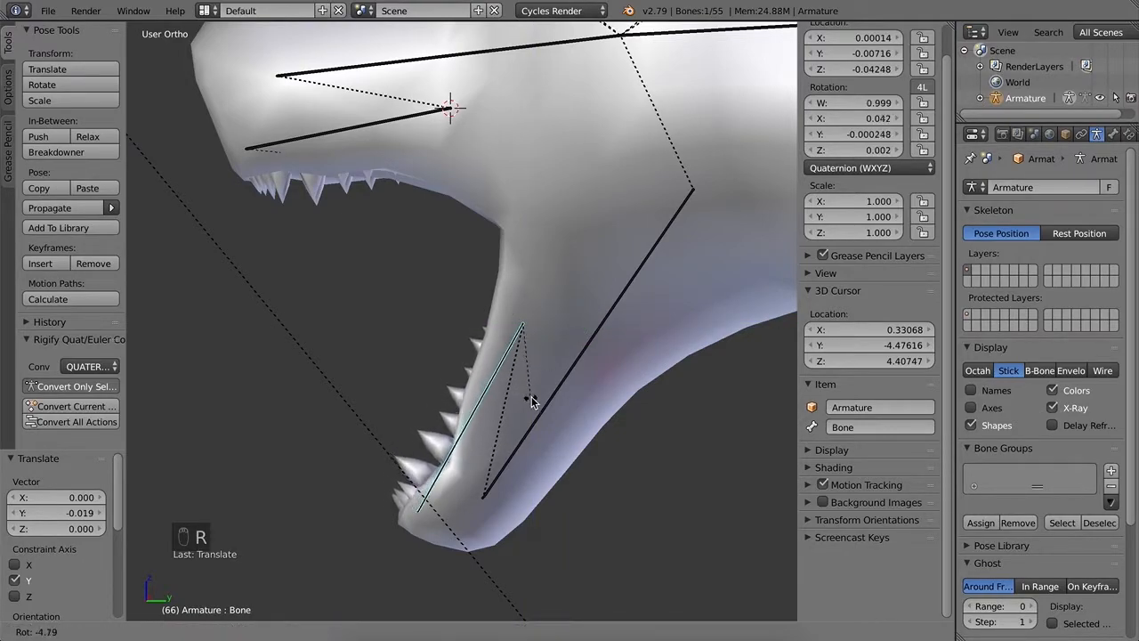
pyautogui.click(537, 400)
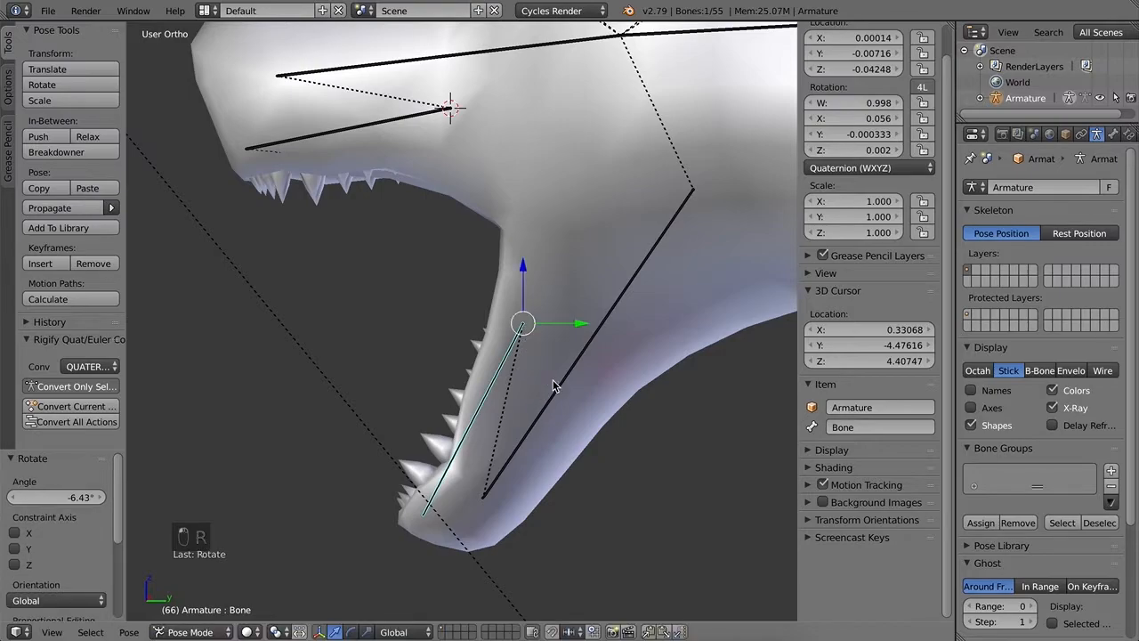
# Step: Clear the pose transforms of all the armature's bones so the mouth closes, and deselect the bones
pyautogui.scroll(-2, 572, 382)
pyautogui.press('a')
pyautogui.moveTo(564, 385); pyautogui.dragTo(516, 389, button='middle')
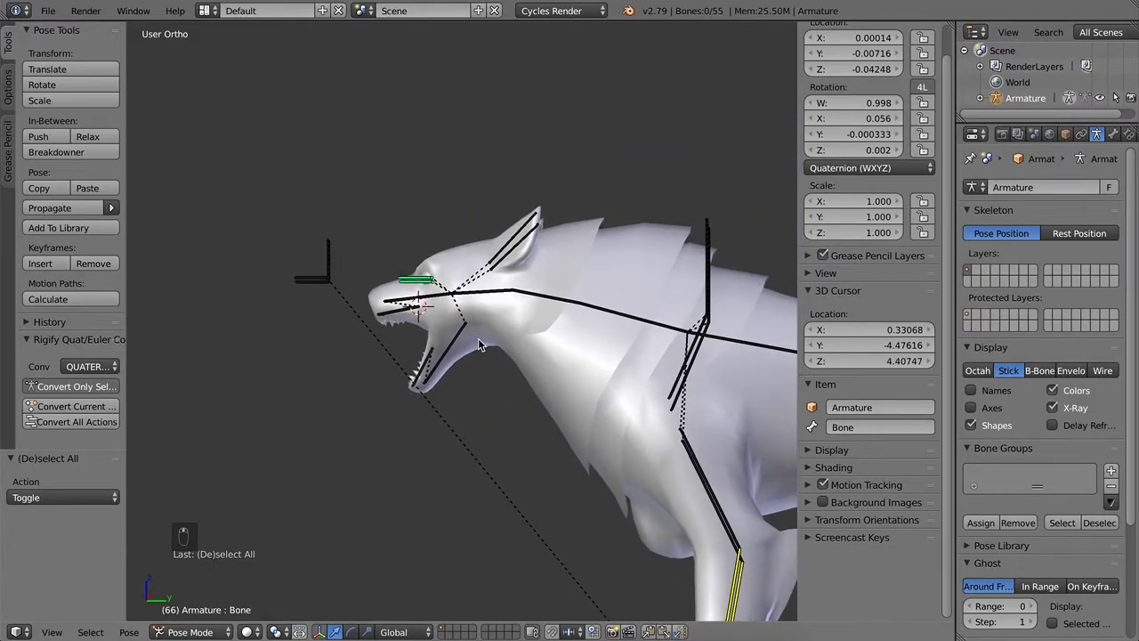
pyautogui.press('space')
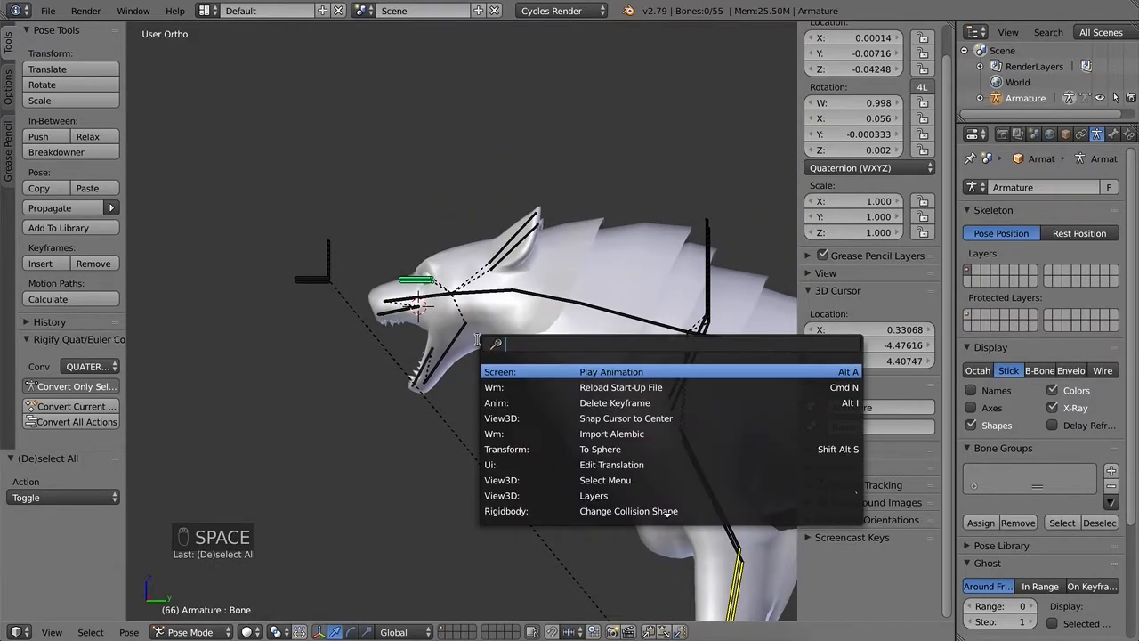
pyautogui.write('pose')
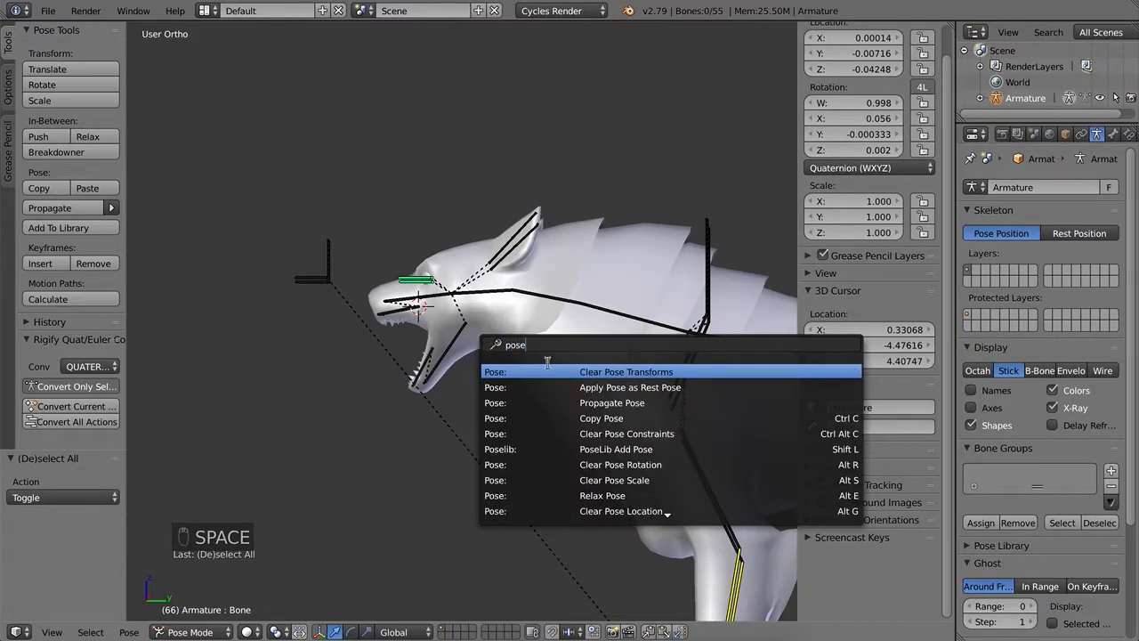
pyautogui.write('a')
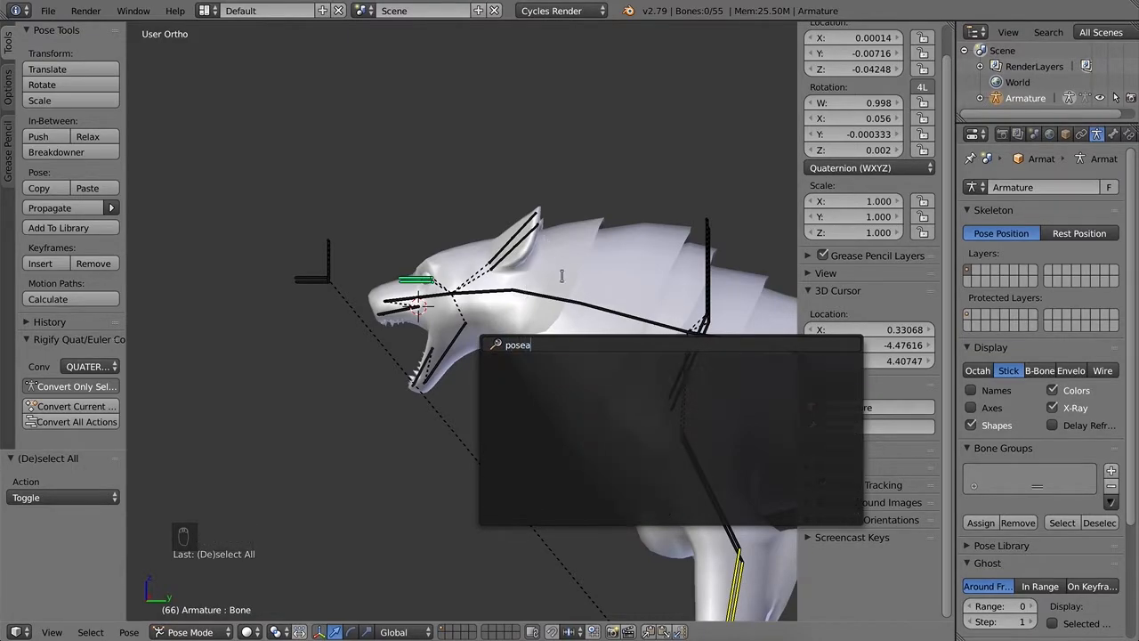
pyautogui.press('BackSpace')
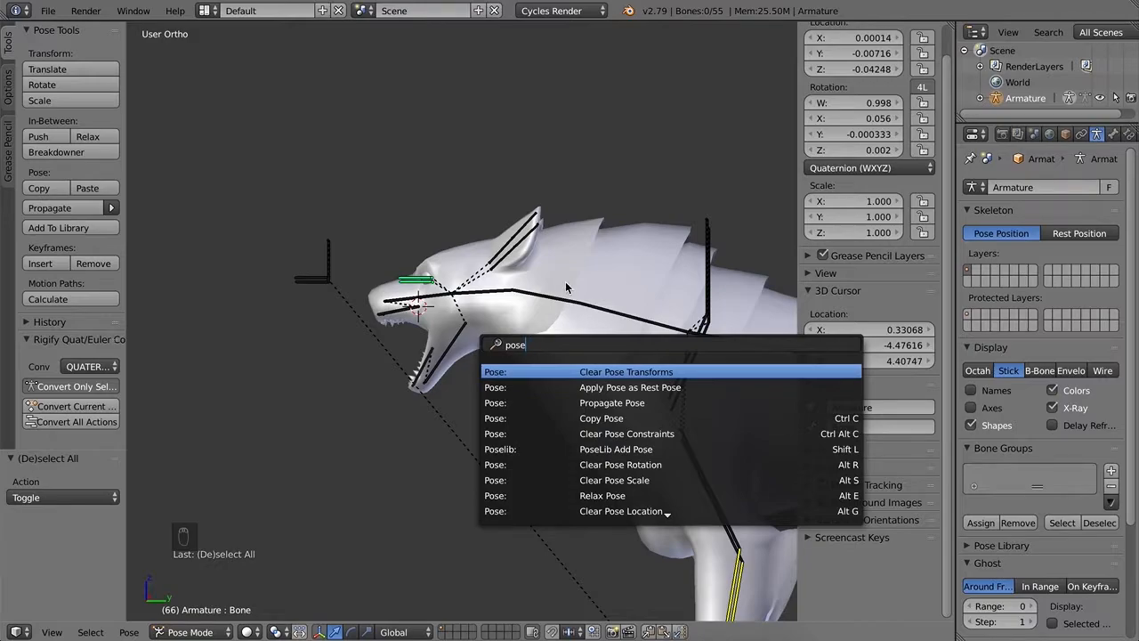
pyautogui.press('Return')
pyautogui.press('a')
pyautogui.press('a')
pyautogui.press('a')
pyautogui.press('a')
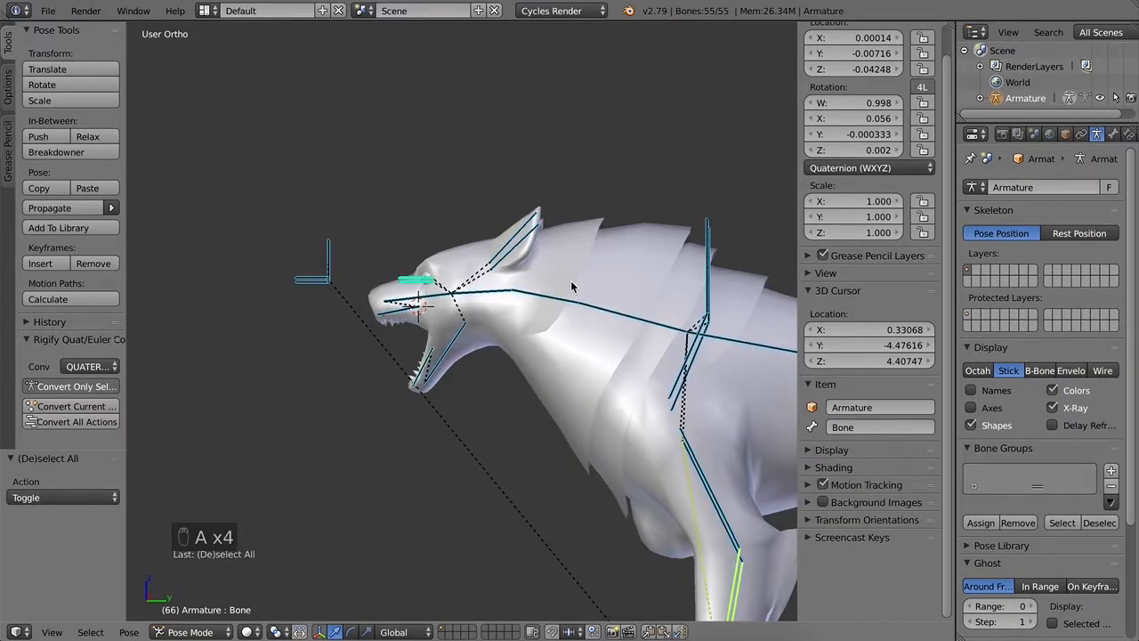
pyautogui.press('space')
pyautogui.press('Return')
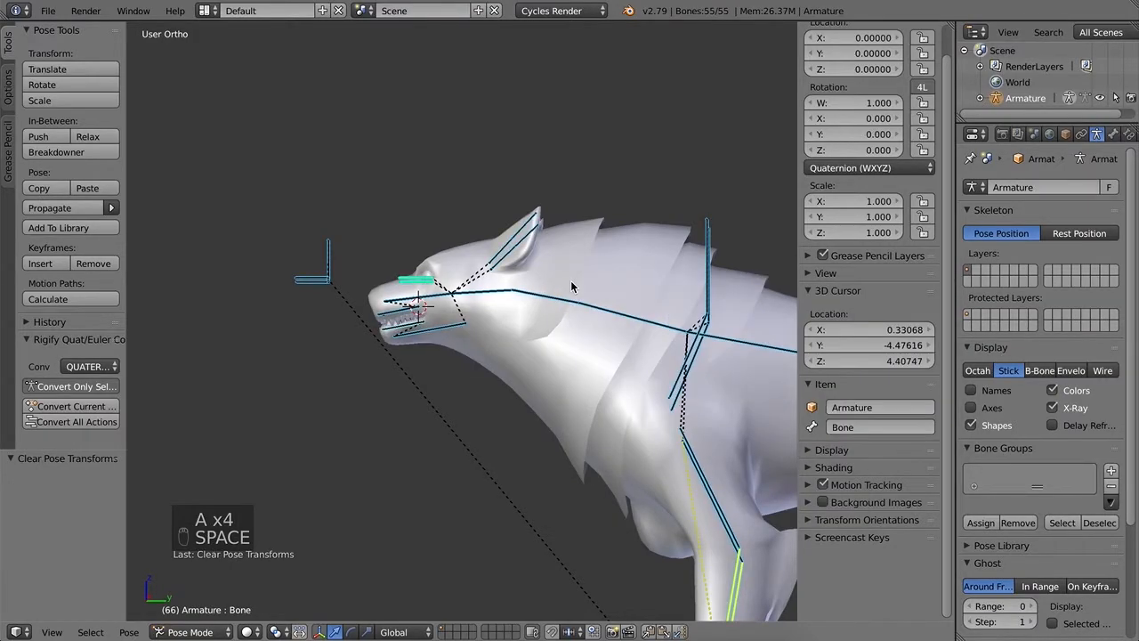
pyautogui.scroll(7, 418, 307)
pyautogui.keyDown('shift'); pyautogui.moveTo(395, 304); pyautogui.dragTo(589, 323, button='middle'); pyautogui.keyUp('shift')
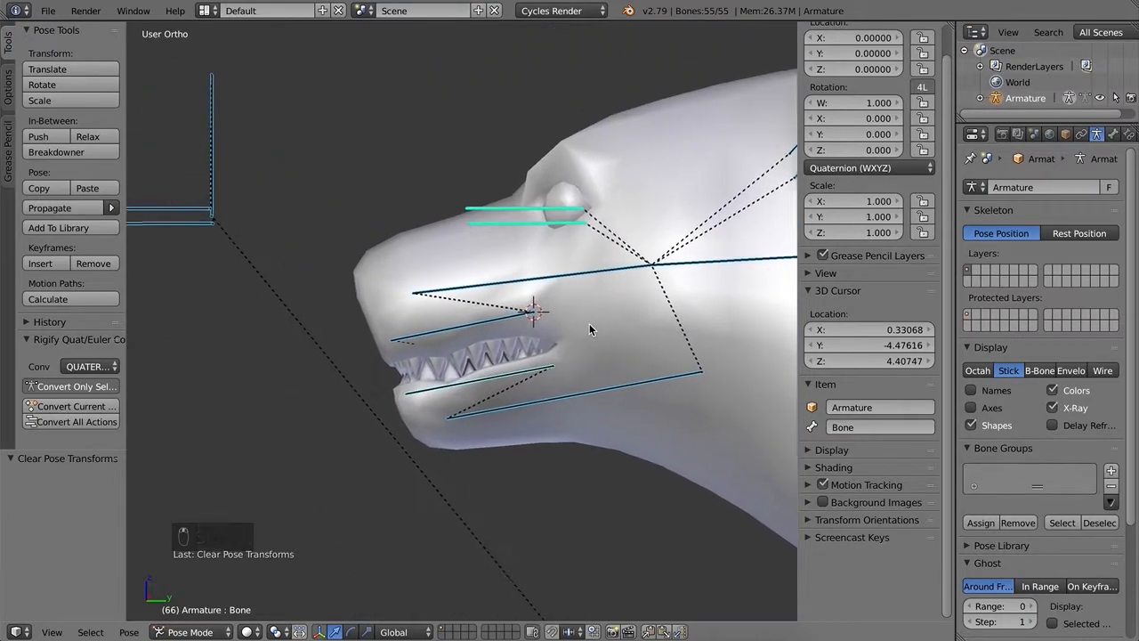
pyautogui.press('a')
# Step: Select the Wolf mesh and switch it to Weight Paint mode
pyautogui.scroll(-2, 588, 340)
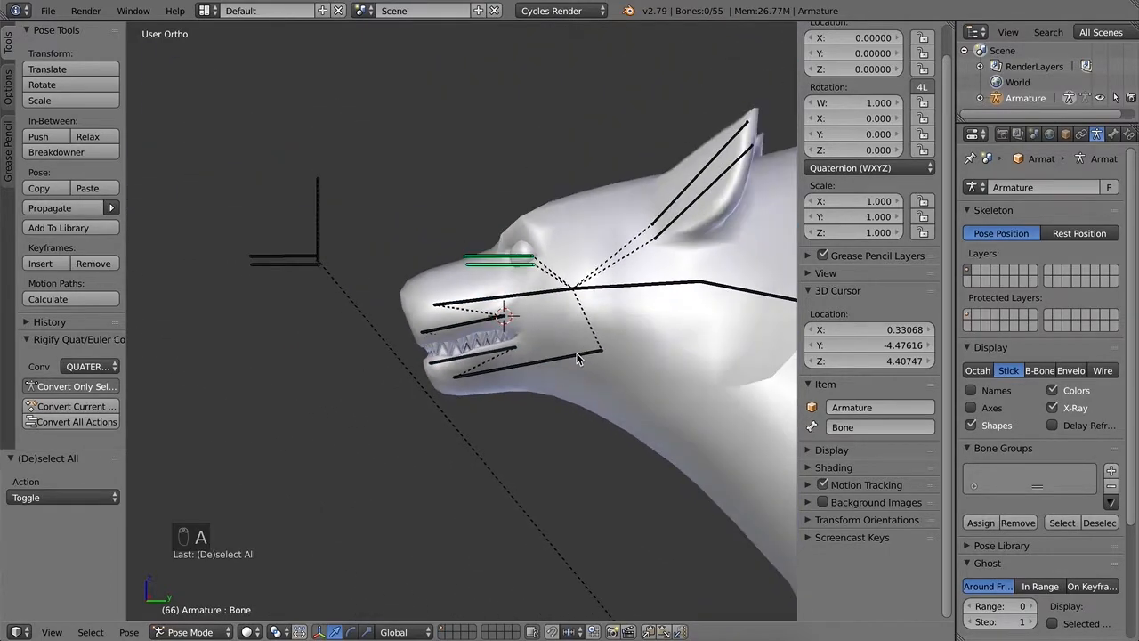
pyautogui.scroll(-2, 579, 361)
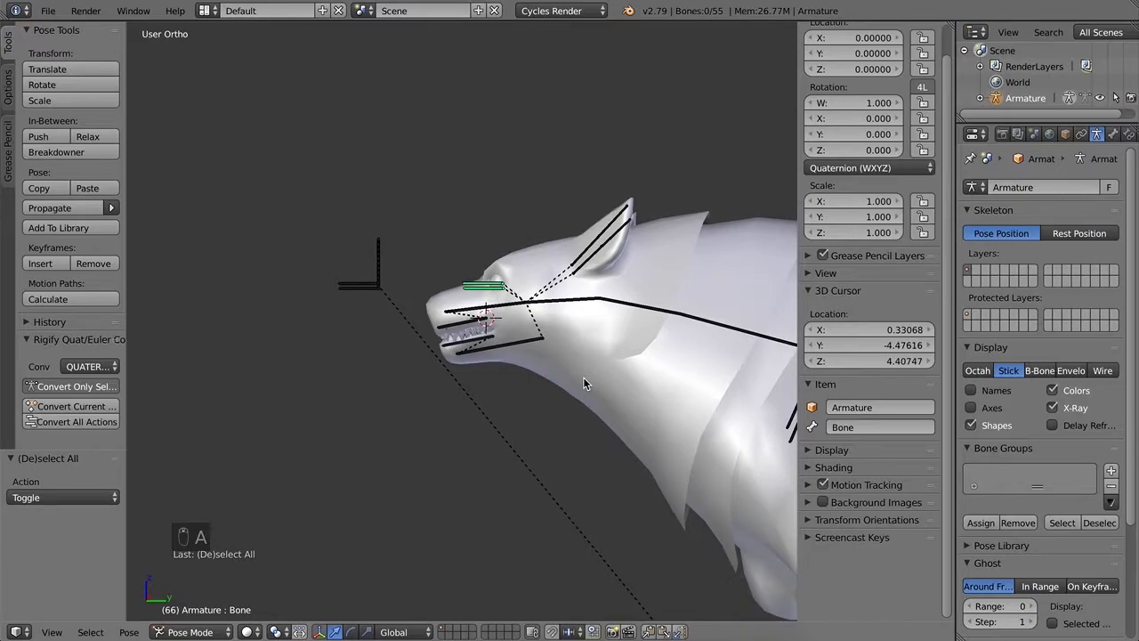
pyautogui.scroll(-3, 586, 376)
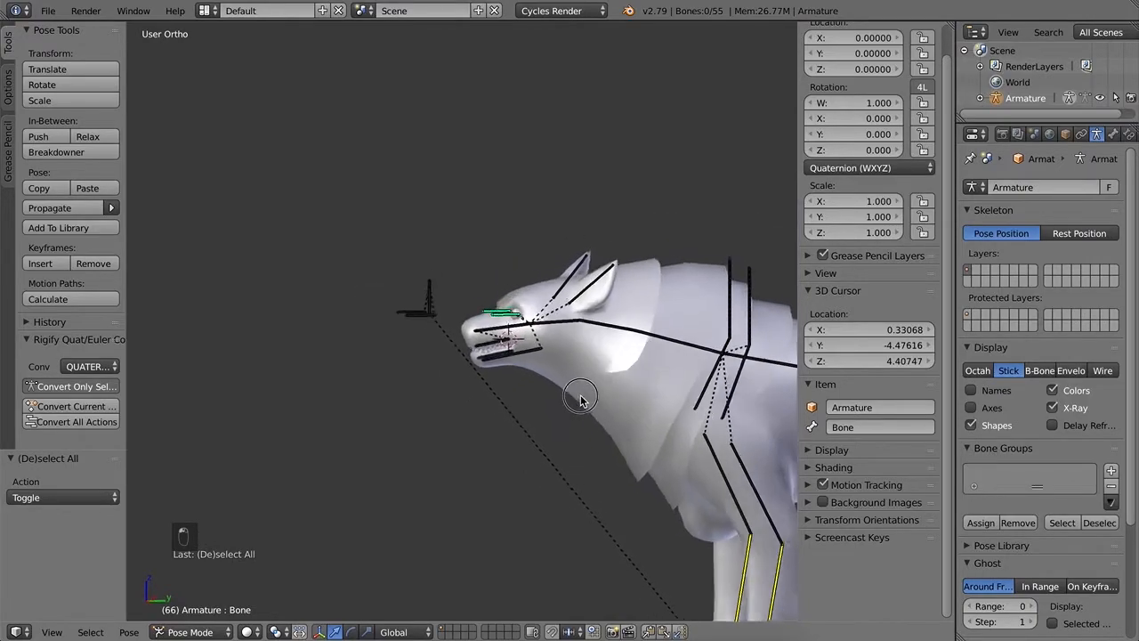
pyautogui.scroll(7, 580, 398)
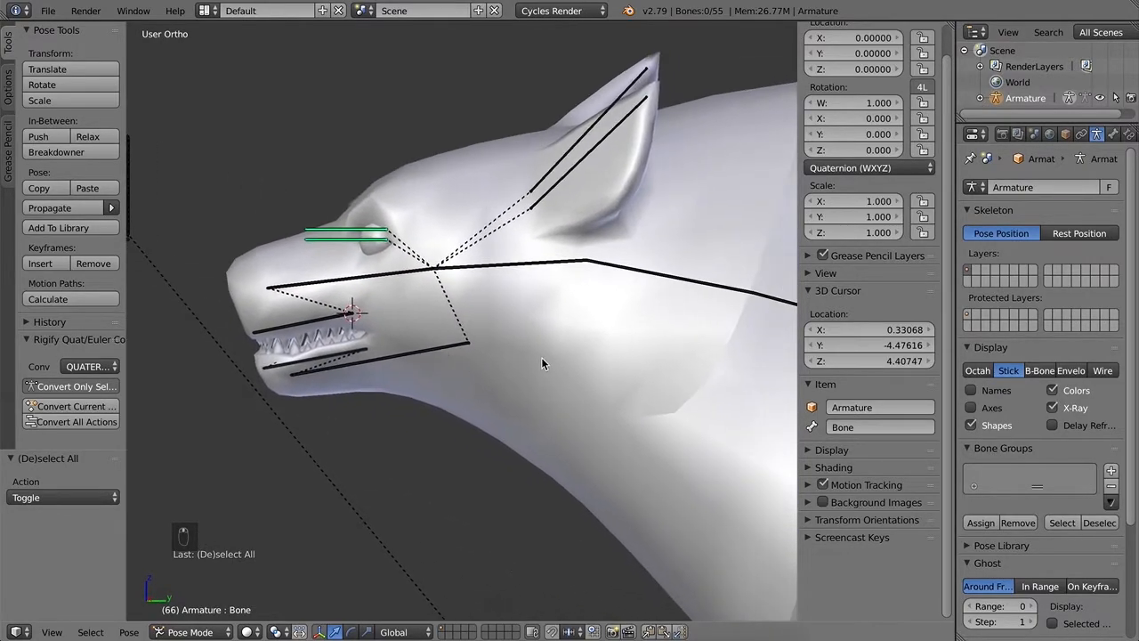
pyautogui.rightClick(552, 361)
pyautogui.scroll(-2, 534, 401)
pyautogui.scroll(-2, 419, 382)
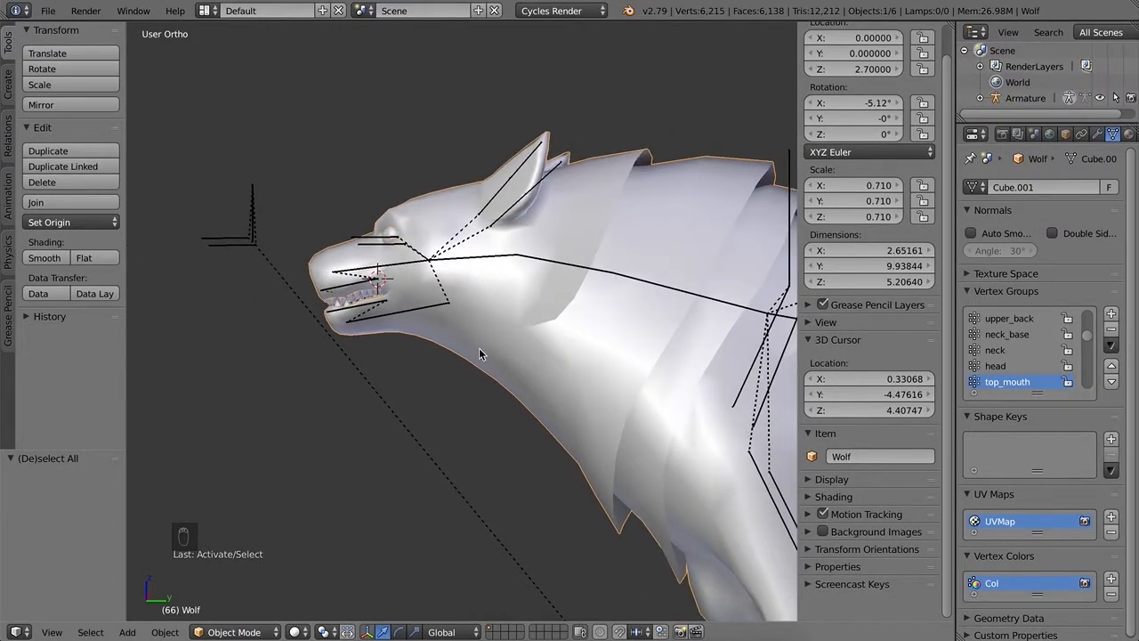
pyautogui.click(233, 631)
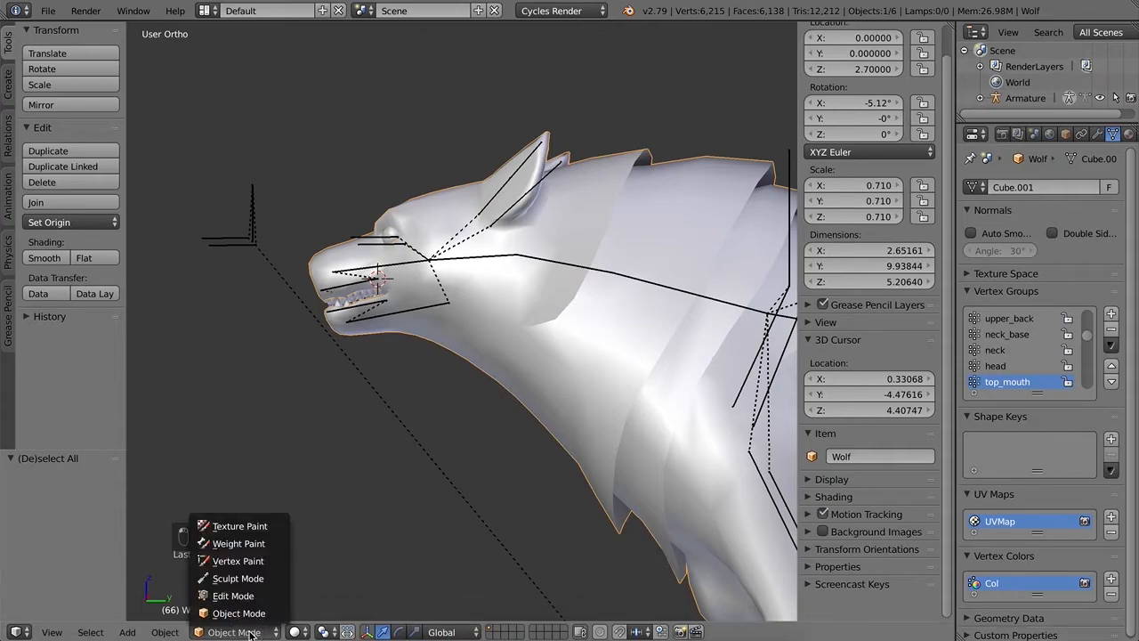
pyautogui.click(246, 547)
# Step: Deselect all of the mesh's faces and turn off face selection masking for painting
pyautogui.scroll(2, 407, 374)
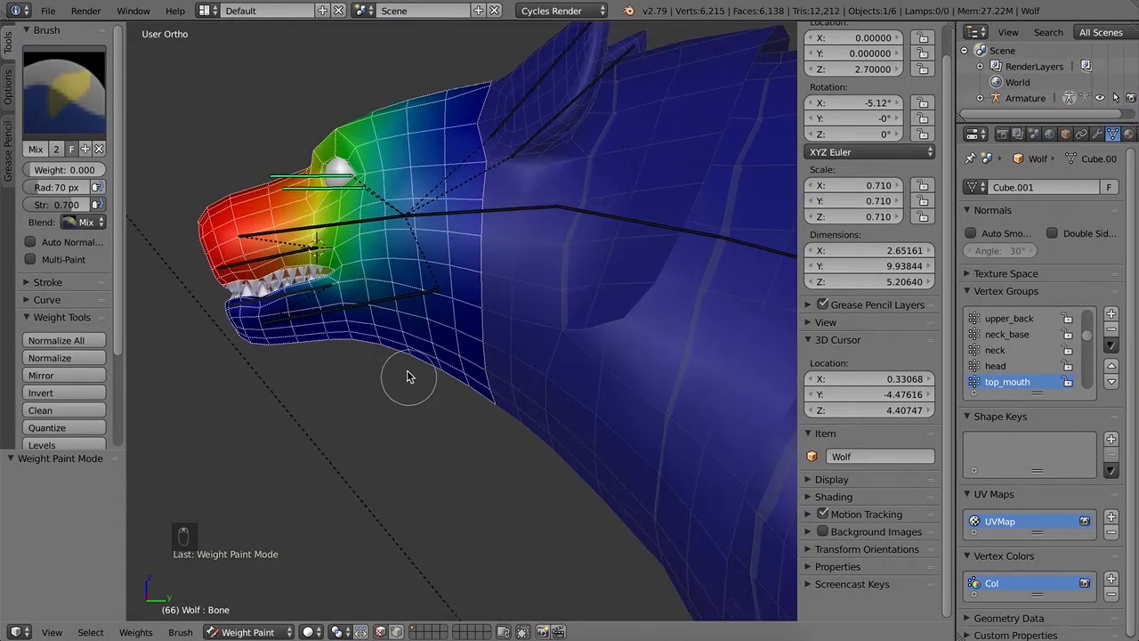
pyautogui.press('a')
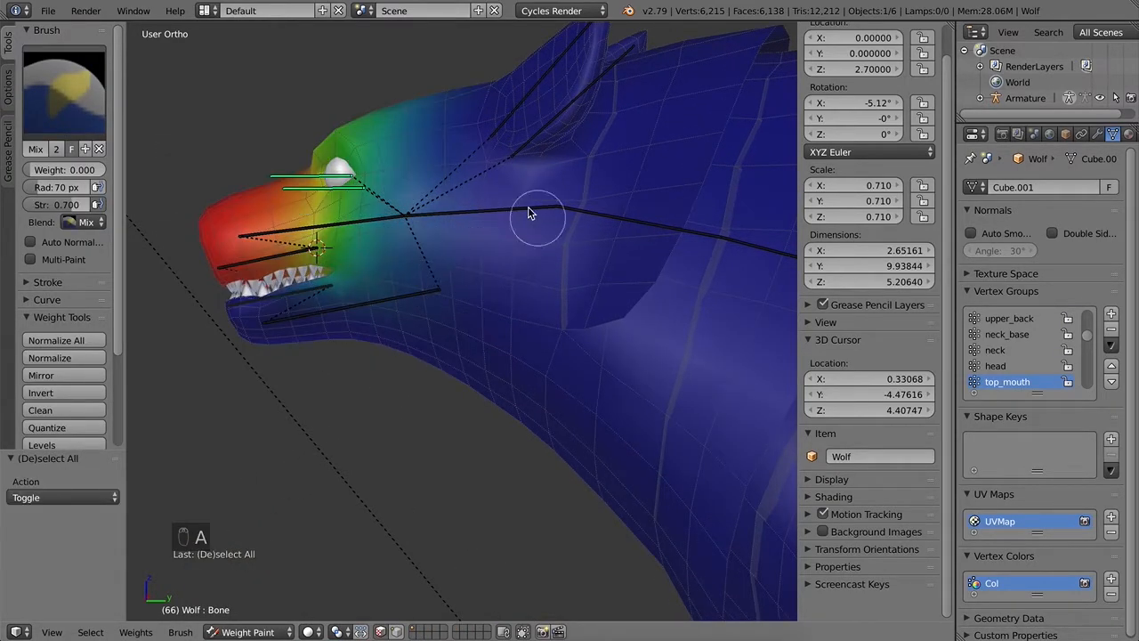
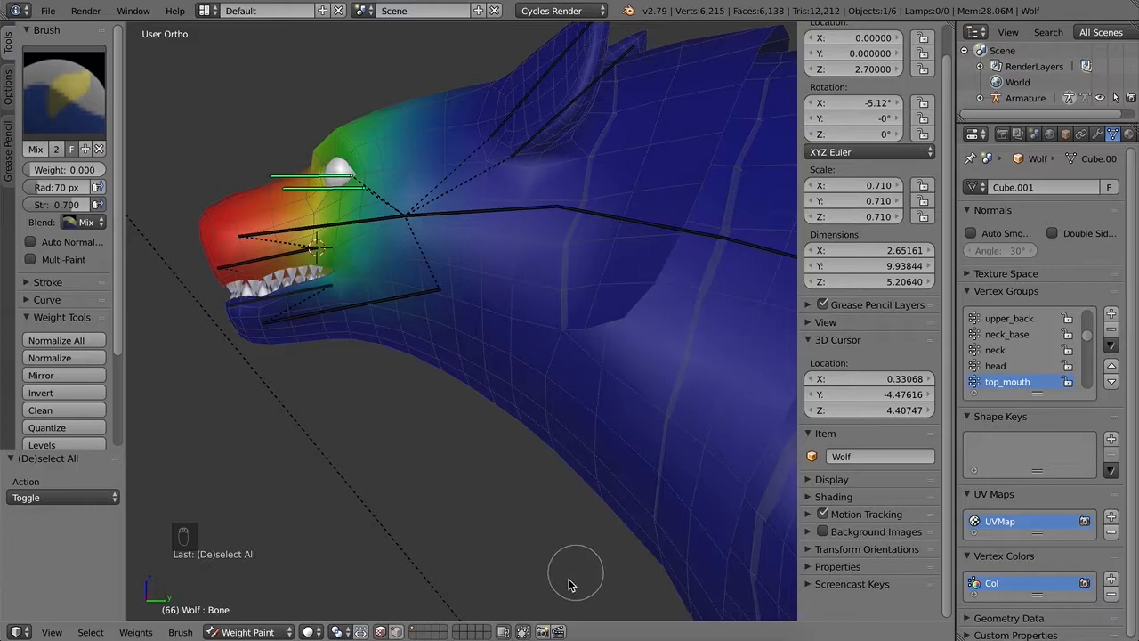
pyautogui.click(380, 632)
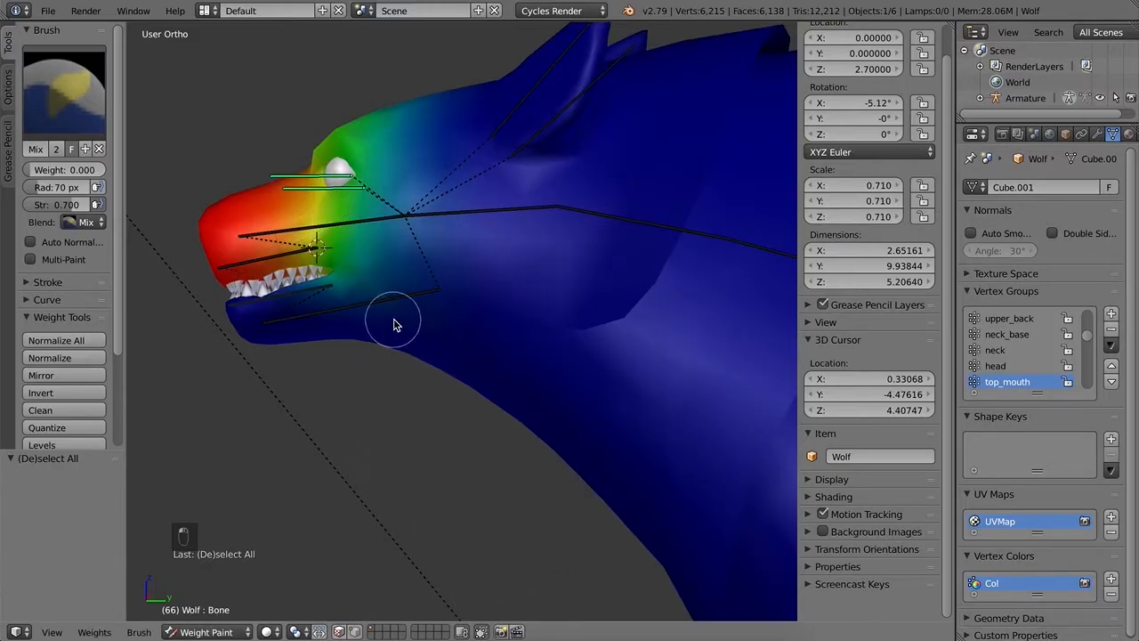
# Step: Select the jaw bone to display its weights on the wolf's head
pyautogui.scroll(2, 379, 332)
pyautogui.keyDown('shift'); pyautogui.moveTo(379, 330); pyautogui.dragTo(585, 293, button='middle'); pyautogui.keyUp('shift')
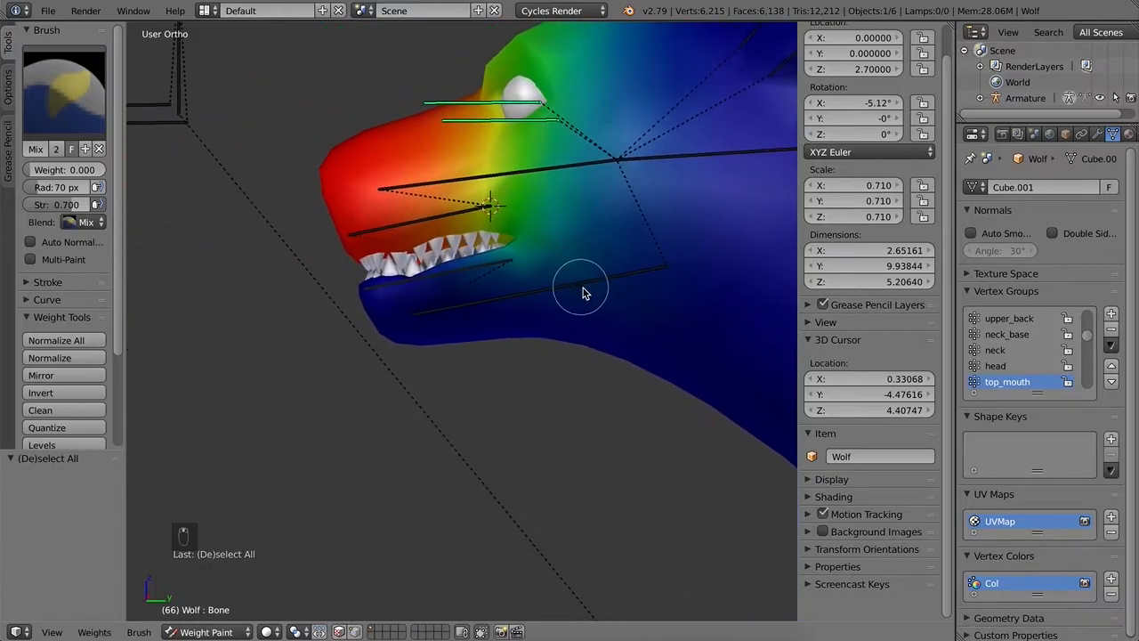
pyautogui.keyDown('shift'); pyautogui.moveTo(654, 319); pyautogui.dragTo(471, 348, button='middle'); pyautogui.keyUp('shift')
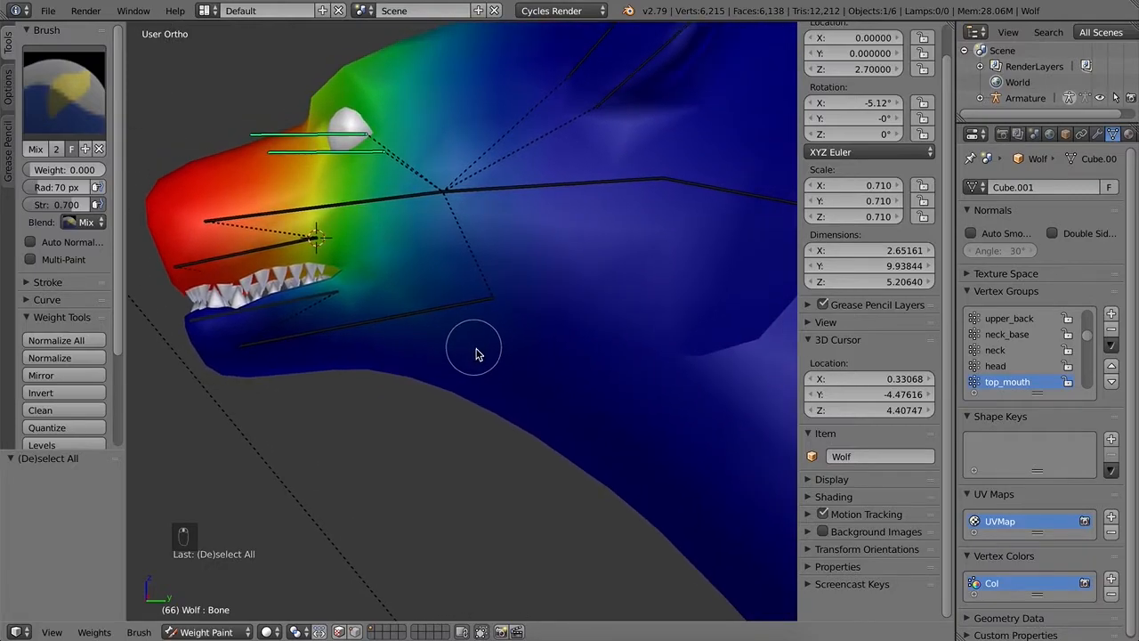
pyautogui.rightClick(398, 323)
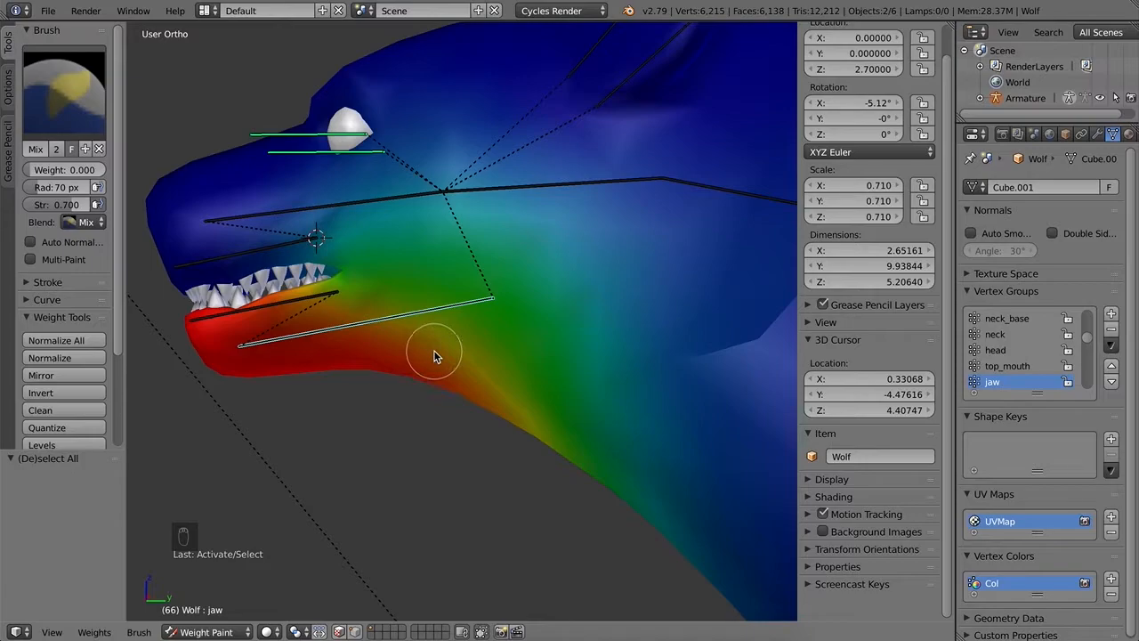
# Step: Paint the jaw group's weights away on the neck with the Mix brush at weight 0.000 and strength 0.700
pyautogui.scroll(-1, 448, 356)
pyautogui.moveTo(448, 341); pyautogui.dragTo(460, 339, button='middle')
pyautogui.moveTo(460, 339); pyautogui.dragTo(462, 338)
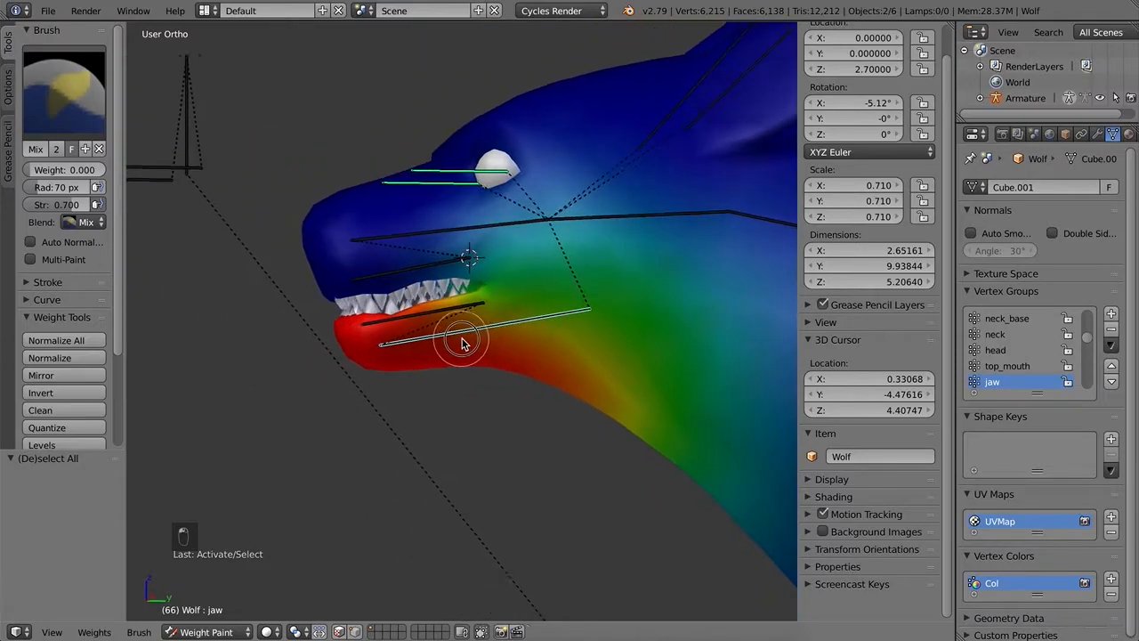
pyautogui.moveTo(461, 339); pyautogui.dragTo(455, 339, button='middle')
pyautogui.moveTo(561, 402)
pyautogui.mouseDown(button='middle')
pyautogui.moveTo(564, 339)
pyautogui.moveTo(542, 471)
pyautogui.moveTo(553, 385)
pyautogui.mouseUp(button='middle')
pyautogui.moveTo(547, 352)
pyautogui.mouseDown(button='middle')
pyautogui.moveTo(546, 370)
pyautogui.moveTo(551, 358)
pyautogui.mouseUp(button='middle')
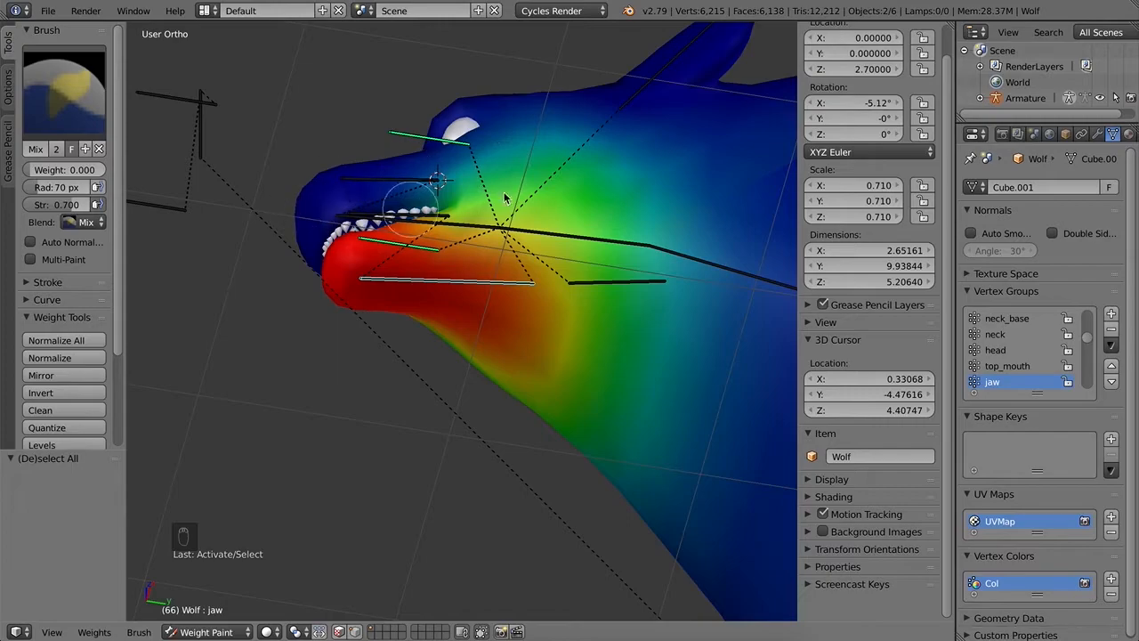
pyautogui.moveTo(480, 158)
pyautogui.mouseDown()
pyautogui.moveTo(564, 158)
pyautogui.moveTo(511, 115)
pyautogui.moveTo(603, 198)
pyautogui.moveTo(636, 155)
pyautogui.moveTo(686, 223)
pyautogui.moveTo(682, 433)
pyautogui.moveTo(722, 202)
pyautogui.moveTo(709, 279)
pyautogui.moveTo(727, 341)
pyautogui.mouseUp()
pyautogui.moveTo(672, 338)
pyautogui.keyDown('shift'); pyautogui.mouseDown(button='middle')
pyautogui.moveTo(531, 223)
pyautogui.moveTo(423, 158)
pyautogui.mouseUp(button='middle'); pyautogui.keyUp('shift')
pyautogui.moveTo(555, 219)
pyautogui.mouseDown()
pyautogui.moveTo(576, 140)
pyautogui.moveTo(519, 463)
pyautogui.mouseUp()
pyautogui.moveTo(559, 425)
pyautogui.mouseDown(button='middle')
pyautogui.moveTo(537, 410)
pyautogui.moveTo(515, 421)
pyautogui.mouseUp(button='middle')
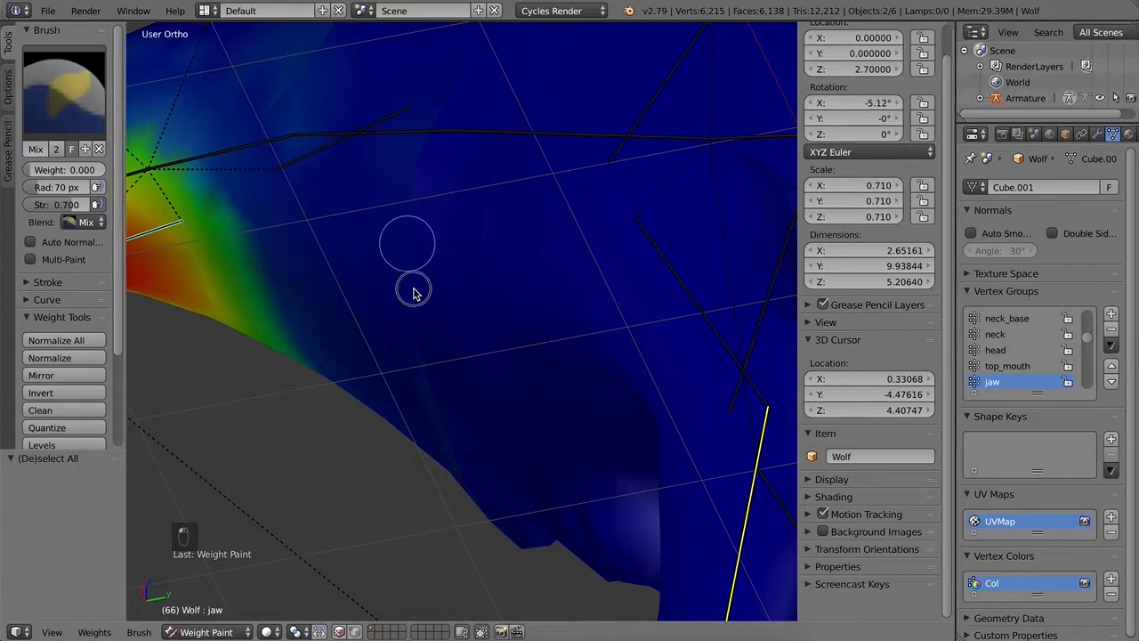
# Step: Paint weight 0.000 over the throat area behind the jaw to pull the jaw influence back towards the mouth
pyautogui.moveTo(372, 389); pyautogui.dragTo(538, 302, button='middle')
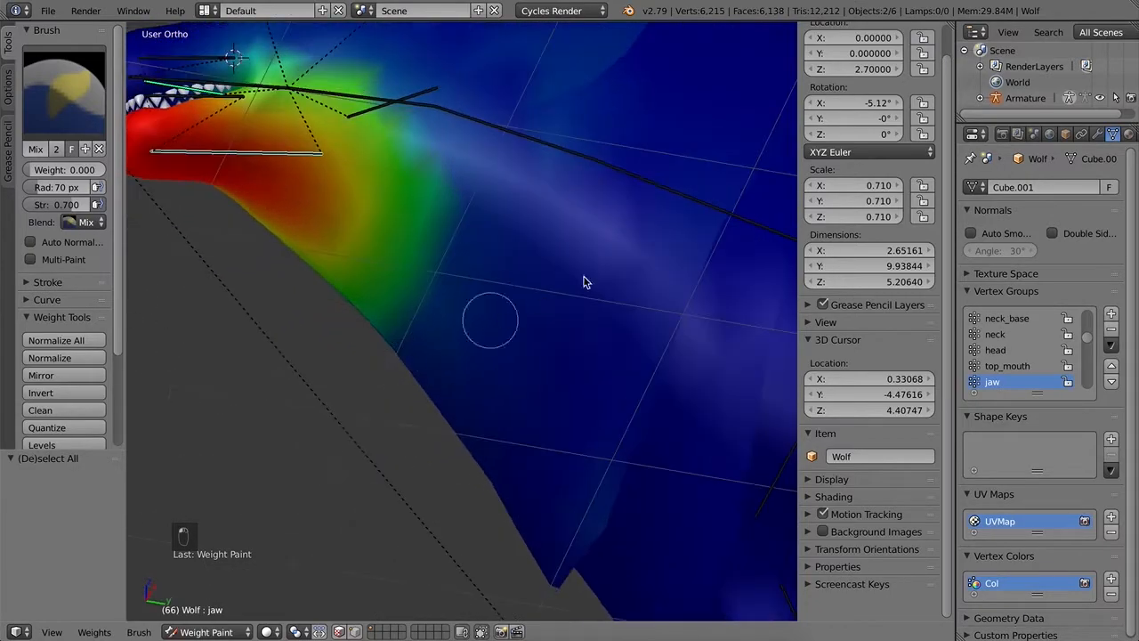
pyautogui.moveTo(602, 277)
pyautogui.mouseDown()
pyautogui.moveTo(463, 267)
pyautogui.moveTo(437, 173)
pyautogui.moveTo(382, 61)
pyautogui.moveTo(392, 128)
pyautogui.moveTo(371, 219)
pyautogui.moveTo(367, 157)
pyautogui.moveTo(315, 246)
pyautogui.moveTo(333, 152)
pyautogui.moveTo(294, 222)
pyautogui.moveTo(392, 147)
pyautogui.moveTo(405, 198)
pyautogui.moveTo(382, 326)
pyautogui.moveTo(425, 259)
pyautogui.mouseUp()
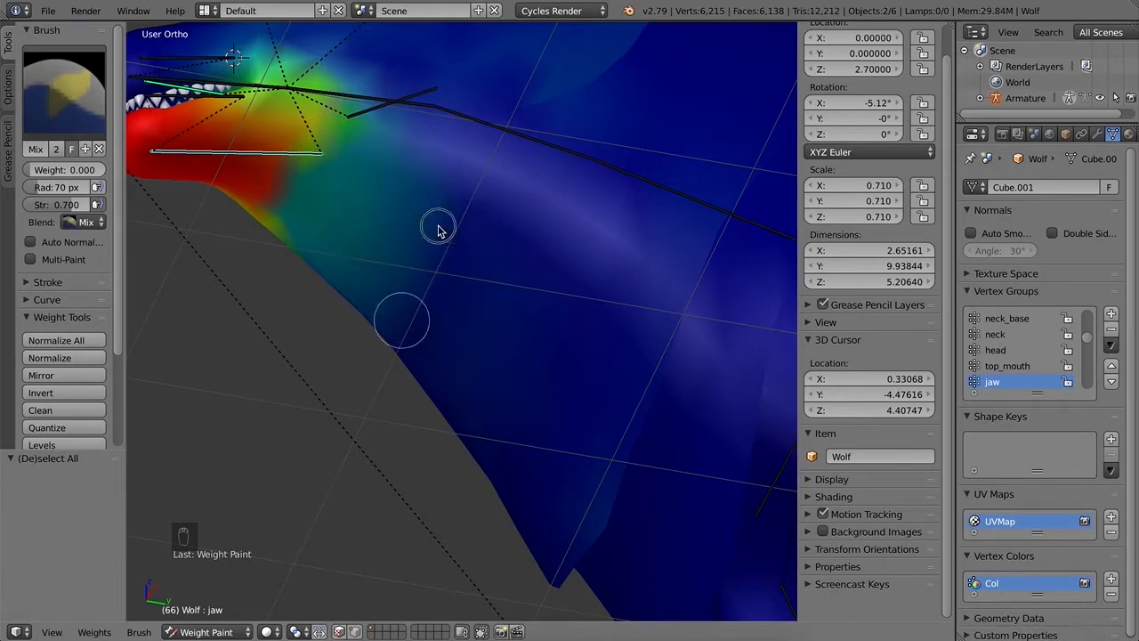
pyautogui.moveTo(413, 309)
pyautogui.mouseDown()
pyautogui.moveTo(377, 323)
pyautogui.moveTo(455, 272)
pyautogui.moveTo(445, 300)
pyautogui.moveTo(378, 58)
pyautogui.mouseUp()
pyautogui.scroll(-3, 478, 152)
pyautogui.moveTo(478, 155); pyautogui.dragTo(467, 294, button='middle')
pyautogui.scroll(4, 453, 367)
pyautogui.keyDown('shift'); pyautogui.moveTo(391, 412); pyautogui.dragTo(652, 316, button='middle'); pyautogui.keyUp('shift')
pyautogui.keyDown('shift'); pyautogui.moveTo(593, 434); pyautogui.dragTo(608, 202, button='middle'); pyautogui.keyUp('shift')
pyautogui.moveTo(639, 141)
pyautogui.mouseDown(button='middle')
pyautogui.moveTo(625, 256)
pyautogui.moveTo(635, 152)
pyautogui.mouseUp(button='middle')
pyautogui.moveTo(584, 182); pyautogui.dragTo(675, 158, button='middle')
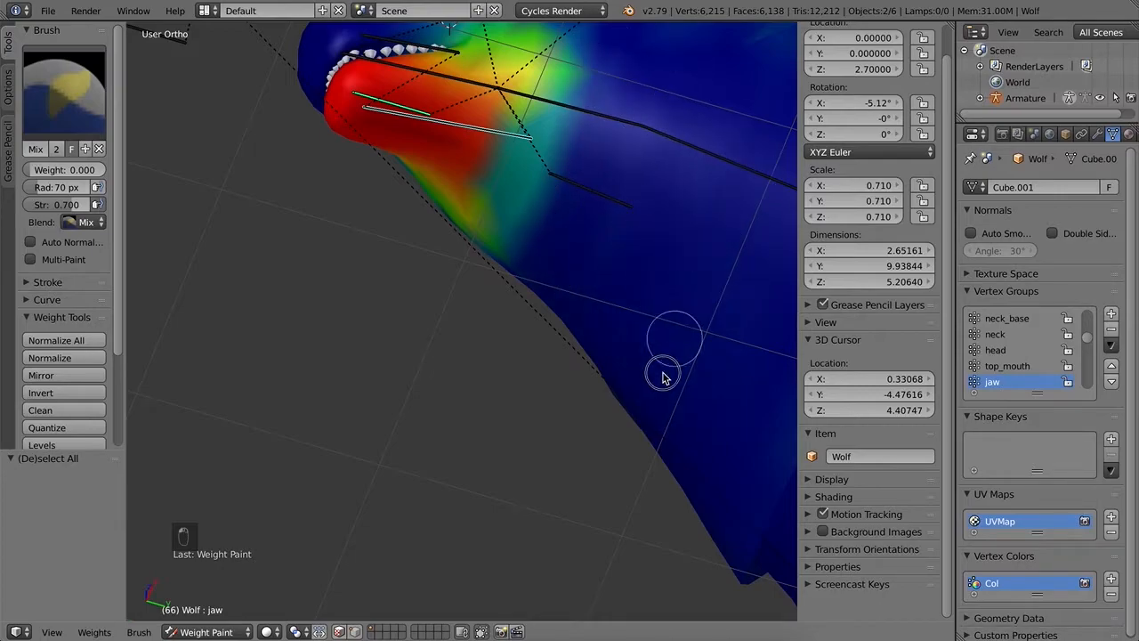
pyautogui.moveTo(661, 374); pyautogui.dragTo(674, 257, button='middle')
pyautogui.moveTo(602, 234)
pyautogui.mouseDown(button='middle')
pyautogui.moveTo(581, 324)
pyautogui.moveTo(553, 372)
pyautogui.mouseUp(button='middle')
# Step: Set the brush to Blur blending at strength 1.000 and smooth the jaw weights across the cheek and throat
pyautogui.scroll(3, 580, 324)
pyautogui.click(87, 222)
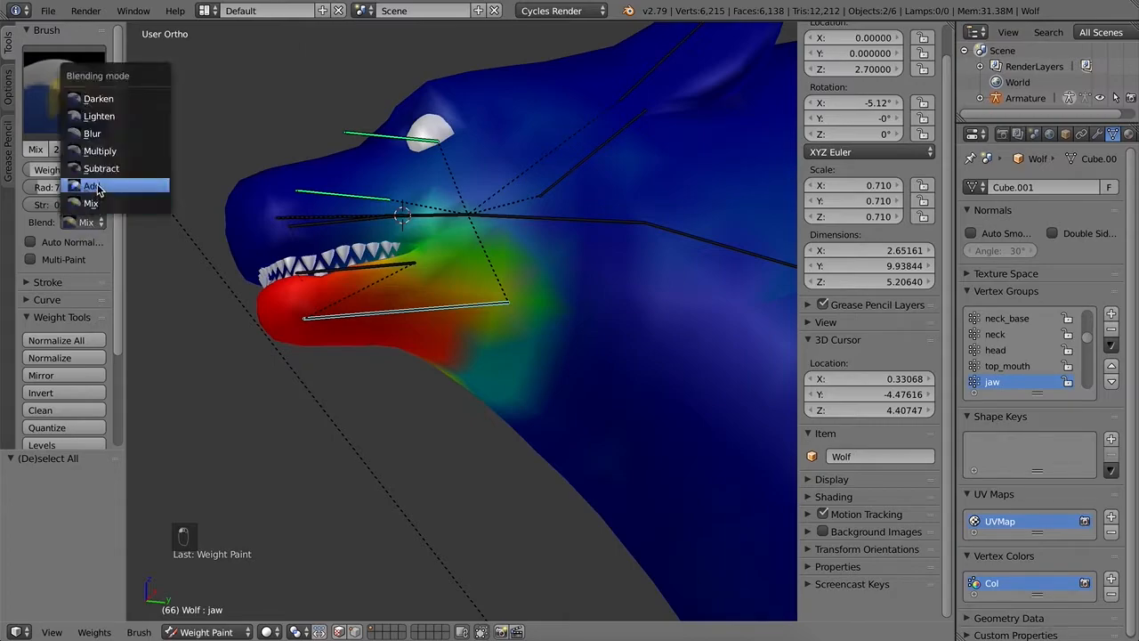
pyautogui.click(93, 134)
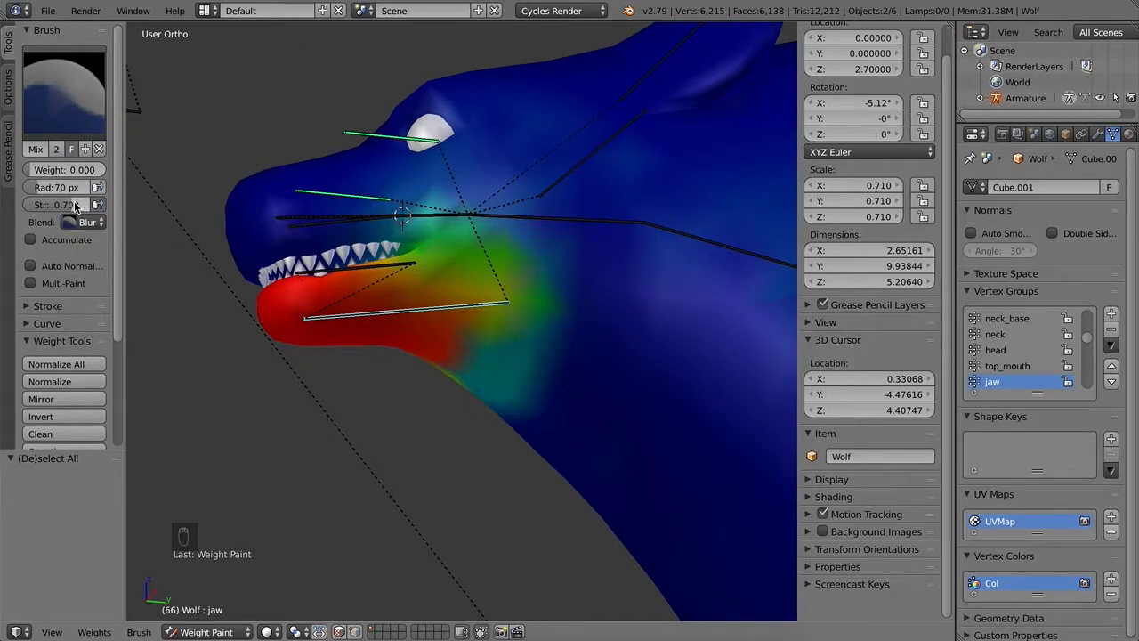
pyautogui.moveTo(527, 302)
pyautogui.mouseDown()
pyautogui.moveTo(508, 254)
pyautogui.moveTo(534, 272)
pyautogui.mouseUp()
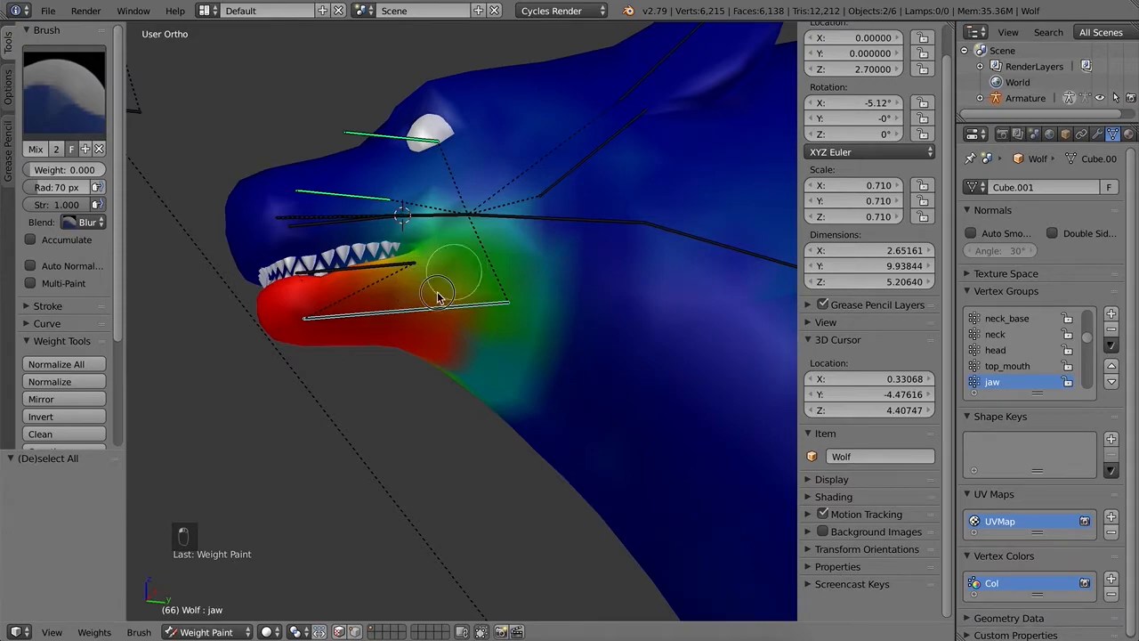
pyautogui.moveTo(465, 314)
pyautogui.mouseDown()
pyautogui.moveTo(472, 347)
pyautogui.moveTo(457, 360)
pyautogui.moveTo(459, 386)
pyautogui.mouseUp()
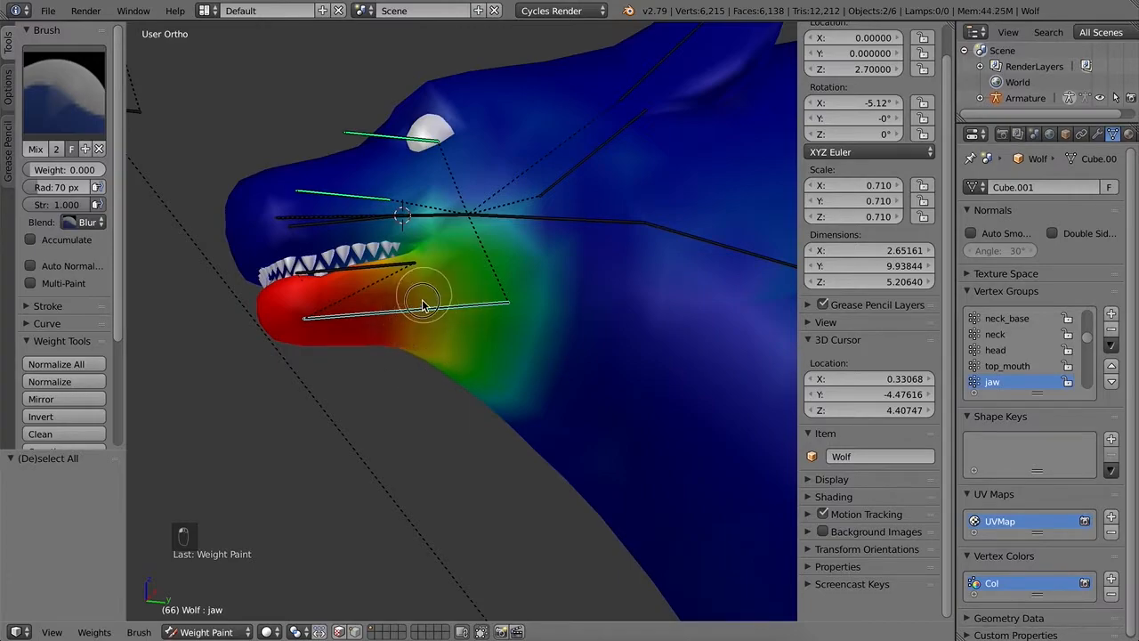
# Step: Rotate the jaw bone downward to test how the blurred weights deform the mouth, and undo the rotation
pyautogui.press('r')
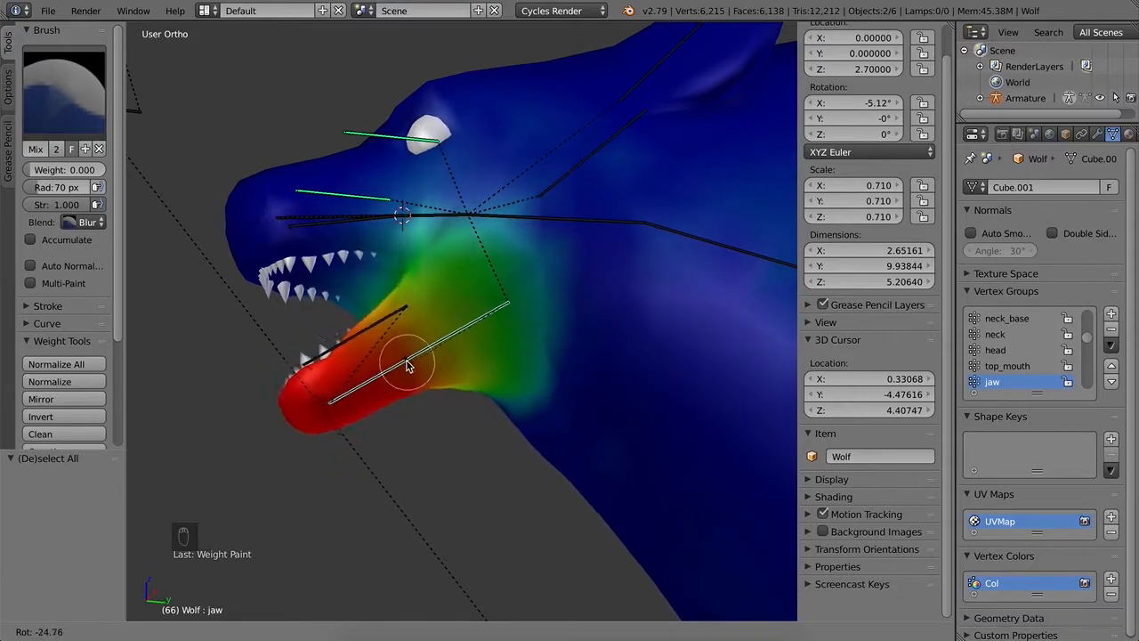
pyautogui.click(452, 371)
pyautogui.press('super+z')
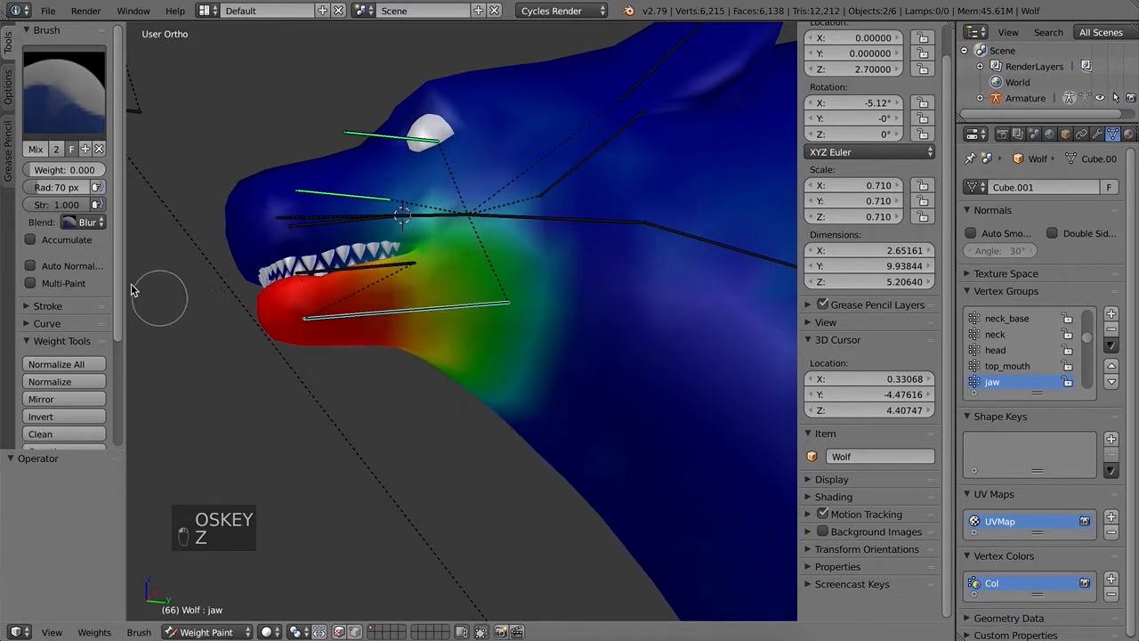
# Step: Set the weight brush's blending mode back to Mix
pyautogui.click(95, 222)
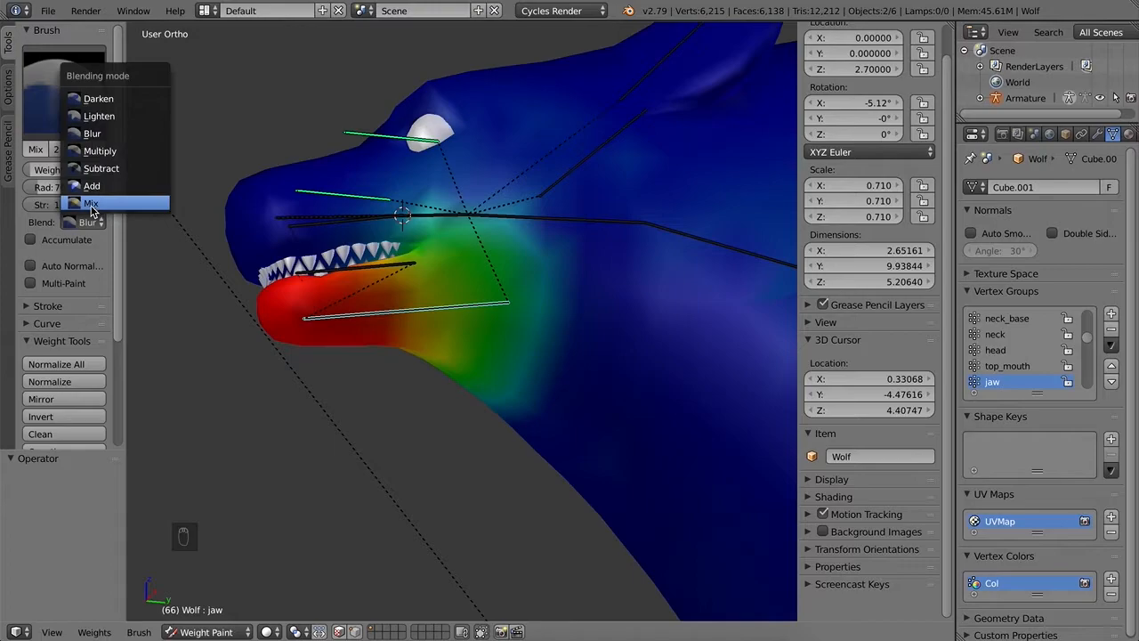
pyautogui.click(93, 205)
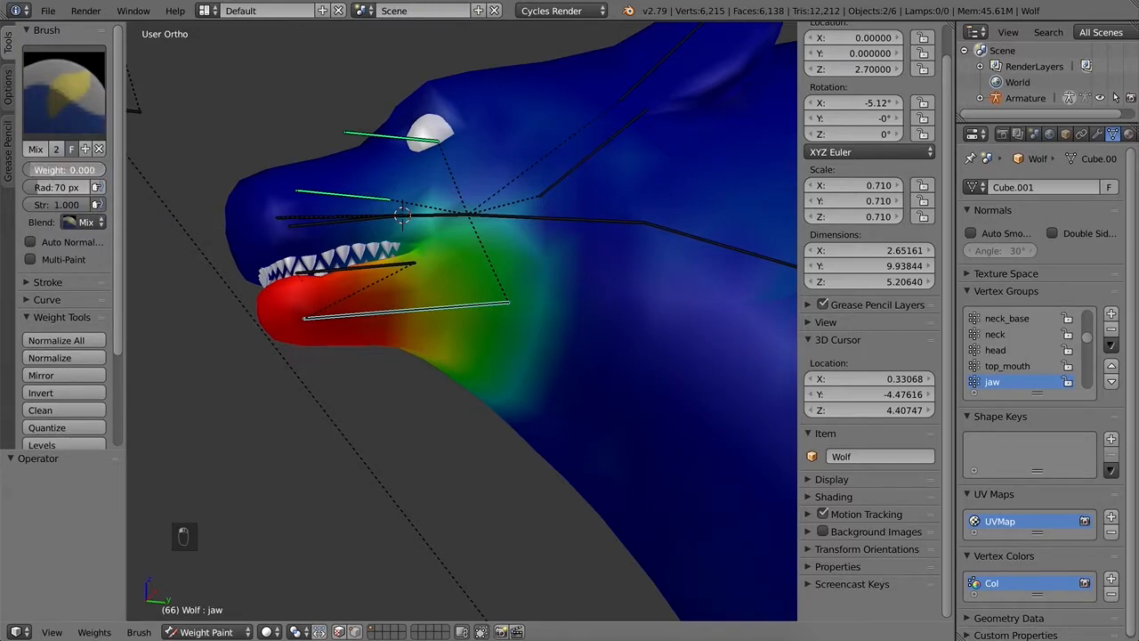
# Step: Paint jaw weight 0.332 over the throat and neck area behind the jaw, undoing a first stroke made at weight 0.145
pyautogui.moveTo(539, 337); pyautogui.dragTo(542, 359)
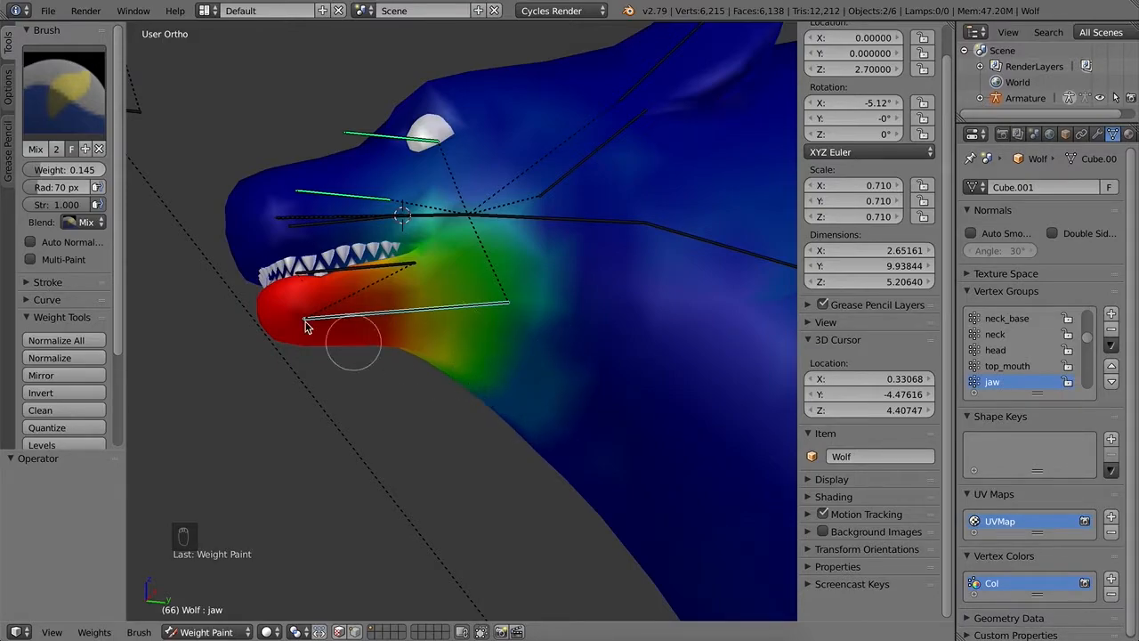
pyautogui.press('super+z')
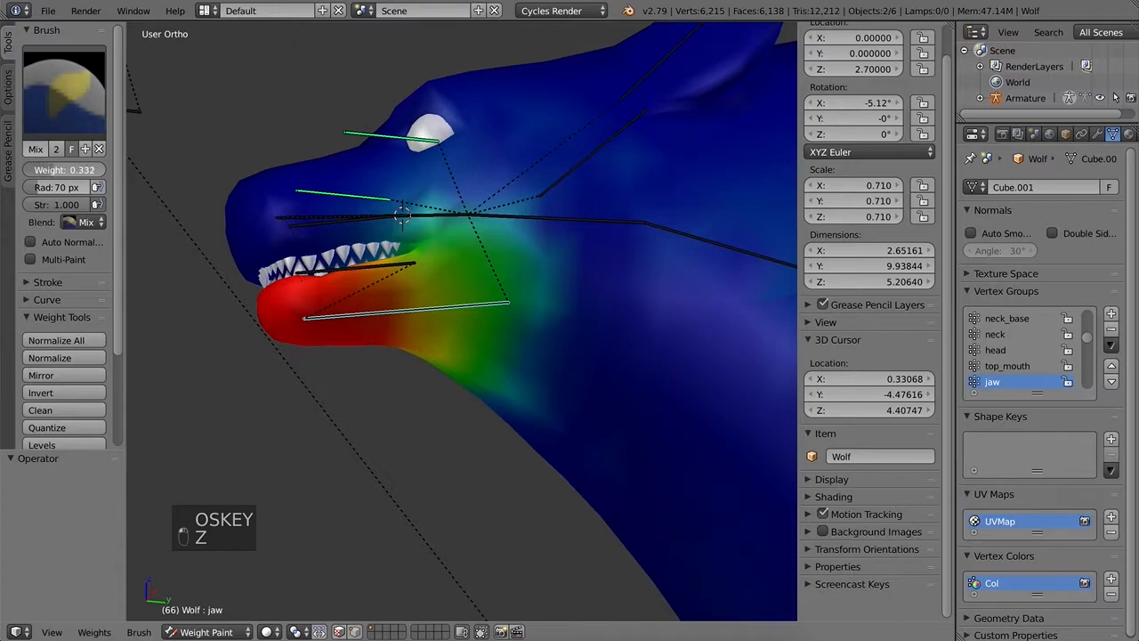
pyautogui.moveTo(559, 374)
pyautogui.mouseDown()
pyautogui.moveTo(535, 379)
pyautogui.moveTo(585, 423)
pyautogui.moveTo(587, 383)
pyautogui.moveTo(537, 311)
pyautogui.mouseUp()
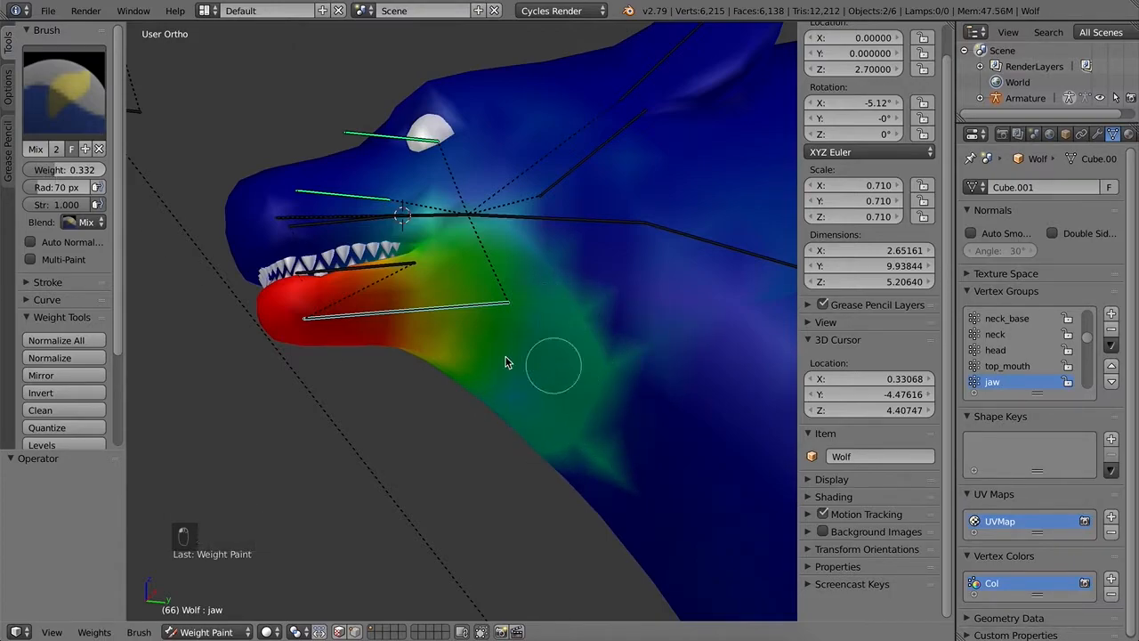
# Step: Set the brush to Blur blending and smooth the painted jaw weights across the cheek, throat and upper neck
pyautogui.click(91, 222)
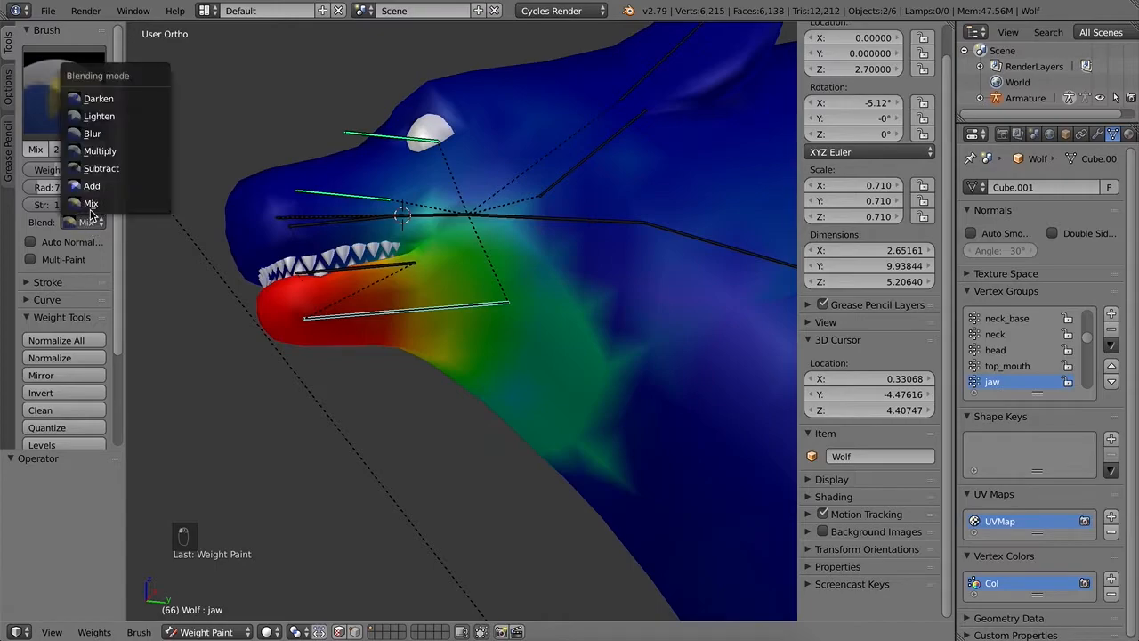
pyautogui.click(91, 130)
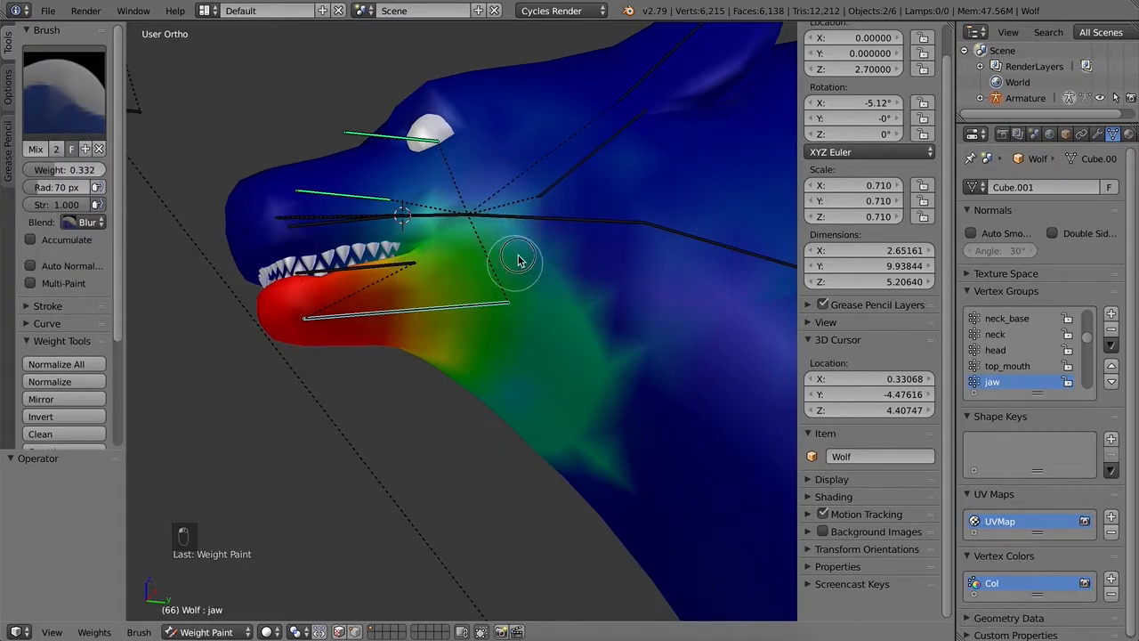
pyautogui.moveTo(561, 235)
pyautogui.mouseDown()
pyautogui.moveTo(609, 379)
pyautogui.moveTo(601, 313)
pyautogui.moveTo(574, 364)
pyautogui.moveTo(623, 323)
pyautogui.moveTo(600, 311)
pyautogui.mouseUp()
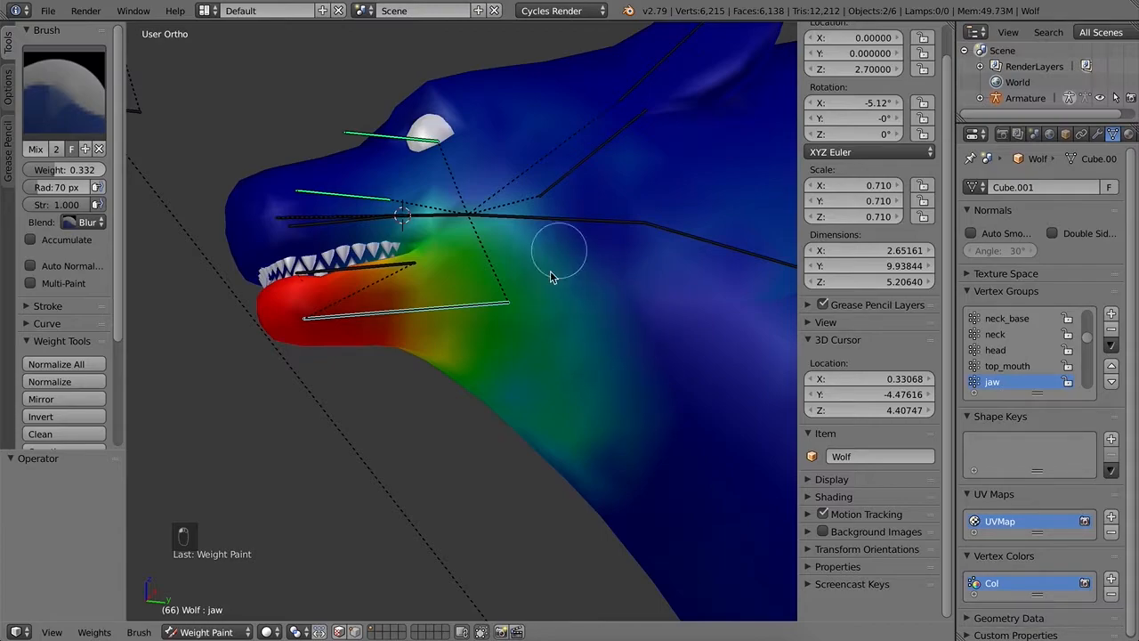
pyautogui.moveTo(579, 447); pyautogui.dragTo(616, 429)
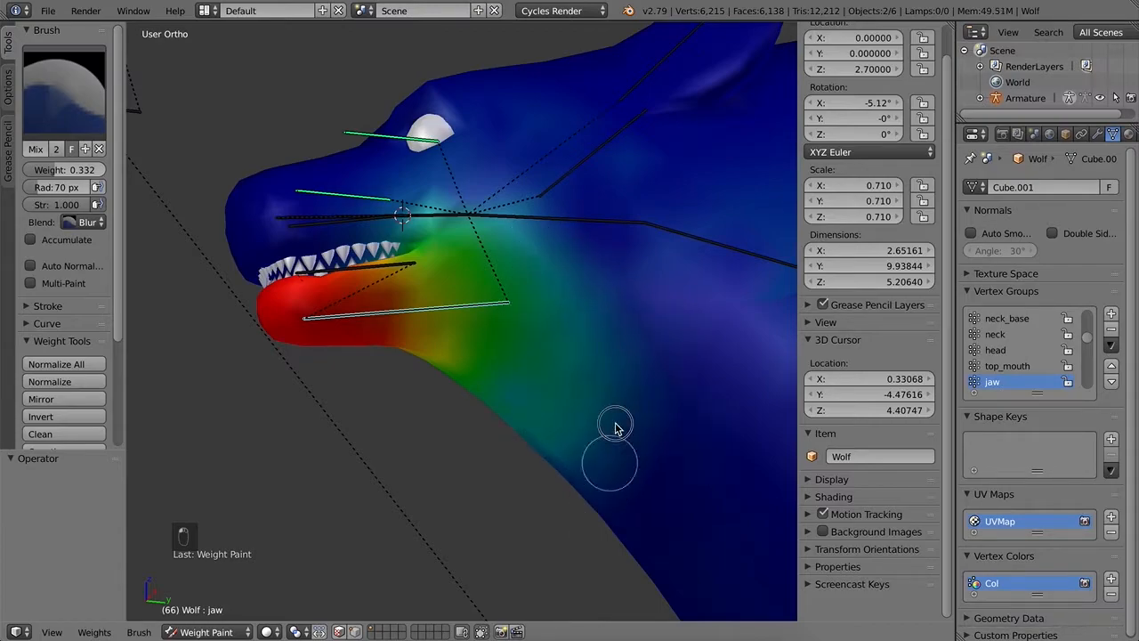
pyautogui.moveTo(602, 500); pyautogui.dragTo(572, 359)
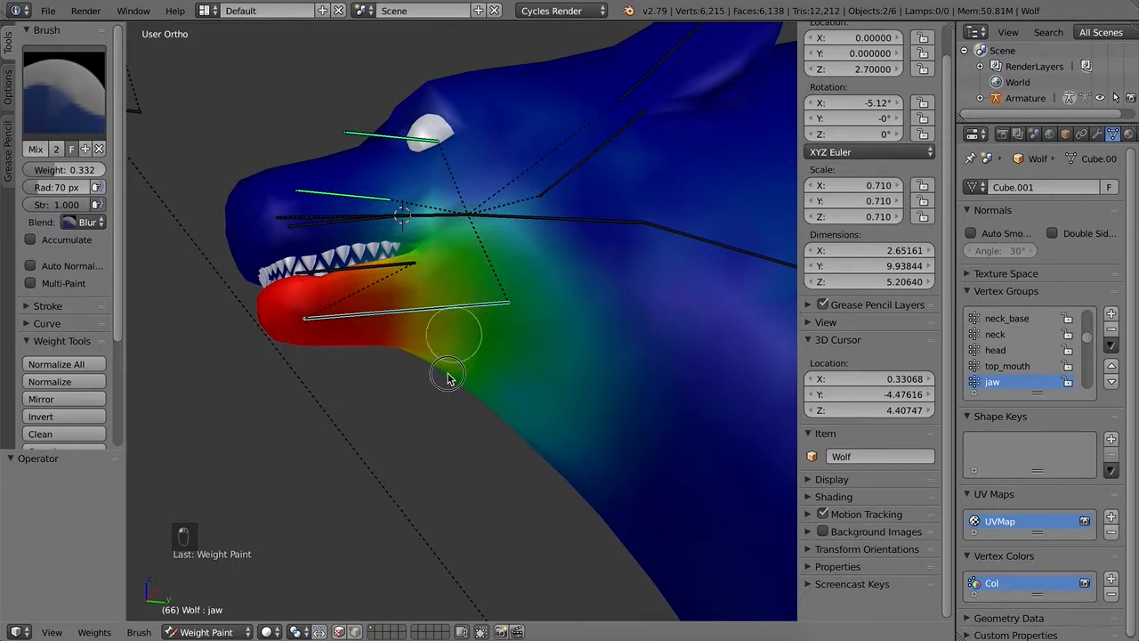
pyautogui.moveTo(523, 395); pyautogui.dragTo(555, 459)
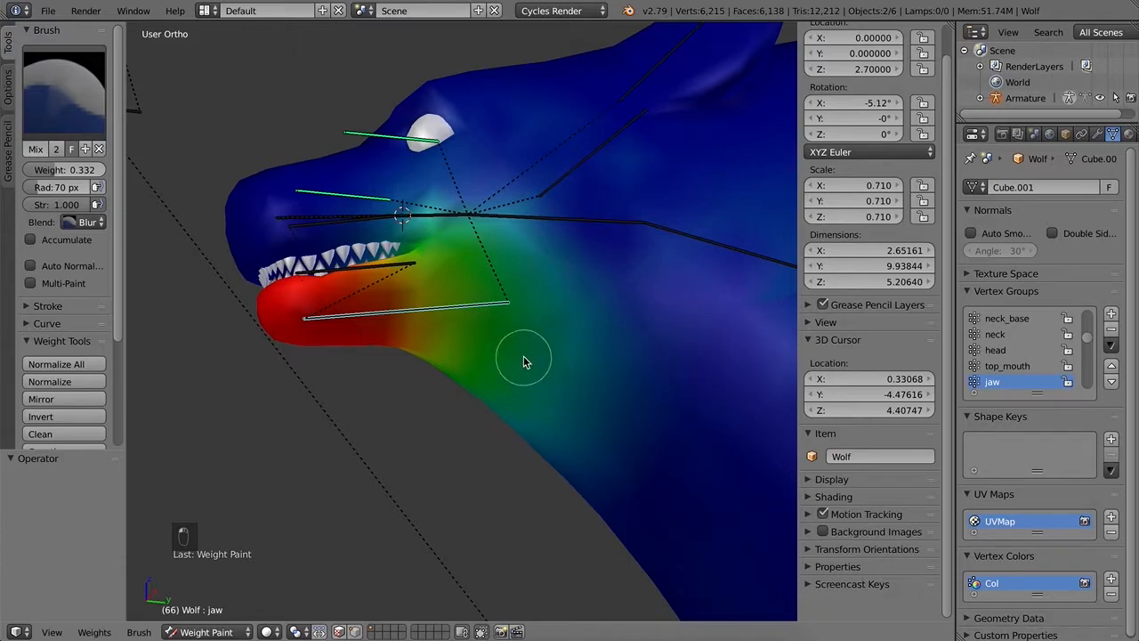
# Step: Test the throat deformation by rotating the jaw bone downward twice, checking it in the right side view, and undo each rotation
pyautogui.press('r')
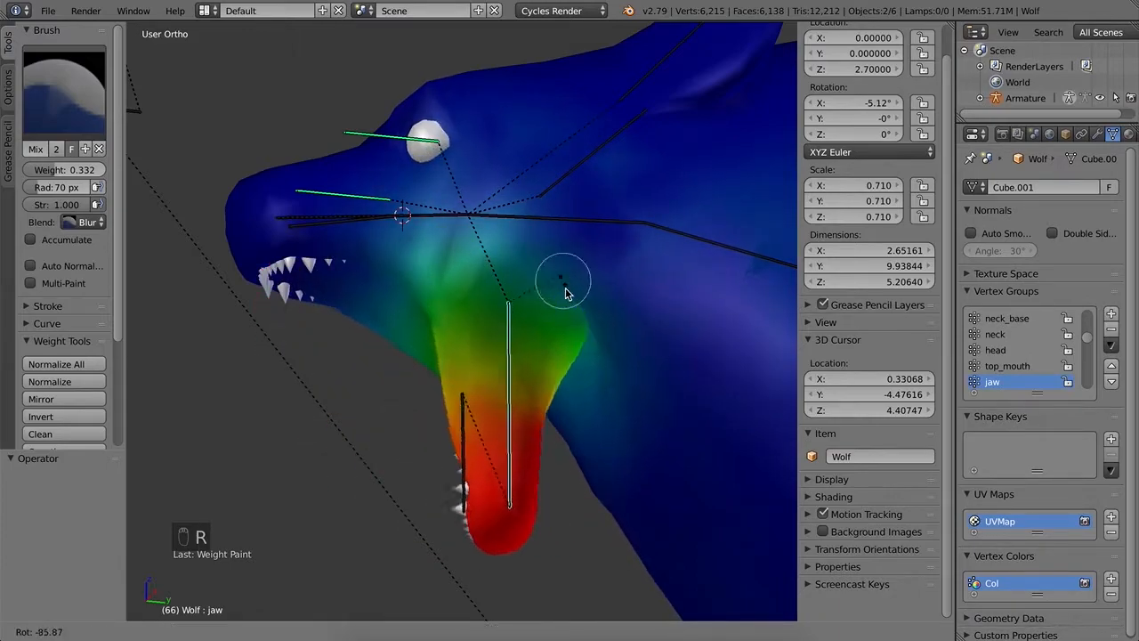
pyautogui.click(648, 347)
pyautogui.moveTo(648, 348); pyautogui.dragTo(635, 430, button='middle')
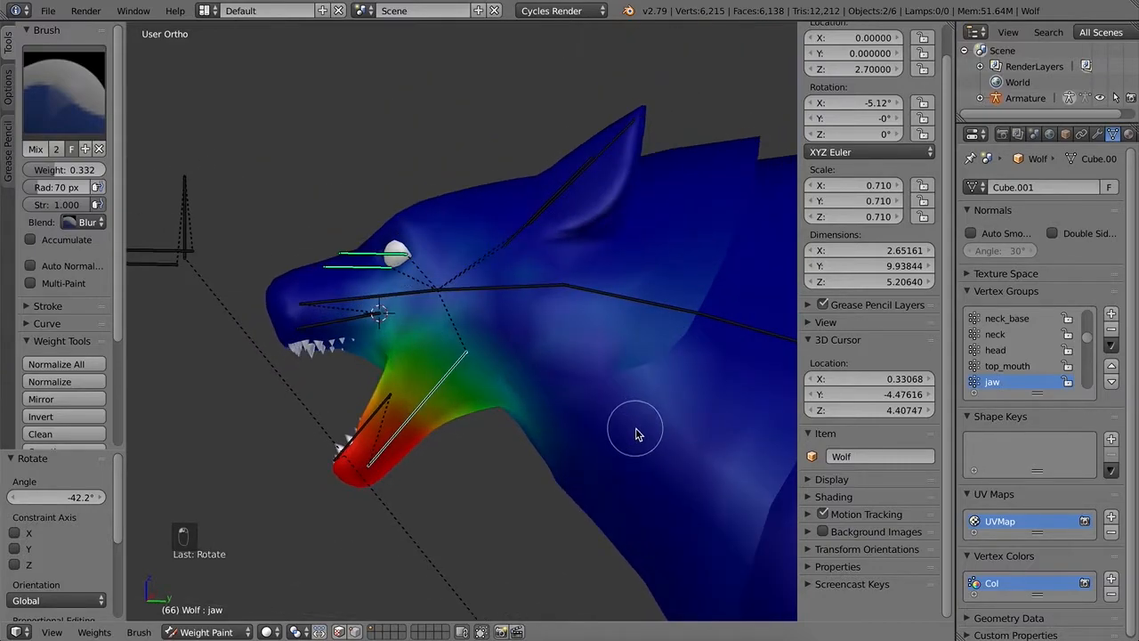
pyautogui.press('KP_3')
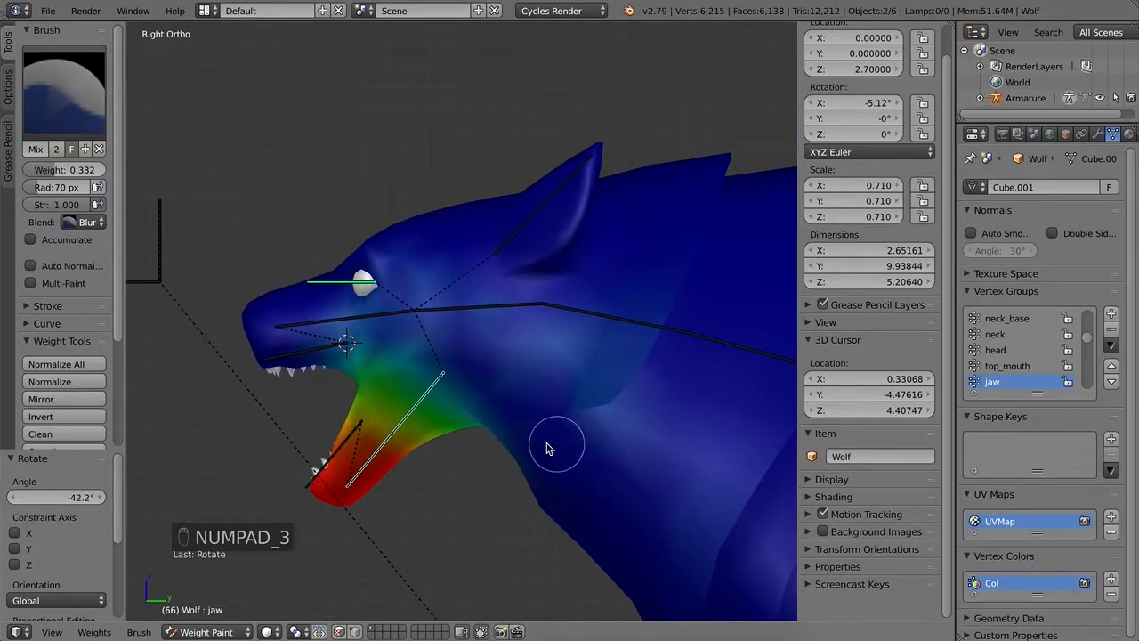
pyautogui.press('super+z')
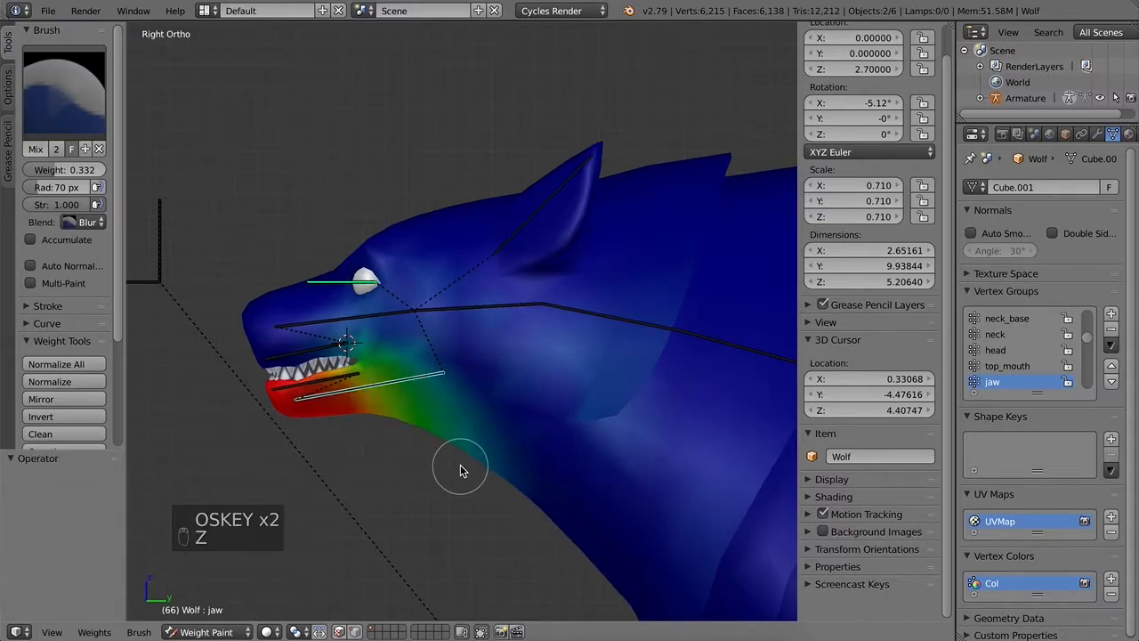
pyautogui.press('r')
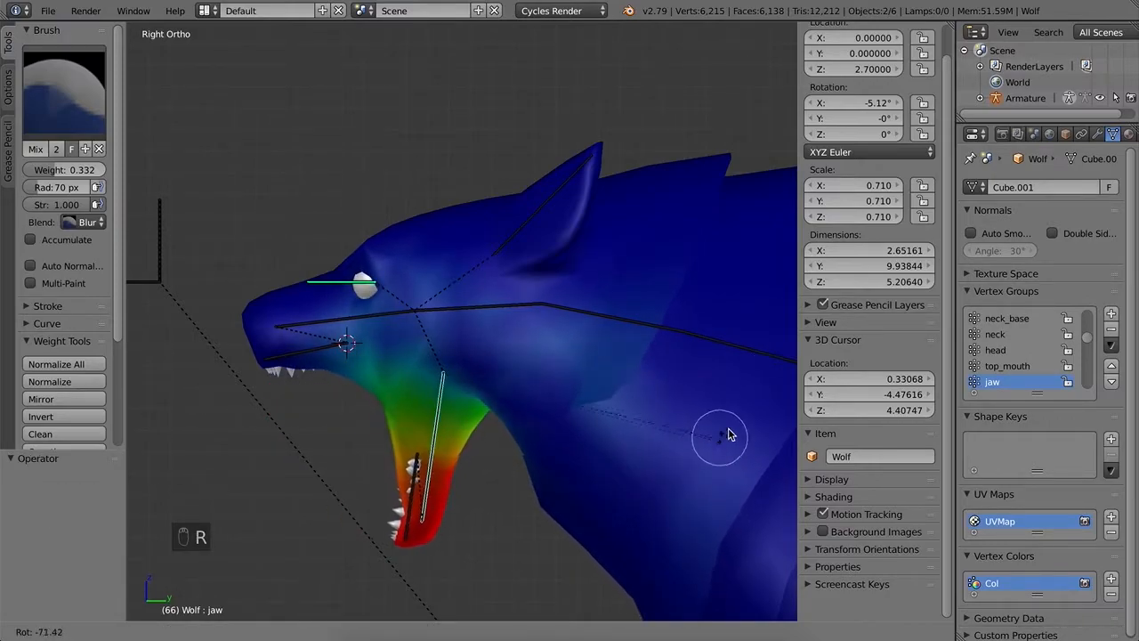
pyautogui.click(702, 494)
pyautogui.press('super+z')
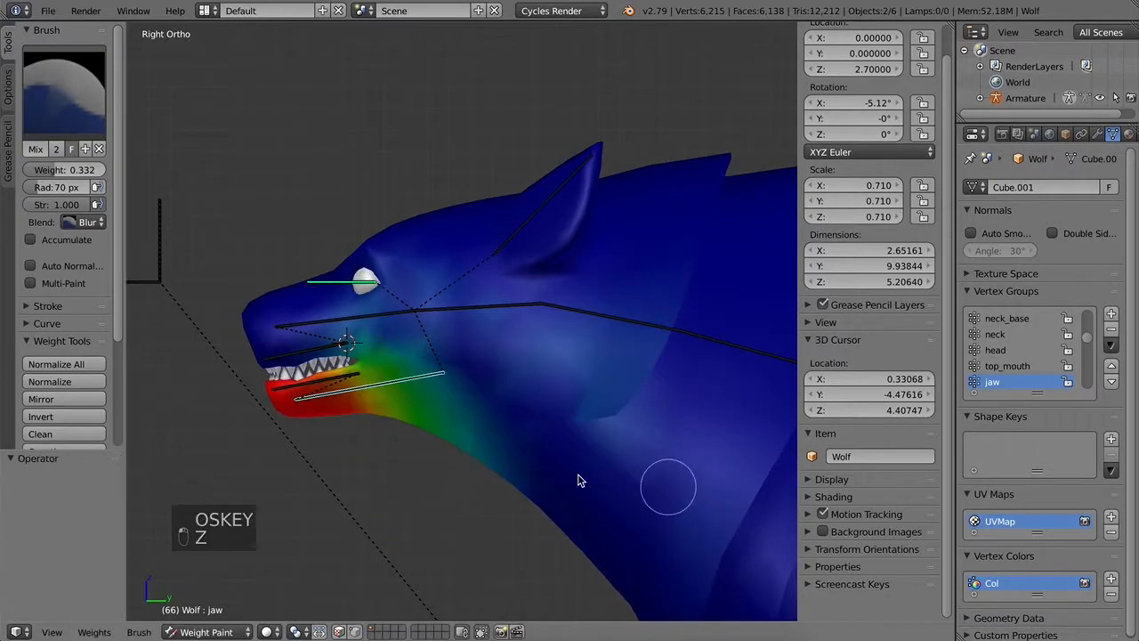
# Step: Set the brush to Mix blending with weight 0.000 and radius 136 px, and erase the jaw weights from the rear cheek and neck fur
pyautogui.click(93, 219)
pyautogui.click(89, 202)
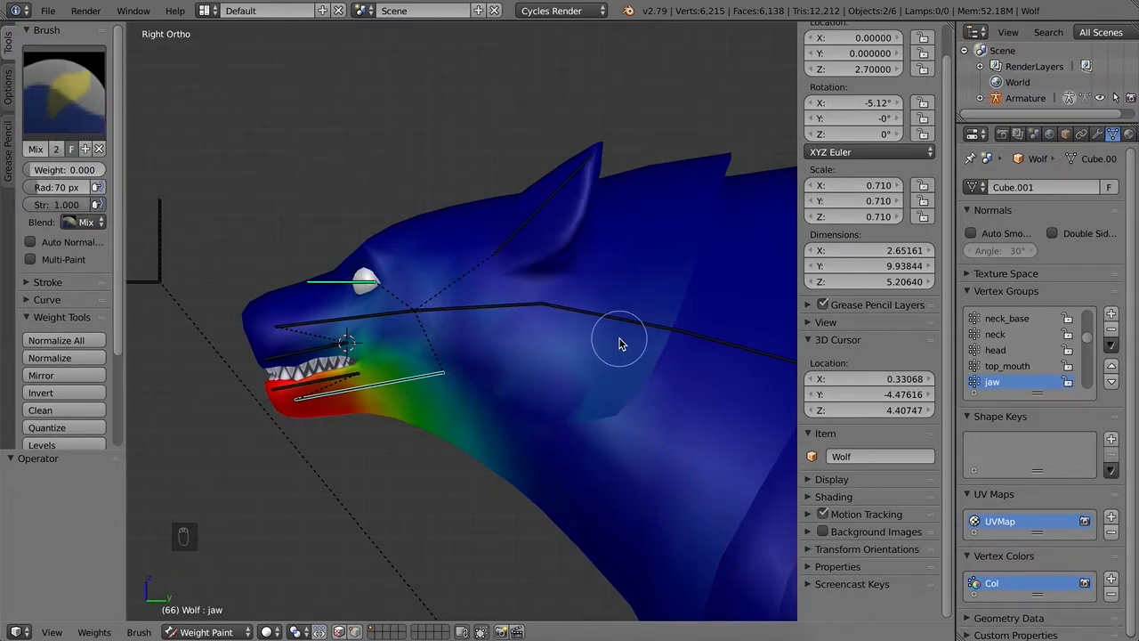
pyautogui.press('f')
pyautogui.click(653, 267)
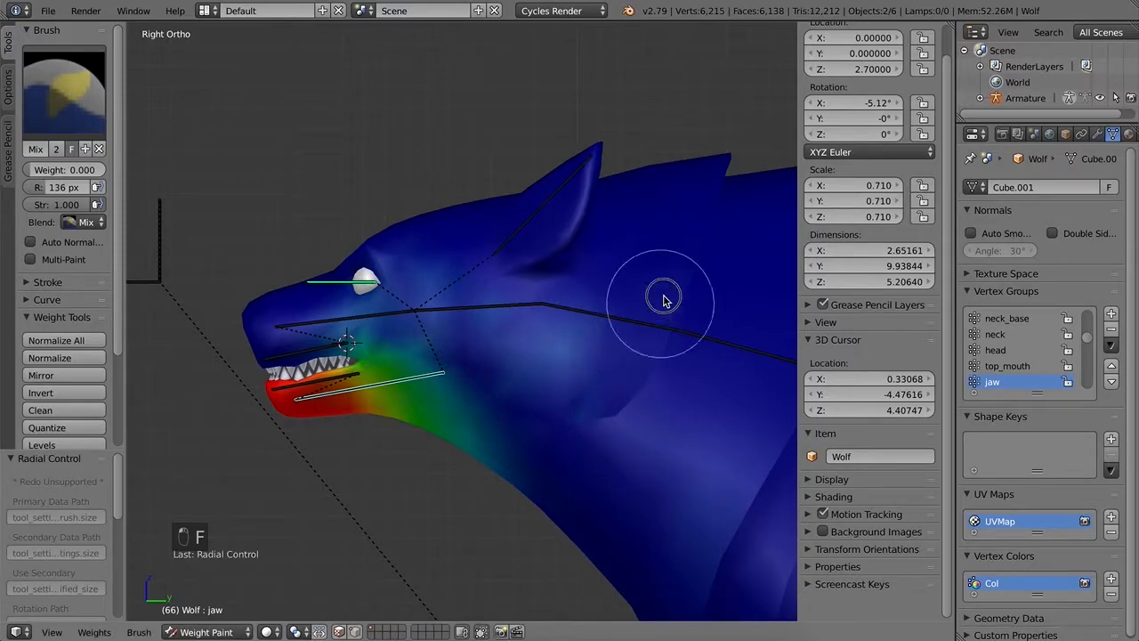
pyautogui.moveTo(567, 432)
pyautogui.mouseDown()
pyautogui.moveTo(544, 275)
pyautogui.moveTo(530, 298)
pyautogui.mouseUp()
pyautogui.moveTo(543, 392)
pyautogui.mouseDown()
pyautogui.moveTo(527, 297)
pyautogui.moveTo(349, 253)
pyautogui.moveTo(431, 265)
pyautogui.moveTo(293, 282)
pyautogui.moveTo(513, 317)
pyautogui.mouseUp()
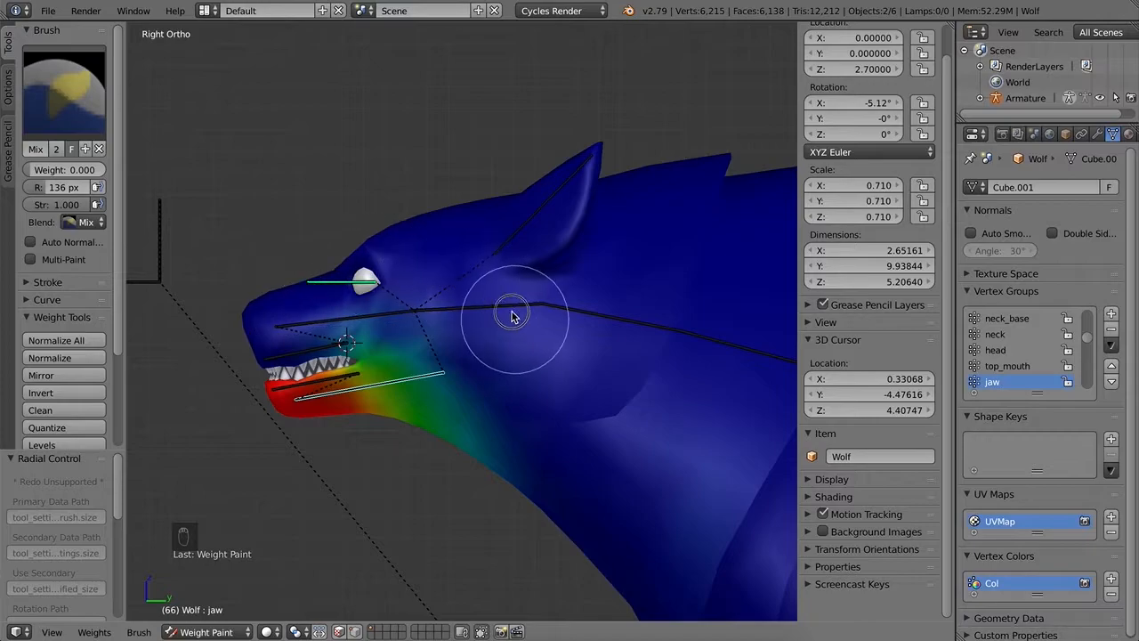
# Step: Rotate the jaw bone downward to check how the neck reacts to the erased weights, and undo the rotation
pyautogui.keyDown('shift'); pyautogui.moveTo(651, 432); pyautogui.dragTo(522, 260, button='middle'); pyautogui.keyUp('shift')
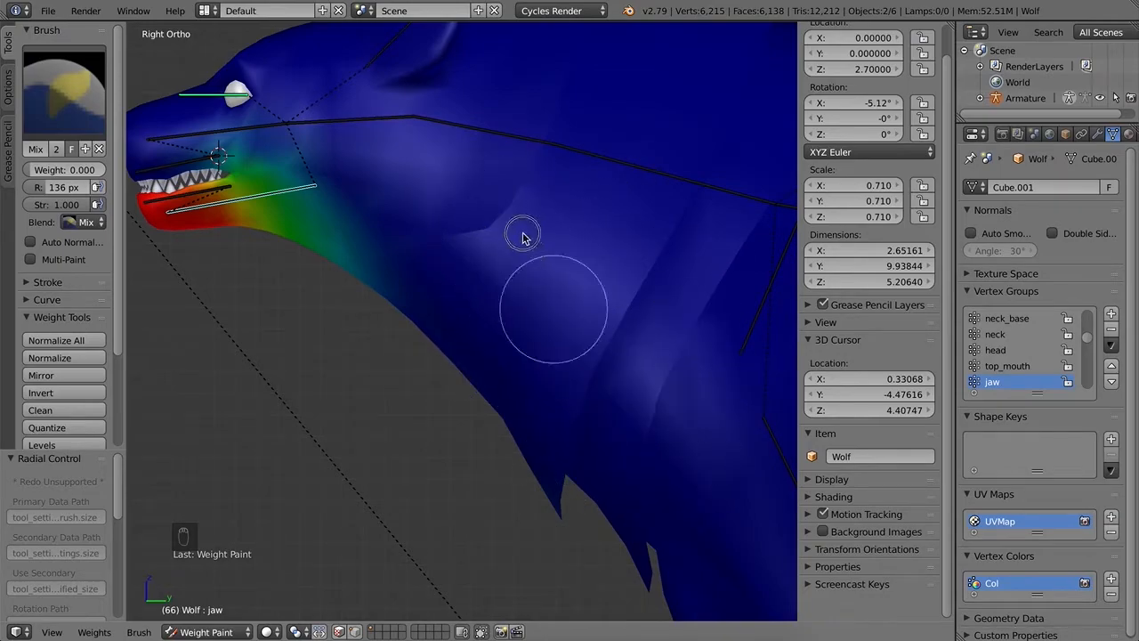
pyautogui.press('r')
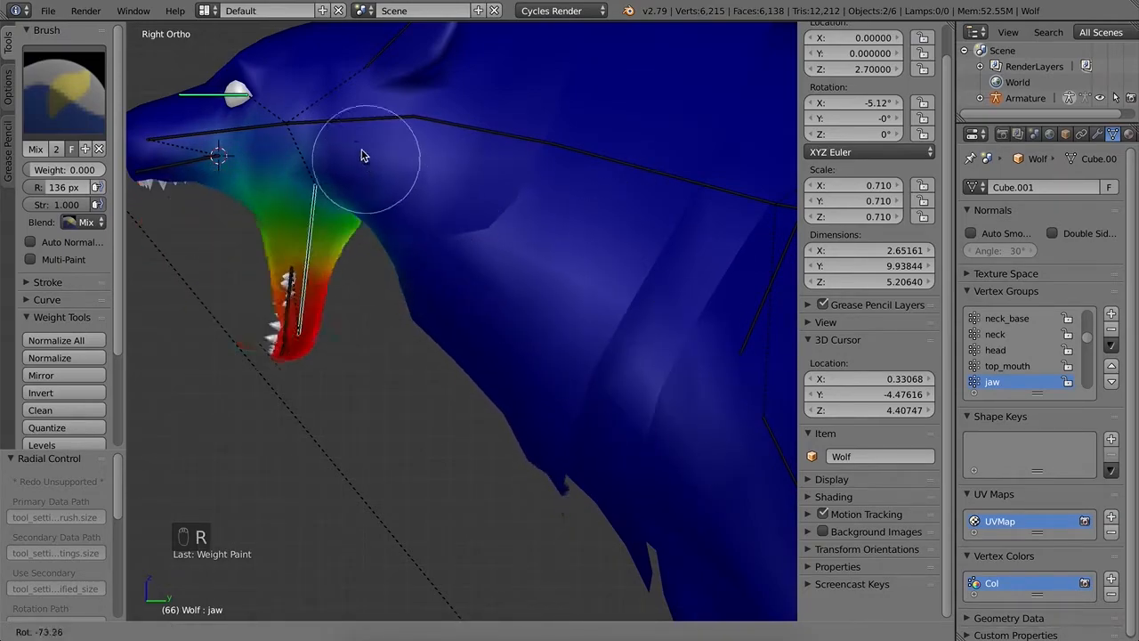
pyautogui.click(410, 236)
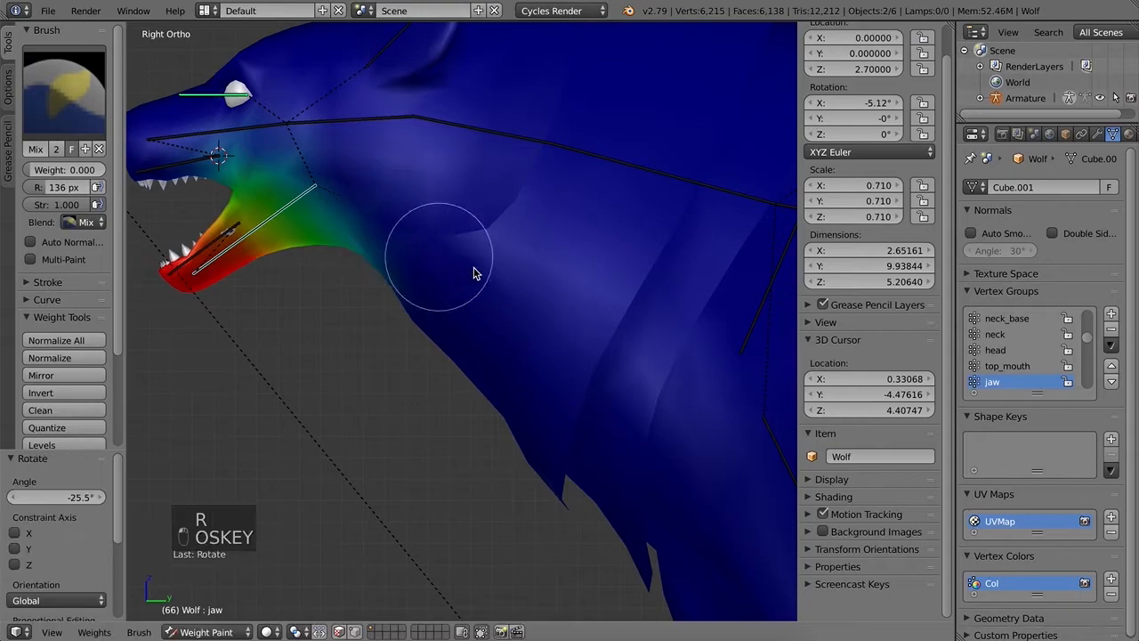
pyautogui.press('super+z')
# Step: Paint weight 0.000 along the side of the neck from a view below the head to clear leftover jaw influence
pyautogui.moveTo(535, 371); pyautogui.dragTo(542, 300, button='middle')
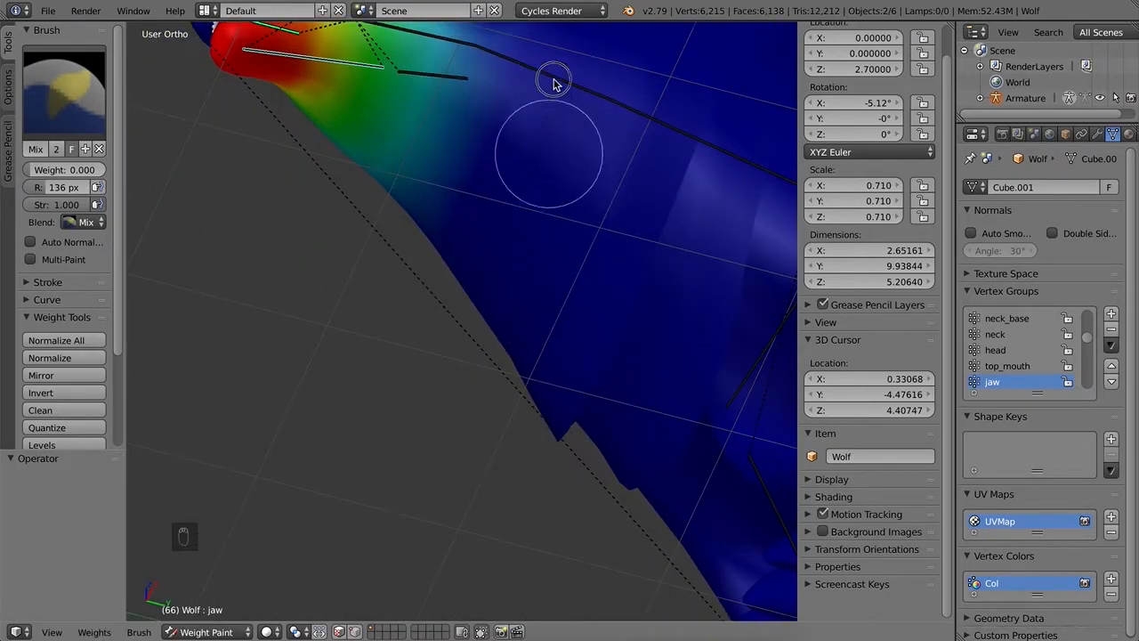
pyautogui.moveTo(586, 92)
pyautogui.mouseDown()
pyautogui.moveTo(636, 279)
pyautogui.moveTo(629, 356)
pyautogui.mouseUp()
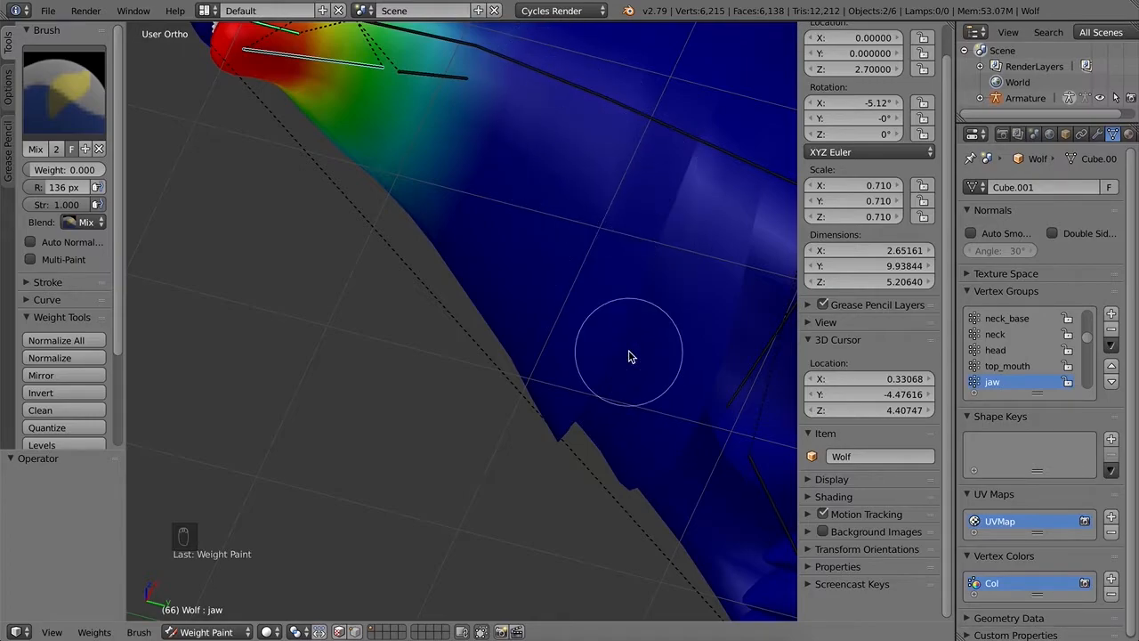
pyautogui.moveTo(570, 338); pyautogui.dragTo(562, 387, button='middle')
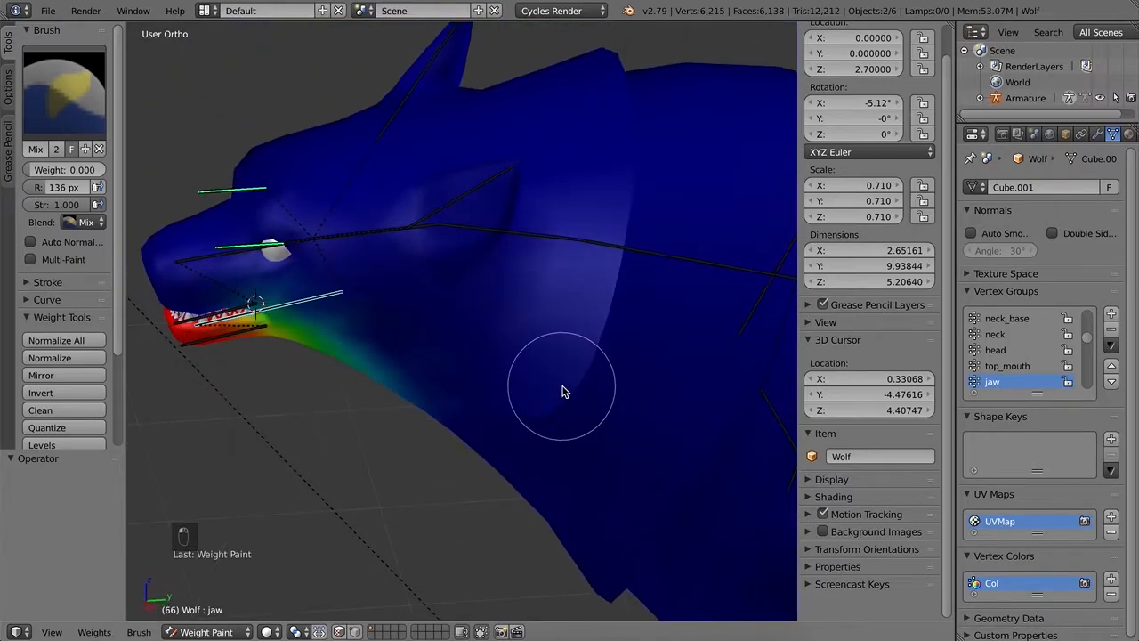
# Step: Test the jaw opening again in the right side view by rotating the jaw bone downward, and undo the rotation
pyautogui.press('KP_3')
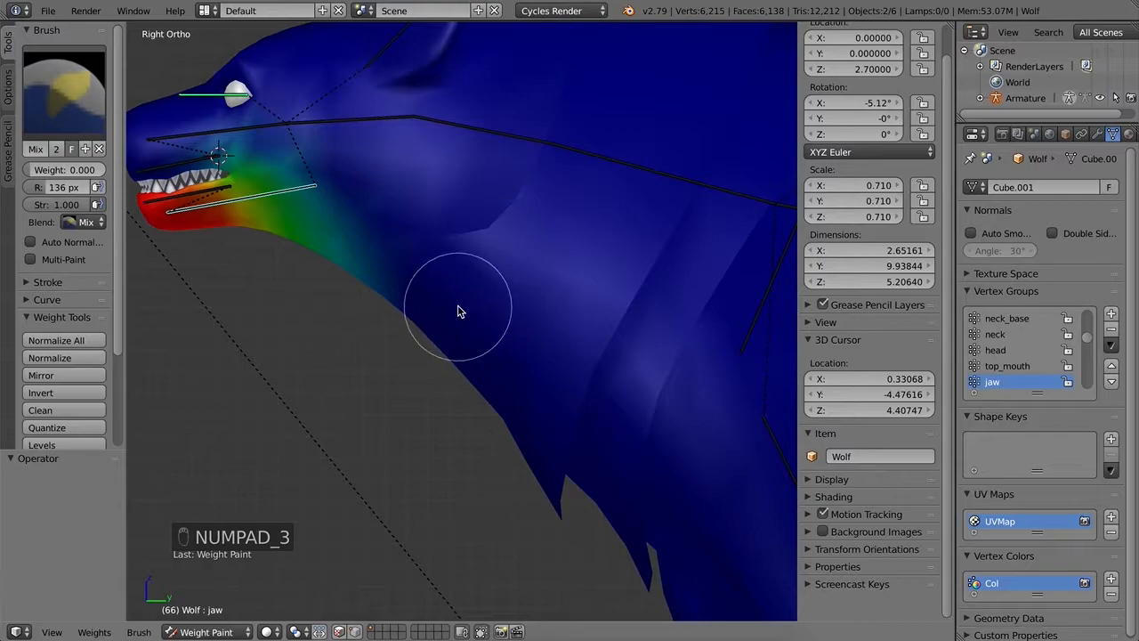
pyautogui.press('r')
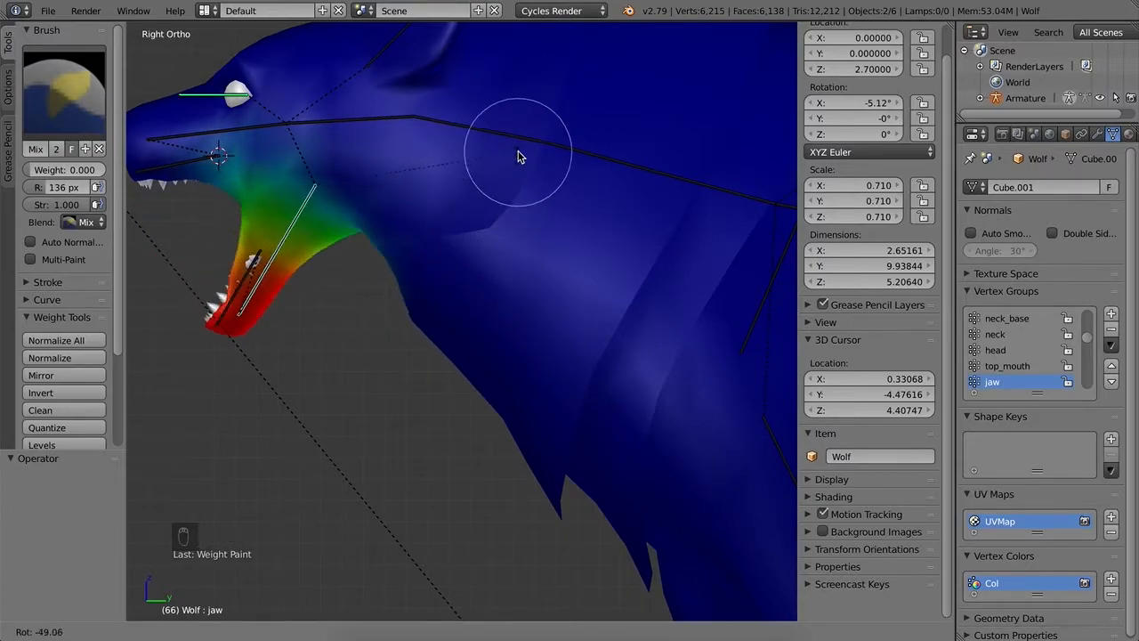
pyautogui.click(524, 152)
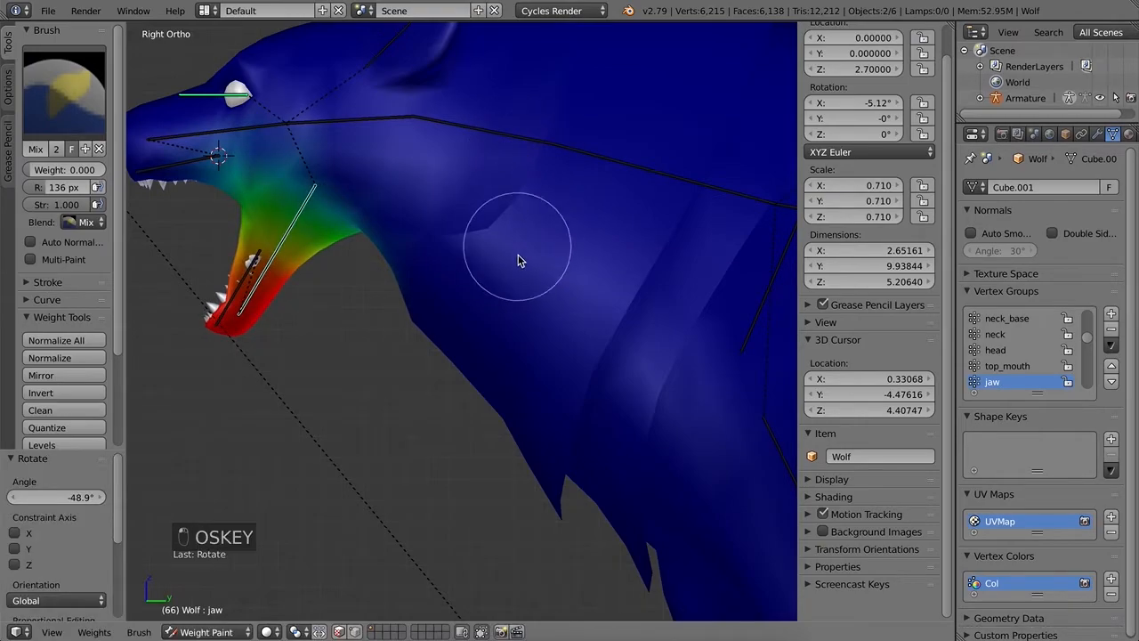
pyautogui.press('super+z')
# Step: Set the brush to Blur blending and smooth the jaw weights on the underside from the cheek to the lower jaw
pyautogui.moveTo(514, 343)
pyautogui.mouseDown(button='middle')
pyautogui.moveTo(455, 323)
pyautogui.moveTo(468, 316)
pyautogui.moveTo(427, 294)
pyautogui.mouseUp(button='middle')
pyautogui.click(104, 222)
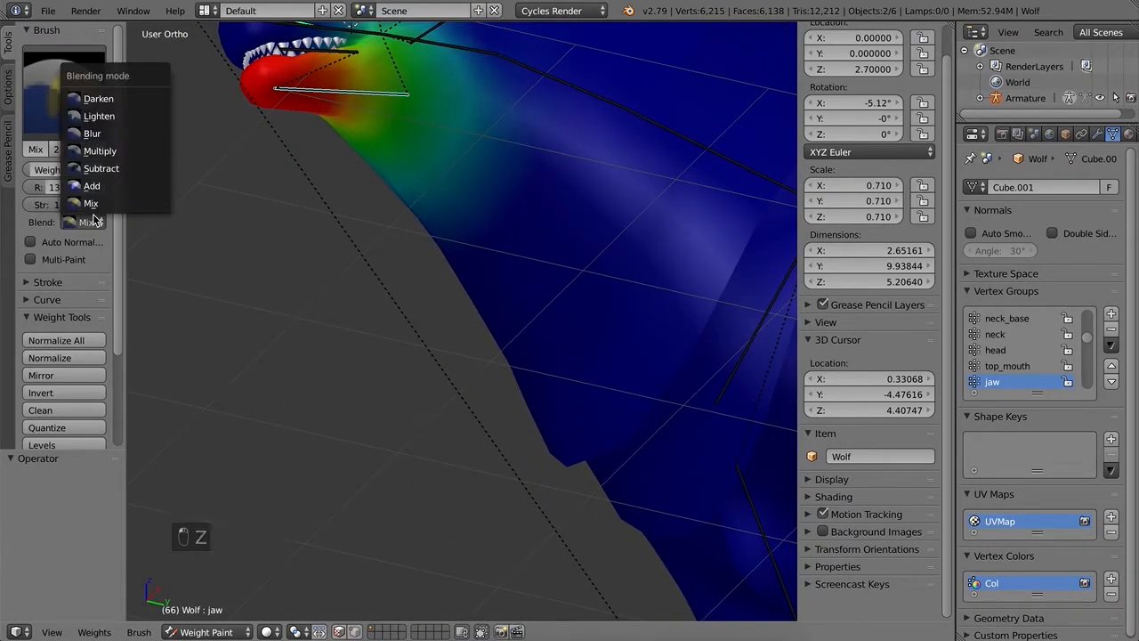
pyautogui.click(89, 131)
pyautogui.moveTo(464, 131); pyautogui.dragTo(448, 127)
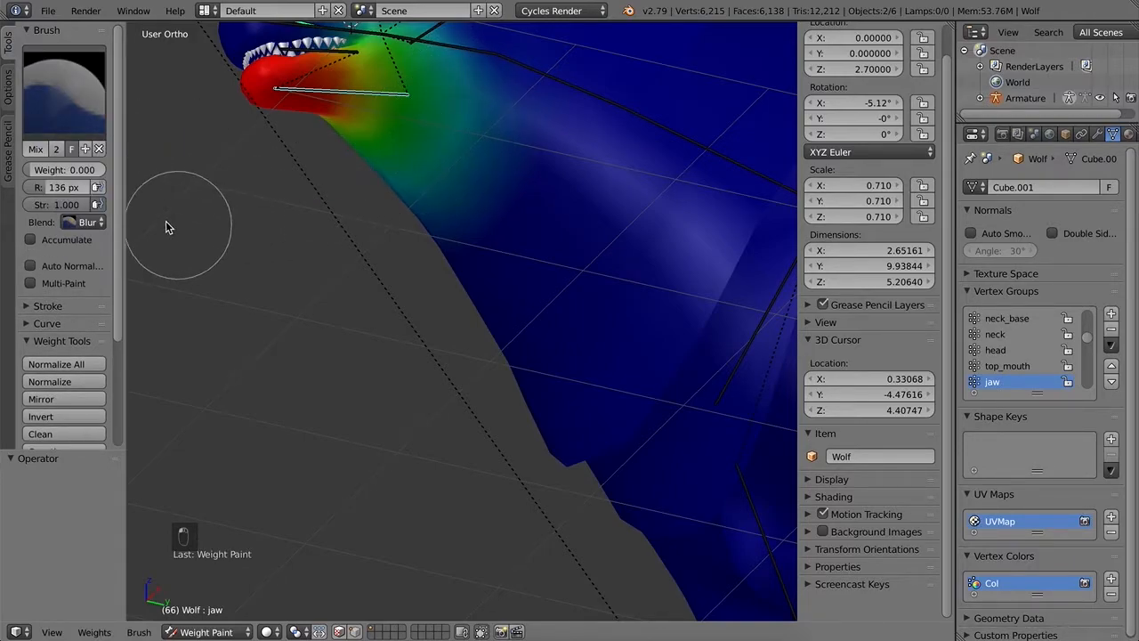
pyautogui.moveTo(448, 107)
pyautogui.mouseDown()
pyautogui.moveTo(463, 98)
pyautogui.moveTo(446, 132)
pyautogui.moveTo(431, 117)
pyautogui.moveTo(483, 141)
pyautogui.moveTo(433, 163)
pyautogui.moveTo(425, 101)
pyautogui.moveTo(435, 98)
pyautogui.moveTo(335, 119)
pyautogui.mouseUp()
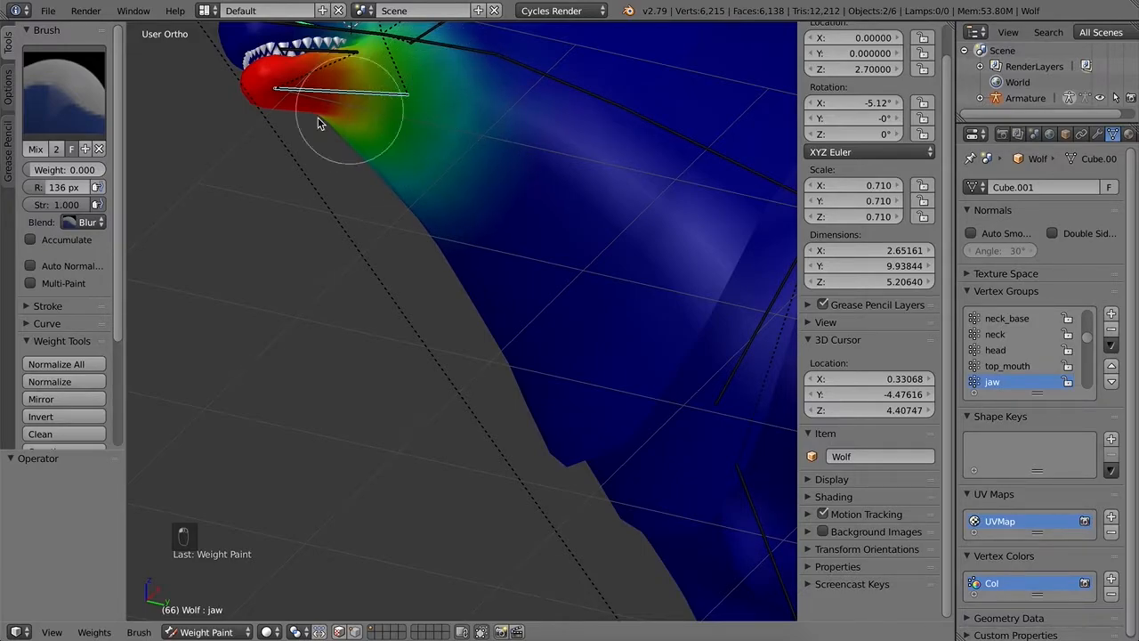
# Step: Set the brush to Subtract blending with weight 0.202 and strength 0.242, and reduce the jaw weights on the cheek behind the jaw bone
pyautogui.click(75, 222)
pyautogui.click(107, 169)
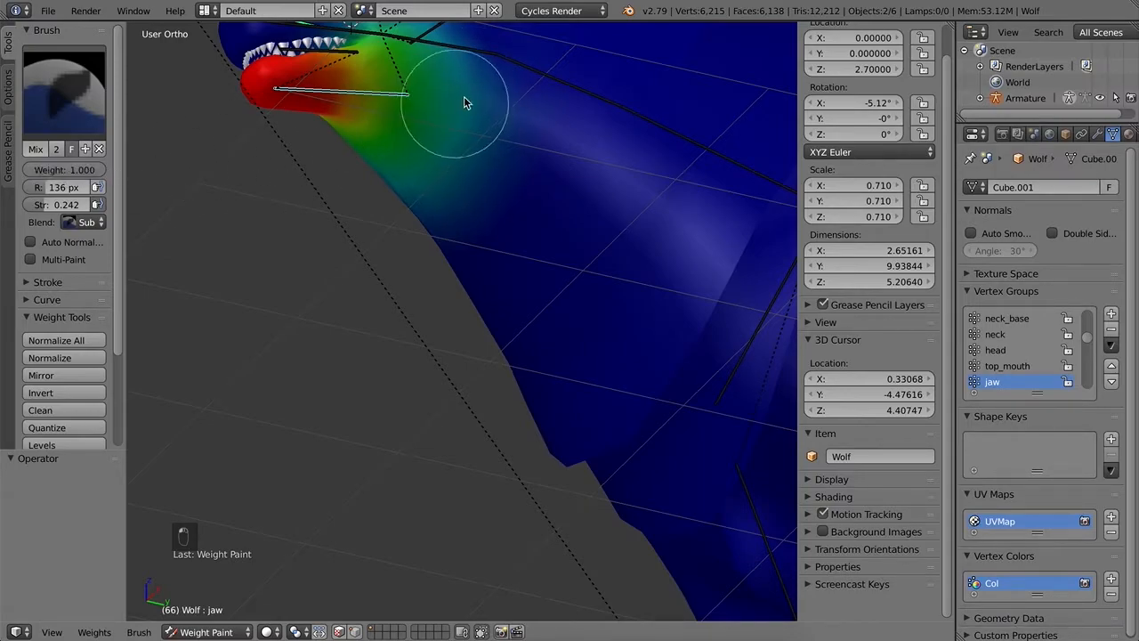
pyautogui.moveTo(459, 106); pyautogui.dragTo(470, 130)
pyautogui.press('super+z')
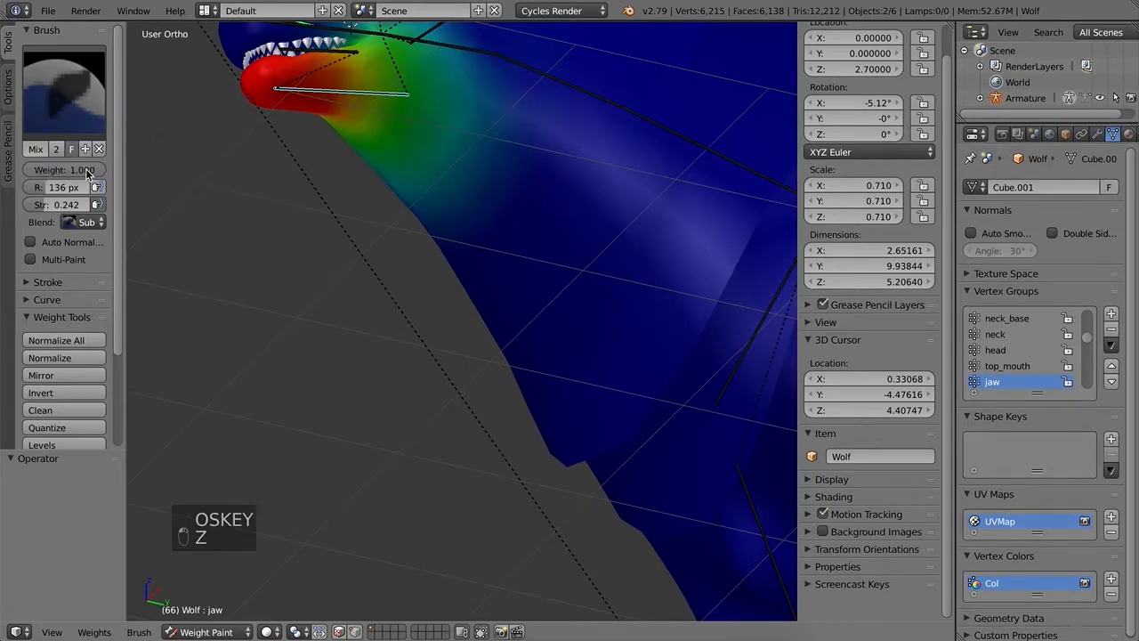
pyautogui.moveTo(489, 105); pyautogui.dragTo(477, 128)
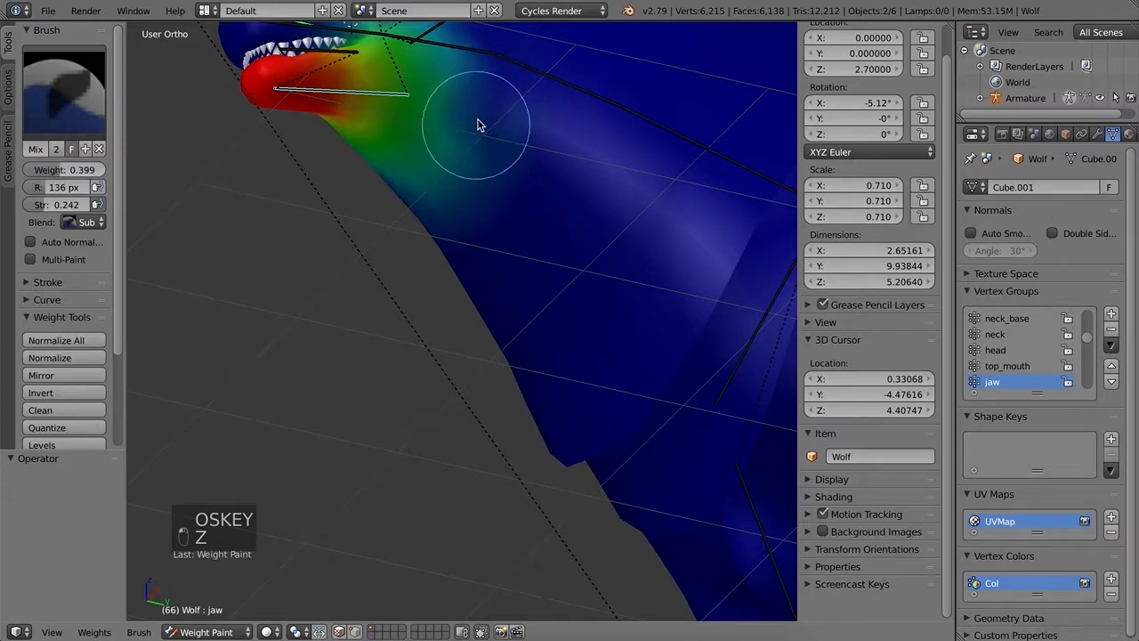
pyautogui.press('super+z')
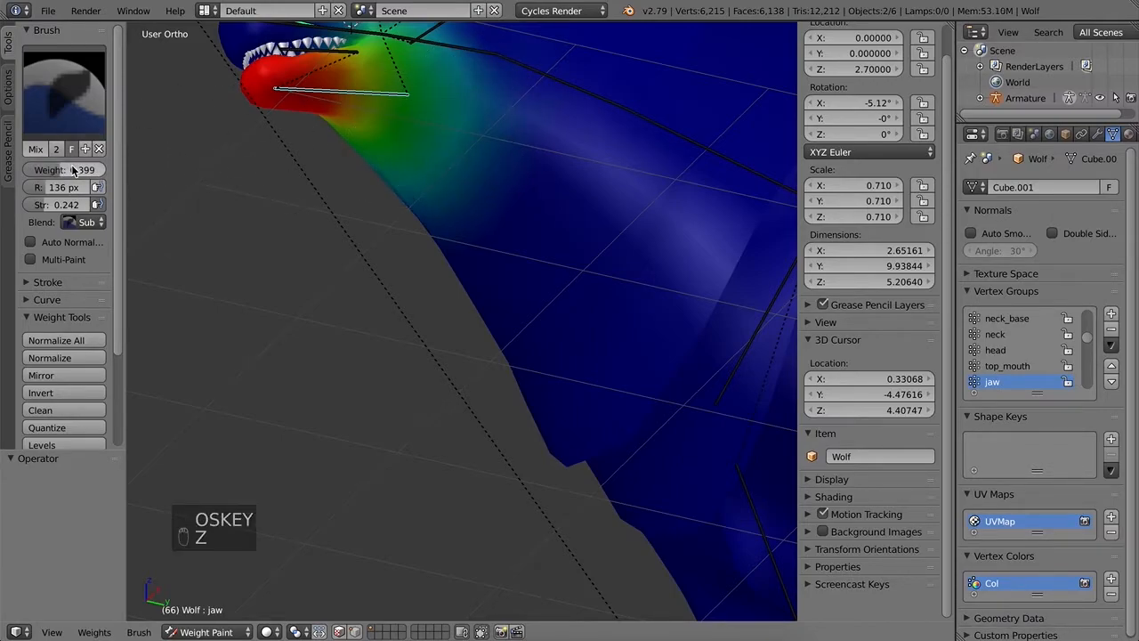
pyautogui.moveTo(494, 81)
pyautogui.mouseDown()
pyautogui.moveTo(482, 93)
pyautogui.moveTo(452, 83)
pyautogui.mouseUp()
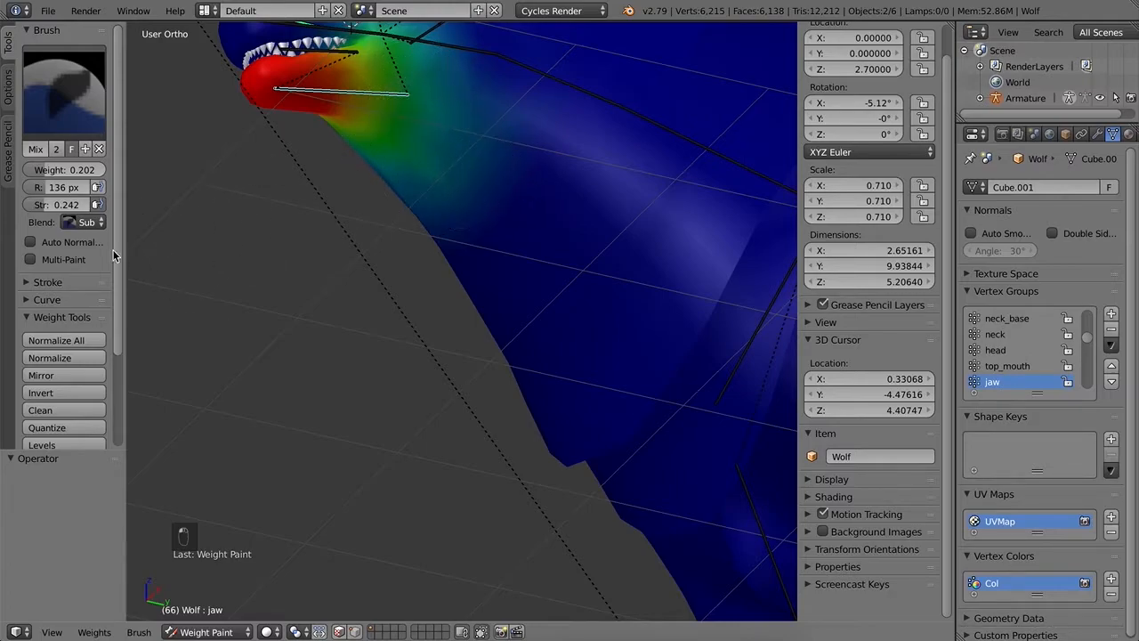
# Step: Set the brush to Blur blending with strength 0.242 and smooth the jaw weights on the cheek behind the jaw bone
pyautogui.click(86, 223)
pyautogui.click(110, 201)
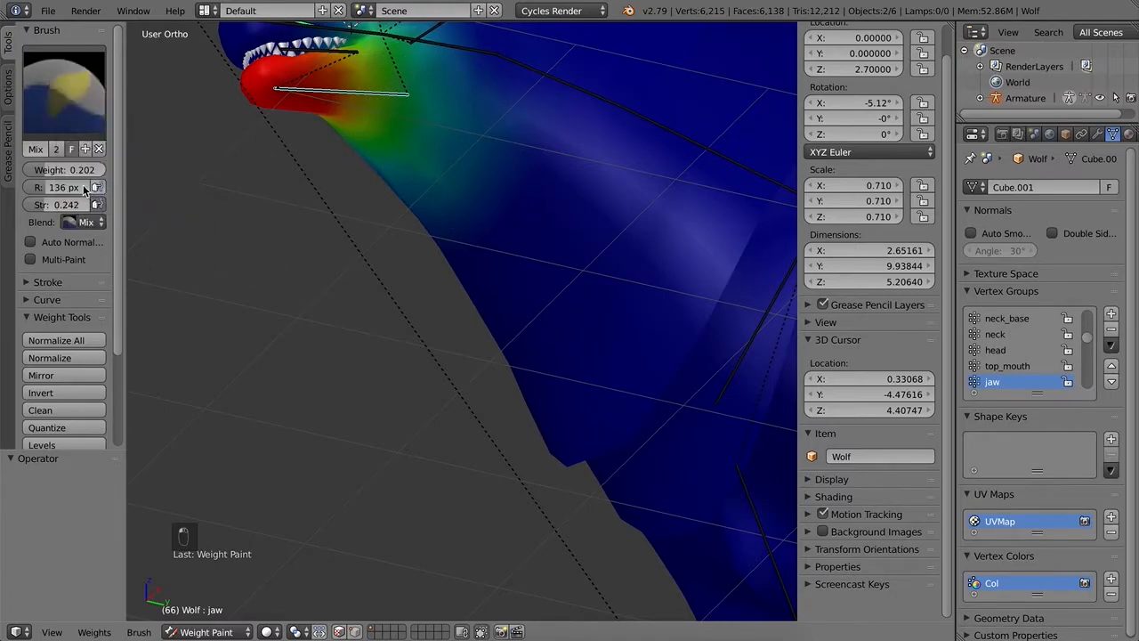
pyautogui.click(86, 224)
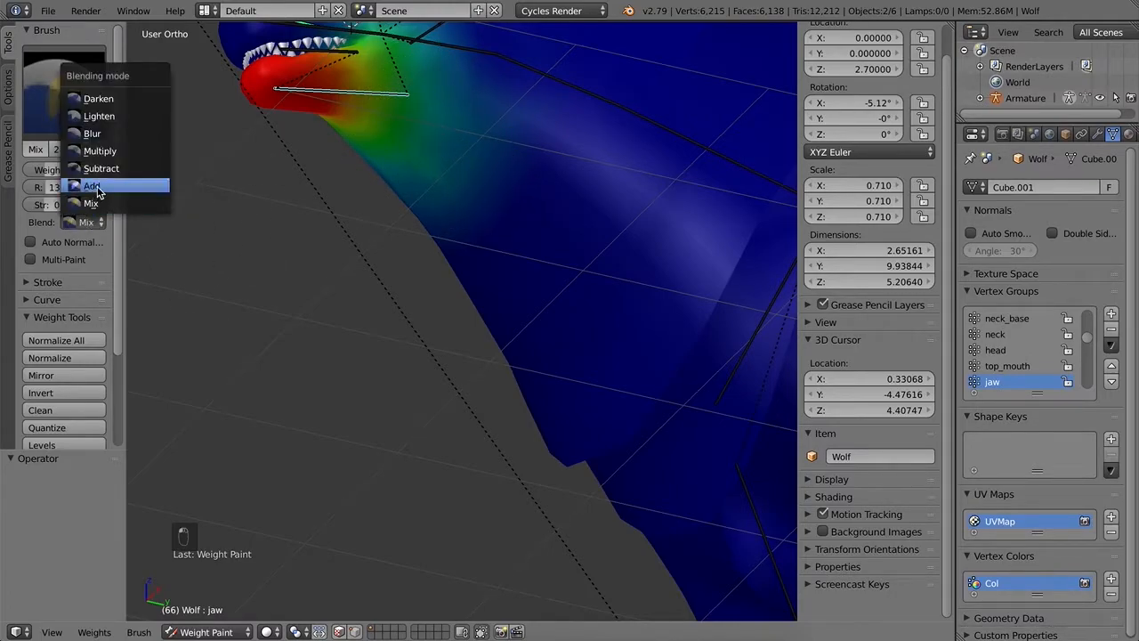
pyautogui.click(93, 134)
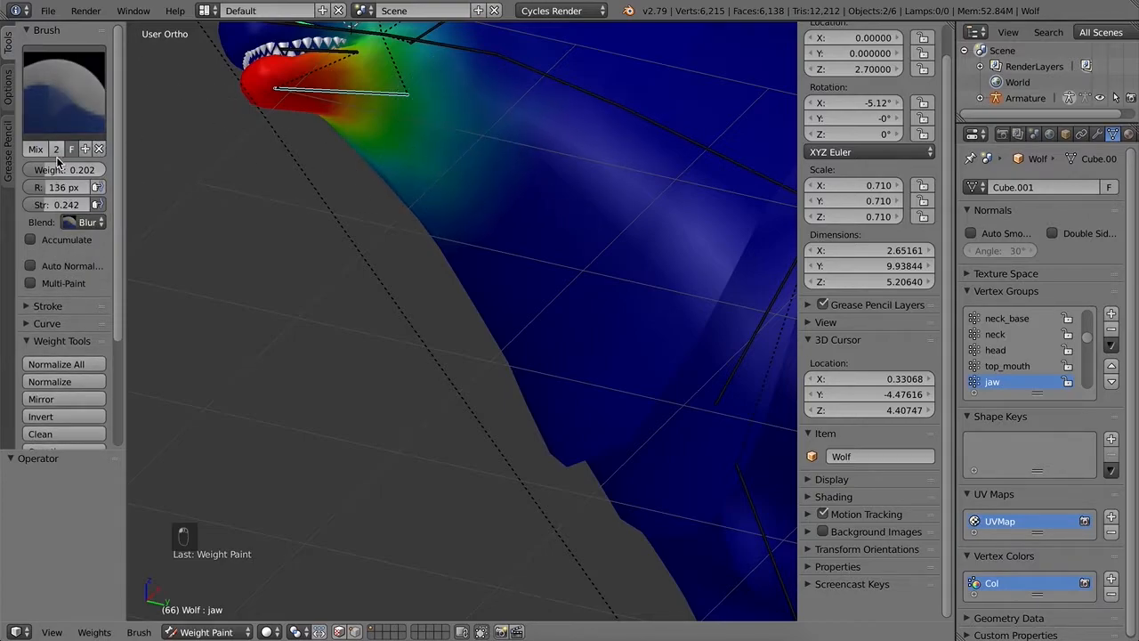
pyautogui.moveTo(401, 160)
pyautogui.mouseDown()
pyautogui.moveTo(435, 183)
pyautogui.moveTo(440, 142)
pyautogui.moveTo(422, 181)
pyautogui.moveTo(427, 64)
pyautogui.moveTo(438, 102)
pyautogui.mouseUp()
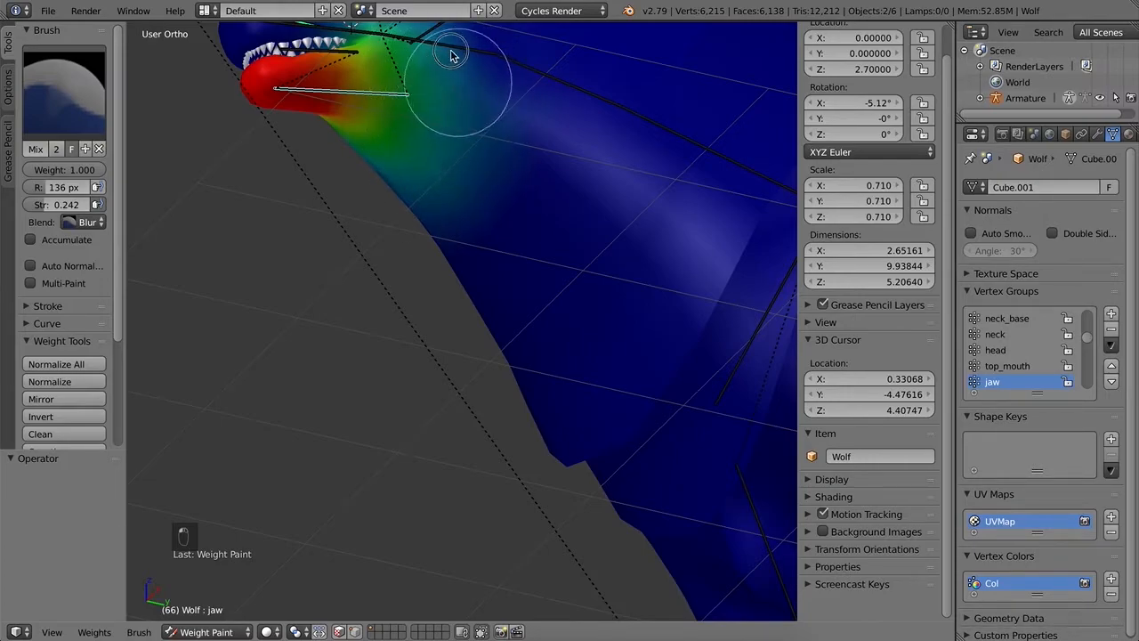
# Step: Test the mouth opening in the right side view by rotating the jaw bone downward, and undo the rotation
pyautogui.keyDown('shift'); pyautogui.moveTo(496, 146); pyautogui.dragTo(532, 271, button='middle'); pyautogui.keyUp('shift')
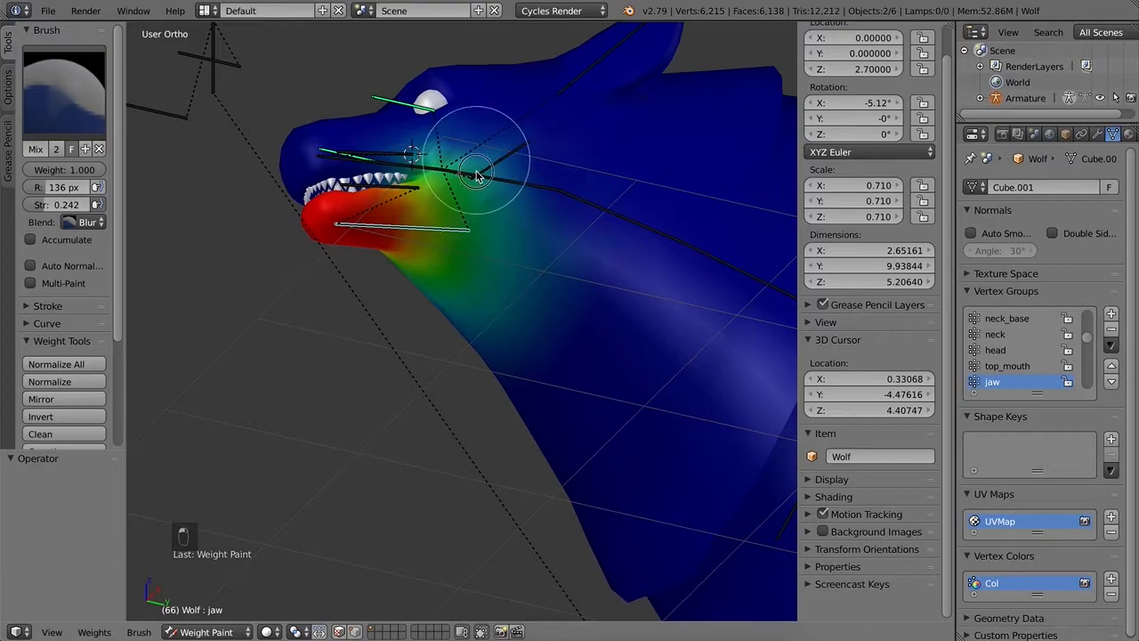
pyautogui.keyDown('shift'); pyautogui.moveTo(472, 174); pyautogui.dragTo(499, 233, button='middle'); pyautogui.keyUp('shift')
pyautogui.press('KP_3')
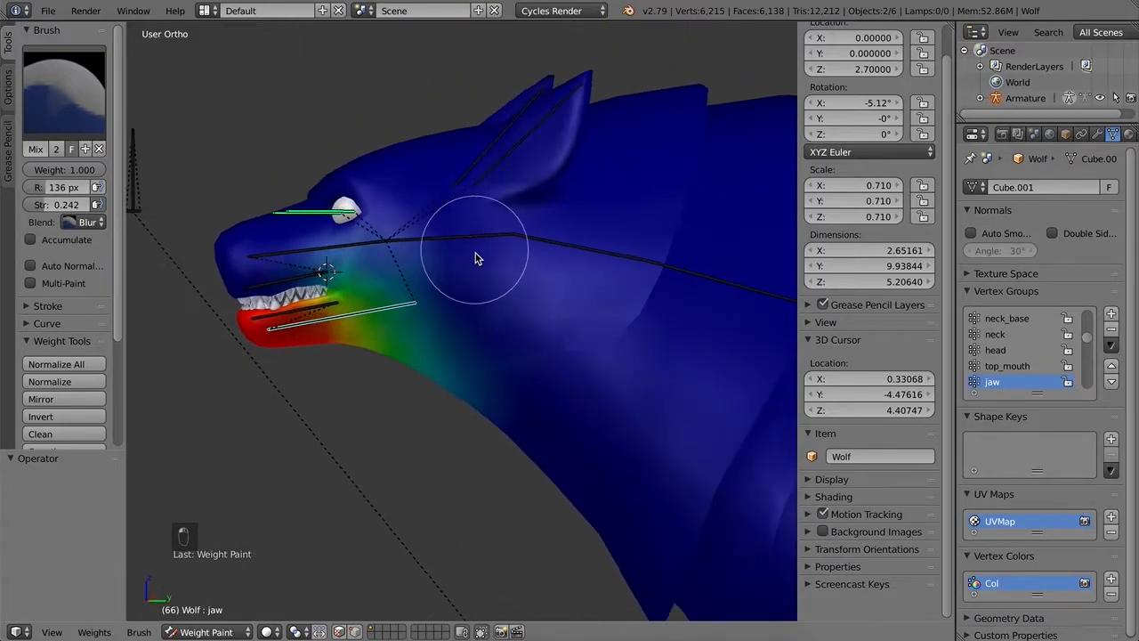
pyautogui.press('r')
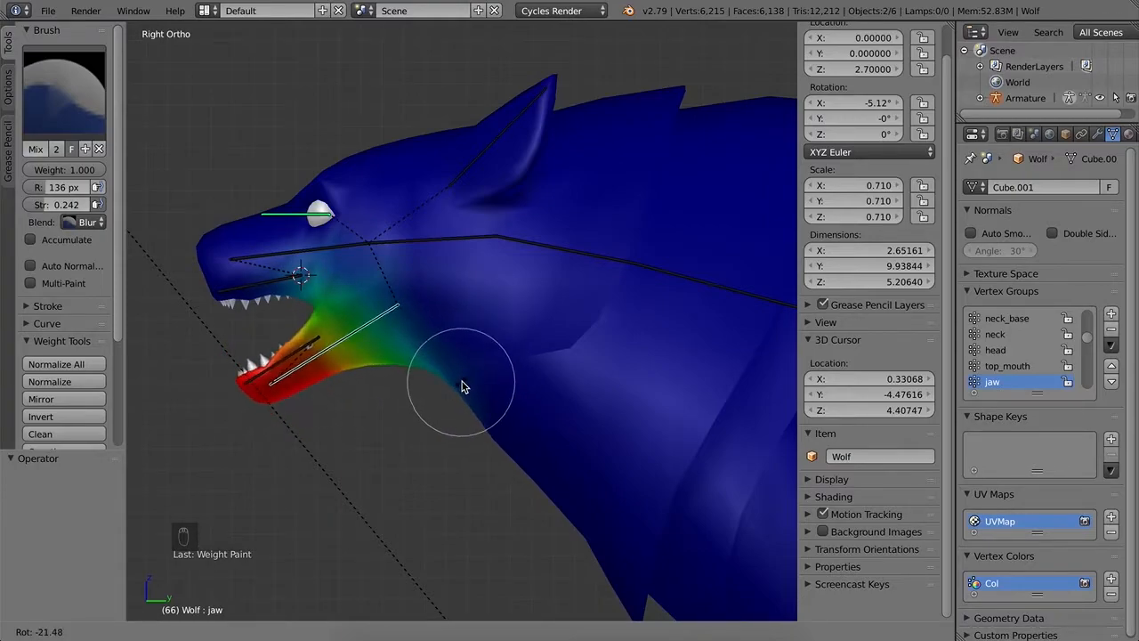
pyautogui.click(468, 389)
pyautogui.press('super+z')
# Step: Smooth the upper cheek's jaw weights, and paint weight 0.316 at strength 0.176 with Mix blending down the side of the throat
pyautogui.moveTo(497, 403)
pyautogui.mouseDown(button='middle')
pyautogui.moveTo(526, 343)
pyautogui.moveTo(539, 351)
pyautogui.moveTo(529, 305)
pyautogui.mouseUp(button='middle')
pyautogui.moveTo(516, 166); pyautogui.dragTo(521, 160)
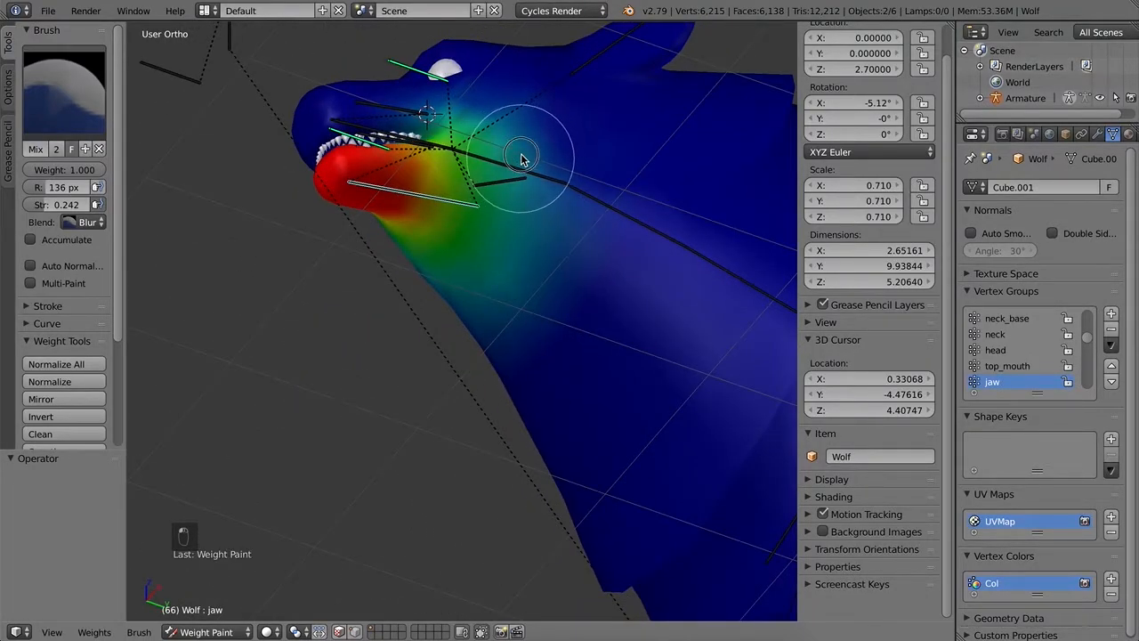
pyautogui.click(76, 224)
pyautogui.click(80, 200)
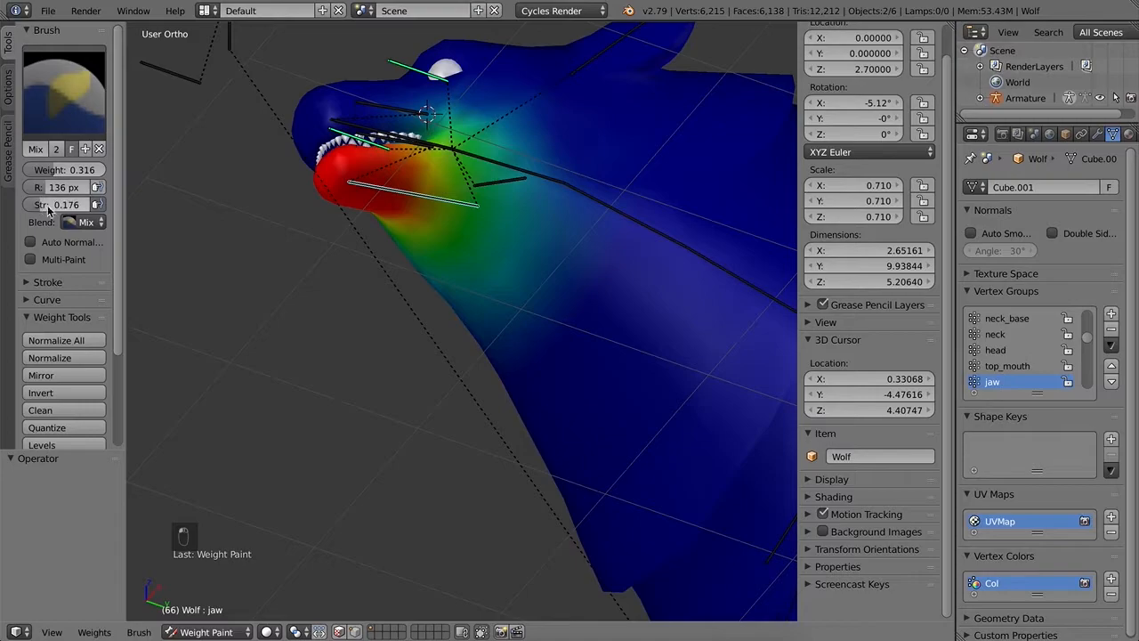
pyautogui.moveTo(524, 290)
pyautogui.mouseDown()
pyautogui.moveTo(544, 332)
pyautogui.moveTo(588, 347)
pyautogui.moveTo(580, 353)
pyautogui.moveTo(582, 324)
pyautogui.moveTo(527, 309)
pyautogui.moveTo(514, 291)
pyautogui.mouseUp()
pyautogui.moveTo(558, 330); pyautogui.dragTo(582, 378)
# Step: Set the brush to Blur blending with strength 1.000 and smooth the jaw weights along the throat and neck
pyautogui.click(82, 222)
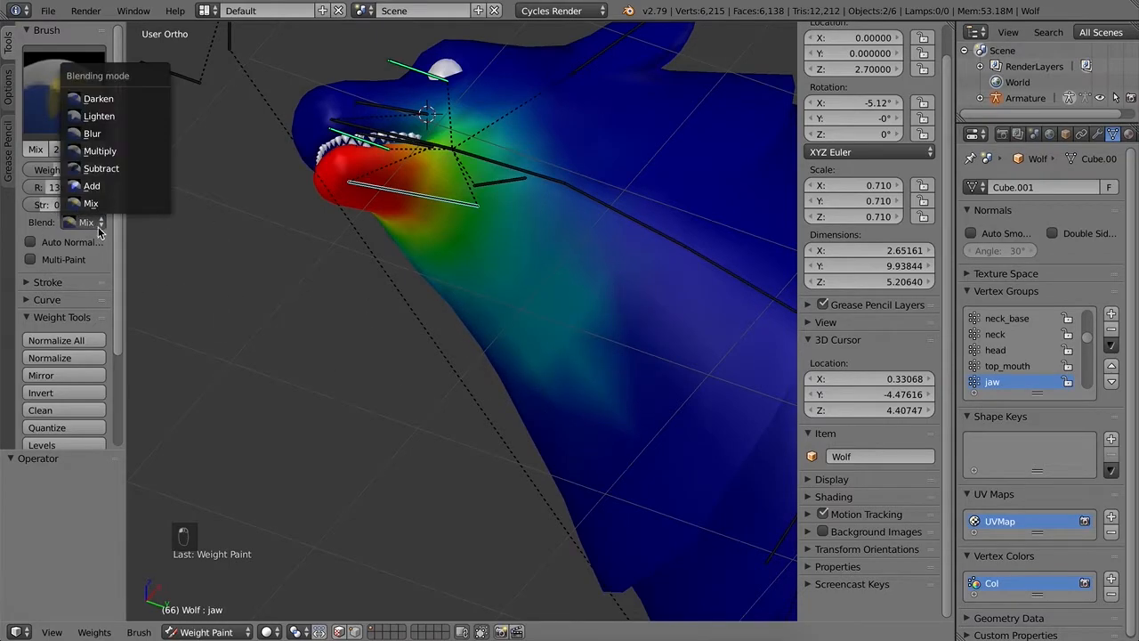
pyautogui.click(98, 135)
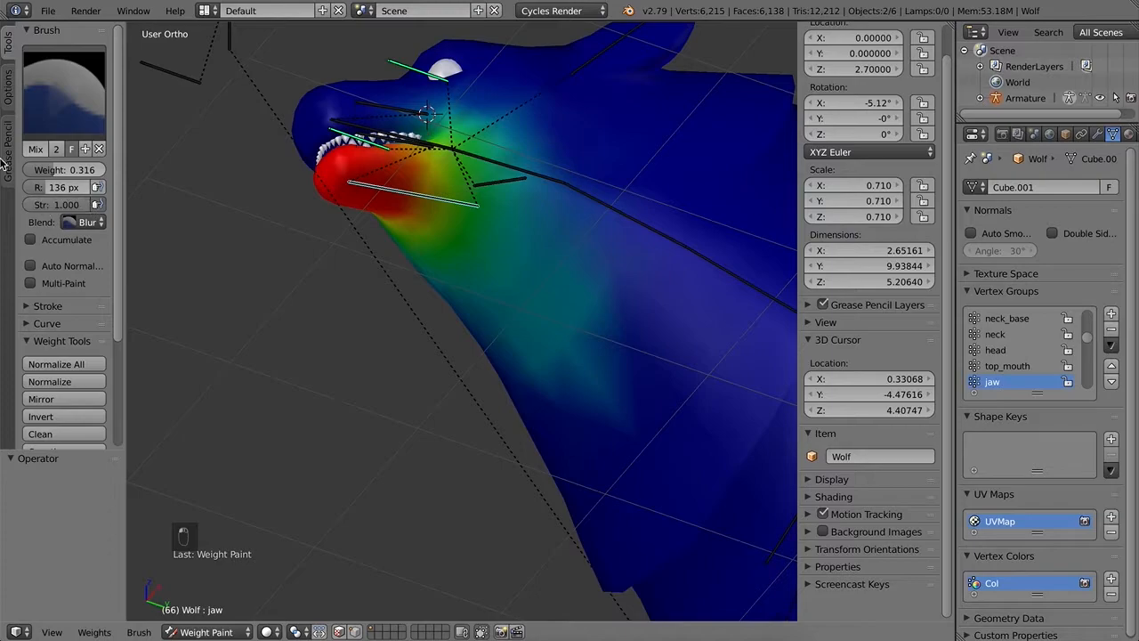
pyautogui.moveTo(593, 302)
pyautogui.mouseDown()
pyautogui.moveTo(595, 288)
pyautogui.moveTo(600, 385)
pyautogui.mouseUp()
pyautogui.moveTo(596, 307)
pyautogui.mouseDown()
pyautogui.moveTo(552, 214)
pyautogui.moveTo(539, 261)
pyautogui.moveTo(485, 174)
pyautogui.moveTo(523, 148)
pyautogui.moveTo(549, 323)
pyautogui.moveTo(652, 386)
pyautogui.mouseUp()
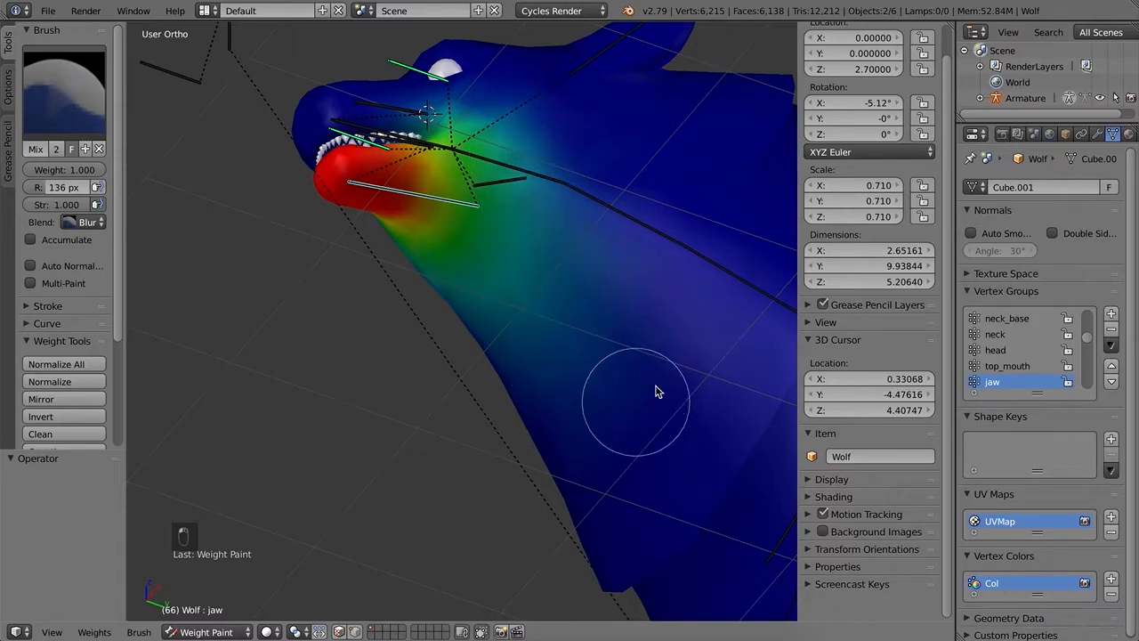
pyautogui.moveTo(499, 242)
pyautogui.mouseDown()
pyautogui.moveTo(481, 246)
pyautogui.moveTo(432, 201)
pyautogui.moveTo(410, 204)
pyautogui.moveTo(438, 171)
pyautogui.moveTo(516, 262)
pyautogui.mouseUp()
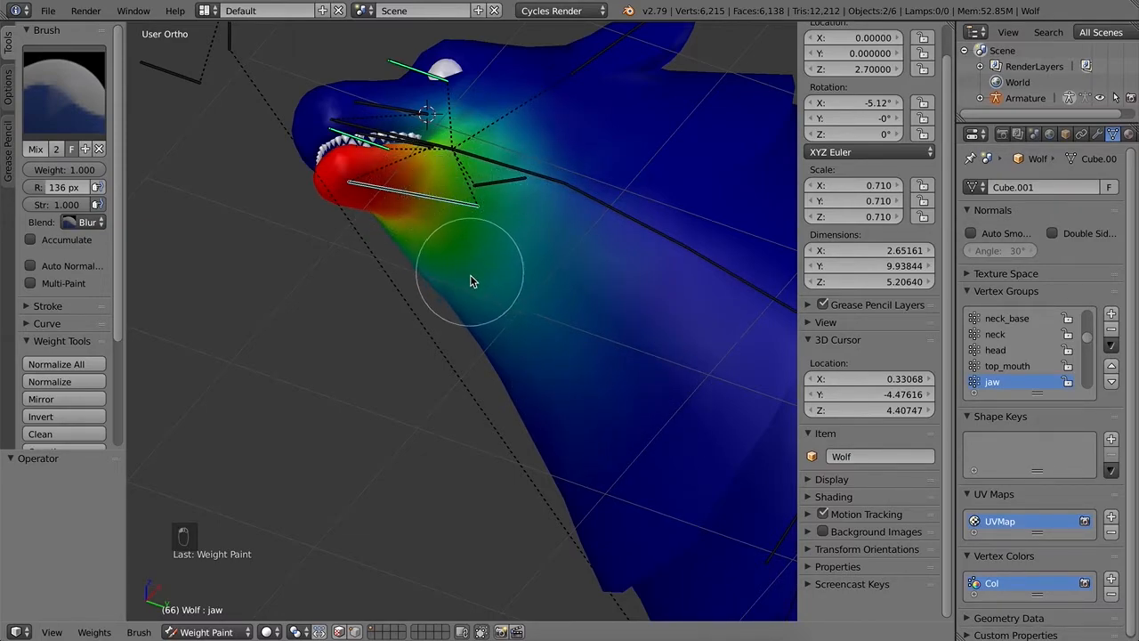
# Step: Rotate the jaw bone about -28.3° in the right side view and inspect the opened mouth up close
pyautogui.press('KP_3')
pyautogui.press('r')
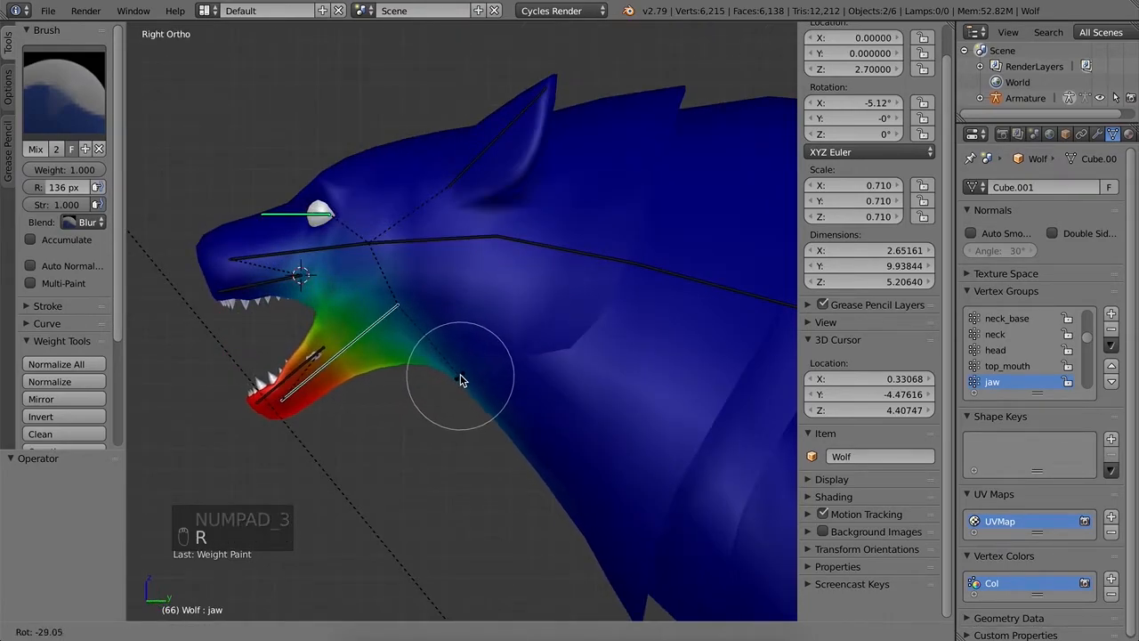
pyautogui.click(459, 374)
pyautogui.scroll(2, 338, 383)
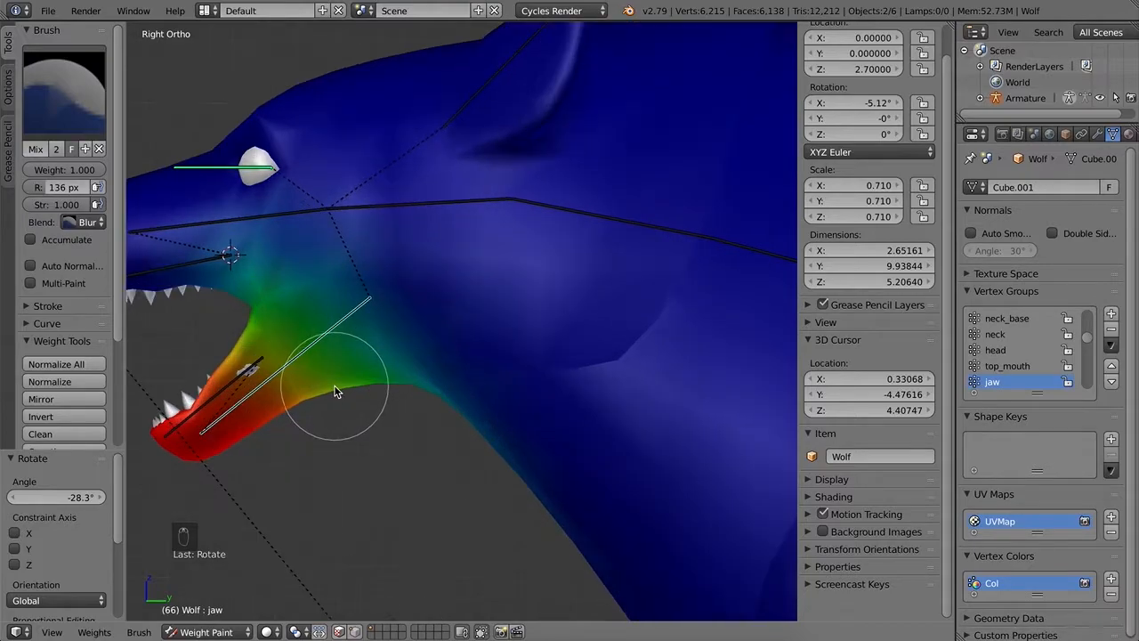
pyautogui.scroll(2, 321, 373)
pyautogui.keyDown('shift'); pyautogui.moveTo(277, 357); pyautogui.dragTo(587, 280, button='middle'); pyautogui.keyUp('shift')
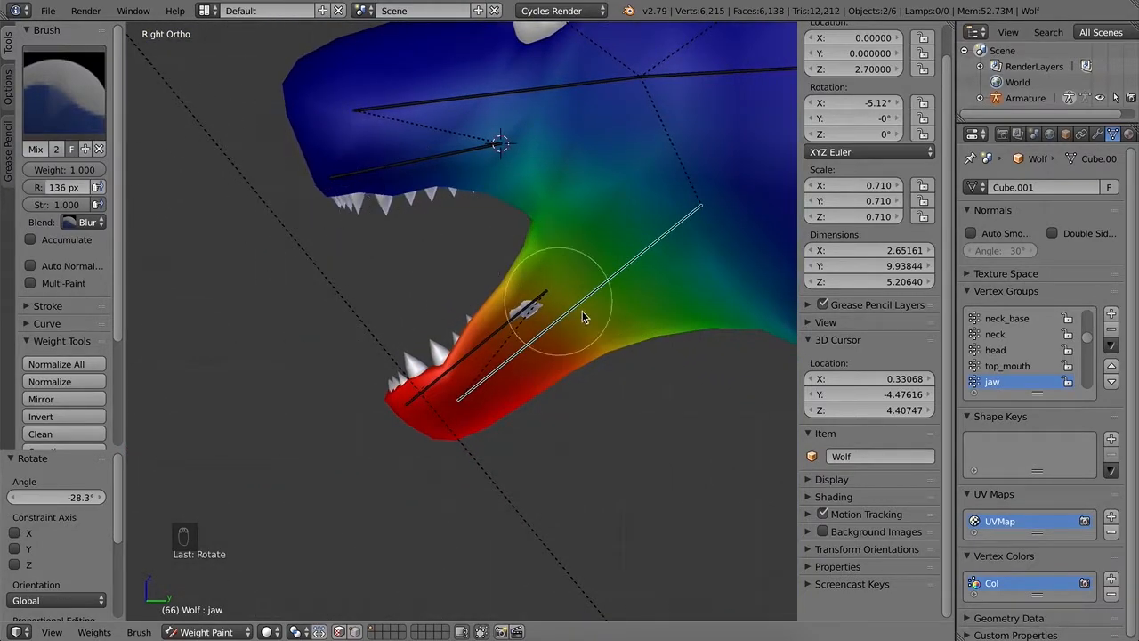
# Step: Move the lower teeth bone about -0.021 in Y and 0.030 in Z, and rotate it about -4.19° to fit the opened jaw
pyautogui.rightClick(505, 326)
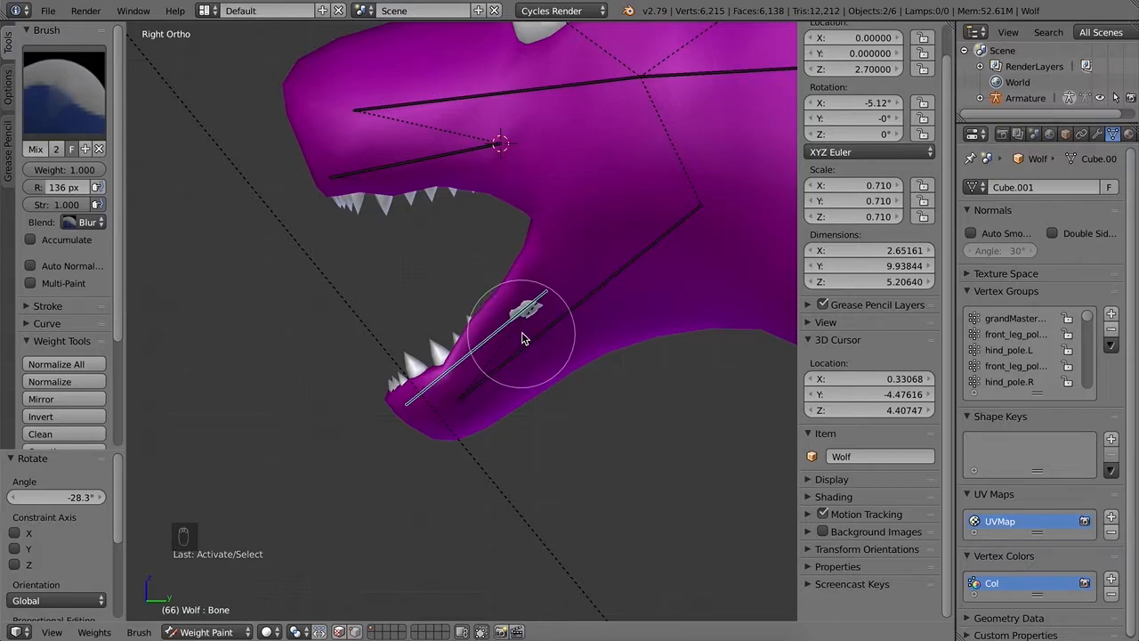
pyautogui.press('r')
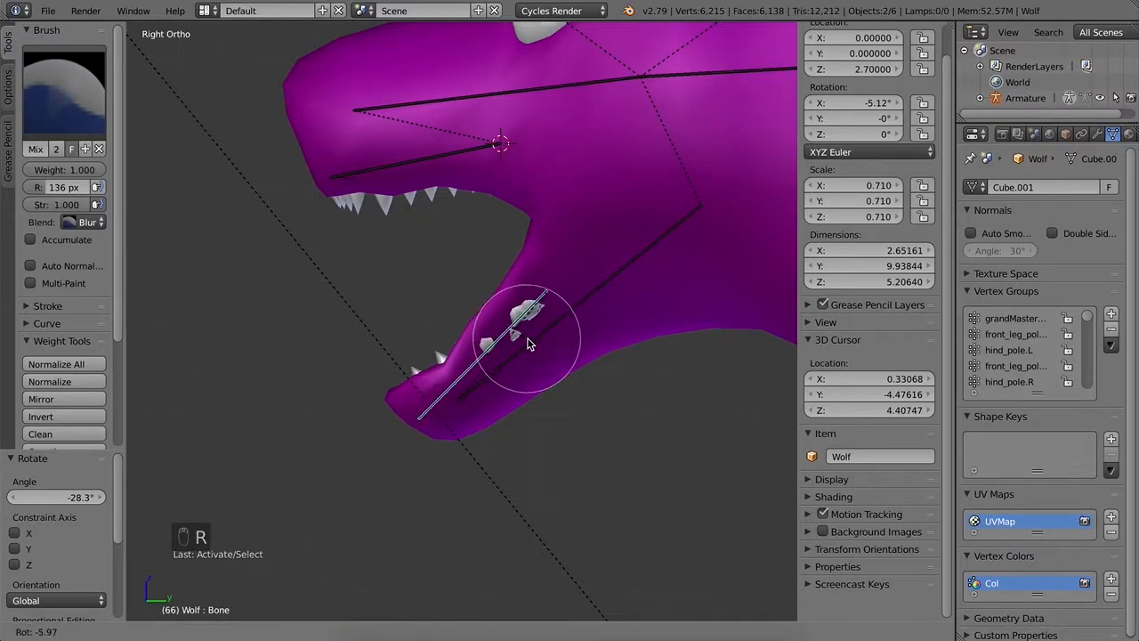
pyautogui.click(515, 314)
pyautogui.press('super+z')
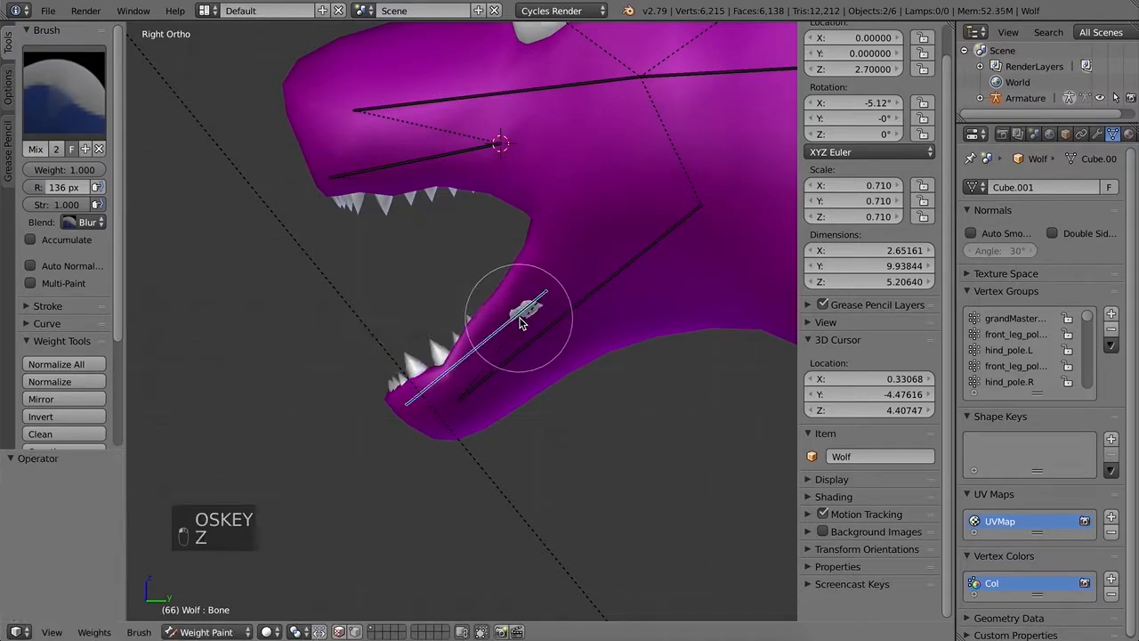
pyautogui.press('g')
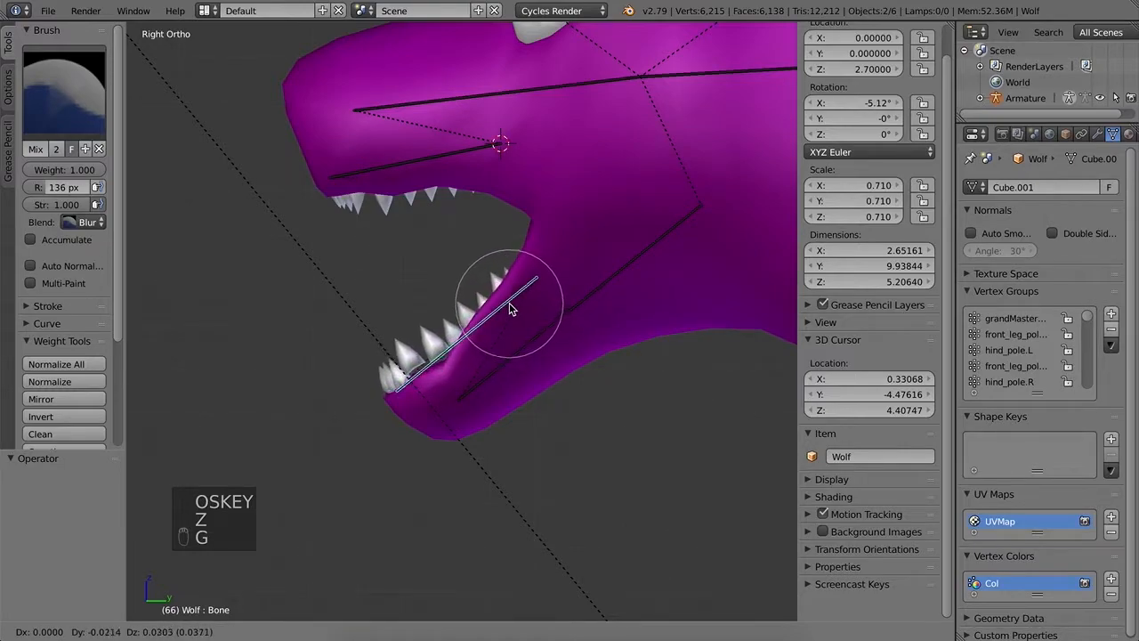
pyautogui.click(509, 304)
pyautogui.press('r')
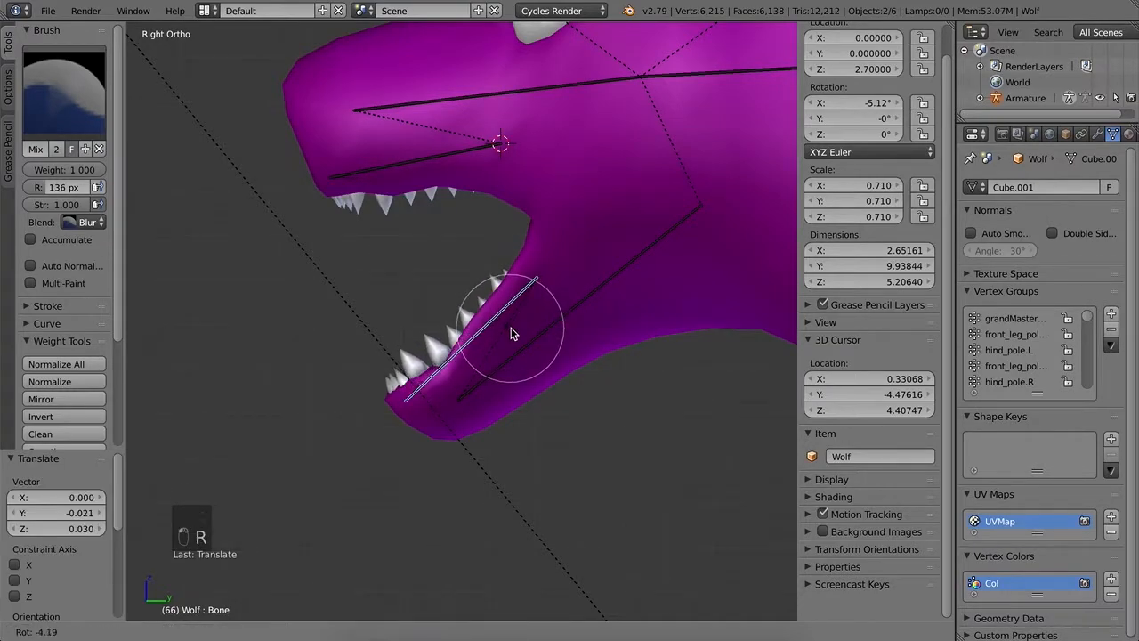
pyautogui.click(511, 333)
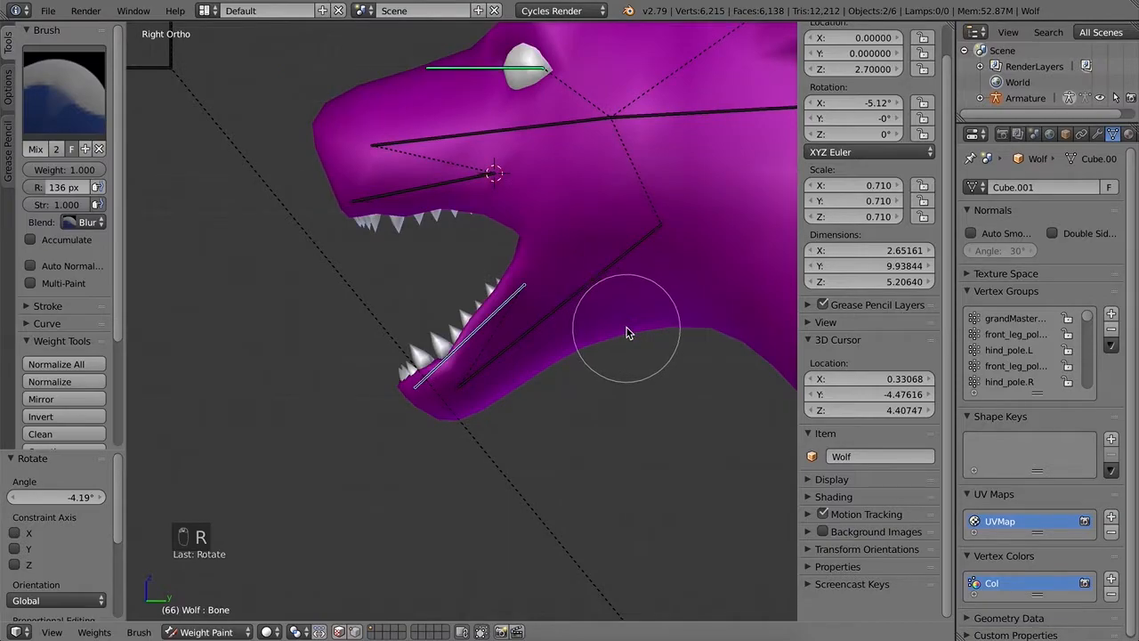
# Step: Select all the armature's bones and clear their pose transforms
pyautogui.moveTo(621, 338); pyautogui.dragTo(563, 338, button='middle')
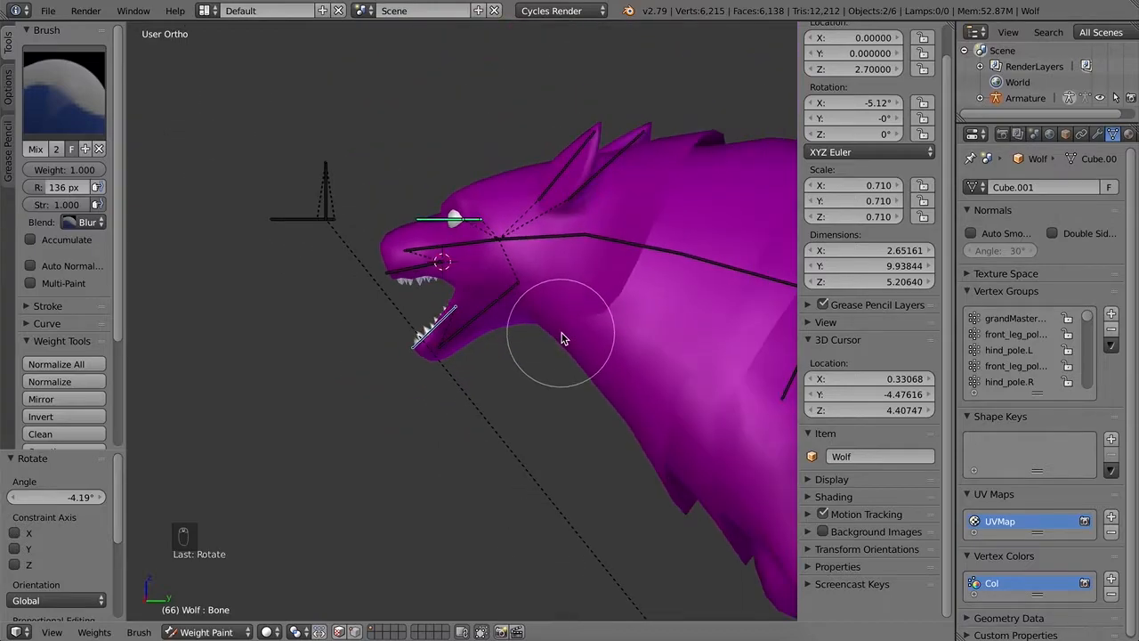
pyautogui.press('a')
pyautogui.press('a')
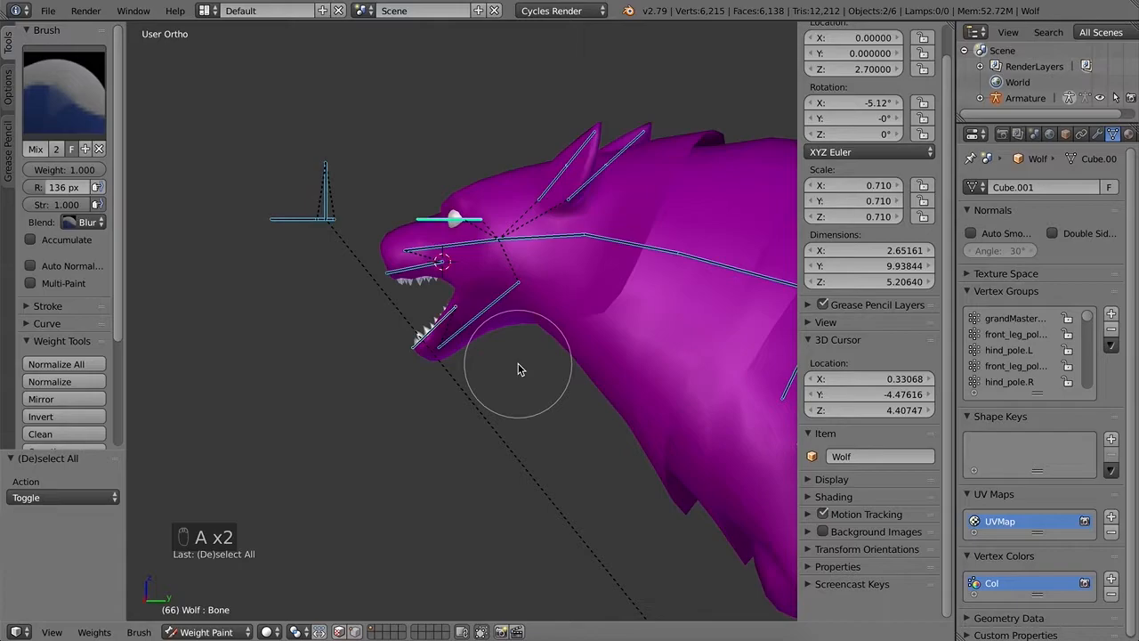
pyautogui.press('space')
pyautogui.press('Return')
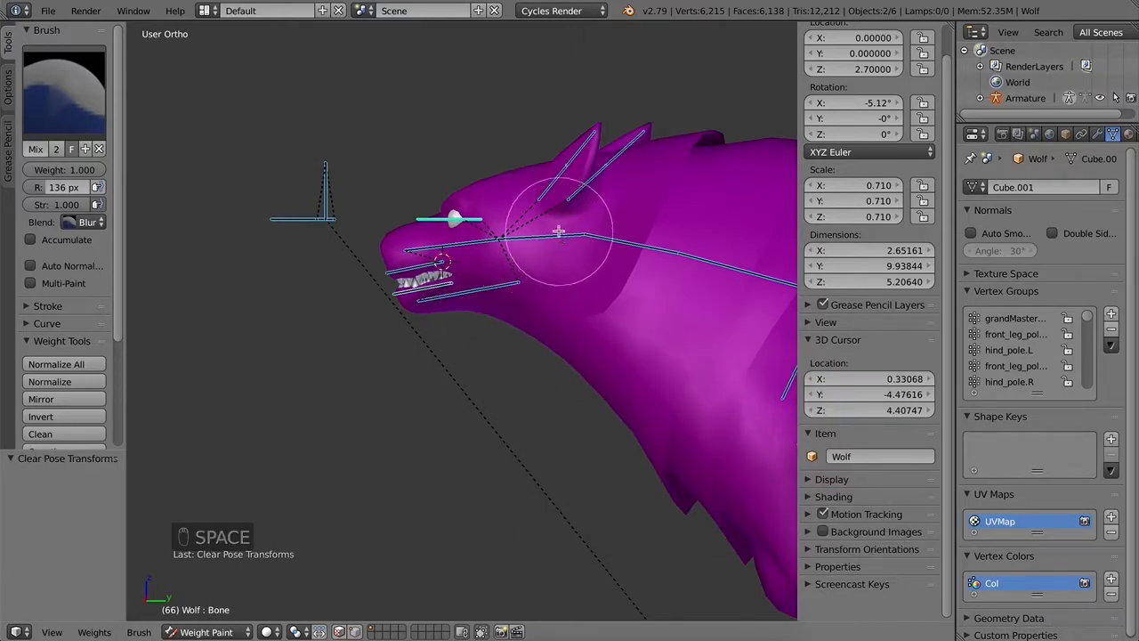
# Step: Switch the Wolf mesh to Object Mode and select the neck bone of the armature
pyautogui.press('Tab')
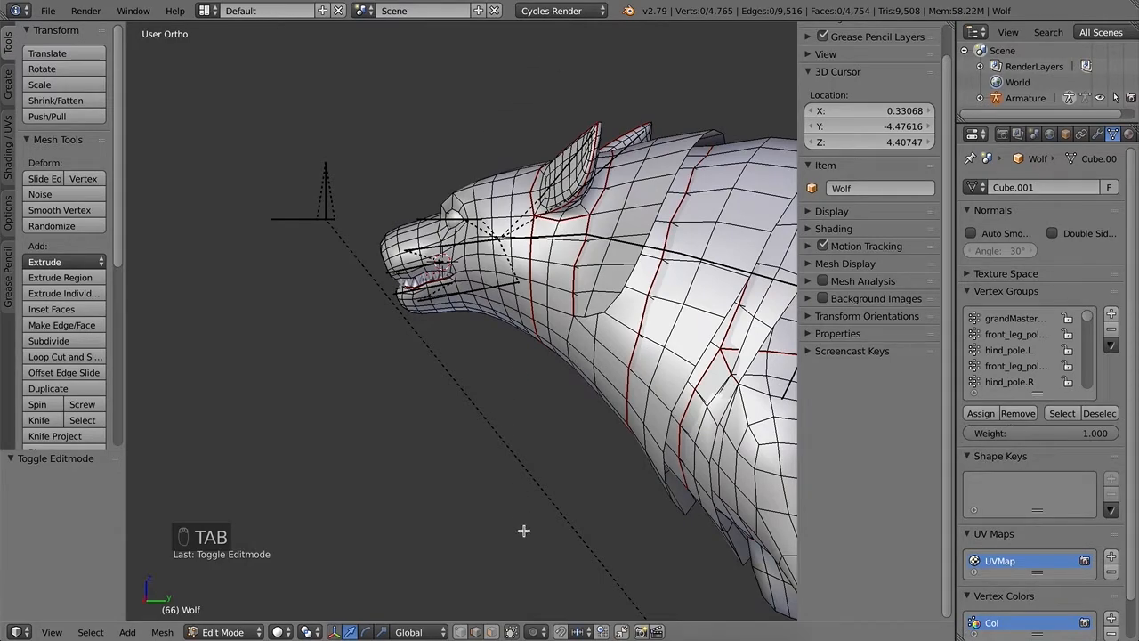
pyautogui.click(222, 632)
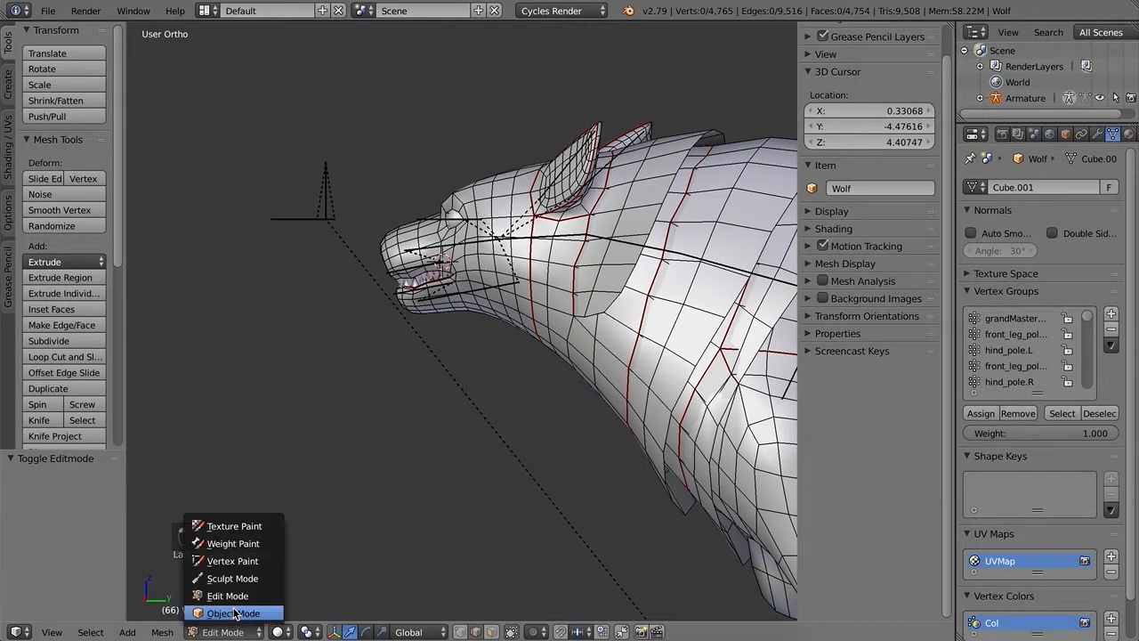
pyautogui.click(229, 611)
pyautogui.moveTo(472, 349); pyautogui.dragTo(525, 332, button='middle')
pyautogui.rightClick(518, 304)
pyautogui.moveTo(643, 344); pyautogui.dragTo(410, 361, button='middle')
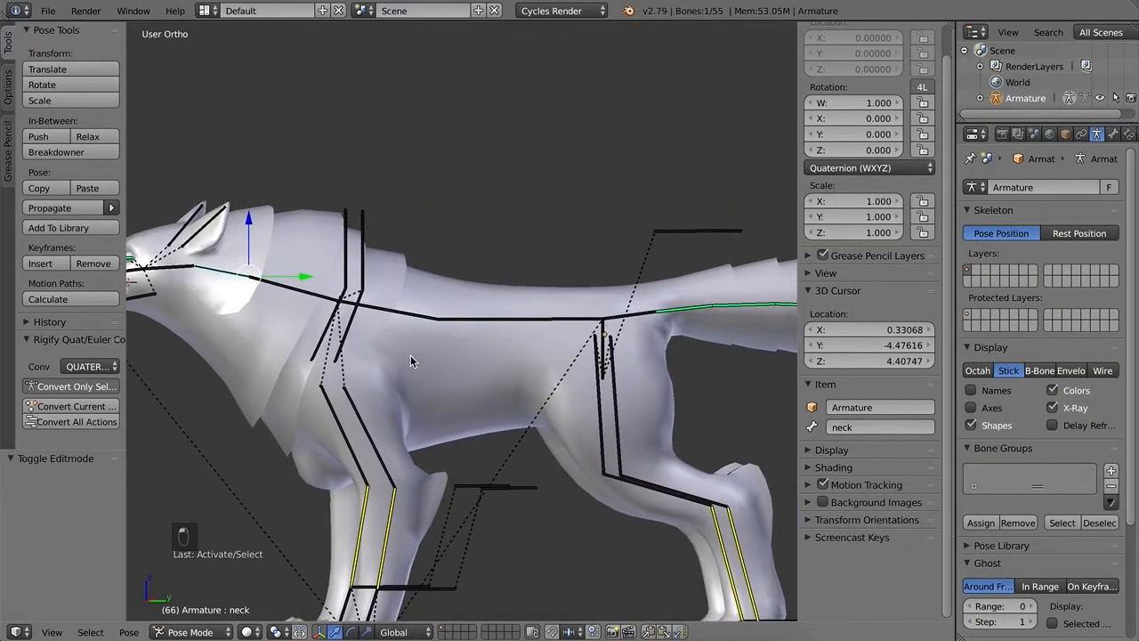
# Step: Select the Wolf mesh and put it into Weight Paint mode
pyautogui.rightClick(515, 328)
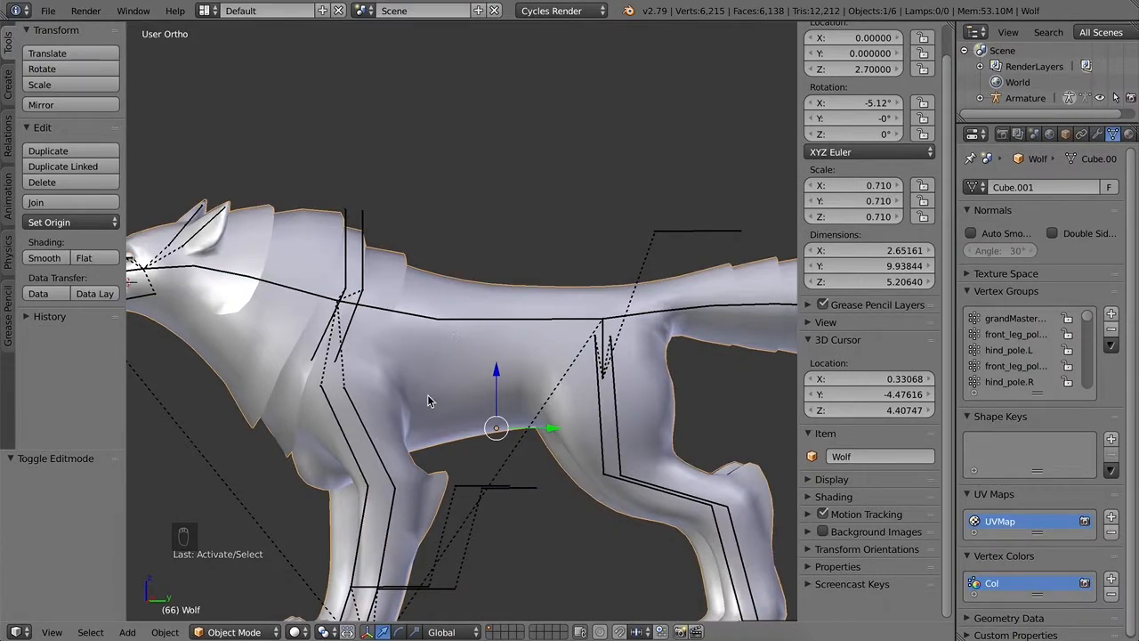
pyautogui.click(240, 633)
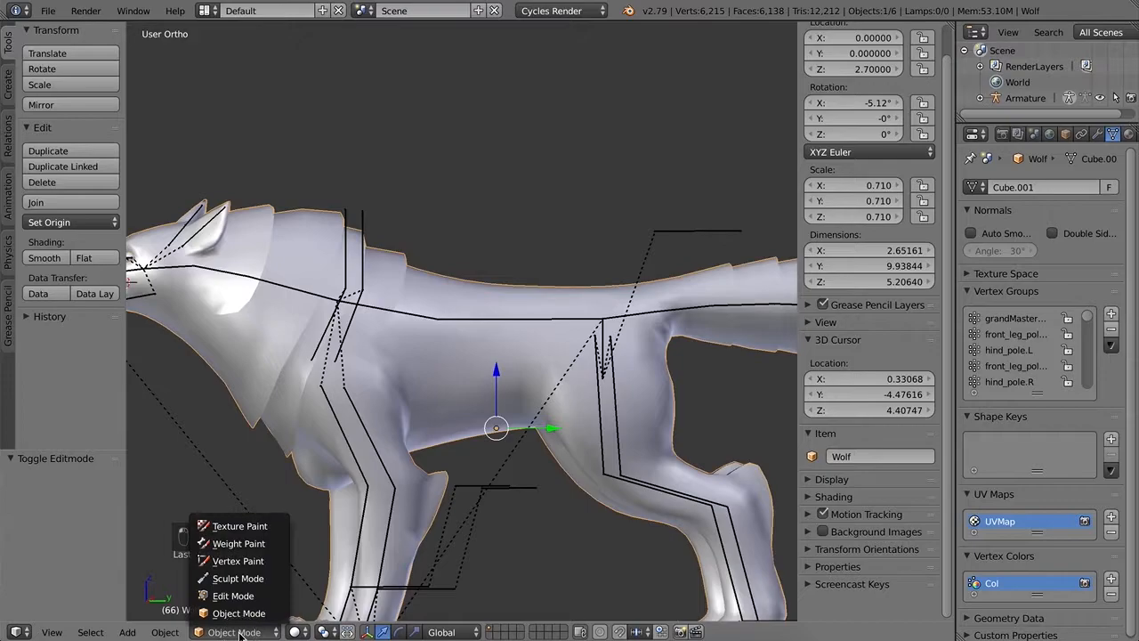
pyautogui.click(256, 543)
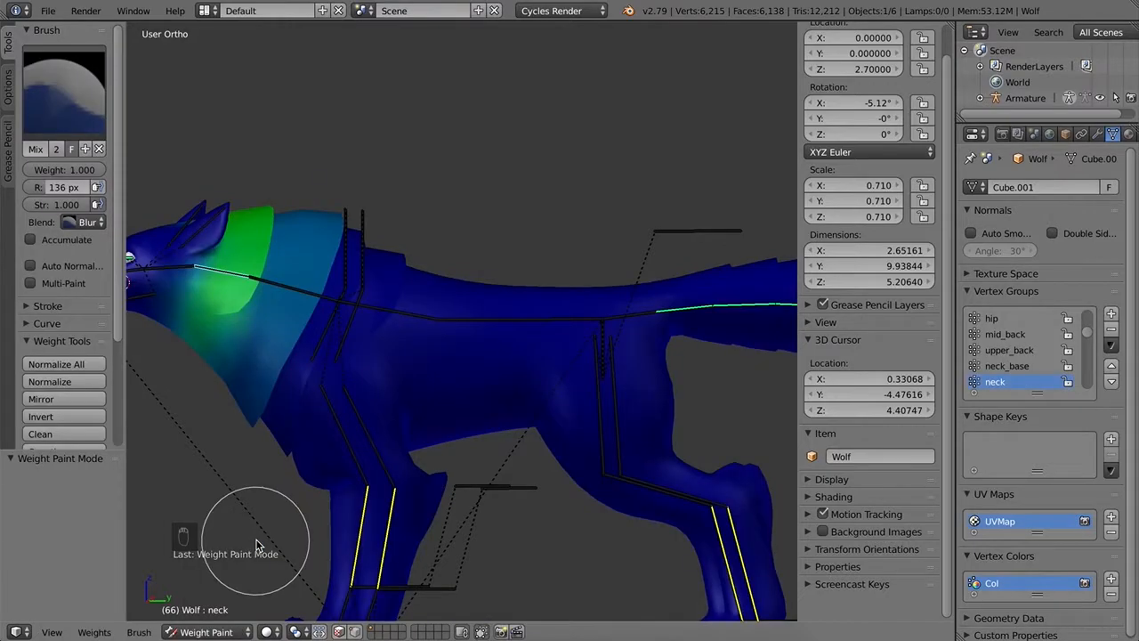
# Step: Display the weights of the arm.L bone, try rotating the bone to test the deformation, and undo it
pyautogui.keyDown('ctrl'); pyautogui.rightClick(369, 438); pyautogui.keyUp('ctrl')
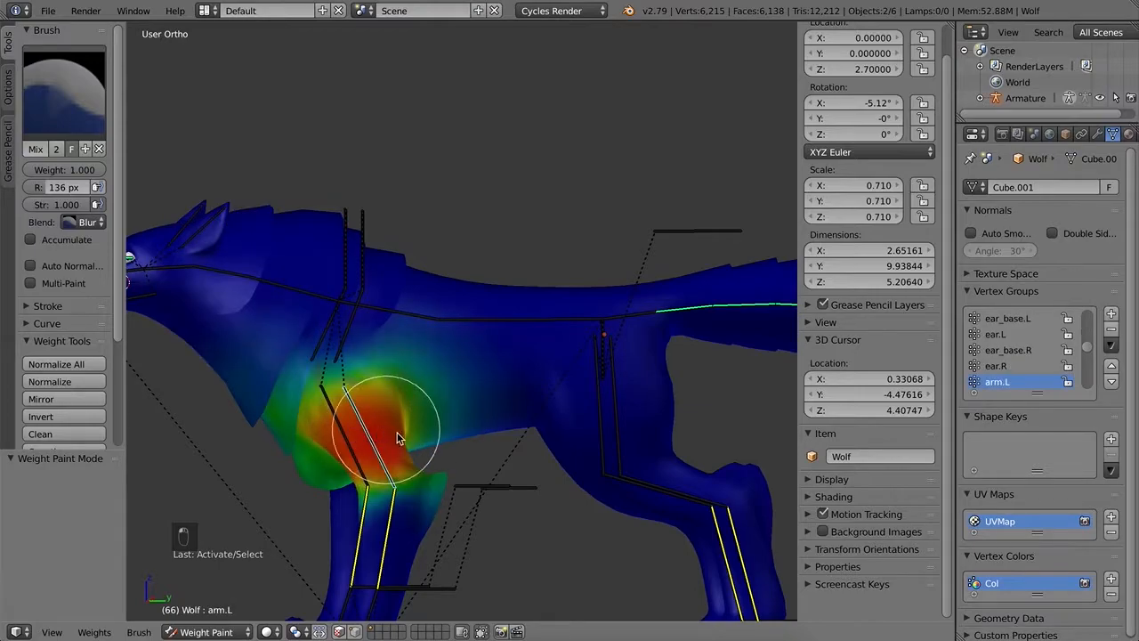
pyautogui.scroll(1, 392, 436)
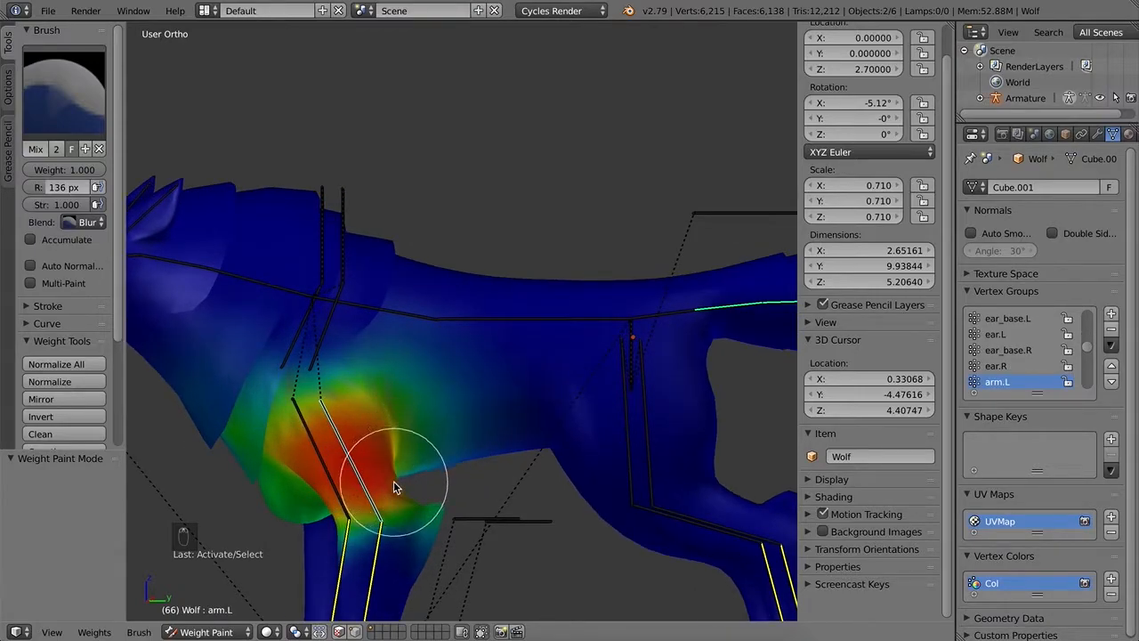
pyautogui.press('r')
pyautogui.click(385, 474)
pyautogui.press('super+z')
# Step: Move the front_leg_IK.L bone to test how the front leg deforms, and undo the movement
pyautogui.keyDown('shift'); pyautogui.moveTo(425, 472); pyautogui.dragTo(514, 229, button='middle'); pyautogui.keyUp('shift')
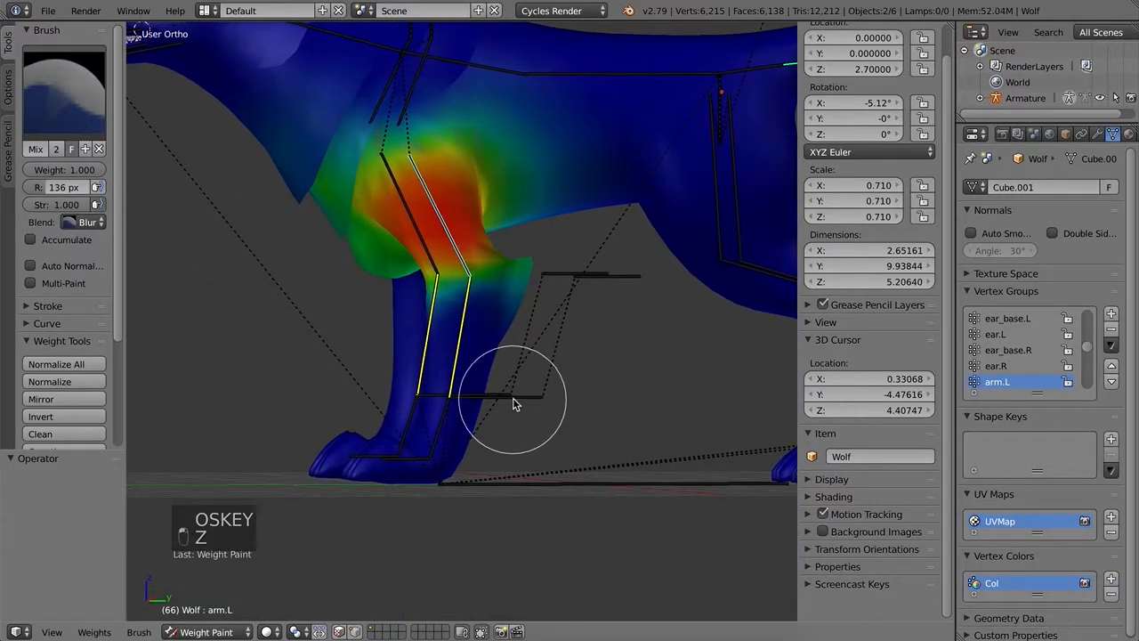
pyautogui.rightClick(514, 397)
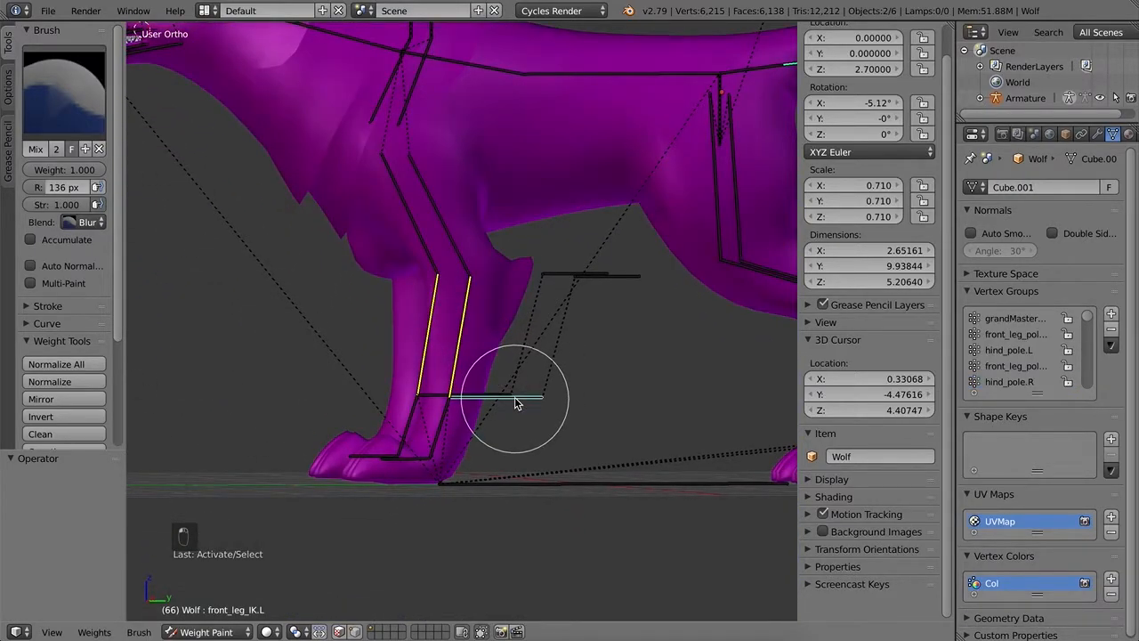
pyautogui.press('g')
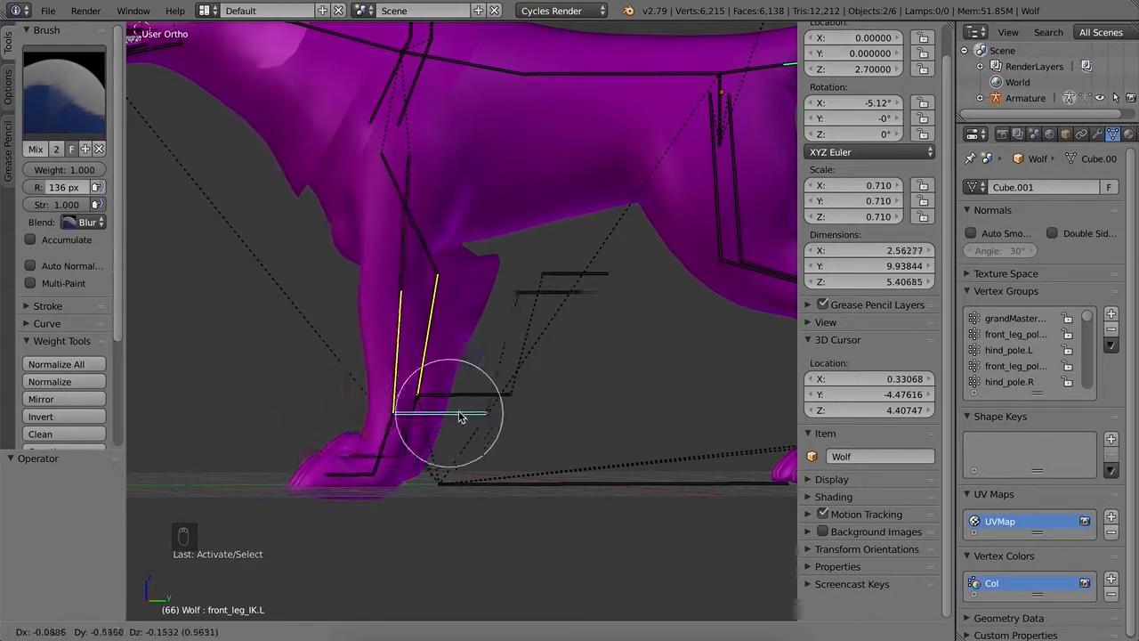
pyautogui.click(491, 404)
pyautogui.press('super+z')
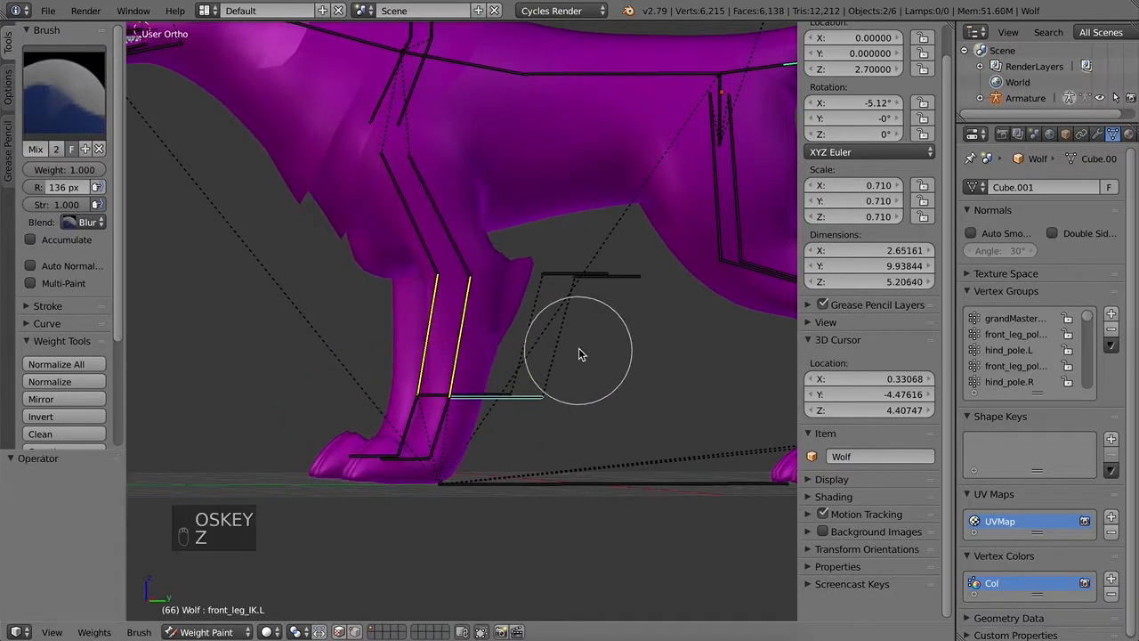
# Step: Switch the Wolf mesh from Weight Paint mode back to Object Mode
pyautogui.scroll(-4, 570, 349)
pyautogui.press('a')
pyautogui.press('a')
pyautogui.press('a')
pyautogui.click(244, 631)
pyautogui.click(209, 614)
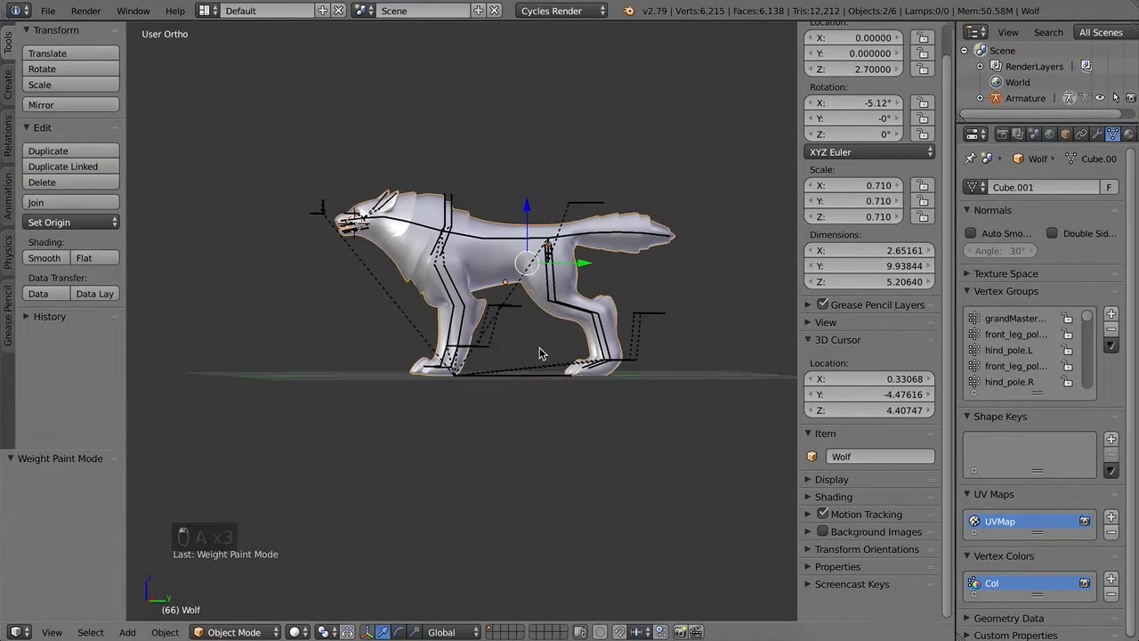
# Step: Save the current Blender file with the weighted wolf rig
pyautogui.keyDown('shift'); pyautogui.moveTo(519, 263); pyautogui.dragTo(512, 309, button='middle'); pyautogui.keyUp('shift')
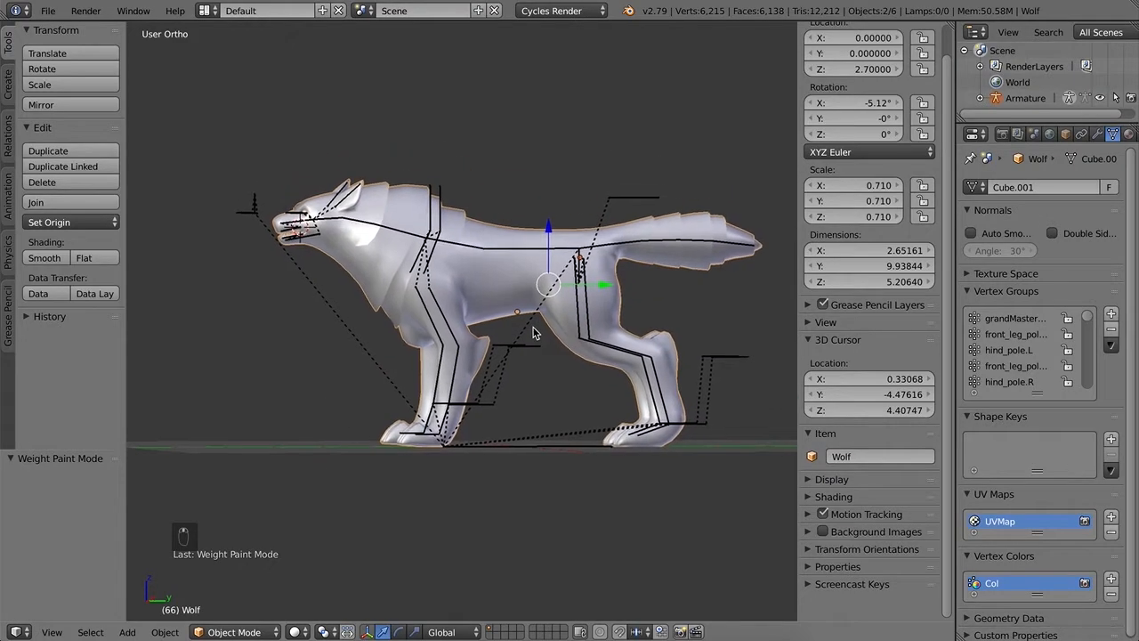
pyautogui.click(48, 10)
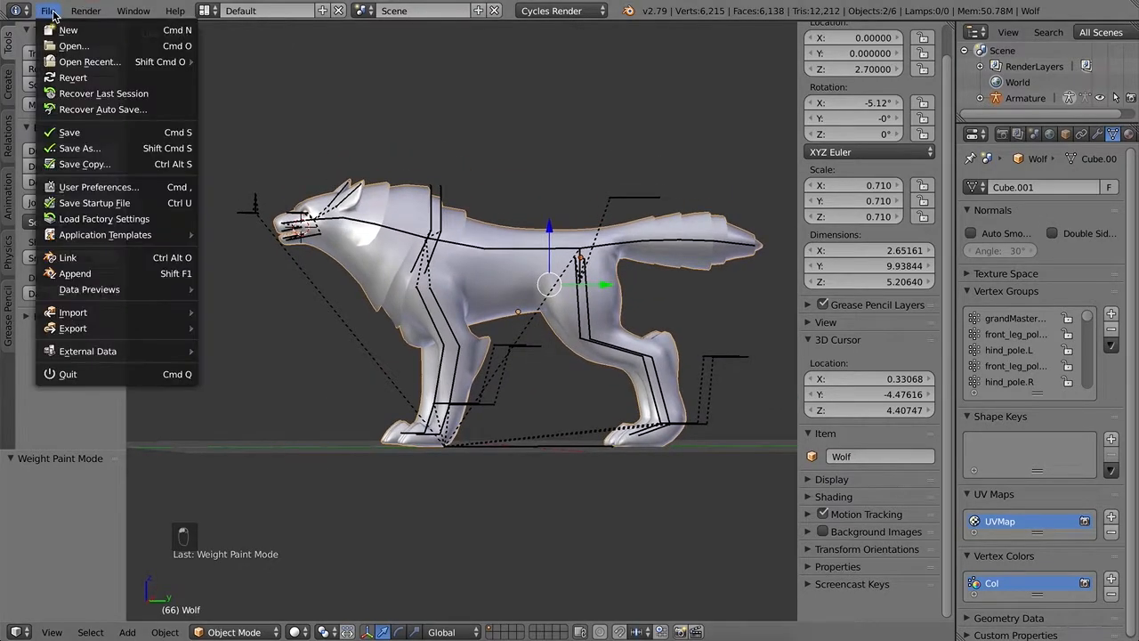
pyautogui.click(76, 135)
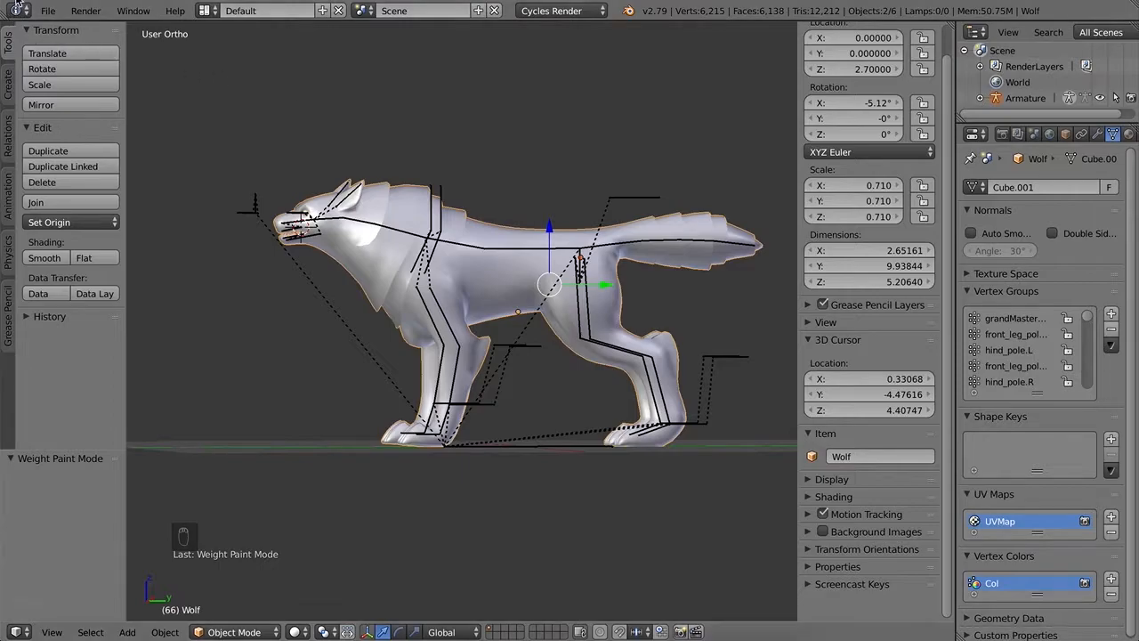